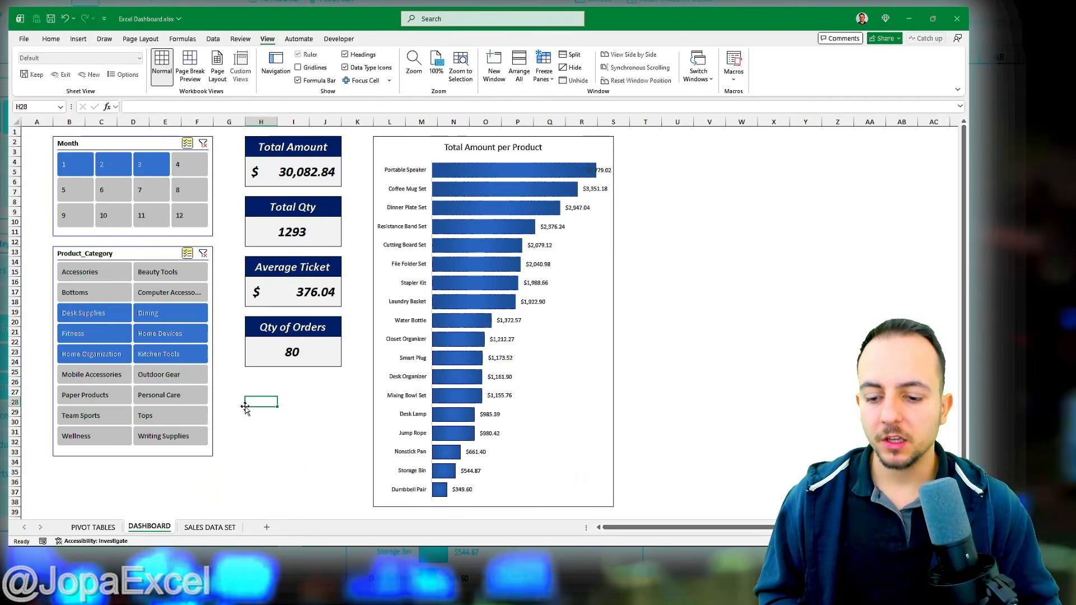
Step: Look over the SALES DATA SET records and the PIVOT TABLES sheet, and return to the DASHBOARD sheet
left_click(209, 528)
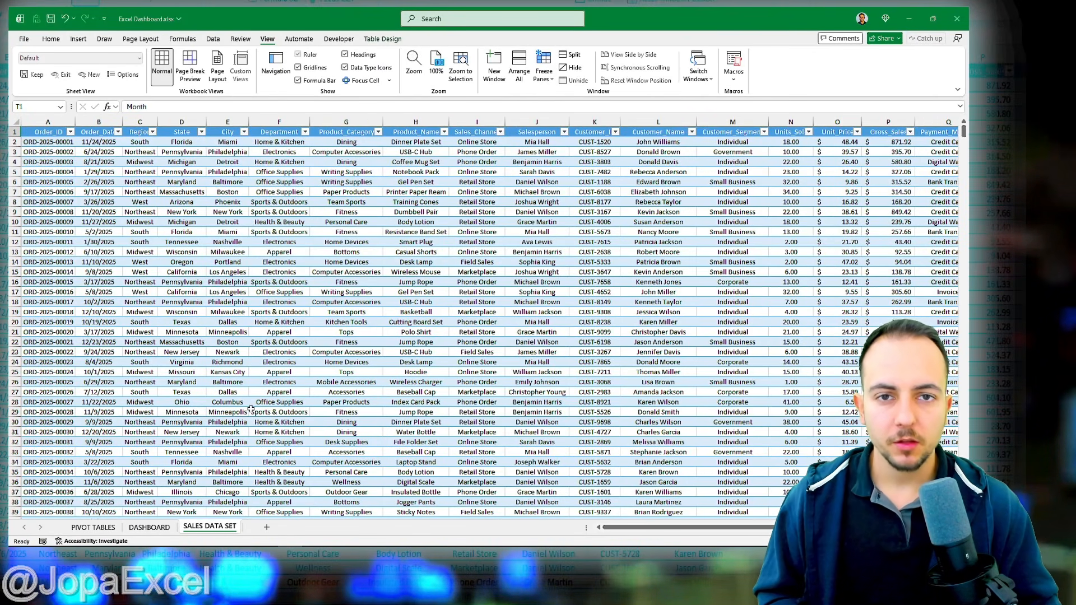
scroll(249, 408, "down", 4)
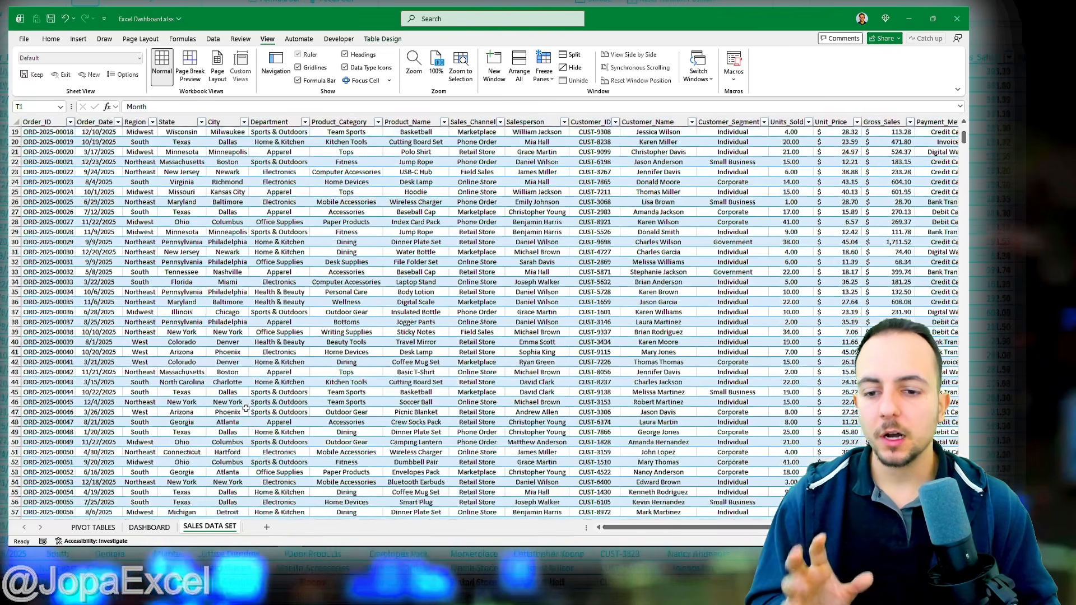
scroll(246, 409, "up", 5)
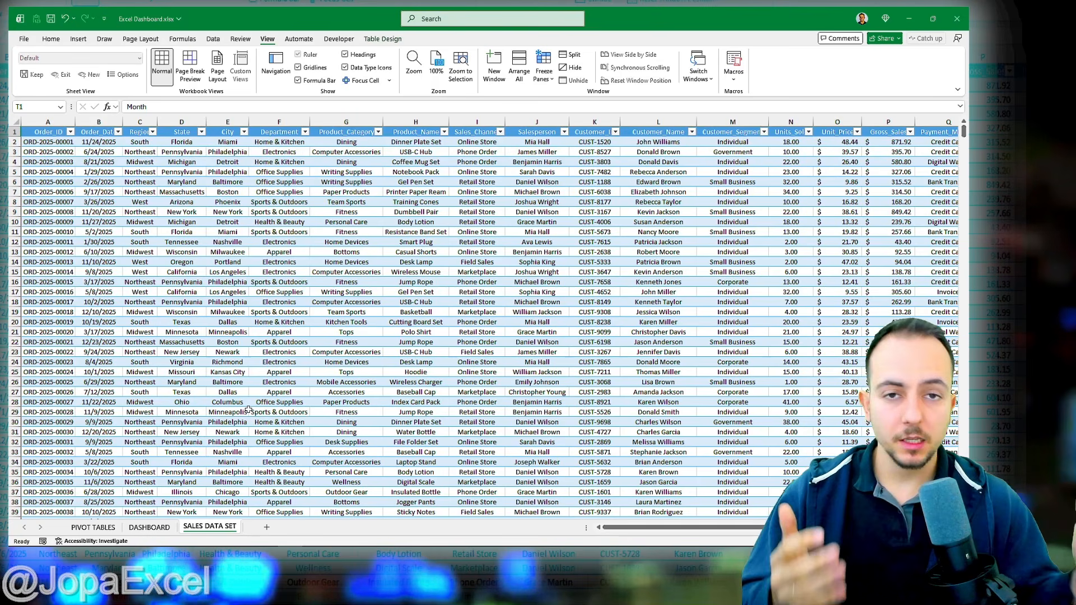
left_click(95, 526)
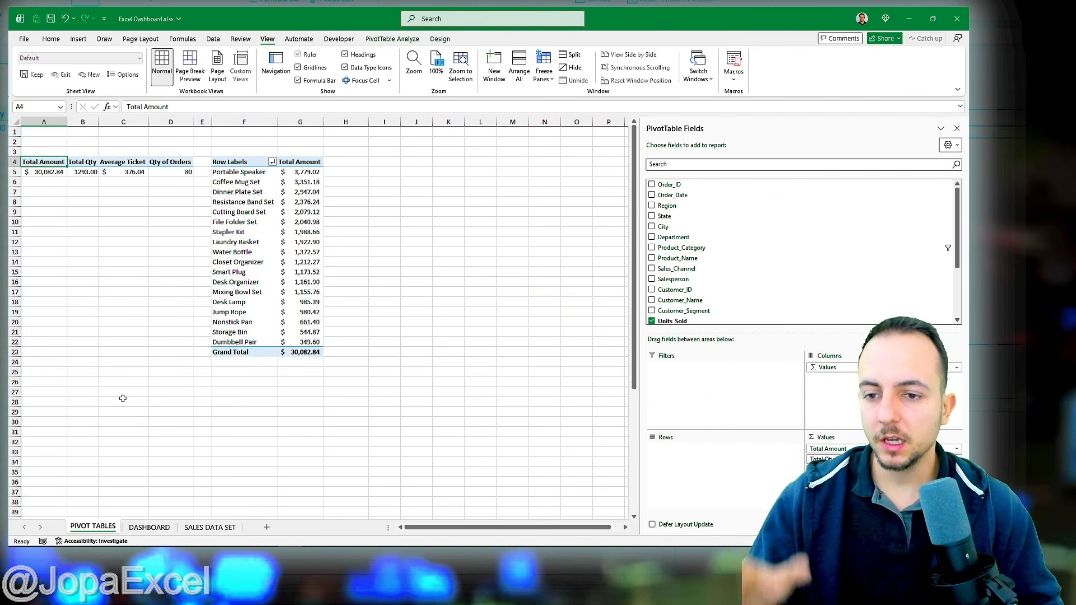
left_click(149, 527)
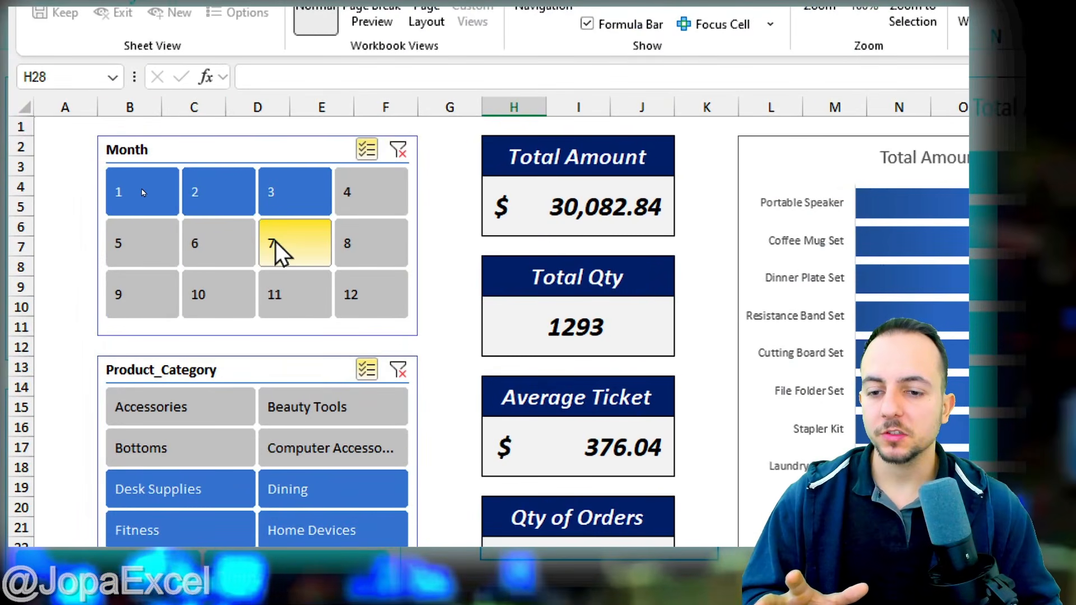
Step: Try the dashboard's Month slicer by adding month 7 to the selected months and removing it again
left_click(207, 217)
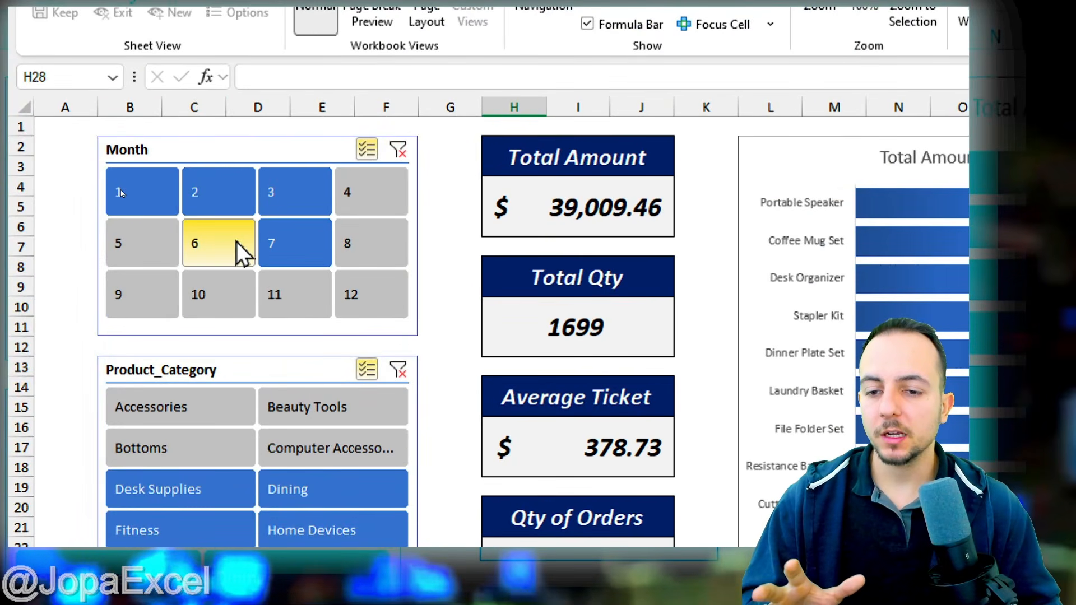
left_click(177, 218)
left_click(228, 235)
left_click(345, 247)
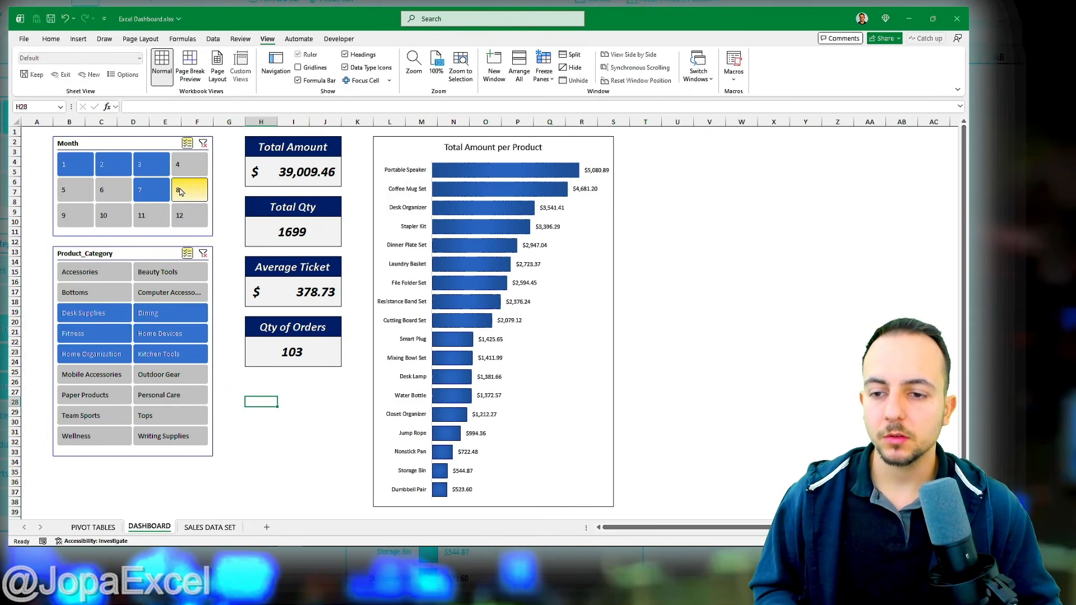
left_click(149, 190)
left_click(184, 191)
left_click(157, 192)
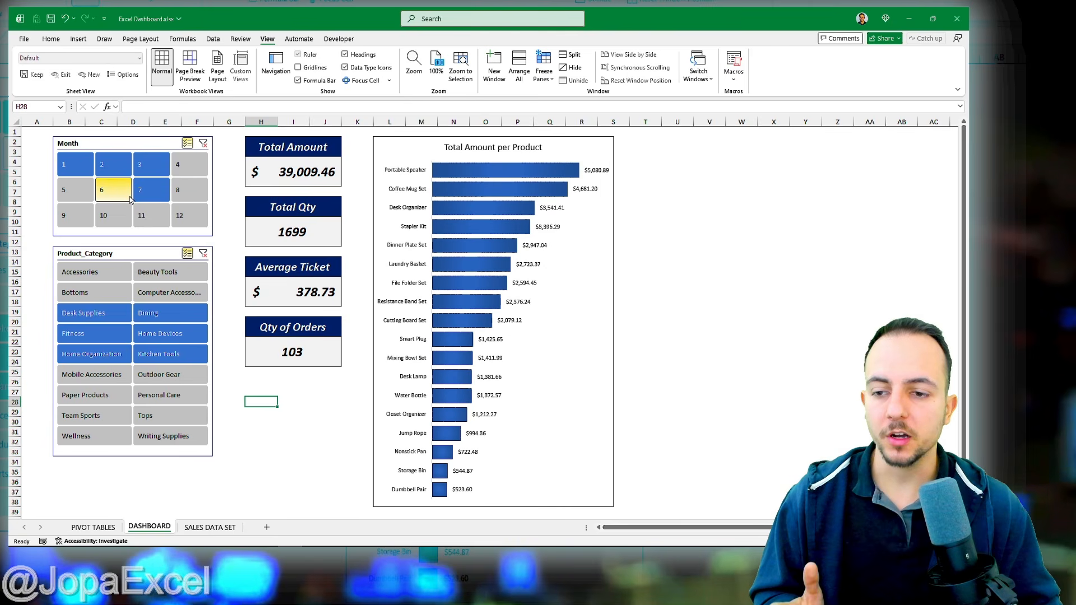
left_click(151, 191)
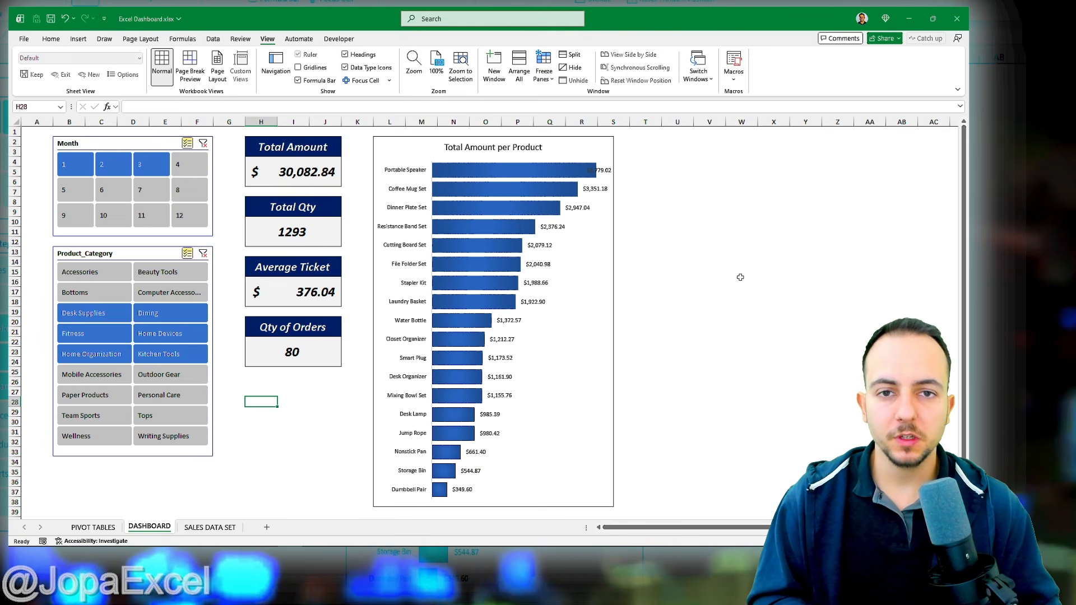
Step: Examine the raw sales data on Sheet1 from the header row to the last order record
left_click(210, 528)
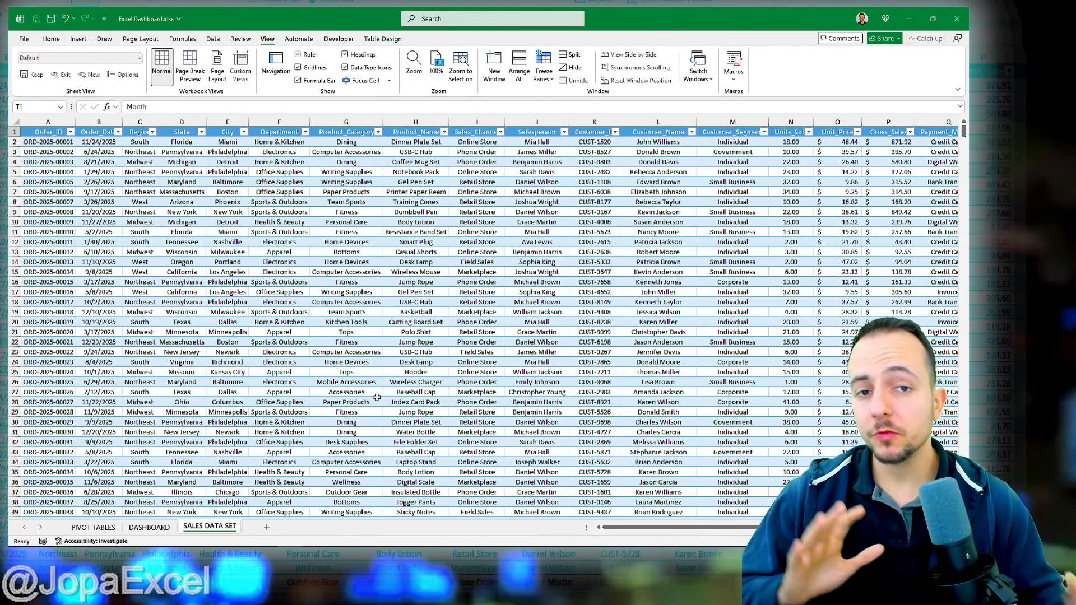
key("ctrl+Page_Up")
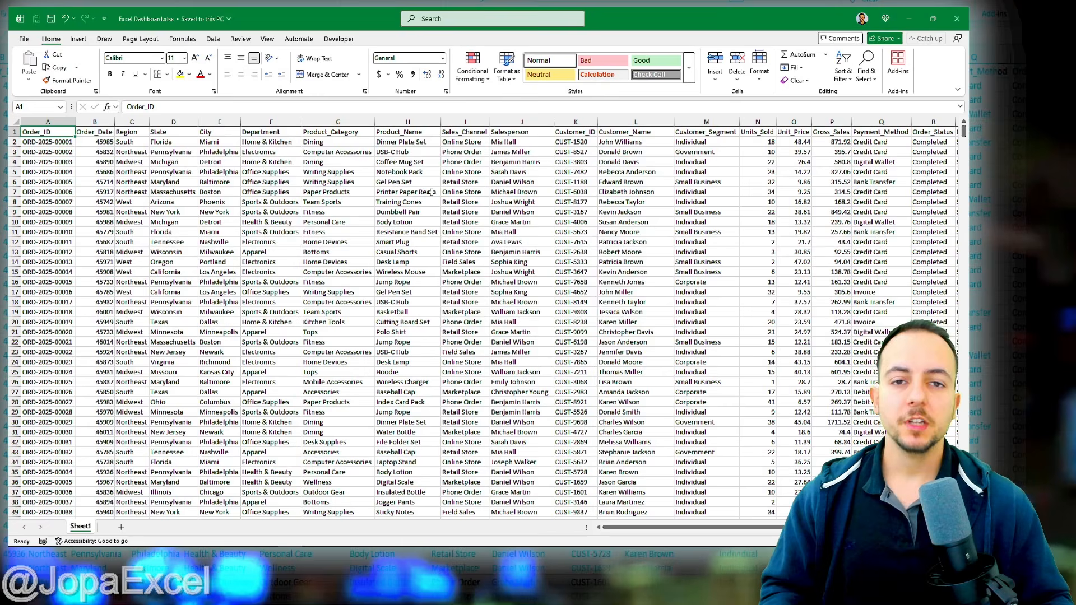
scroll(386, 200, "down", 6)
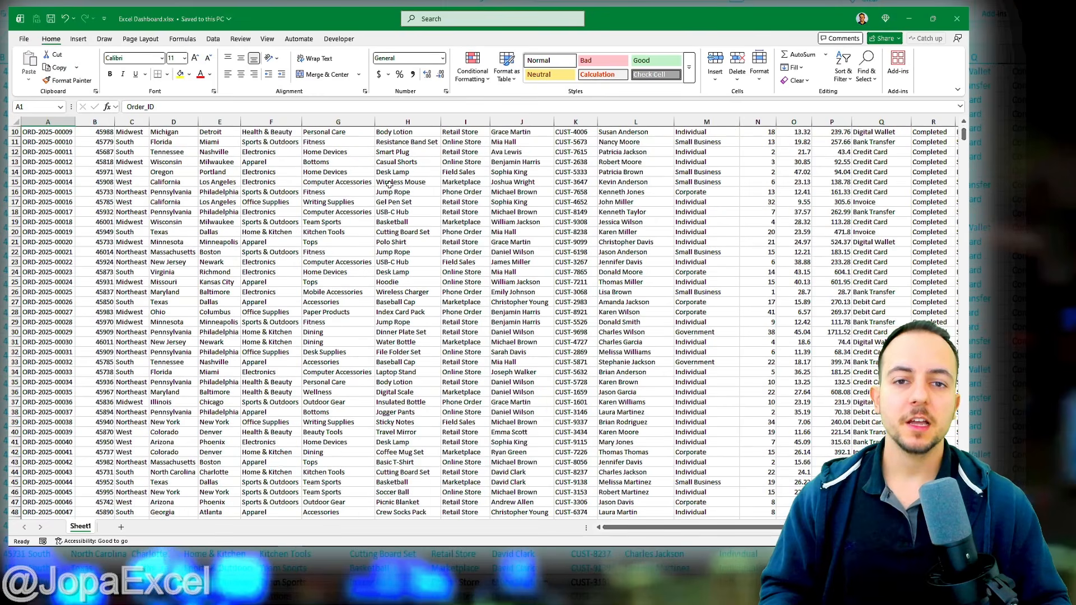
scroll(386, 199, "down", 18)
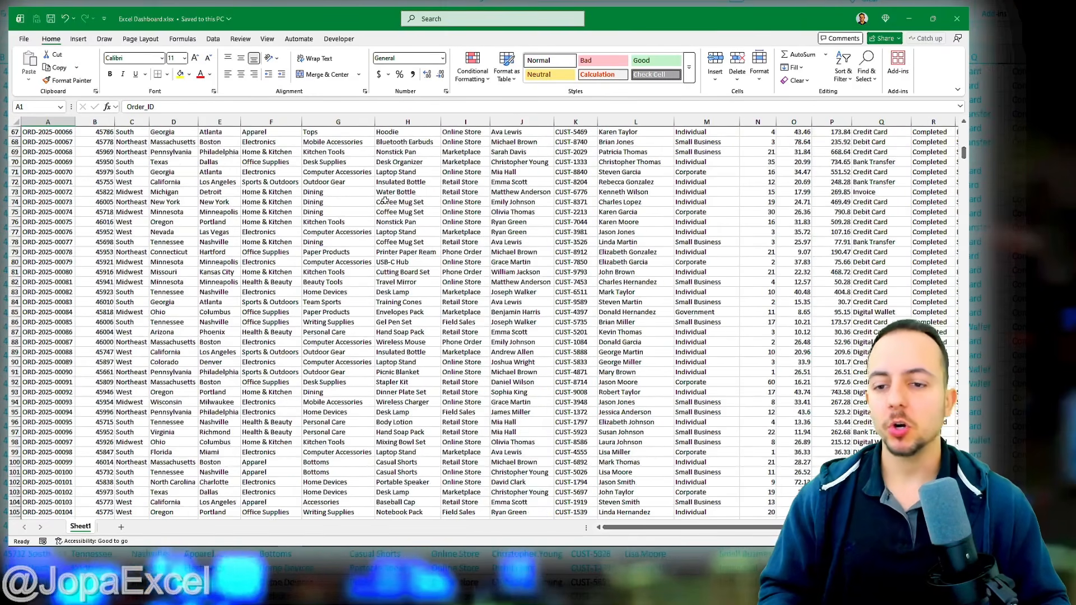
scroll(386, 199, "down", 8)
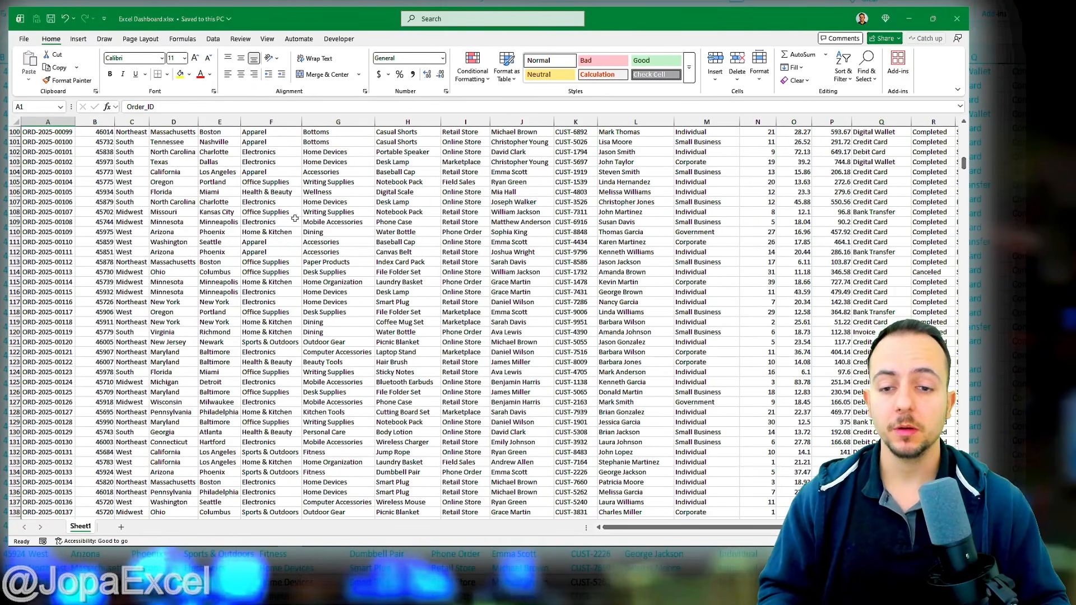
scroll(268, 214, "up", 9)
scroll(268, 214, "up", 20)
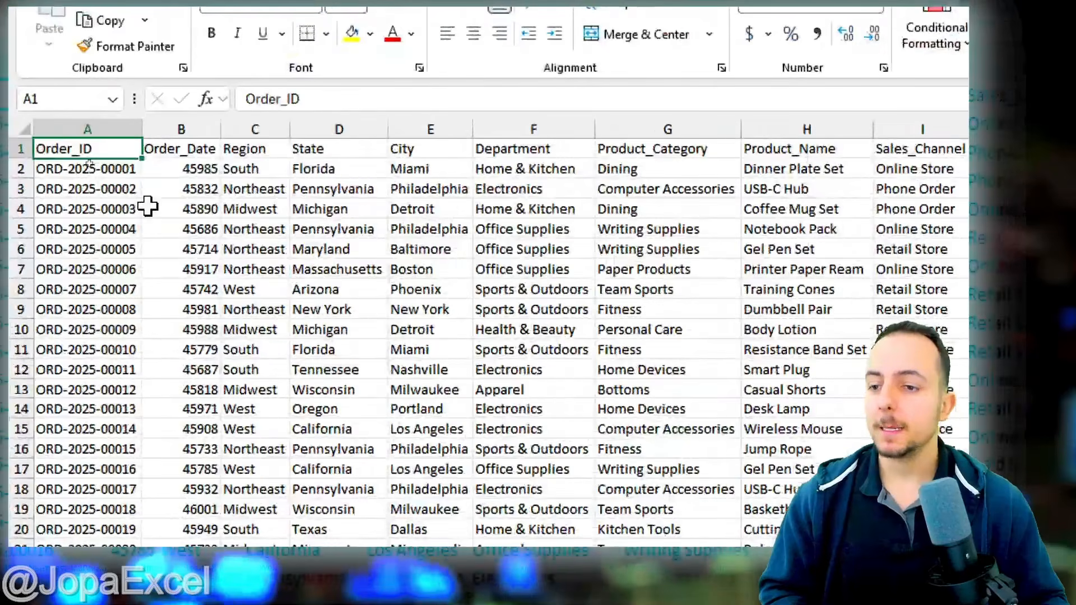
scroll(94, 164, "right", 4)
scroll(180, 214, "left", 4)
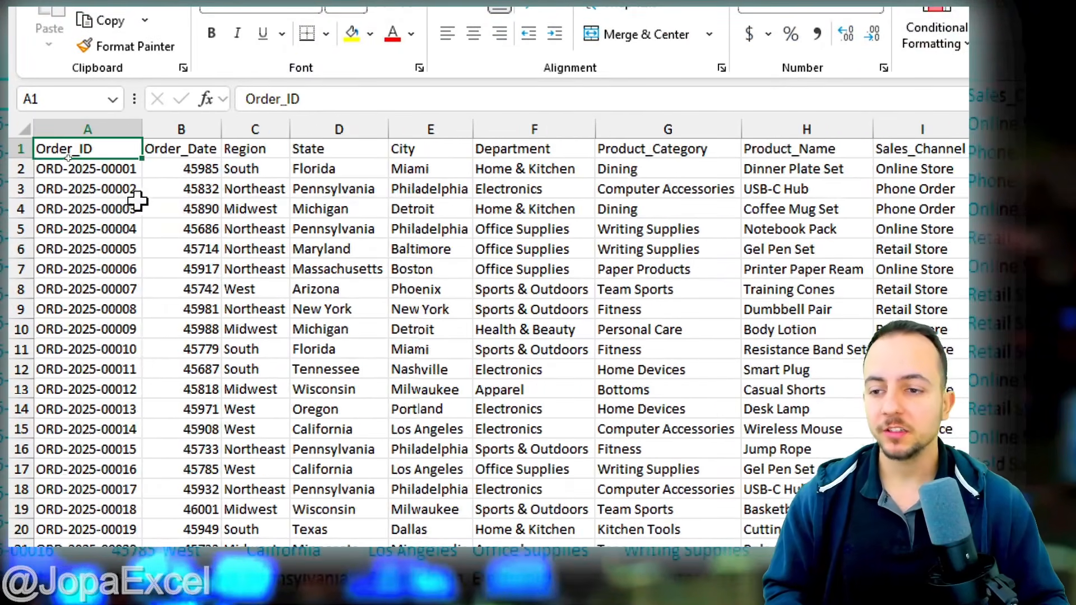
scroll(125, 211, "down", 9)
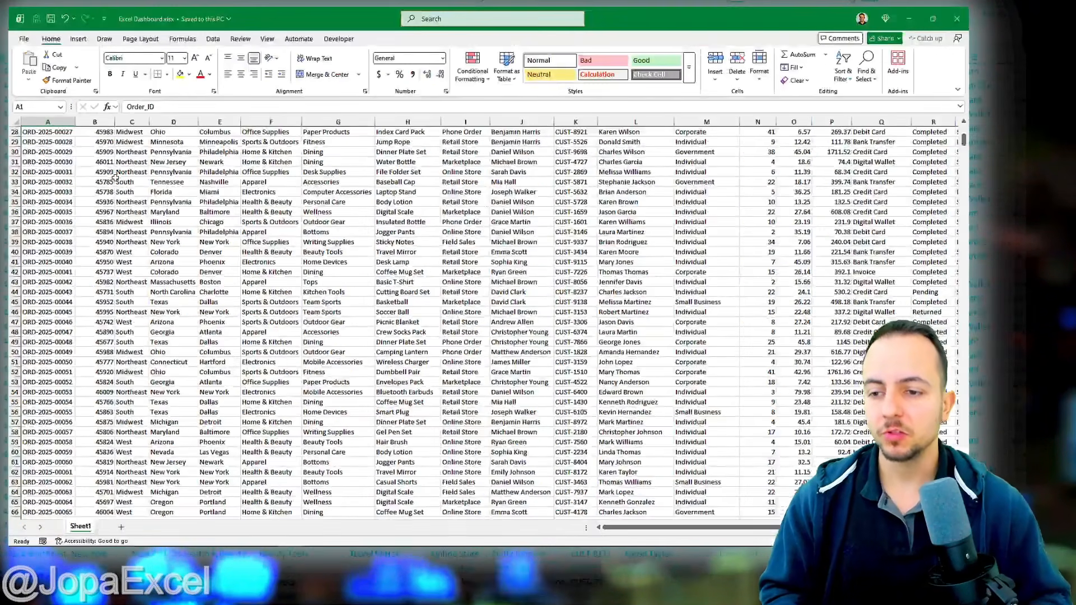
key("ctrl+Down")
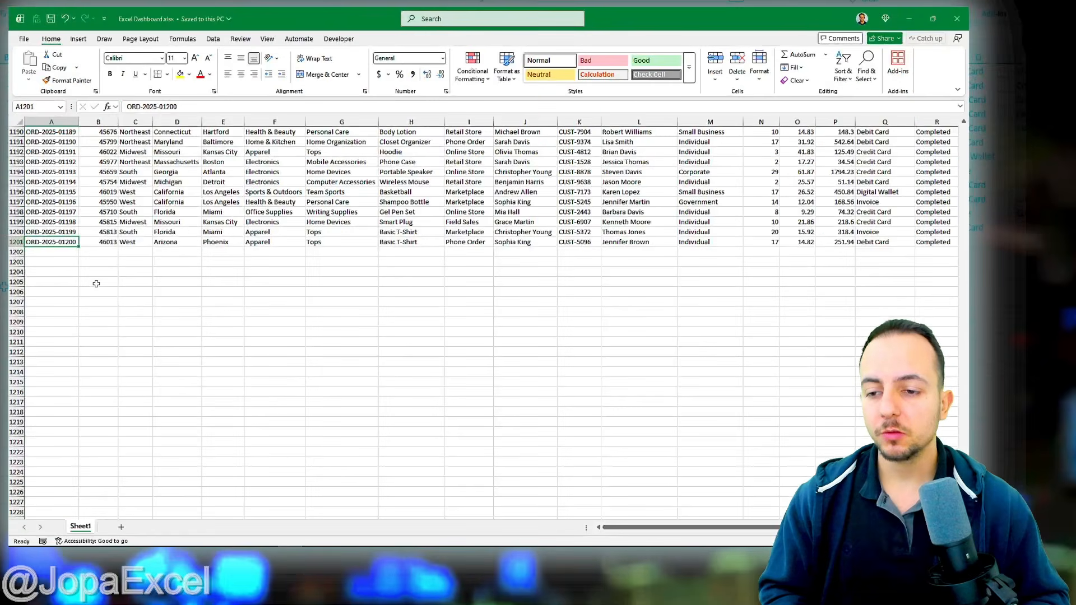
key("ctrl+Up")
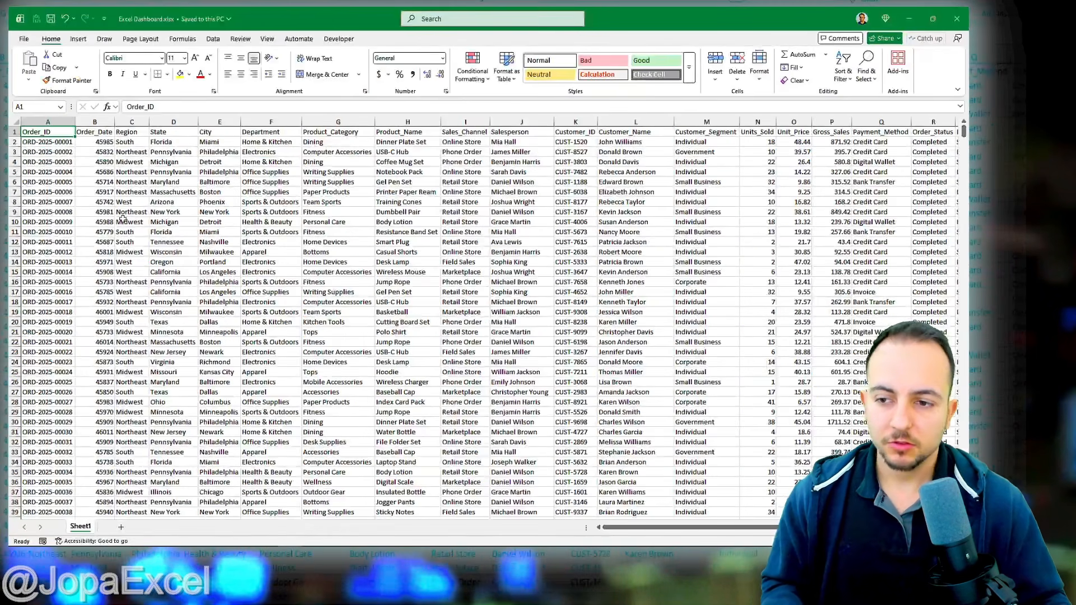
Step: Review the header columns across the raw sales table, from Order_ID to Delivery_Priority
scroll(238, 330, "right", 3)
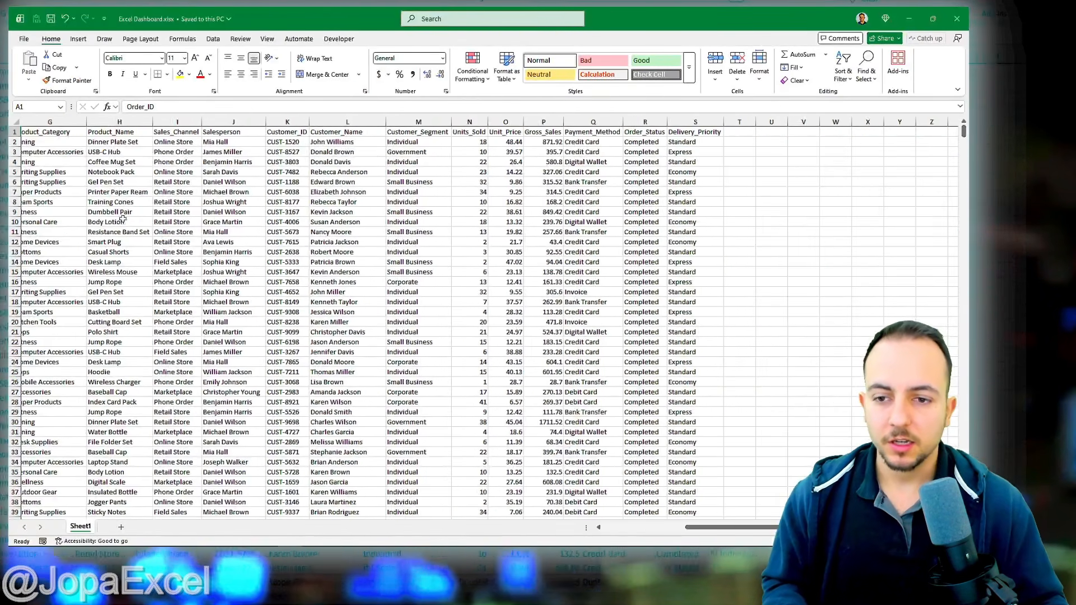
scroll(122, 219, "left", 4)
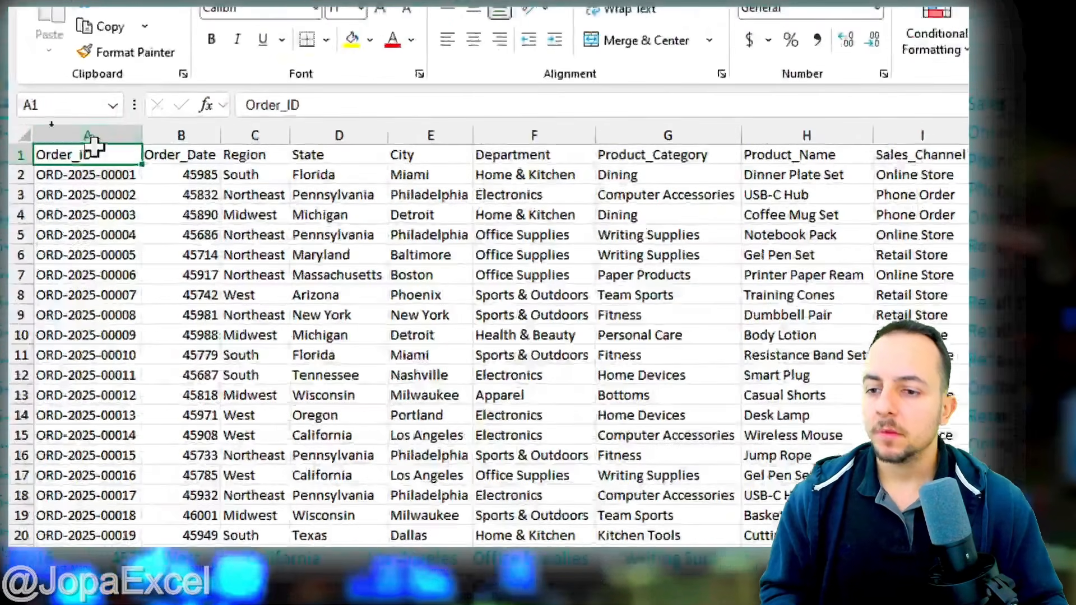
left_click(50, 121)
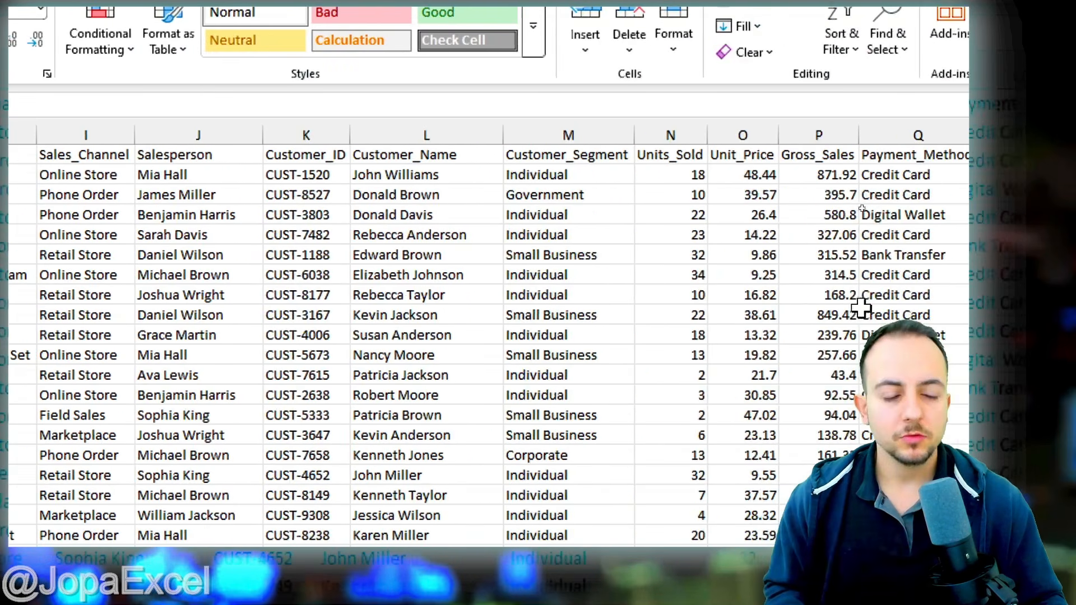
scroll(896, 303, "right", 3)
scroll(695, 313, "left", 3)
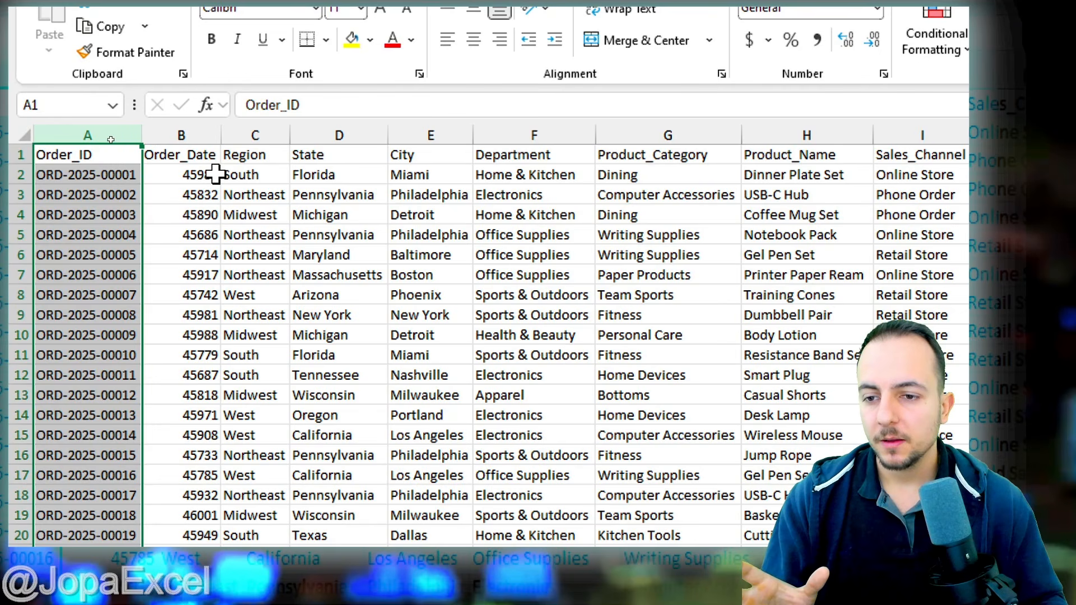
Step: Format the whole Order_Date column as Short Date
left_click(191, 133)
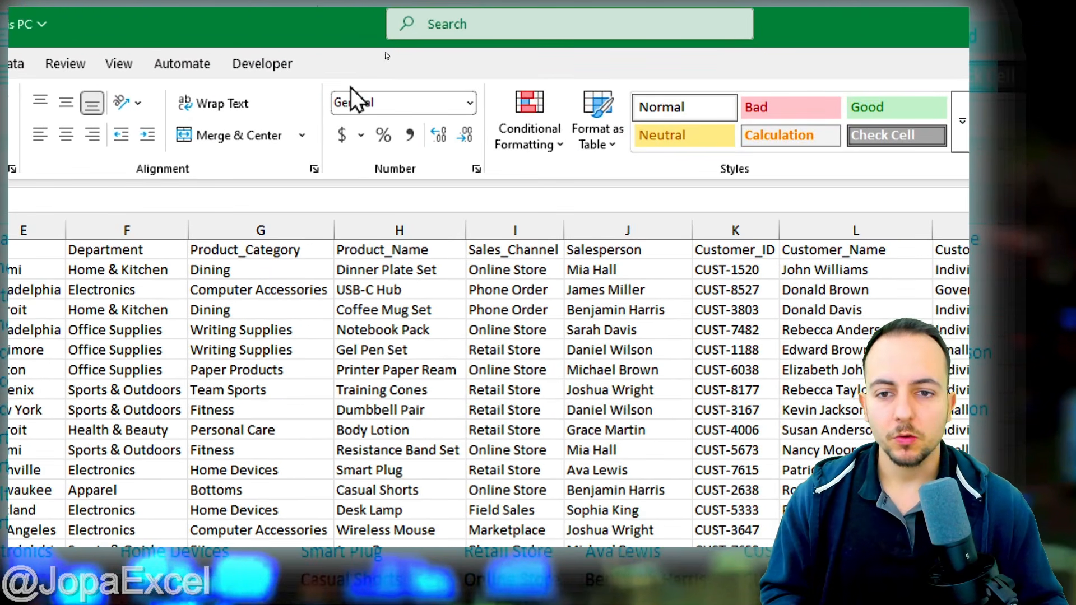
left_click(469, 104)
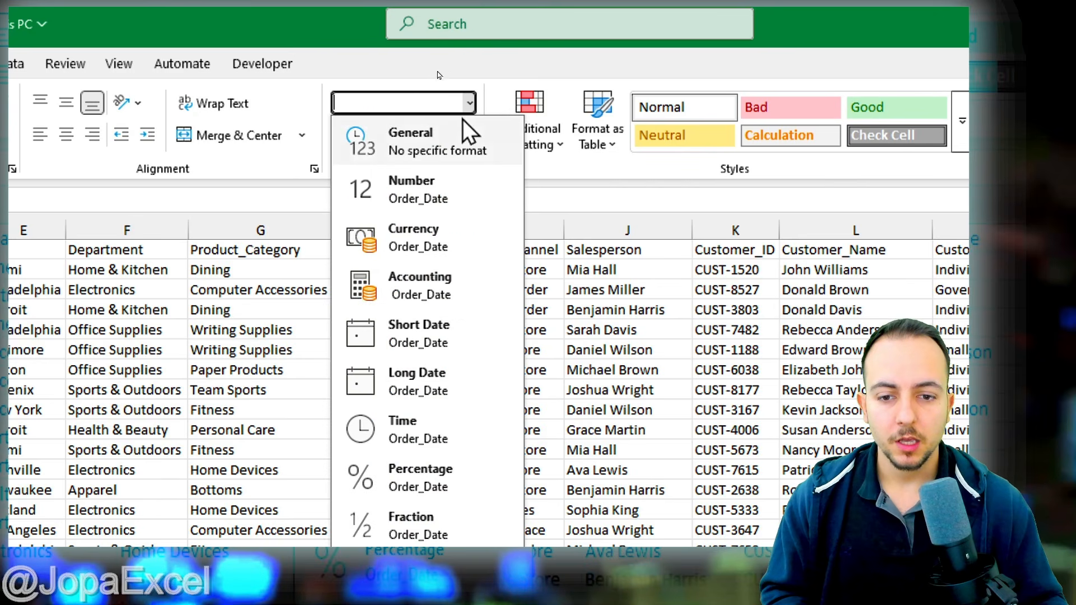
left_click(448, 345)
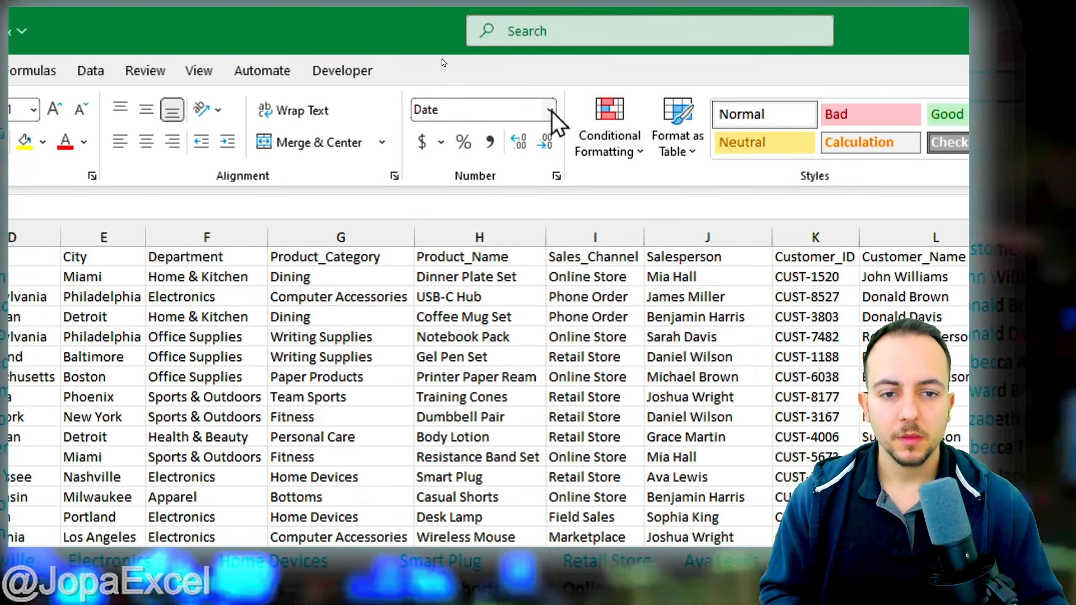
Step: Try the Long Date format on the Order_Date column
left_click(552, 111)
left_click(534, 386)
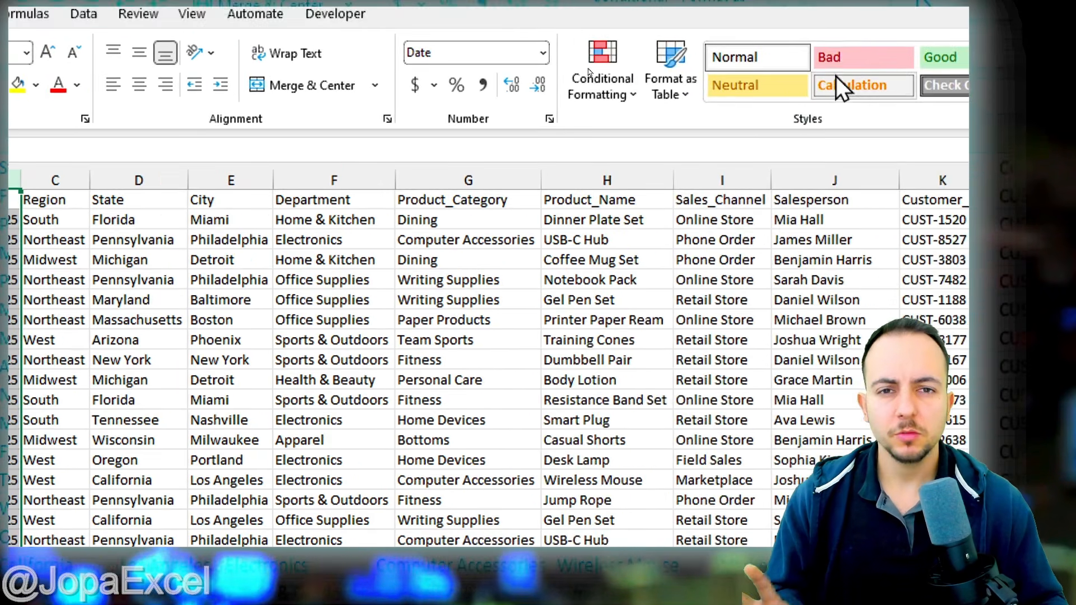
Step: Return the Order_Date column to the Short Date format and narrow it to fit the dates
left_click(543, 52)
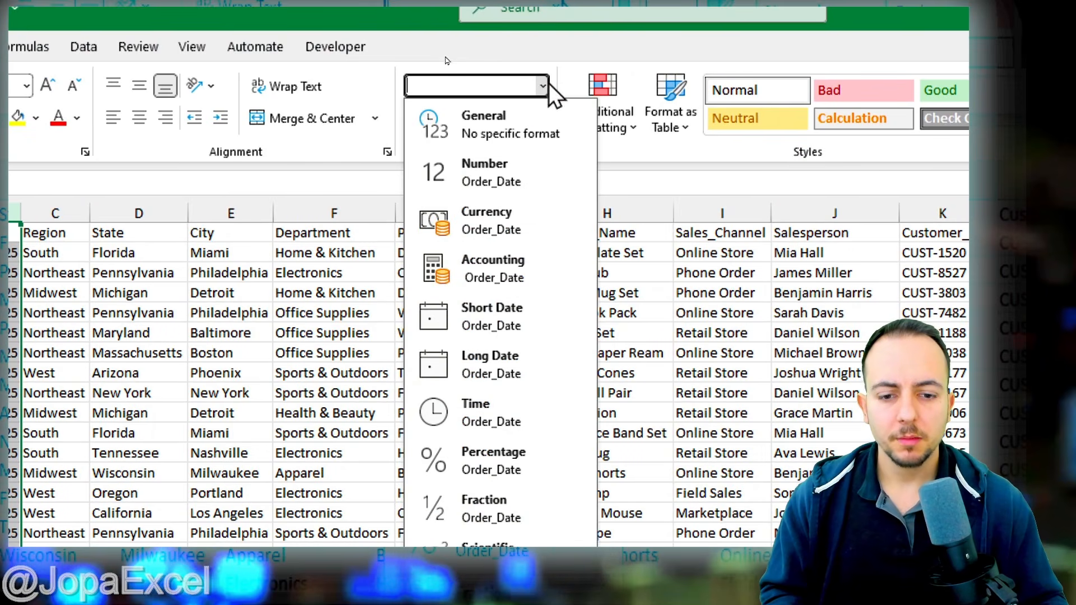
left_click(531, 310)
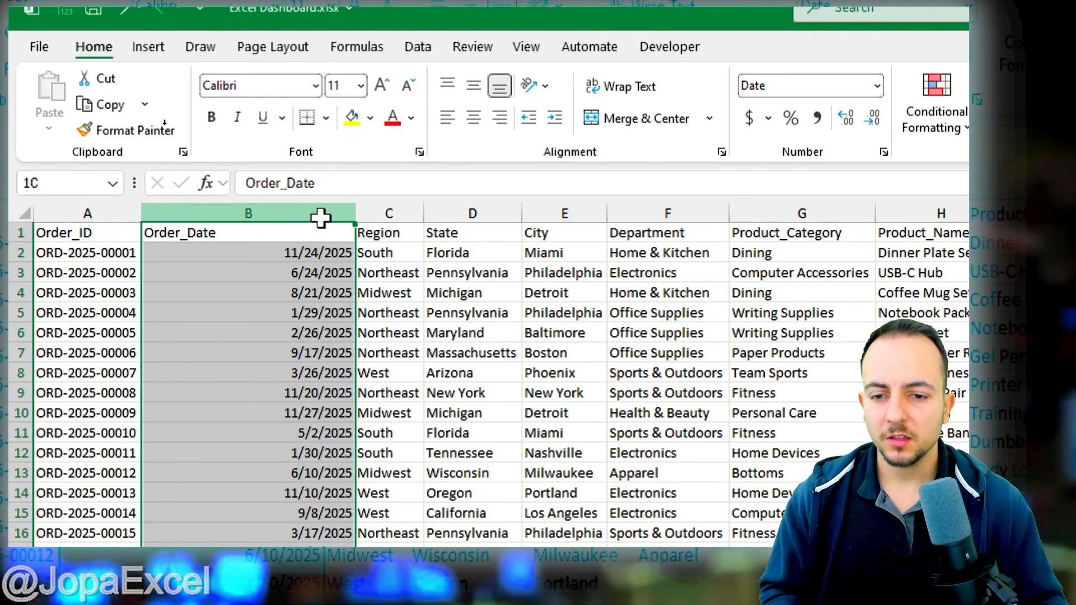
left_click_drag(356, 213, 237, 217)
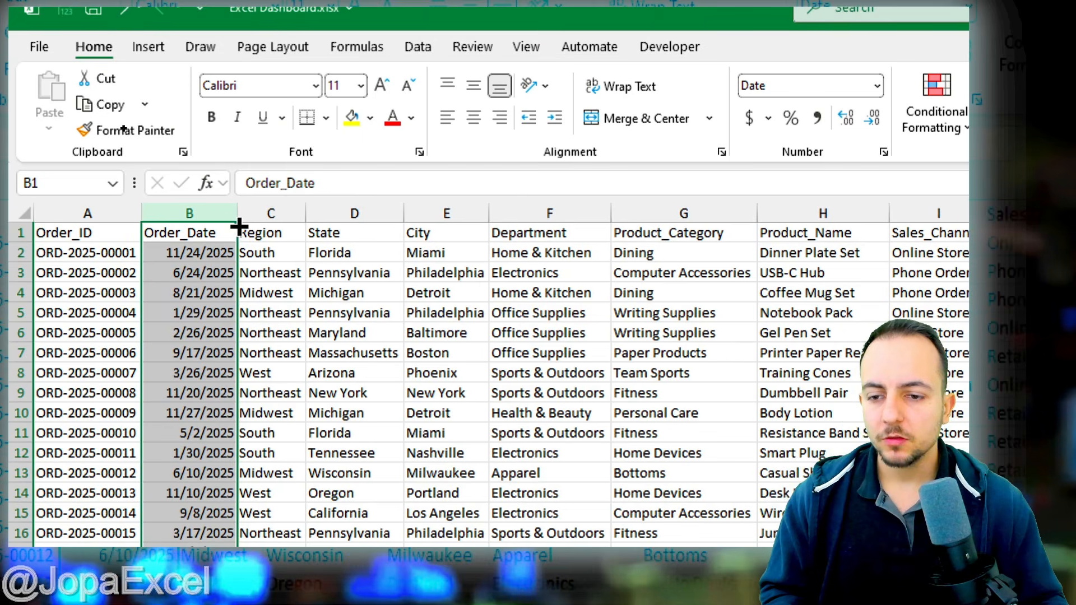
Step: Inspect the Order_ID, Order_Date, Region, State, City and Department columns one at a time
left_click(116, 234)
left_click(109, 212)
left_click(181, 211)
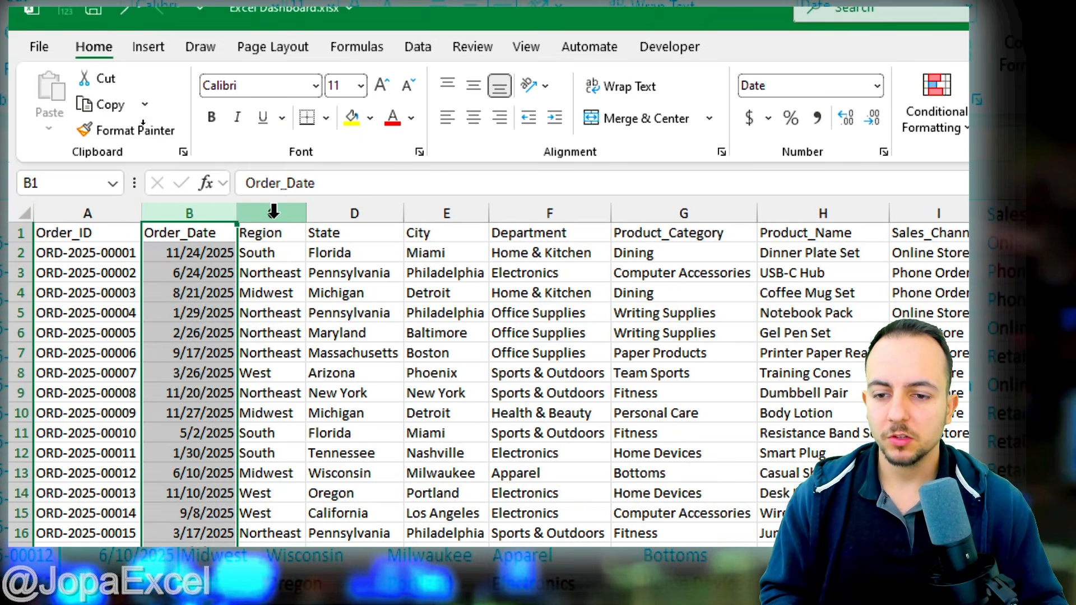
left_click(273, 212)
left_click(344, 213)
left_click(443, 212)
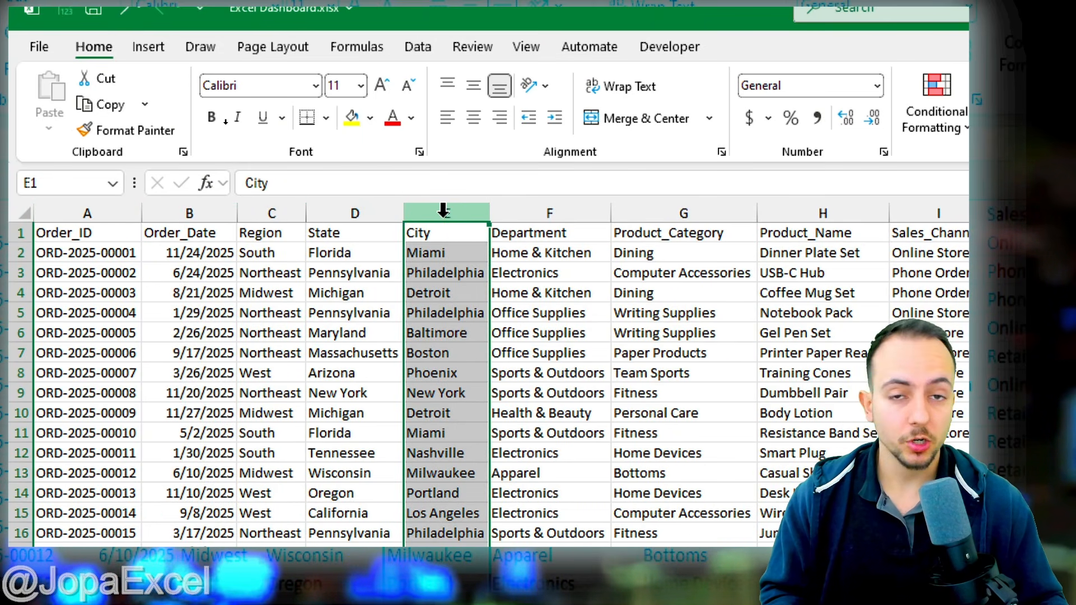
left_click(203, 211)
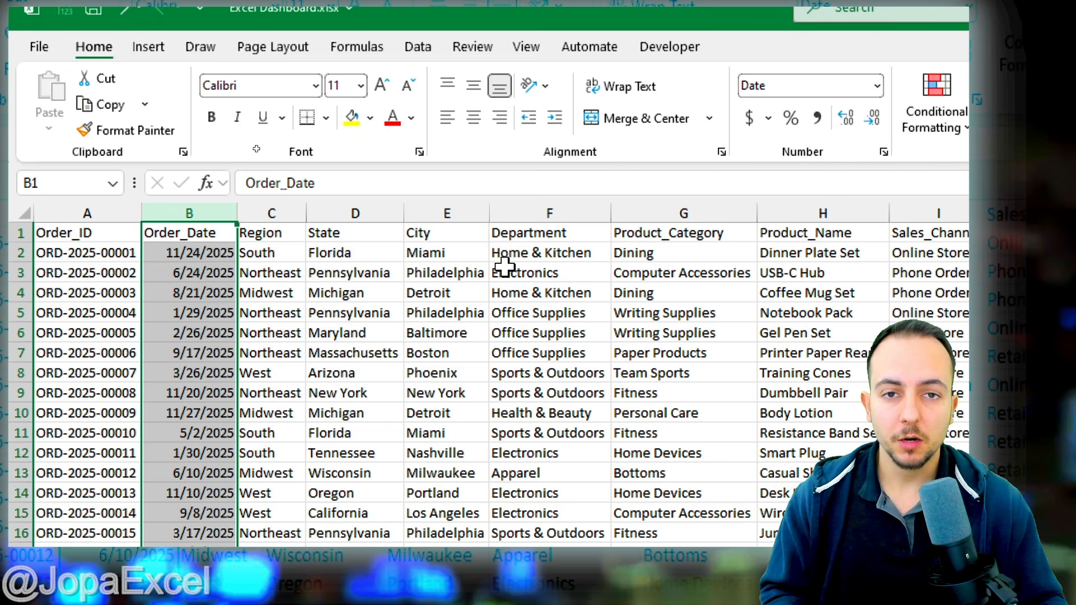
left_click(300, 213)
left_click(370, 212)
left_click(432, 212)
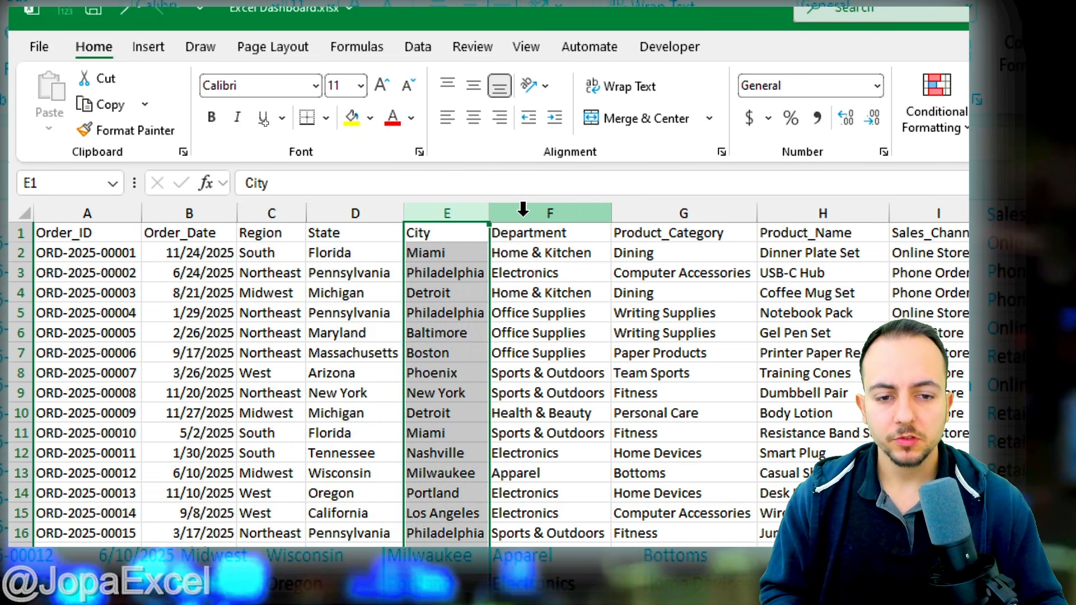
left_click(523, 212)
left_click(273, 205)
left_click(336, 210)
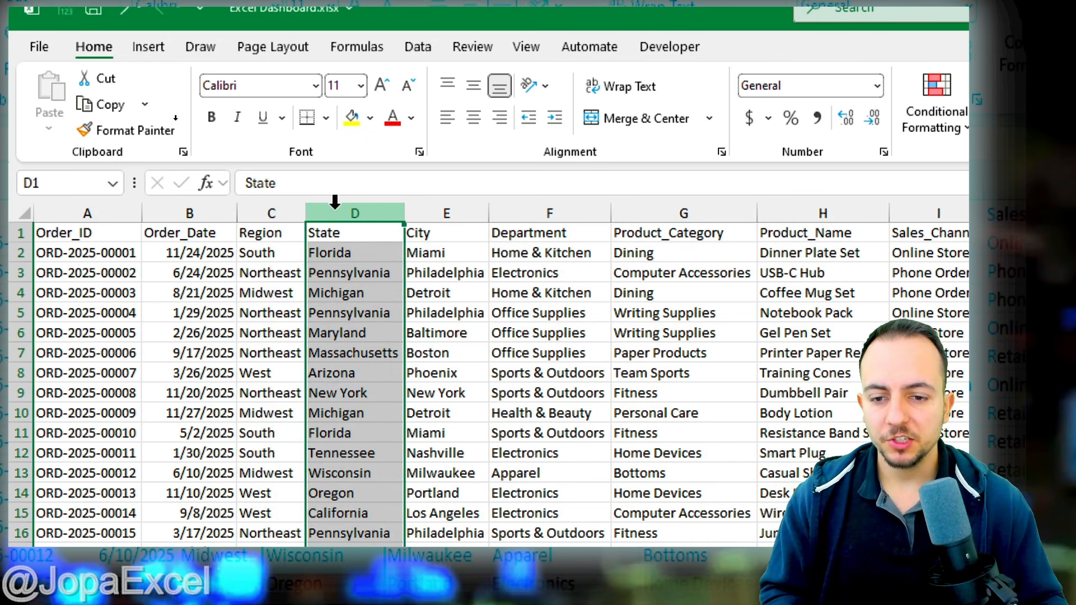
Step: Inspect the City, Department and Product_Category columns, as well as the numeric Units_Sold, Unit_Price and Gross_Sales columns
left_click(447, 212)
left_click(548, 213)
left_click(656, 213)
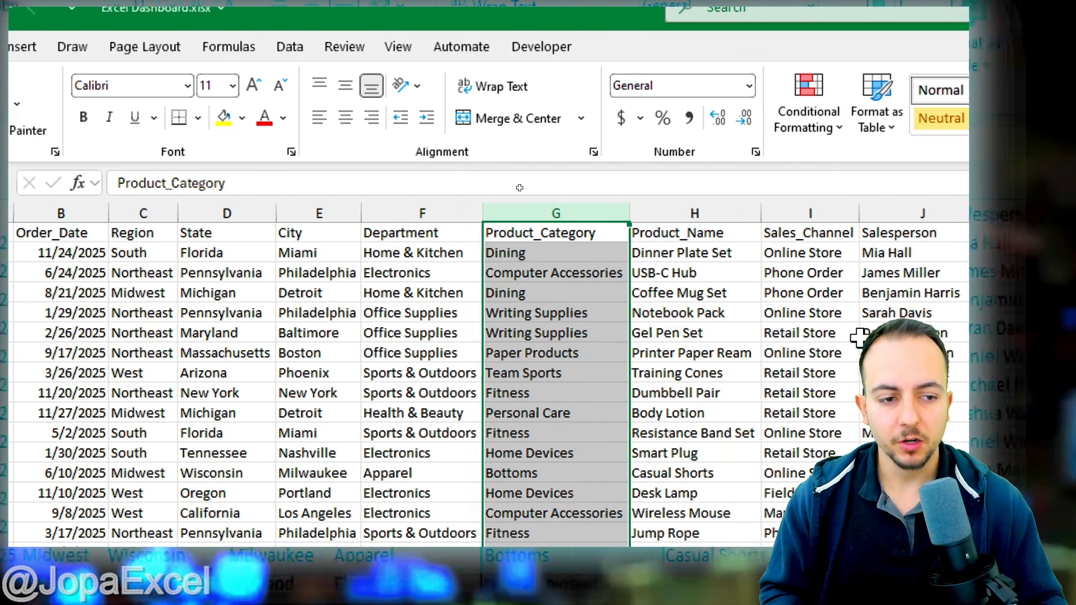
scroll(627, 376, "right", 6)
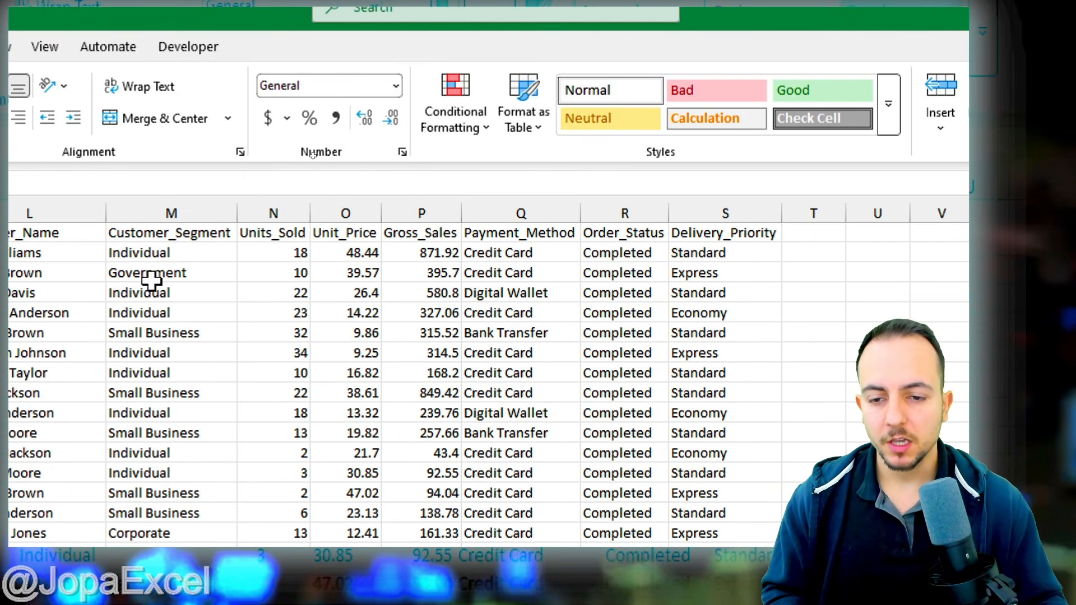
left_click(350, 213)
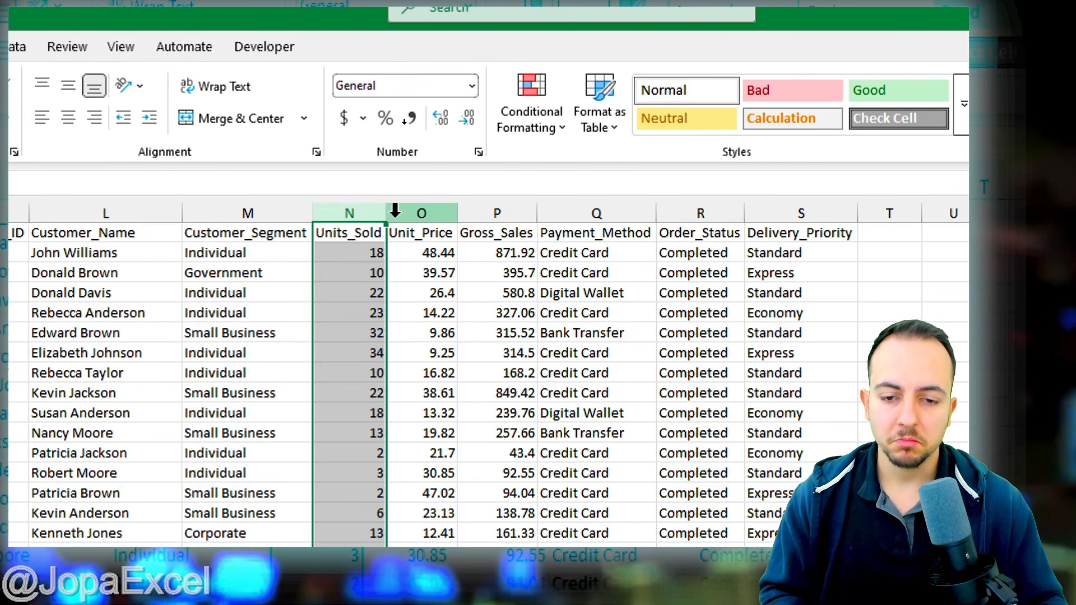
left_click(400, 216)
left_click(485, 213)
Step: Format the whole Units_Sold column as Number
left_click(357, 208)
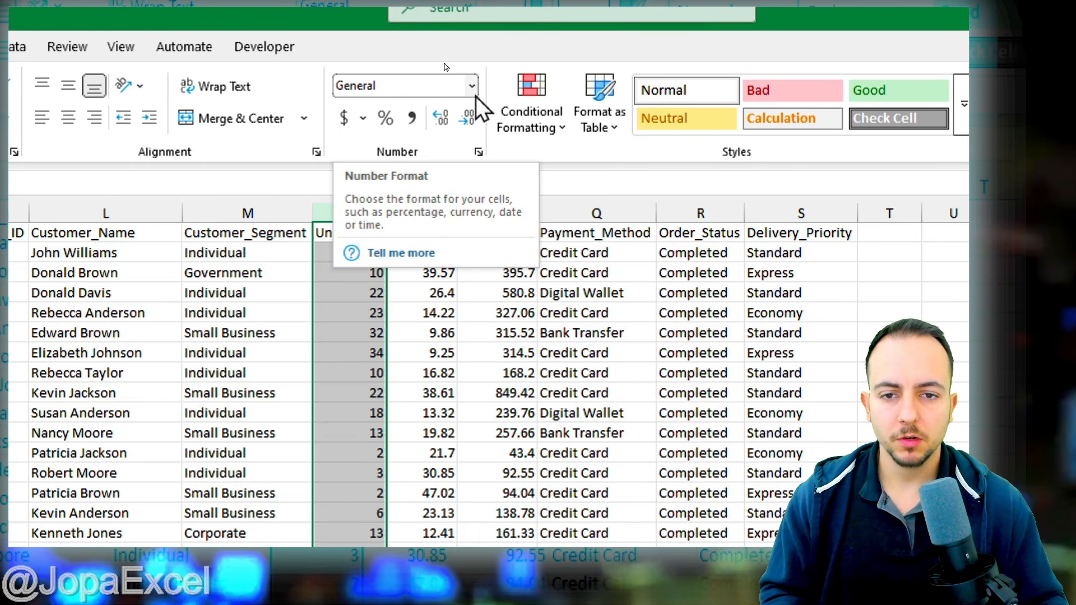
left_click(475, 95)
left_click(480, 183)
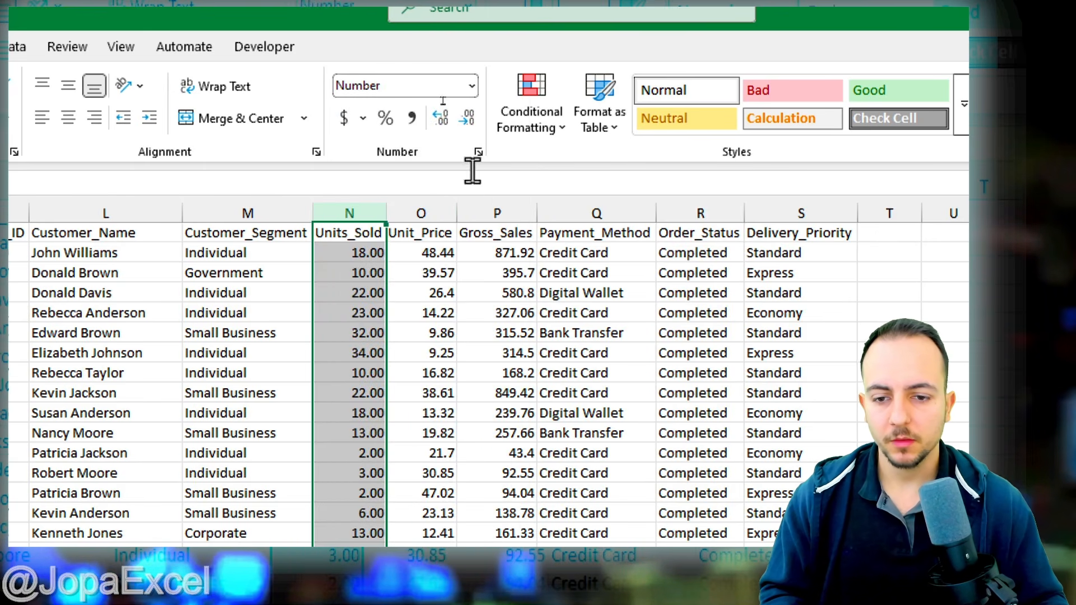
left_click(355, 252)
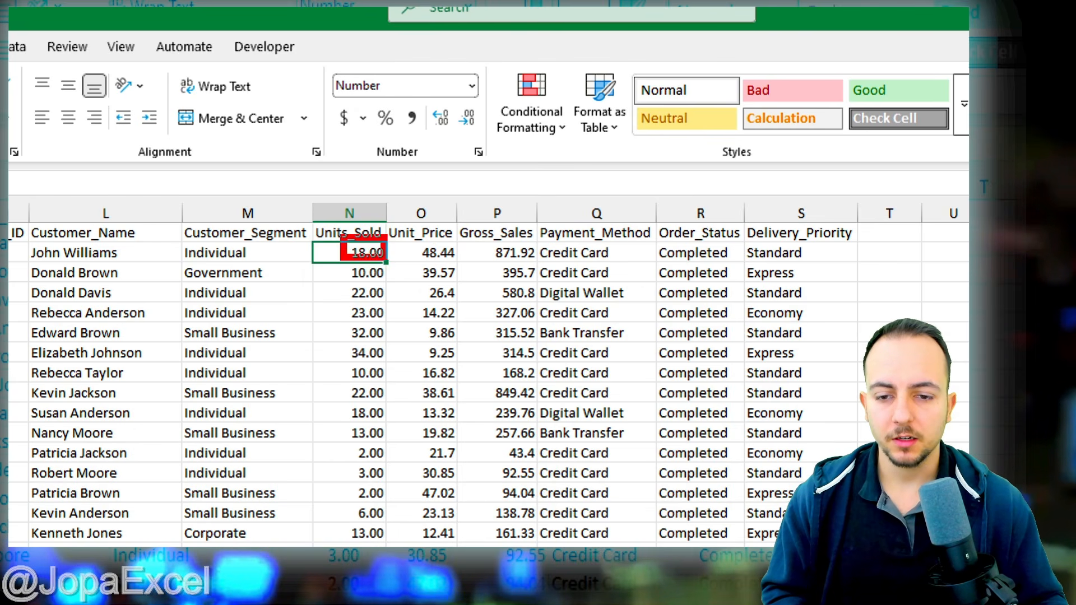
left_click_drag(392, 261, 392, 265)
left_click_drag(397, 273, 442, 318)
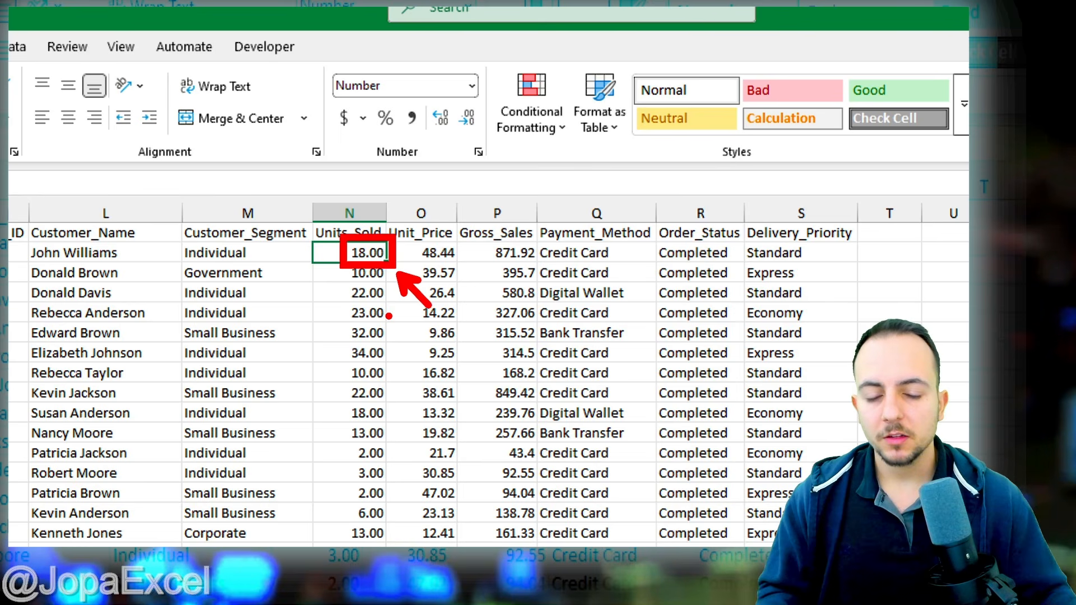
key("Escape")
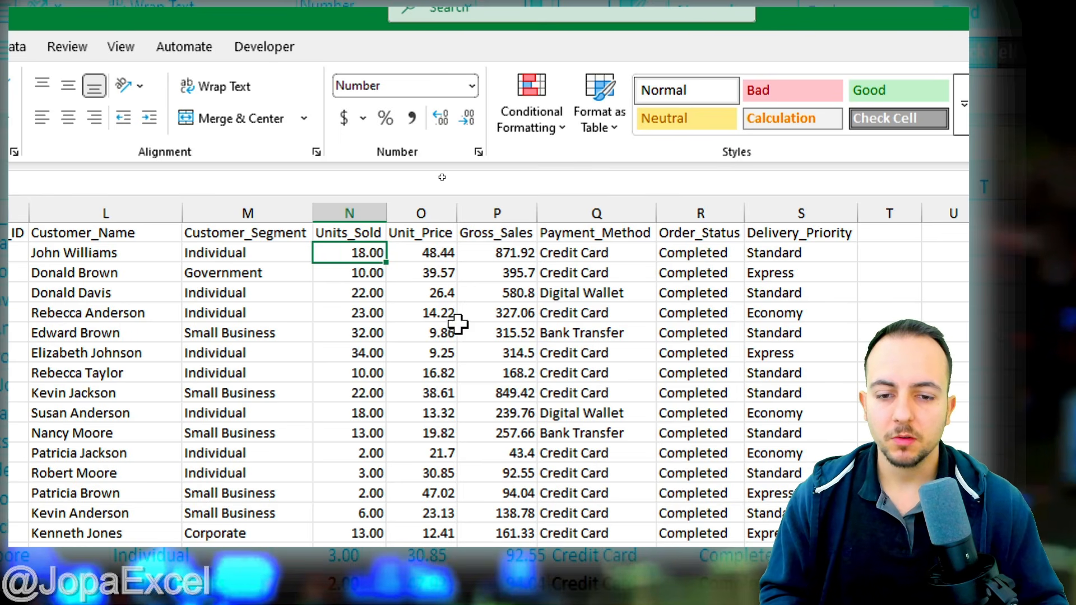
Step: Format the Unit_Price and Gross_Sales columns together as Accounting
left_click(375, 207)
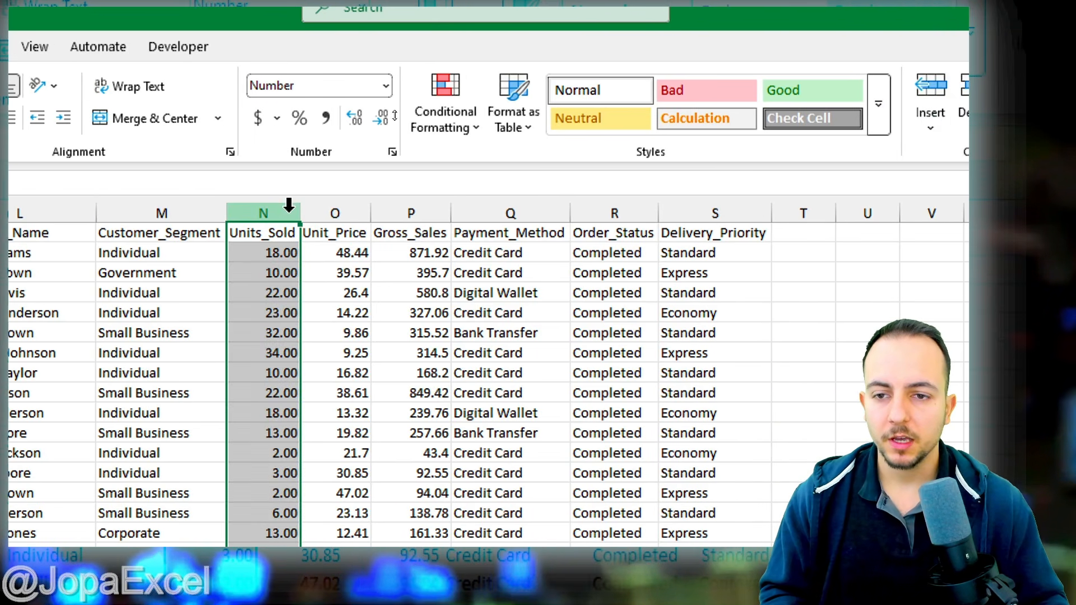
left_click(338, 210)
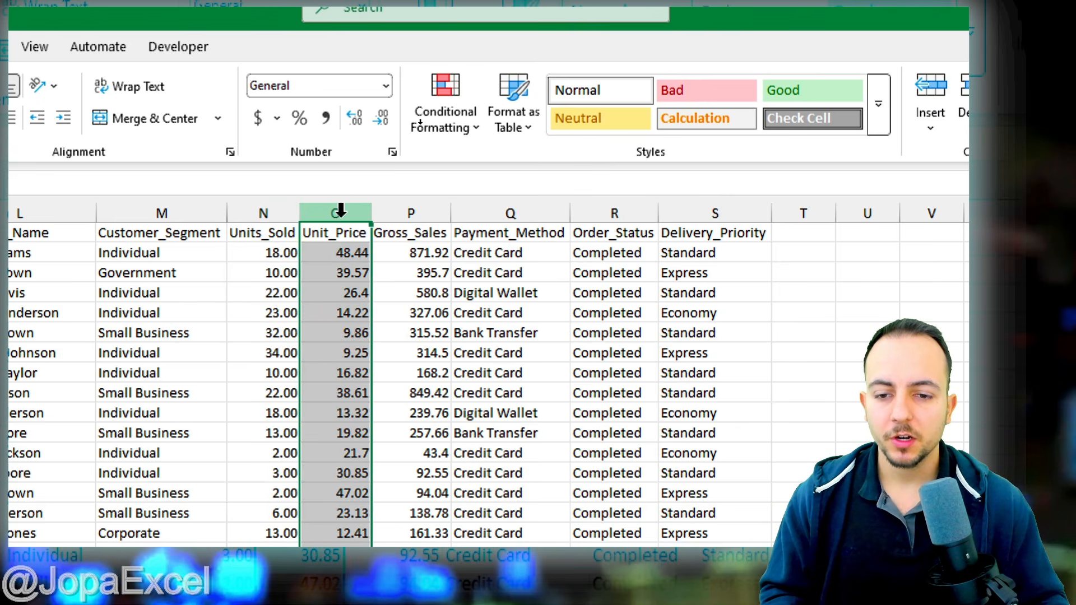
left_click(396, 209)
left_click_drag(336, 211, 394, 208)
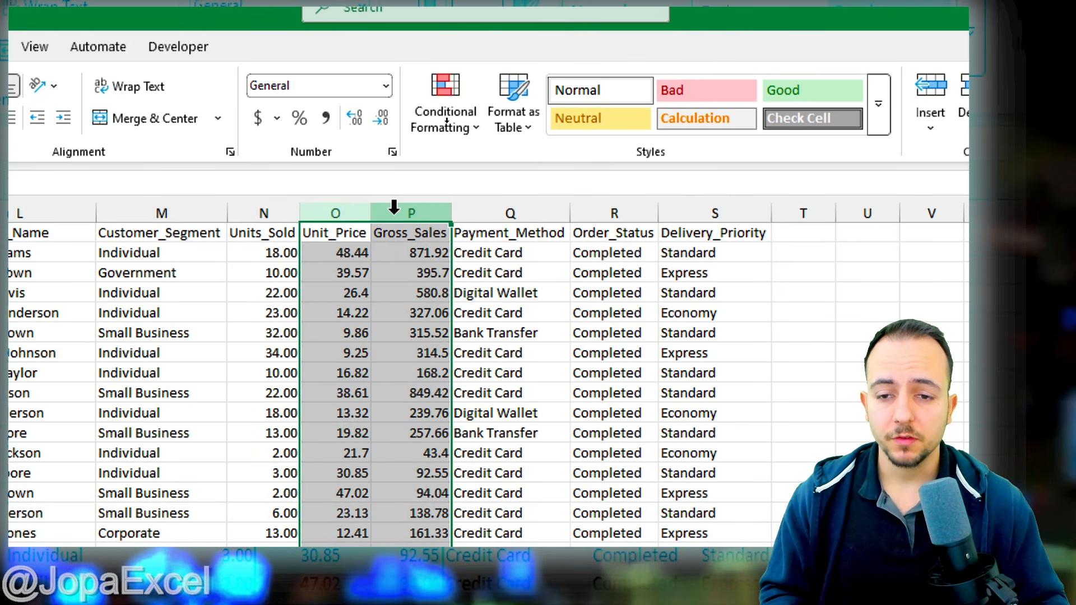
left_click(386, 86)
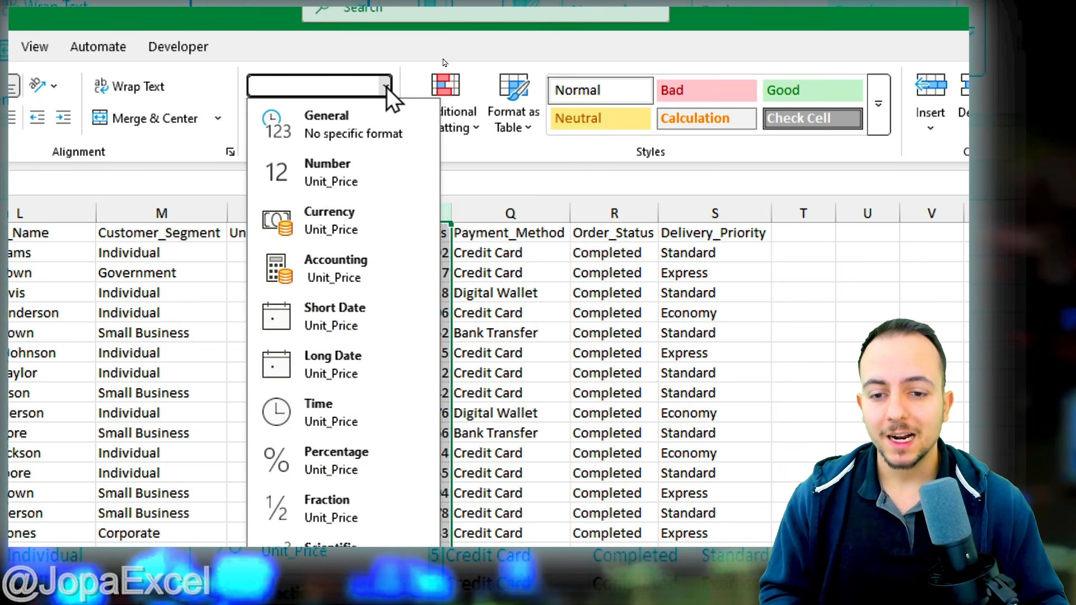
left_click(375, 266)
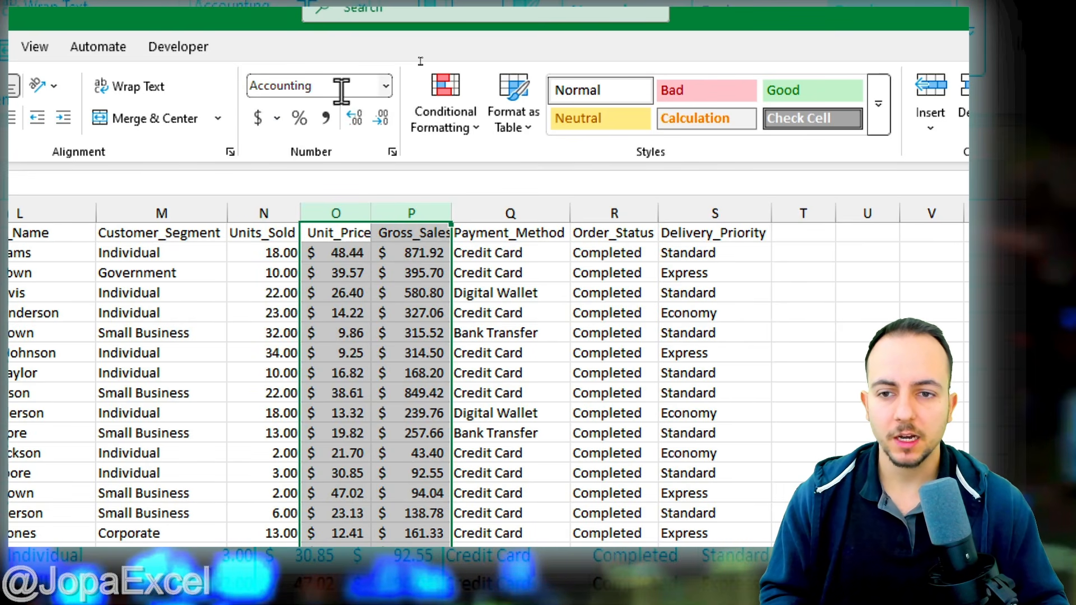
left_click(386, 87)
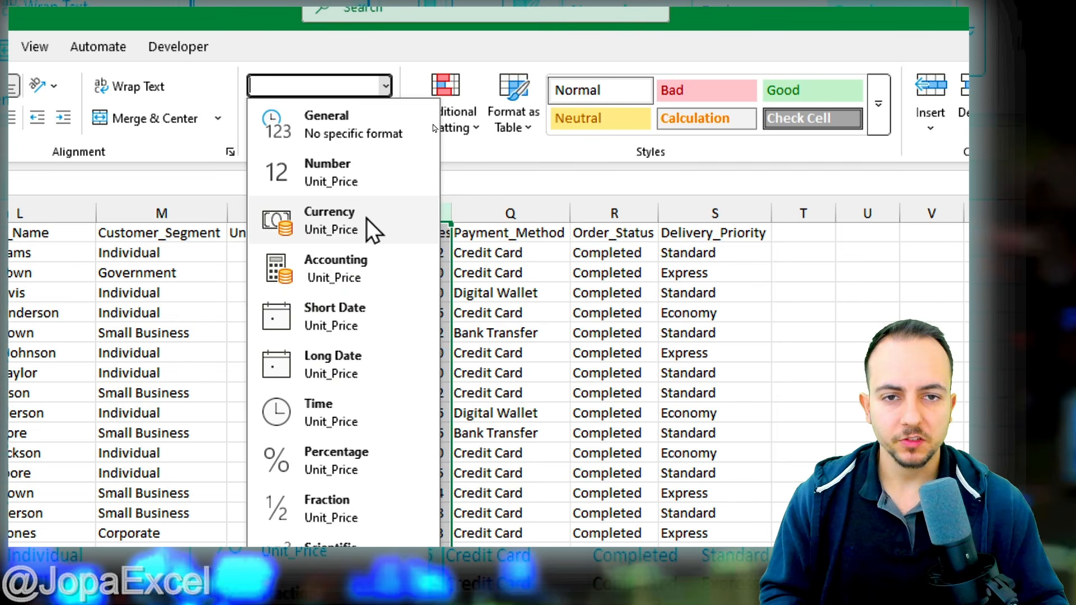
left_click(358, 275)
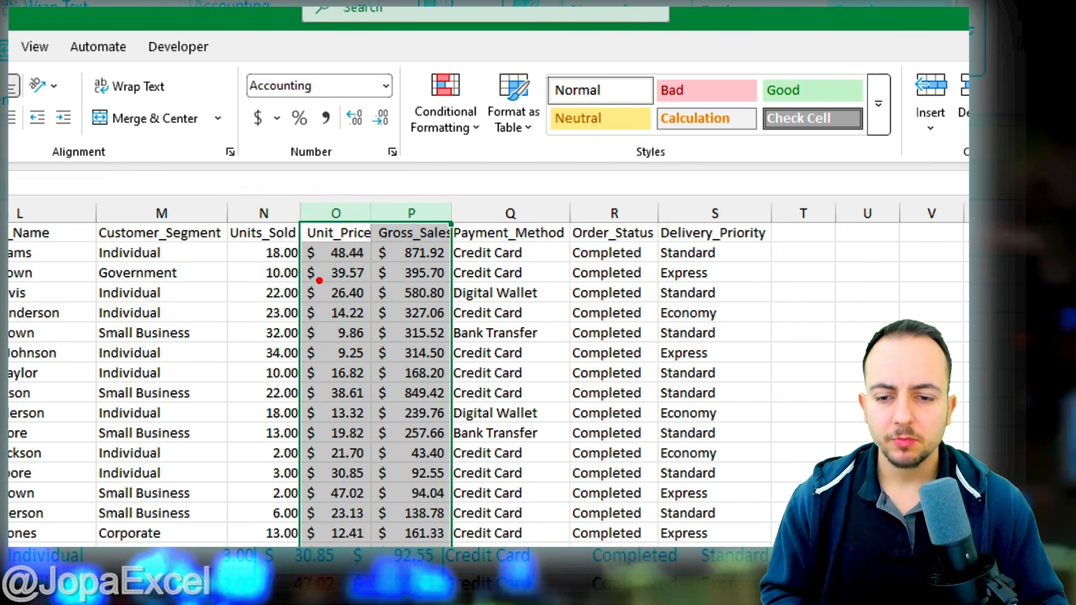
mouse_move(315, 259)
left_mouse_down()
mouse_move(347, 279)
mouse_move(352, 270)
left_mouse_up()
key("Escape")
Step: Try the Currency format on the Unit_Price and Gross_Sales columns
left_click(385, 86)
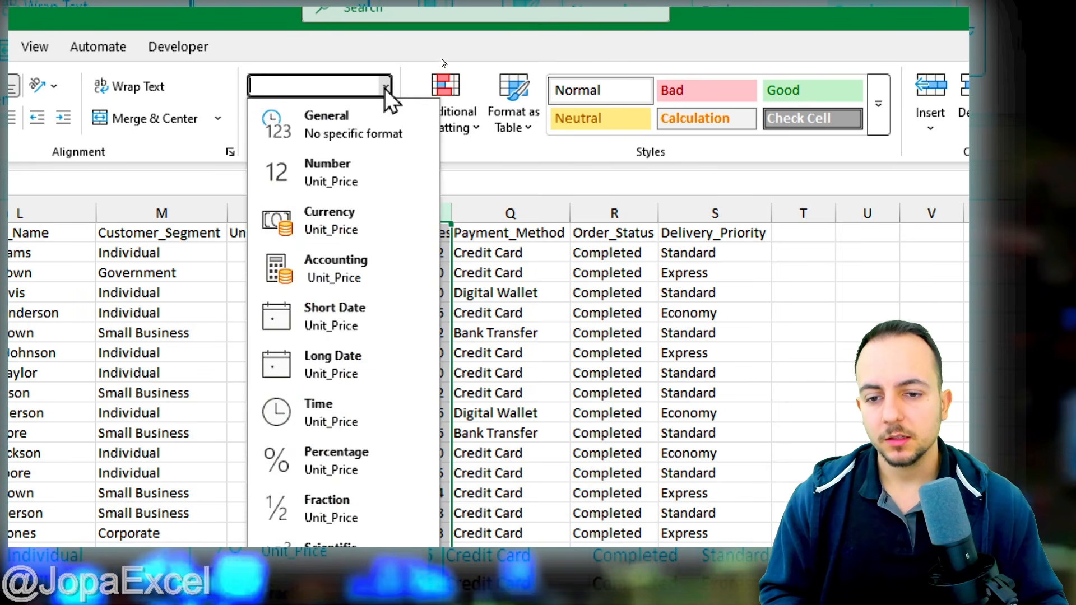
left_click(357, 230)
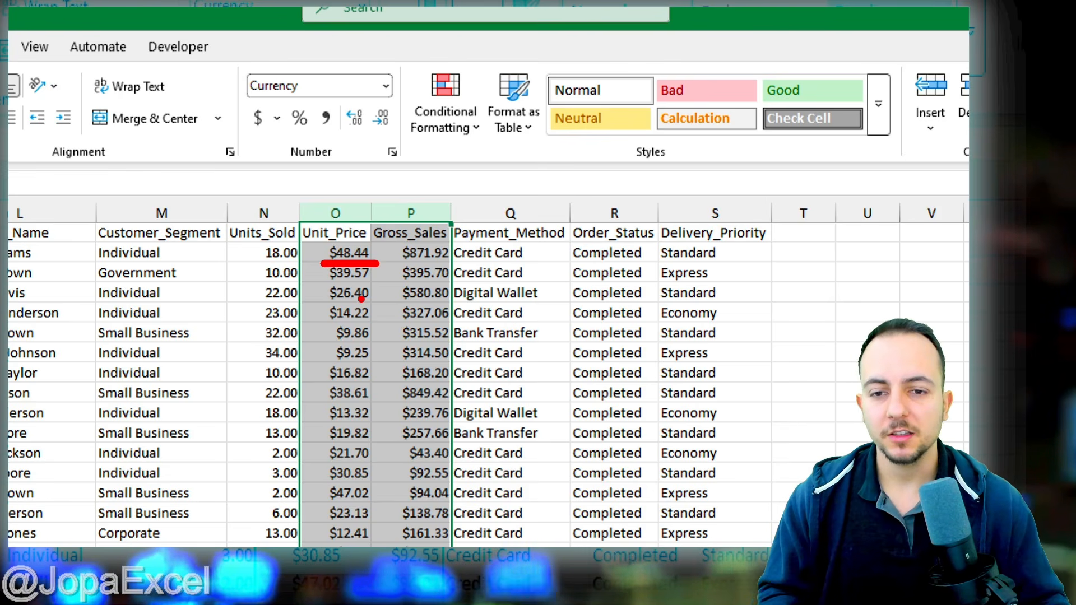
key("Escape")
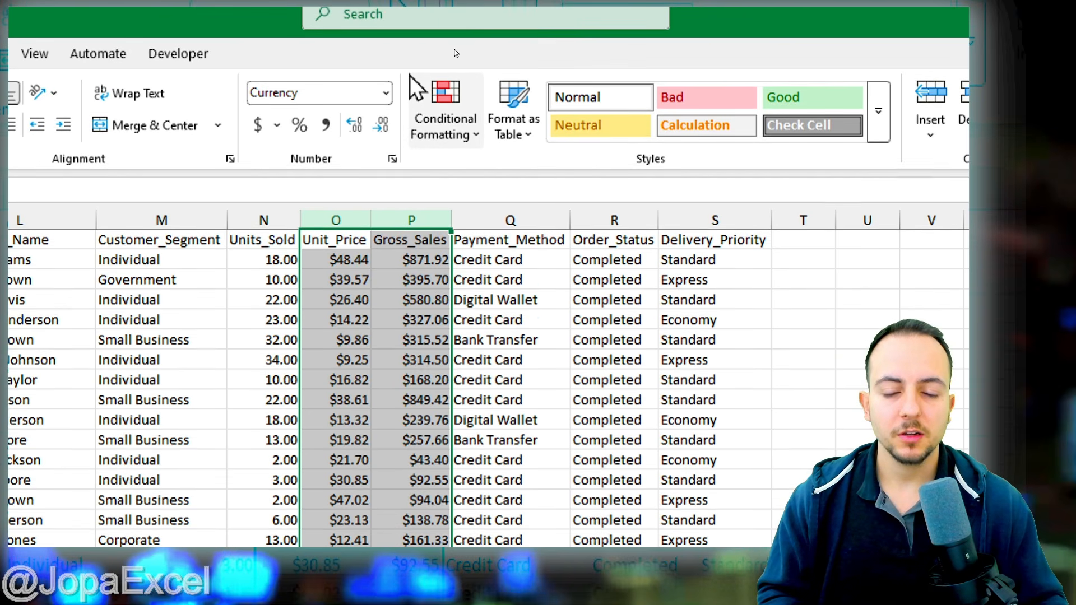
Step: Return the Unit_Price and Gross_Sales columns to the Accounting format and widen both to fit their headers
left_click(387, 97)
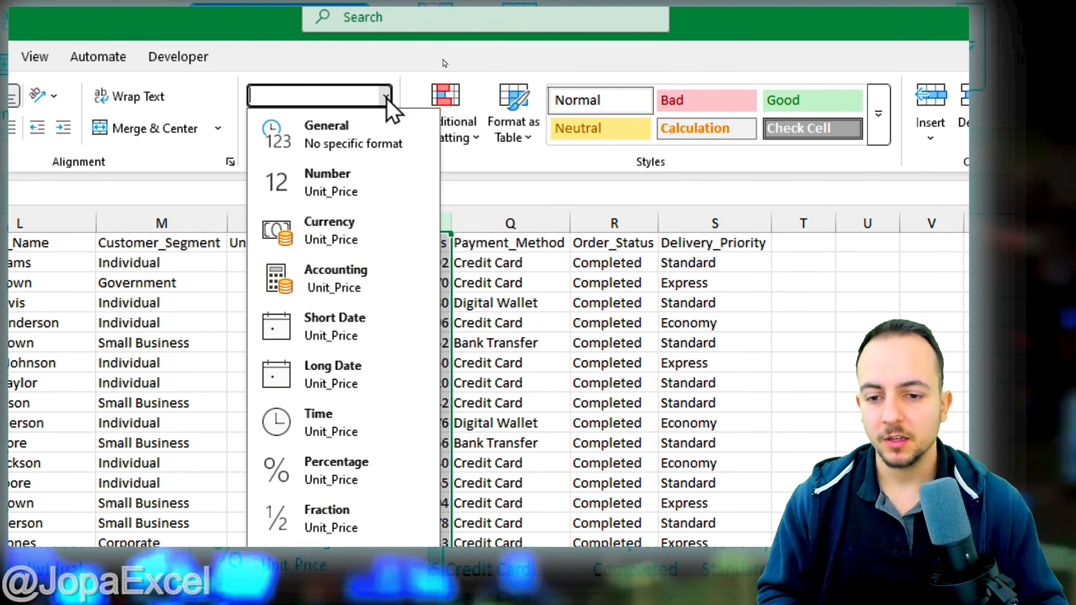
left_click(359, 273)
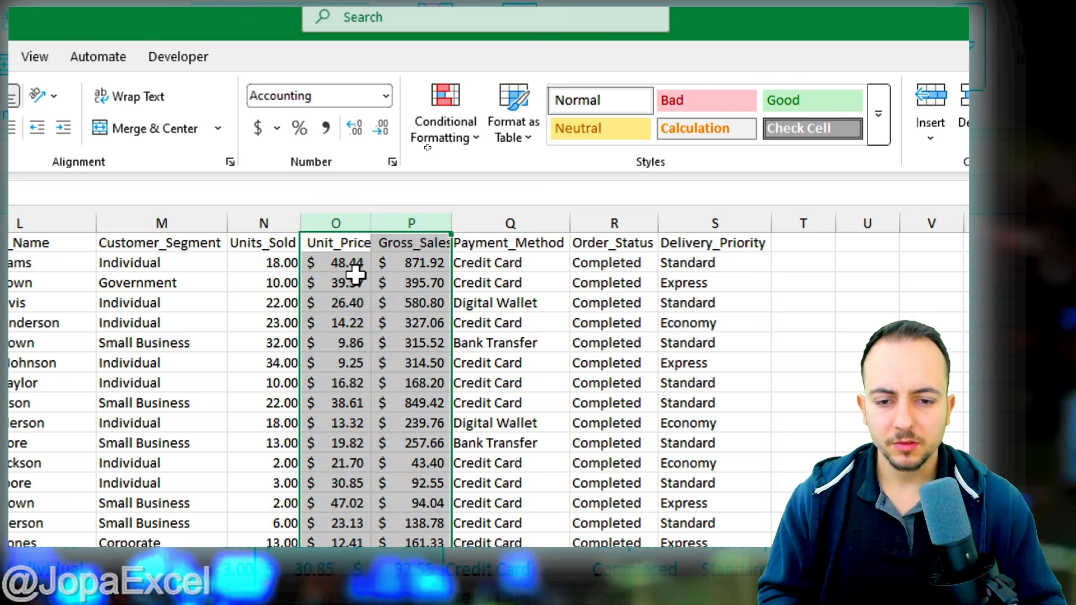
left_click(353, 224)
left_click_drag(370, 223, 380, 223)
left_click(420, 222)
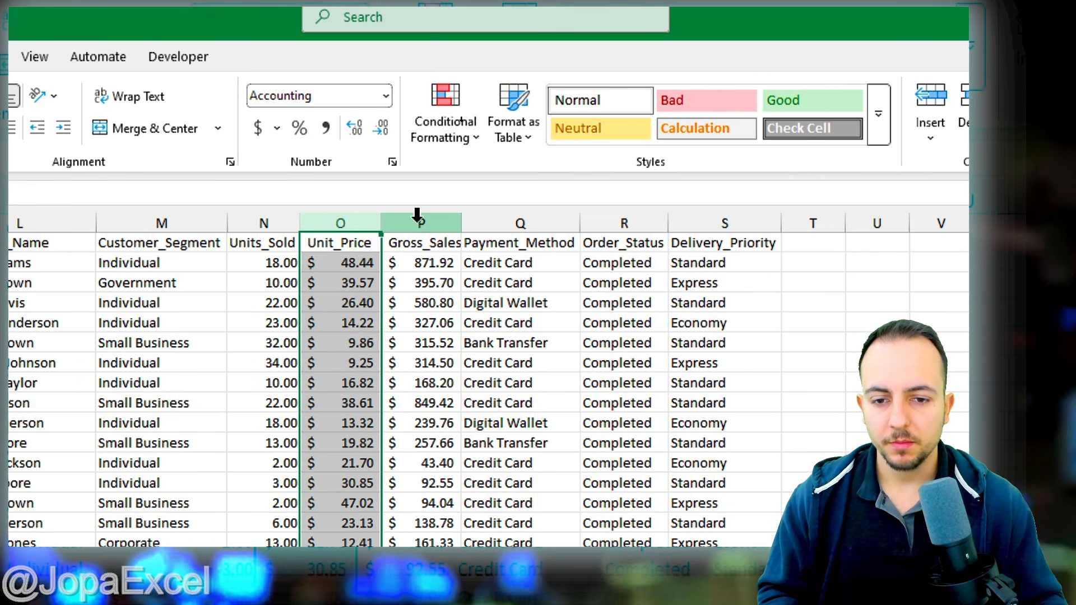
double_click(458, 224)
Step: Inspect the Payment_Method, Order_Status and Delivery_Priority columns one at a time
left_click(491, 243)
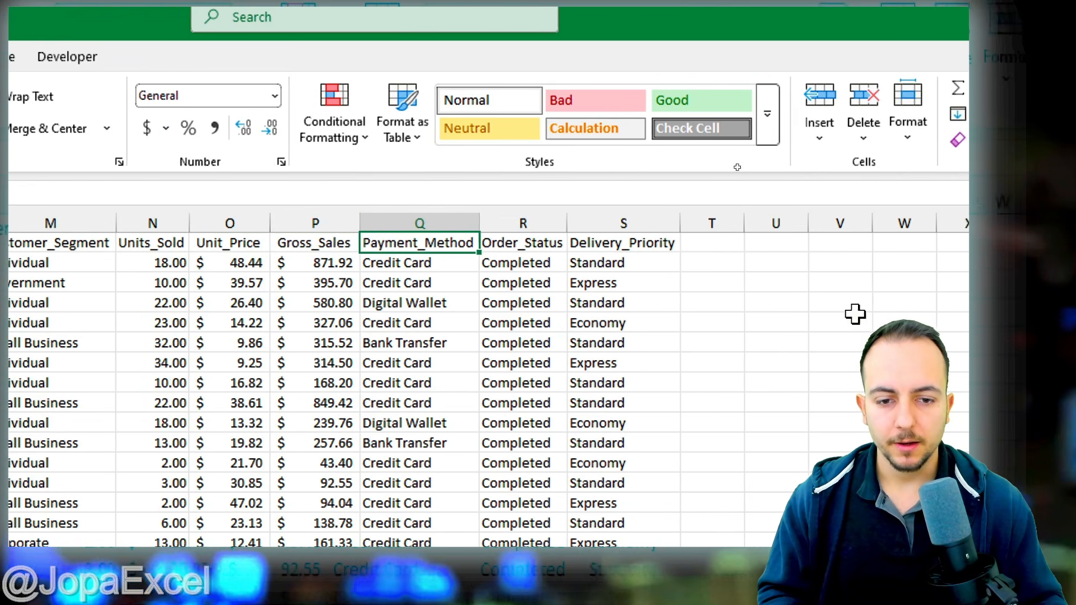
left_click(454, 223)
left_click(517, 223)
left_click(594, 223)
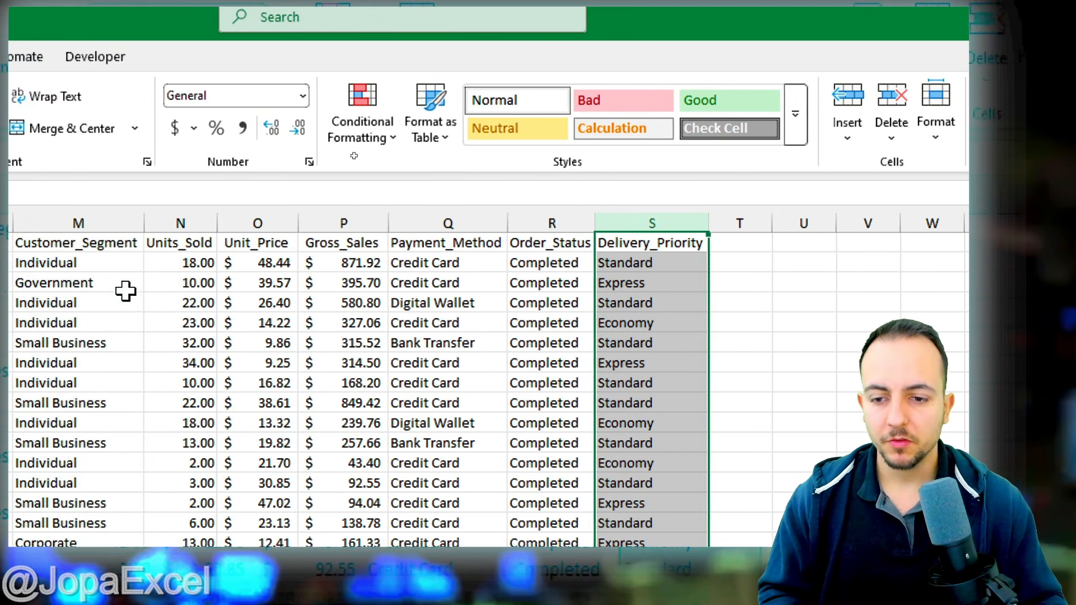
scroll(450, 350, "left", 3)
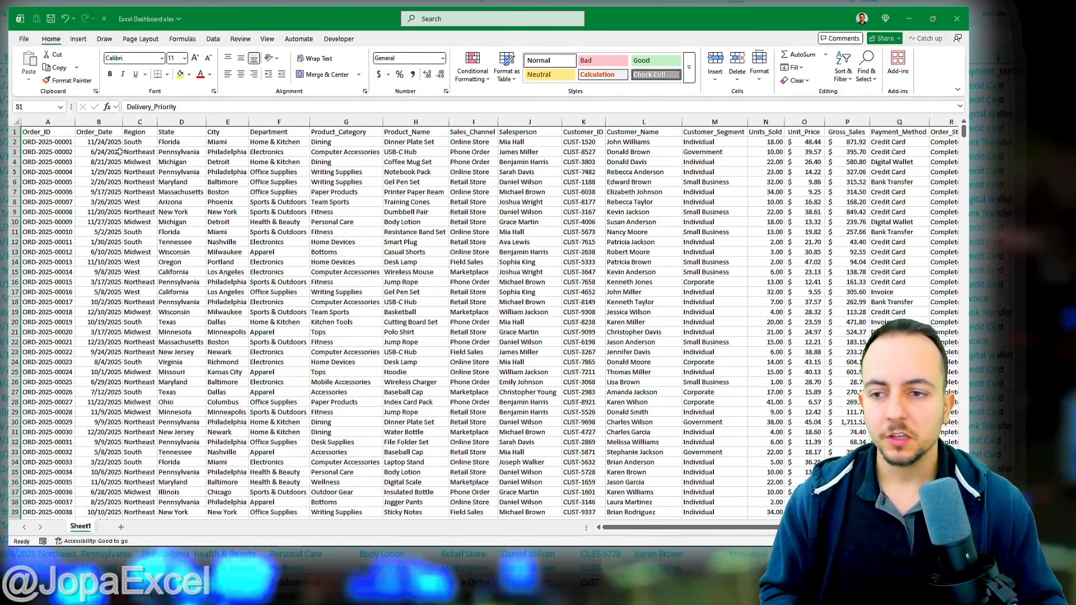
Step: Center all cells of the sheet both vertically and horizontally
left_click(58, 133)
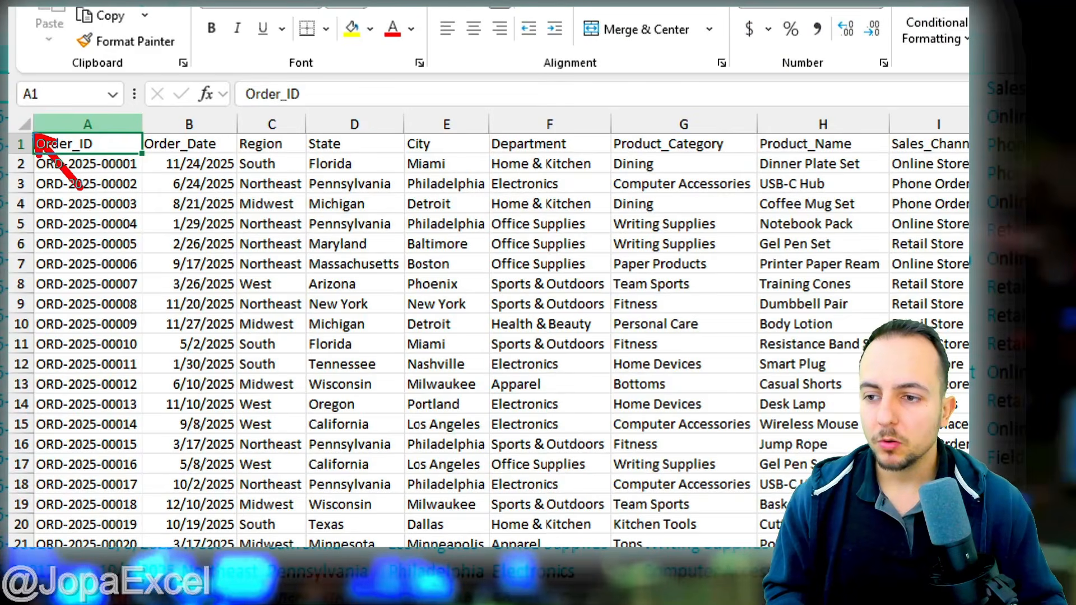
left_click(24, 124)
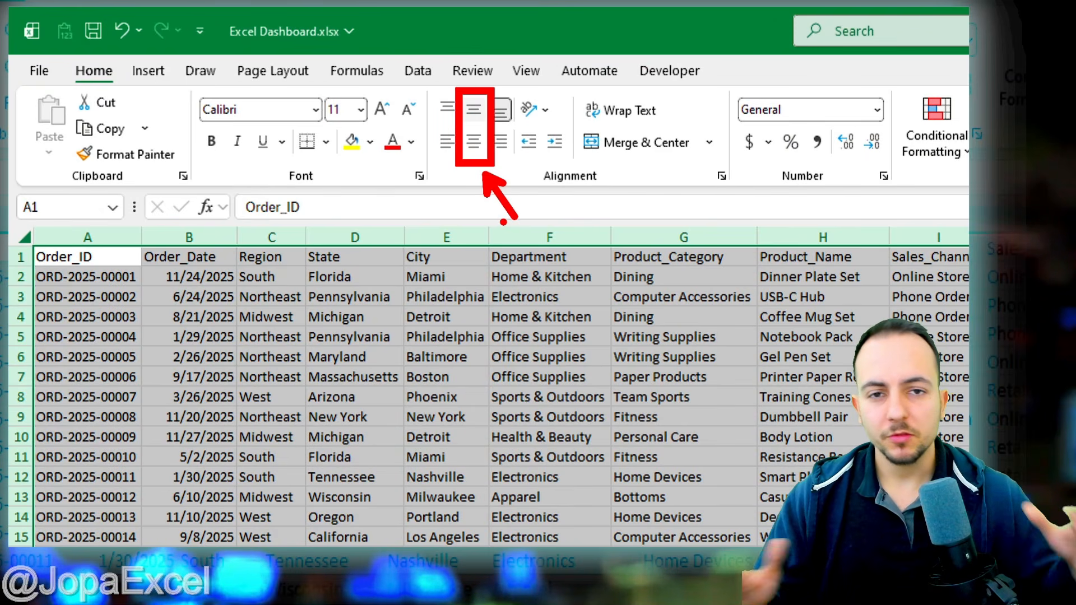
left_click(474, 141)
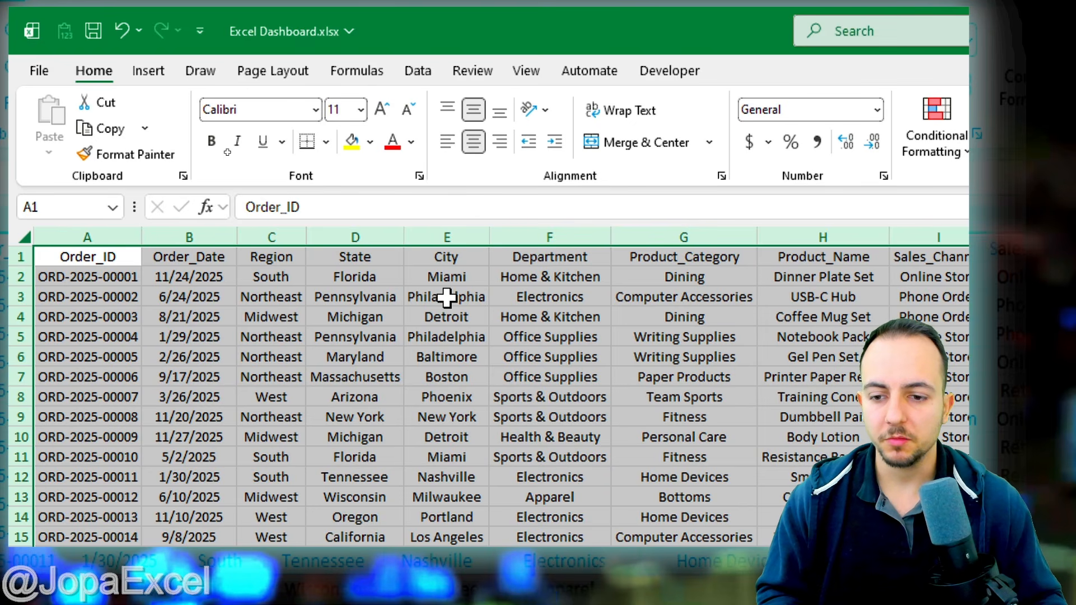
left_click(112, 261)
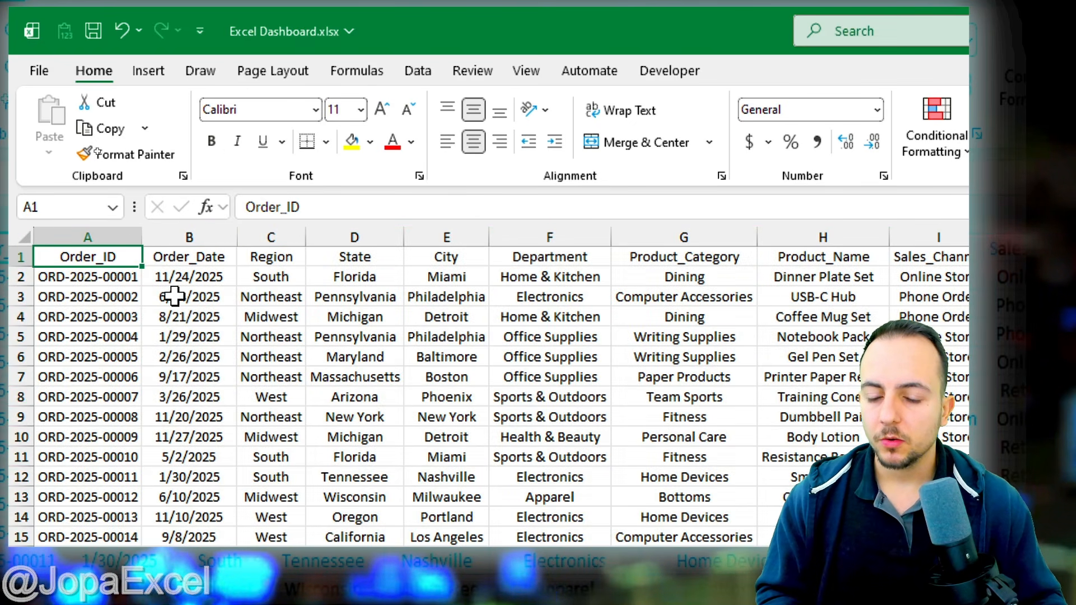
Step: Review the alignment of the sales data across all columns of the sheet
left_click(242, 318)
left_click(302, 415)
left_click(363, 359)
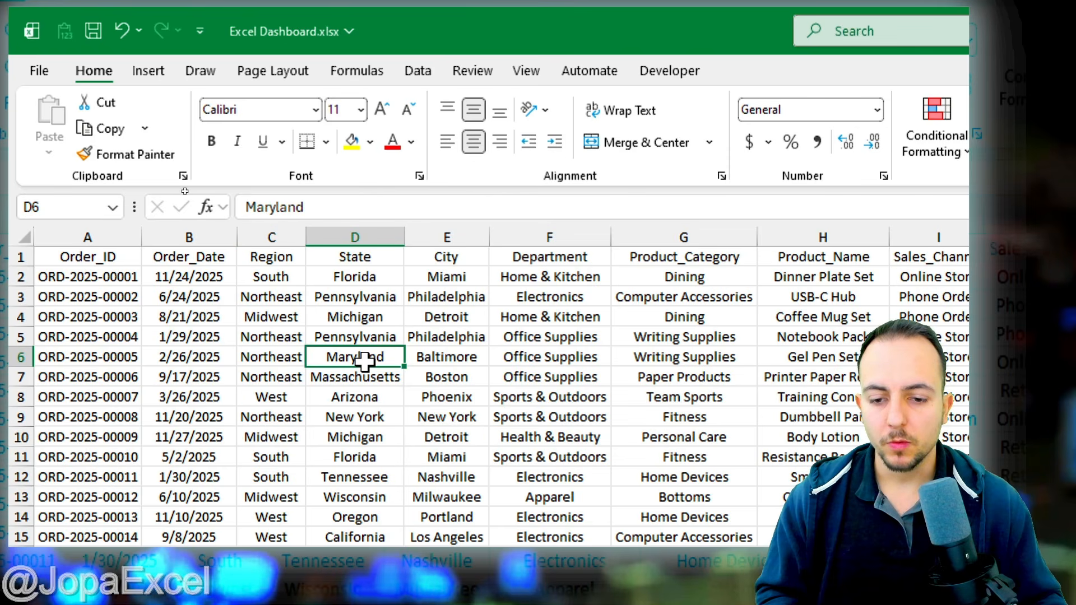
left_click(357, 436)
left_click(493, 415)
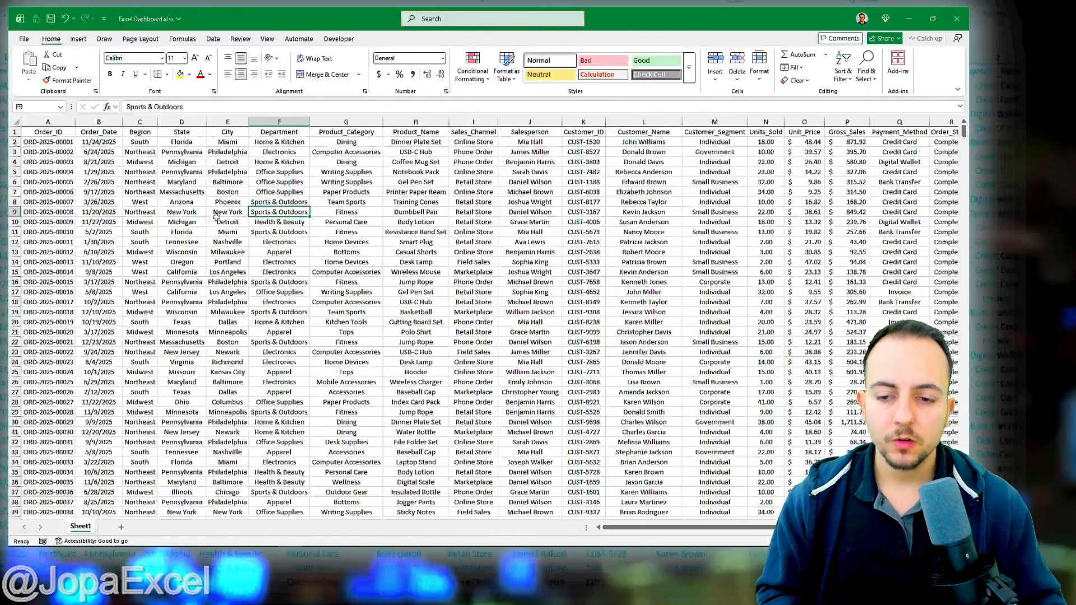
scroll(436, 460, "right", 5)
scroll(223, 233, "left", 5)
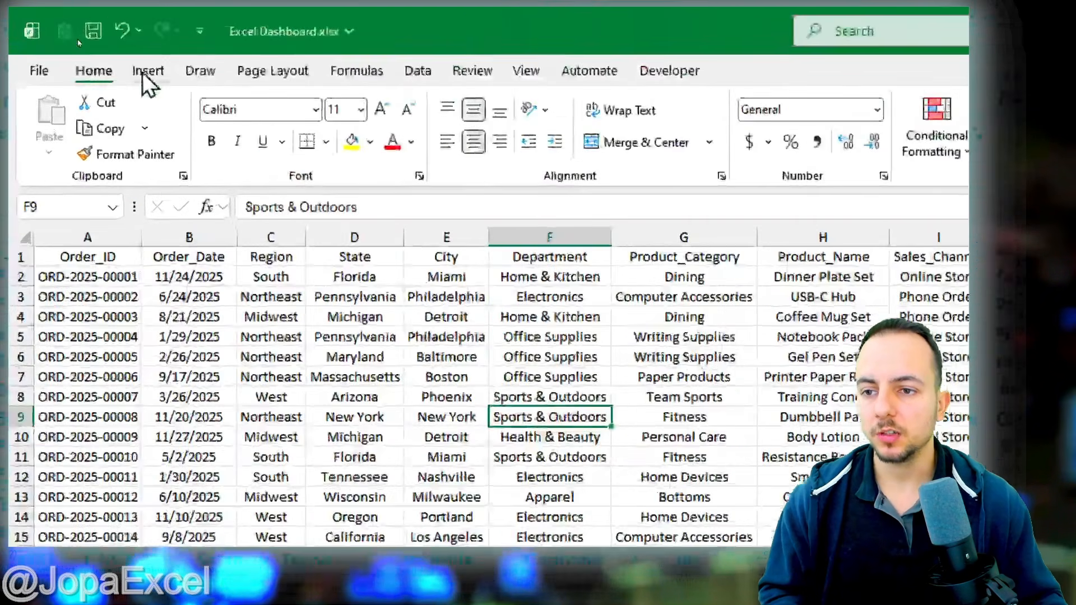
Step: Convert the sales data range $A$1:$S$1201 into a table with the first row as headers
left_click(77, 40)
left_click(109, 58)
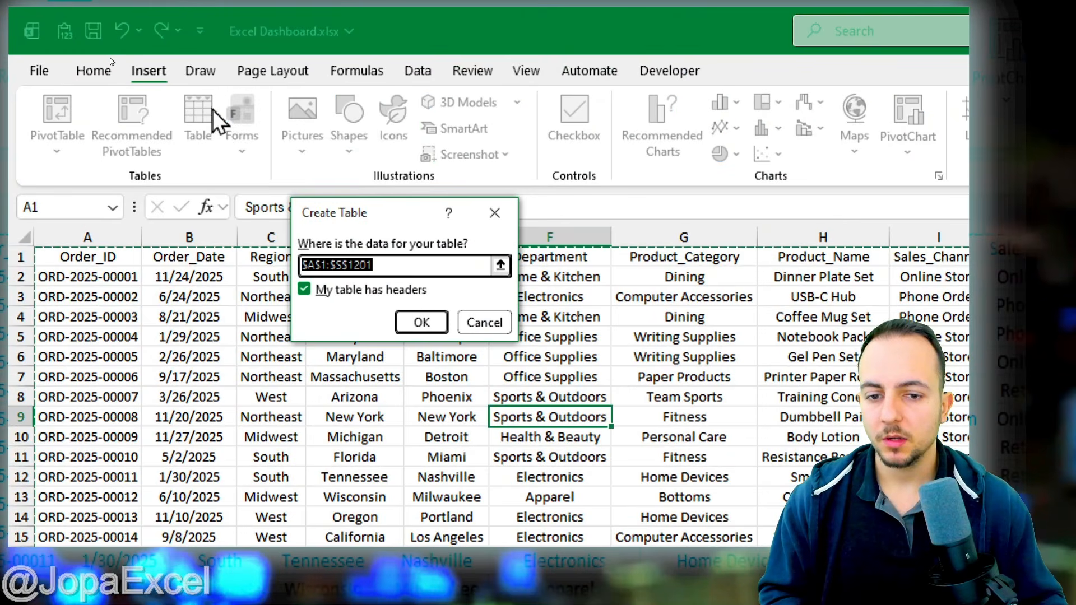
left_click_drag(372, 221, 388, 141)
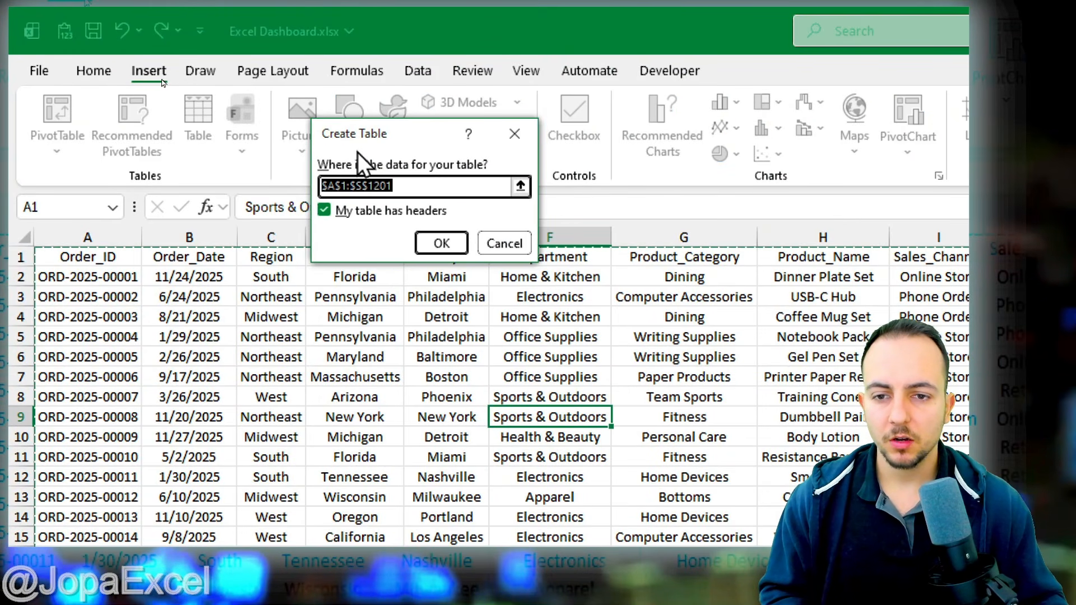
left_click(353, 215)
left_click_drag(404, 137, 351, 100)
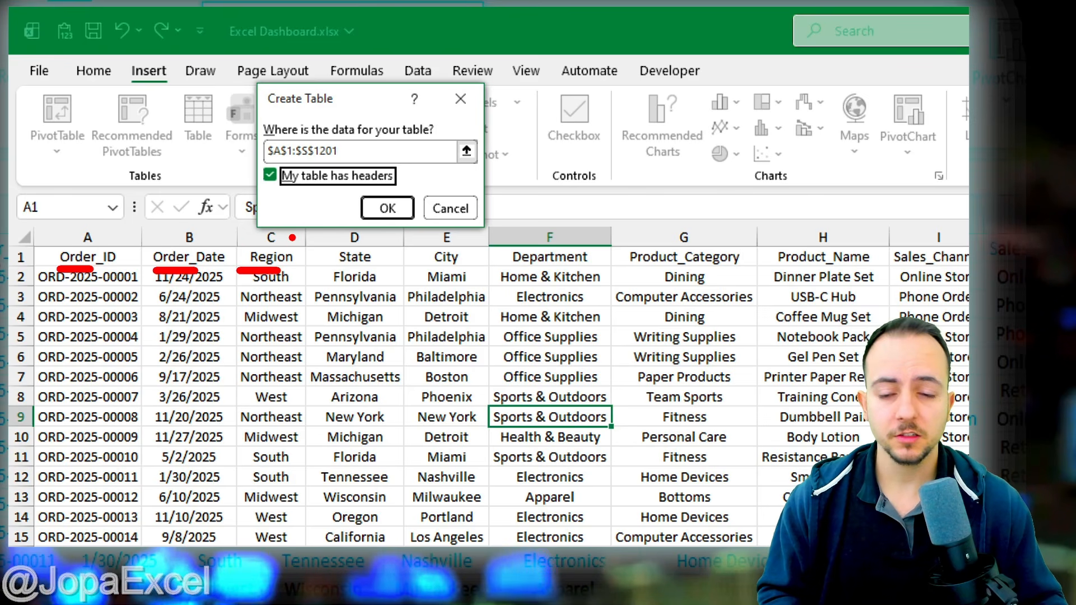
left_click(381, 209)
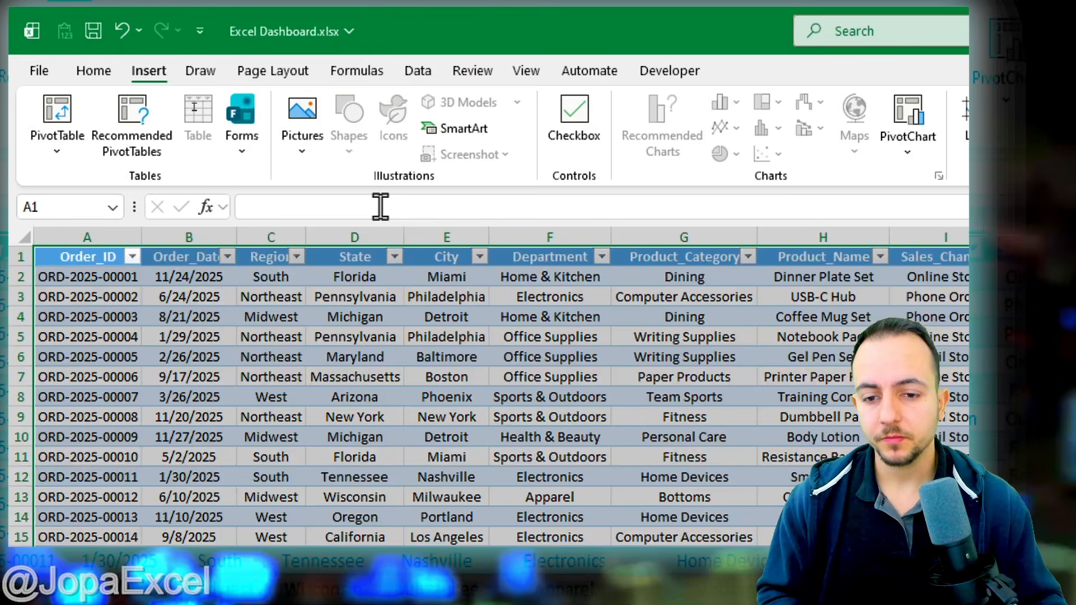
Step: Go to the end of the sales table and check its last row 1201 and the empty row 1202 beneath it
left_click(292, 334)
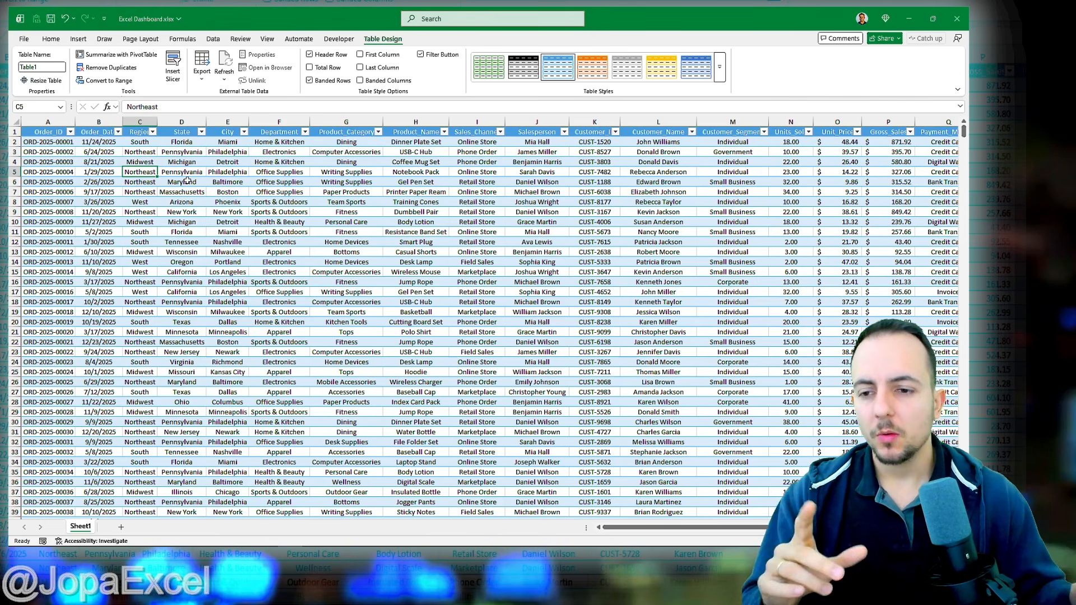
key("ctrl+Left")
key("ctrl+Down")
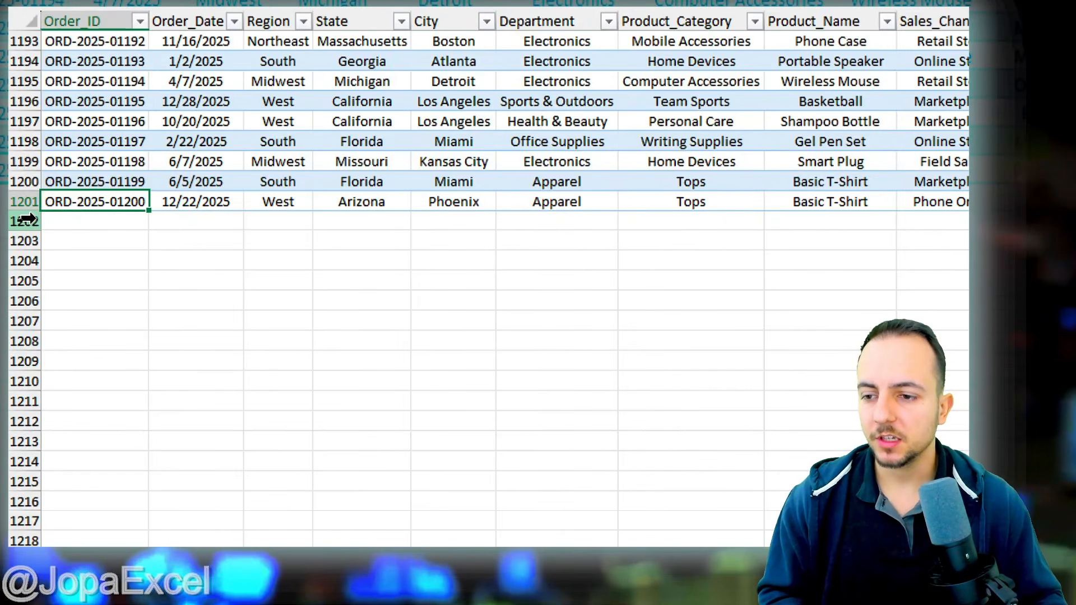
left_click(22, 202)
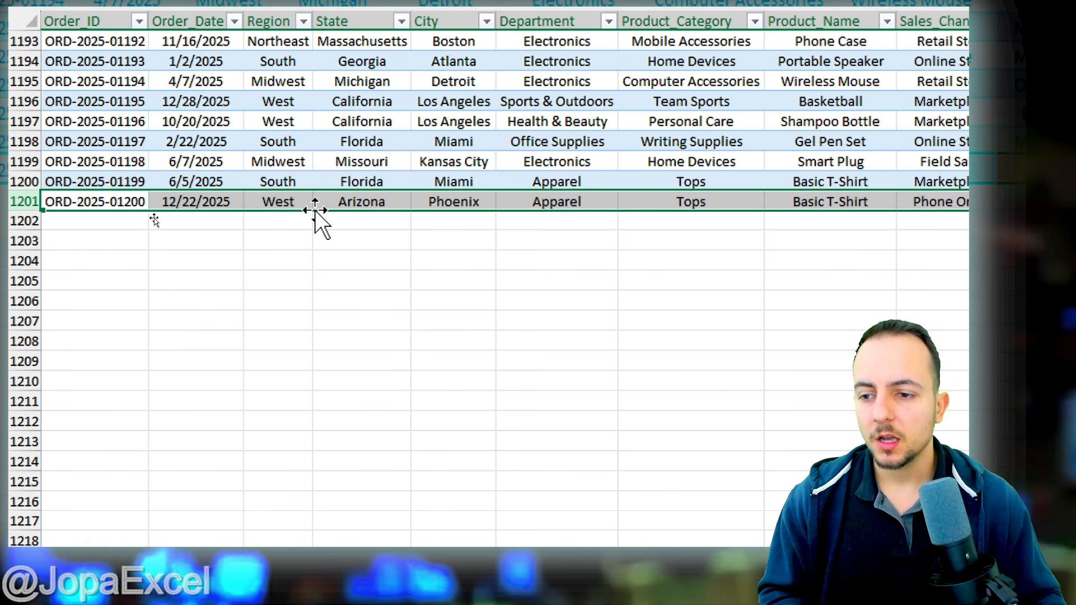
left_click(24, 222)
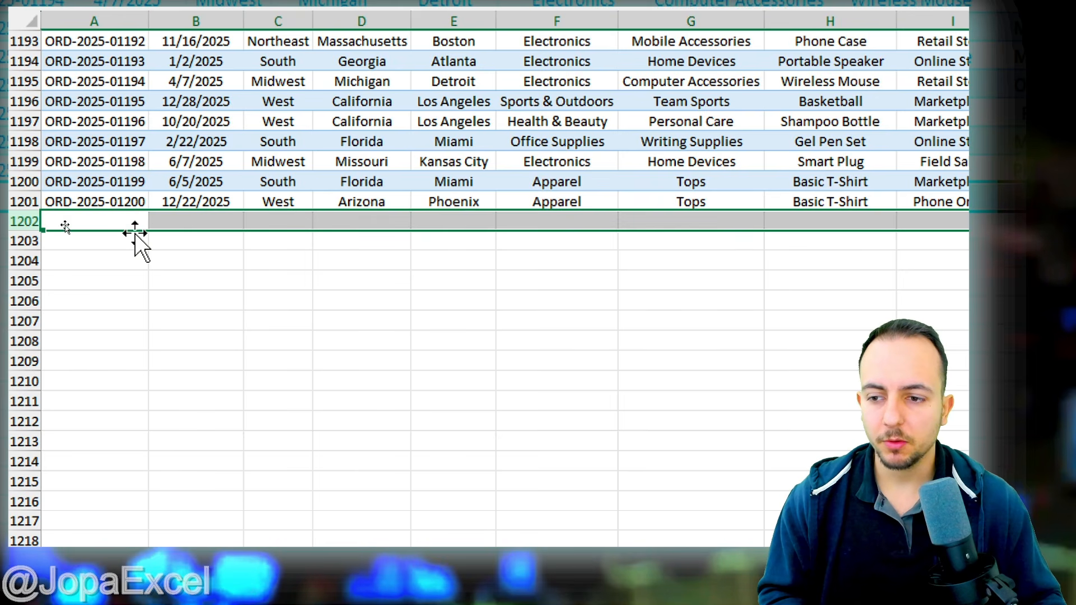
Step: Enter the next consecutive order ID in cell A1202, directly beneath the last table row
left_click(106, 222)
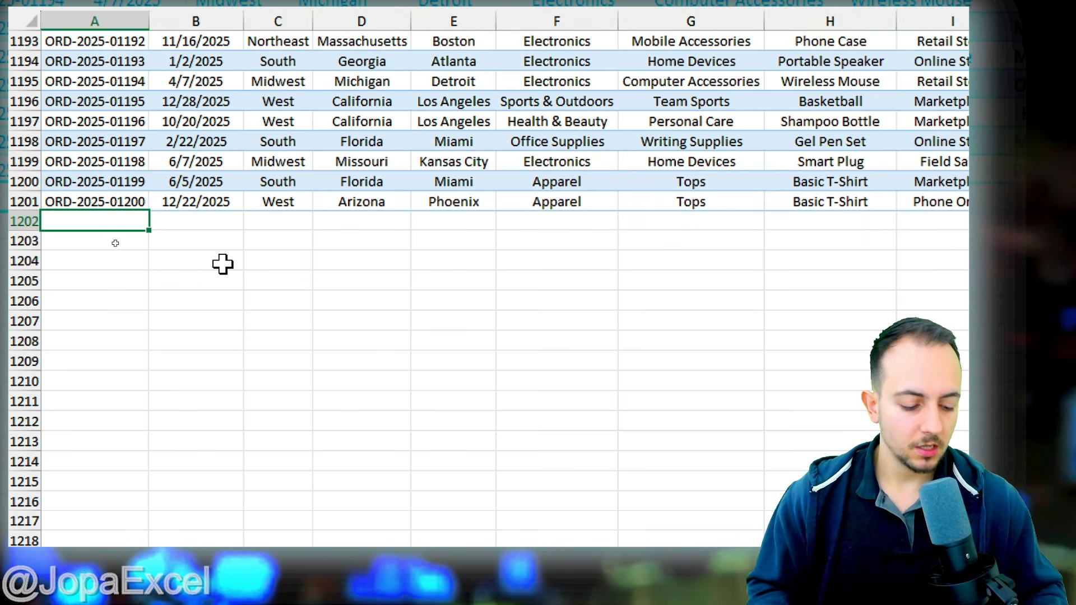
type("OR")
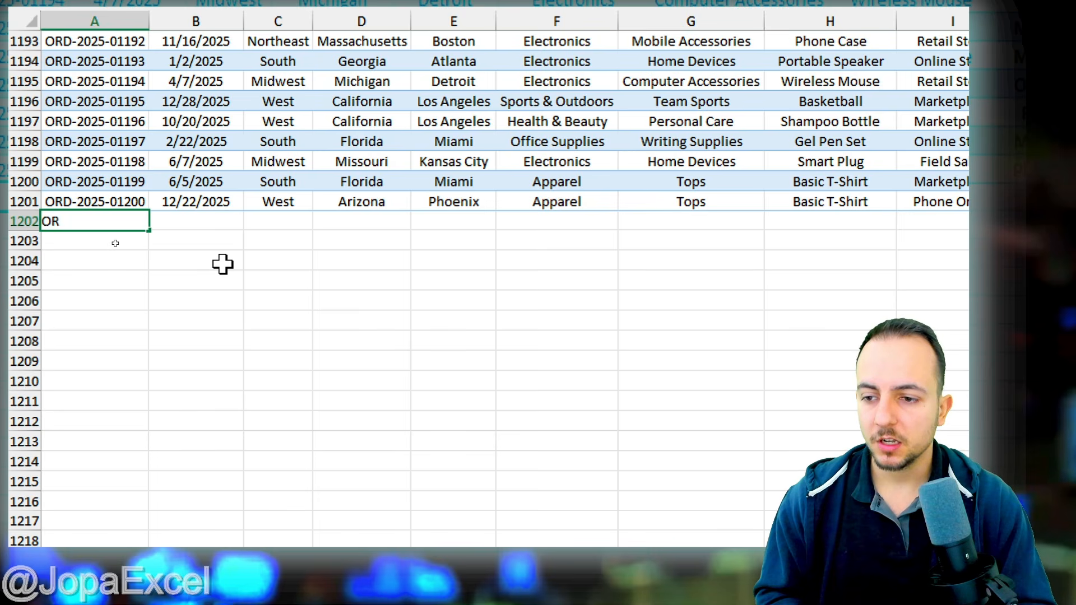
type("D-20")
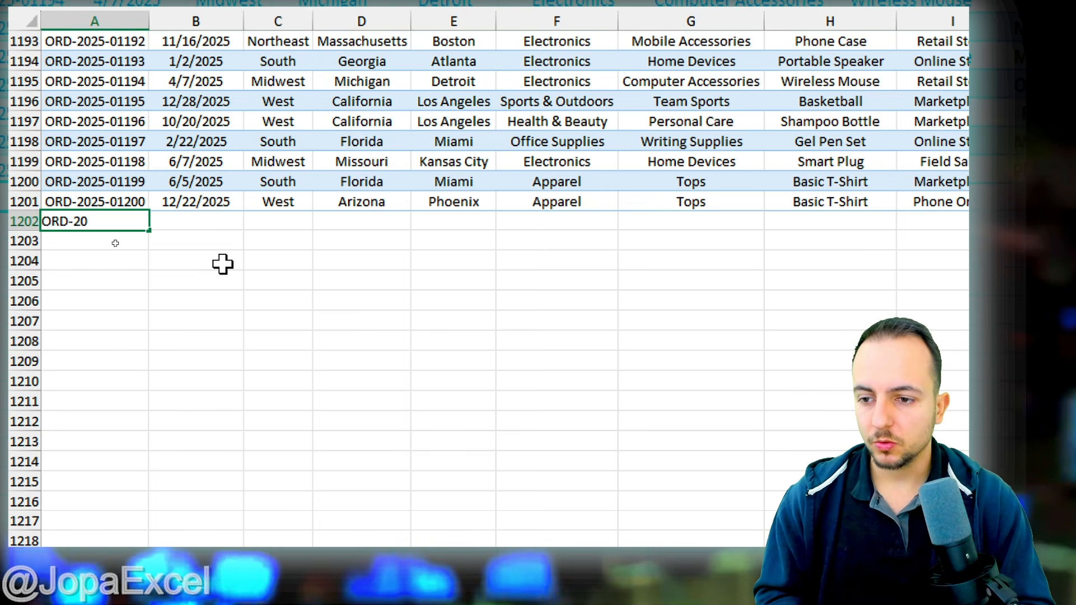
type("25")
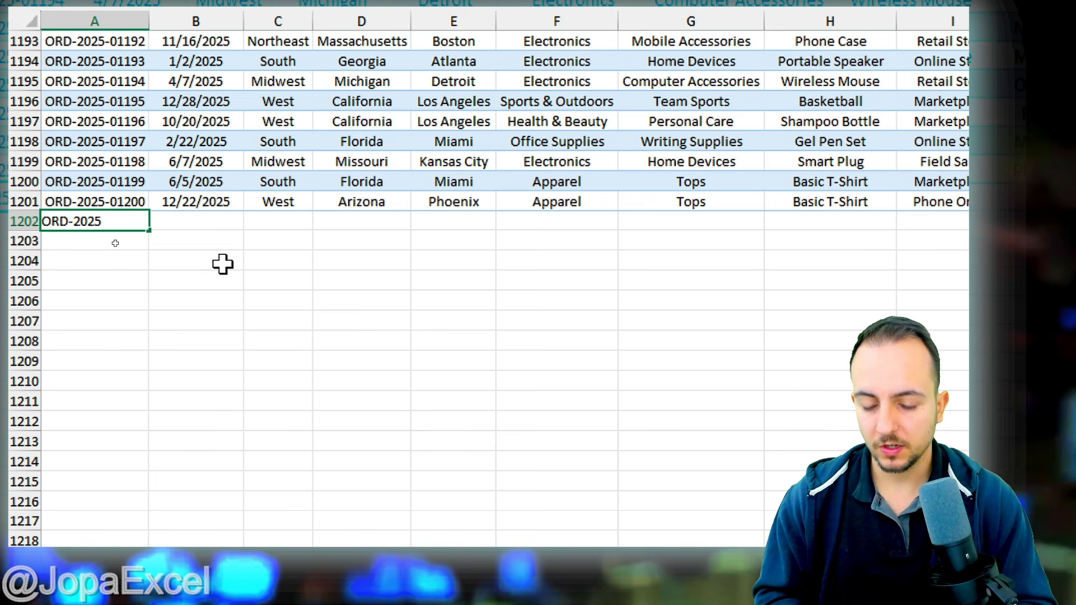
type("-01201")
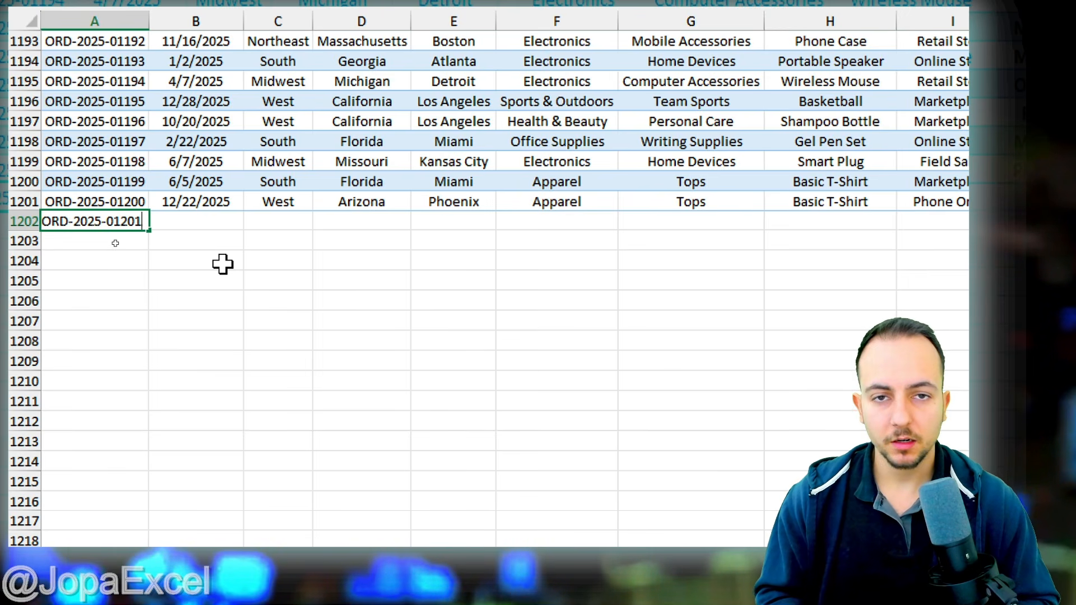
key("Return")
left_click(222, 264)
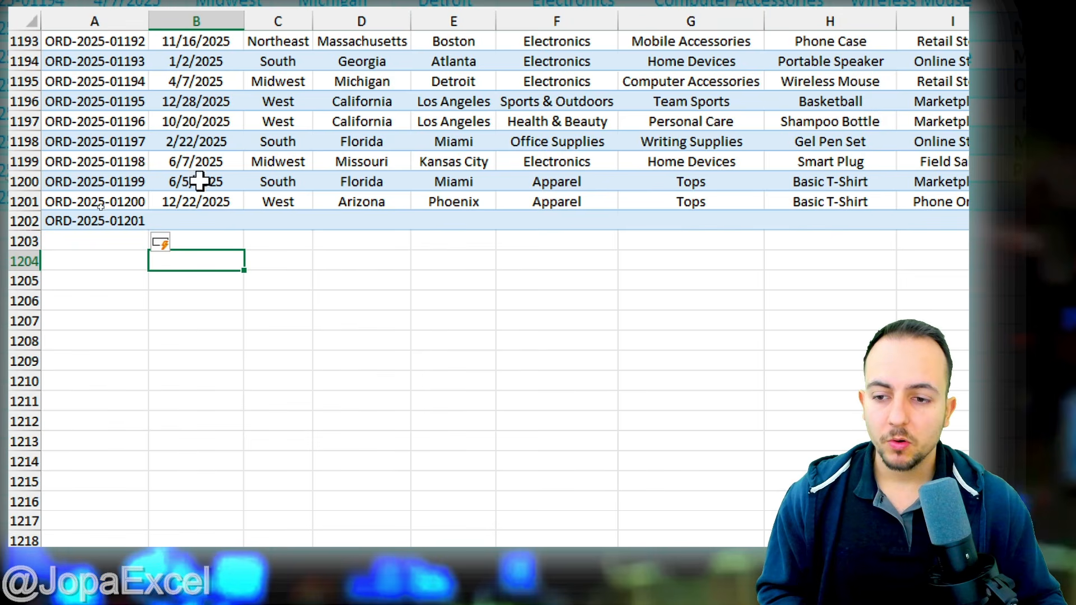
Step: Examine table row 1202, the Region column down to it, and the empty rows 1203 to 1205 below
mouse_move(62, 242)
left_mouse_down()
mouse_move(284, 236)
mouse_move(399, 279)
left_mouse_up()
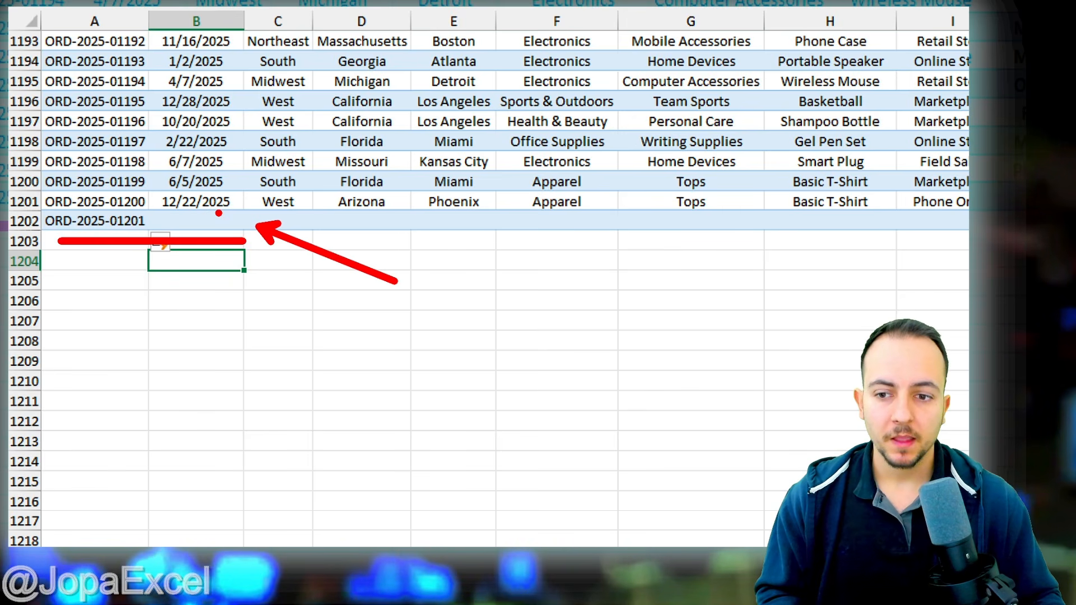
key("Escape")
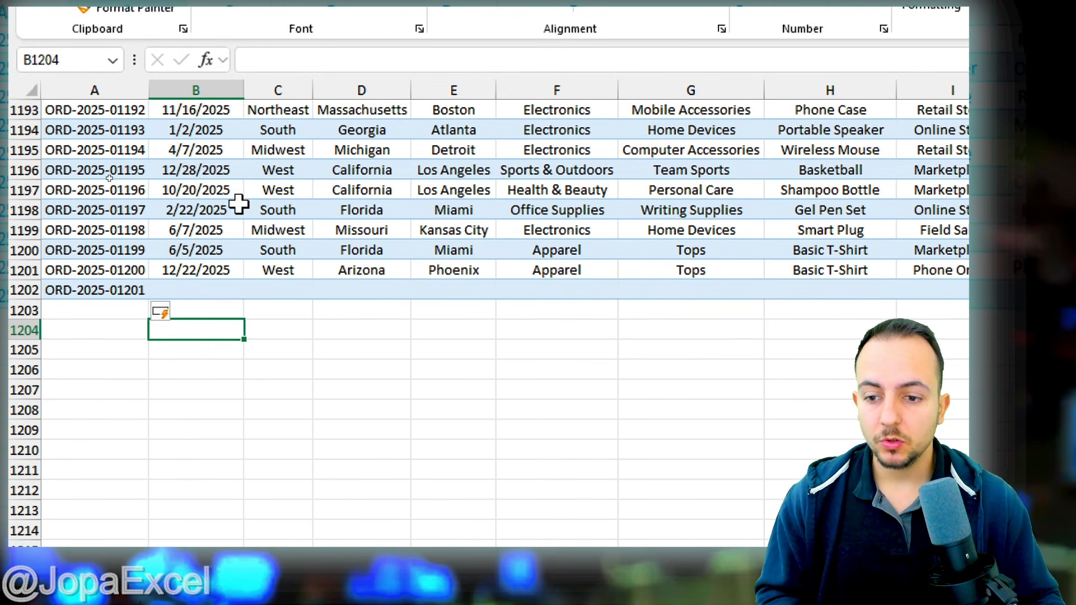
left_click(208, 291)
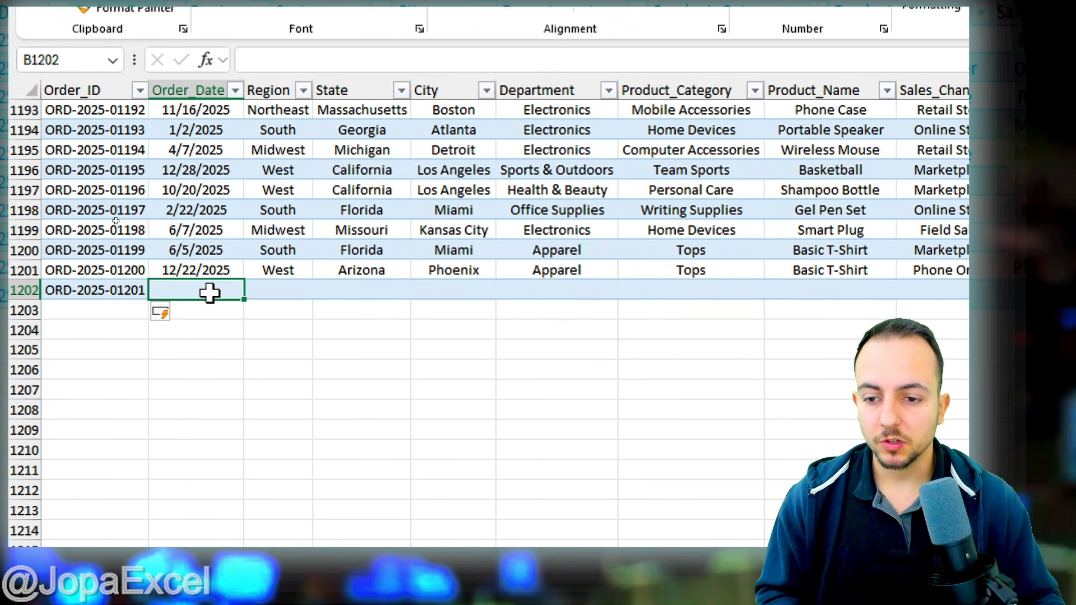
left_click(112, 289)
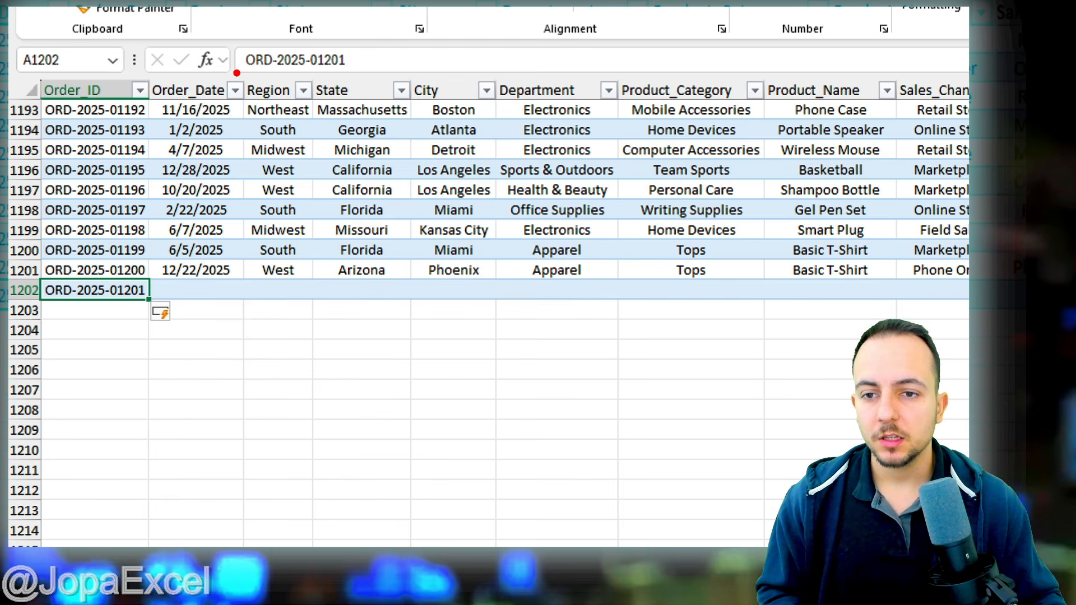
mouse_move(237, 73)
left_mouse_down()
mouse_move(302, 222)
mouse_move(317, 305)
mouse_move(394, 369)
left_mouse_up()
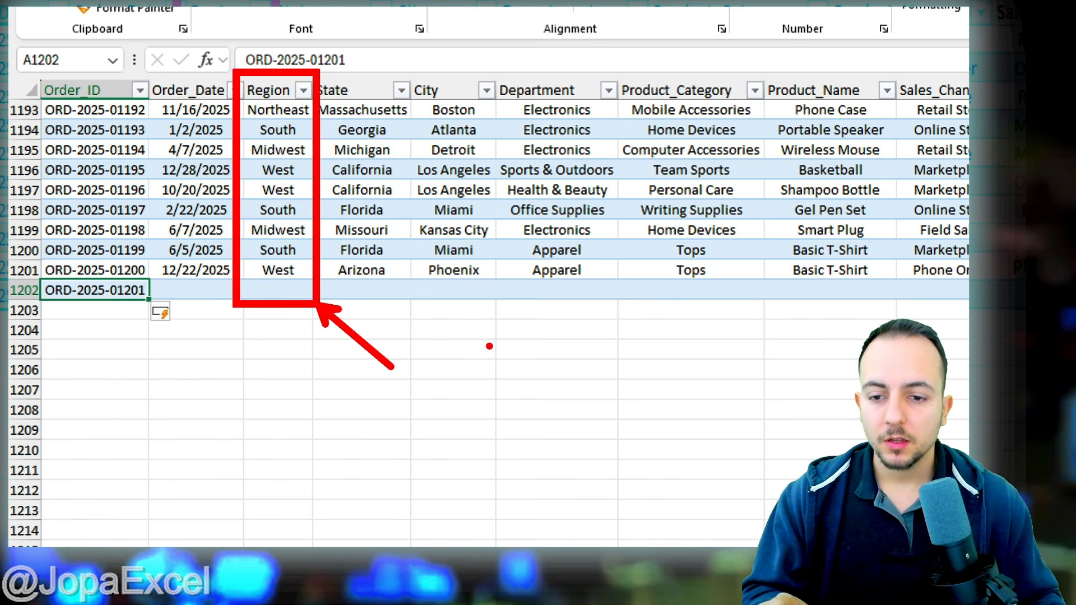
key("ctrl+z")
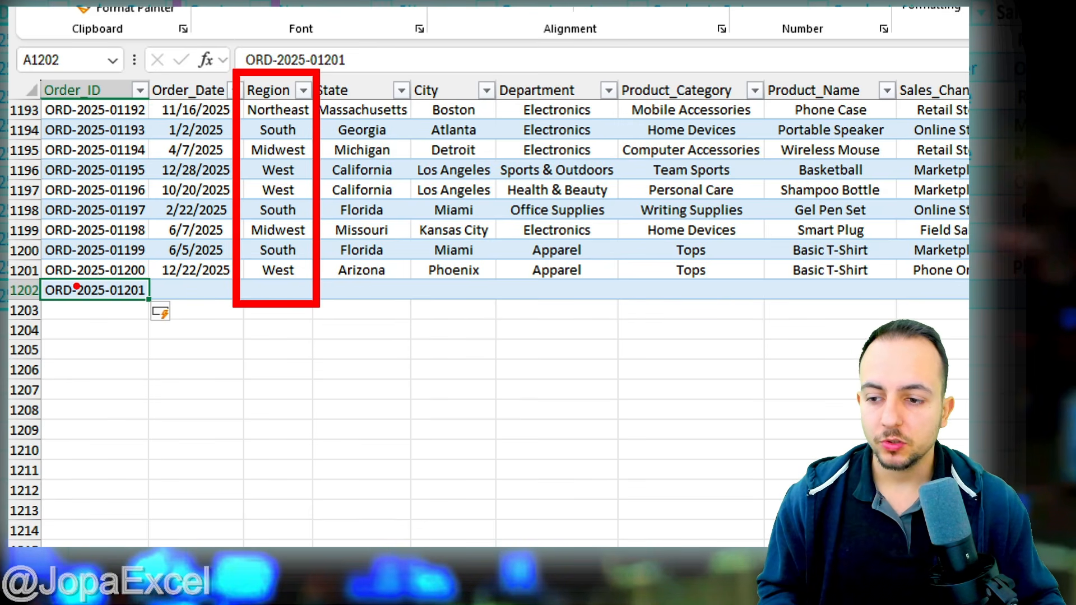
key("ctrl+z")
left_click_drag(36, 284, 329, 285)
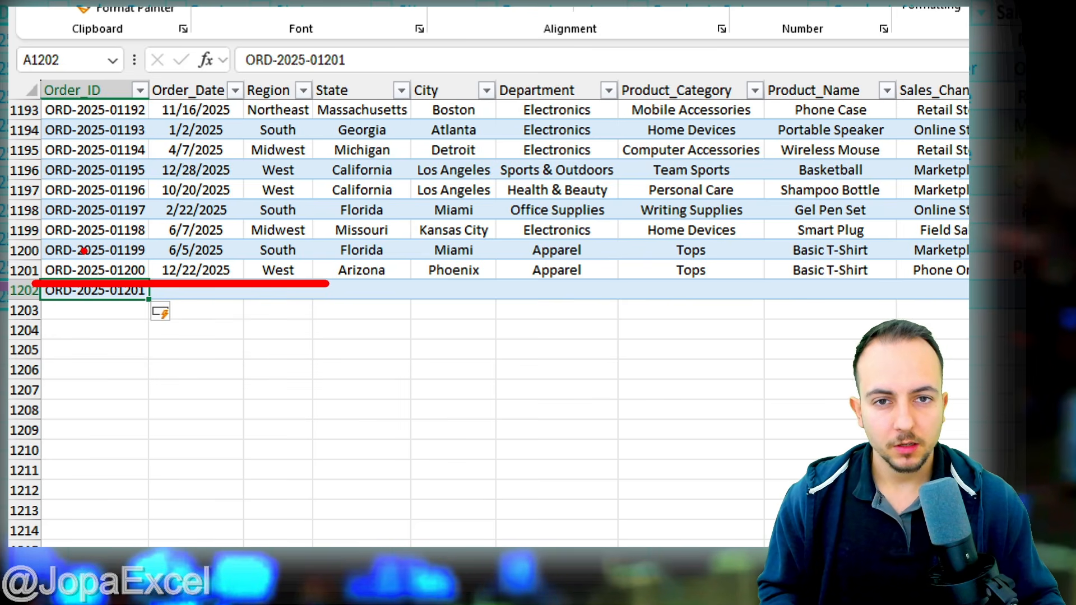
key("ctrl+z")
mouse_move(27, 303)
left_mouse_down()
mouse_move(345, 304)
mouse_move(372, 368)
left_mouse_up()
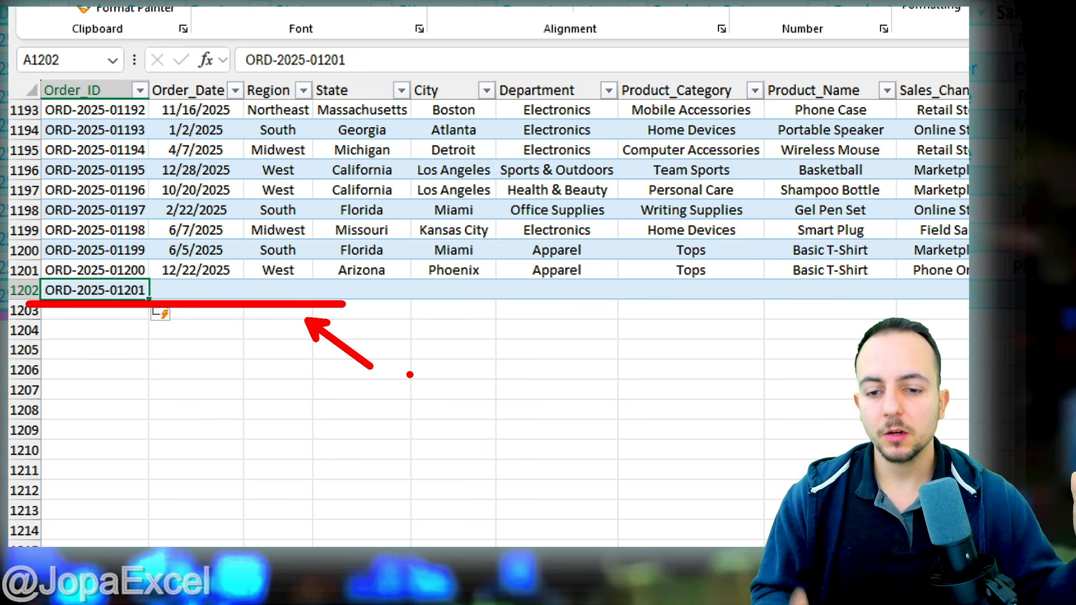
key("Escape")
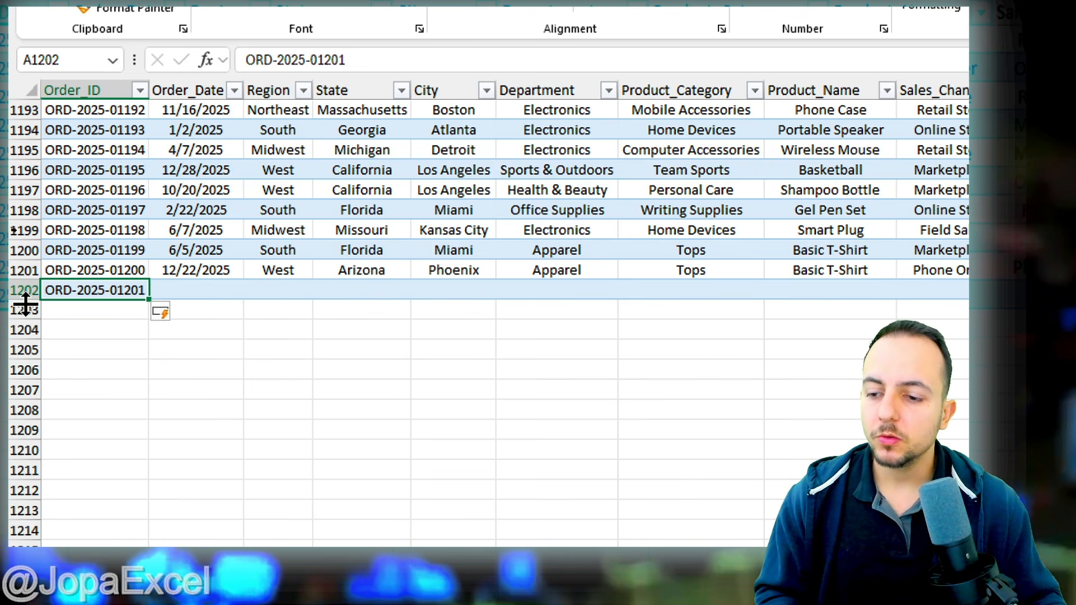
left_click(23, 310)
left_click(23, 331)
left_click(22, 350)
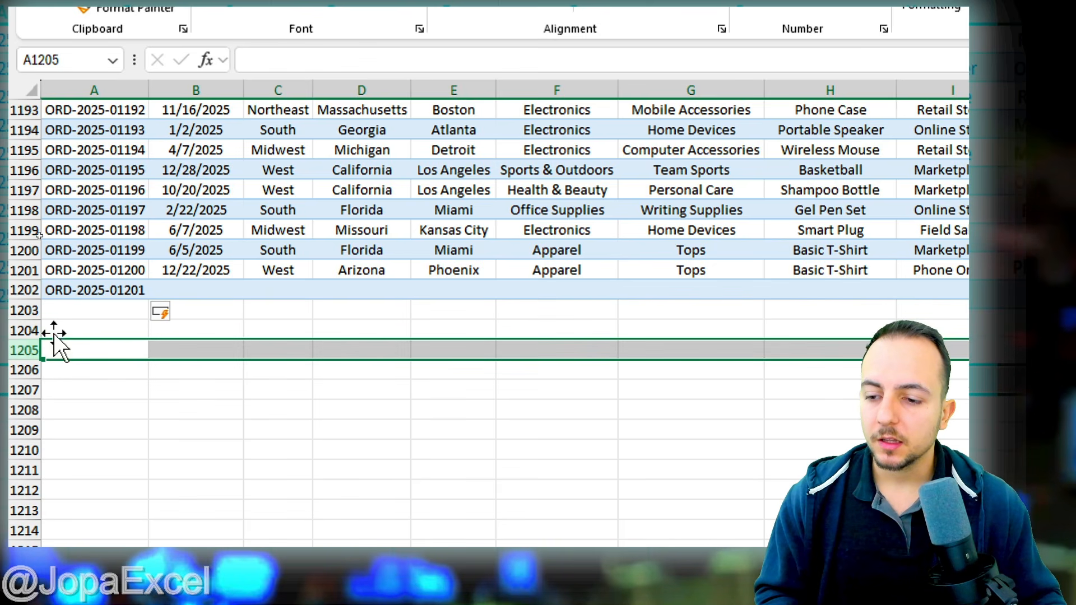
Step: Undo the order ID entry and the table expansion at row 1202, and return to cell A1
left_click(92, 291)
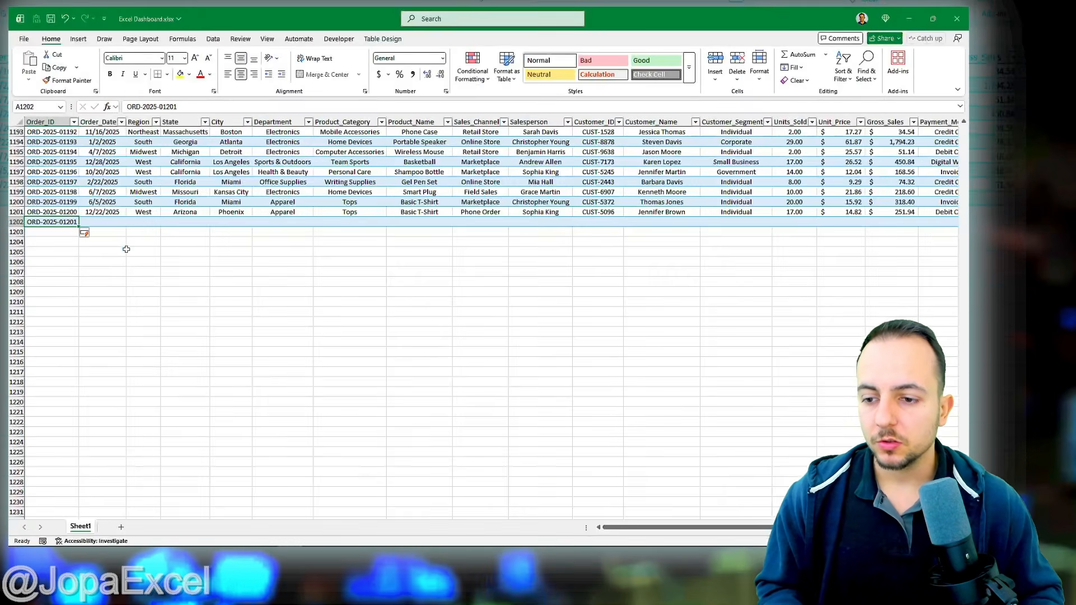
key("ctrl+z")
key("ctrl+z")
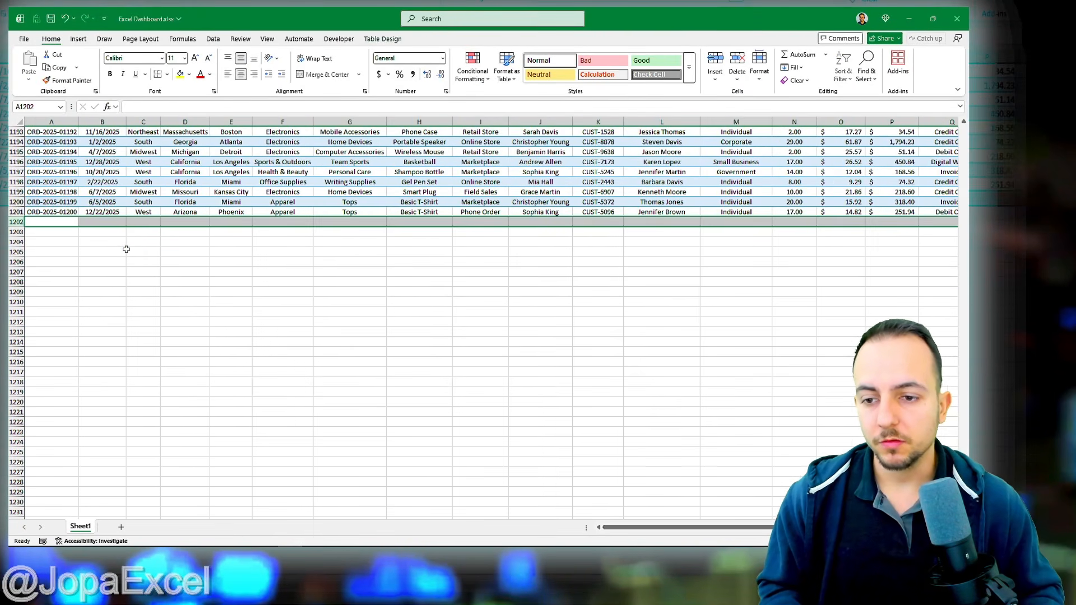
key("ctrl+Home")
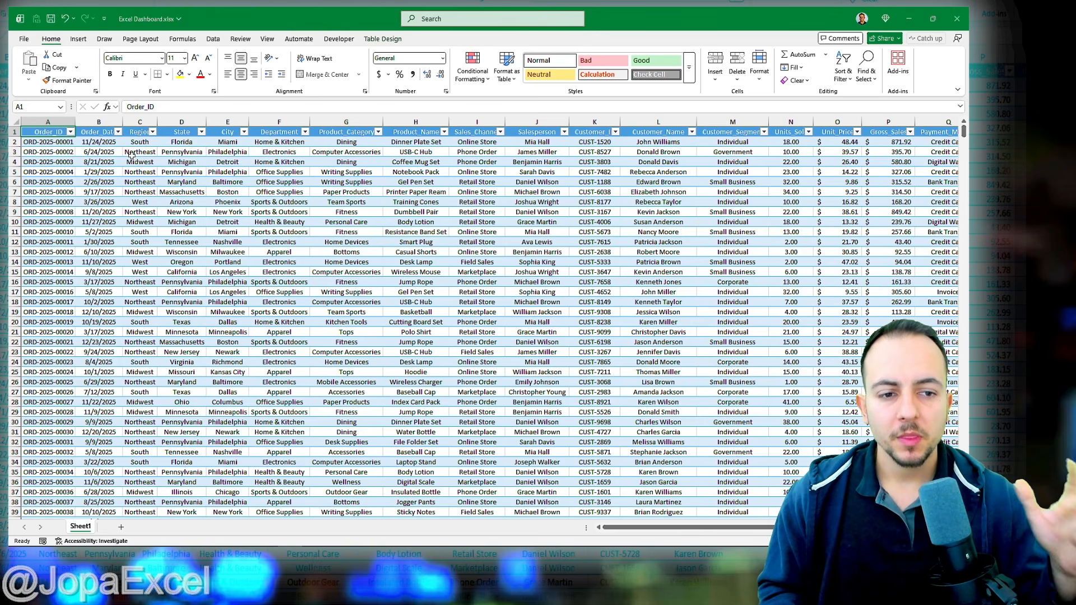
Step: Compare the Gross_Sales and Payment_Method columns of the table by selecting them alternately
scroll(312, 192, "right", 5)
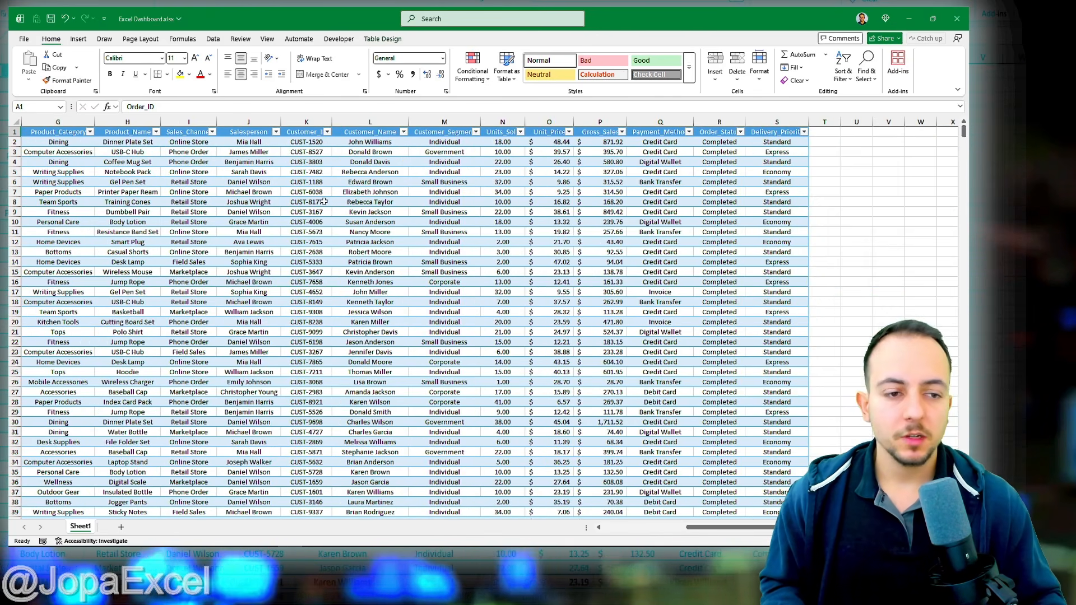
scroll(427, 203, "right", 2)
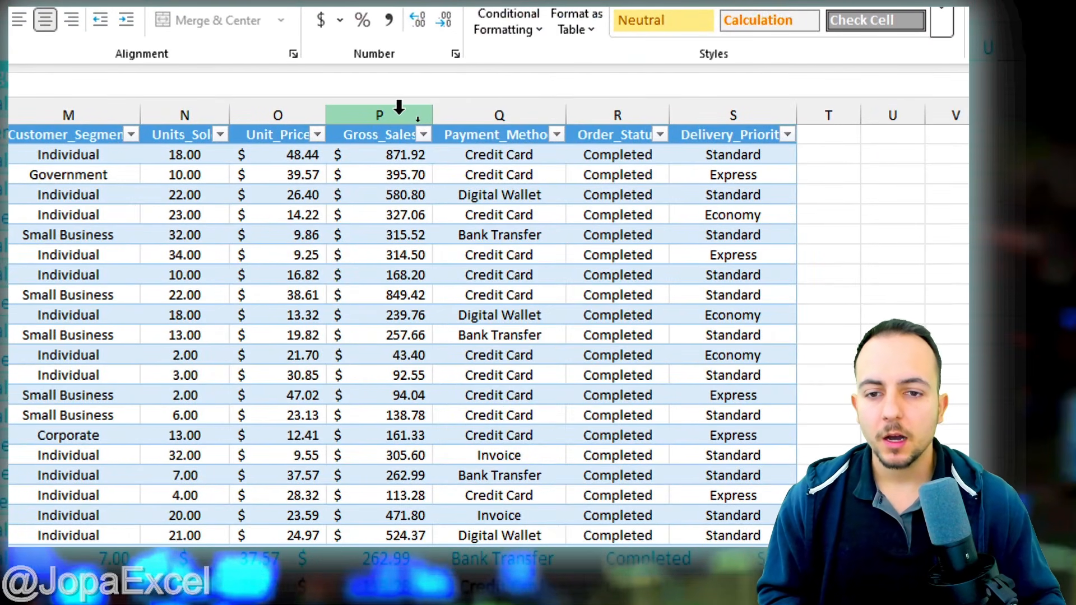
left_click(399, 107)
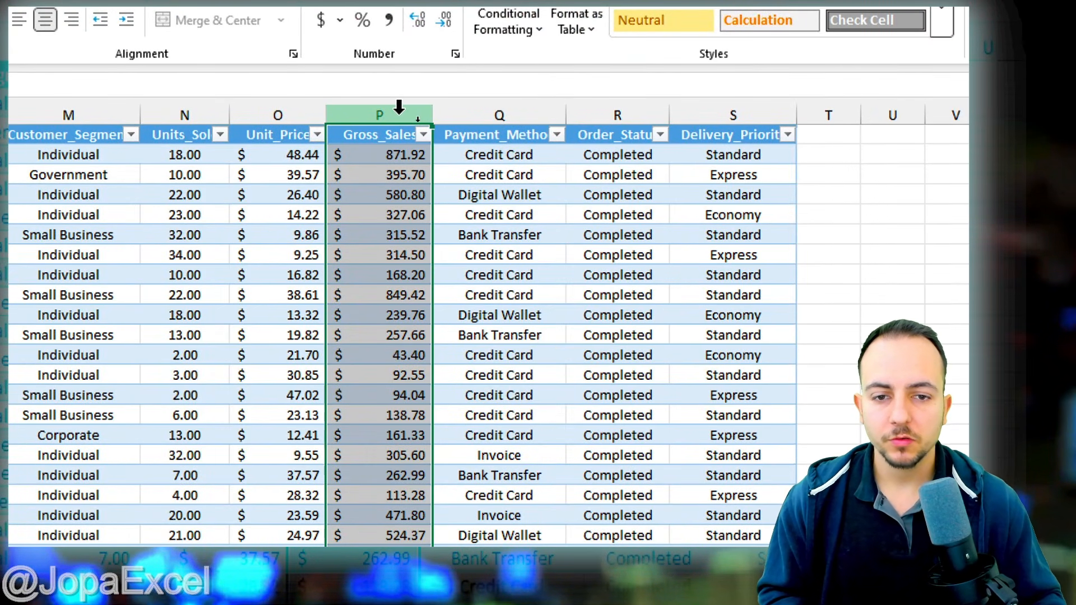
left_click(461, 107)
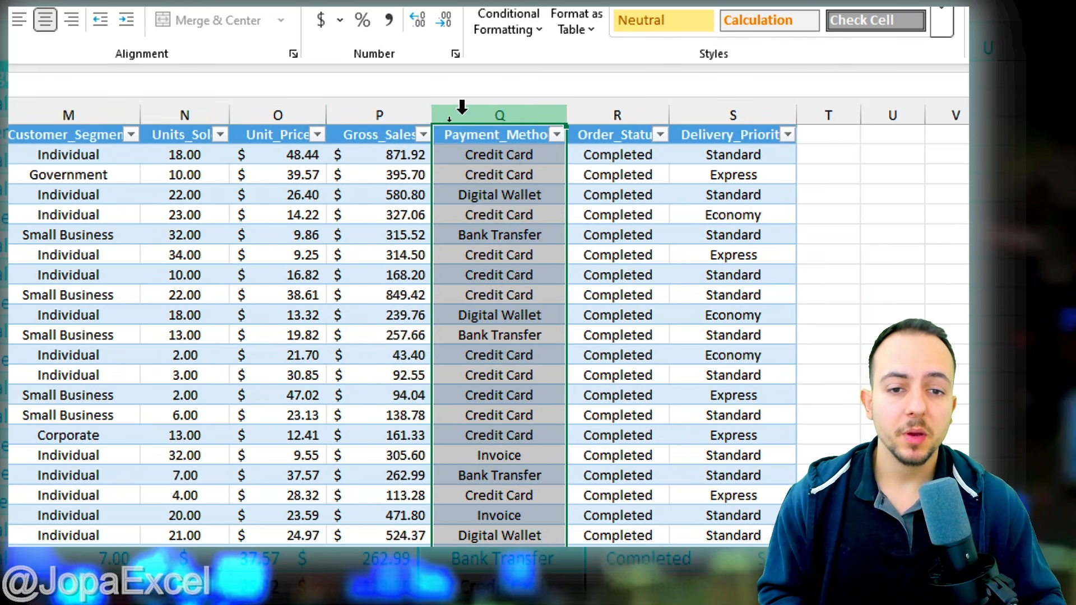
left_click(392, 104)
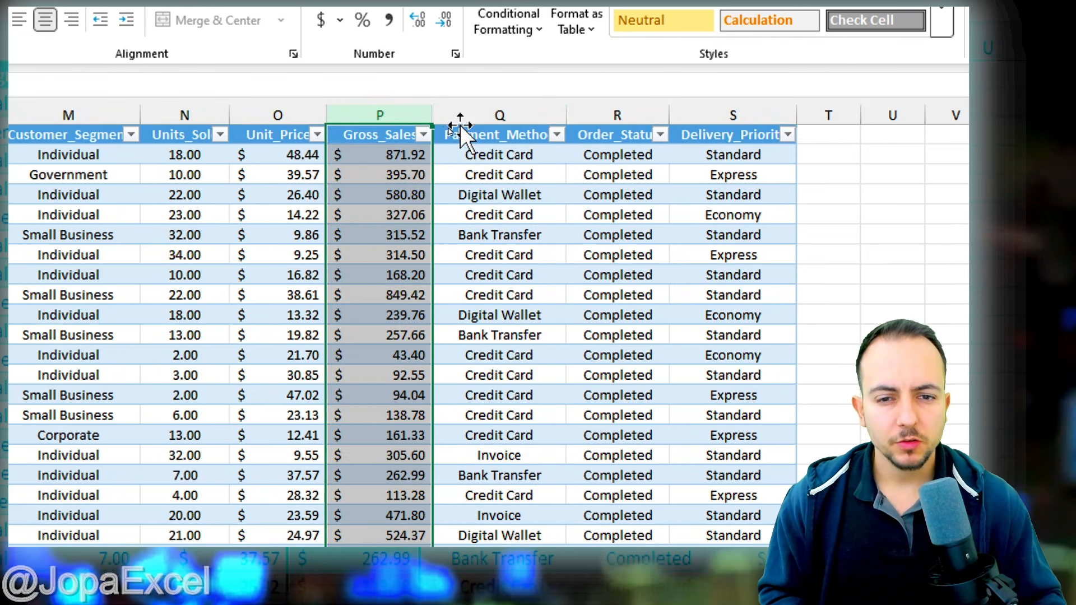
left_click(458, 109)
left_click(408, 106)
left_click(449, 106)
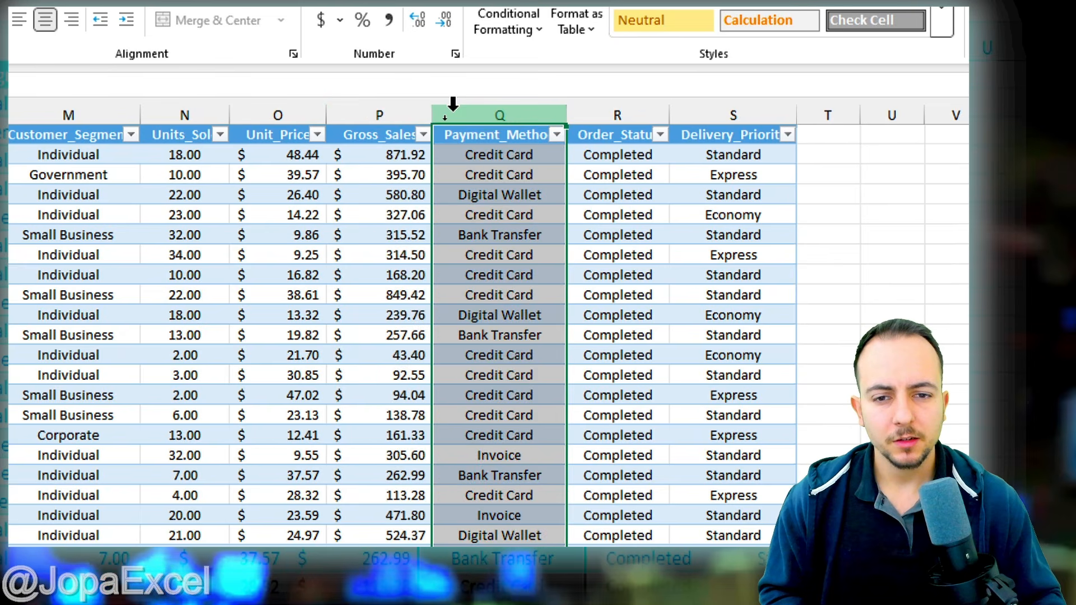
left_click(404, 106)
left_click(458, 105)
left_click(409, 106)
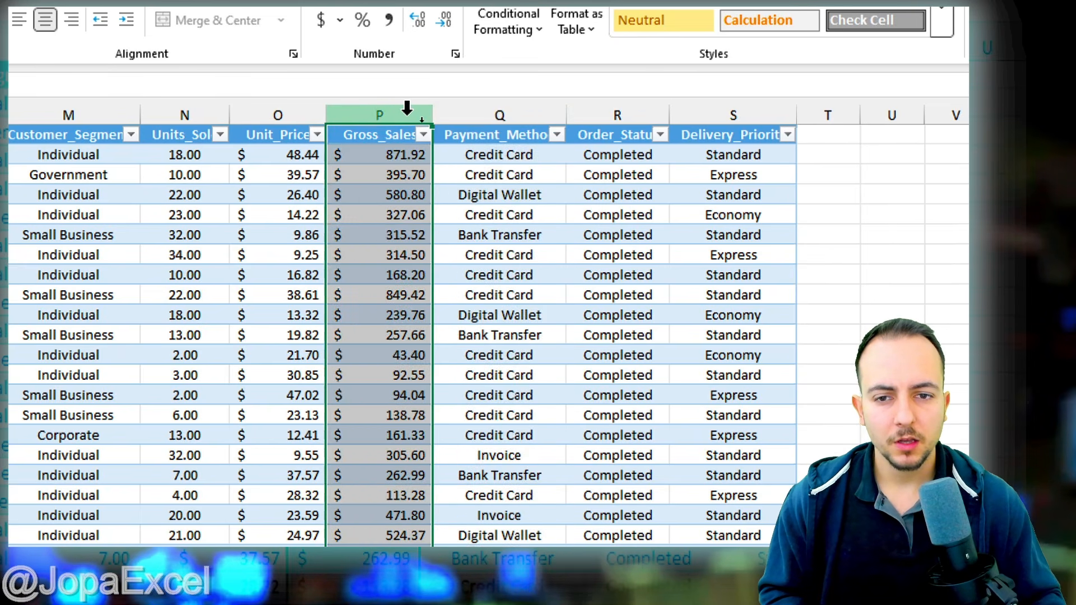
left_click(452, 105)
left_click(411, 112)
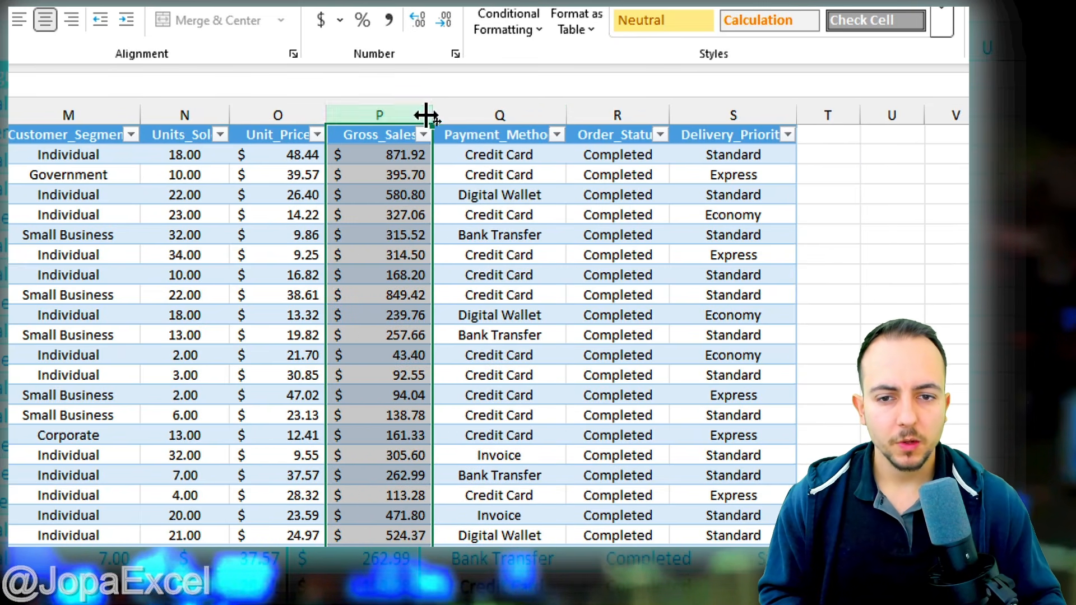
left_click(451, 107)
left_click(411, 109)
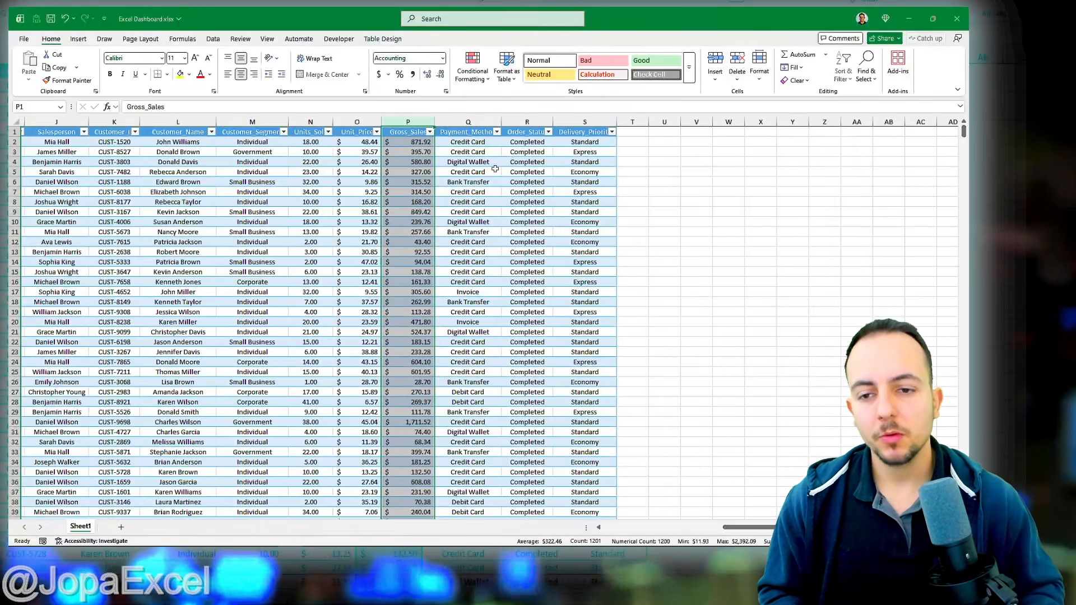
Step: Insert a PivotTable based on Table1, placing it on a new worksheet
key("ctrl+Home")
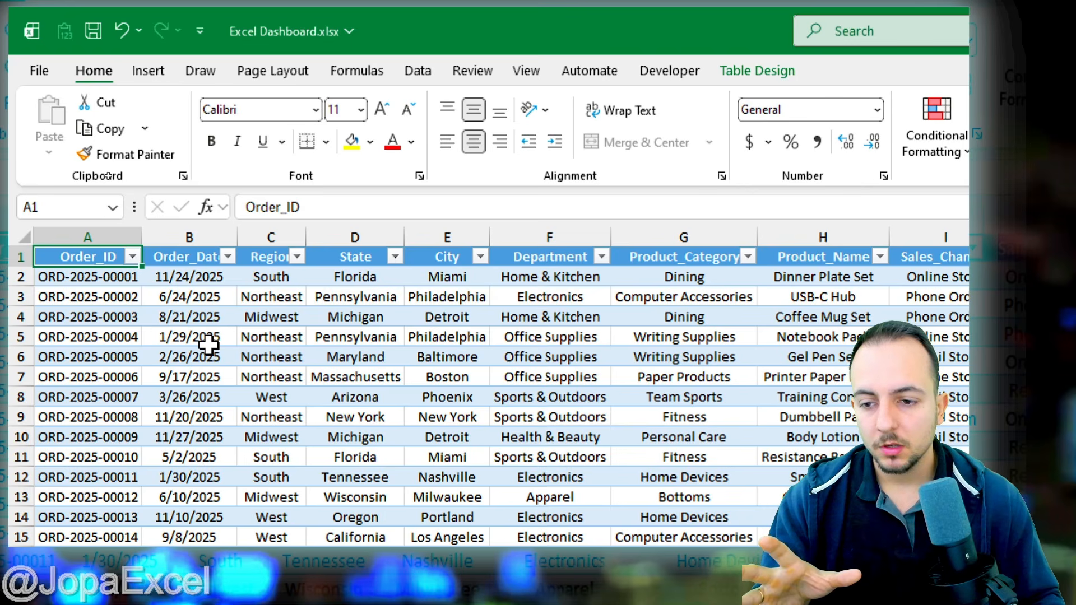
left_click(148, 74)
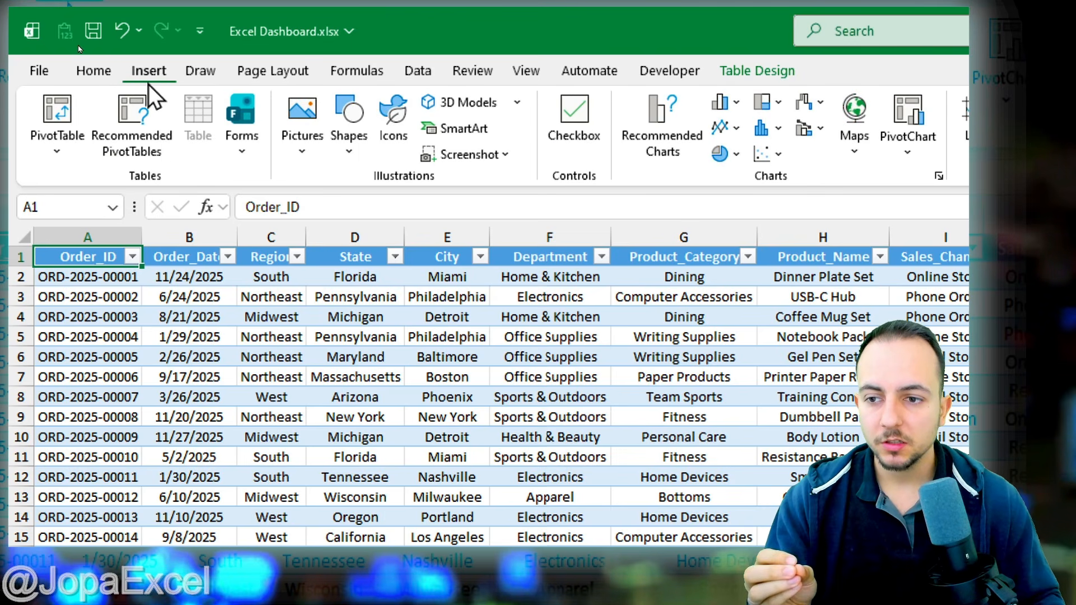
left_click(75, 116)
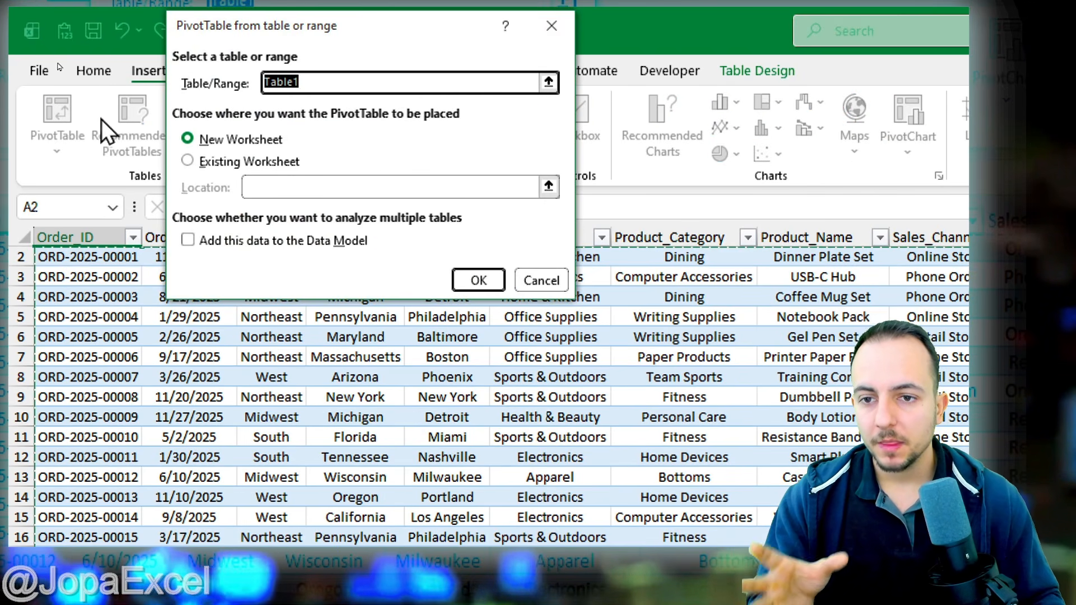
mouse_move(250, 35)
left_mouse_down()
mouse_move(275, 144)
mouse_move(345, 220)
mouse_move(296, 160)
left_mouse_up()
left_click_drag(354, 215, 429, 256)
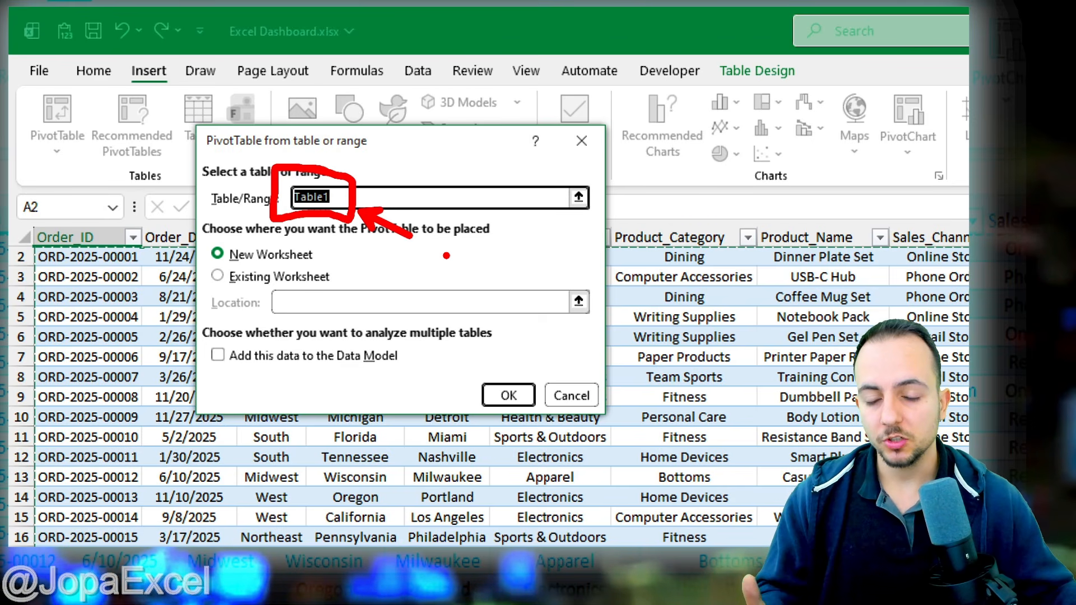
key("Escape")
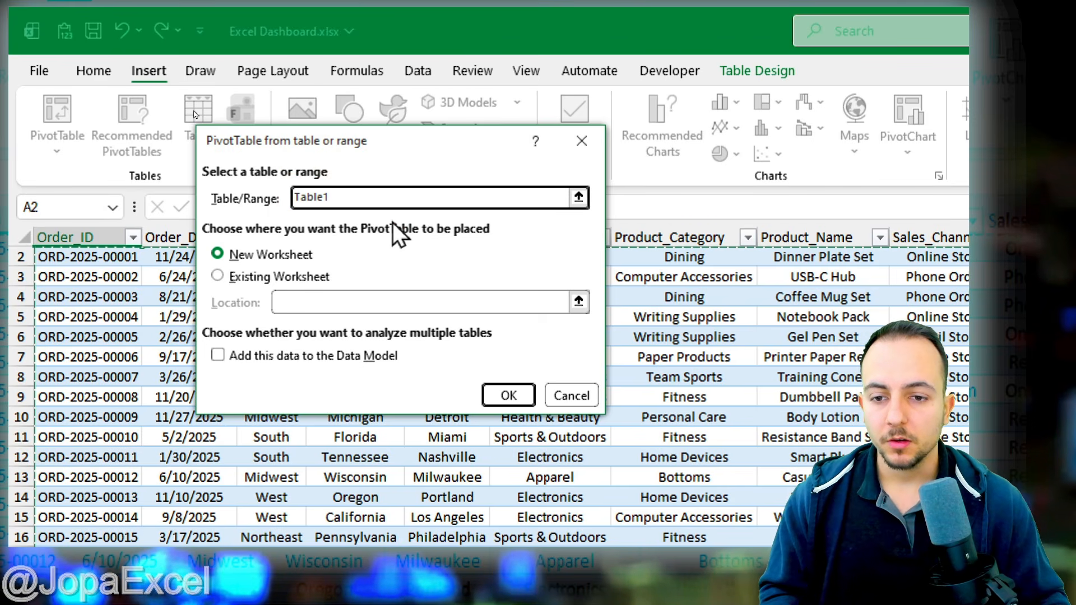
left_click(267, 257)
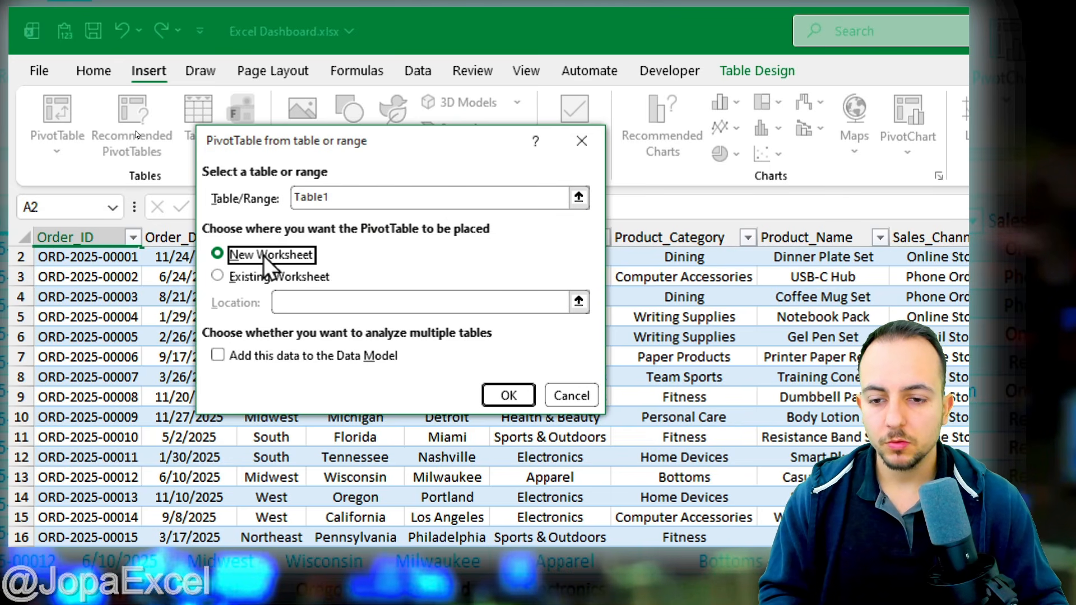
left_click(506, 396)
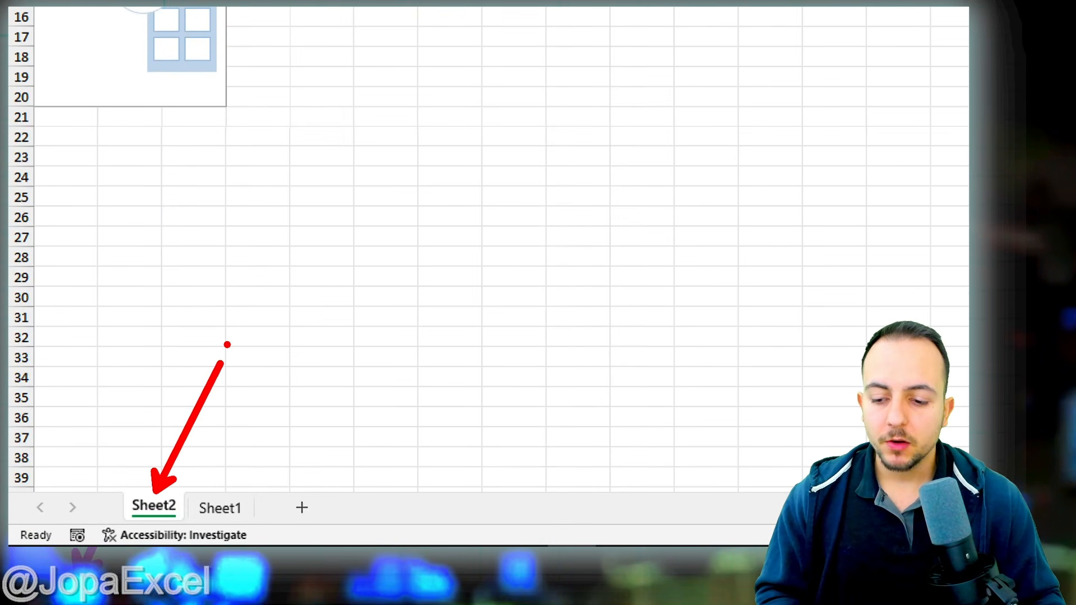
Step: Rename the source data sheet Sheet1 as SALES DATA SET
left_click(200, 508)
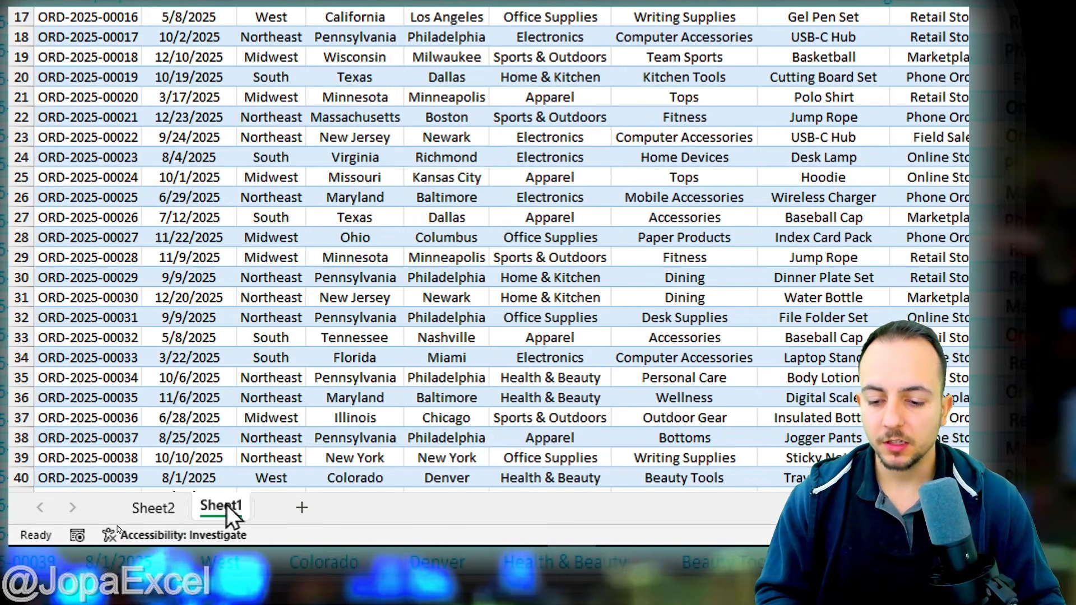
right_click(227, 505)
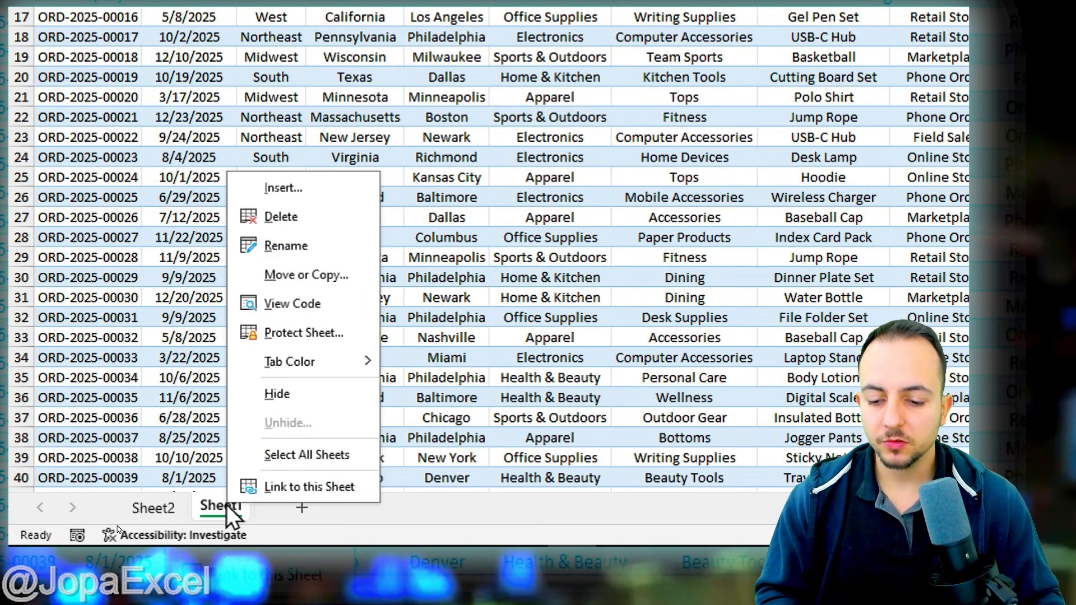
left_click(309, 255)
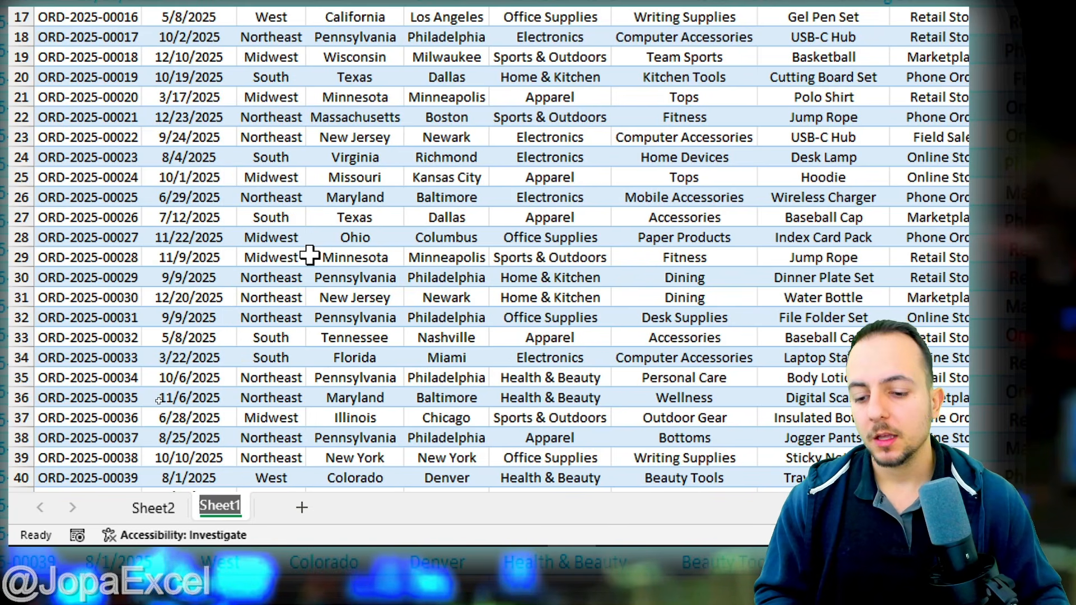
type("d")
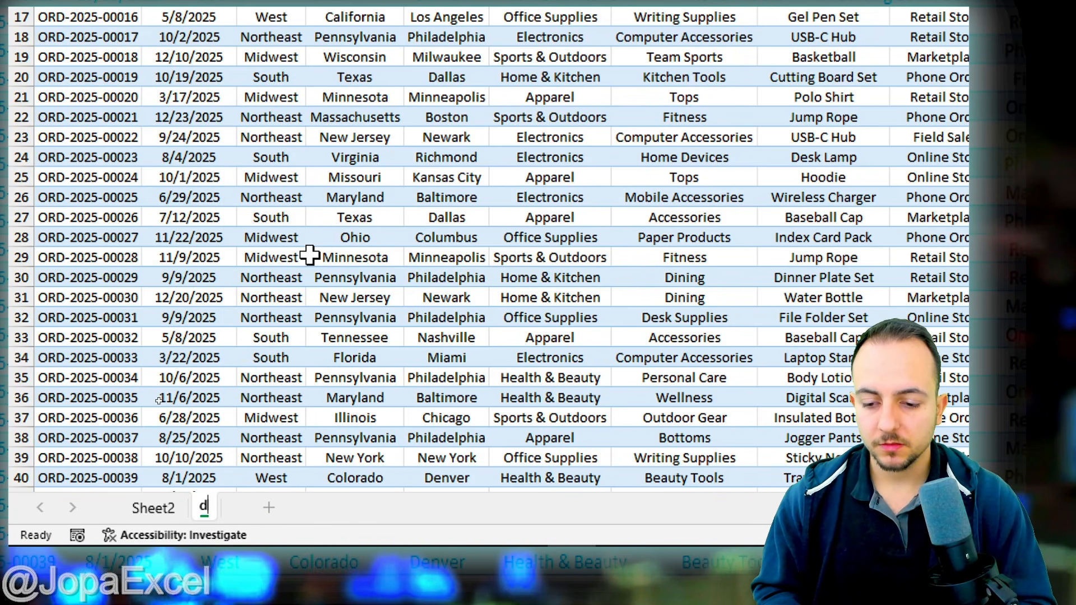
type("ATA")
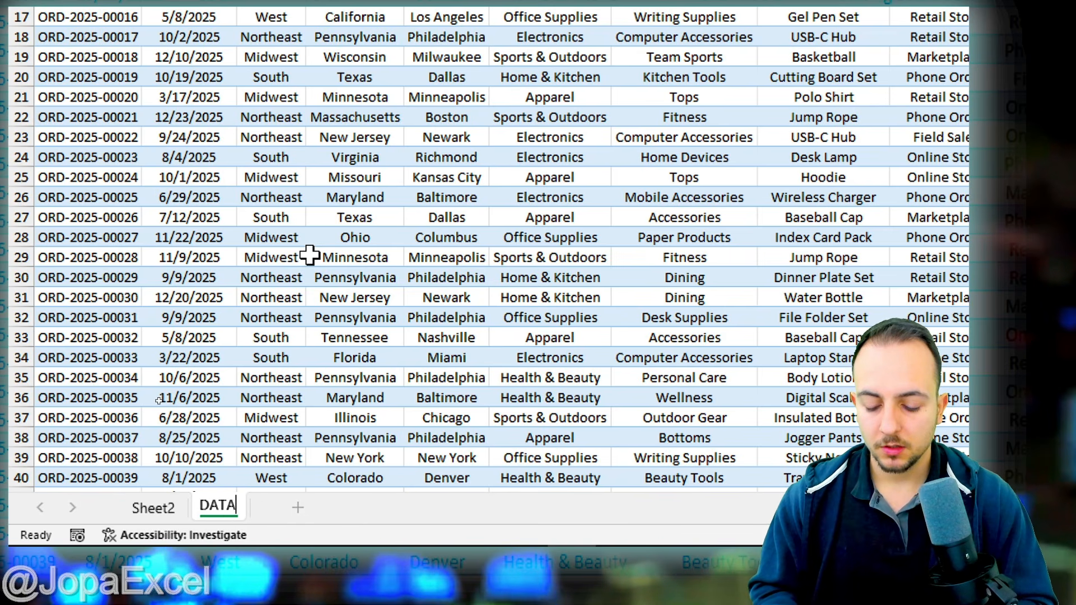
key("Return")
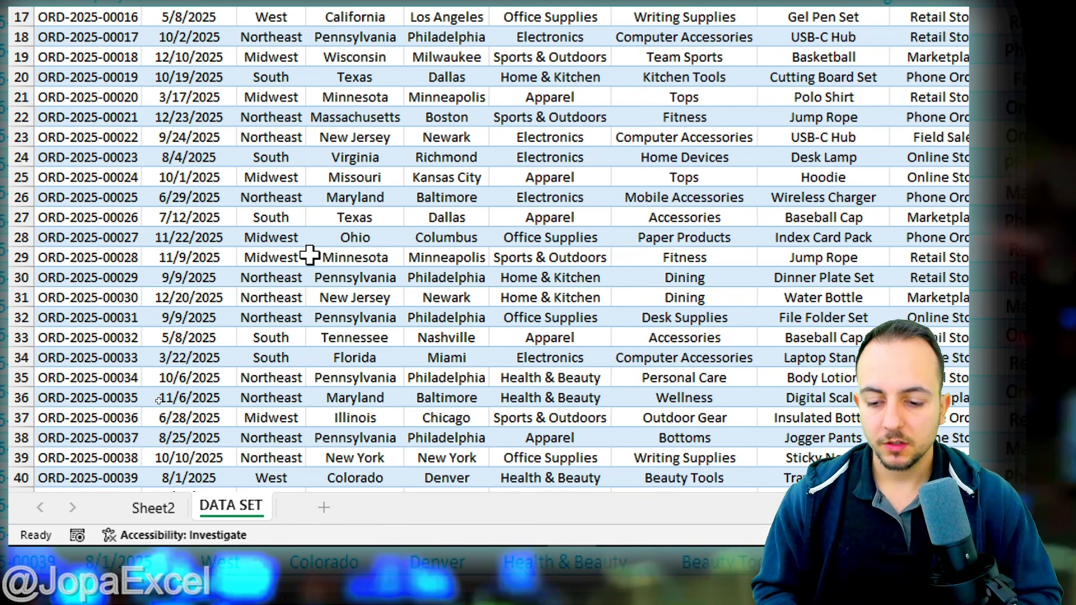
type("SALES")
key("Return")
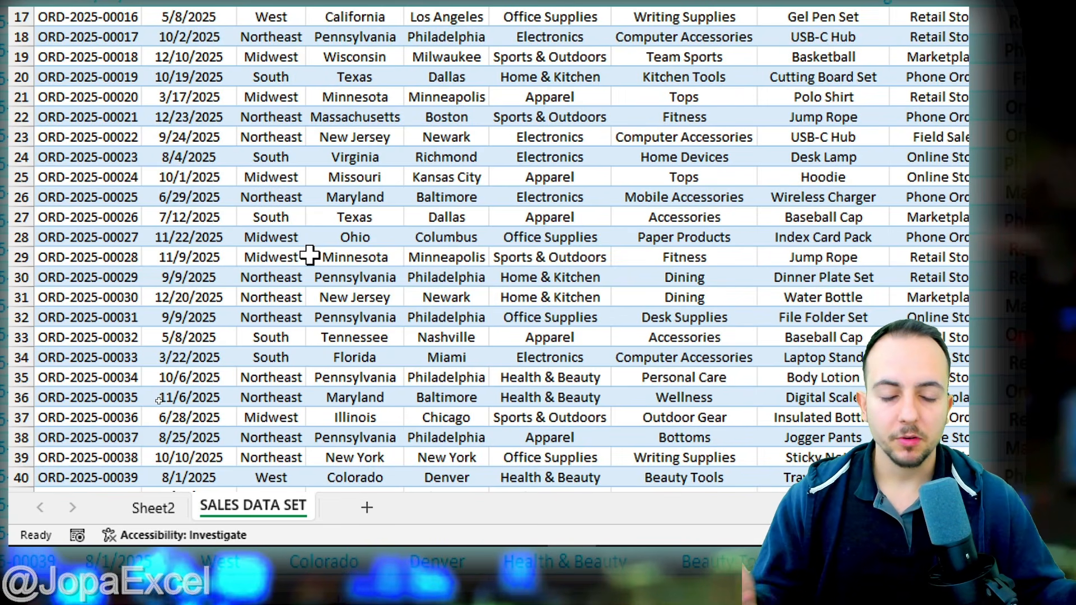
Step: Rename Sheet2, which holds the new PivotTable, as PIVOT TABLES
left_click(157, 510)
right_click(158, 512)
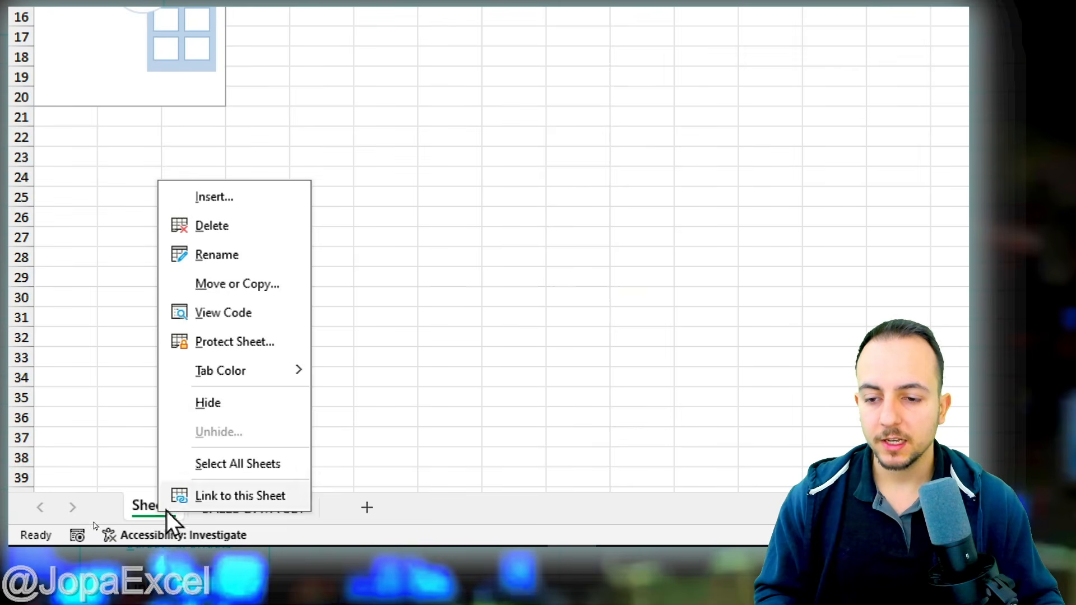
left_click(270, 255)
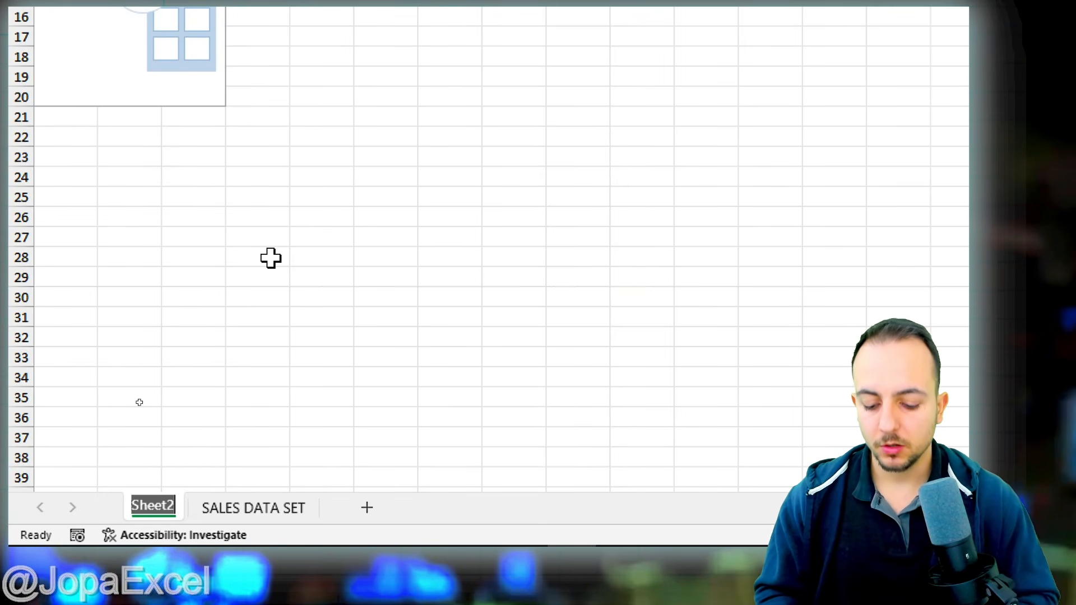
type("PIVOT TABLES")
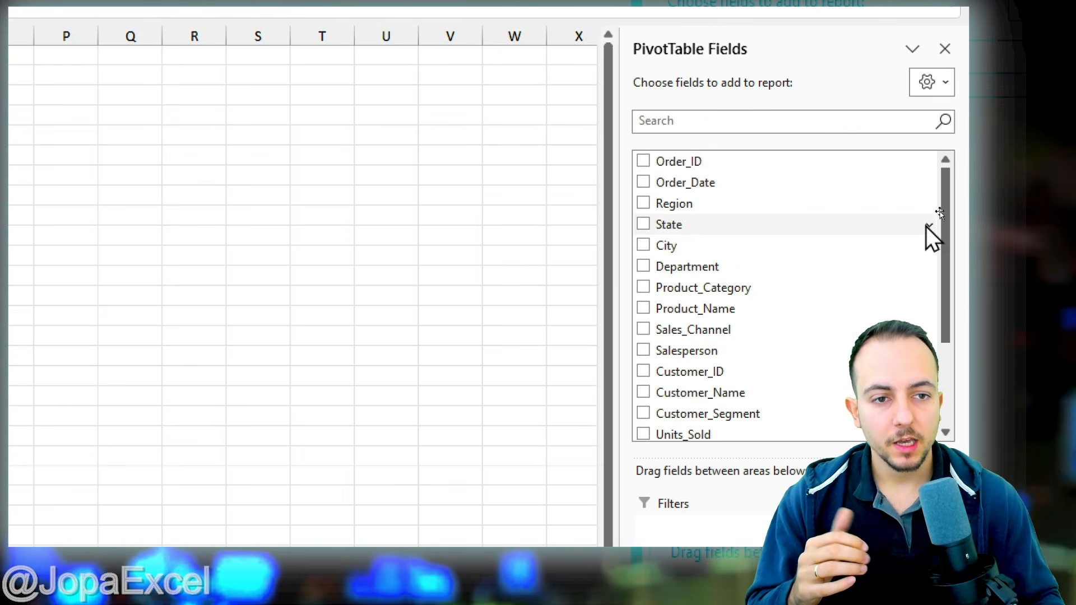
Step: Widen the PivotTable Fields pane and go through its fields from Order_ID to Product_Category
left_click_drag(618, 170, 313, 217)
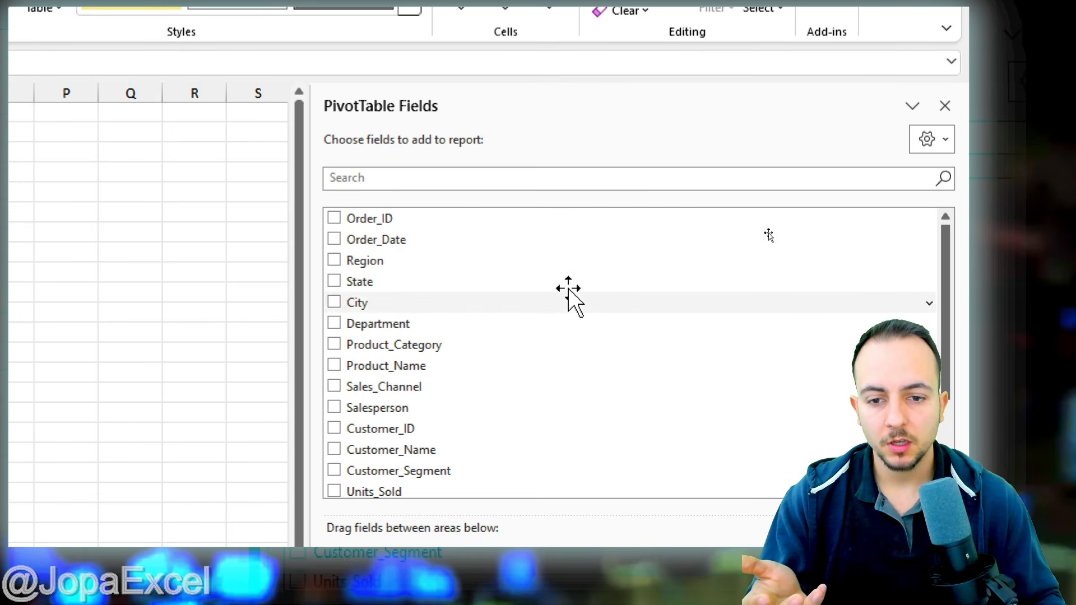
left_click(429, 149)
left_click(428, 170)
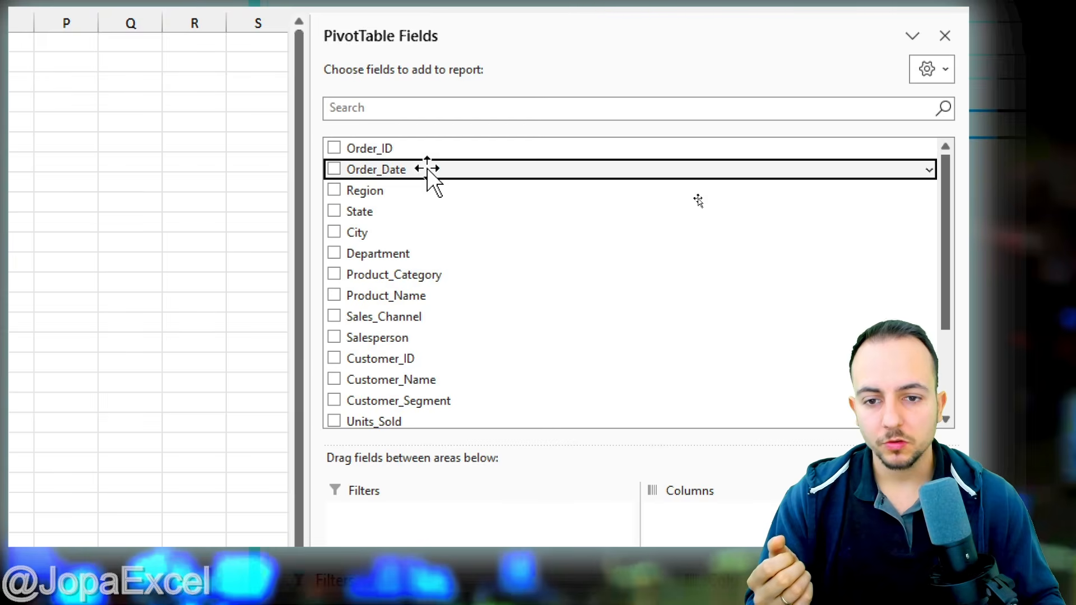
left_click(424, 193)
left_click(422, 213)
left_click(424, 233)
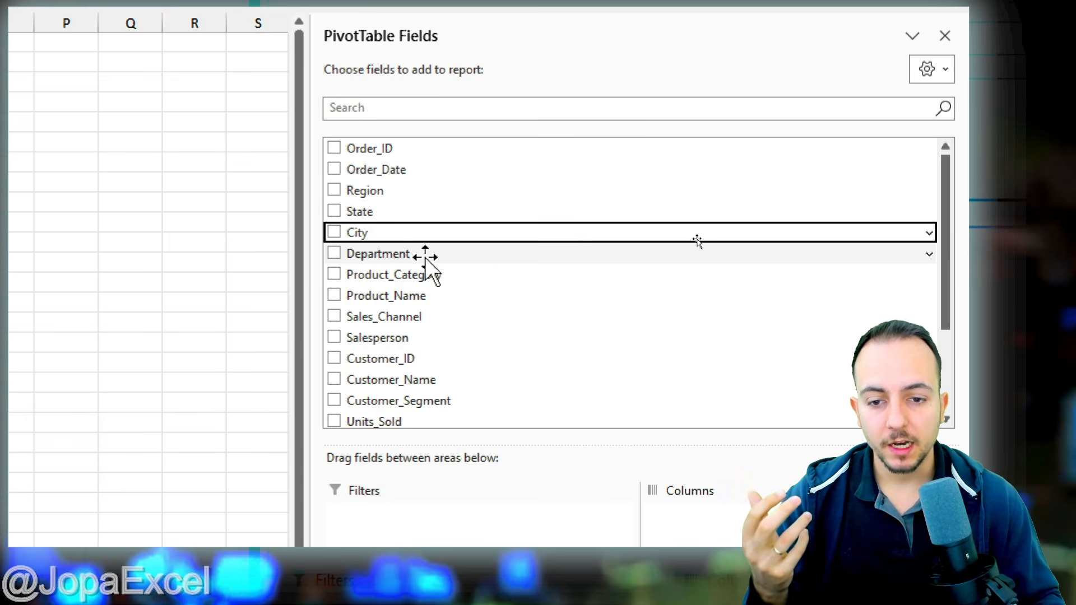
left_click(433, 254)
left_click(448, 275)
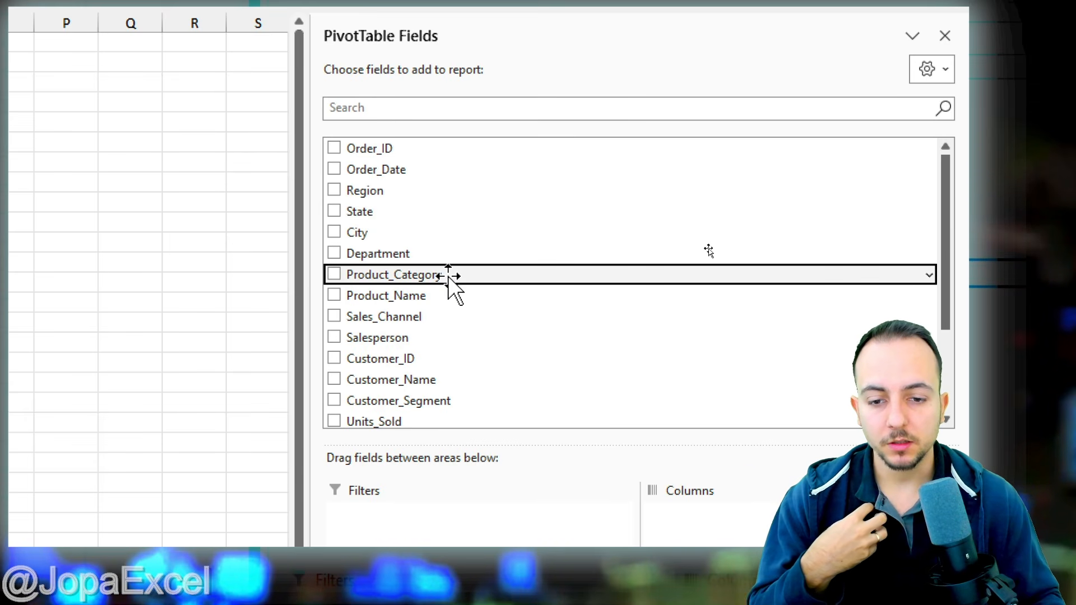
Step: Examine the complete PivotTable field list from Order_ID to Delivery_Priority and the Filters, Columns, Rows and Values areas beneath it
left_click(430, 155)
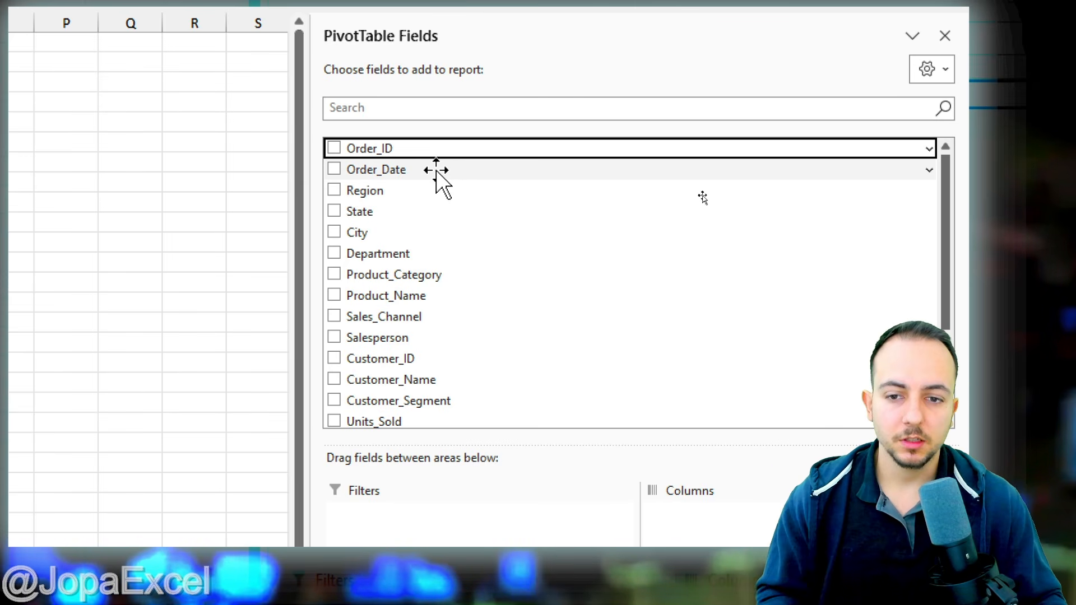
left_click(417, 170)
left_click(438, 191)
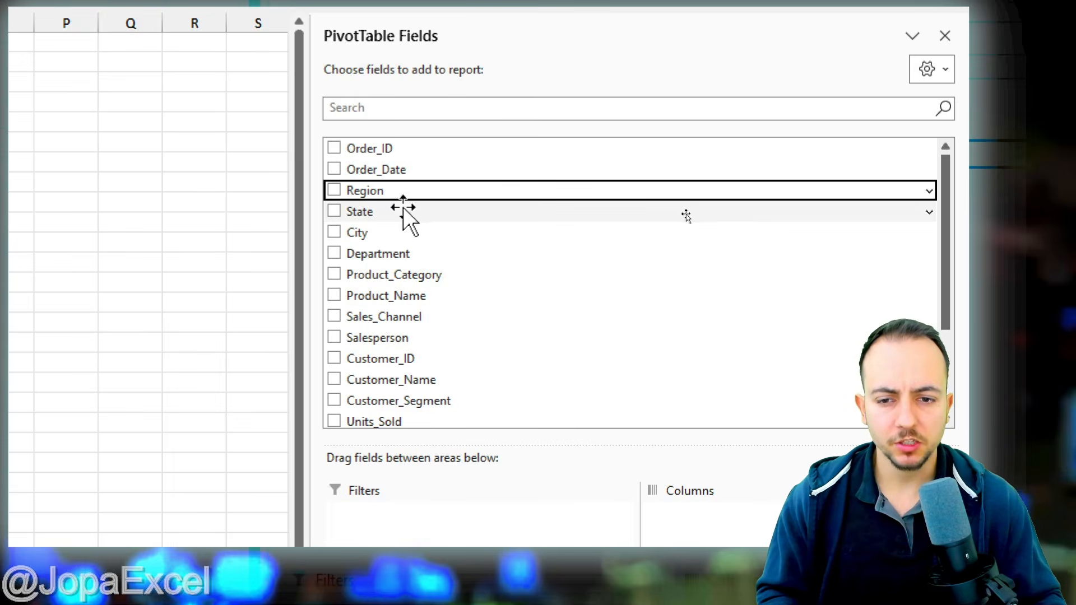
left_click(403, 211)
left_click(405, 232)
left_click(421, 255)
scroll(443, 269, "down", 2)
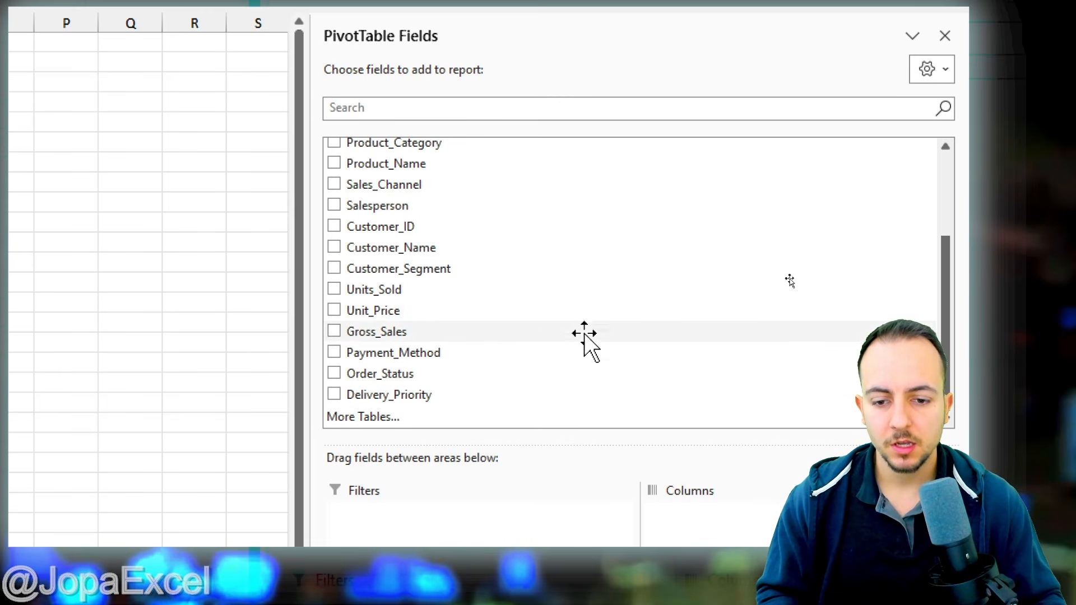
scroll(673, 482, "down", 5)
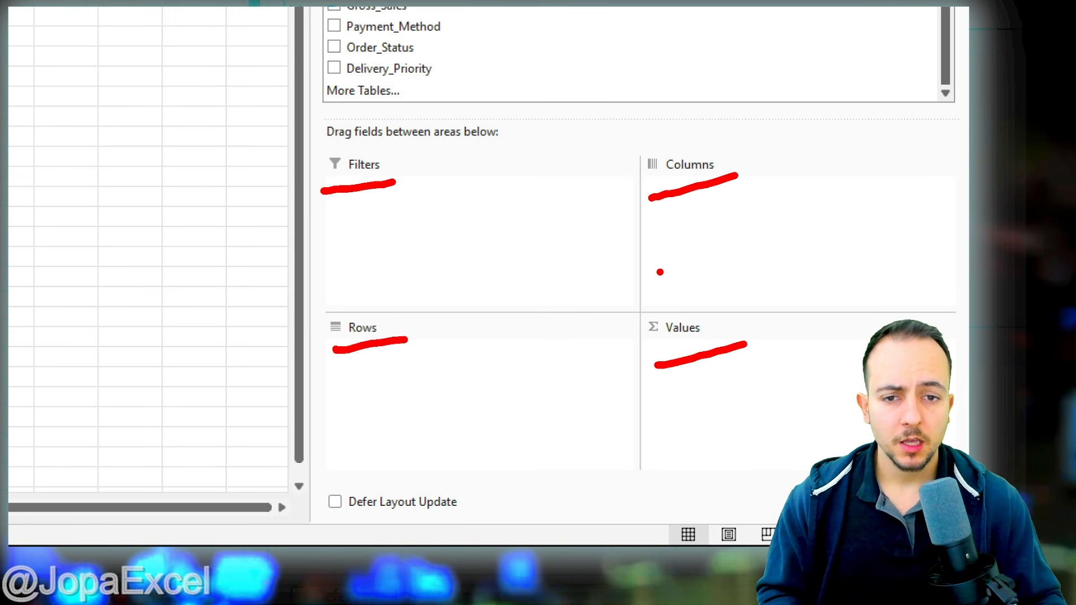
key("Escape")
mouse_move(417, 55)
left_mouse_down()
mouse_move(483, 155)
mouse_move(373, 66)
left_mouse_up()
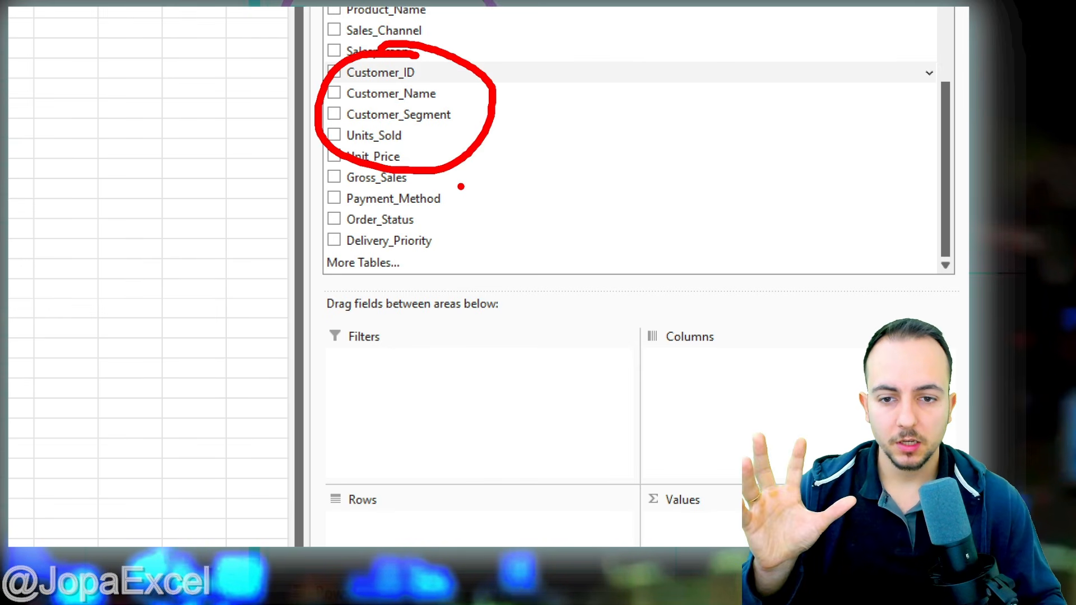
mouse_move(454, 185)
left_mouse_down()
mouse_move(541, 359)
mouse_move(557, 420)
mouse_move(586, 367)
left_mouse_up()
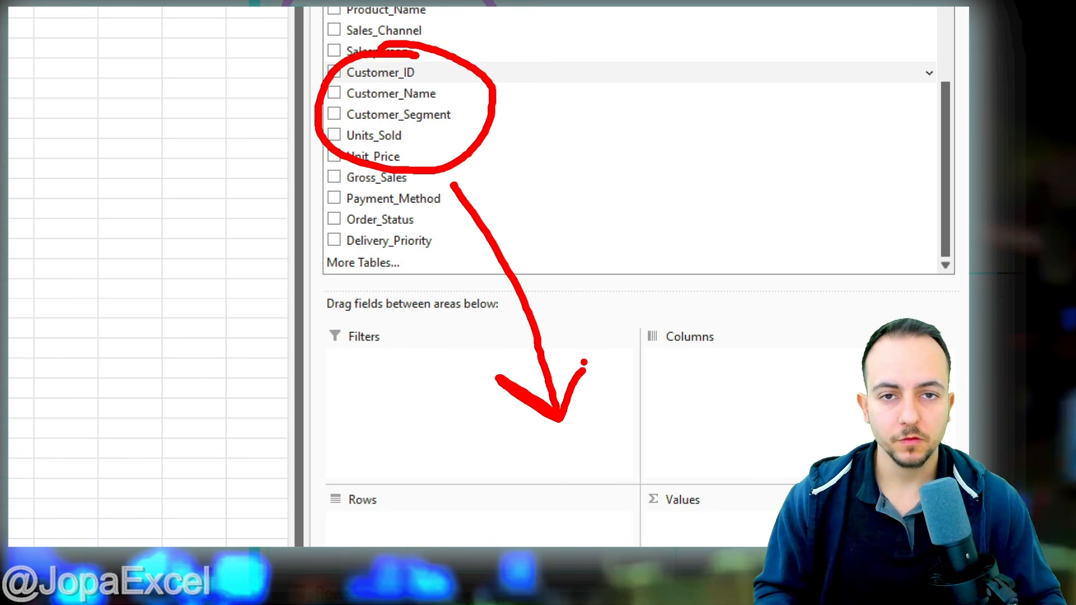
key("Escape")
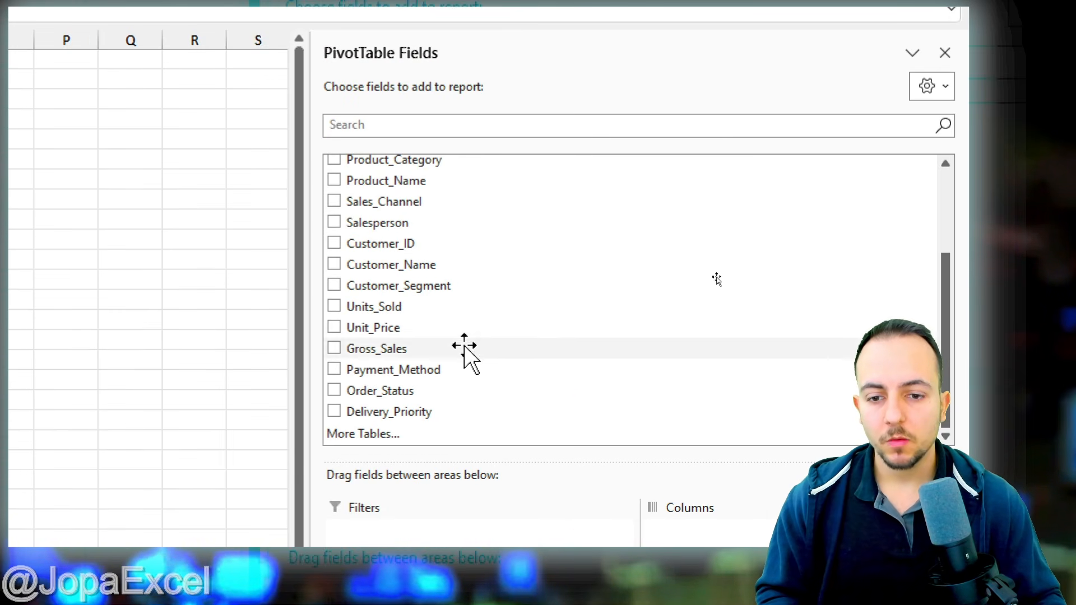
scroll(454, 169, "up", 2)
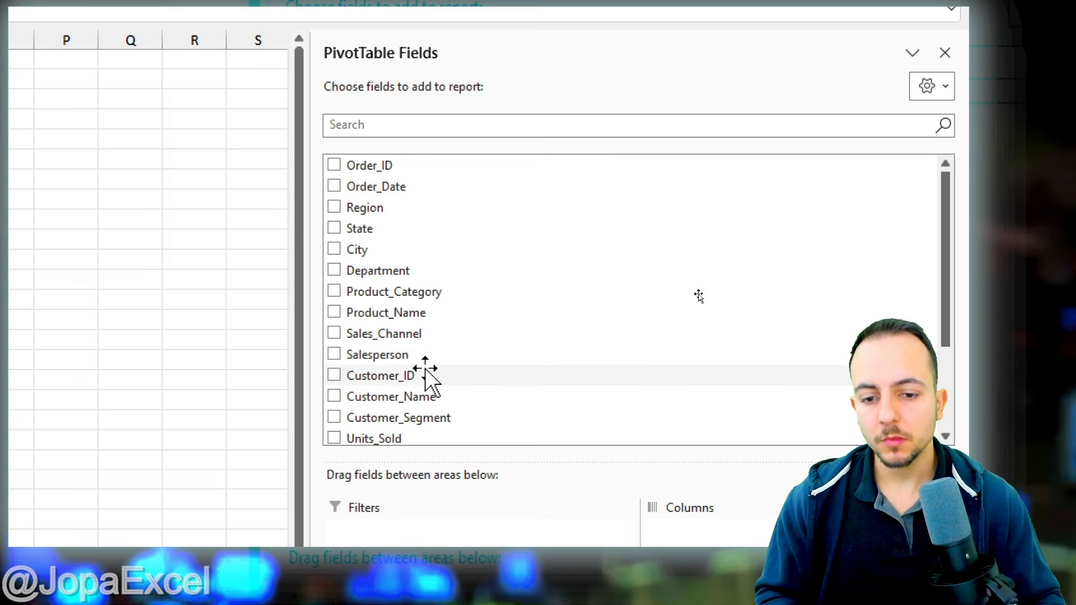
scroll(431, 392, "down", 2)
scroll(435, 392, "up", 2)
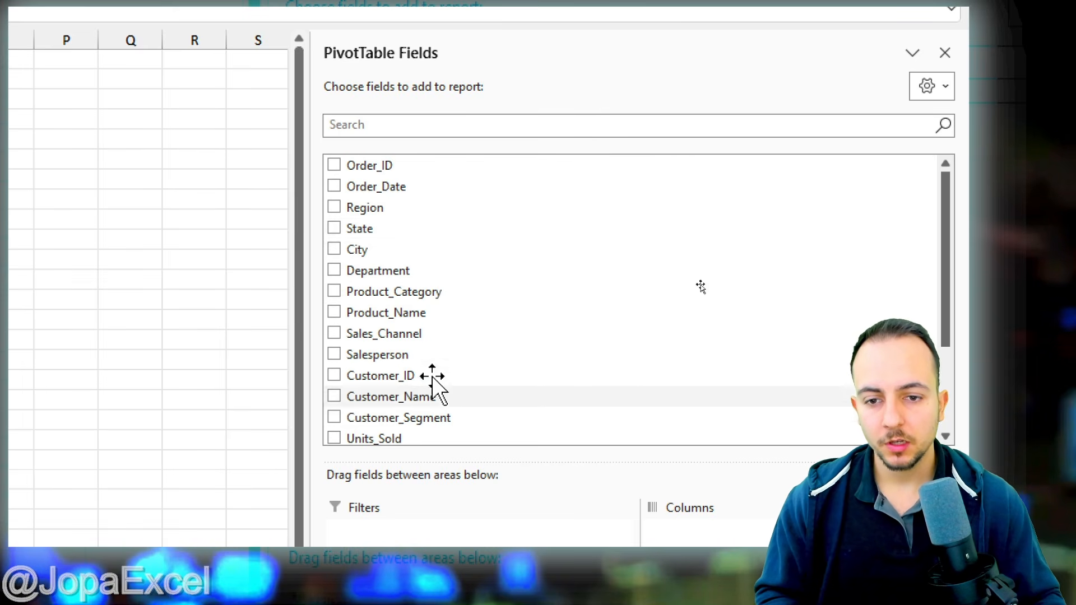
Step: Sort the PivotTable field list from A to Z and check the new field order
left_click(933, 95)
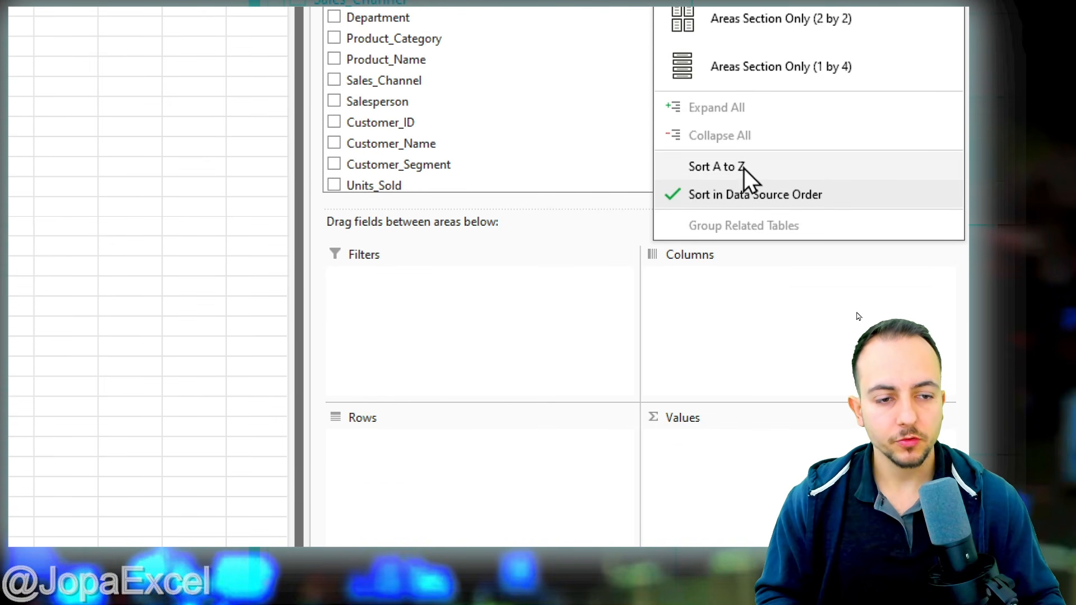
left_click(745, 168)
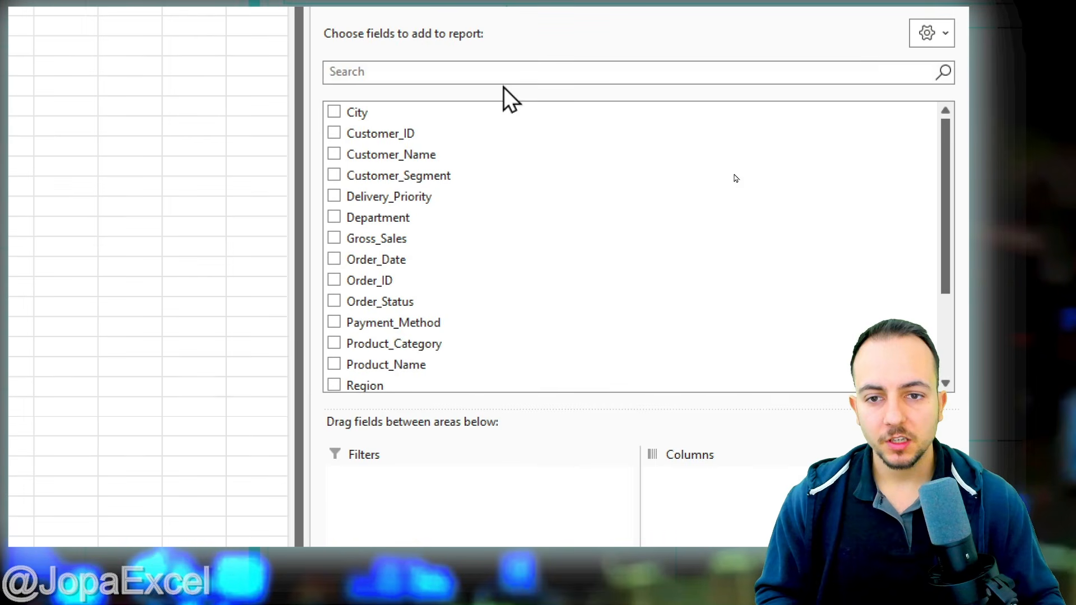
scroll(425, 134, "down", 3)
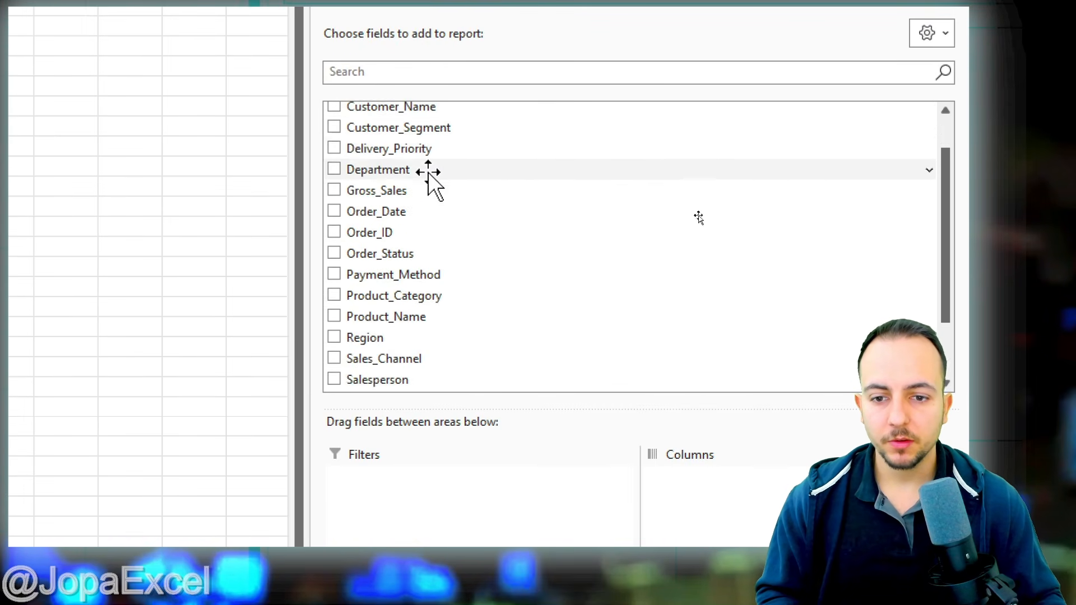
scroll(432, 264, "up", 2)
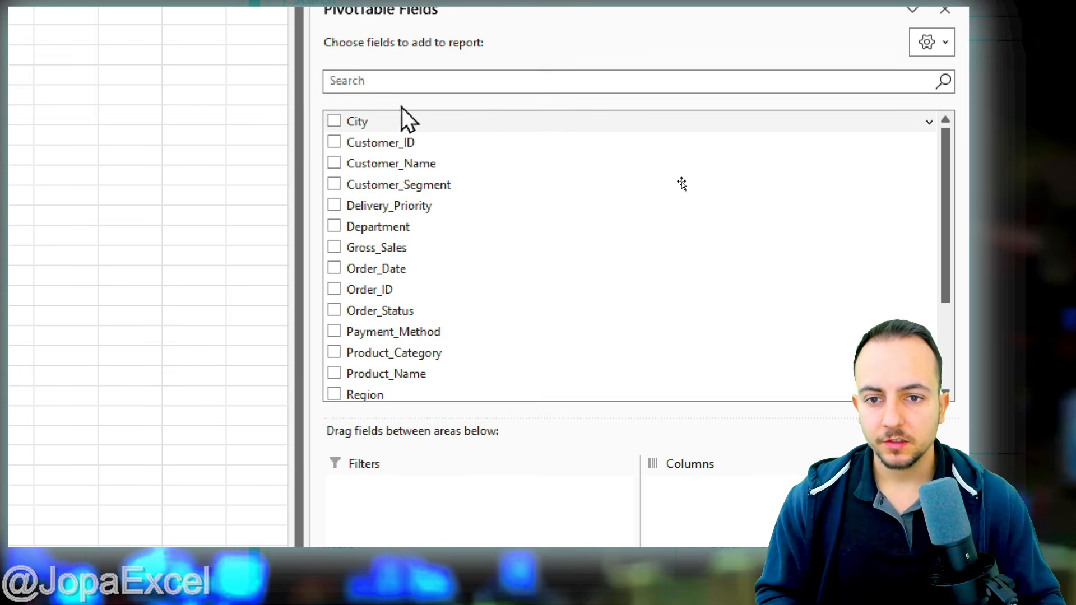
left_click_drag(322, 106, 457, 104)
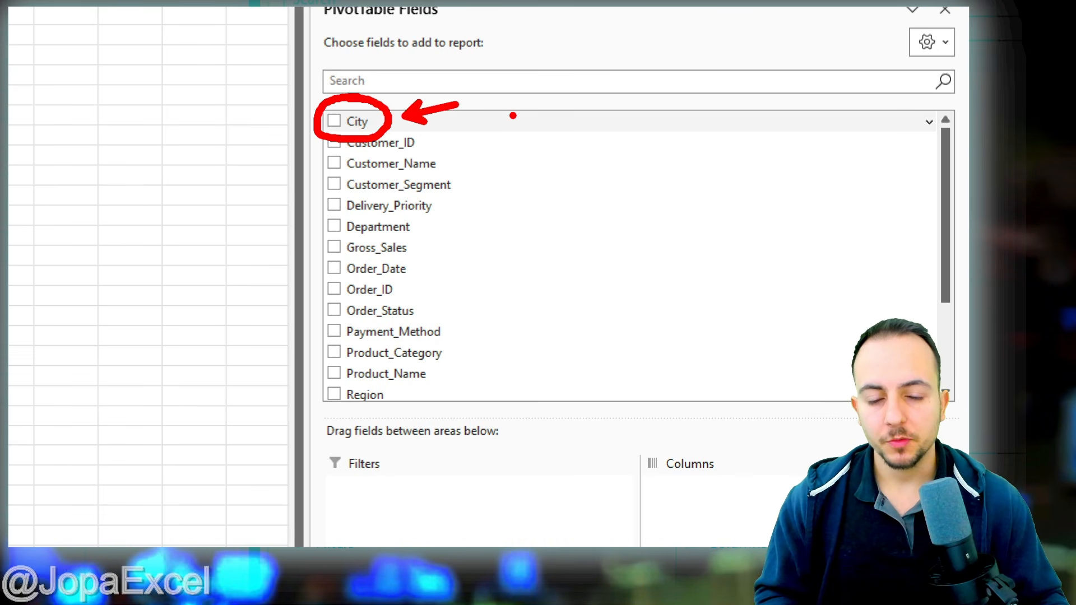
Step: Restore the PivotTable field list to data source order
key("Escape")
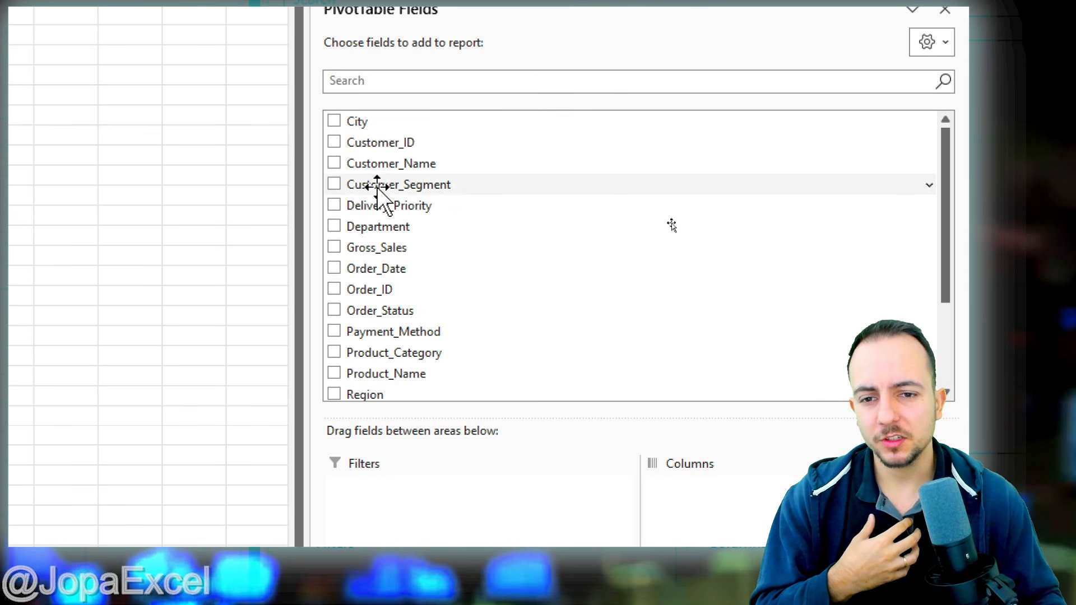
scroll(398, 325, "down", 2)
scroll(426, 303, "up", 2)
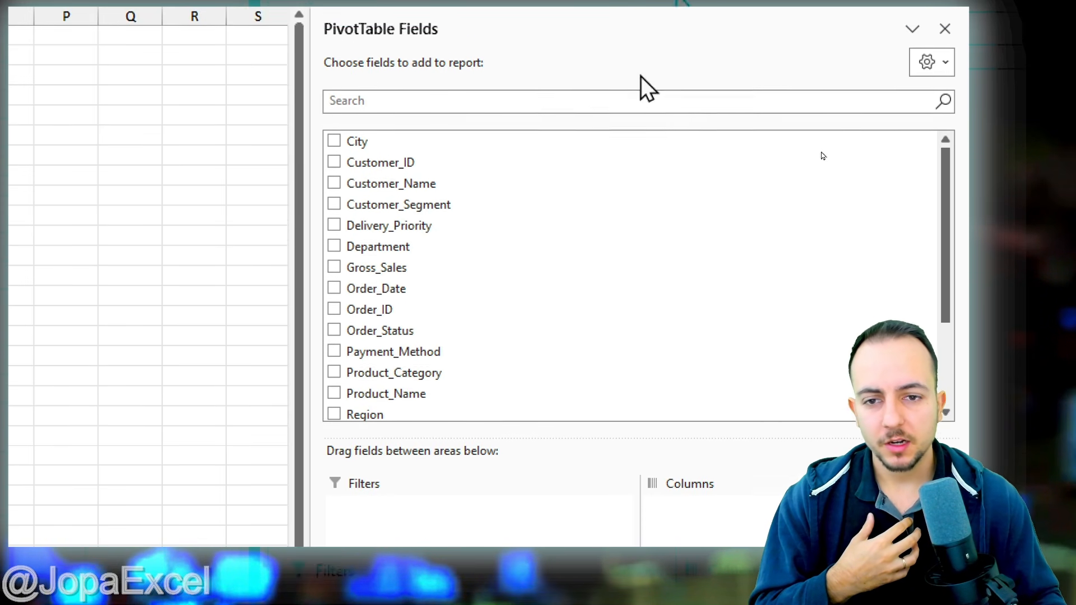
left_click(927, 42)
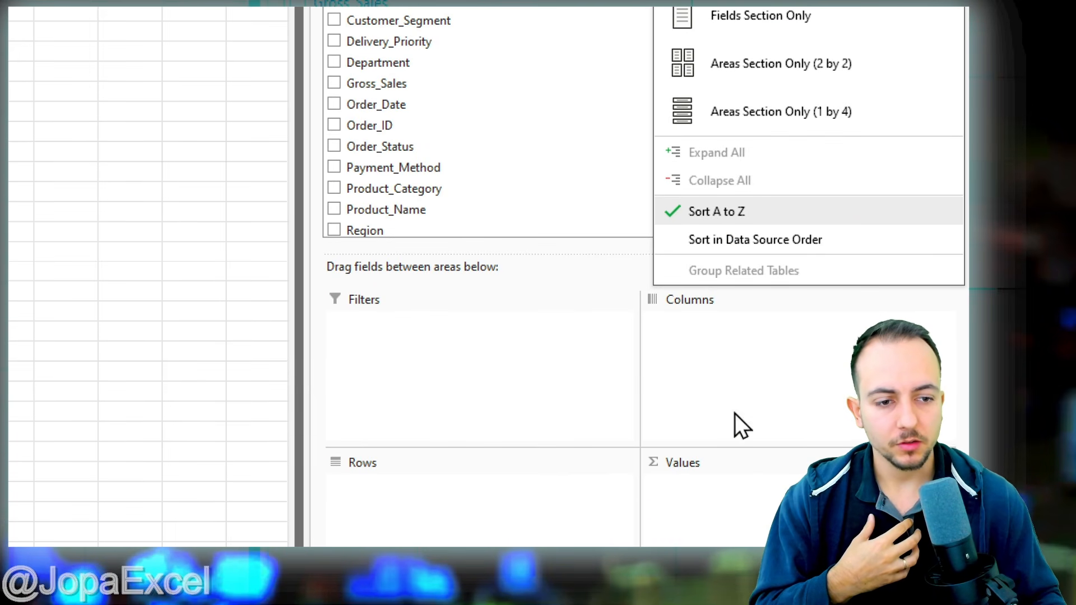
left_click(712, 241)
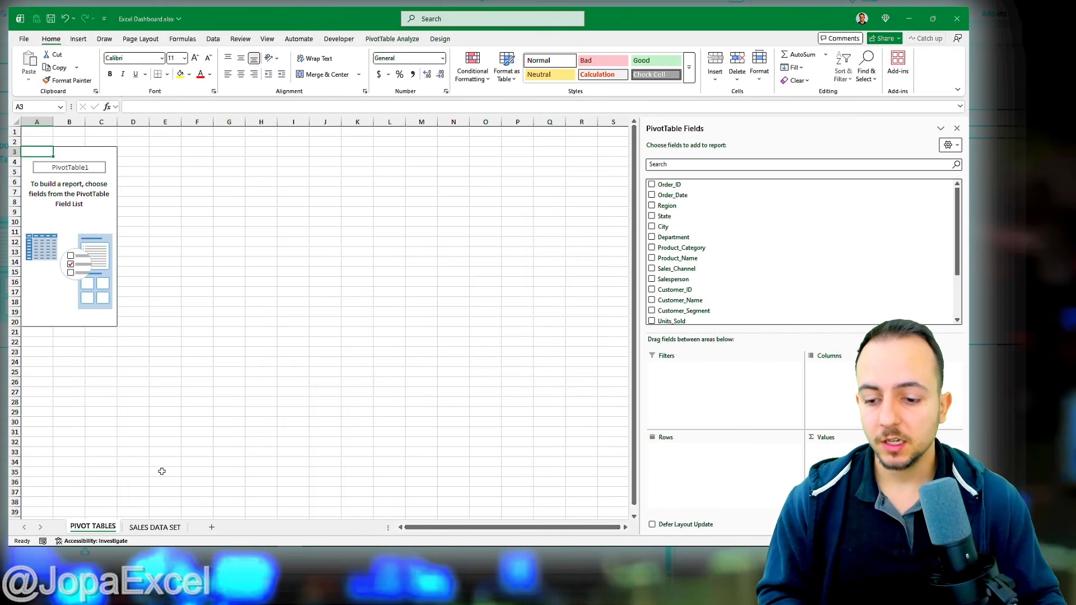
Step: Check the Order_ID, Order_Date and Region columns on the SALES DATA SET sheet and return to PIVOT TABLES
left_click(155, 527)
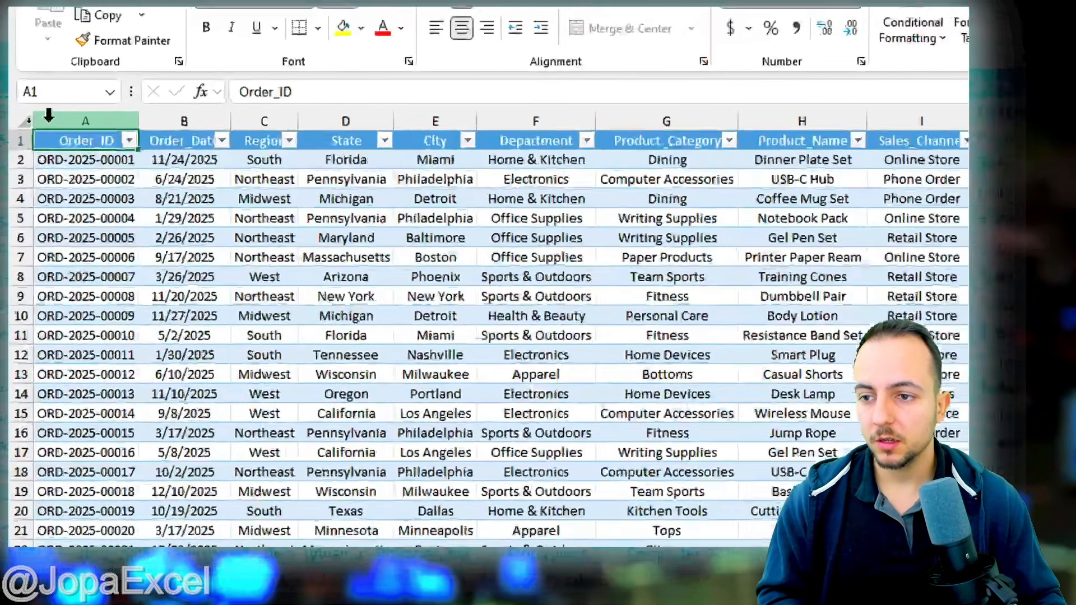
left_click(42, 121)
left_click(96, 121)
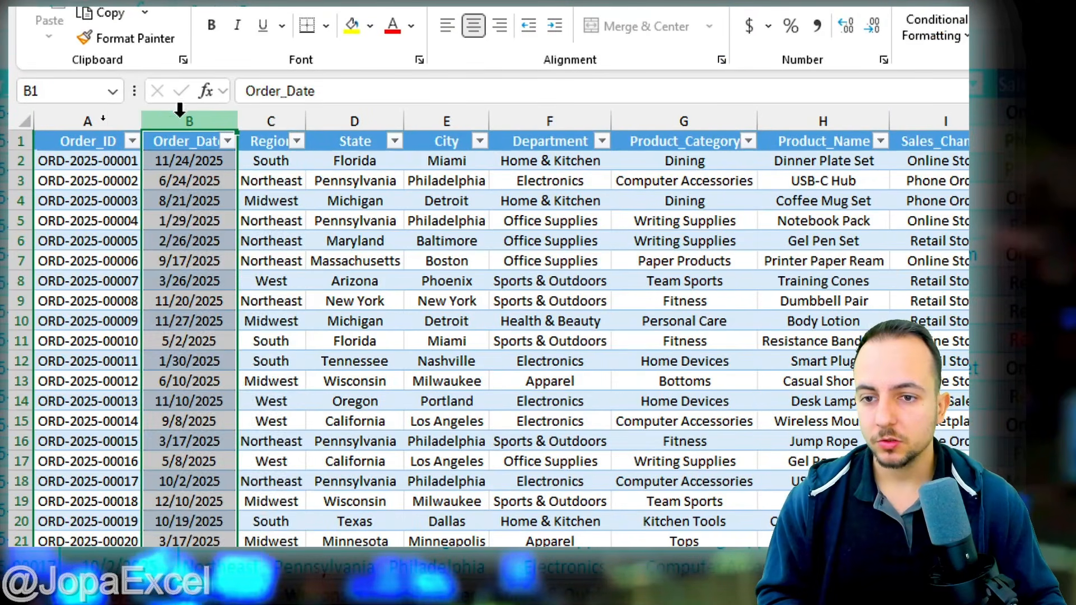
left_click(143, 121)
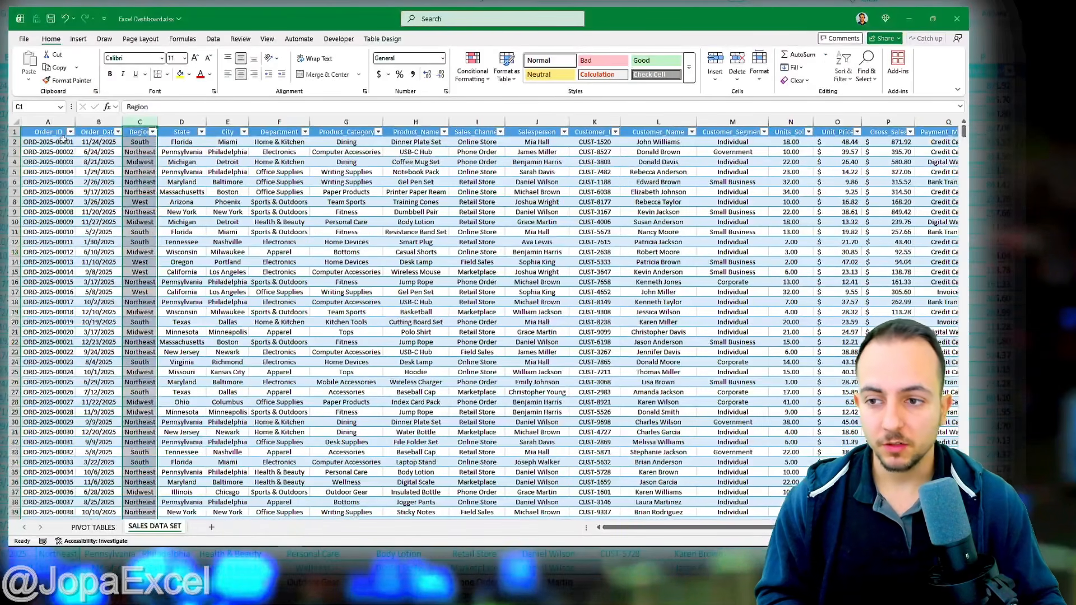
left_click(63, 137)
left_click(109, 527)
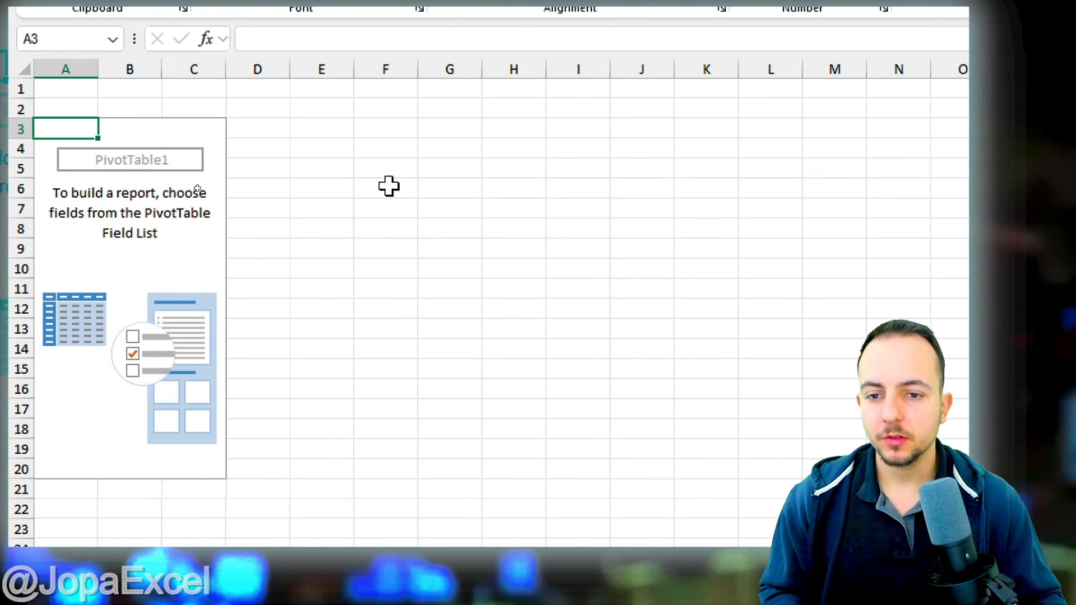
Step: Select cells alternately outside and inside the PivotTable area to compare when the PivotTable Fields pane is shown
left_click(399, 194)
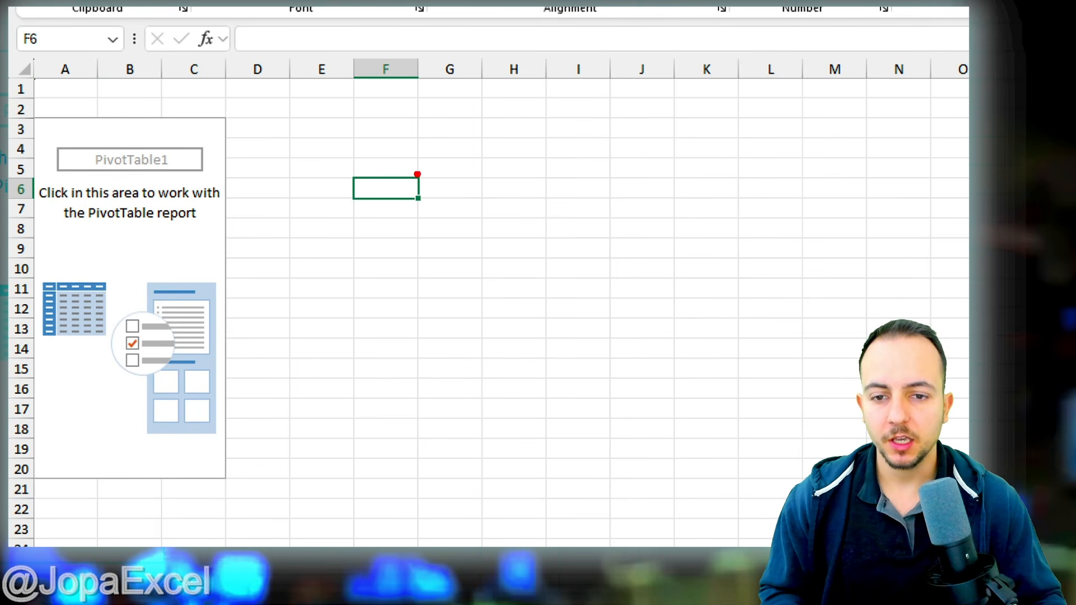
key("Escape")
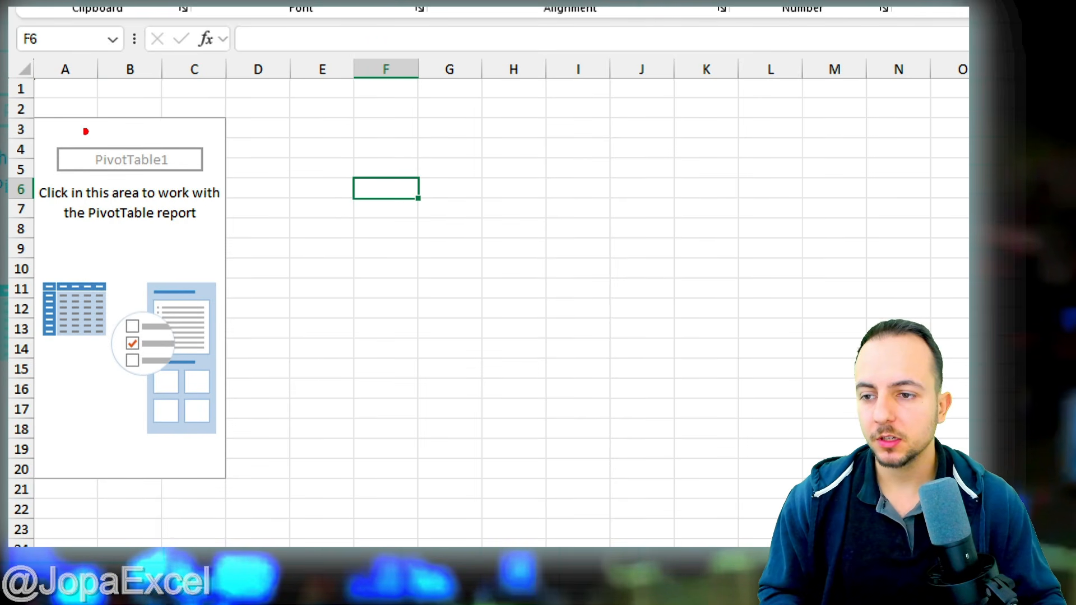
left_click_drag(36, 123, 230, 479)
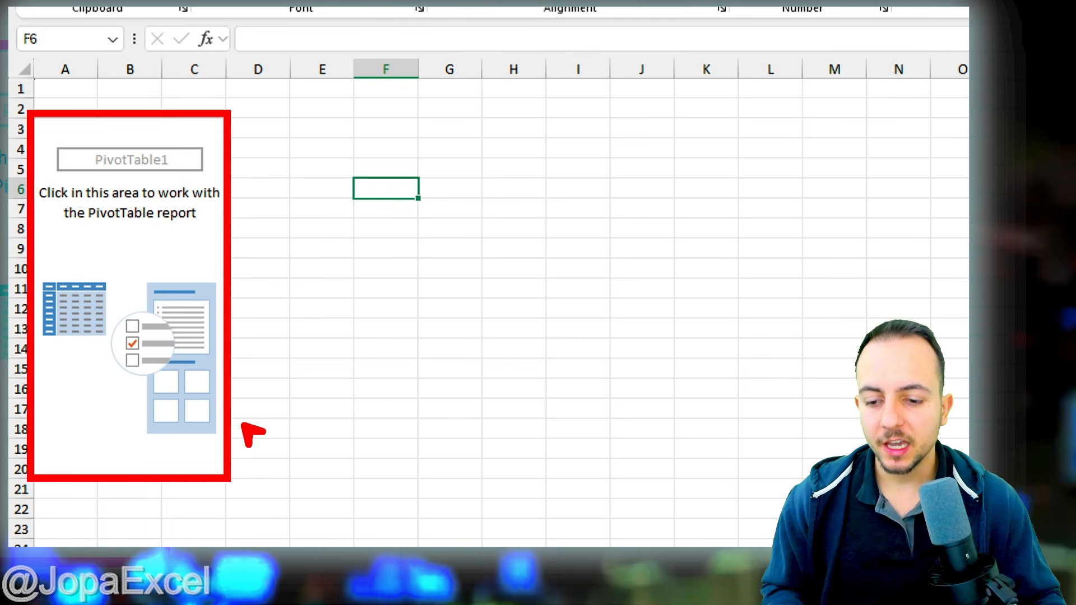
key("Escape")
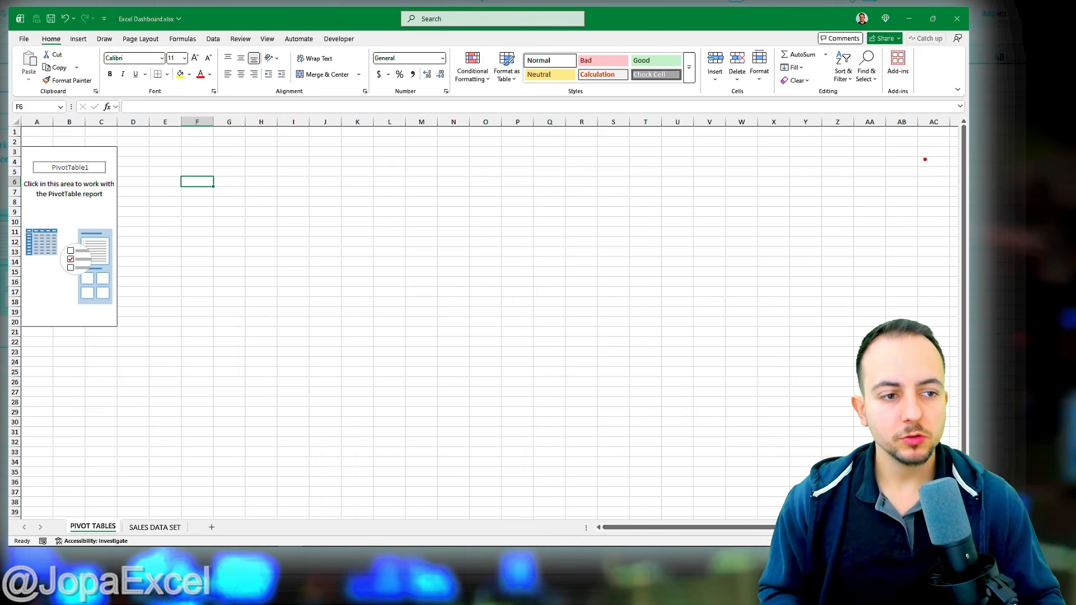
left_click_drag(783, 191, 811, 470)
key("Escape")
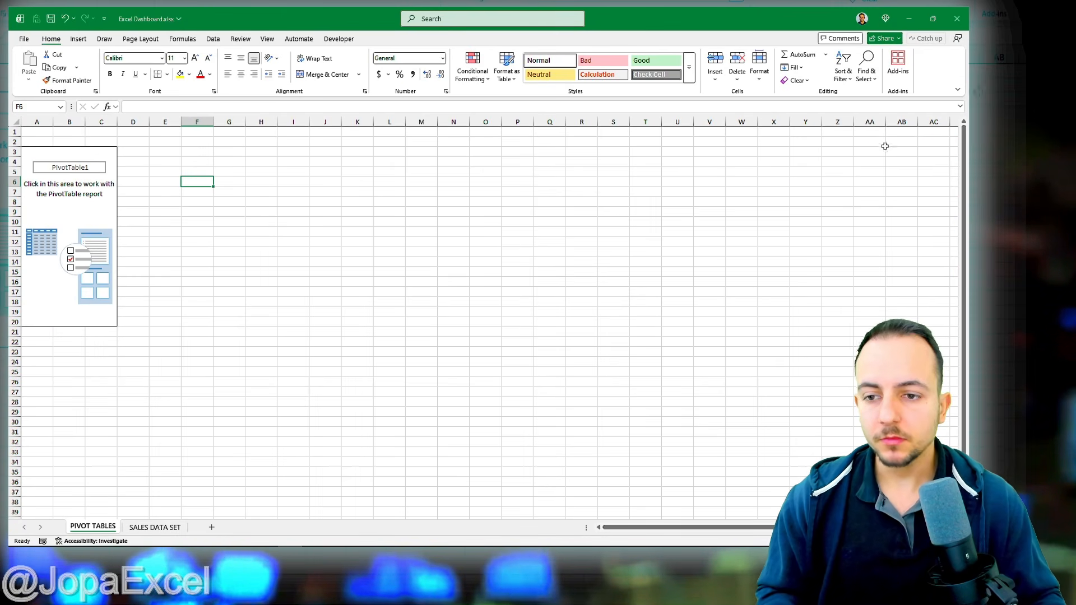
left_click(81, 174)
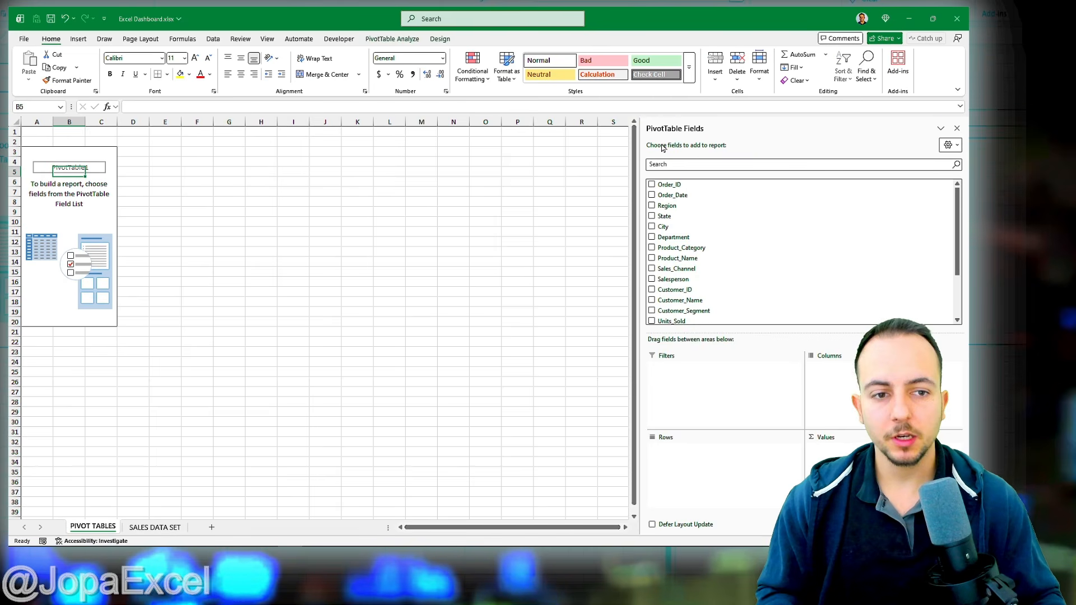
left_click(315, 209)
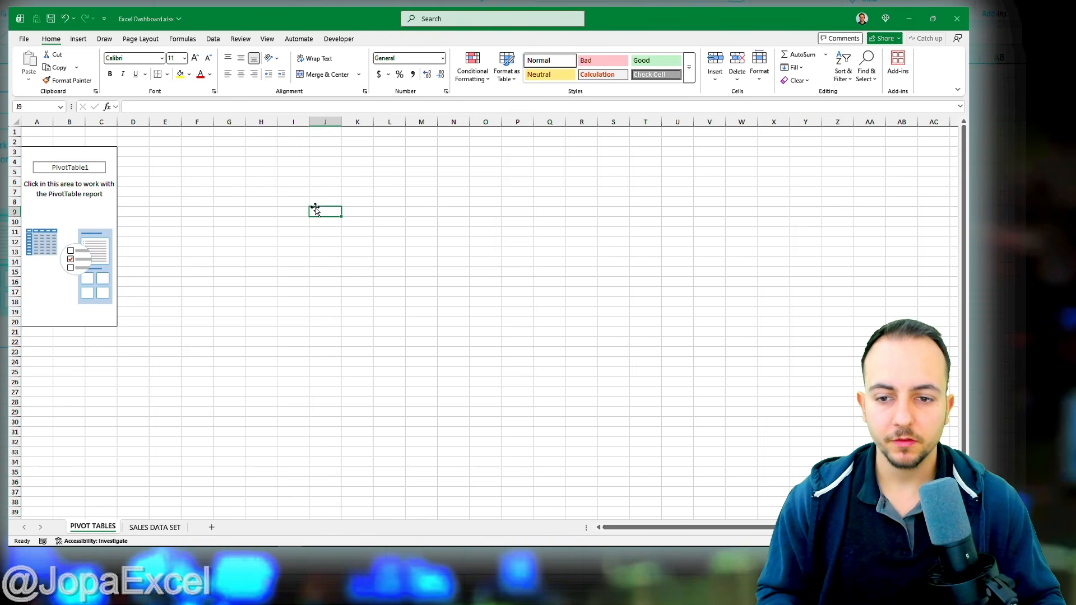
left_click(97, 192)
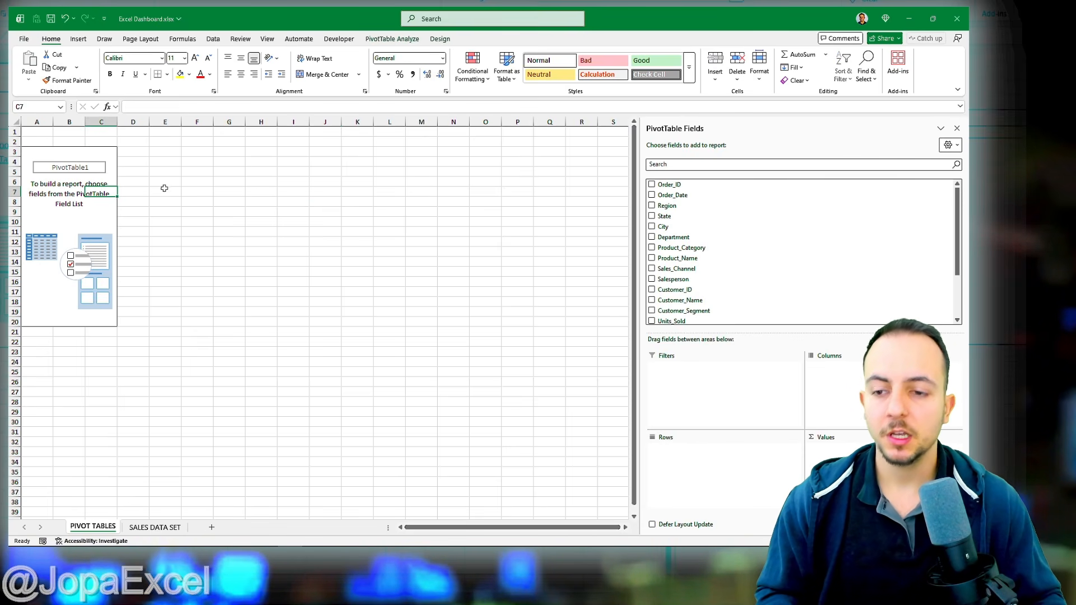
left_click(276, 189)
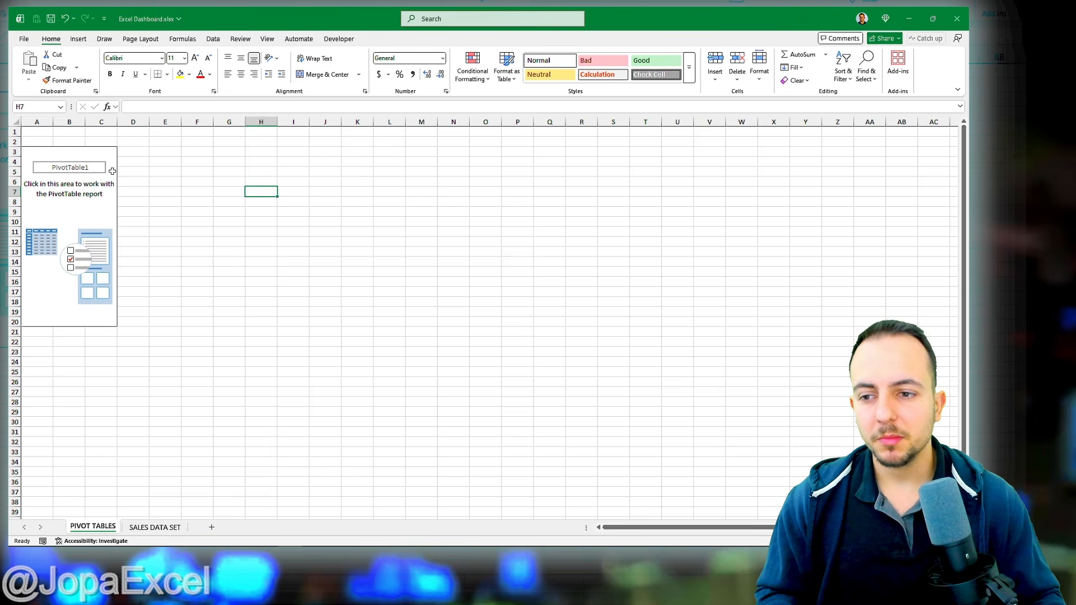
left_click(89, 167)
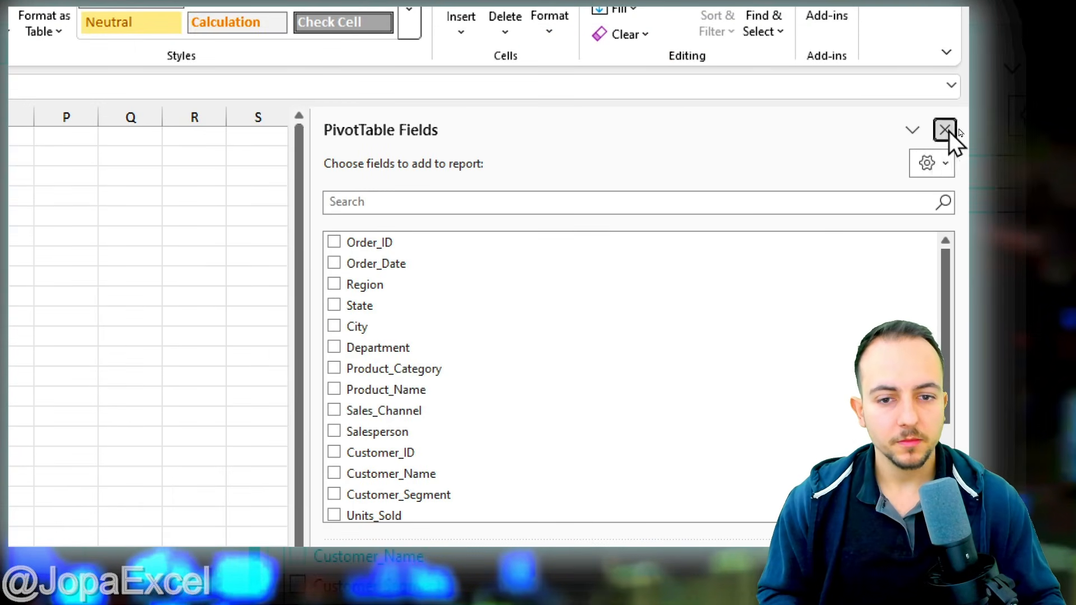
Step: Close the PivotTable Fields pane and select cells outside and inside the PivotTable to check whether it reappears
left_click(945, 130)
left_click(183, 201)
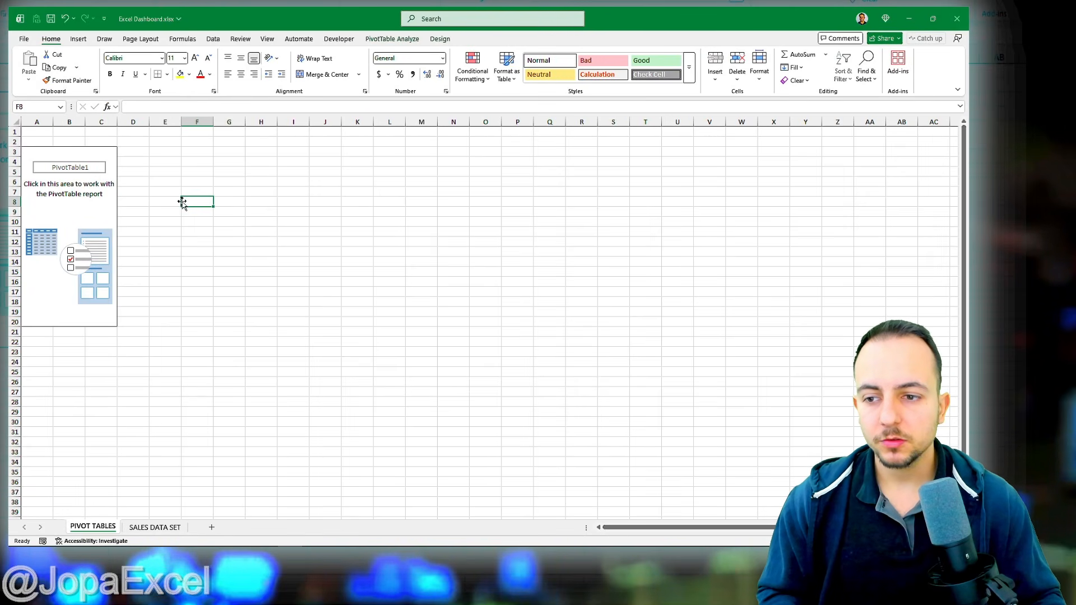
left_click(76, 192)
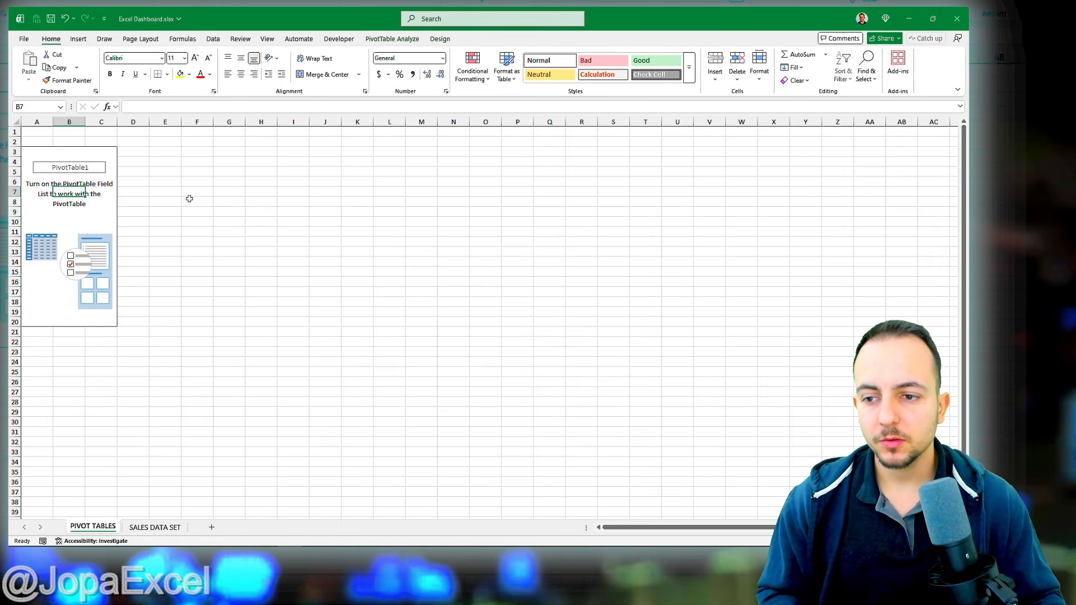
left_click(197, 200)
left_click(76, 183)
left_click(207, 193)
left_click(77, 190)
left_click(224, 192)
left_click(81, 178)
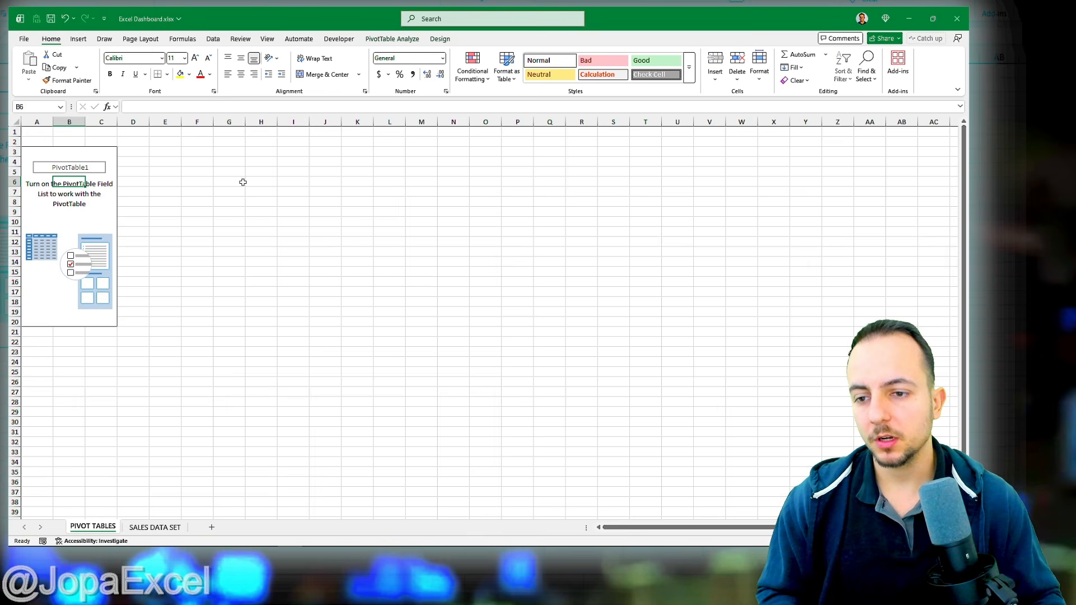
Step: Select a cell inside the PivotTable and show its field list again
left_click(229, 182)
left_click(70, 171)
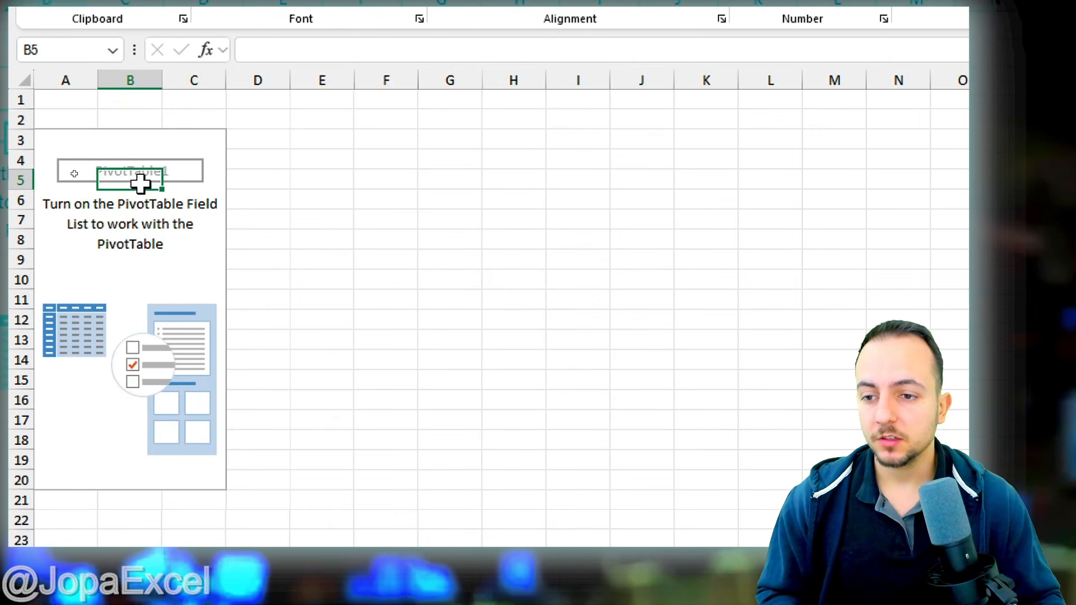
right_click(121, 170)
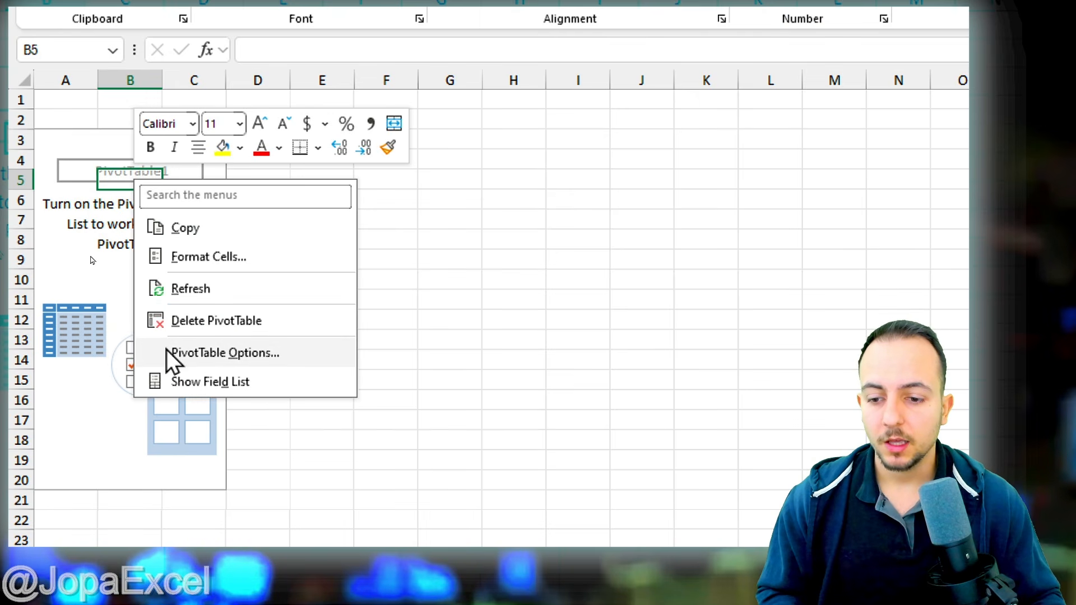
left_click(237, 385)
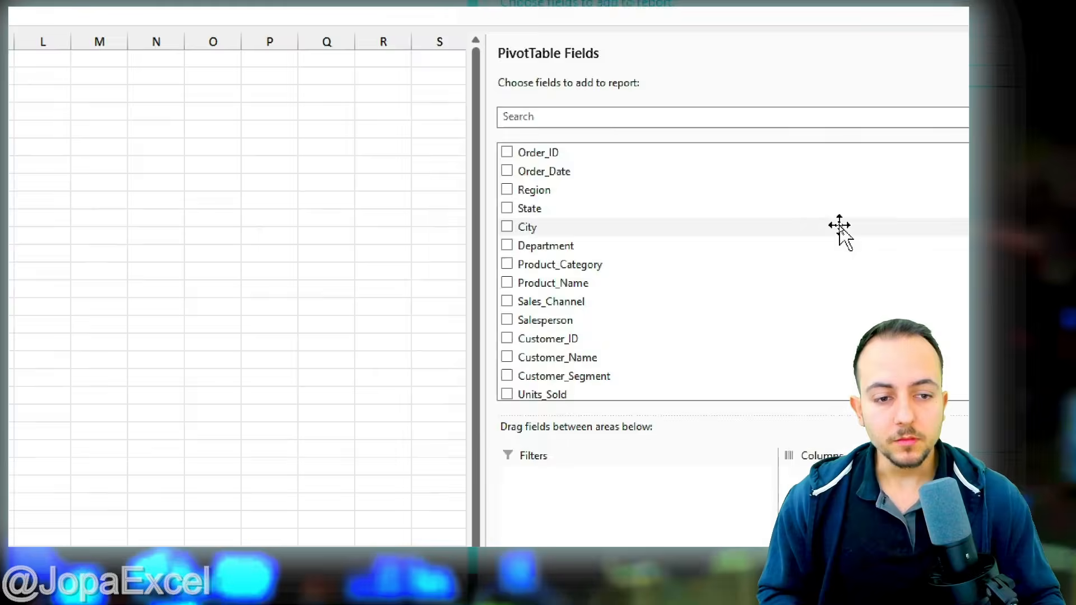
Step: Go through the PivotTable field list from Order_ID to Delivery_Priority, focusing on the State, City and Department fields
scroll(872, 296, "down", 3)
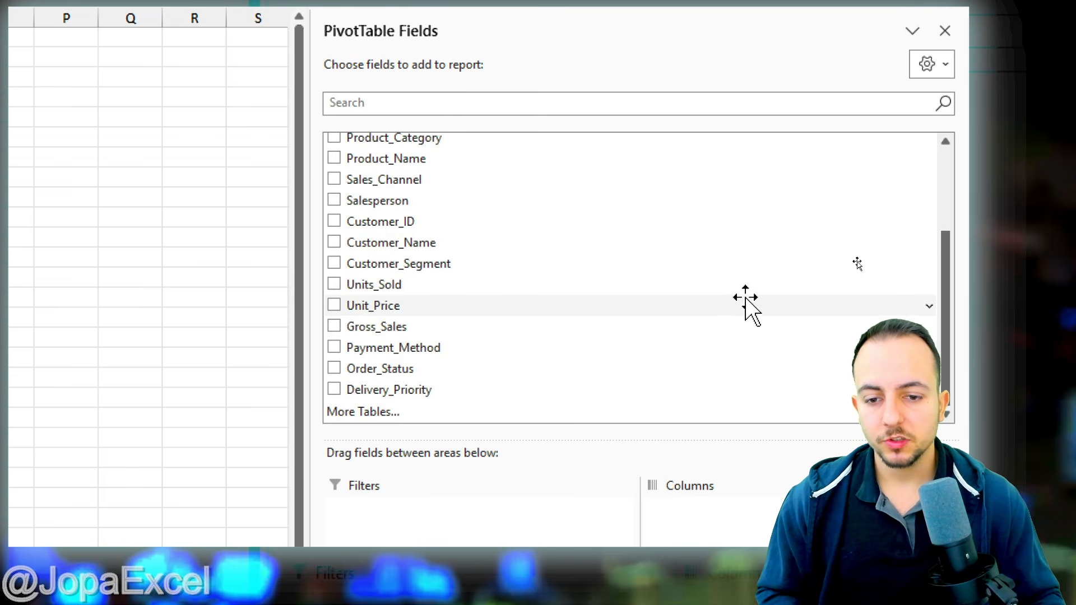
scroll(867, 323, "up", 3)
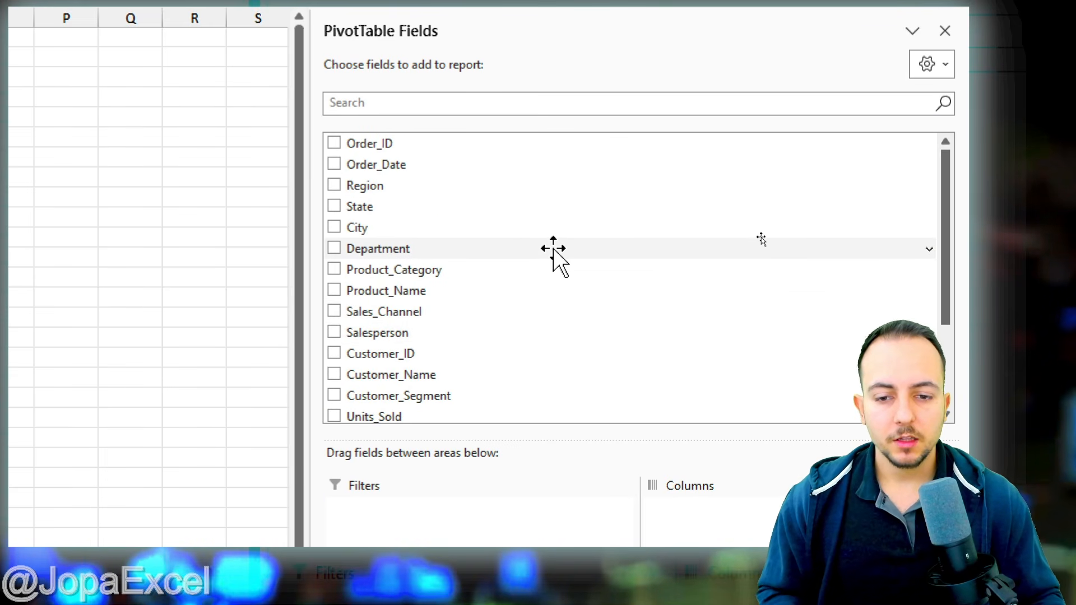
scroll(473, 247, "down", 2)
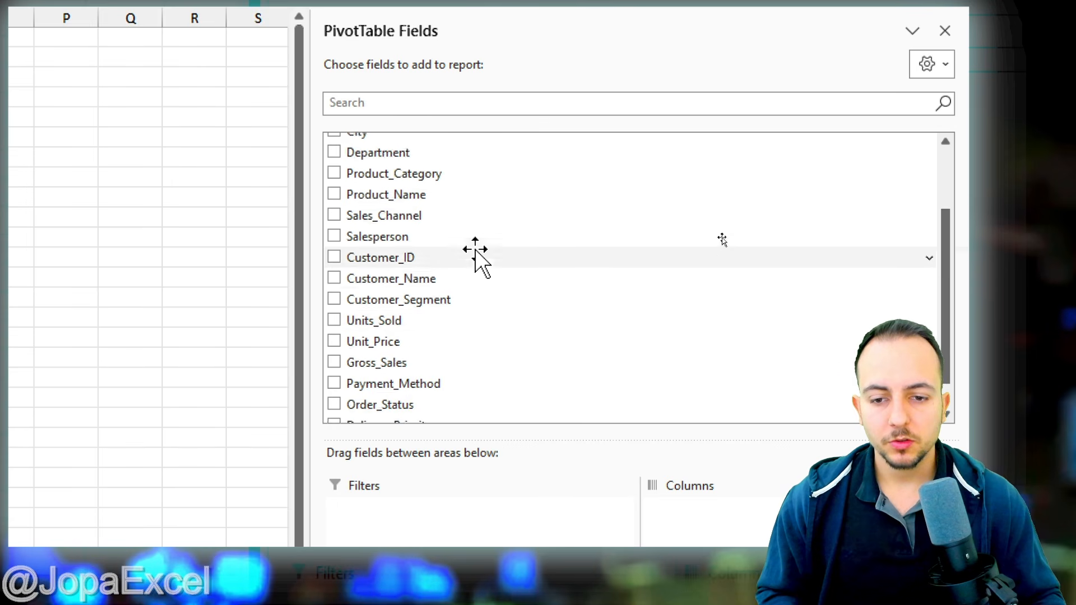
scroll(509, 288, "up", 2)
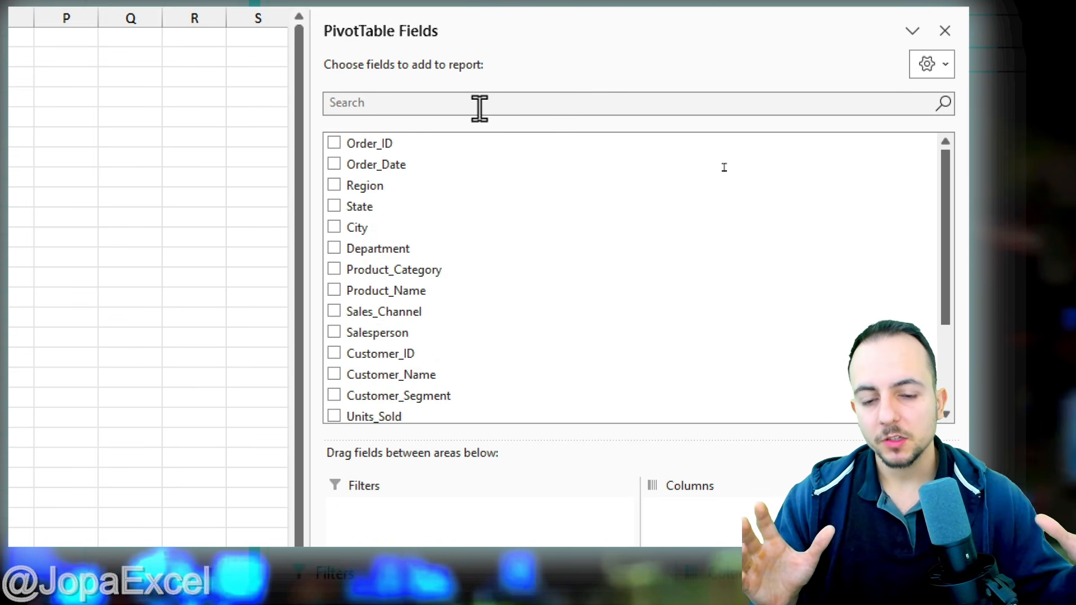
scroll(471, 230, "down", 2)
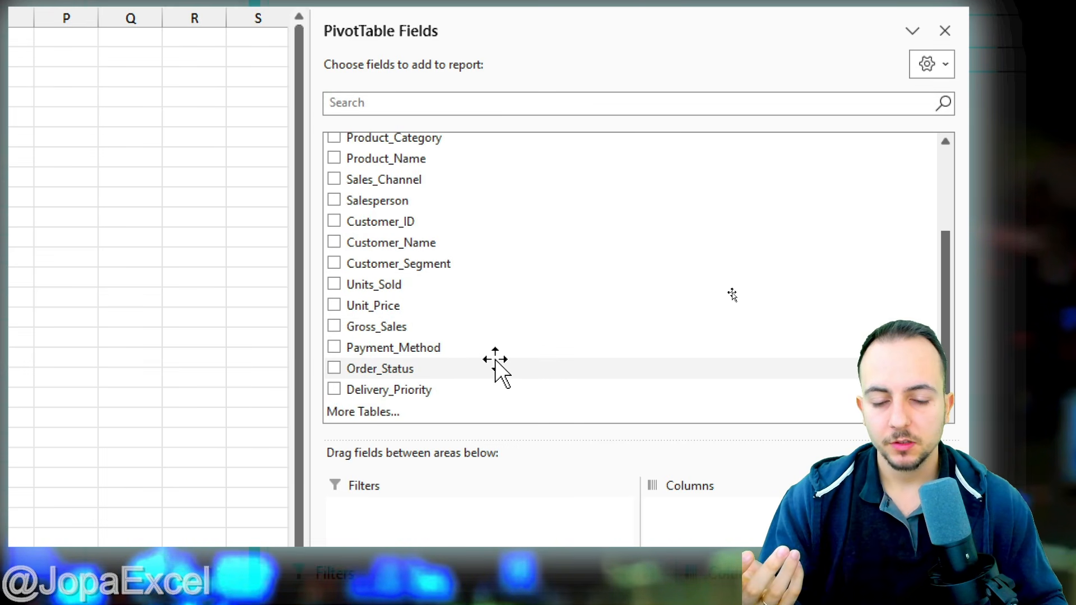
scroll(487, 325, "up", 2)
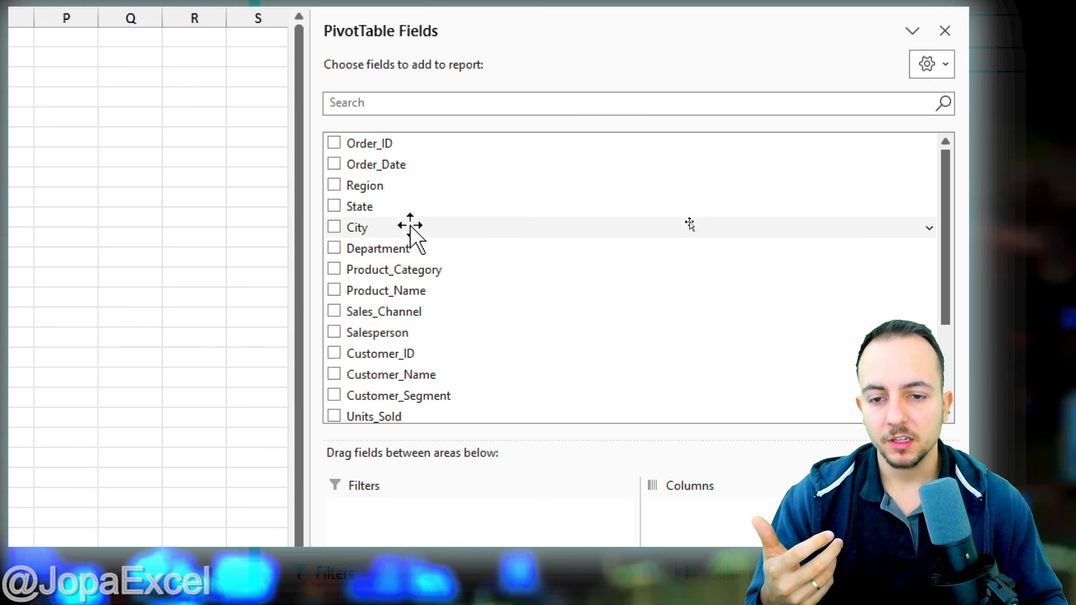
left_click(387, 201)
left_click(384, 192)
left_click(401, 227)
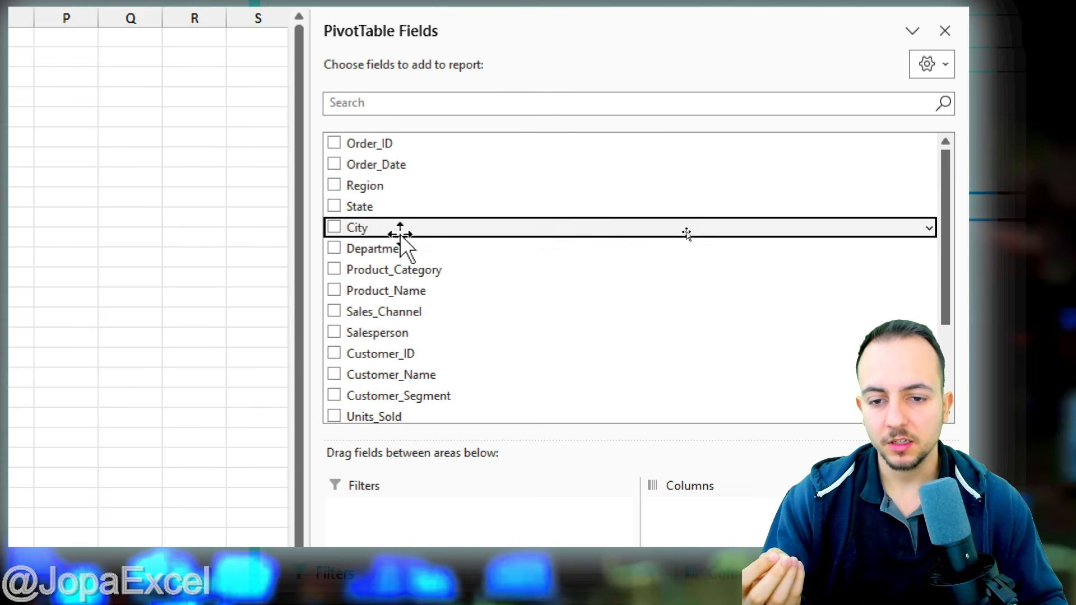
left_click(440, 248)
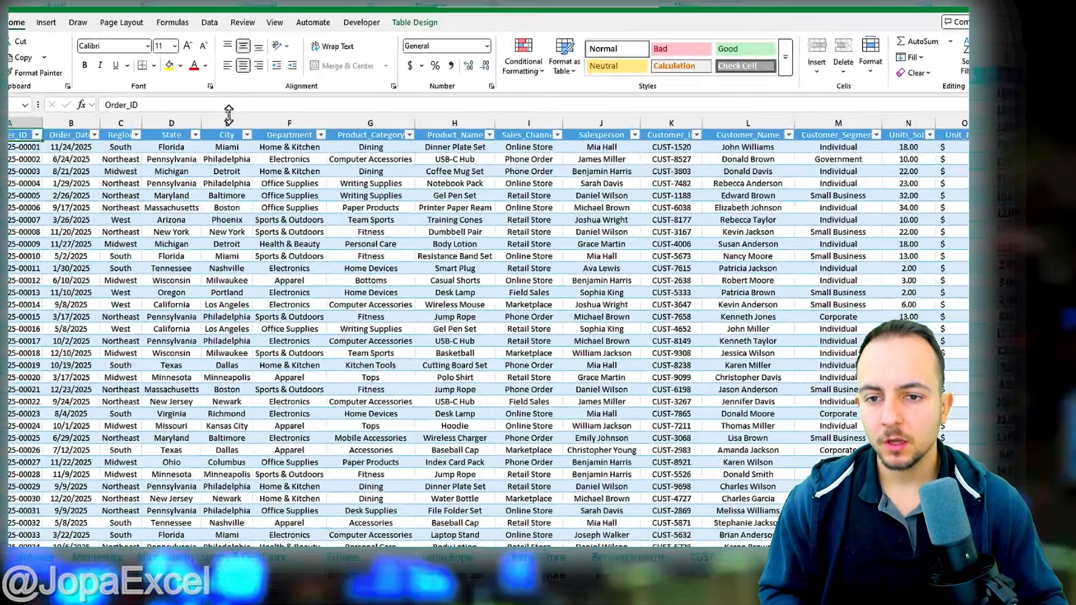
Step: Review the Department column in the sales data, such as Electronics and Office Supplies, and return to the PIVOT TABLES sheet
key("ctrl+2")
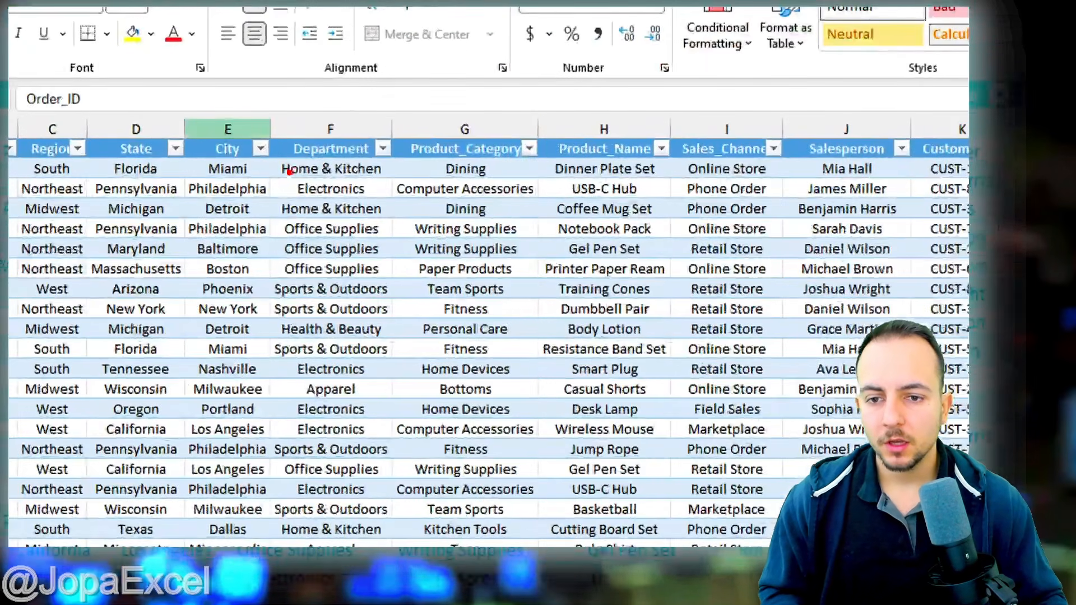
left_click_drag(263, 168, 299, 168)
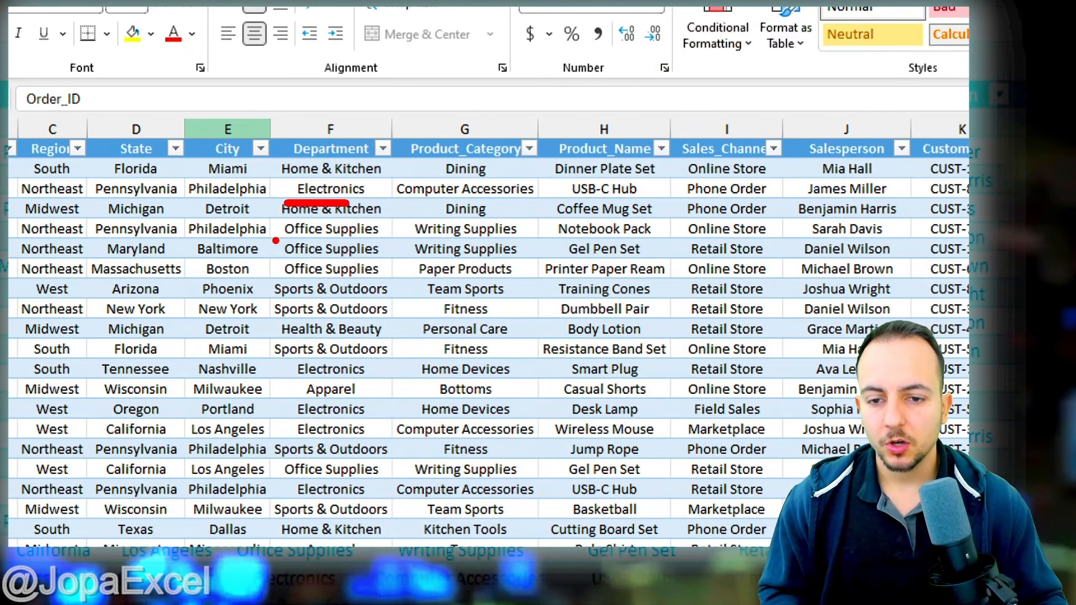
left_click_drag(273, 240, 391, 240)
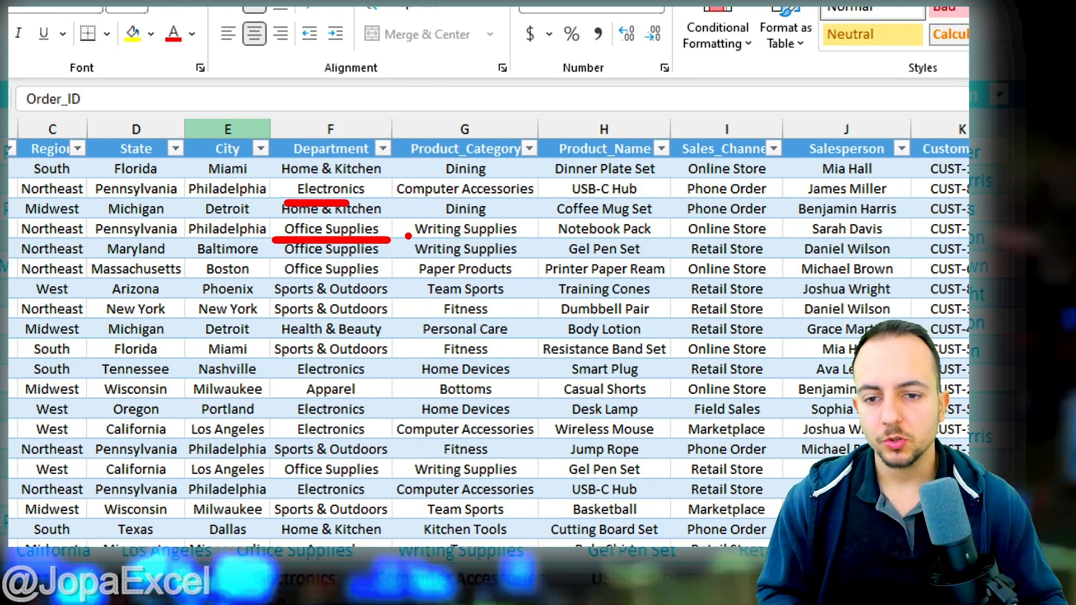
key("Escape")
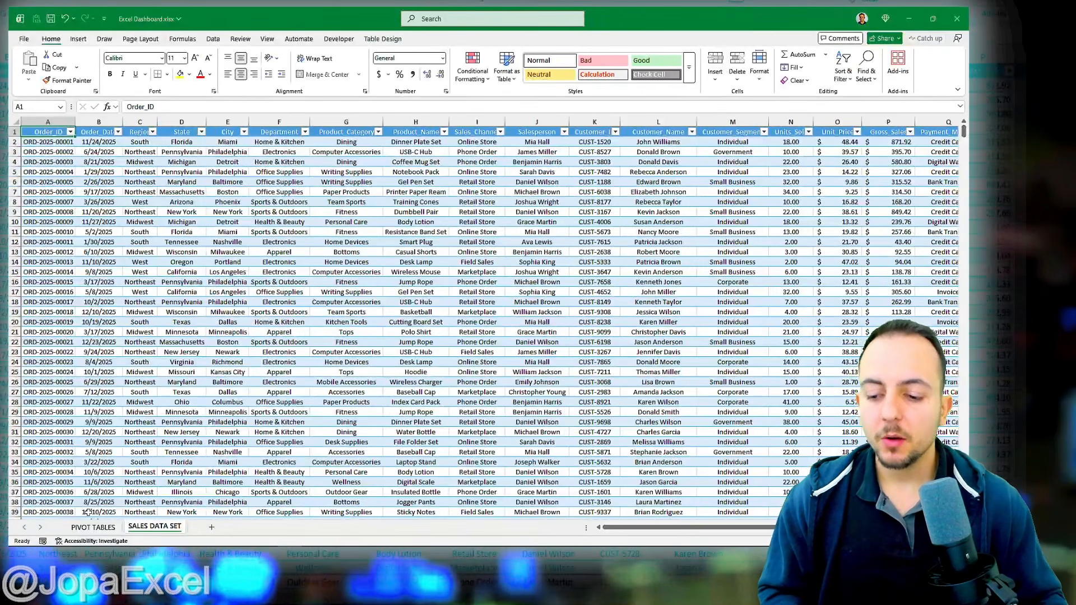
left_click(93, 528)
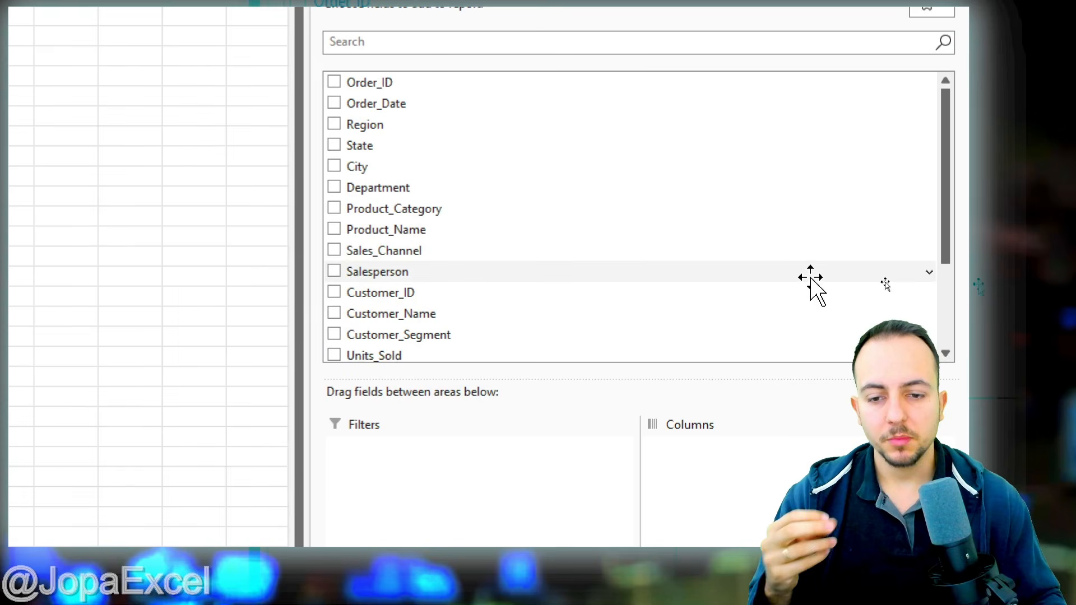
Step: Add the Gross_Sales field to the PivotTable's Values area as a sum and check the resulting total
scroll(757, 283, "down", 2)
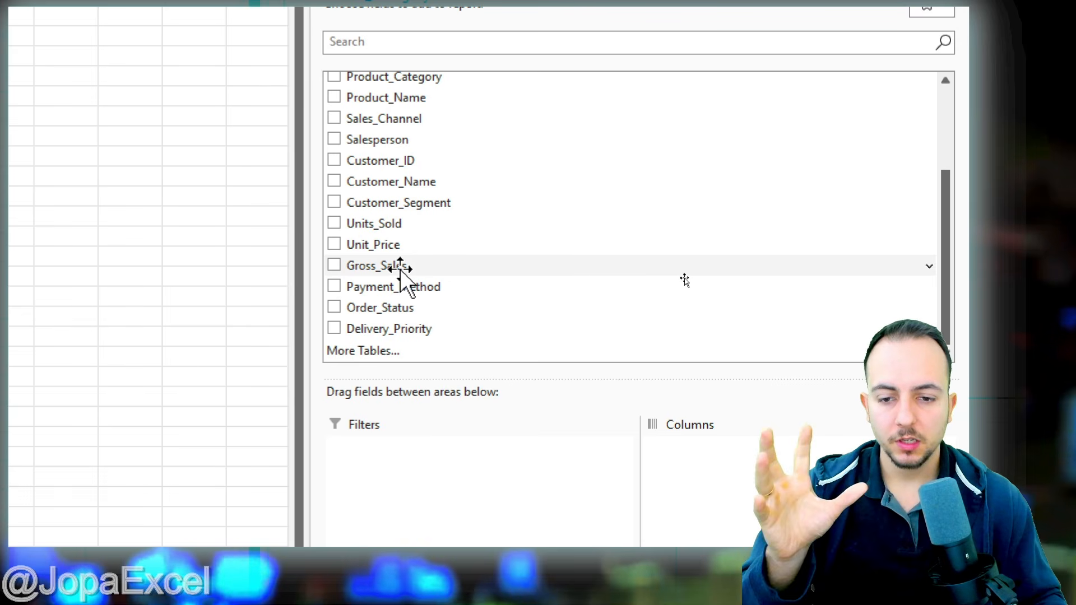
left_click_drag(396, 271, 737, 395)
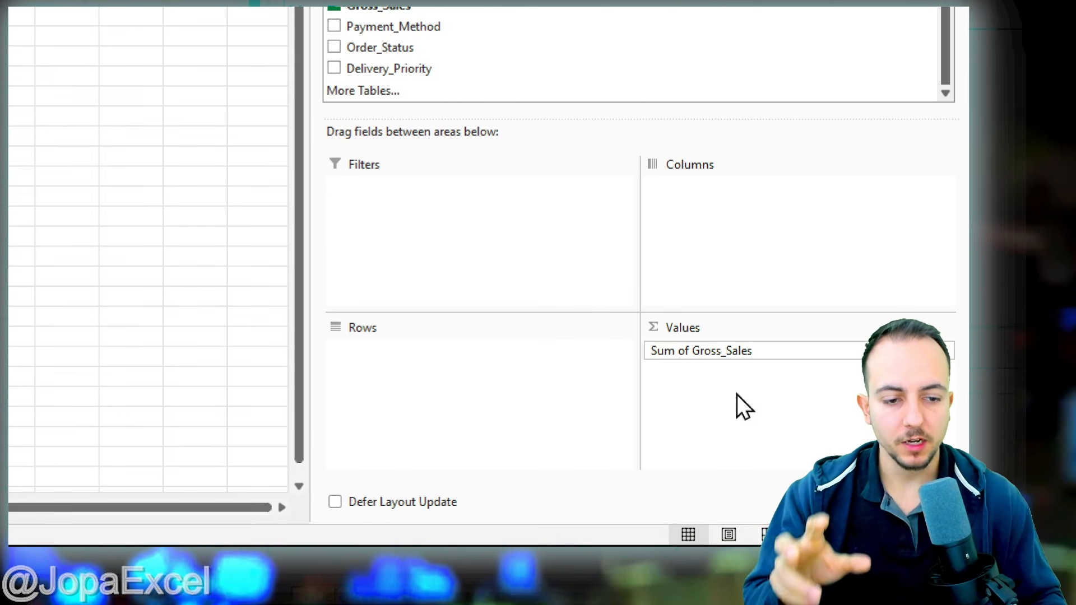
mouse_move(670, 302)
left_mouse_down()
mouse_move(736, 399)
mouse_move(649, 295)
left_mouse_up()
left_click_drag(718, 277, 755, 218)
key("Escape")
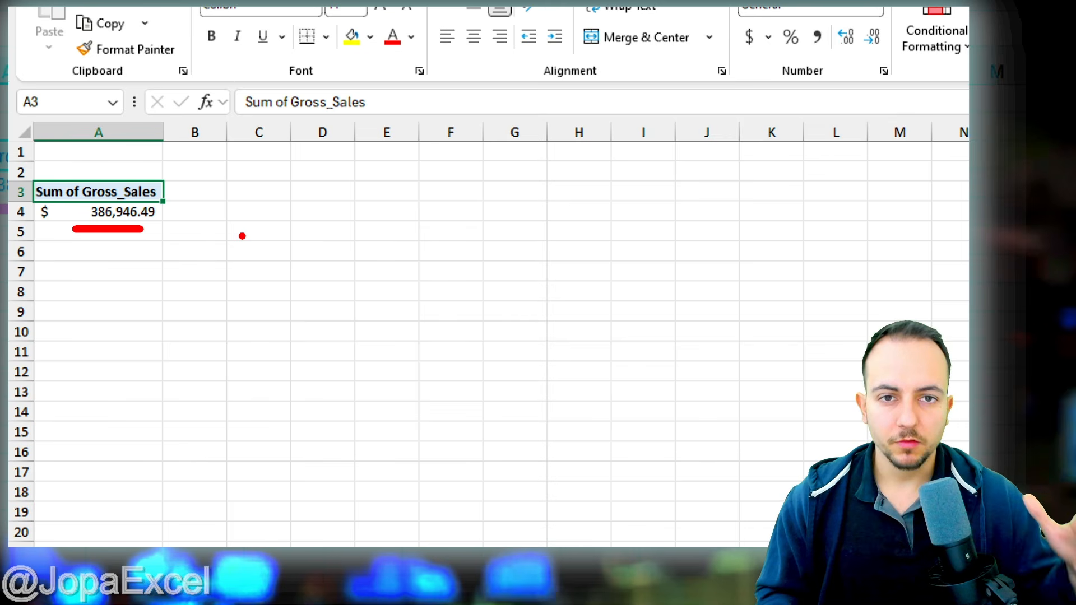
key("Escape")
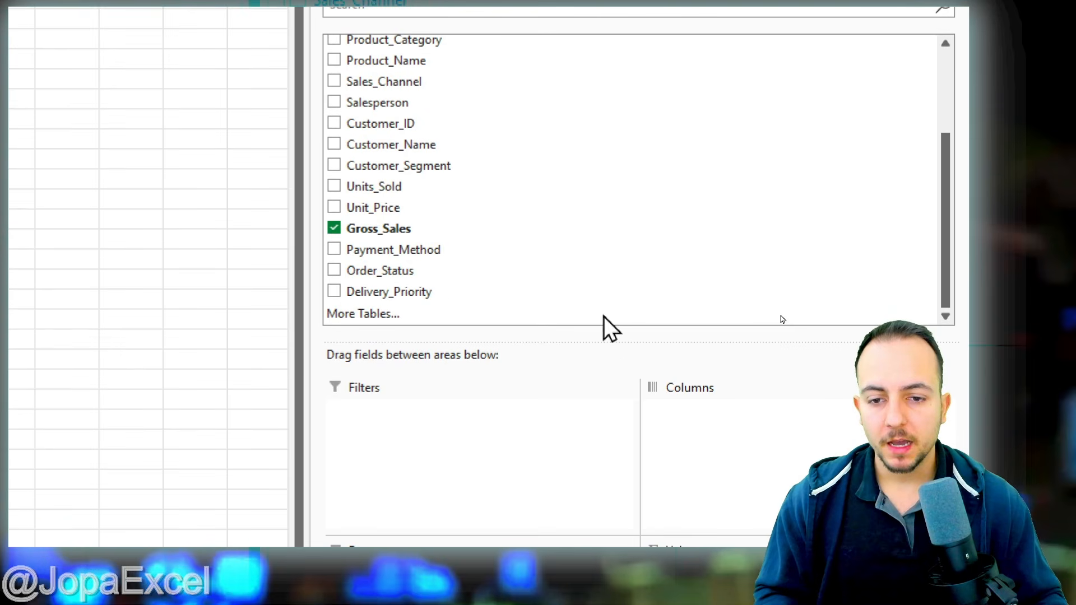
Step: Add the Department field to the PivotTable's Rows area
scroll(505, 168, "up", 2)
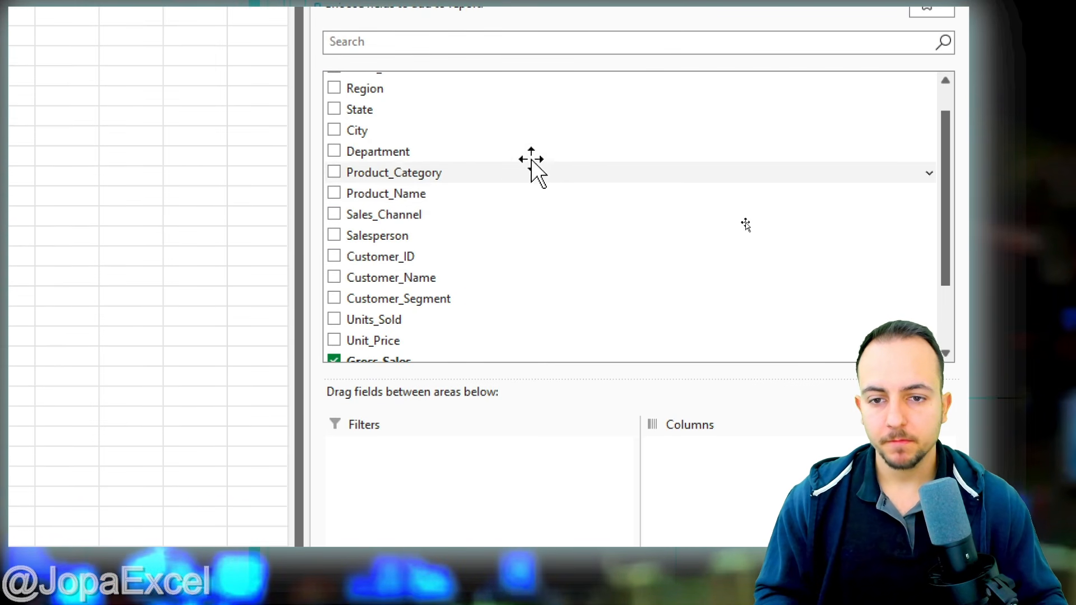
left_click_drag(384, 150, 449, 456)
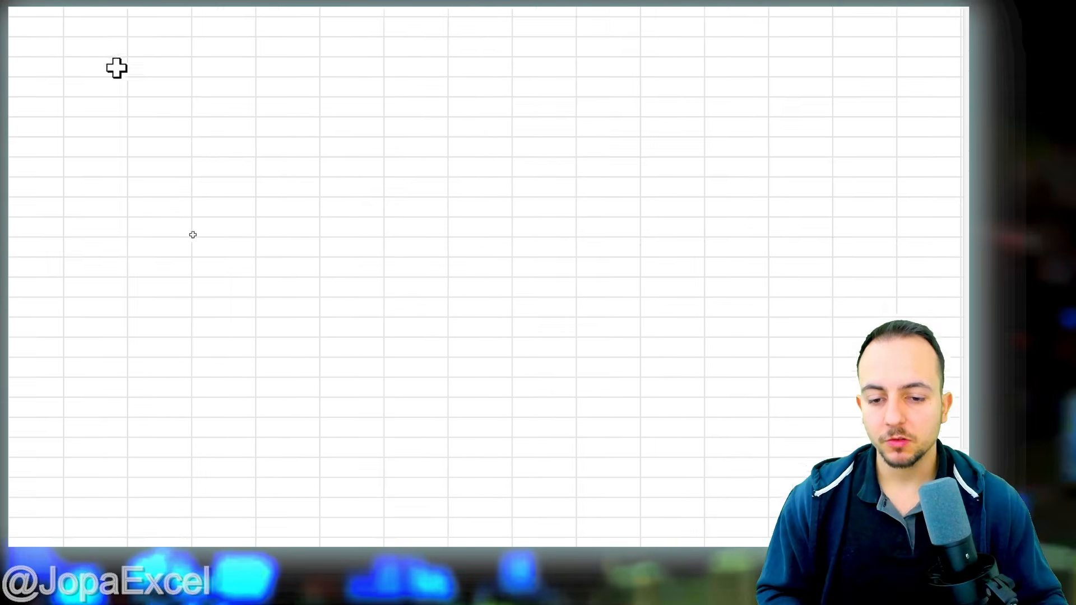
Step: Examine the gross sales listed for each department in the PivotTable, including the Electronics row
key("ctrl+2")
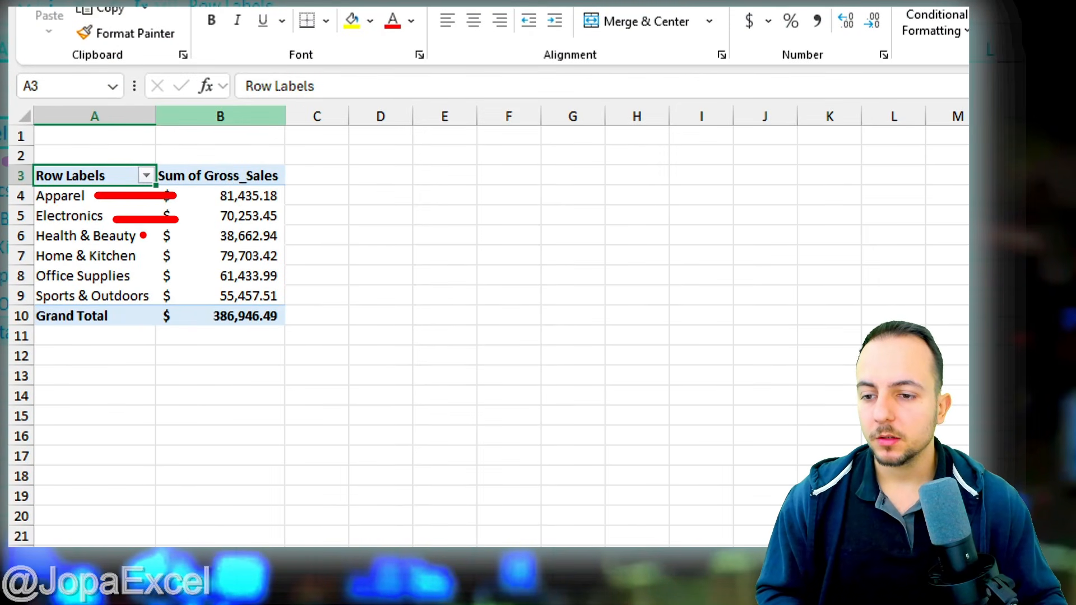
left_click_drag(143, 237, 200, 240)
left_click_drag(134, 256, 182, 257)
mouse_move(126, 276)
left_mouse_down()
mouse_move(179, 276)
mouse_move(185, 299)
left_mouse_up()
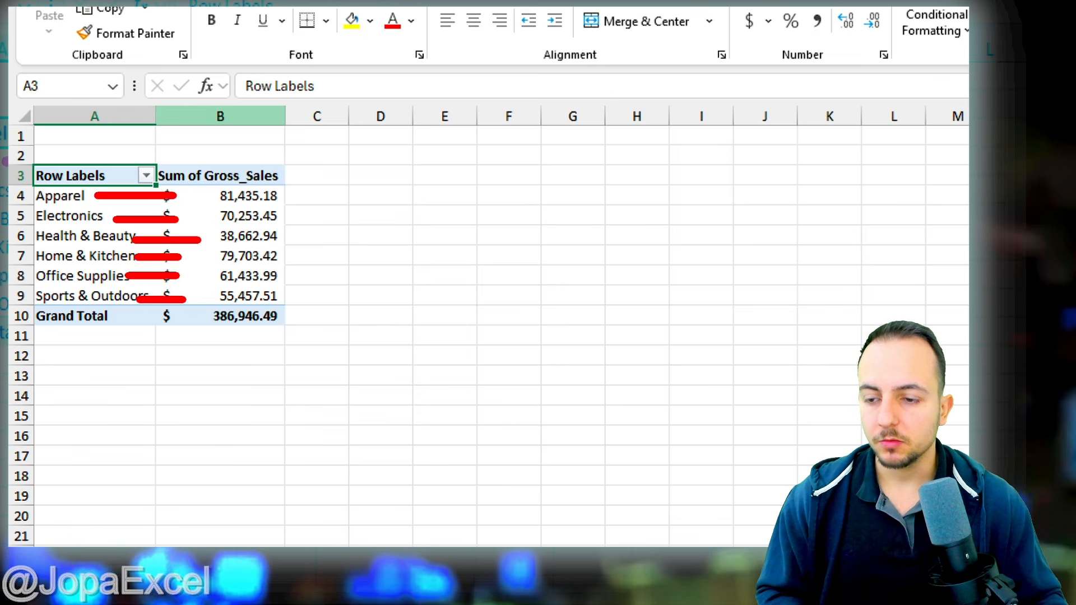
key("ctrl+z")
key("ctrl+z")
key("ctrl+z")
key("ctrl+z")
key("ctrl+z")
key("ctrl+z")
left_click_drag(89, 195, 124, 188)
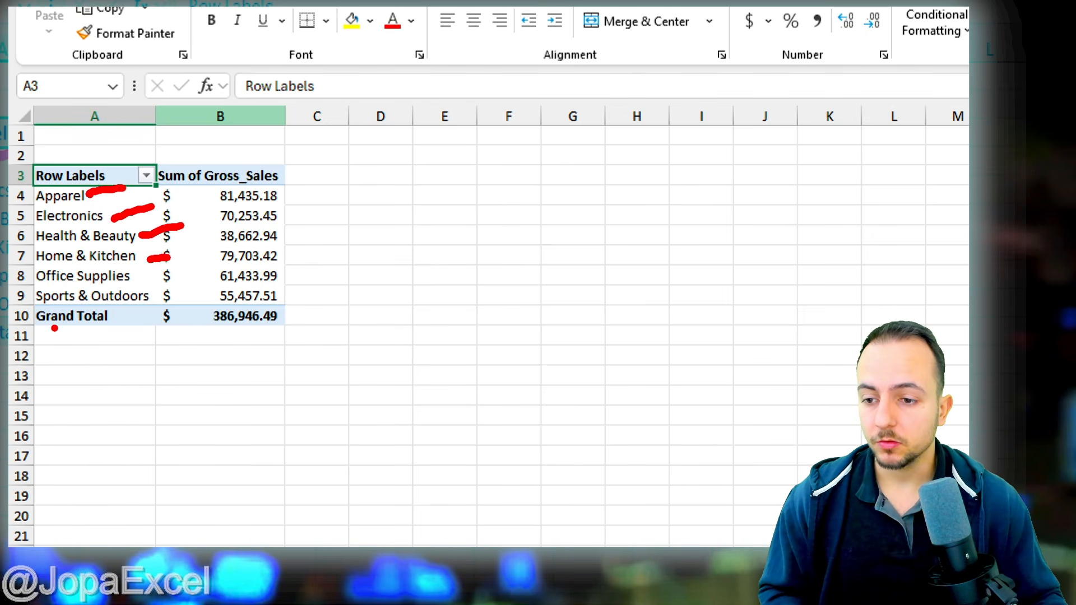
key("Escape")
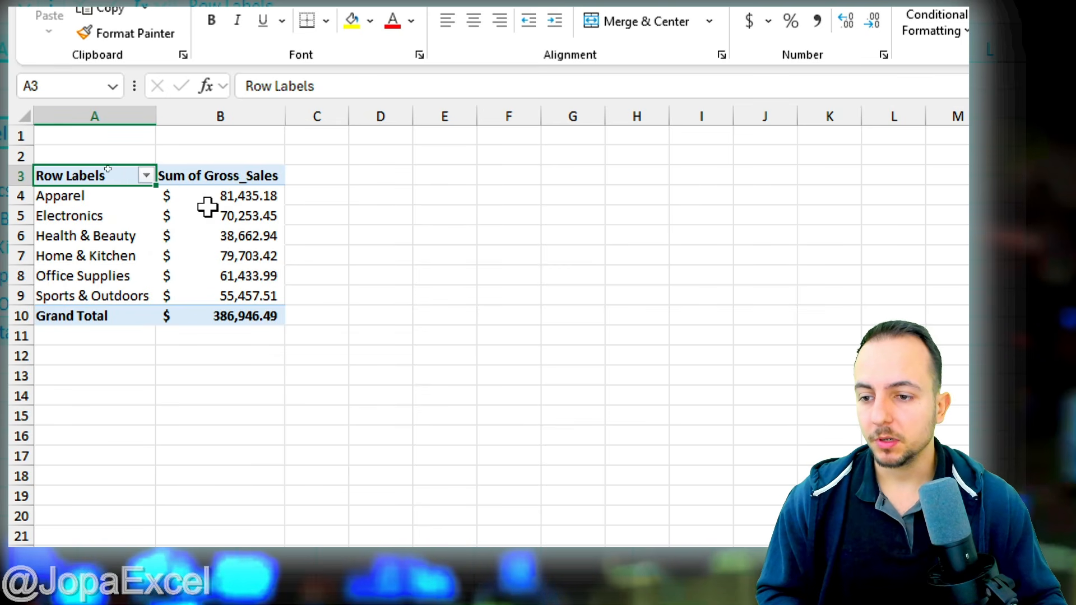
left_click_drag(140, 216, 236, 217)
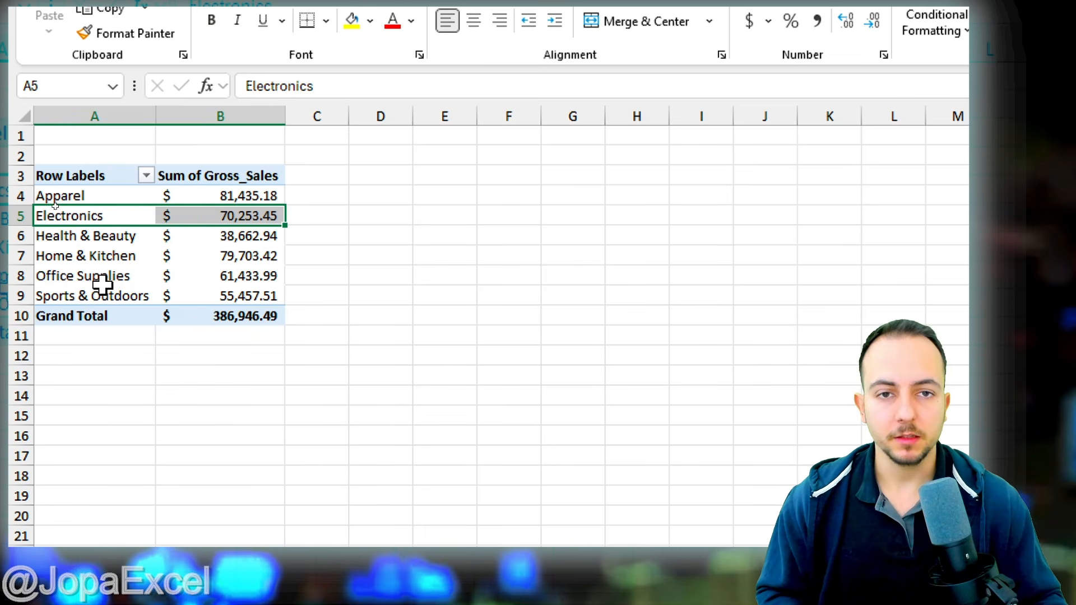
left_click(128, 176)
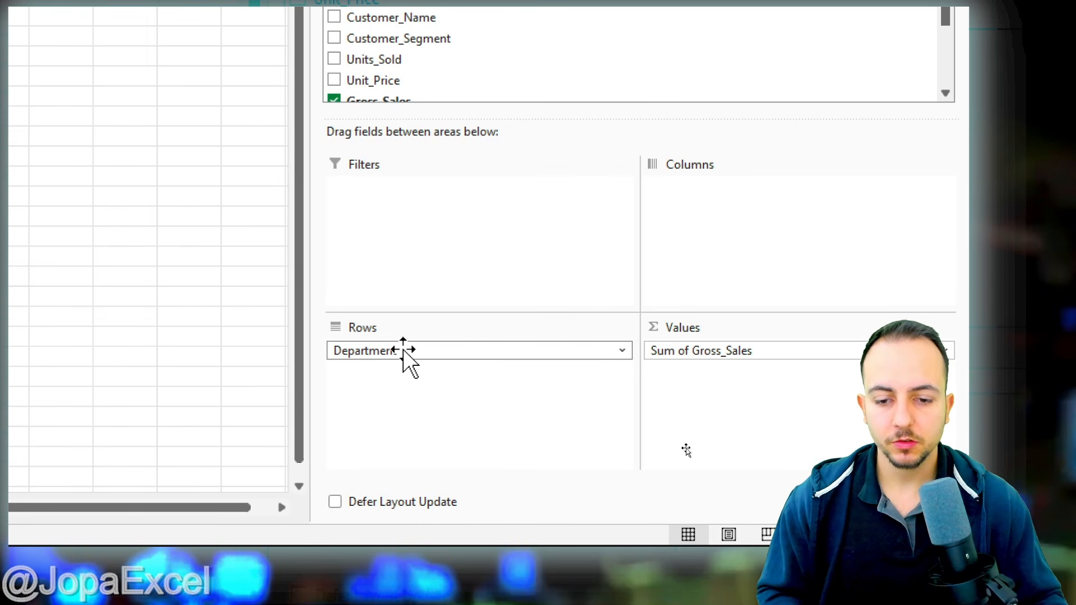
Step: Move the Department field from the Rows area to the Columns area and examine the horizontal layout
left_click_drag(404, 355, 762, 217)
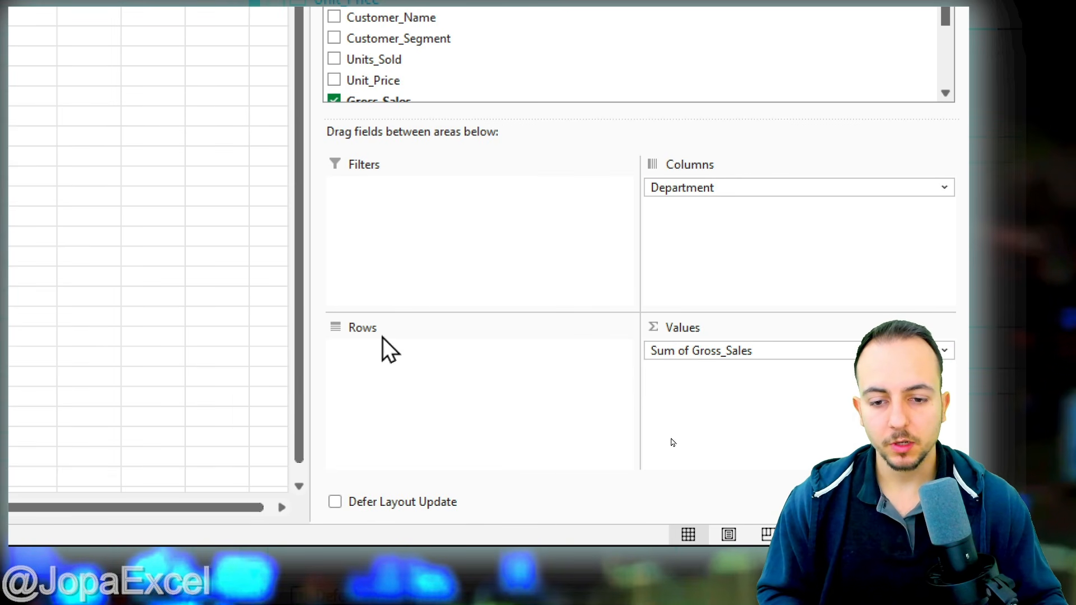
left_click_drag(328, 352, 334, 267)
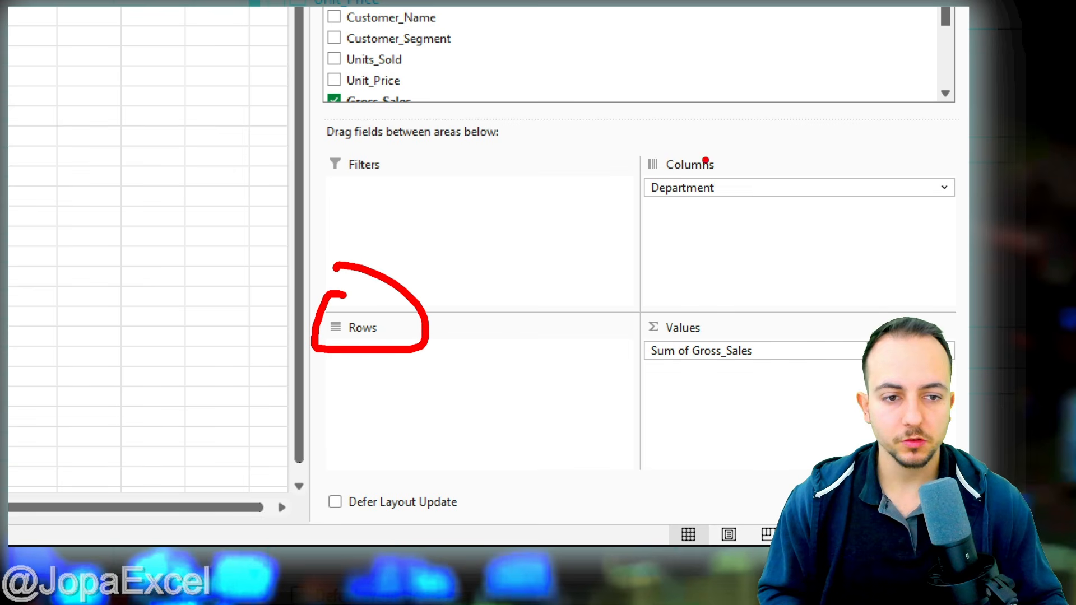
left_click_drag(666, 135, 622, 110)
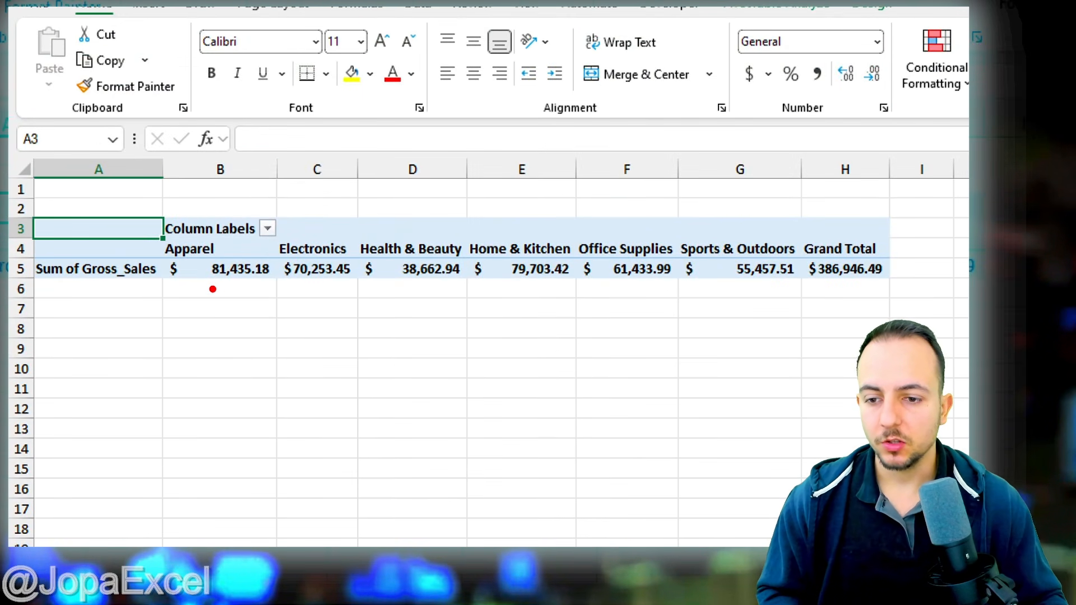
left_click_drag(306, 300, 343, 205)
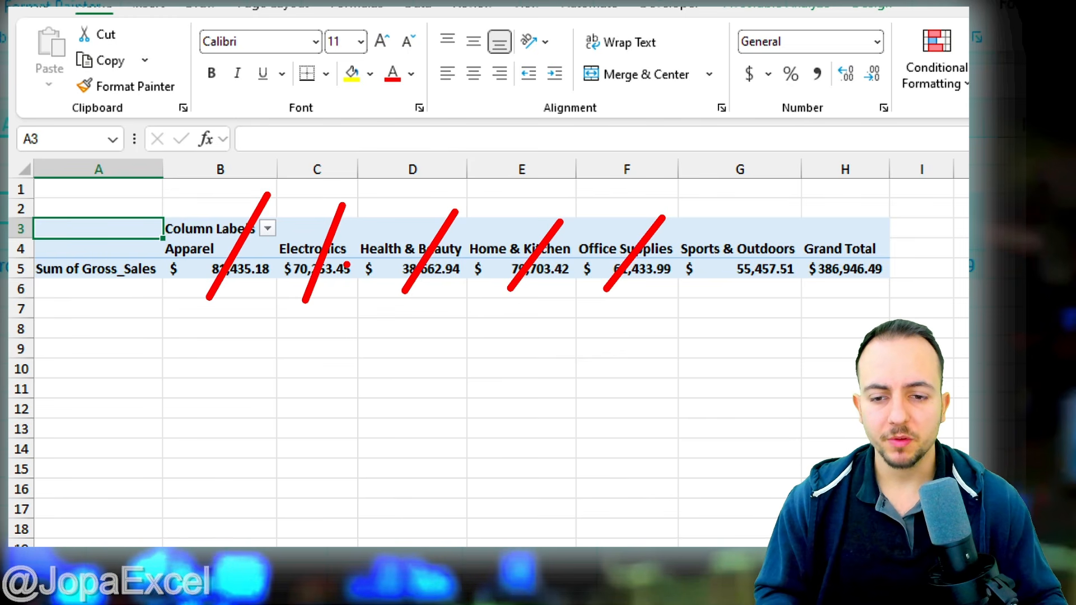
key("Escape")
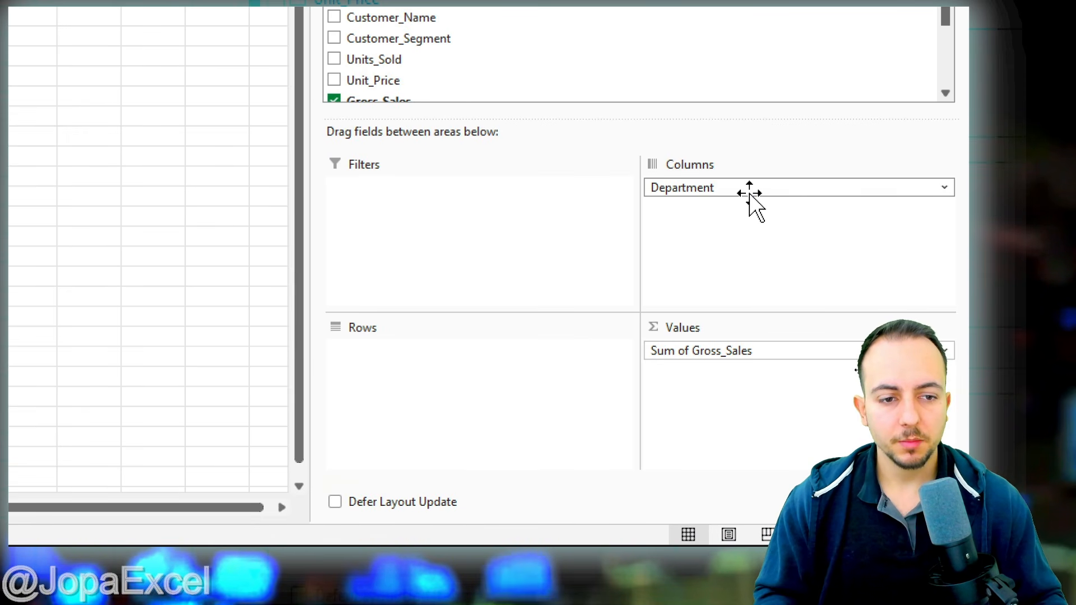
Step: Move the Department field to the Filters area and filter the PivotTable to Sports & Outdoors
left_click_drag(750, 202, 416, 210)
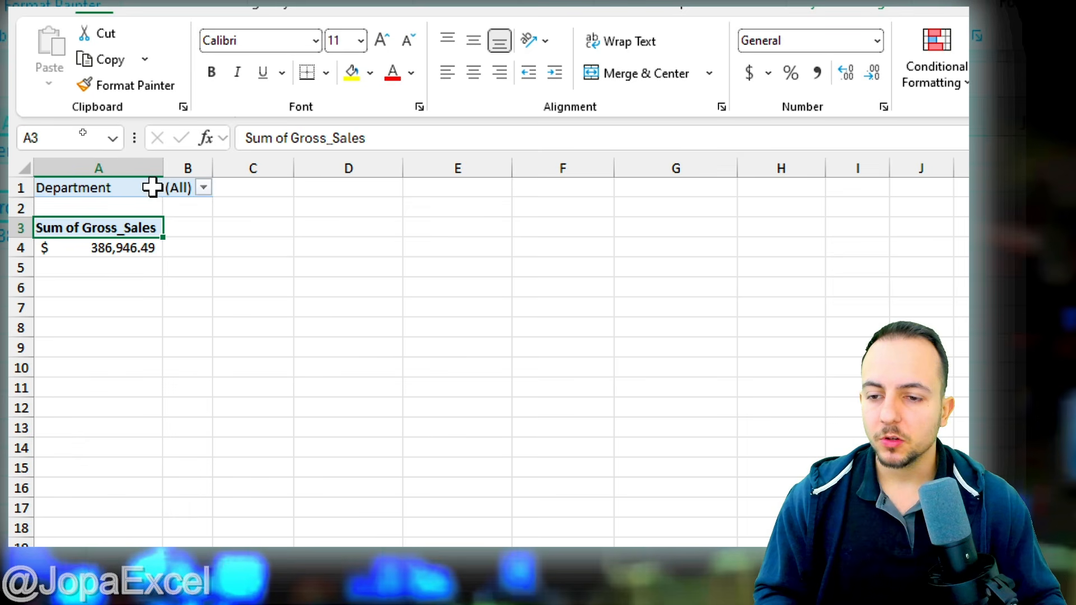
left_click(203, 193)
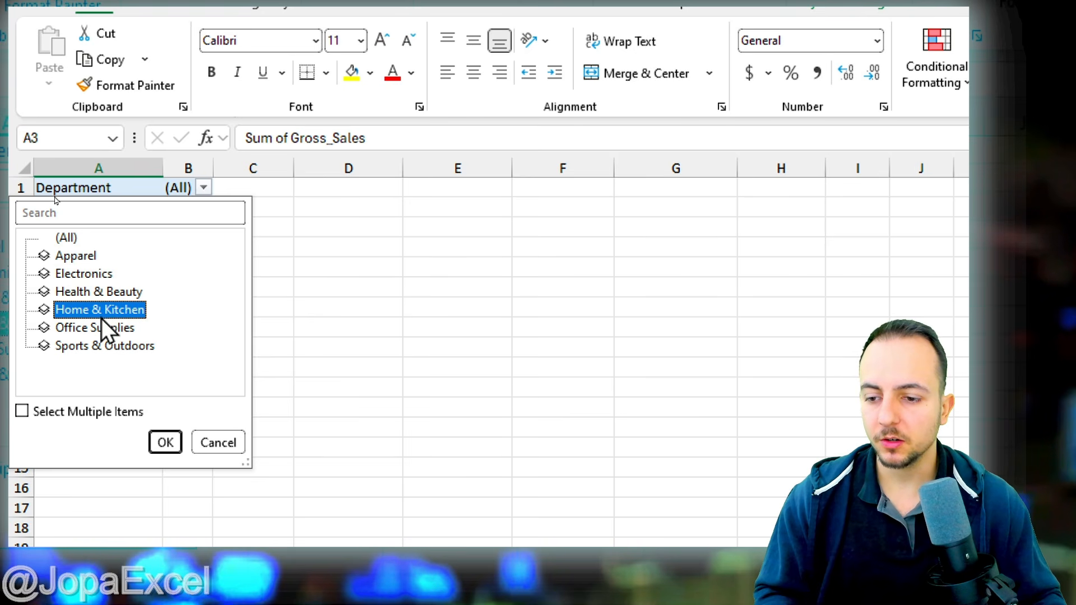
left_click(101, 350)
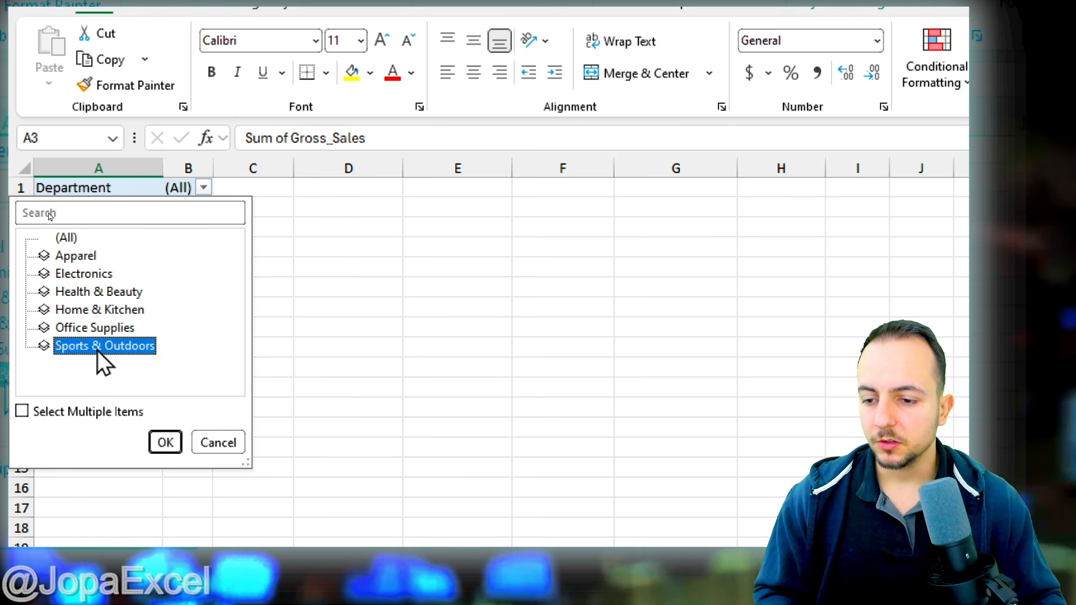
left_click(161, 443)
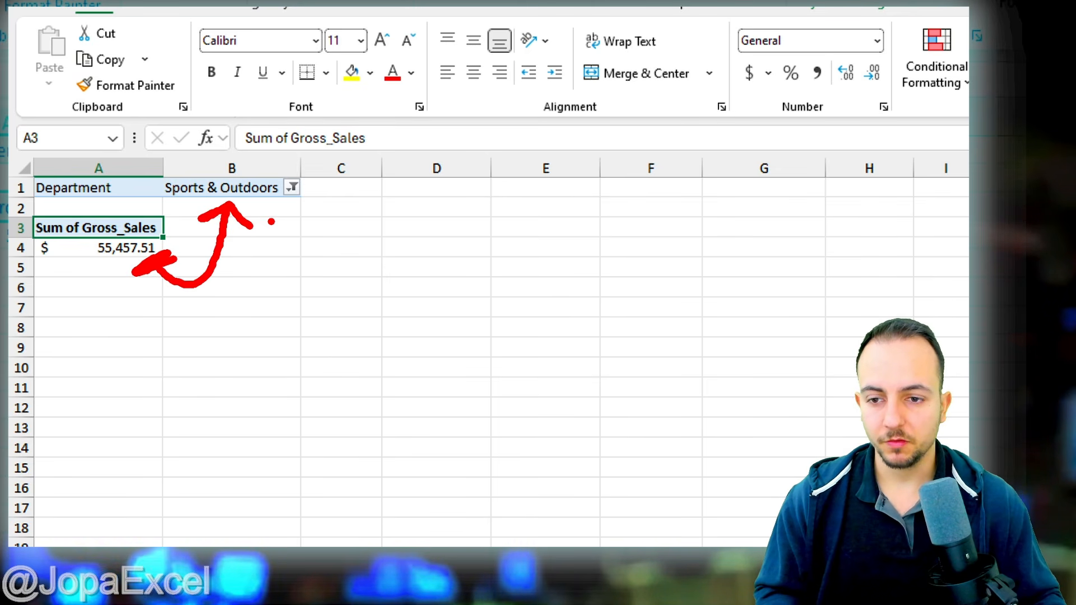
key("Escape")
Step: Switch the PivotTable's Department filter to Electronics and check its gross sales
left_click(291, 187)
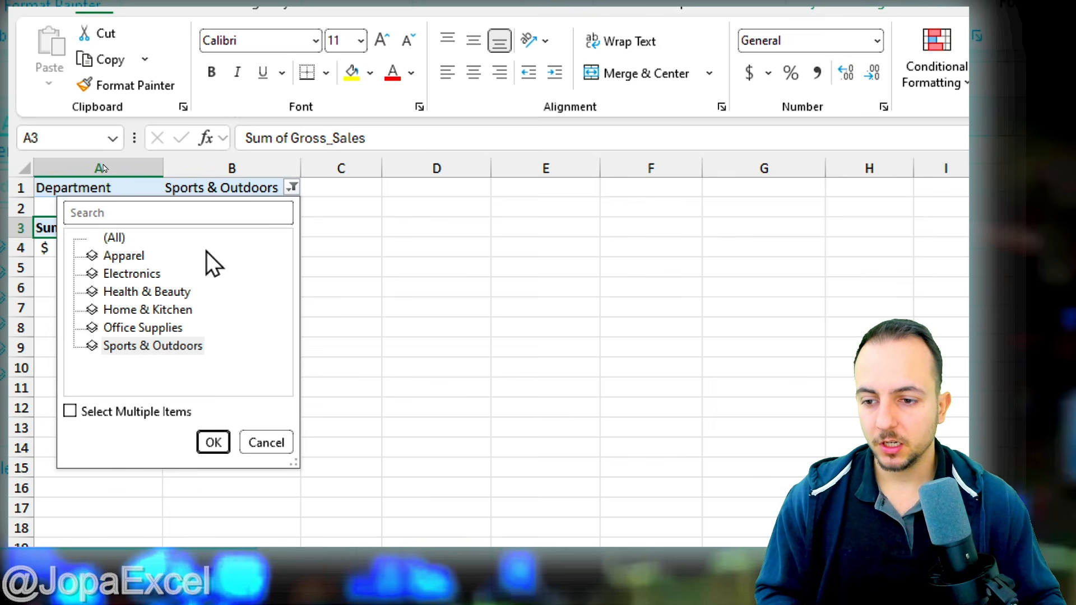
left_click(134, 275)
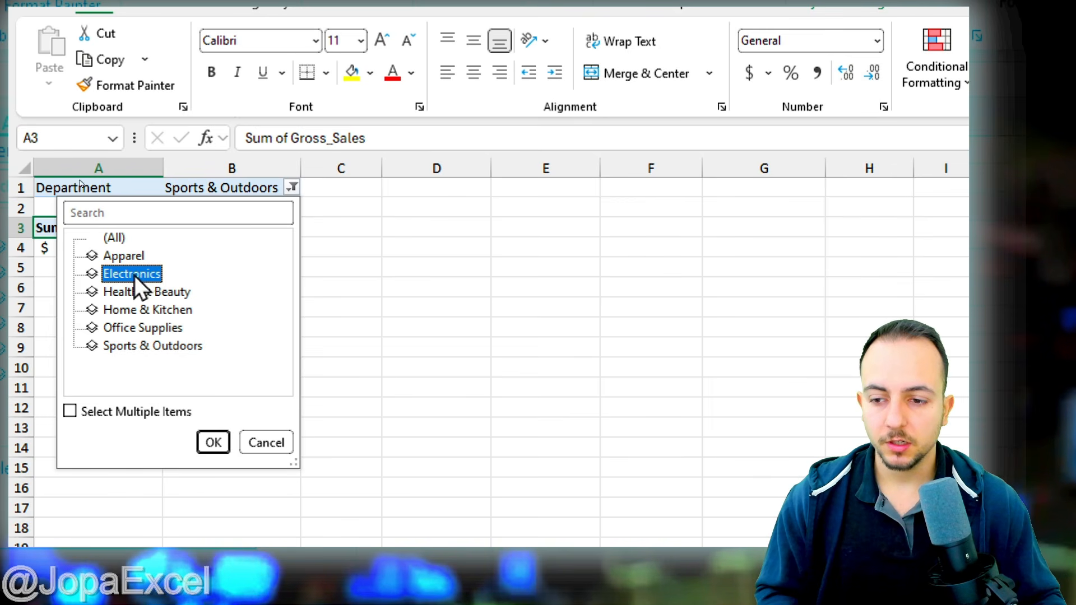
left_click(210, 443)
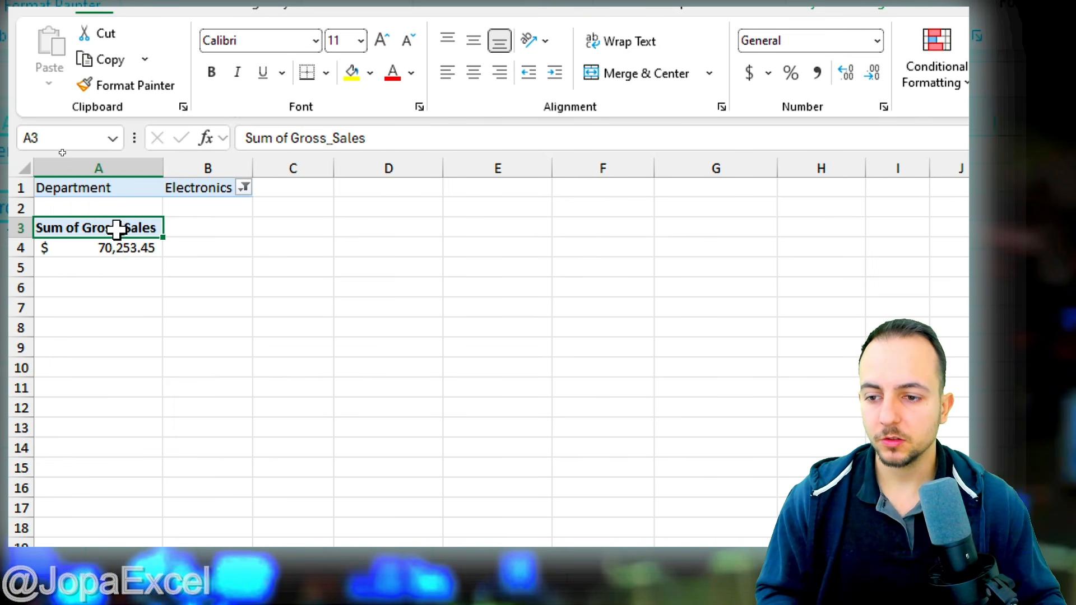
left_click_drag(116, 229, 120, 271)
Step: Reset the PivotTable's Department filter to (All) and check the overall gross sales
left_click(245, 188)
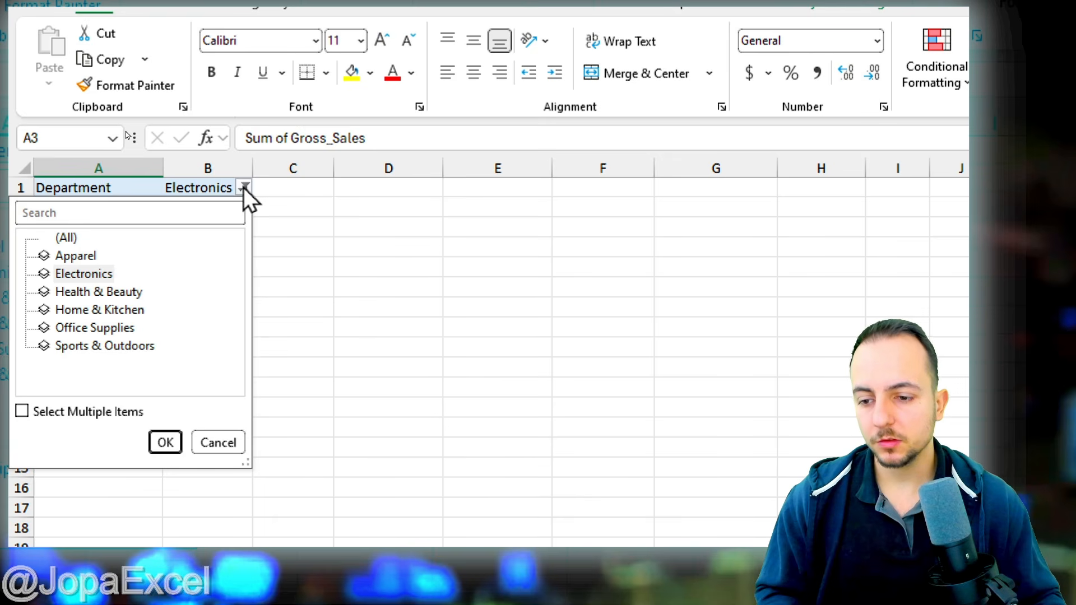
left_click(65, 240)
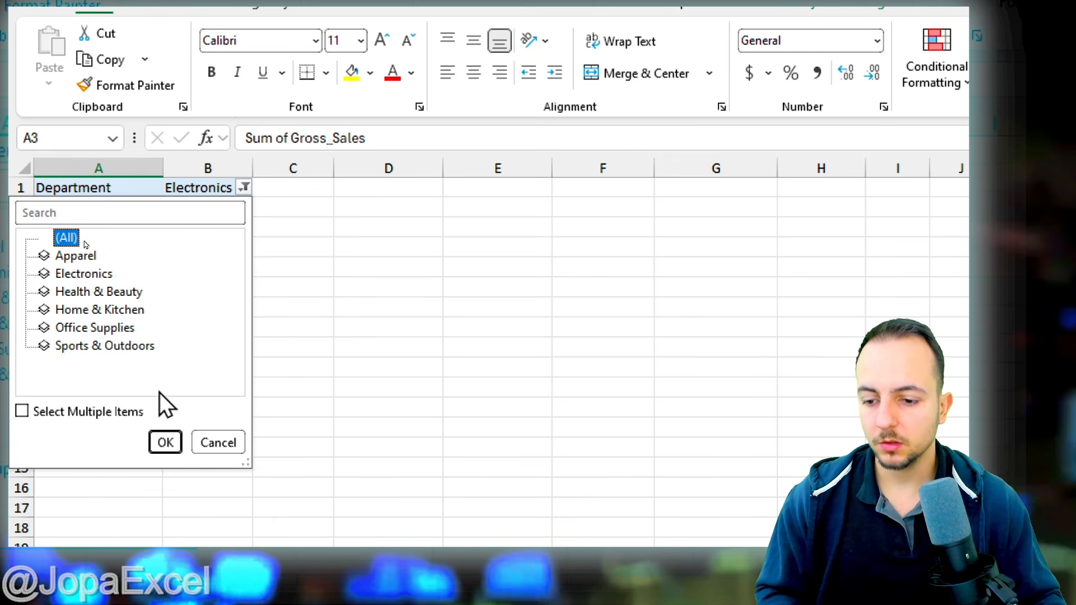
left_click(165, 442)
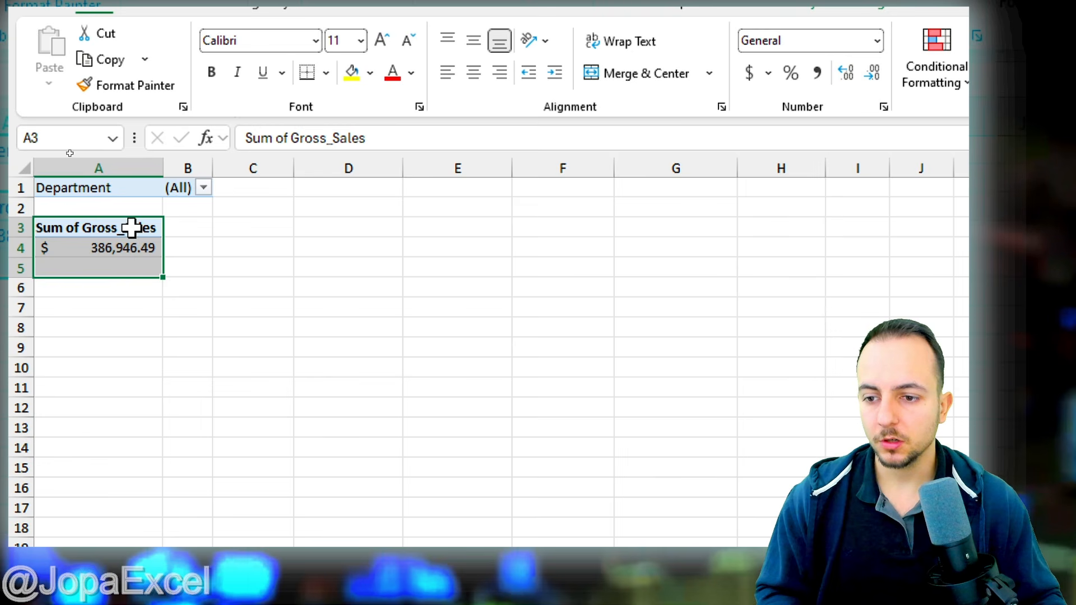
left_click_drag(131, 227, 130, 256)
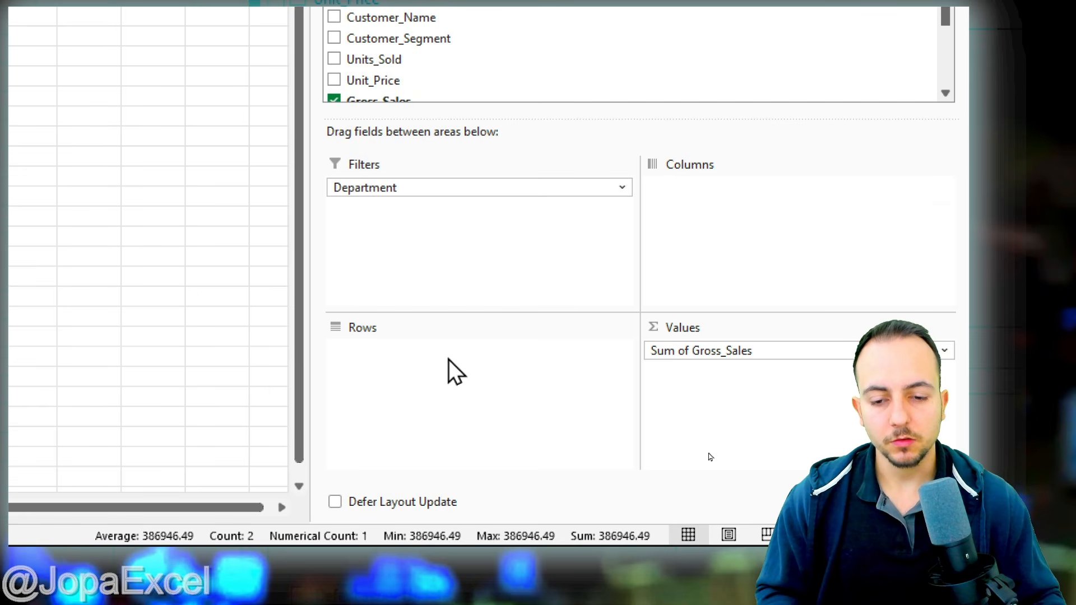
Step: Examine the Values area holding Sum of Gross_Sales in the PivotTable's field layout
key("ctrl+2")
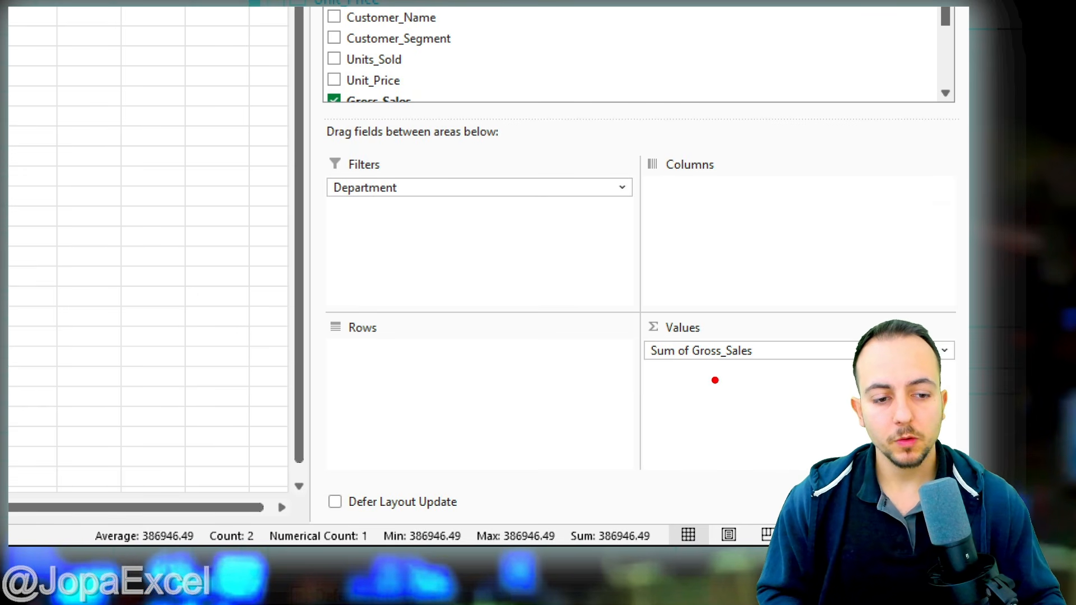
mouse_move(699, 305)
left_mouse_down()
mouse_move(781, 380)
mouse_move(690, 310)
mouse_move(747, 211)
left_mouse_up()
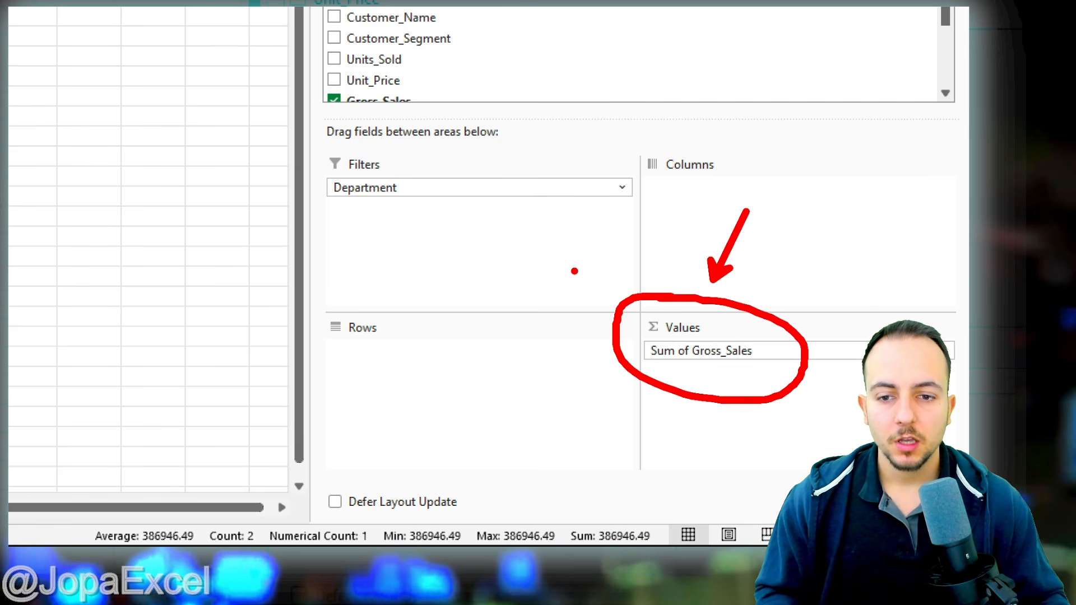
Step: Examine the Filters, Columns and Rows areas in the PivotTable's field layout
key("Escape")
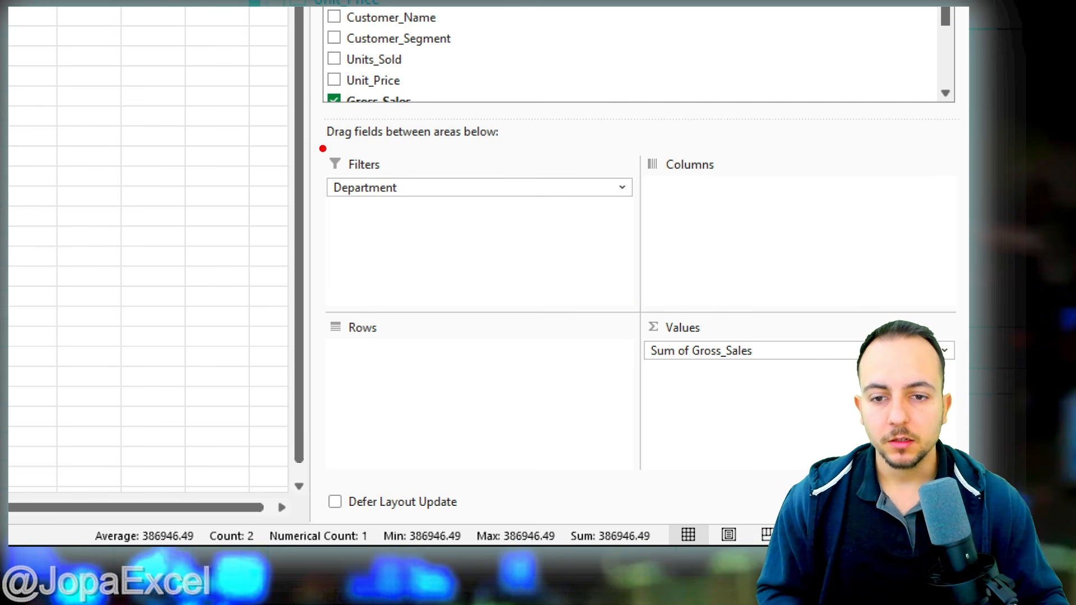
left_click_drag(309, 140, 433, 218)
left_click_drag(631, 135, 771, 224)
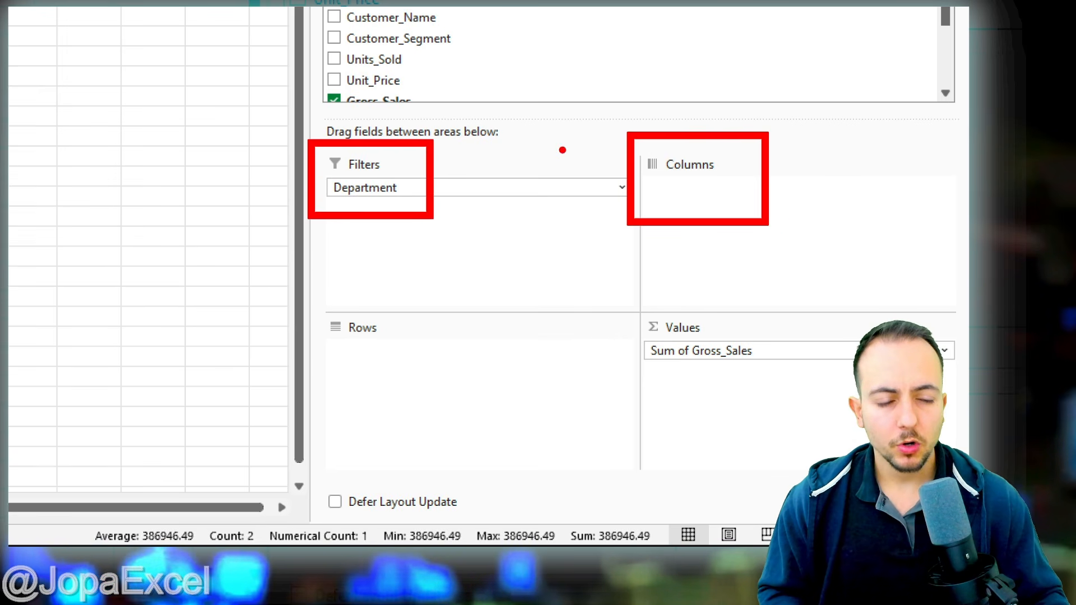
key("ctrl+z")
left_click_drag(626, 128, 783, 237)
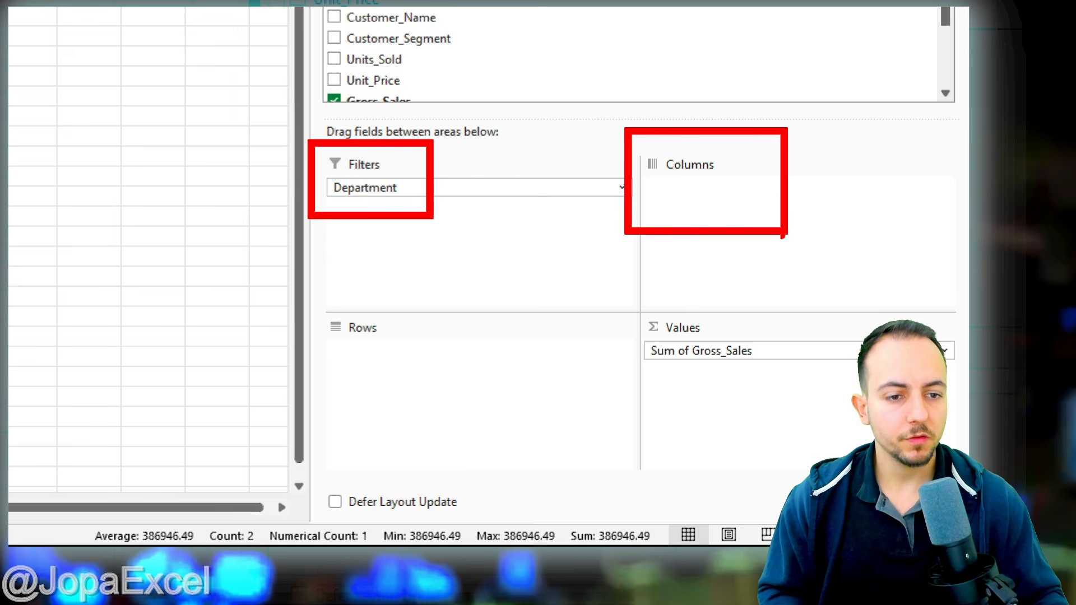
left_click_drag(301, 284, 436, 367)
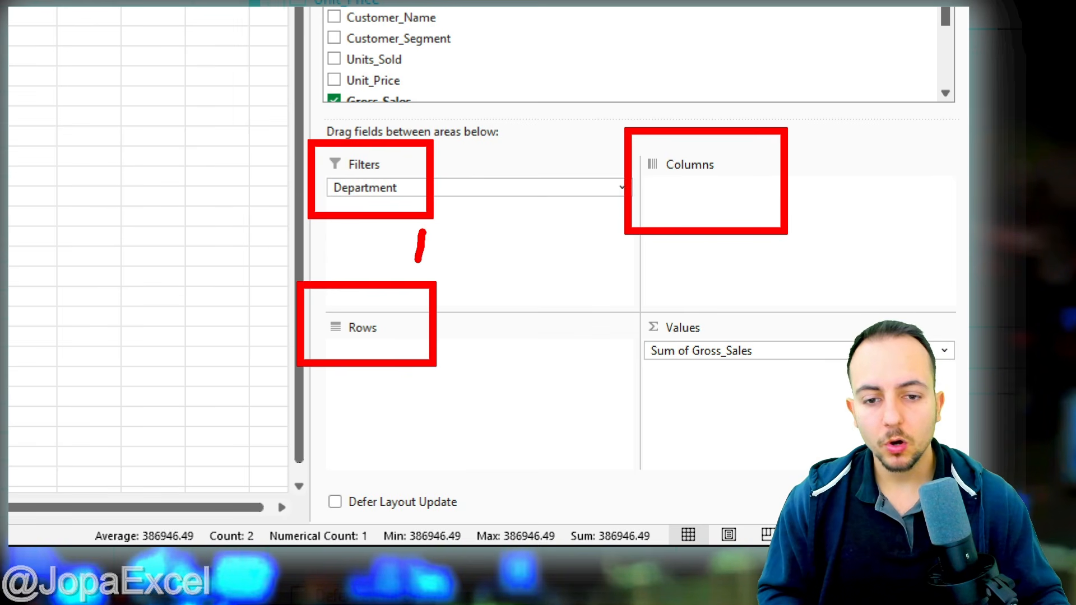
key("Escape")
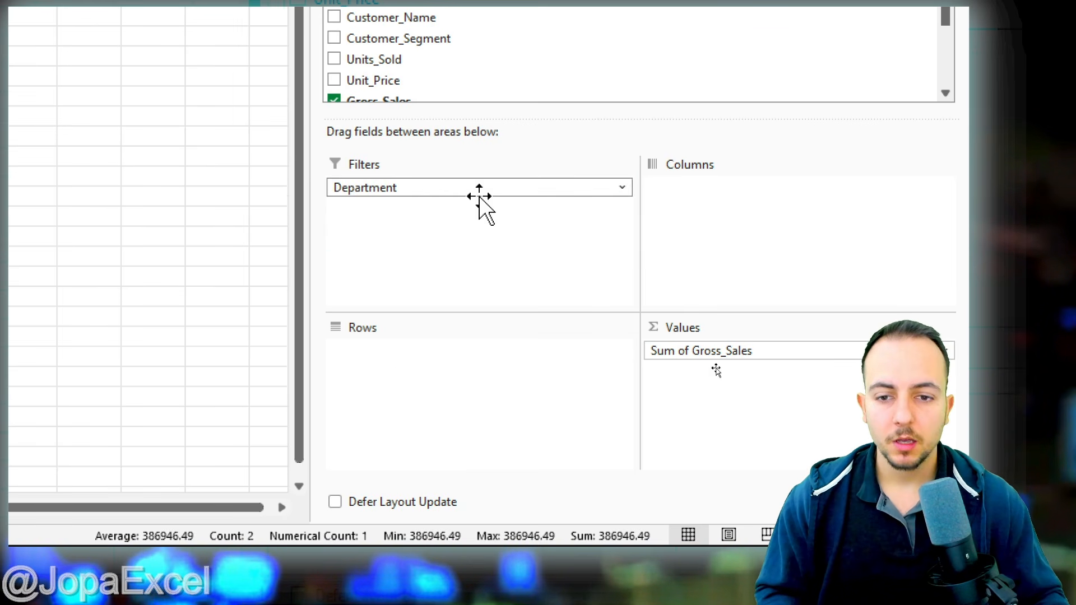
Step: Move the Department field to Rows to check gross sales by department, and remove the field from the PivotTable
mouse_move(367, 188)
left_mouse_down()
mouse_move(413, 192)
mouse_move(473, 308)
mouse_move(457, 358)
left_mouse_up()
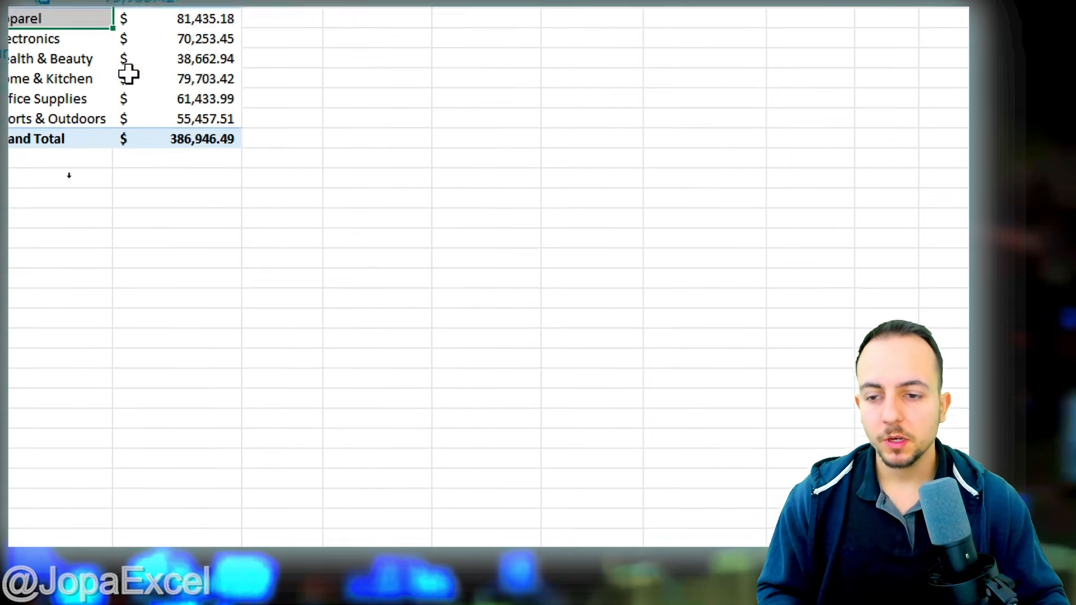
left_click(101, 185)
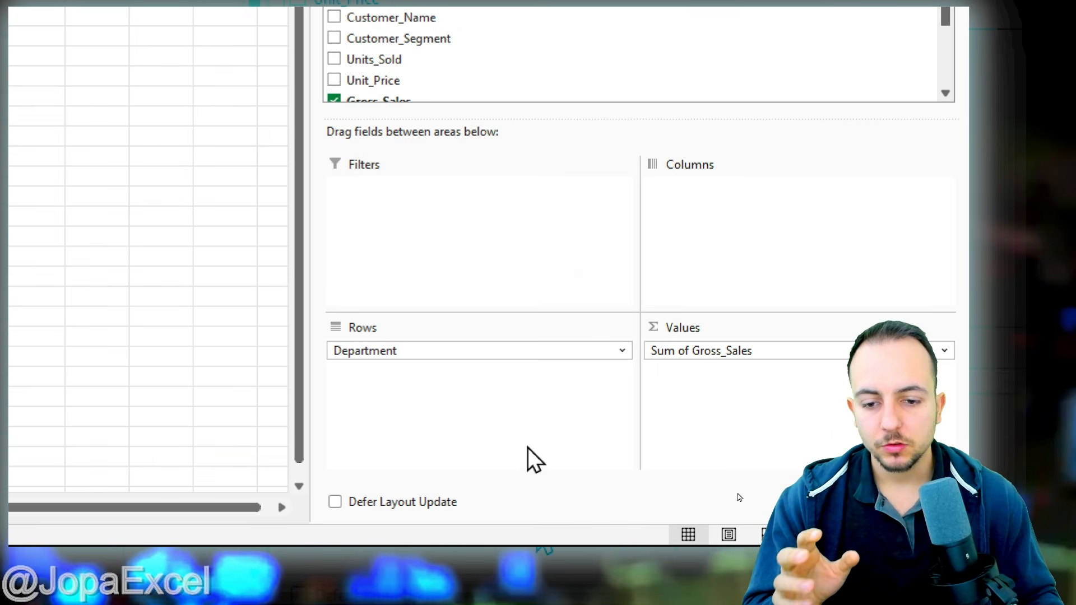
left_click(395, 352)
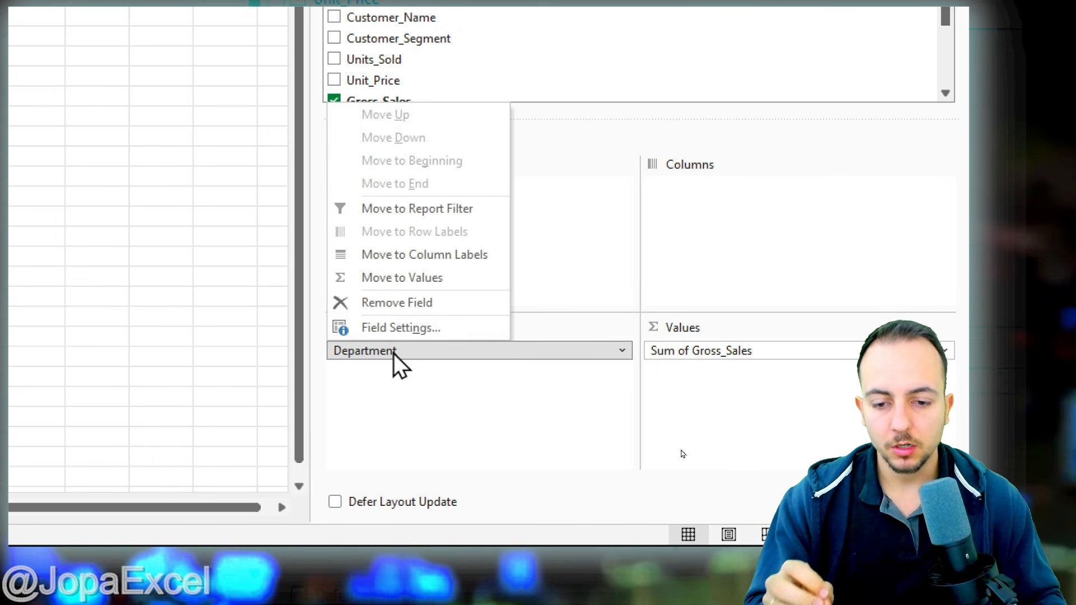
left_click(439, 308)
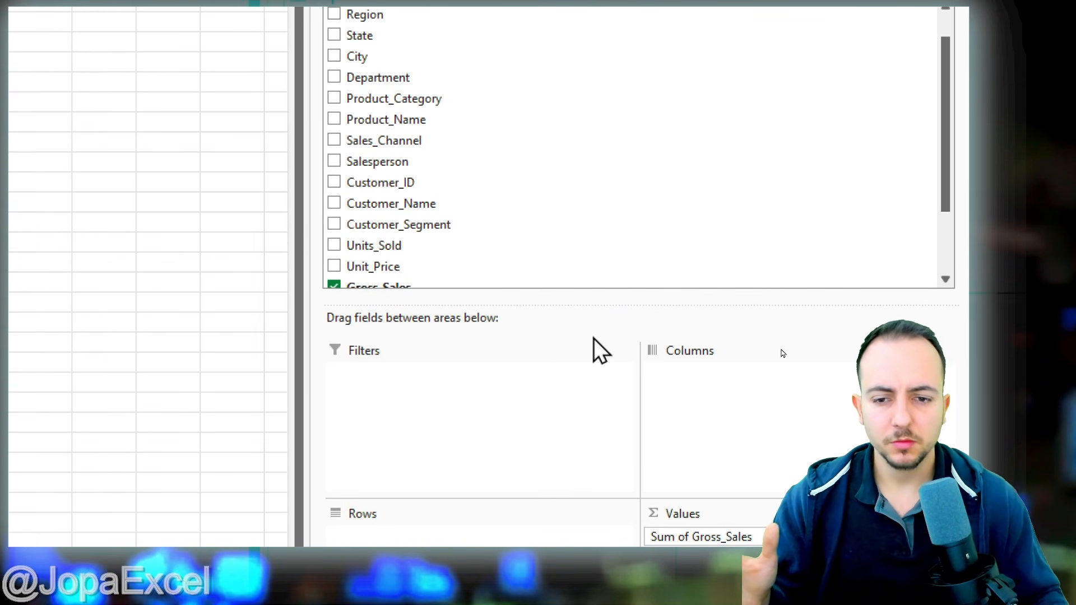
Step: Add the Units_Sold field and a second Gross_Sales field to the PivotTable's Values area
scroll(543, 199, "down", 1)
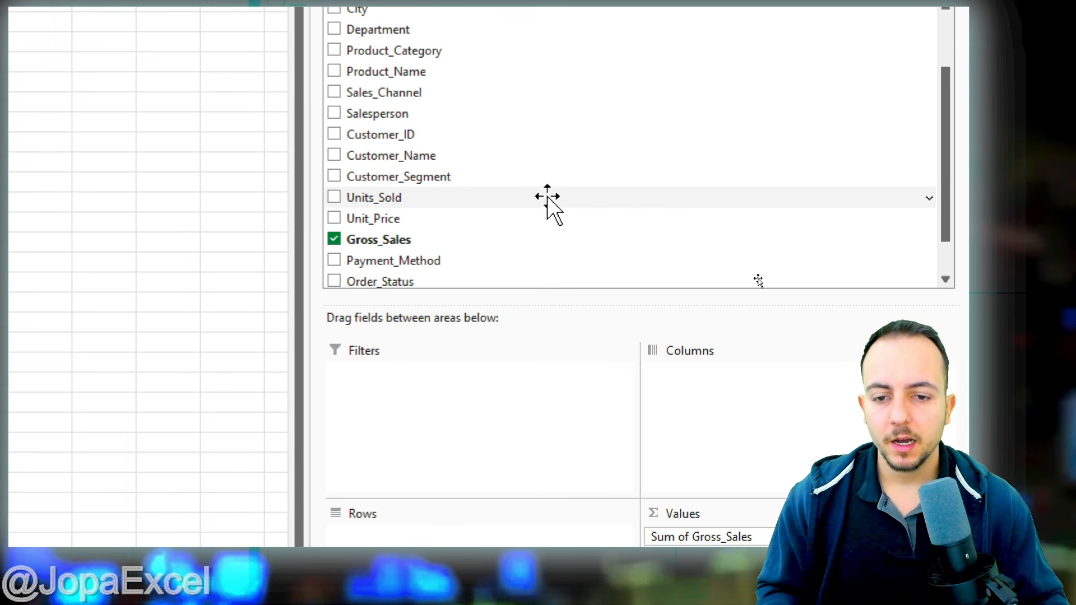
scroll(548, 196, "down", 1)
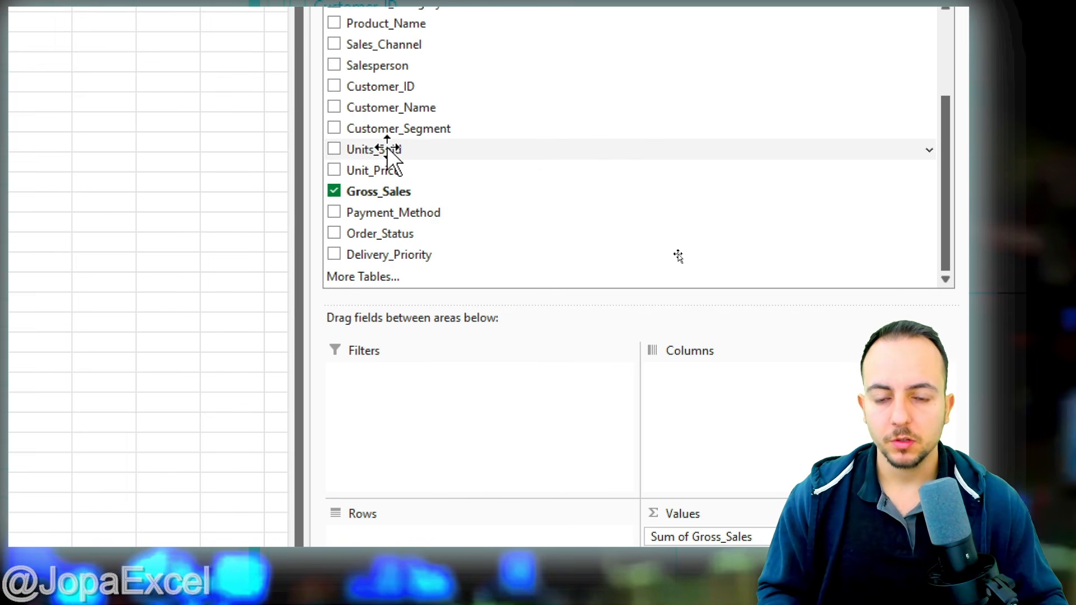
left_click_drag(391, 150, 754, 429)
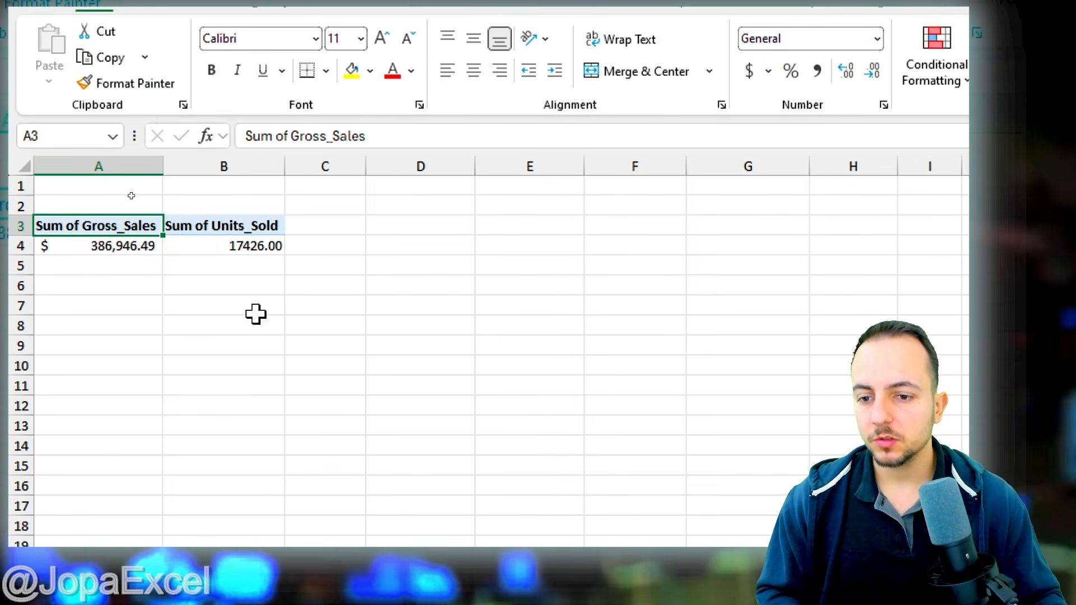
left_click_drag(218, 267, 283, 266)
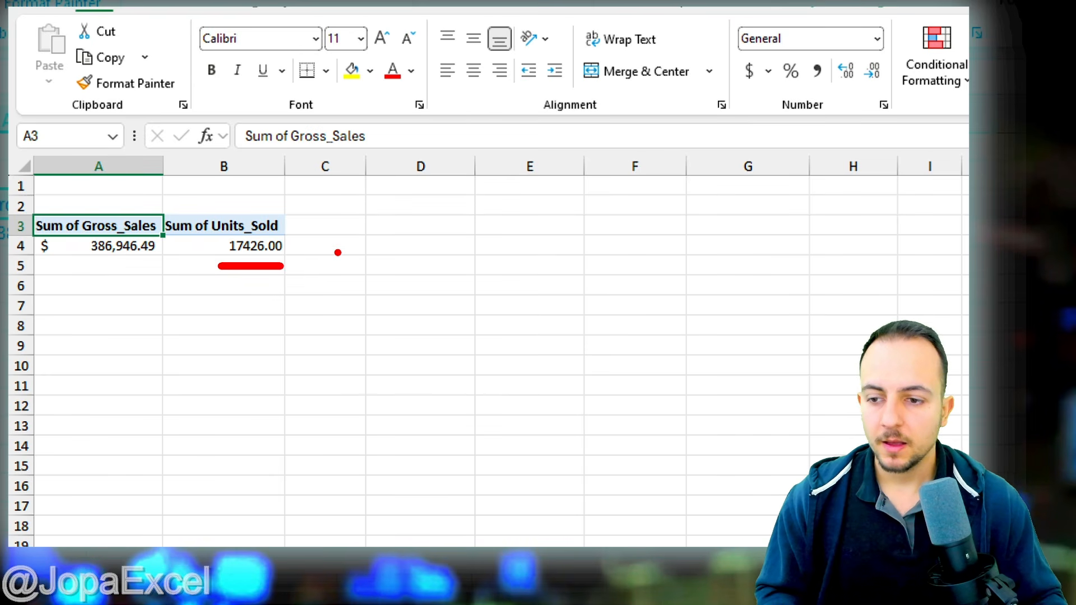
key("Escape")
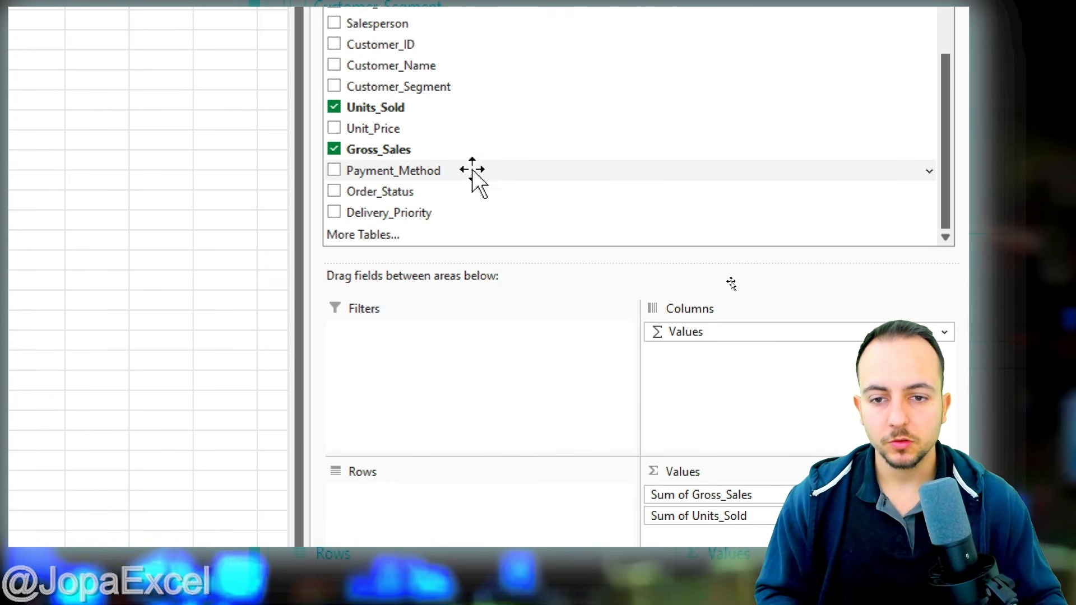
left_click_drag(396, 149, 708, 444)
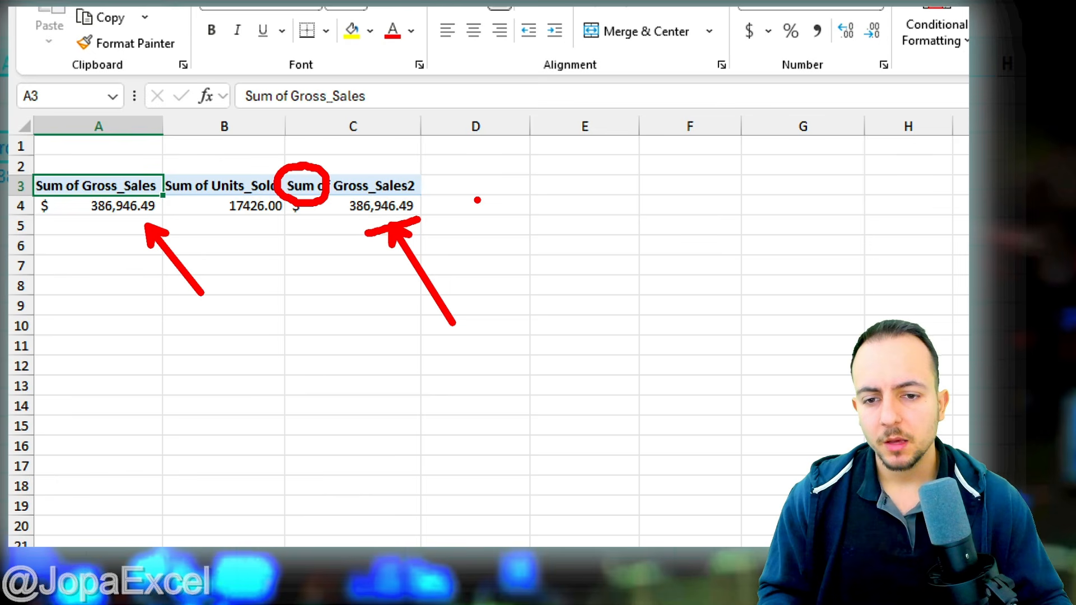
key("Escape")
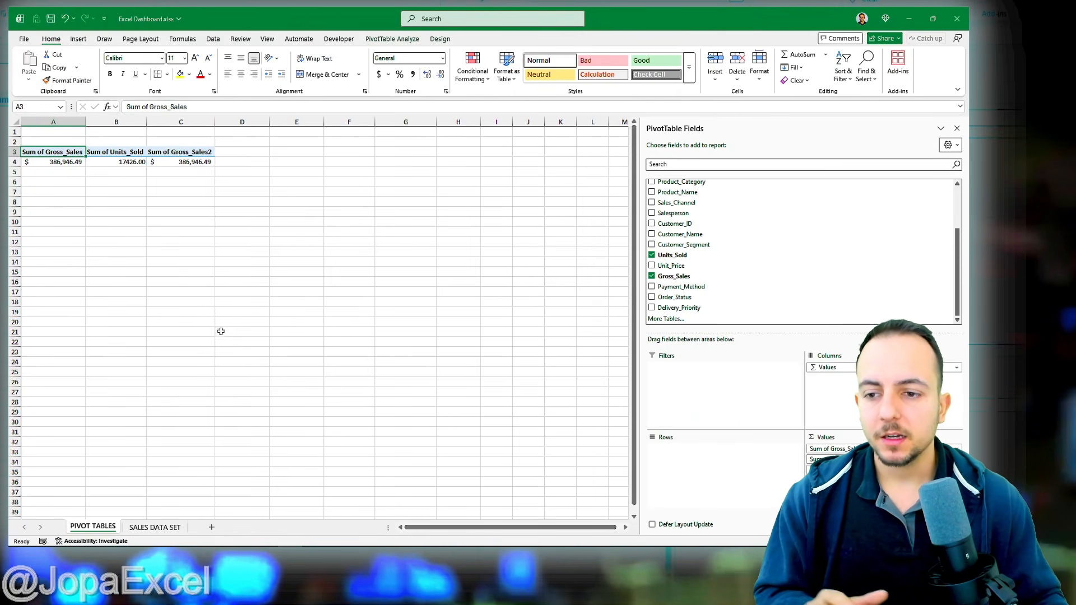
Step: Review the first order's row and the Gross_Sales column on the SALES DATA SET sheet, and return to the PIVOT TABLES sheet
left_click(172, 527)
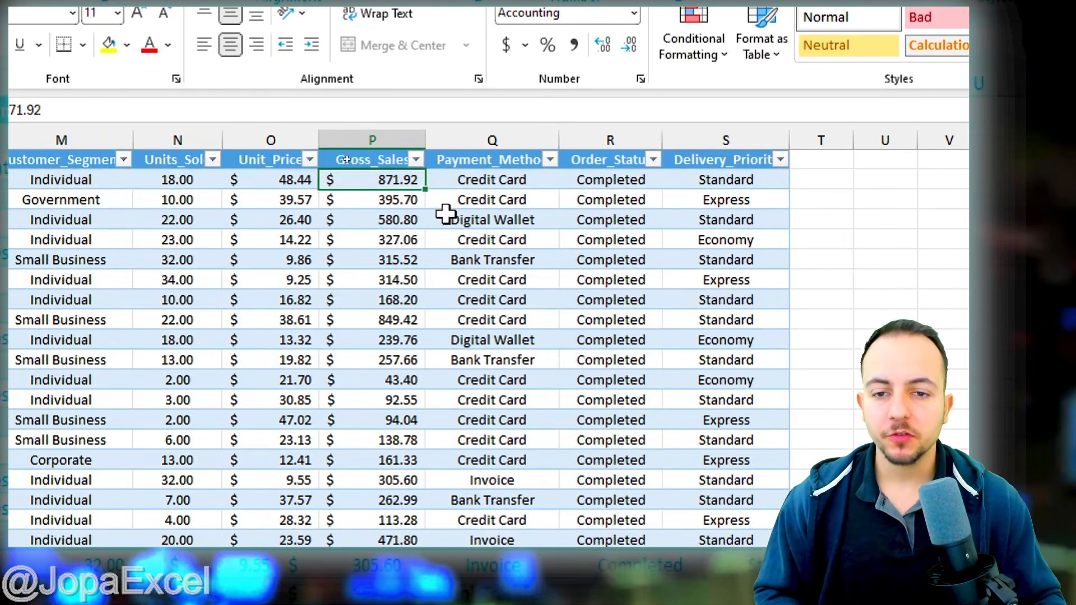
key("shift+space")
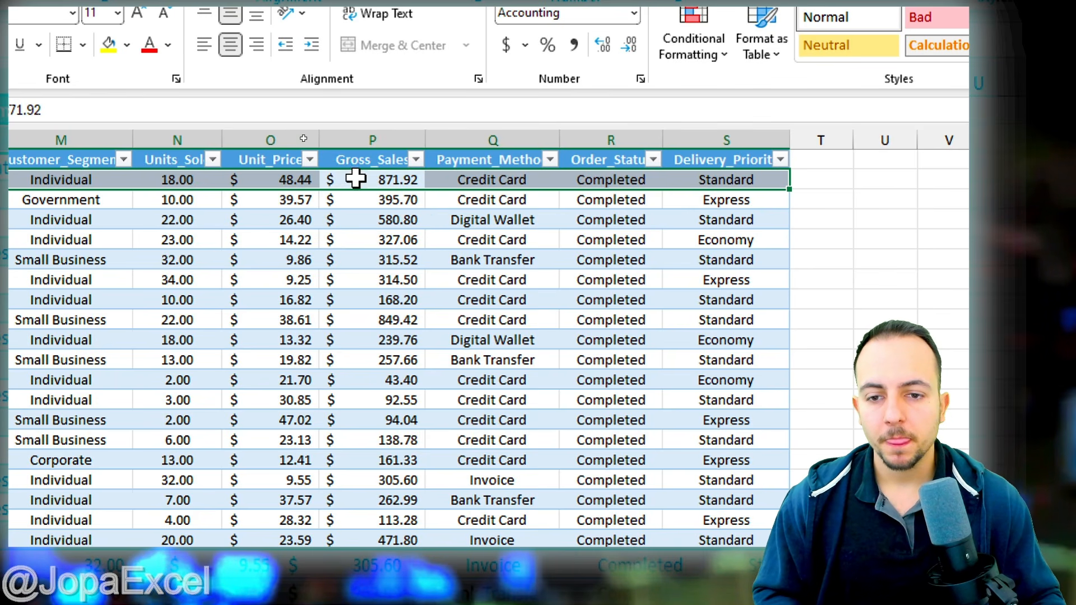
left_click(359, 159)
key("ctrl+Home")
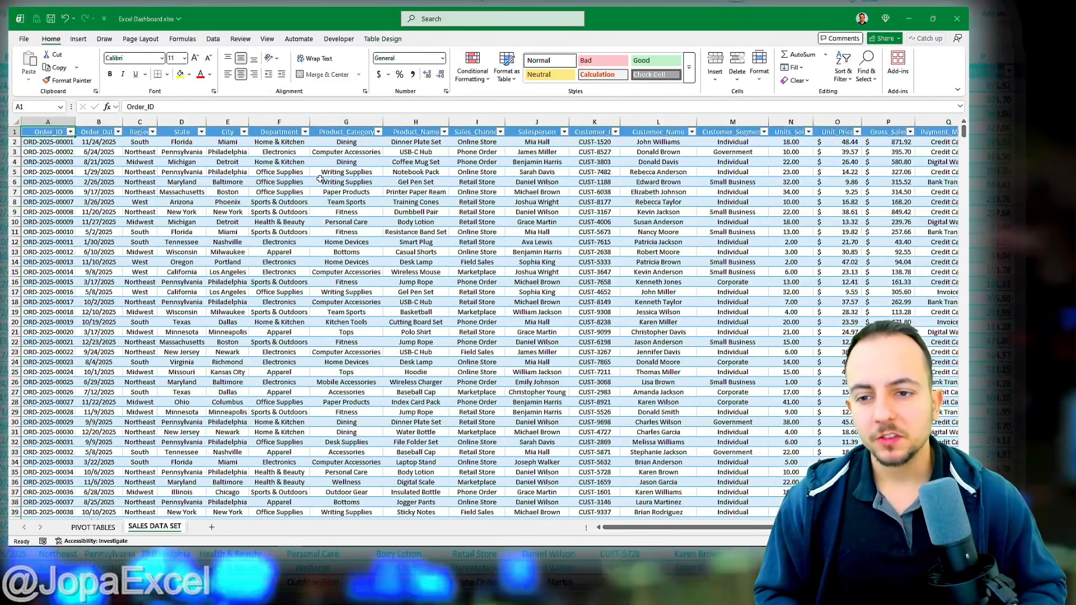
key("ctrl+Page_Up")
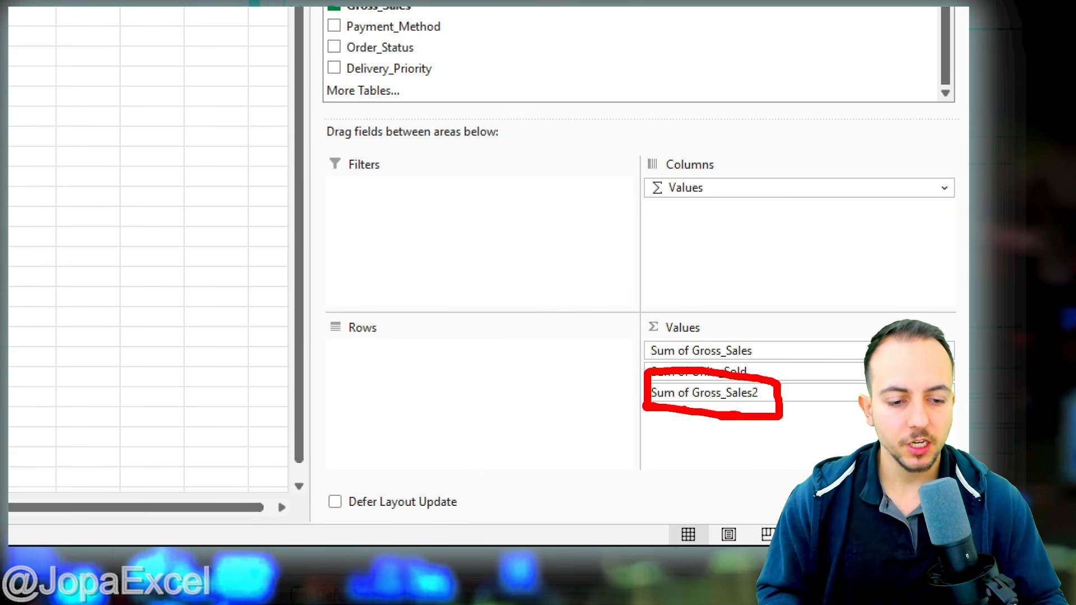
Step: Open the value field settings of Sum of Gross_Sales2 and select Count as its calculation type
left_click(678, 394)
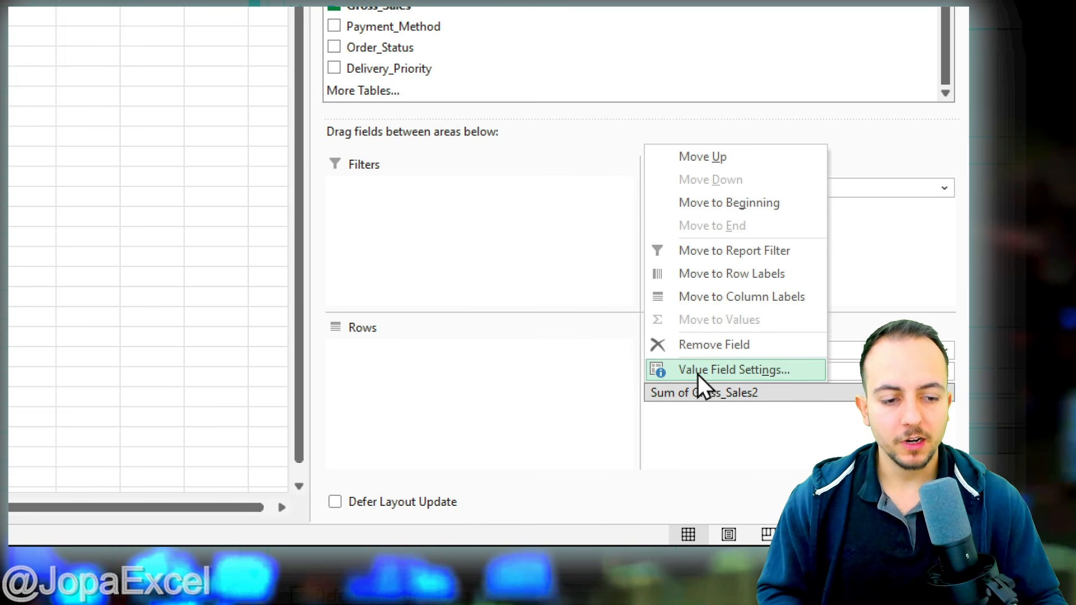
left_click(698, 375)
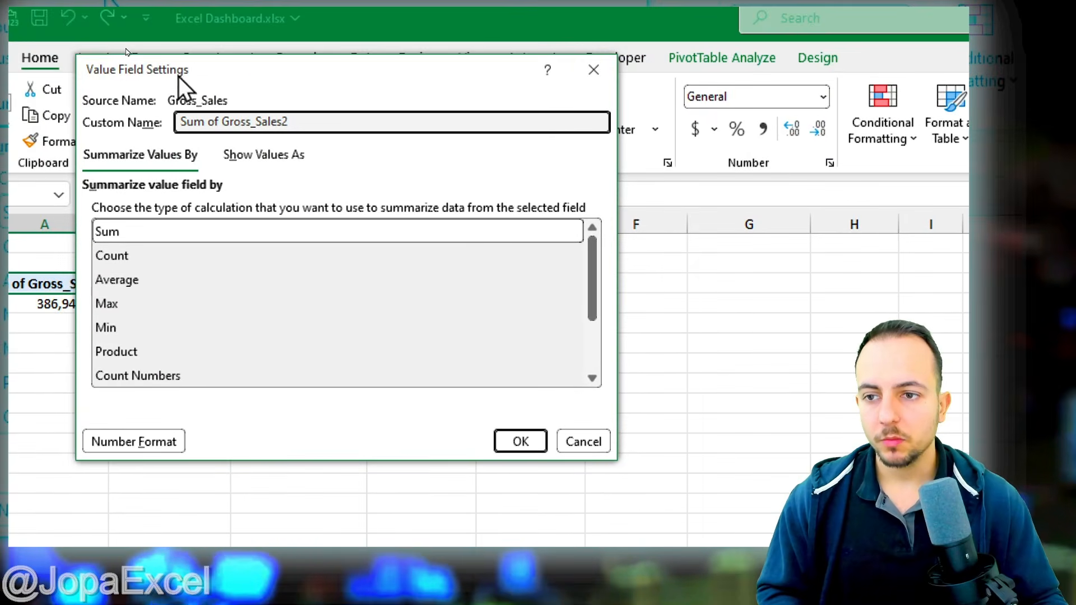
left_click_drag(180, 77, 488, 95)
left_click(429, 259)
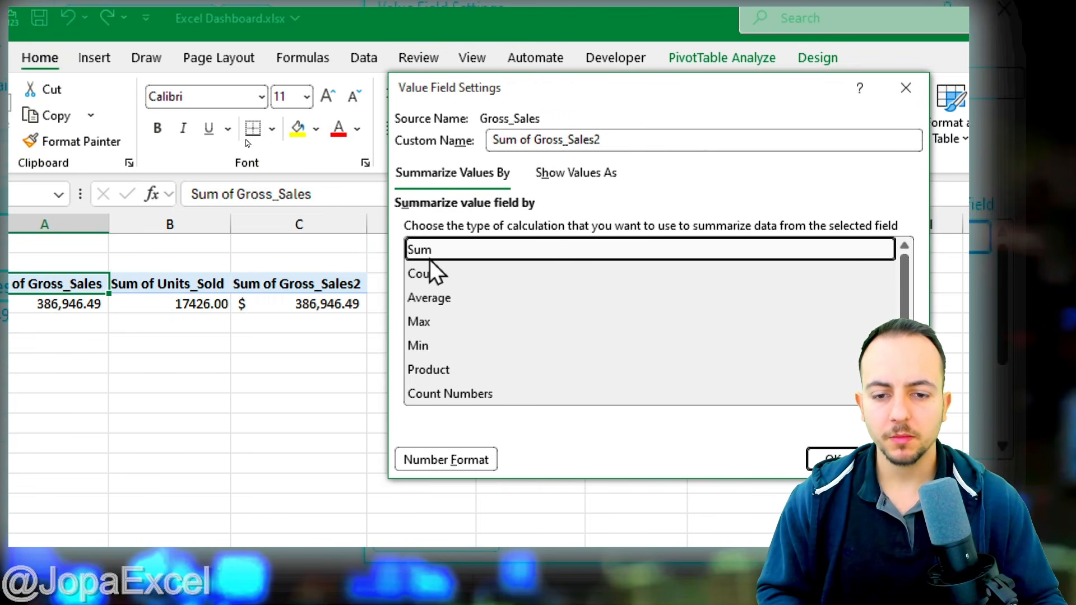
left_click(452, 273)
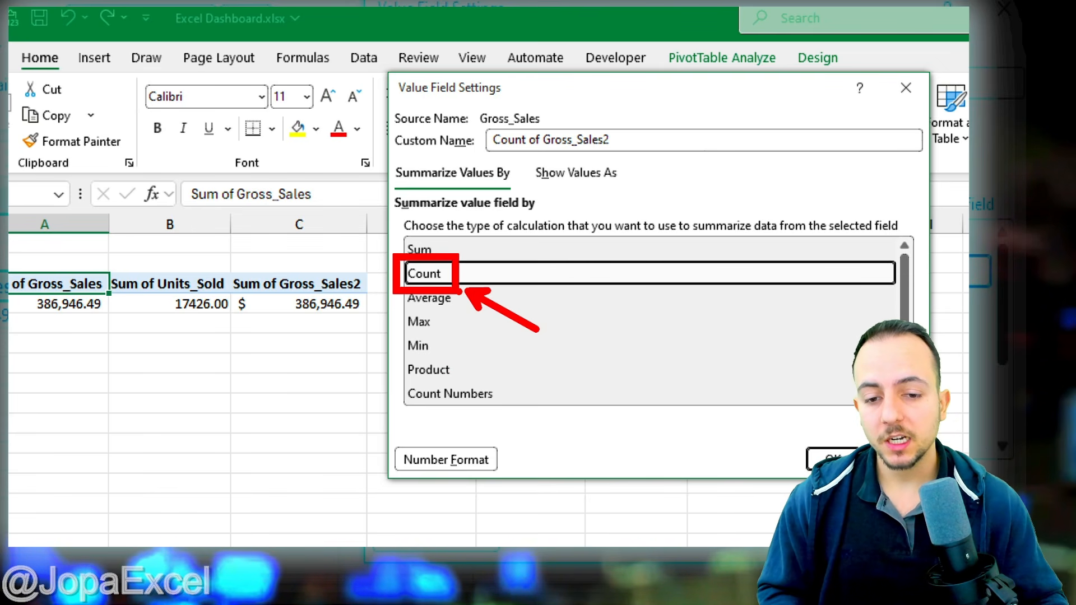
left_click_drag(90, 348, 230, 349)
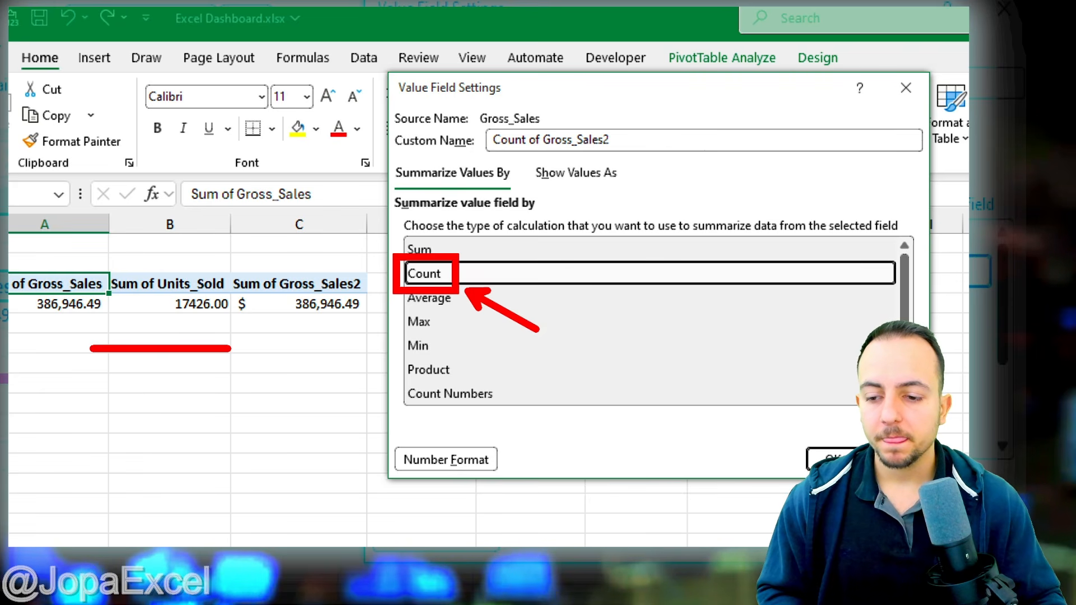
left_click_drag(172, 402, 202, 401)
mouse_move(86, 430)
left_mouse_down()
mouse_move(204, 430)
mouse_move(192, 446)
left_mouse_up()
left_click_drag(97, 475, 191, 476)
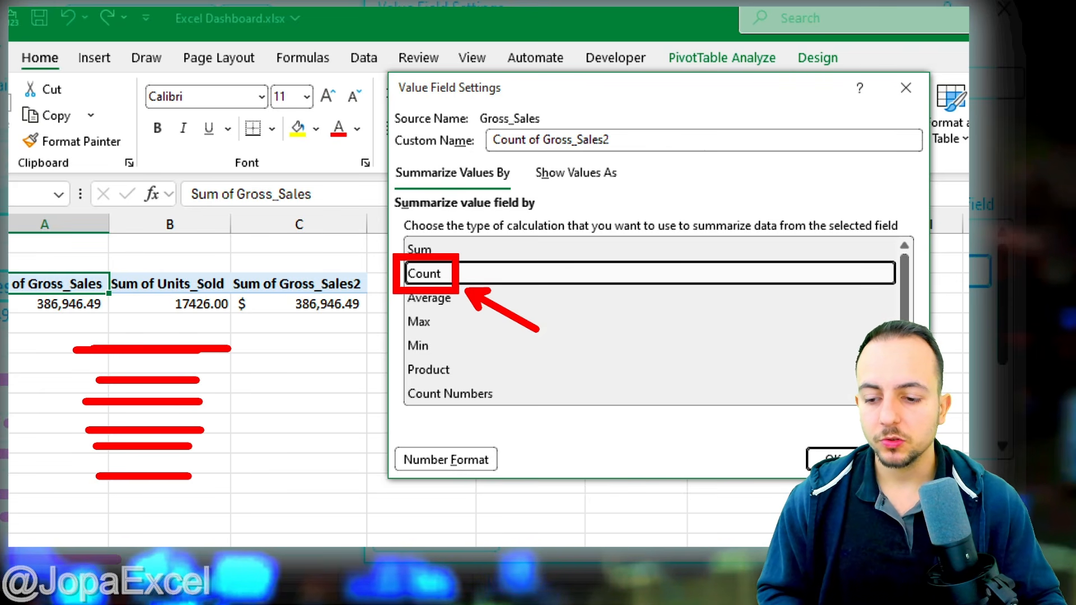
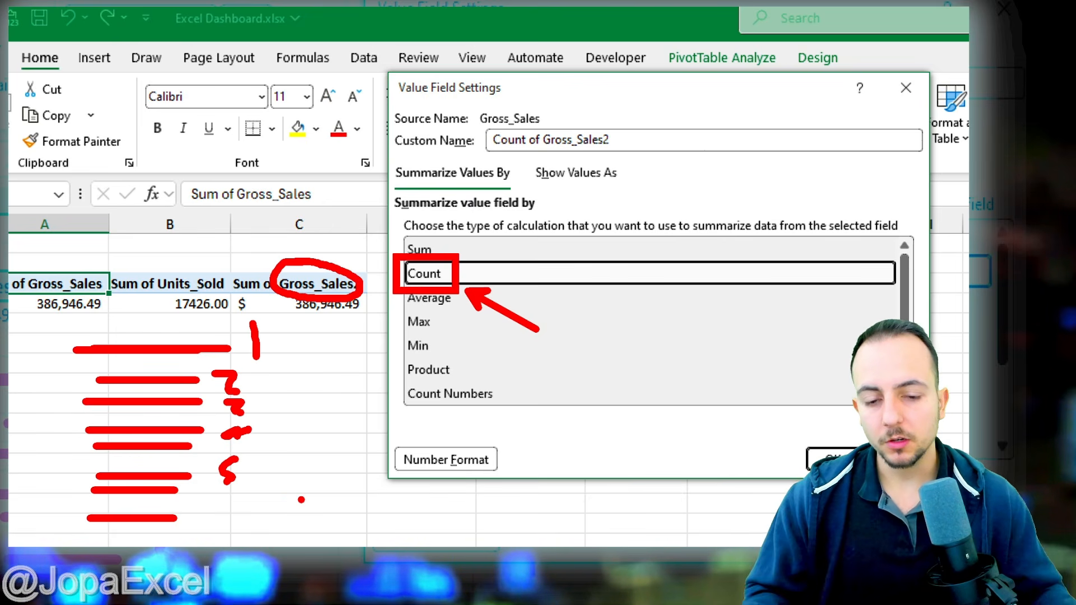
key("Escape")
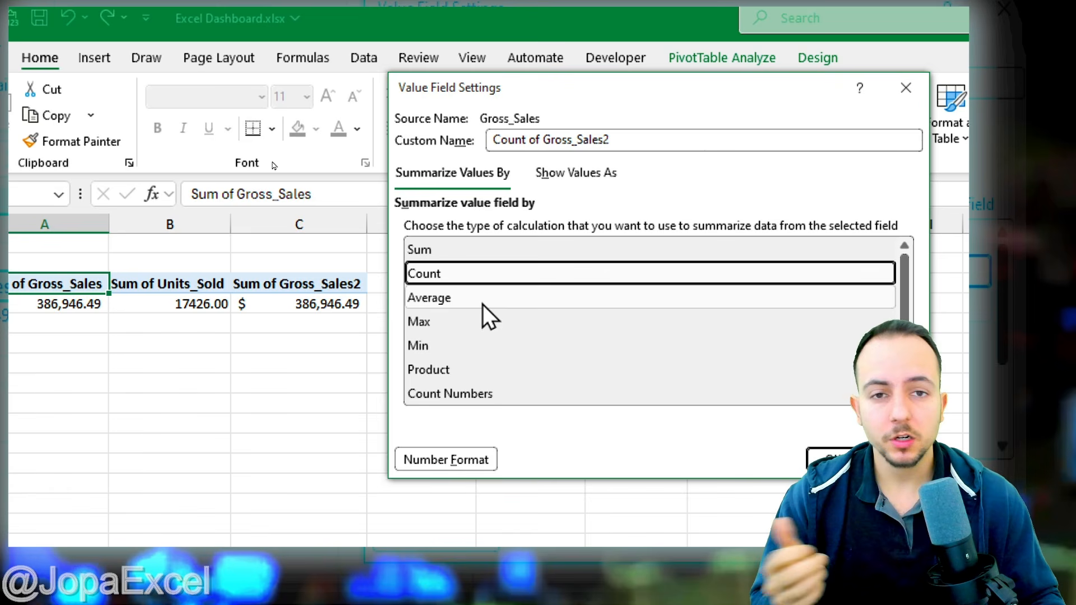
Step: Try the Max and Min calculations for the second Gross_Sales field and apply Average as its summary type
left_click(450, 328)
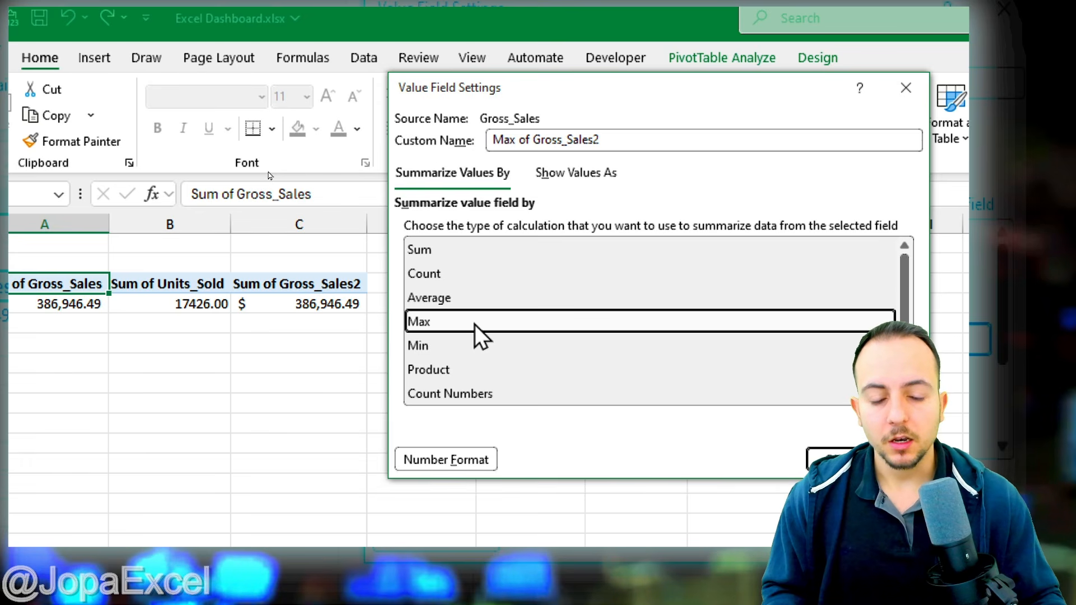
left_click(467, 346)
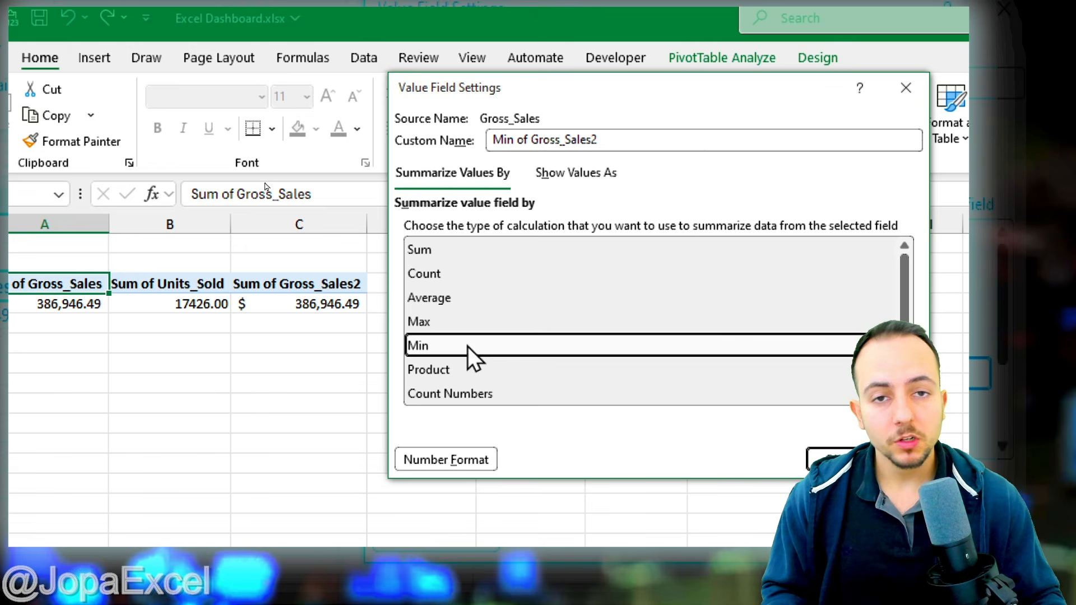
left_click(444, 296)
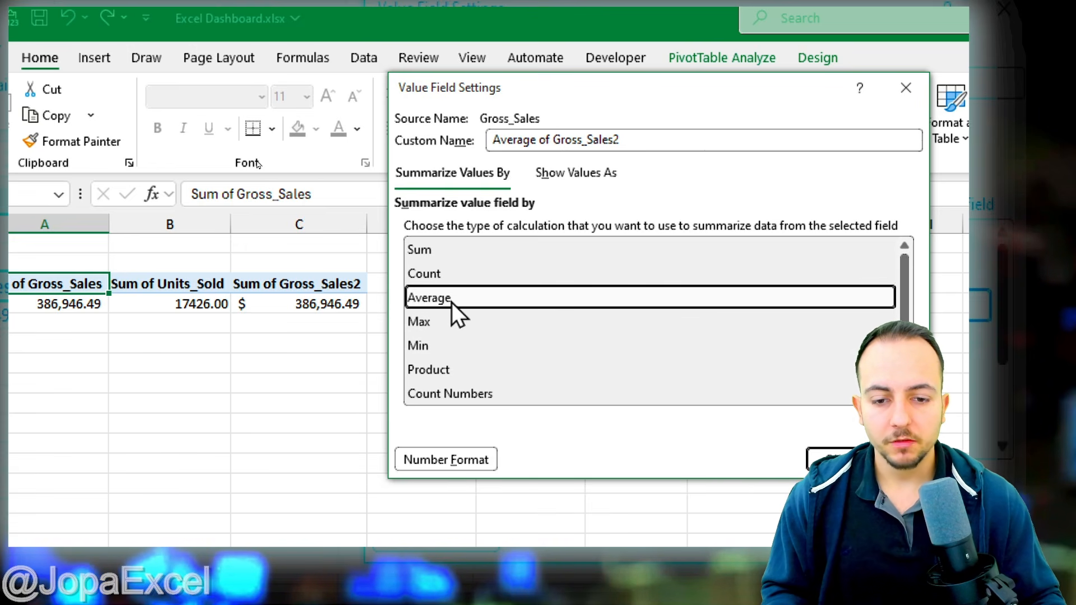
left_click(816, 457)
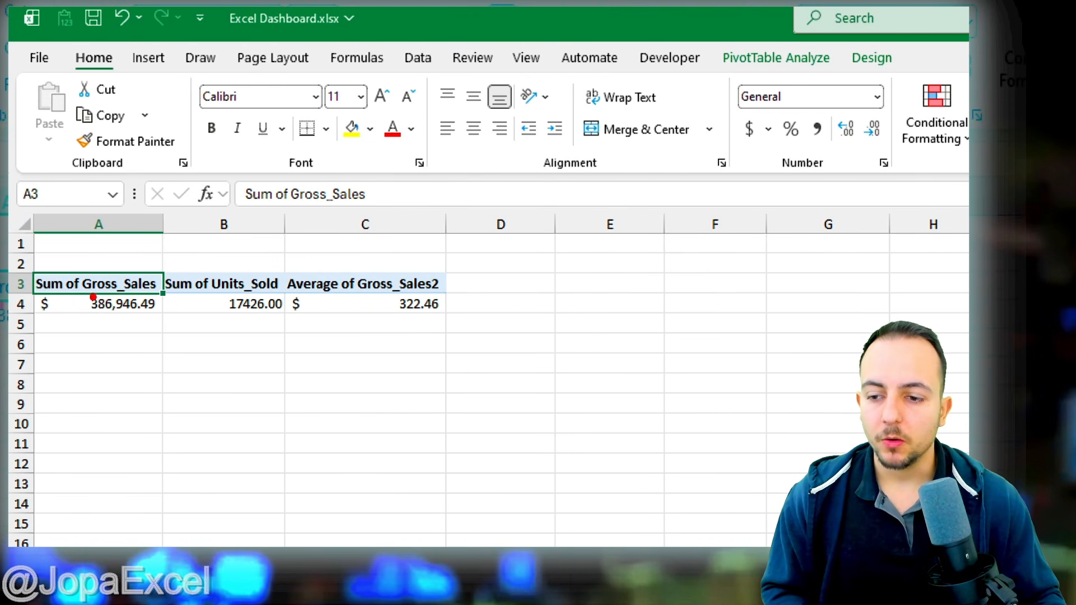
Step: Check the PivotTable's gross sales total, units sold total and average gross sales
left_click_drag(79, 288, 163, 319)
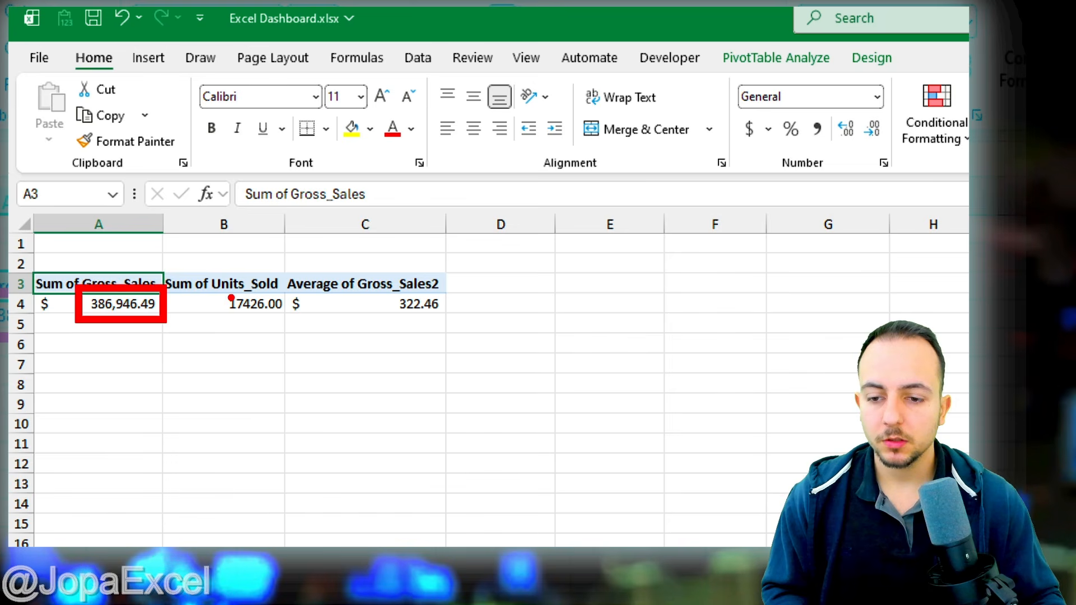
left_click_drag(216, 289, 292, 320)
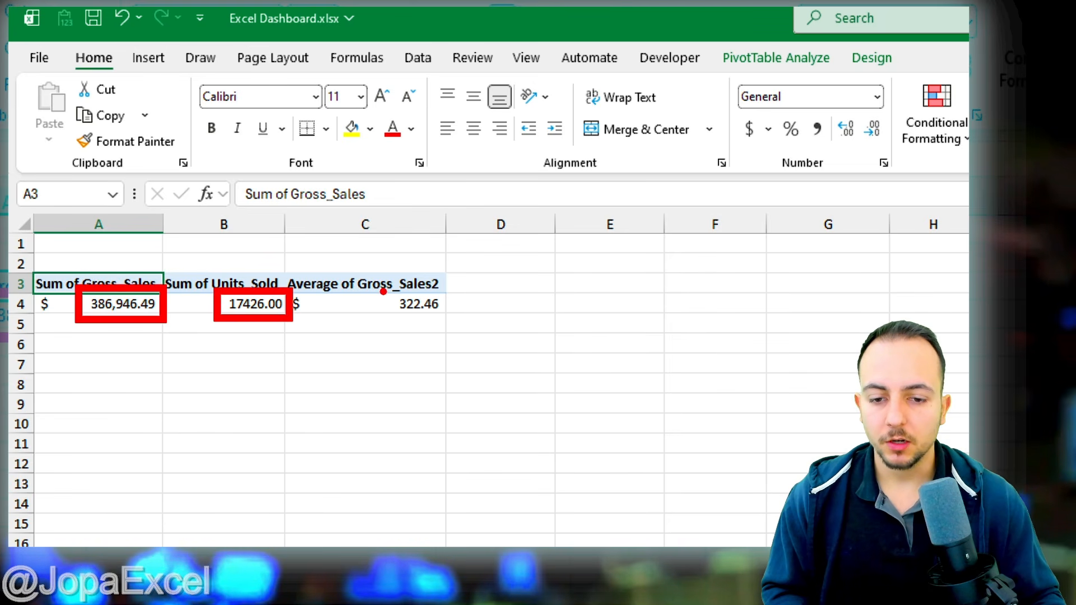
left_click_drag(381, 289, 453, 324)
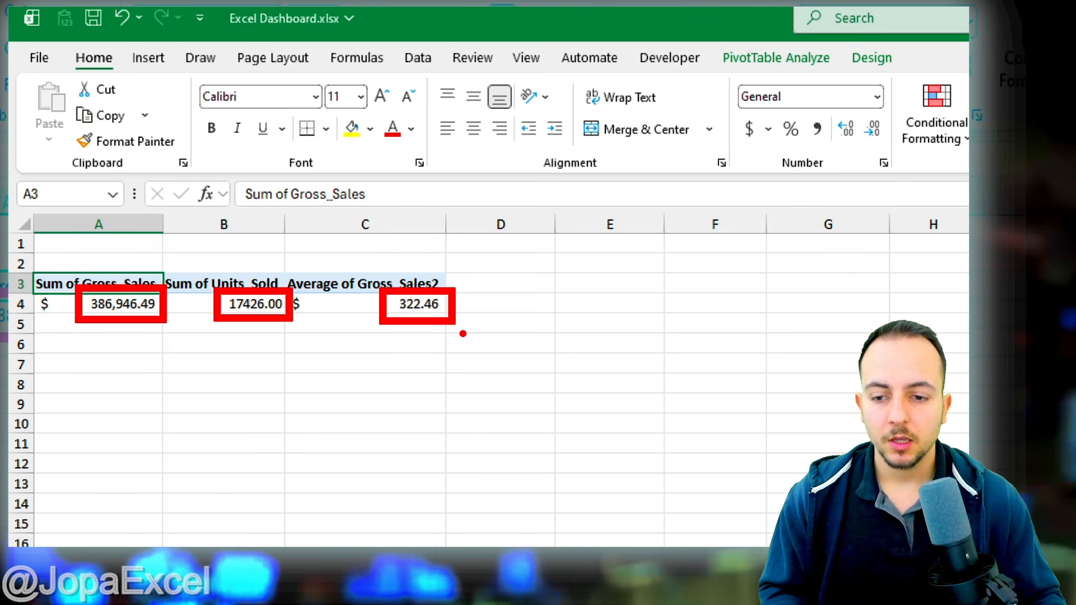
Step: Add the Gross_Sales field to the PivotTable's values once more, below Average of Gross_Sales2
key("Escape")
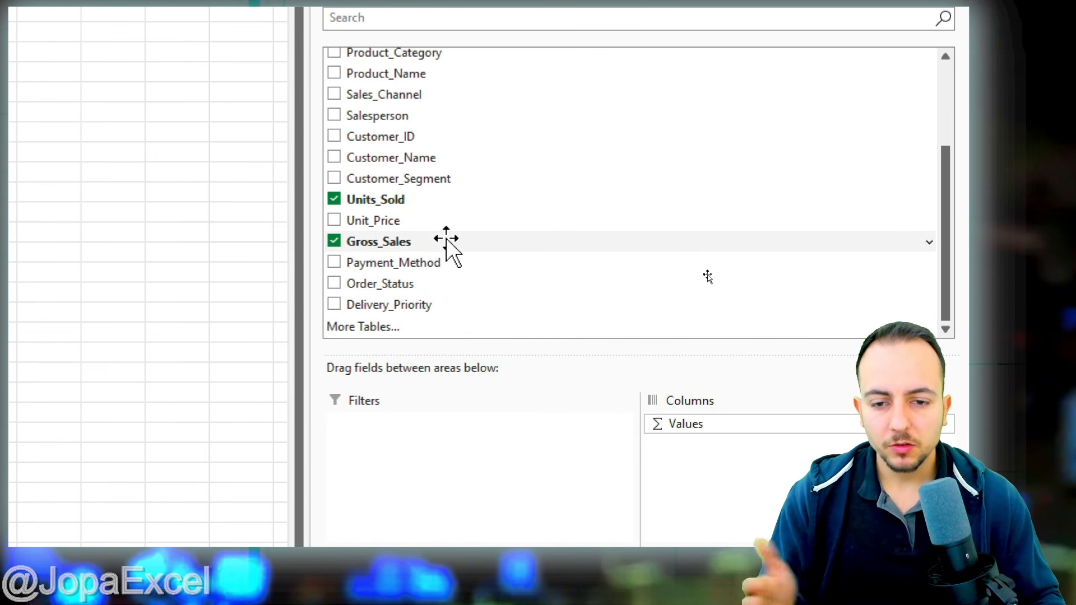
scroll(440, 258, "up", 2)
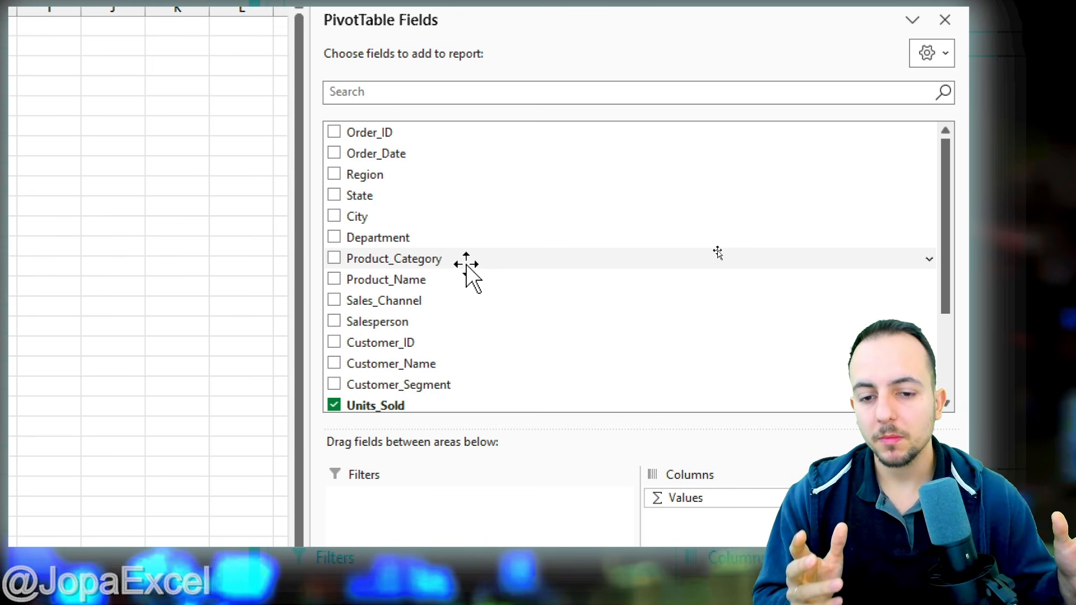
scroll(712, 251, "down", 1)
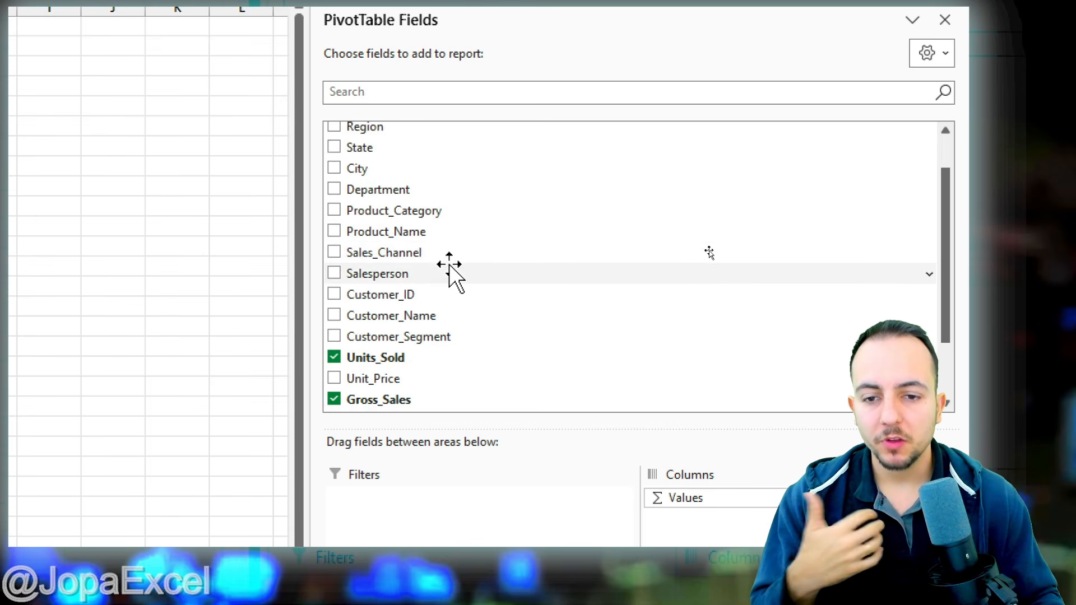
scroll(711, 251, "up", 1)
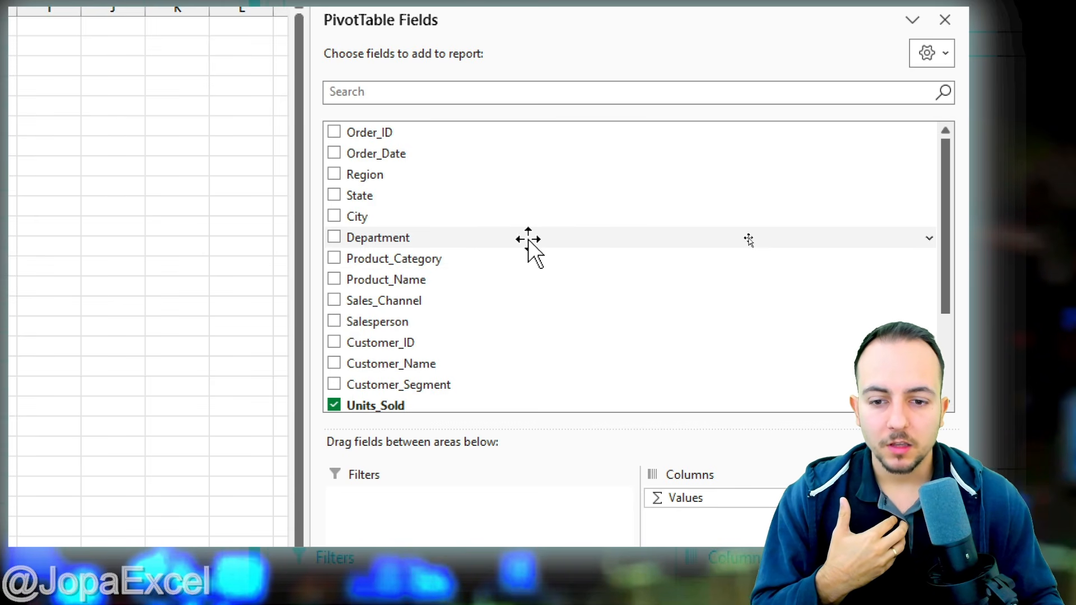
scroll(745, 246, "down", 2)
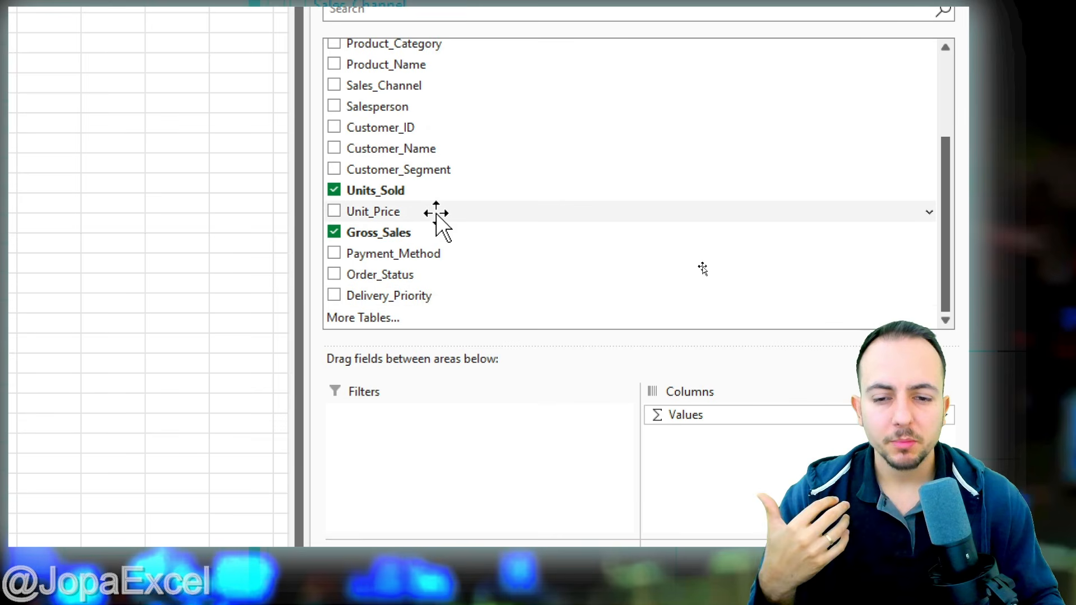
left_click_drag(413, 234, 730, 451)
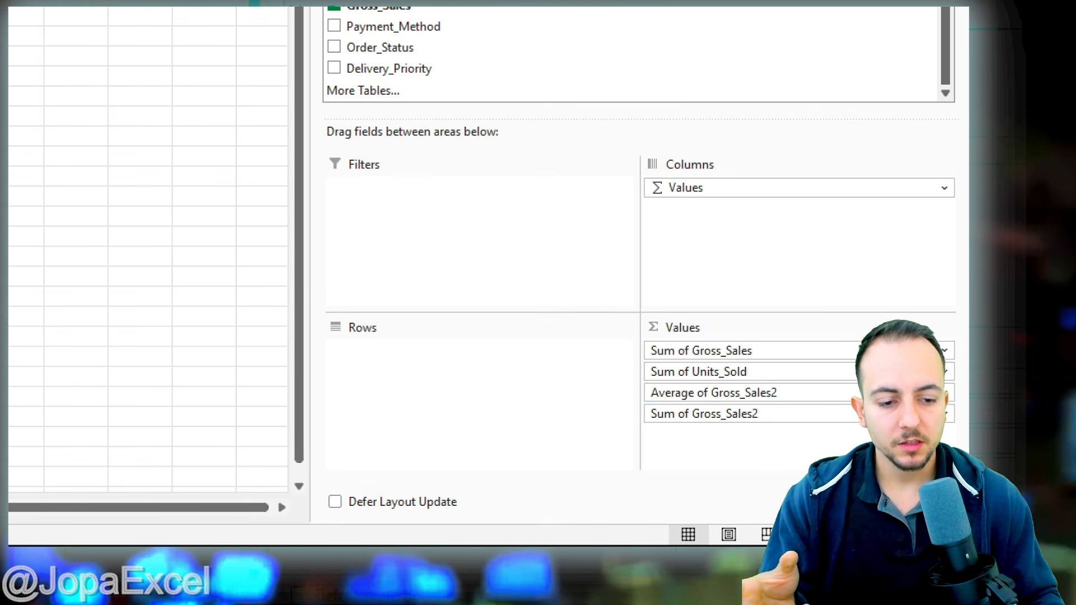
Step: Summarize the newly added Sum of Gross_Sales2 value field by Count
left_click(665, 416)
left_click(683, 397)
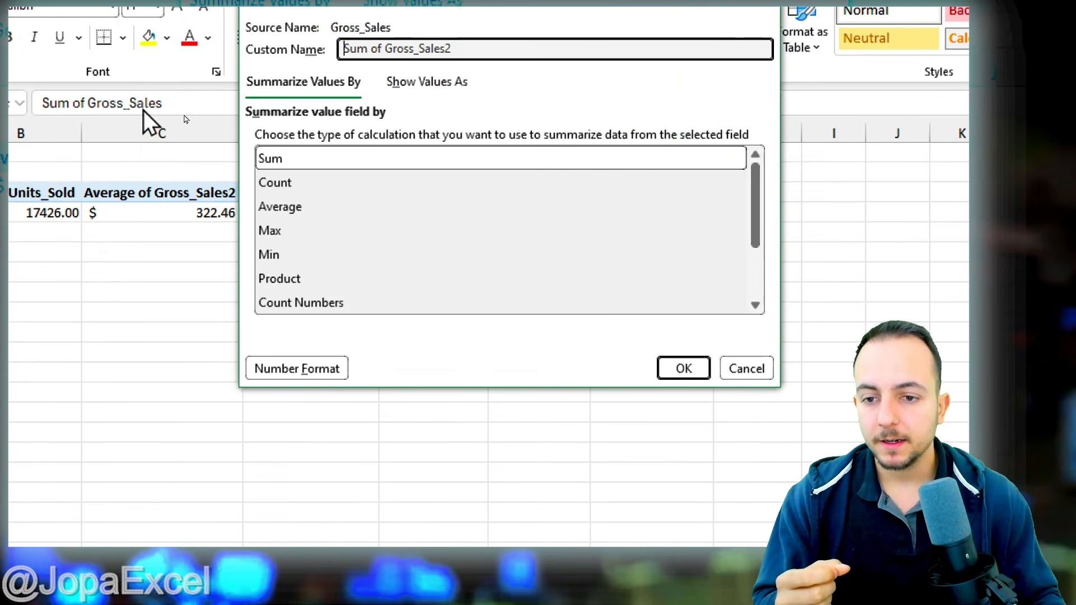
left_click(291, 183)
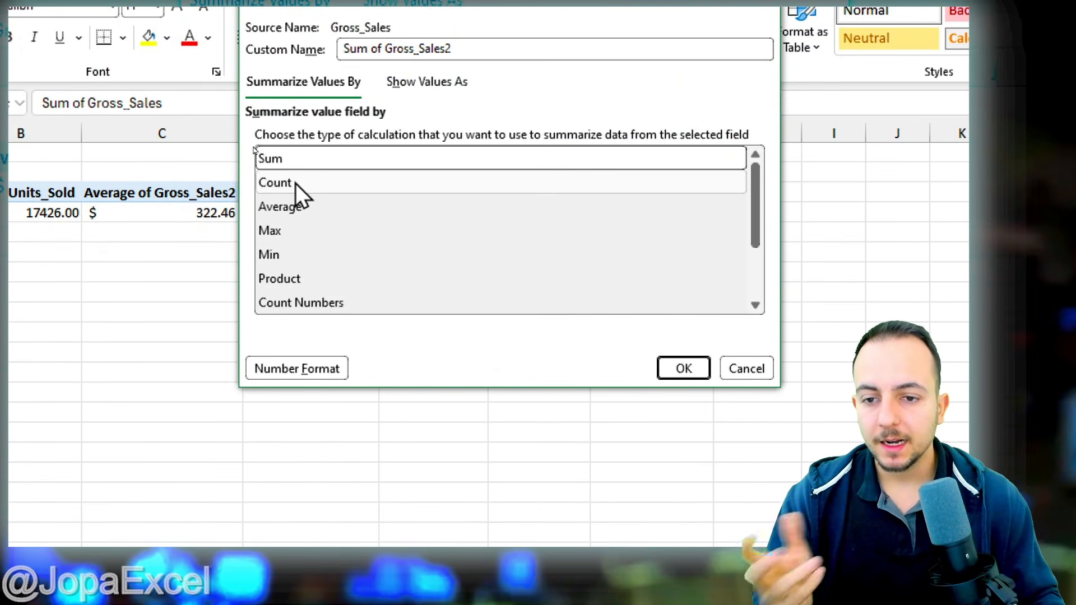
left_click(685, 369)
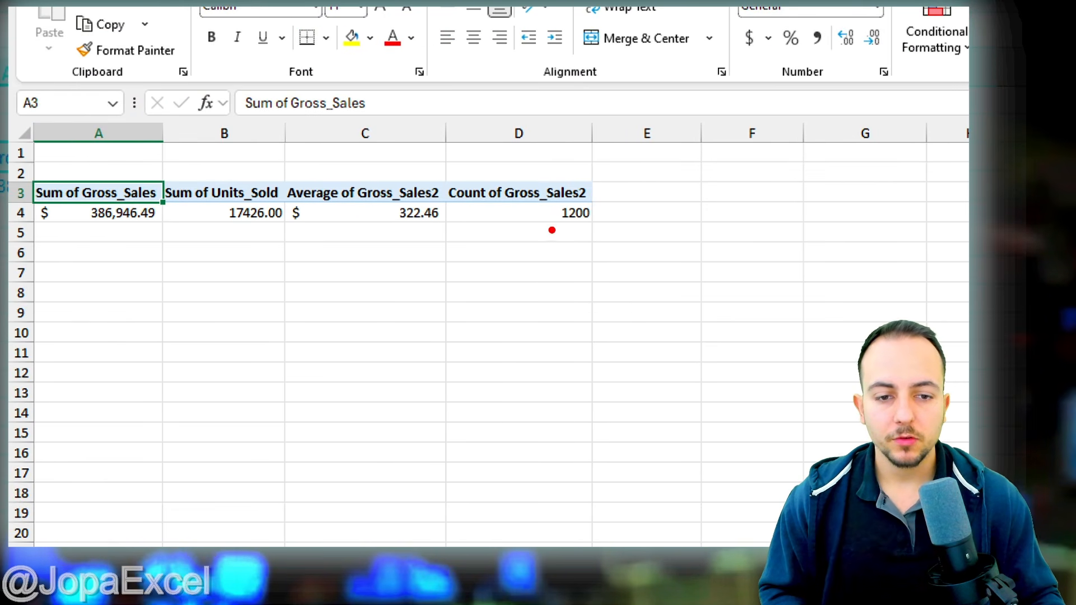
Step: Examine the gross sales count and compare the four summary columns of the PivotTable
left_click_drag(550, 230, 617, 230)
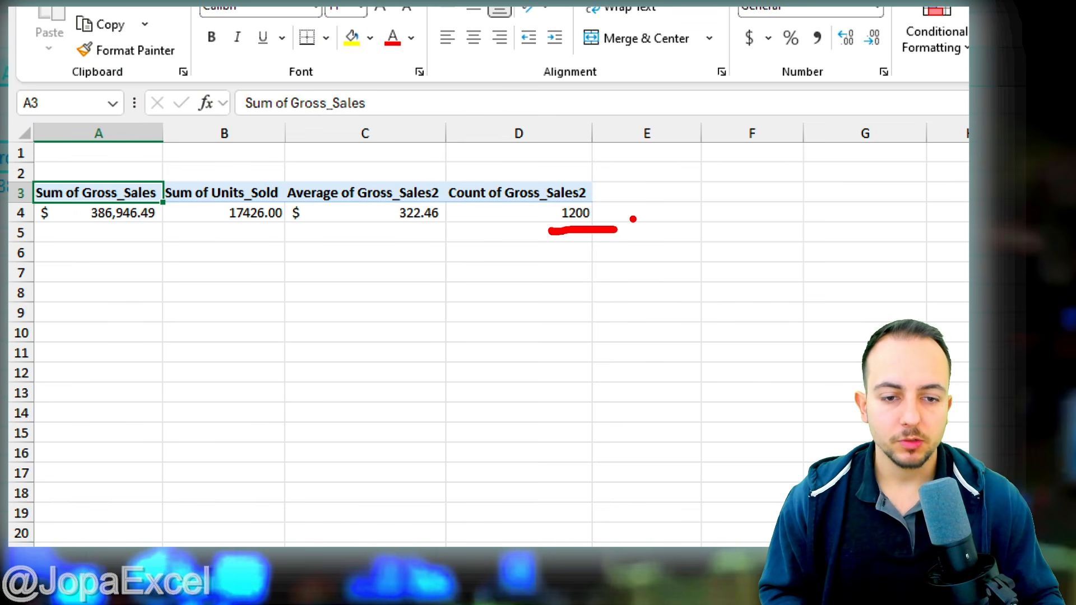
key("Escape")
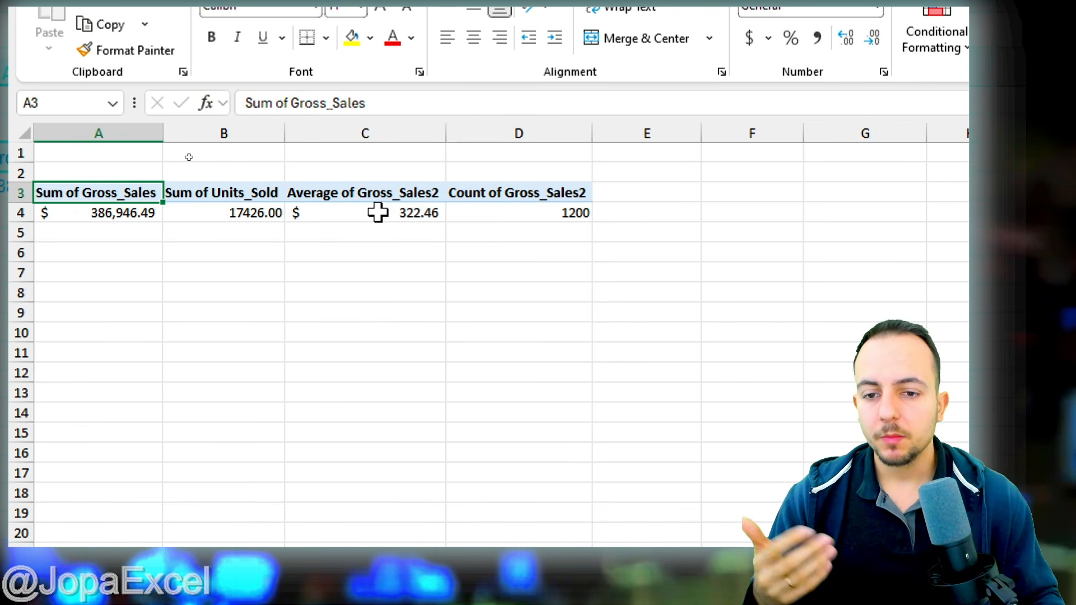
left_click(125, 132)
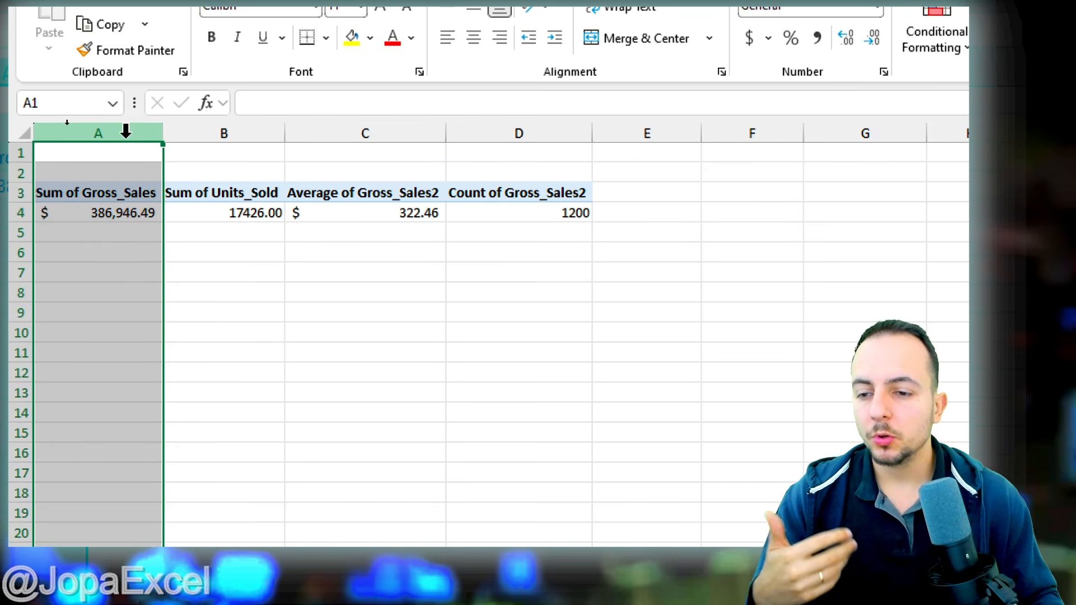
left_click(201, 131)
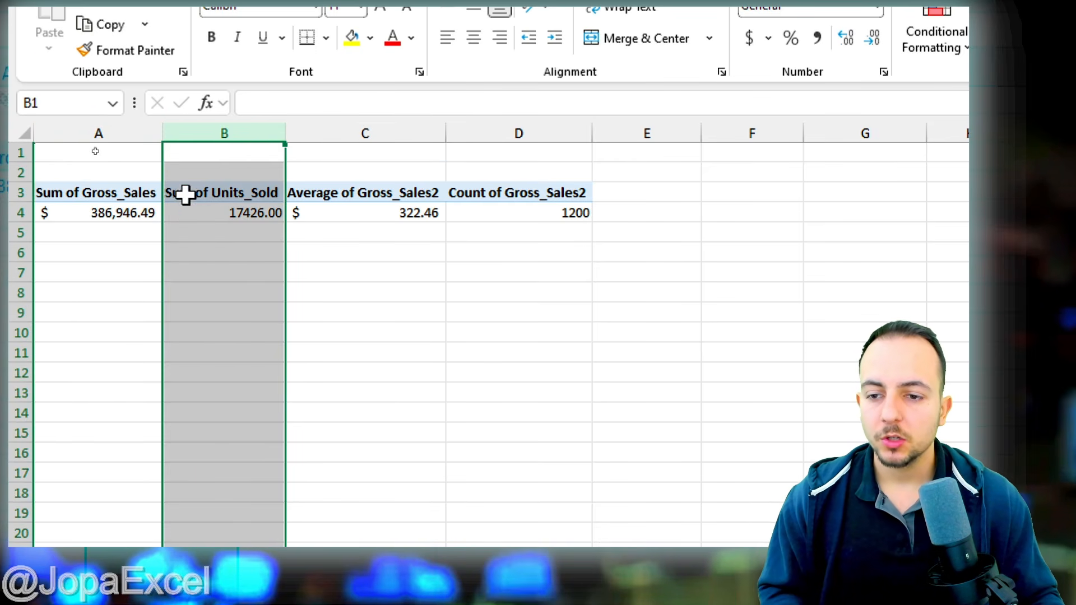
key("ctrl+2")
left_click_drag(157, 174, 289, 209)
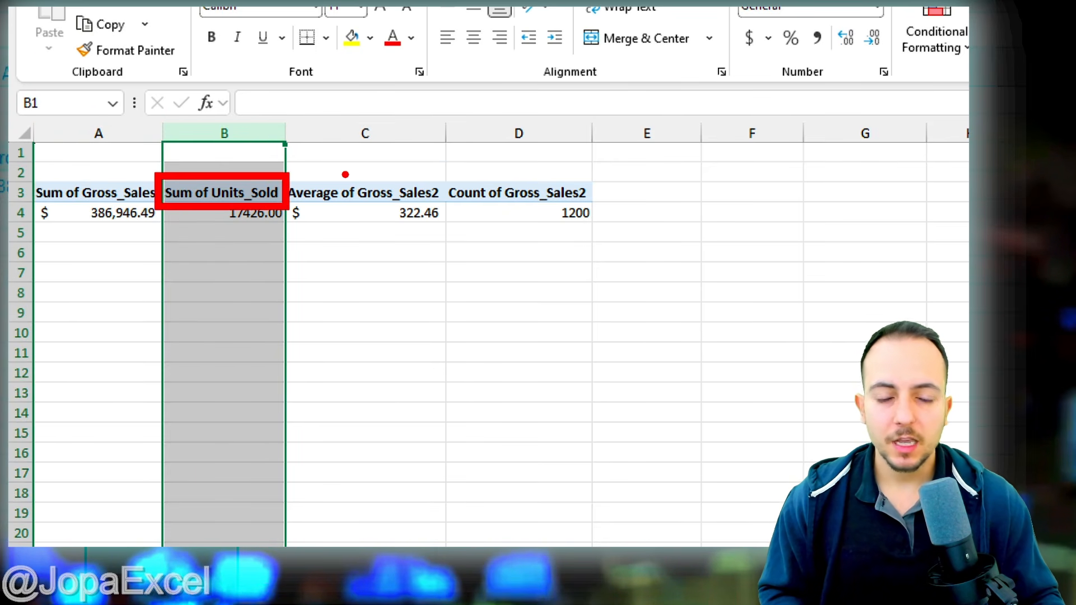
key("Escape")
left_click(365, 128)
left_click(494, 121)
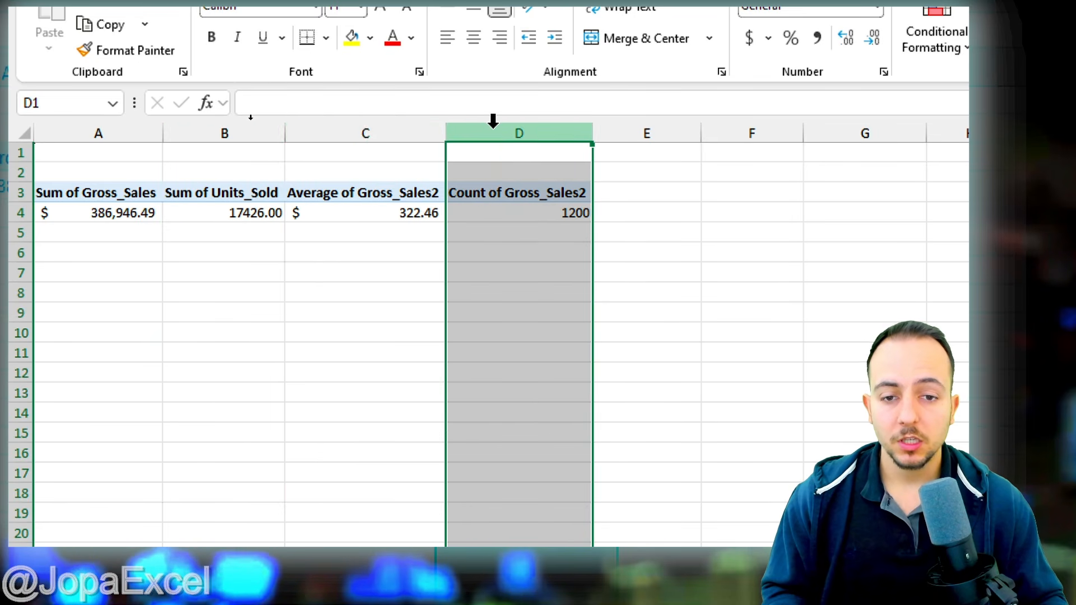
Step: Rename the Sum of Gross_Sales header as Total Amount and the Sum of Units_Sold header as Total Qty
left_click(104, 192)
key("ctrl+2")
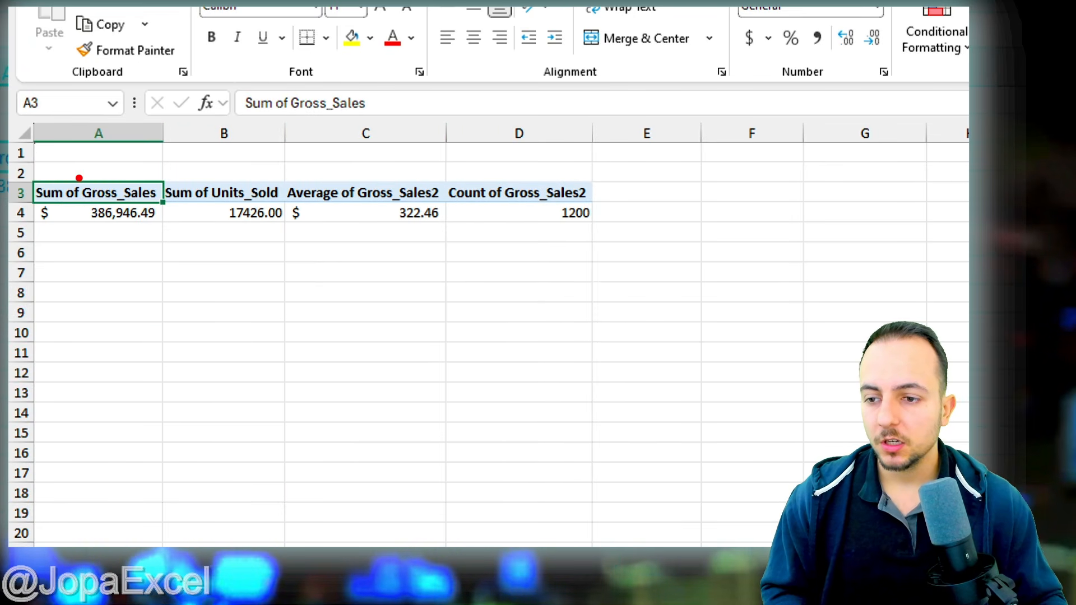
mouse_move(29, 173)
left_mouse_down()
mouse_move(168, 208)
mouse_move(205, 243)
left_mouse_up()
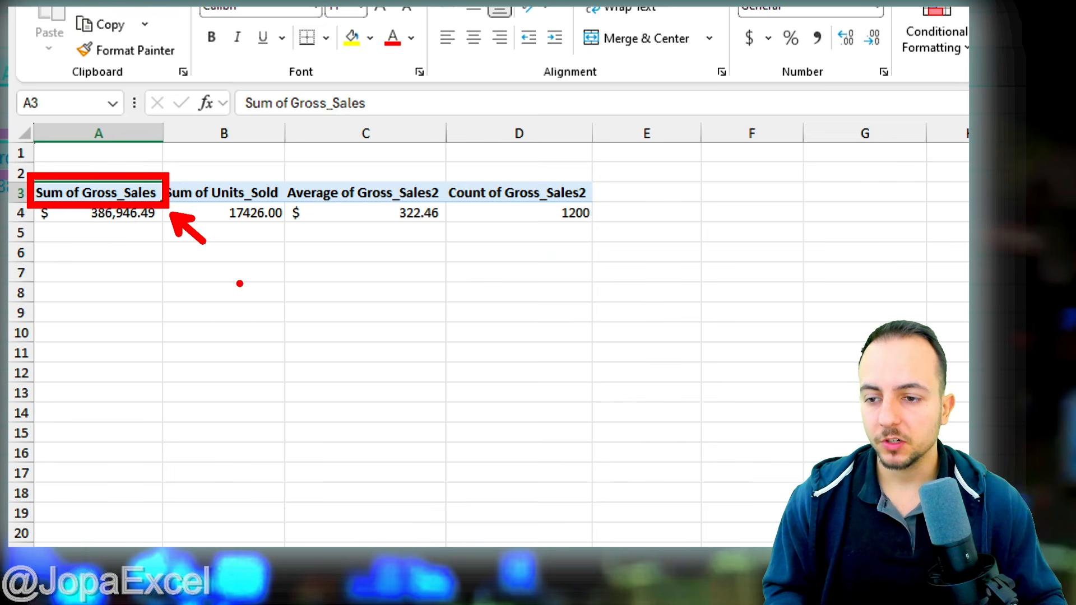
key("Escape")
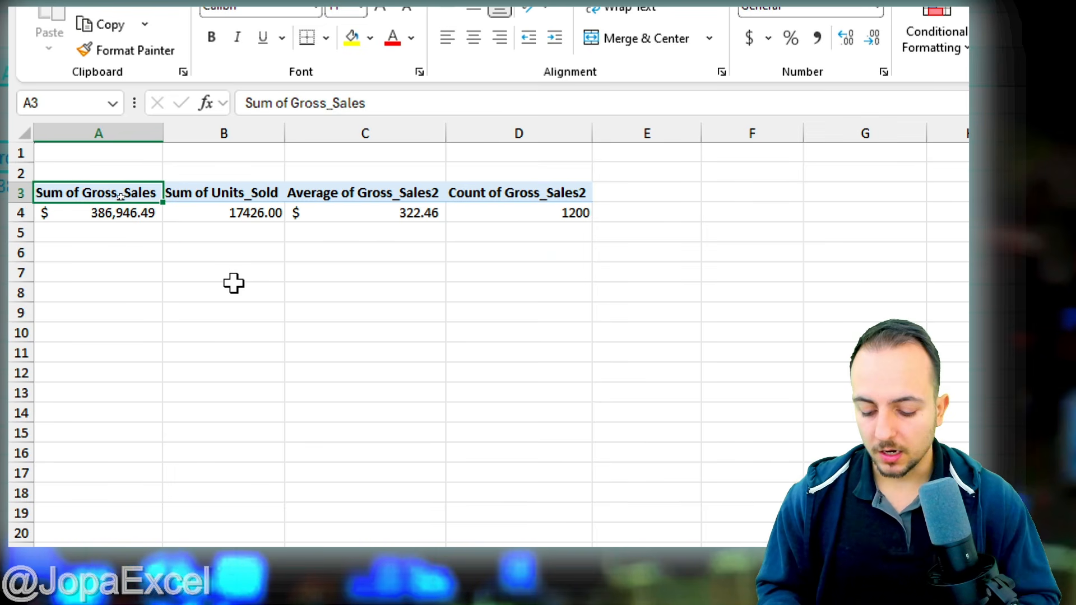
type("Total ")
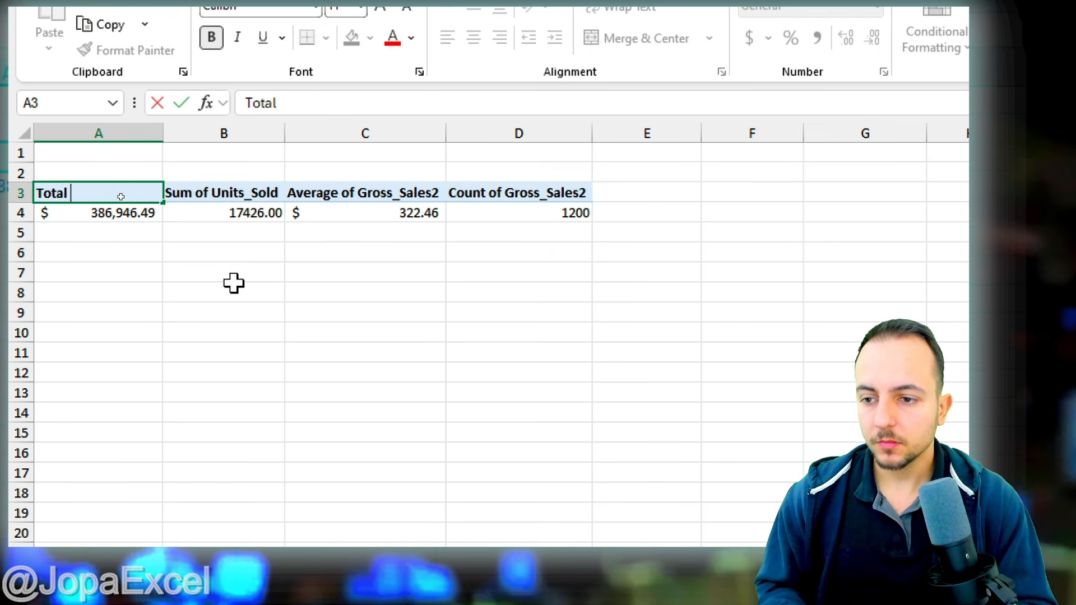
type("Amount")
key("Tab")
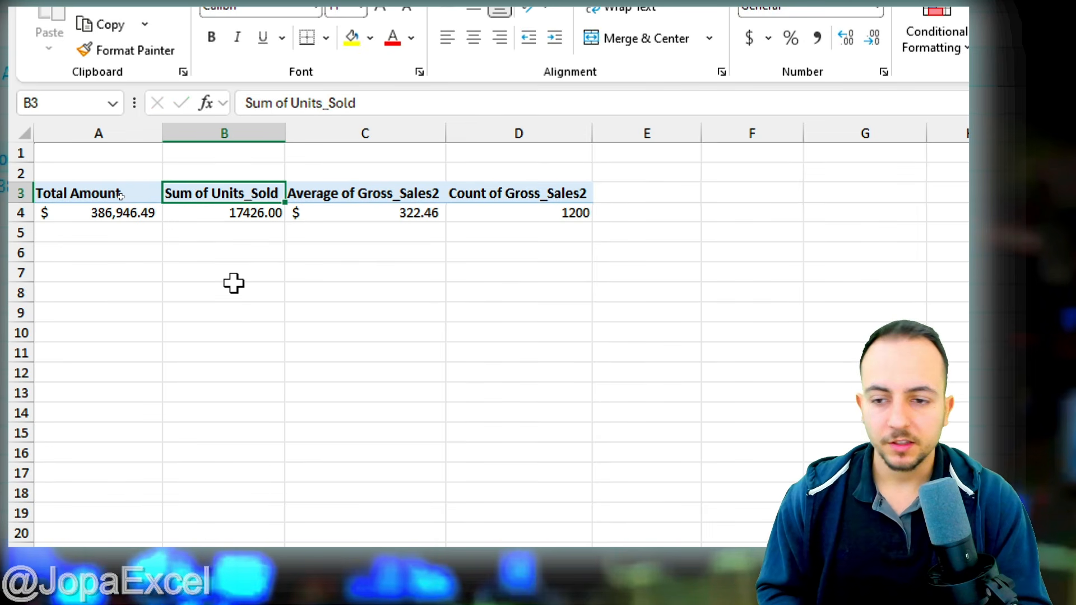
type("T")
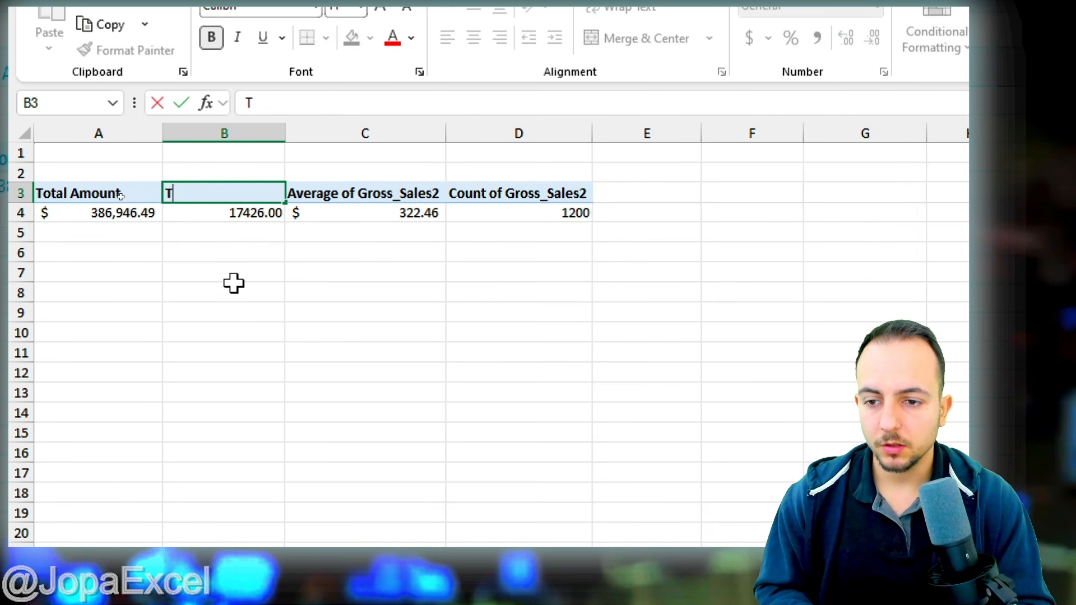
type("otal Qty")
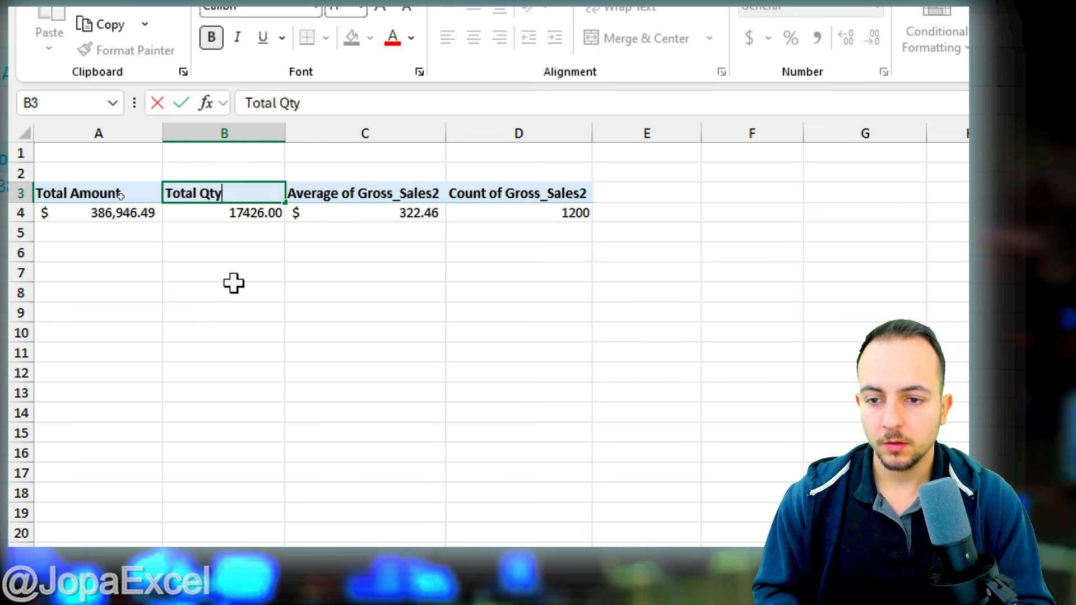
key("Tab")
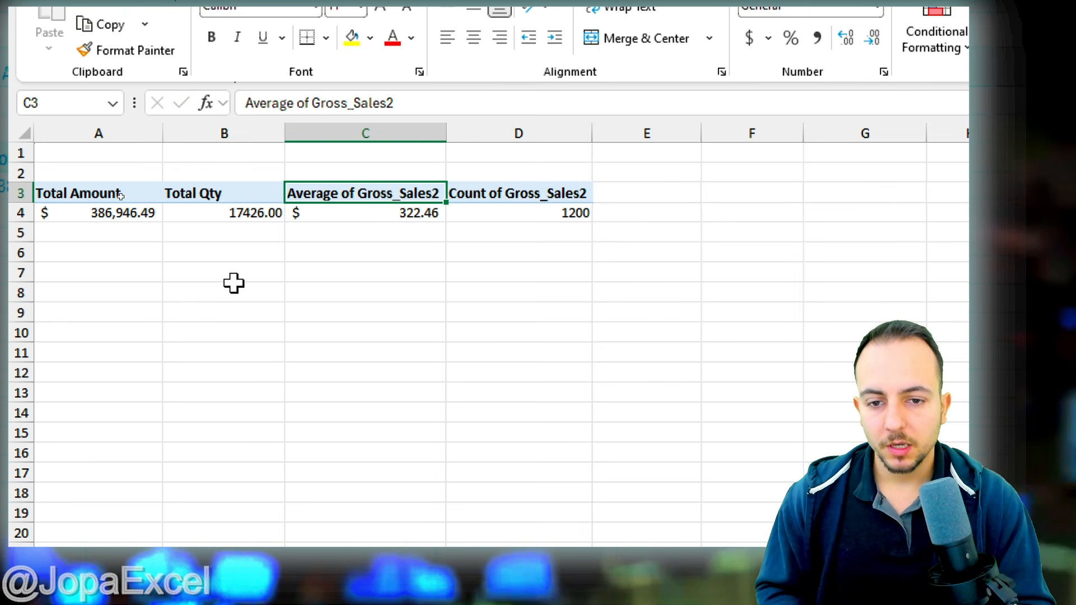
Step: Rename the Average of Gross_Sales2 header as Average Ticket and the Count of Gross_Sales2 header as Qty of Orders
type("Average Ticket")
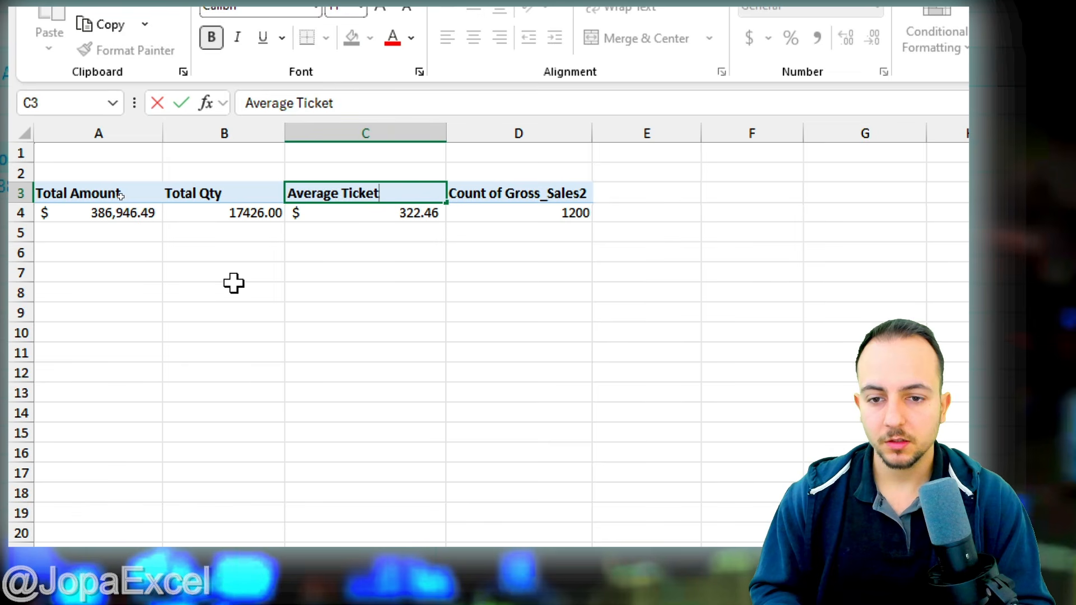
key("Tab")
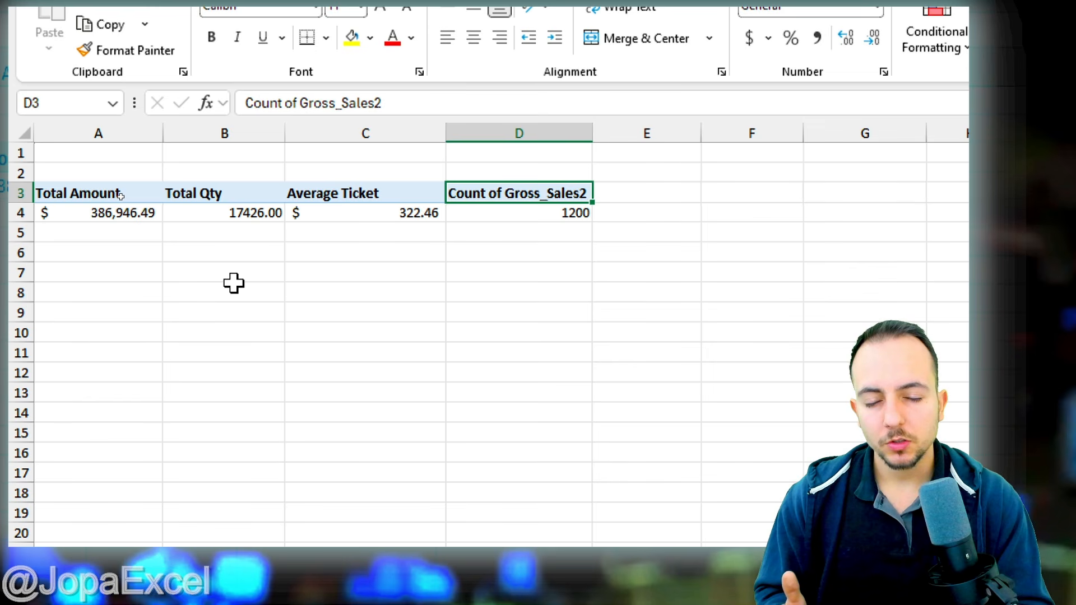
type("Q")
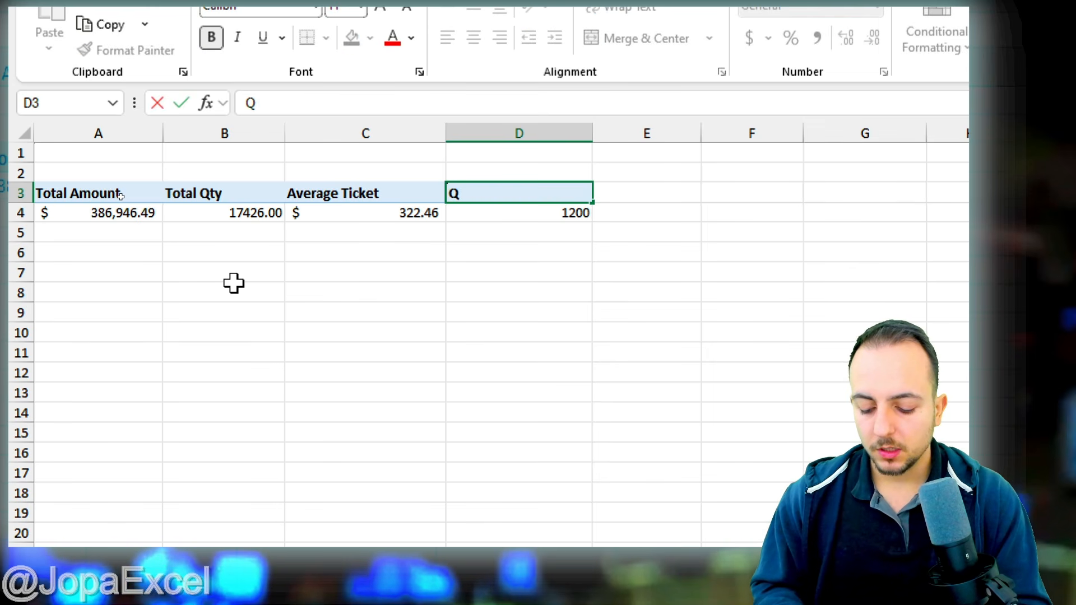
type("ty o")
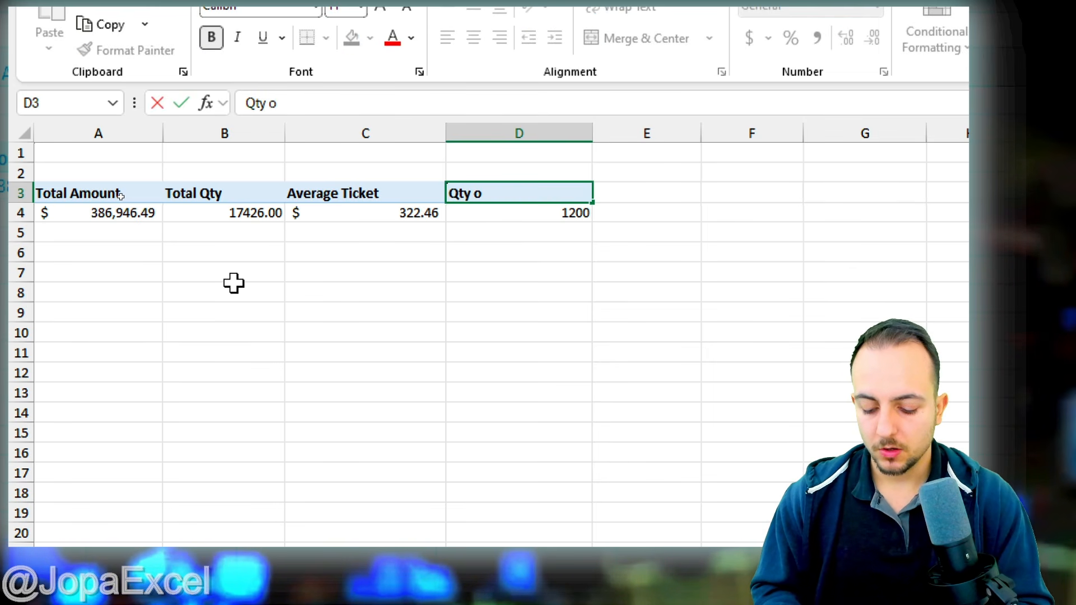
type("f Orders")
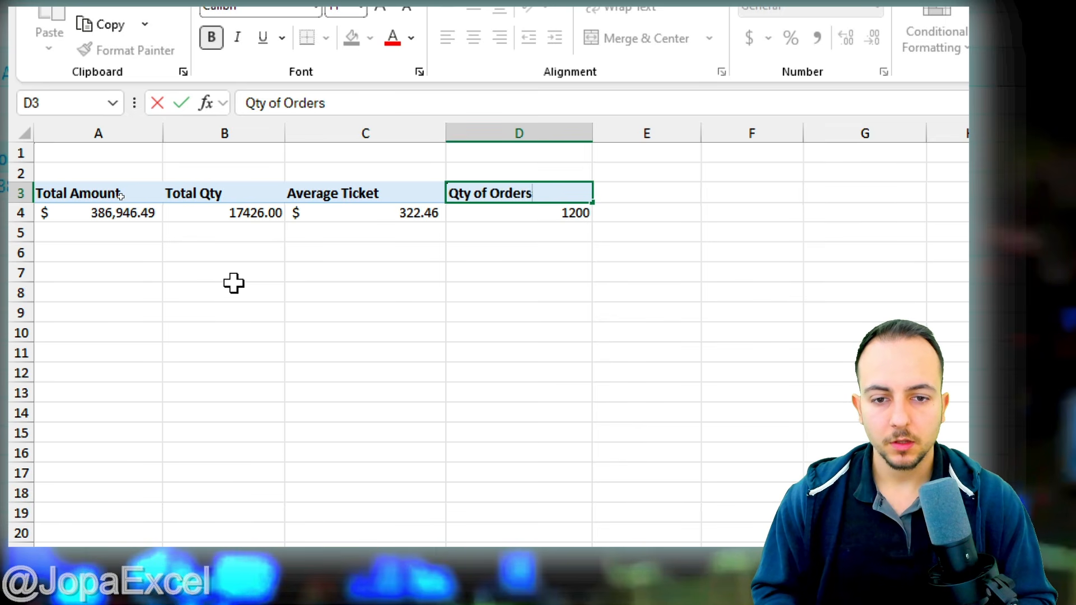
key("Return")
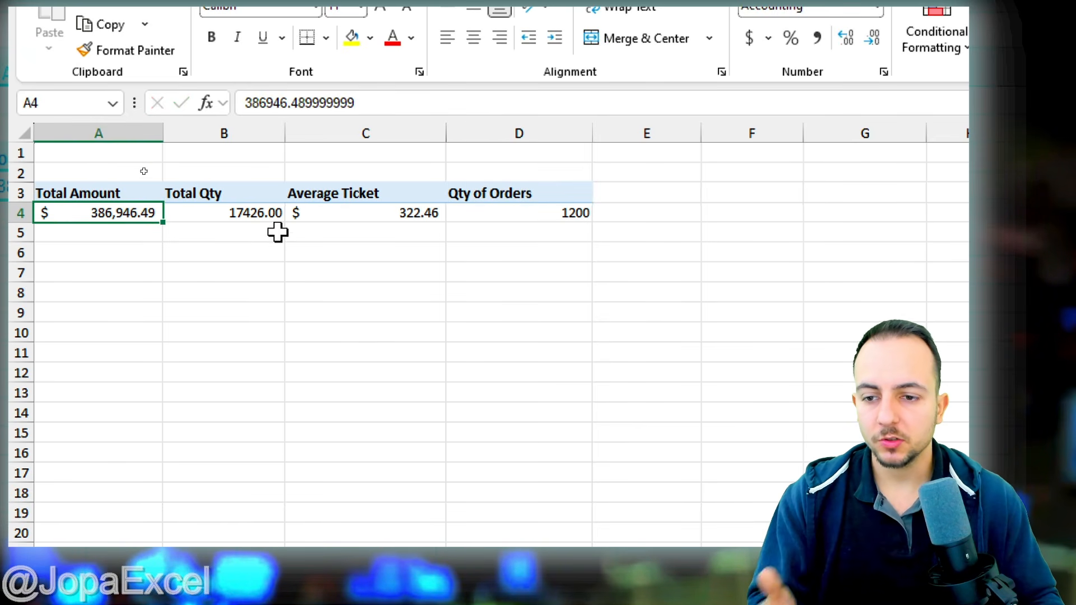
Step: Review the renamed Total Amount, Total Qty, Average Ticket and Qty of Orders headers in row 3
left_click(108, 196)
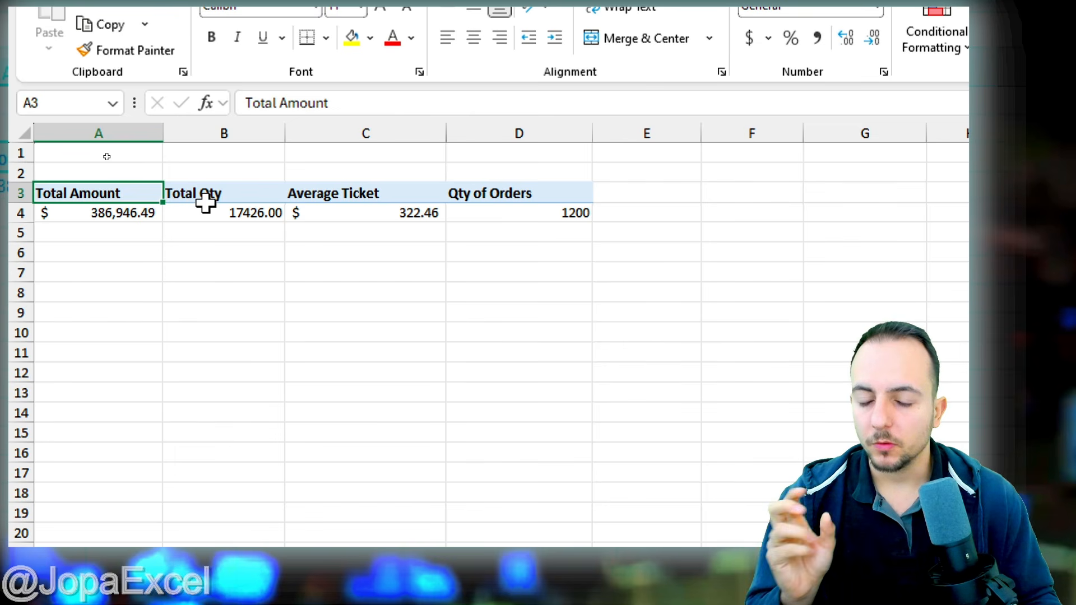
left_click(206, 200)
left_click(356, 193)
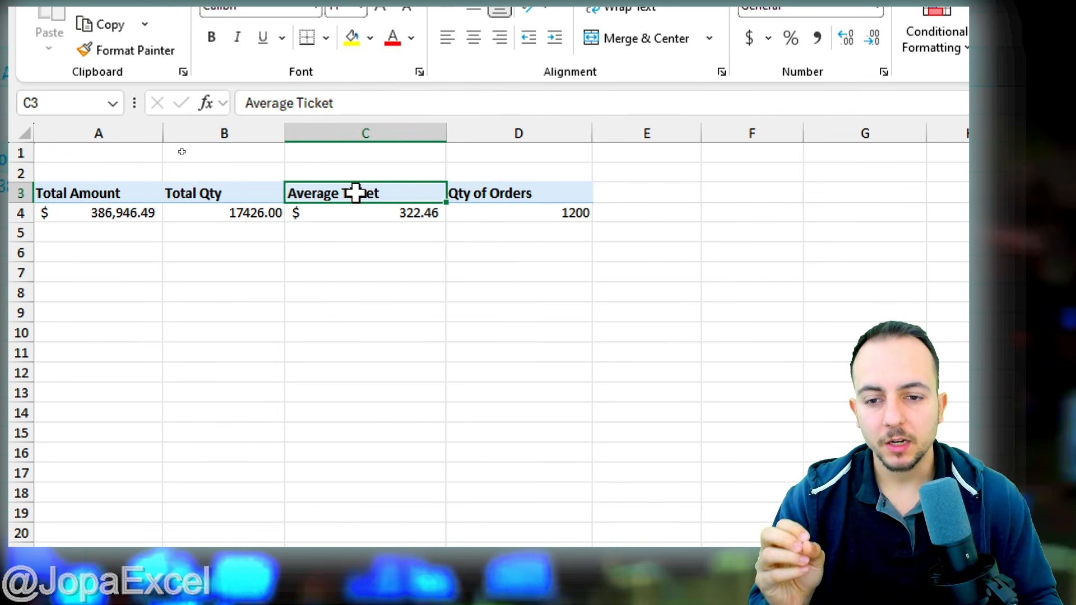
left_click(488, 193)
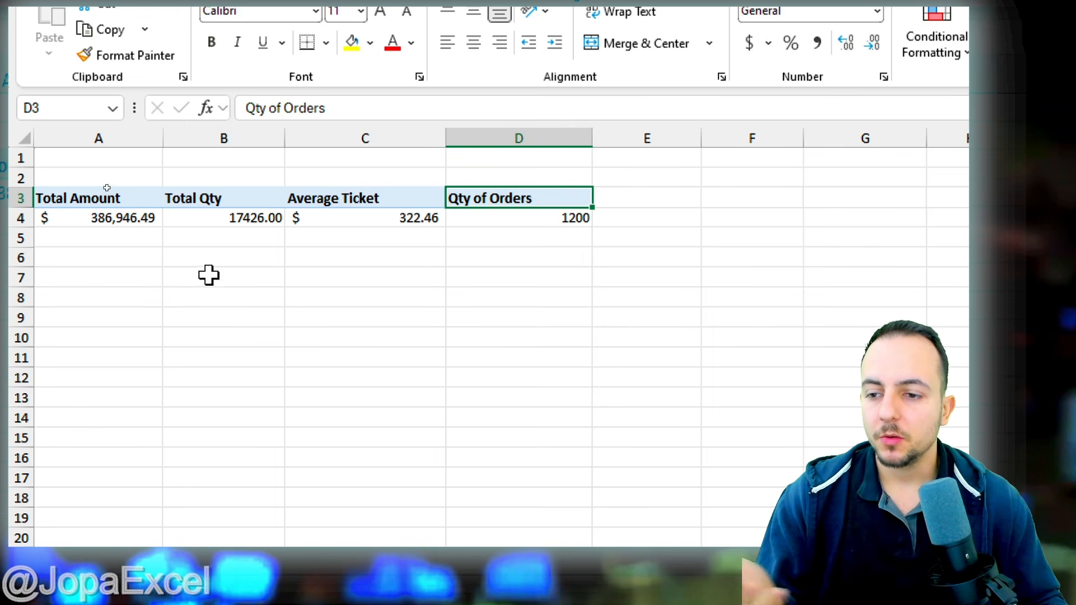
left_click(124, 198)
left_click(226, 199)
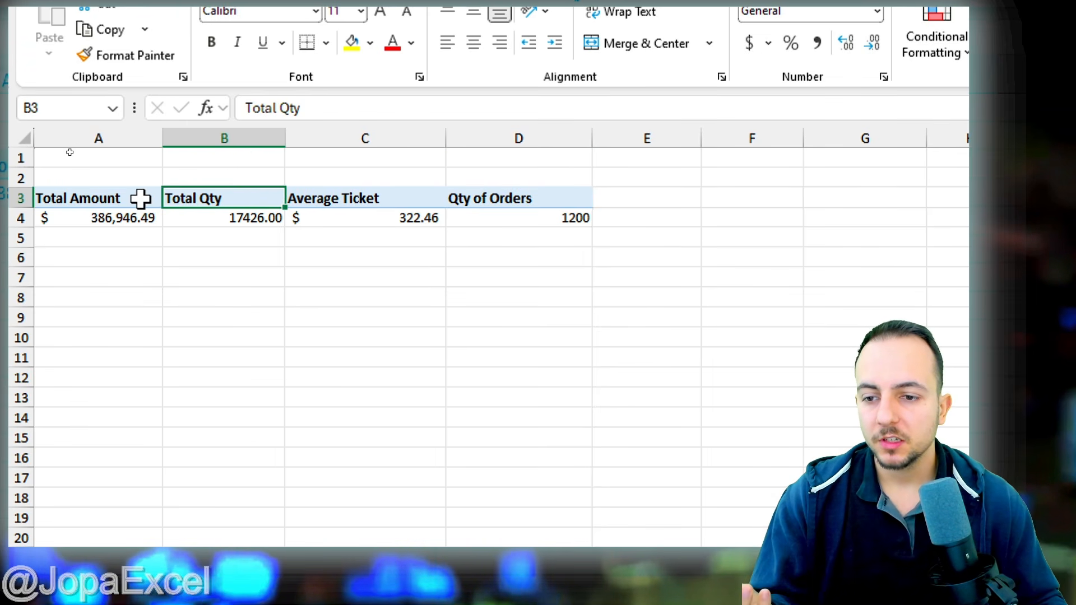
left_click(133, 199)
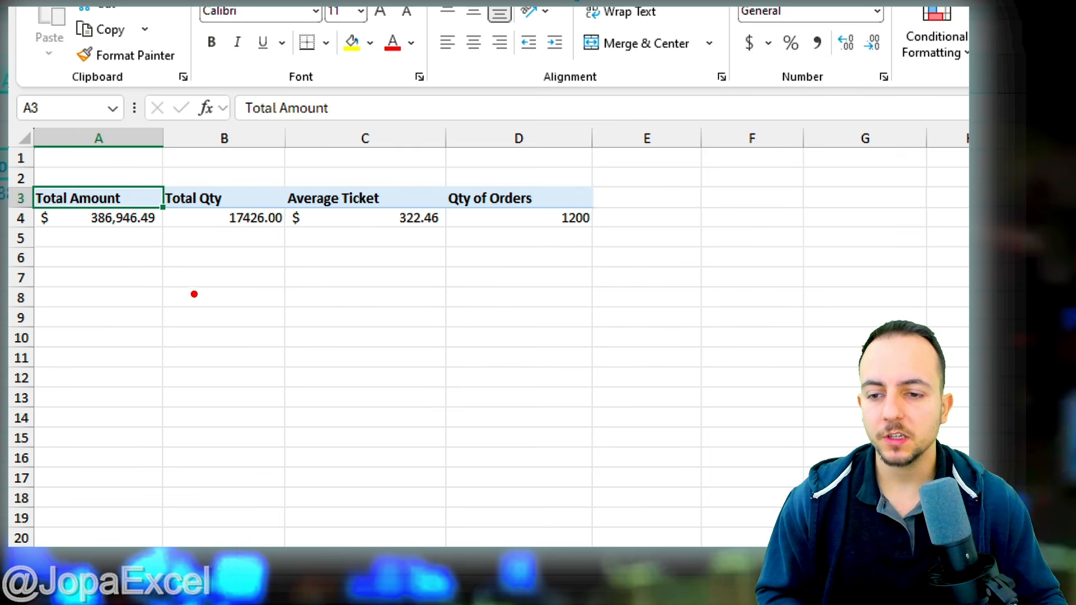
mouse_move(152, 289)
left_mouse_down()
mouse_move(253, 279)
mouse_move(161, 330)
left_mouse_up()
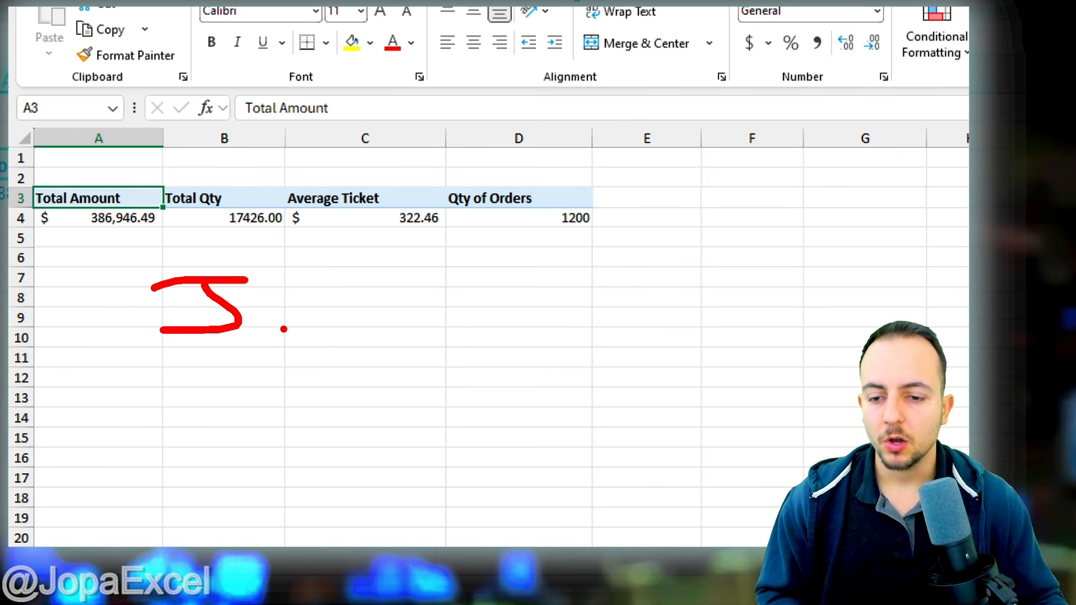
mouse_move(342, 283)
left_mouse_down()
mouse_move(349, 353)
mouse_move(401, 257)
left_mouse_up()
left_click_drag(334, 308, 400, 309)
left_click_drag(238, 430, 345, 440)
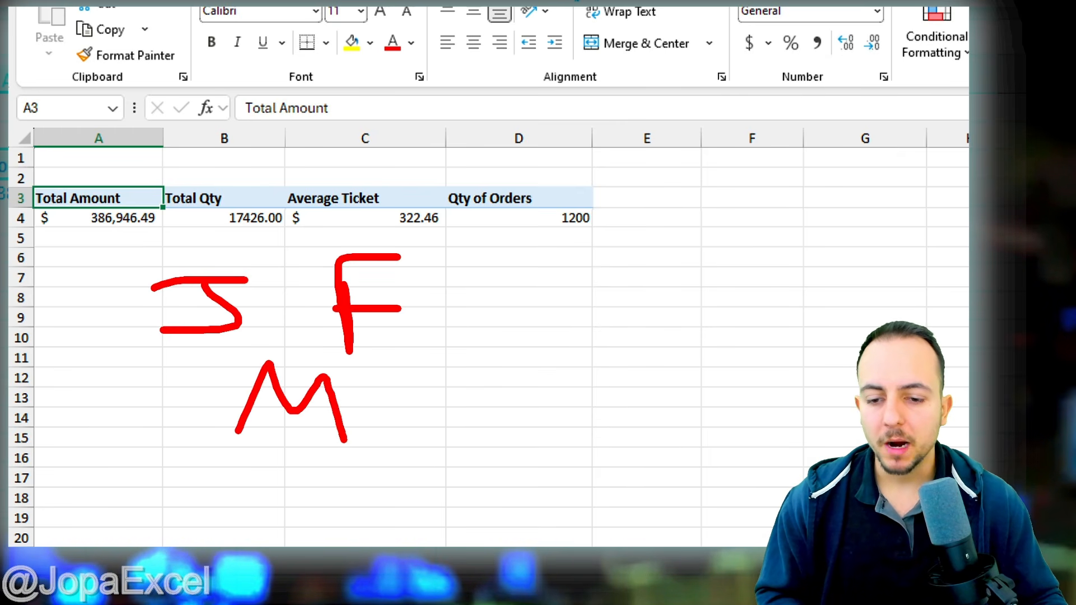
left_click_drag(440, 381, 449, 429)
left_click_drag(396, 391, 445, 449)
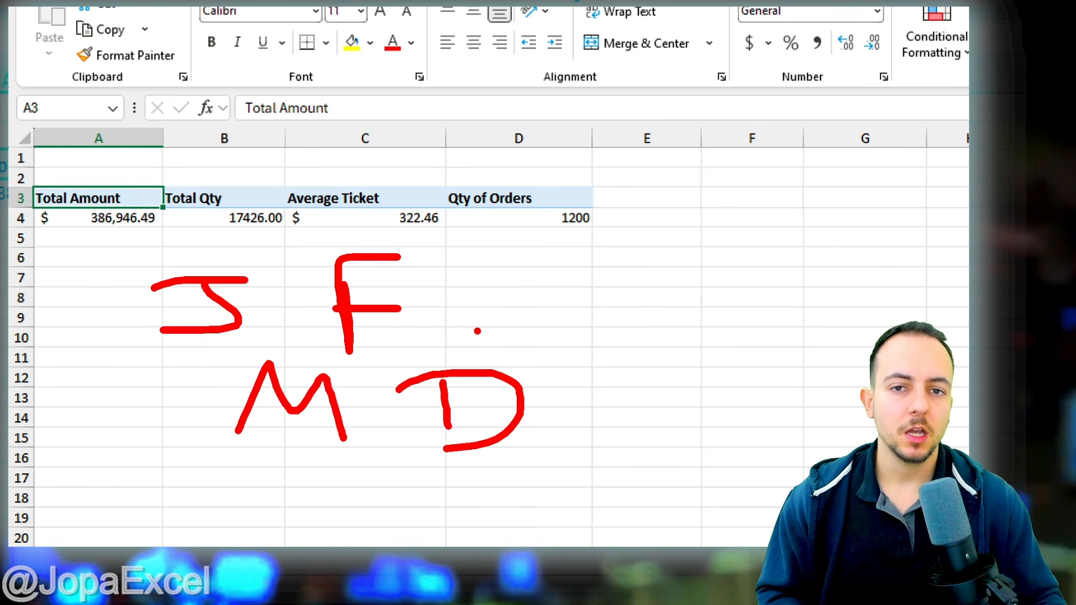
key("Escape")
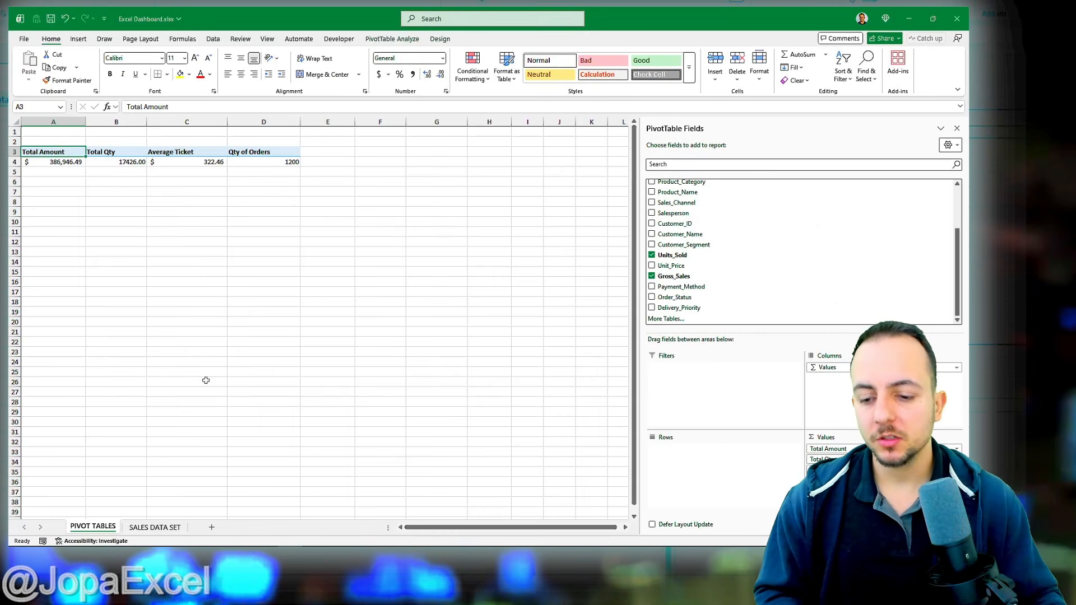
Step: Switch to the SALES DATA SET sheet and examine the dates in the Order_Date column
key("ctrl+Page_Down")
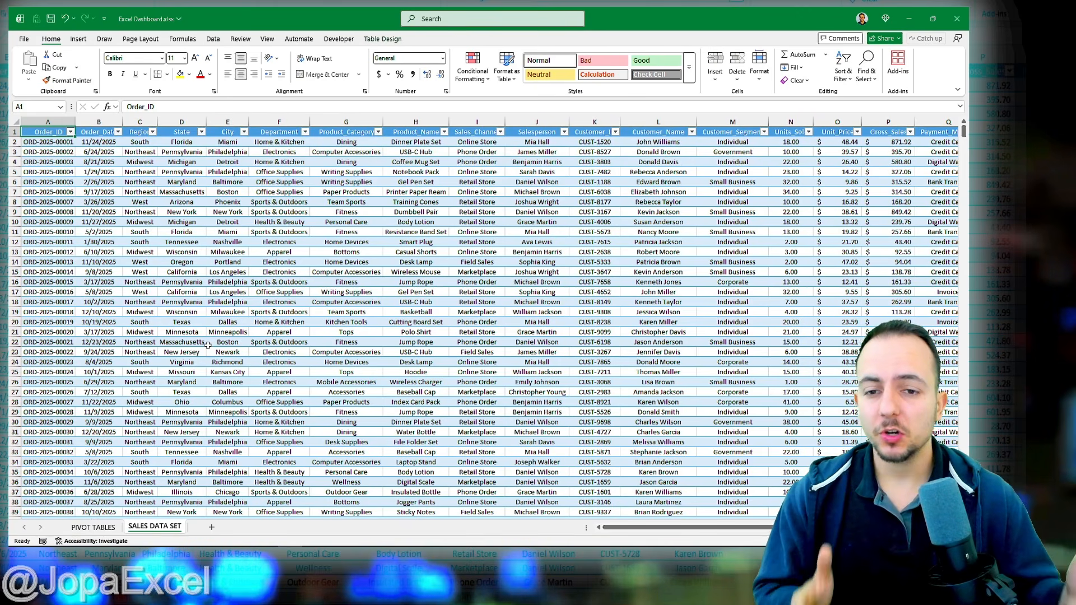
scroll(208, 346, "right", 5)
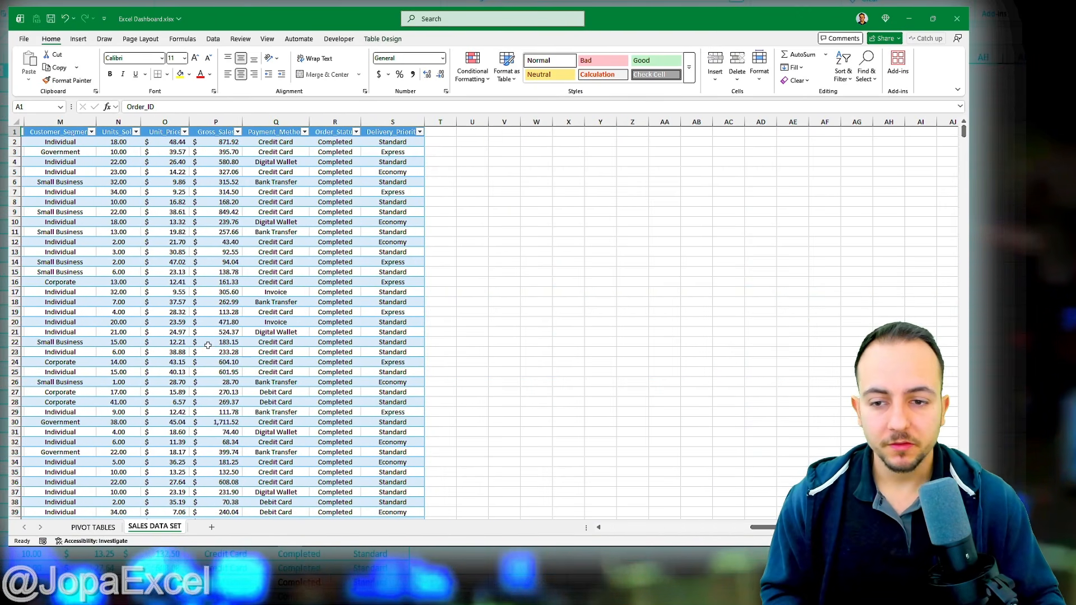
scroll(208, 345, "left", 5)
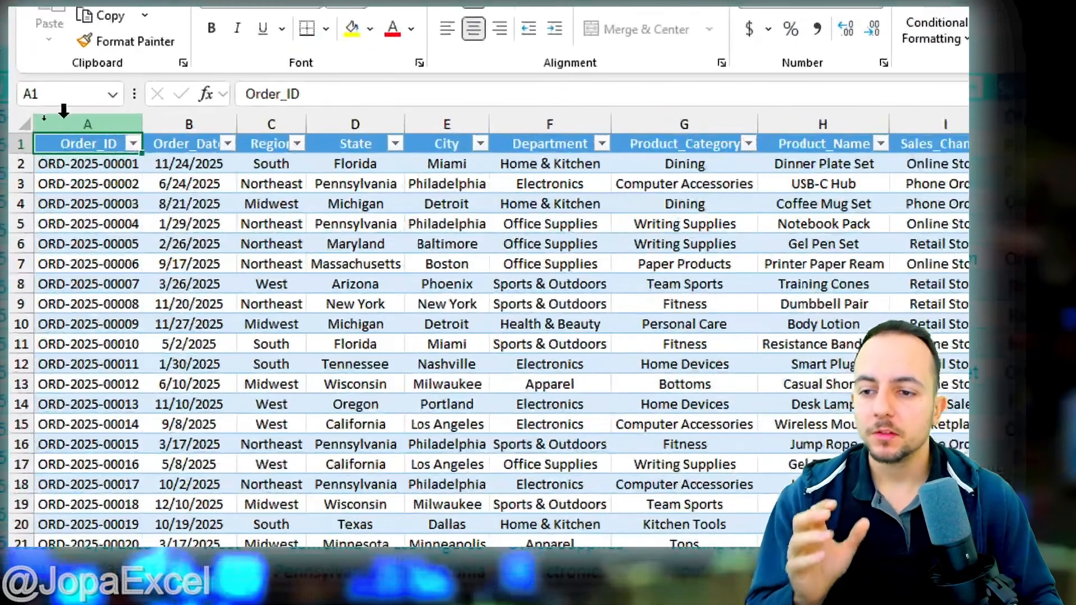
left_click(178, 118)
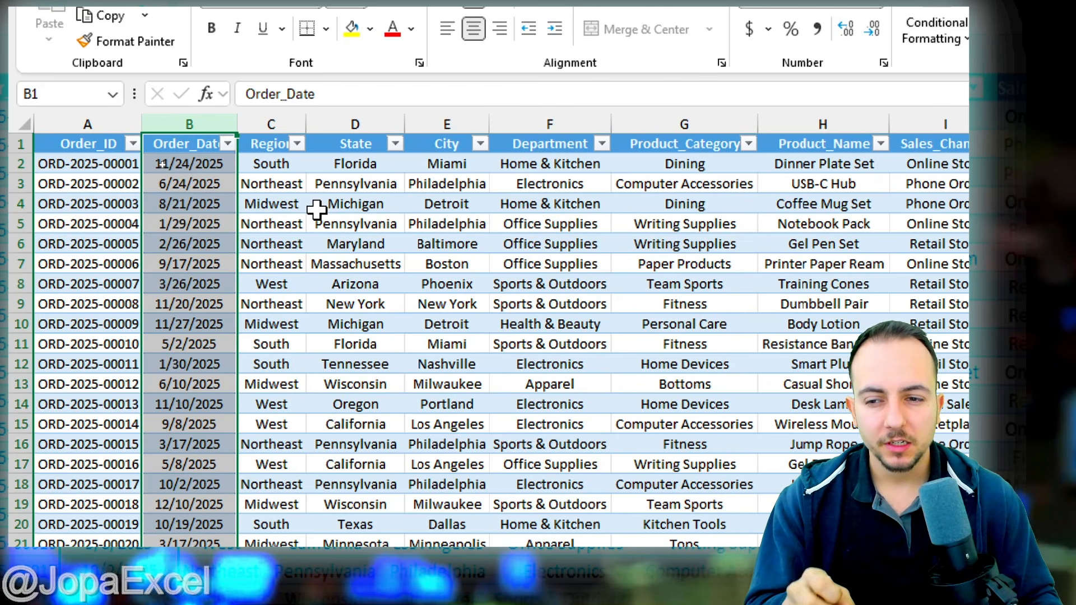
left_click(222, 163)
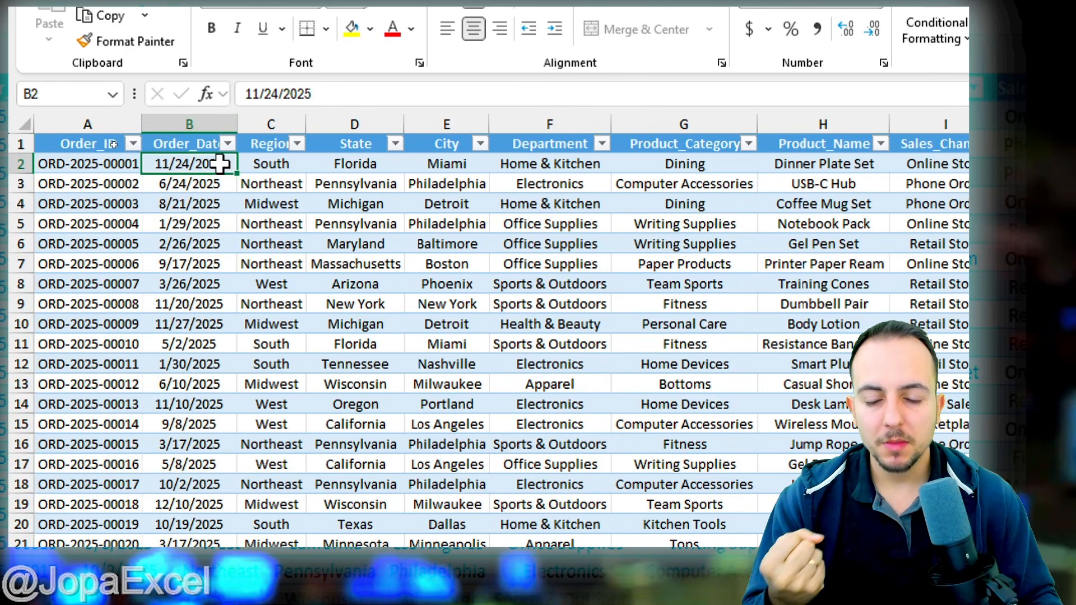
left_click_drag(221, 164, 227, 384)
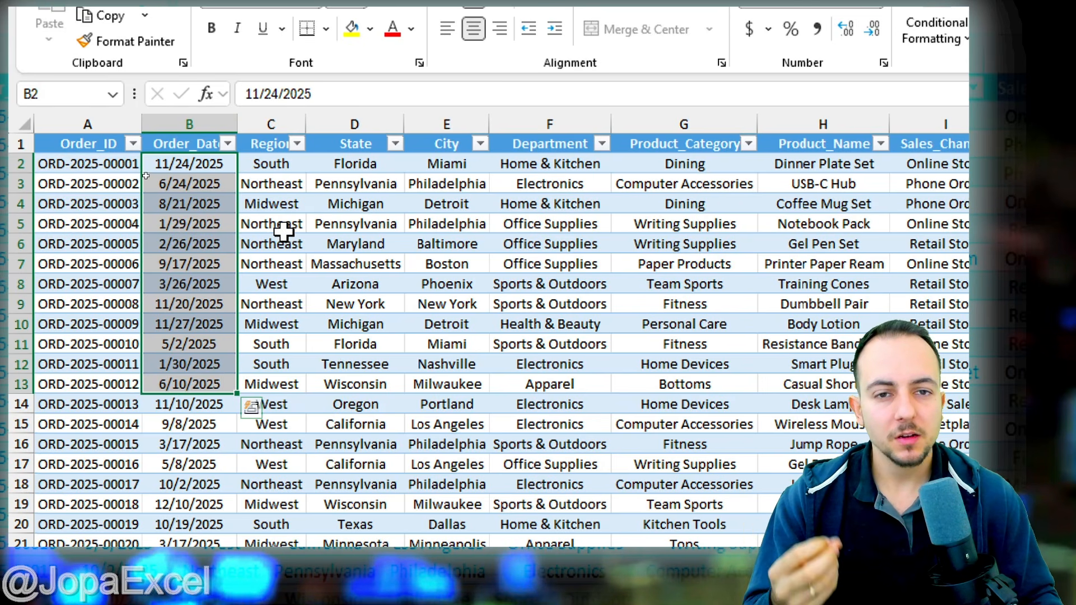
key("ctrl+space")
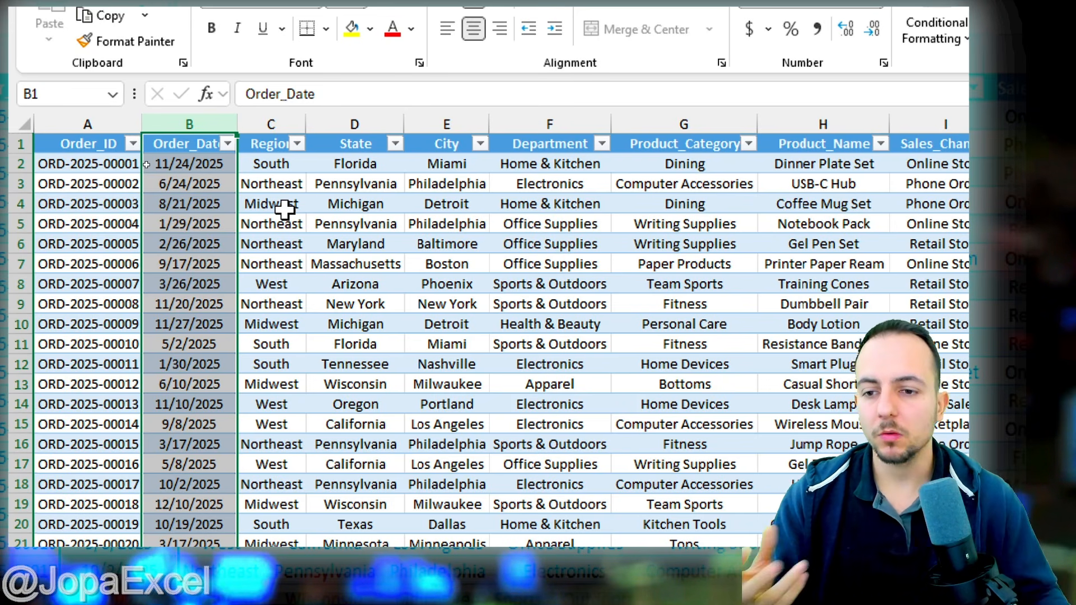
left_click_drag(211, 168, 212, 280)
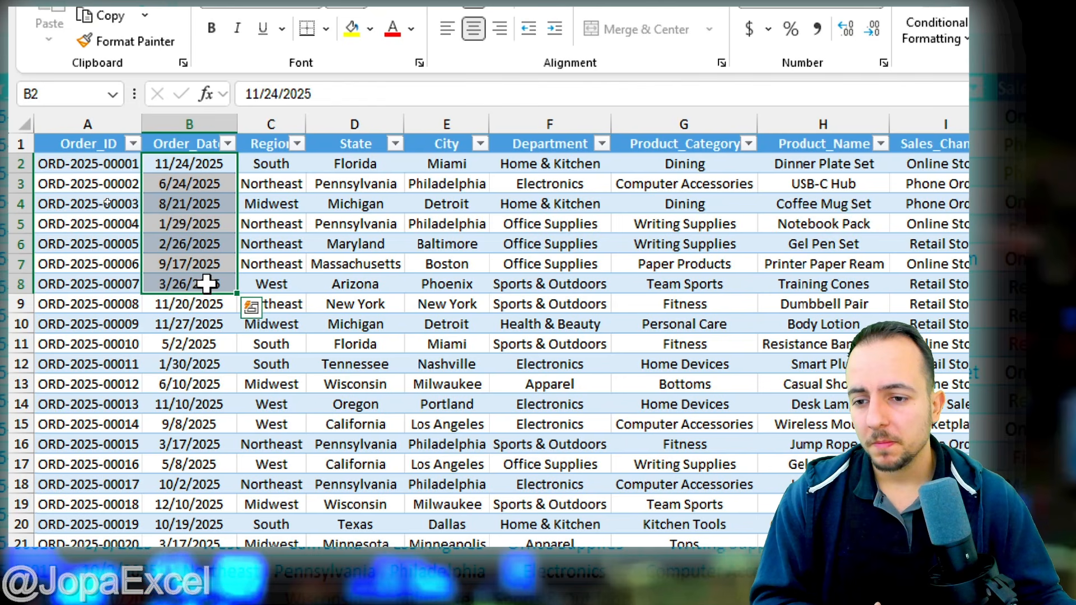
Step: Examine the empty columns T and U beside the table's Delivery_Priority column
scroll(386, 258, "right", 5)
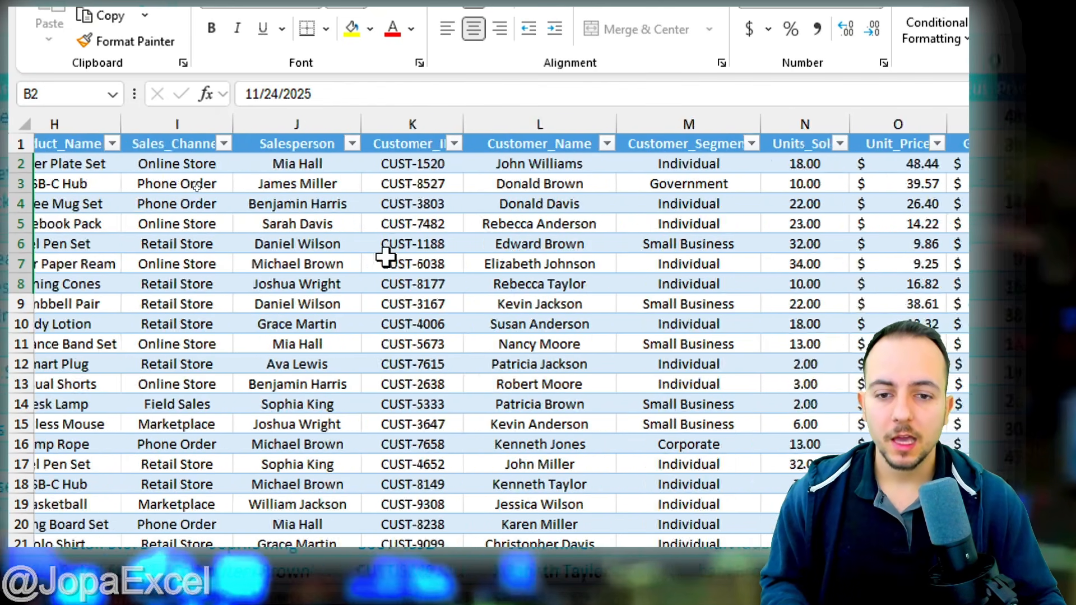
scroll(386, 258, "right", 5)
left_click(479, 118)
left_click(552, 119)
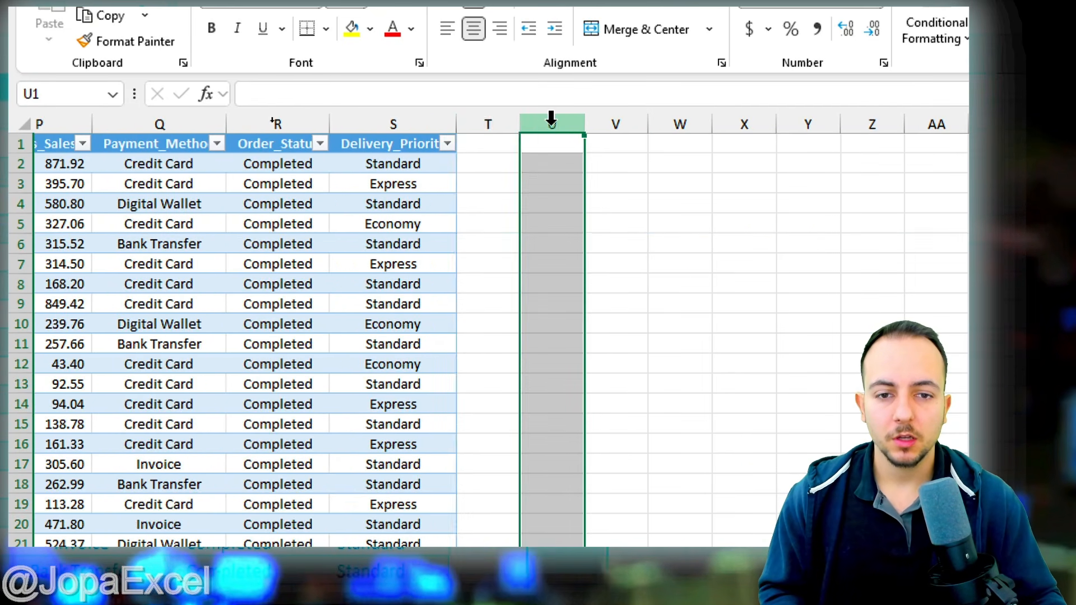
left_click(494, 119)
left_click(556, 119)
left_click(497, 139)
left_click(499, 118)
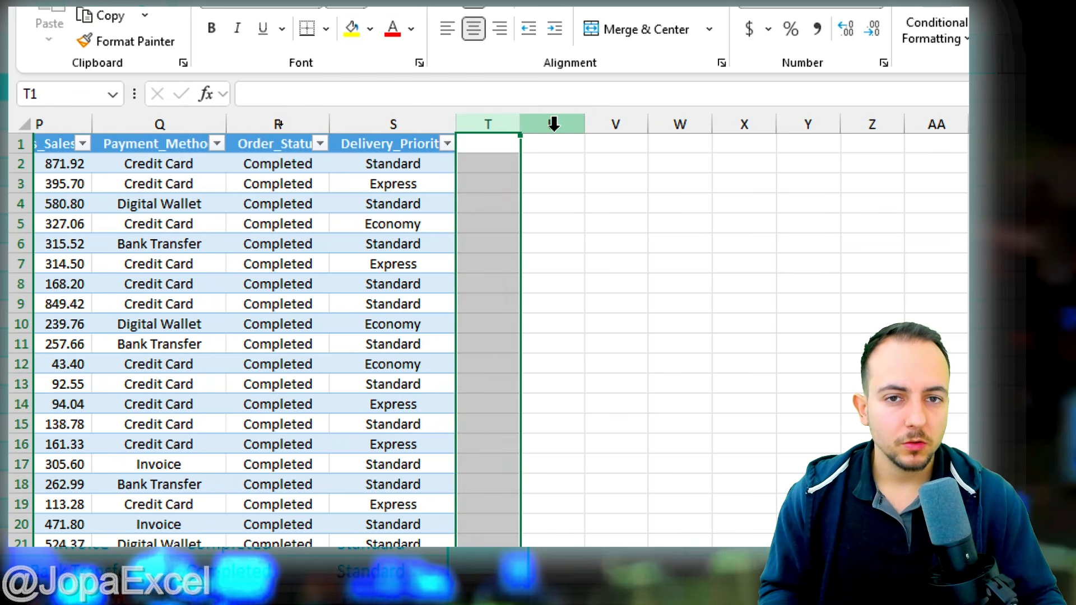
left_click(554, 123)
left_click(492, 120)
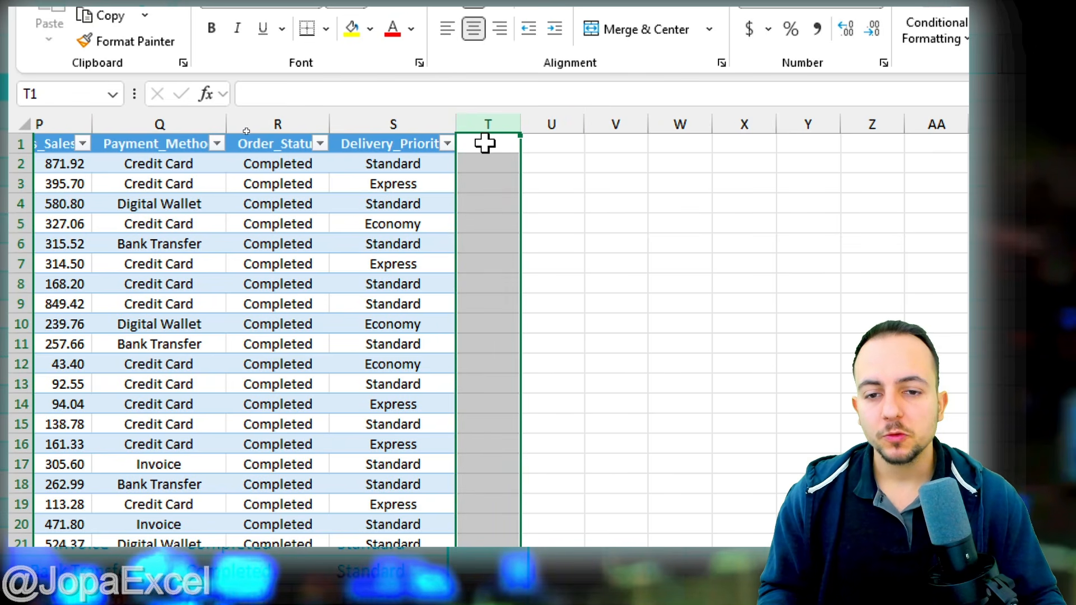
left_click(484, 143)
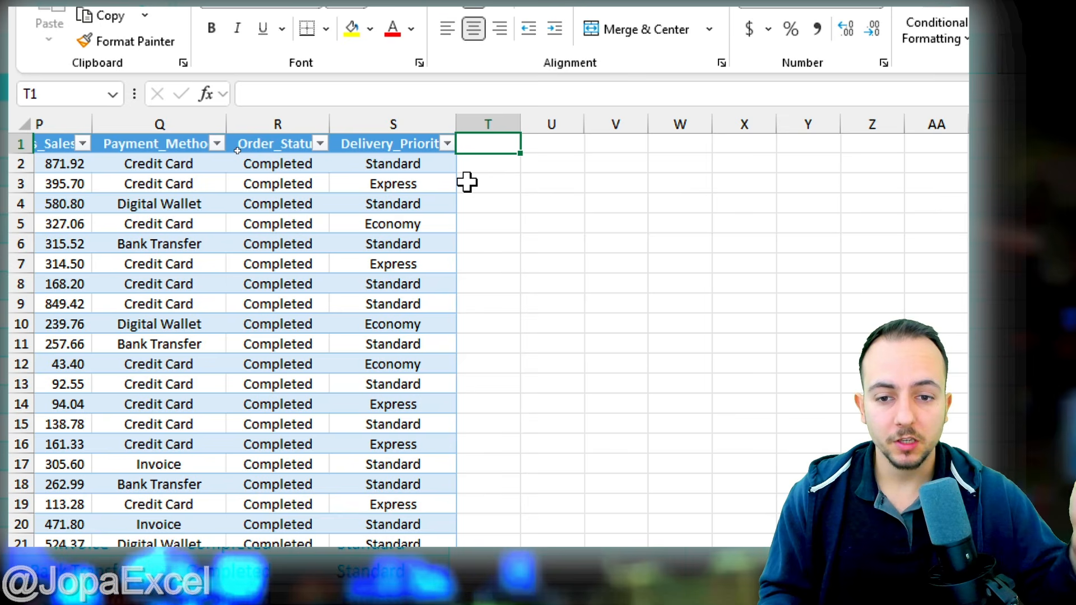
left_click_drag(477, 119, 505, 120)
left_click(533, 118)
left_click(504, 119)
left_click(550, 120)
left_click(499, 138)
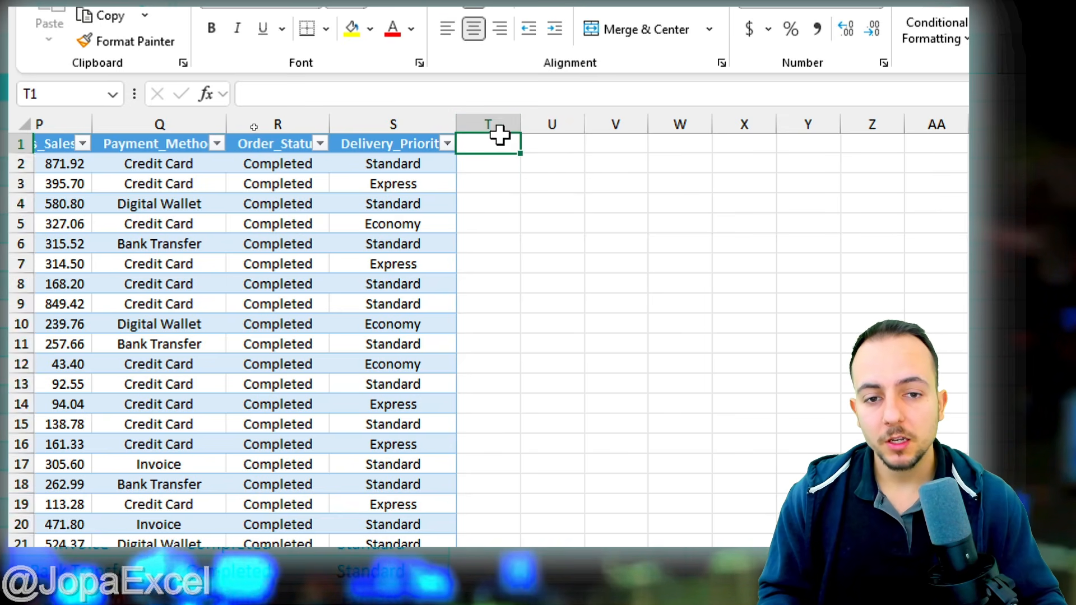
left_click(494, 115)
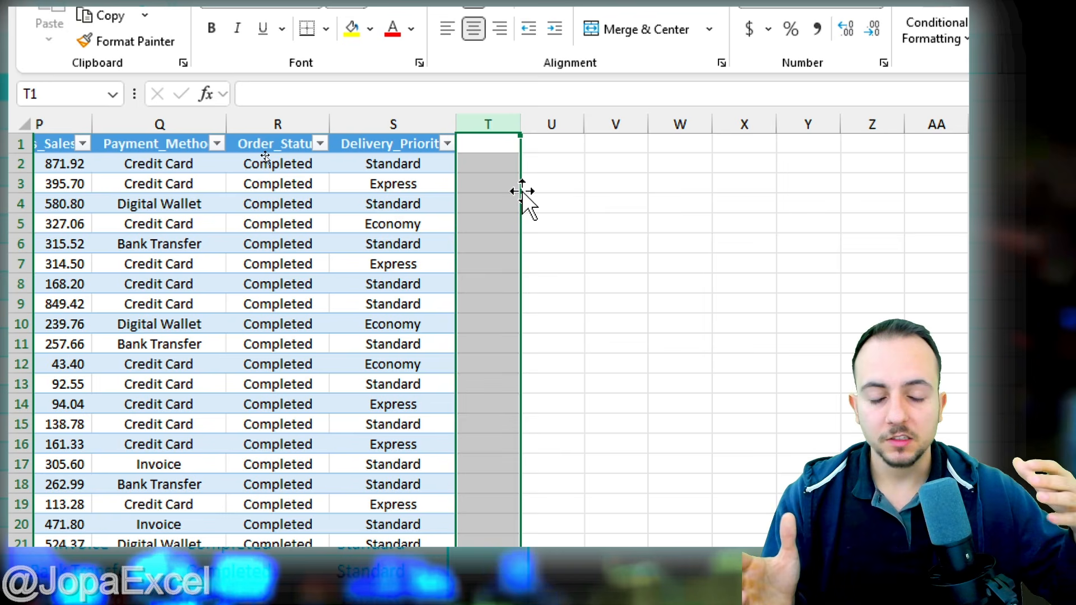
left_click(480, 146)
left_click(493, 121)
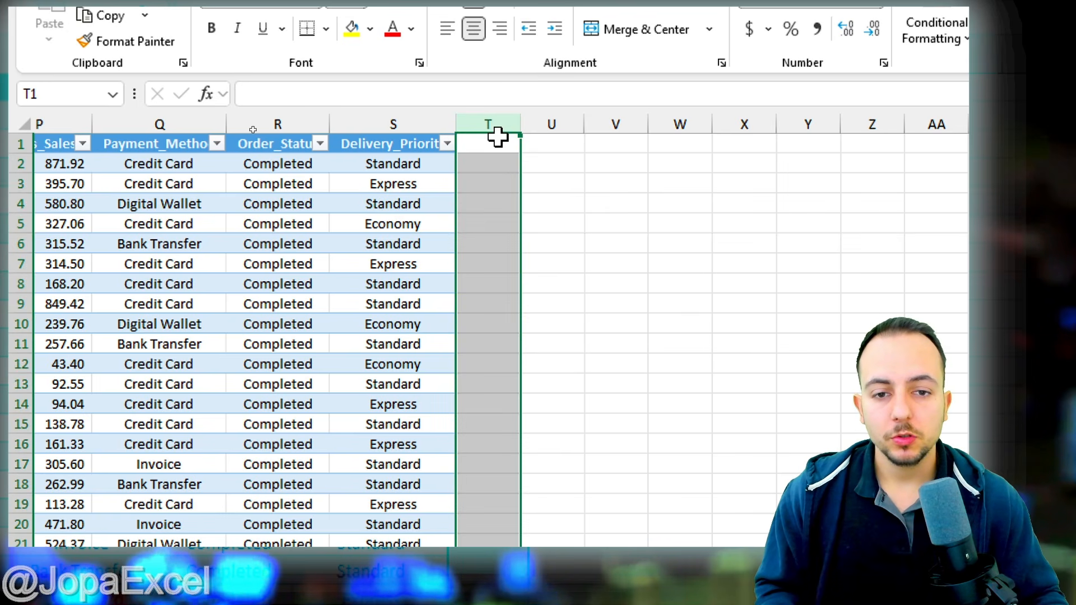
left_click(489, 144)
left_click(492, 122)
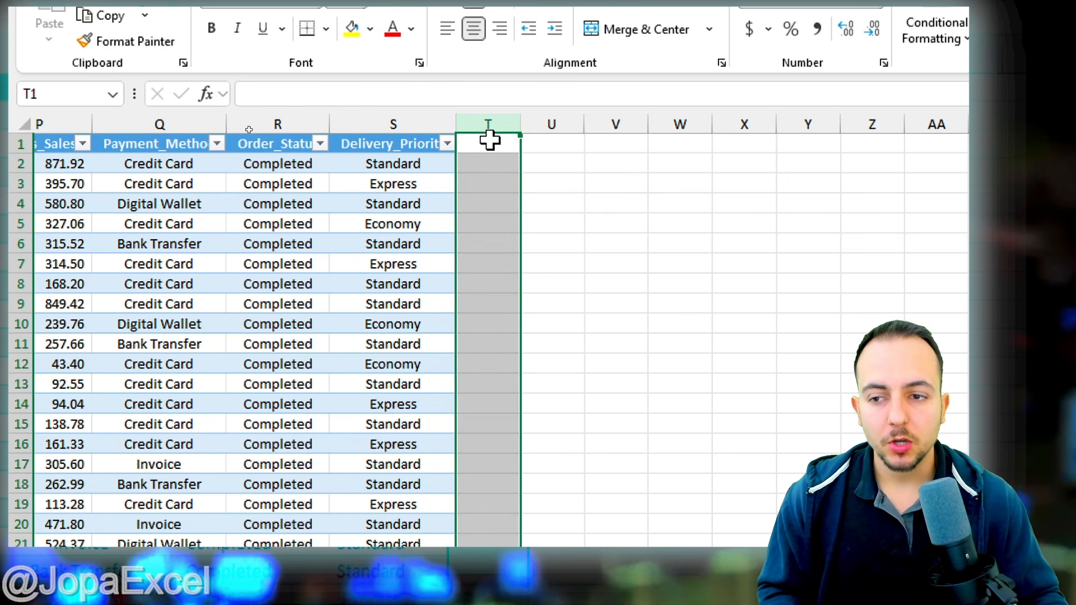
Step: Add a new table column headed Month in cell T1, next to Delivery_Priority
left_click(494, 146)
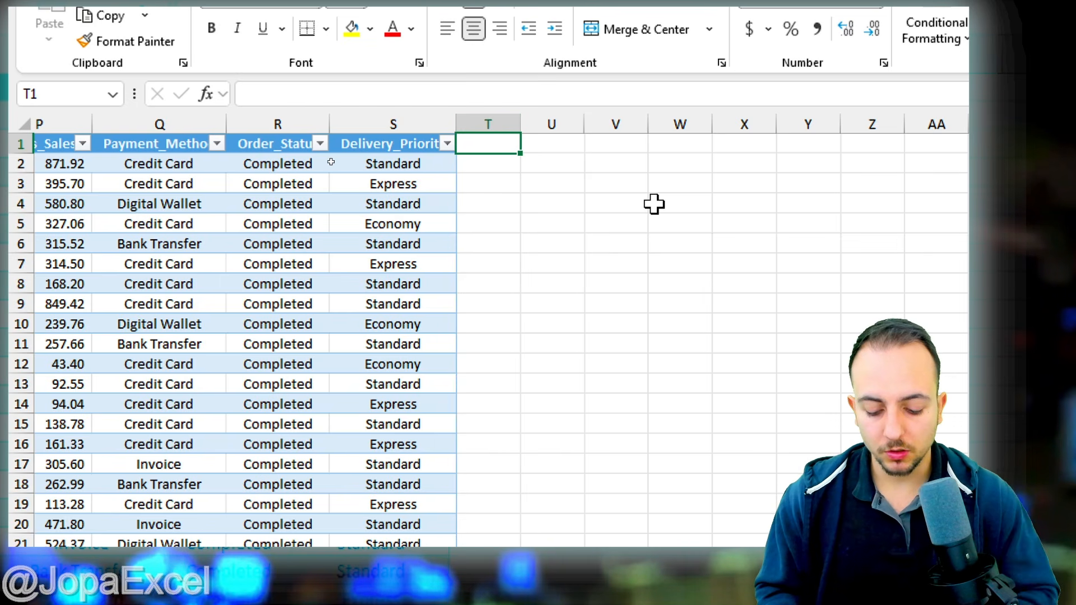
type("Moth")
key("BackSpace")
key("BackSpace")
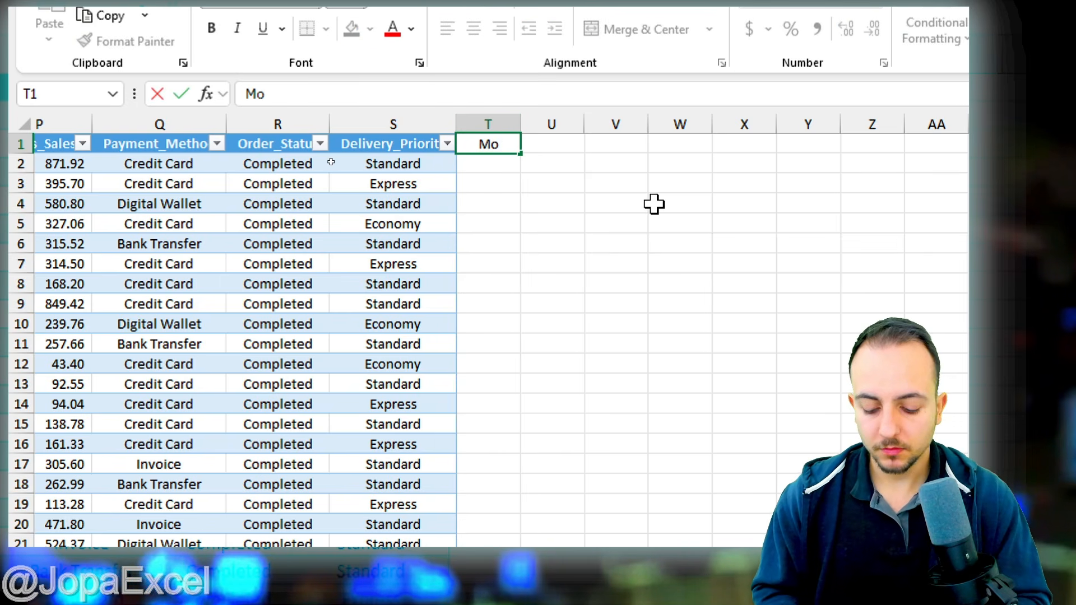
type("nth")
key("Return")
Step: Add a Year column header in cell U1 and widen the Month and Year columns
key("Up")
key("Right")
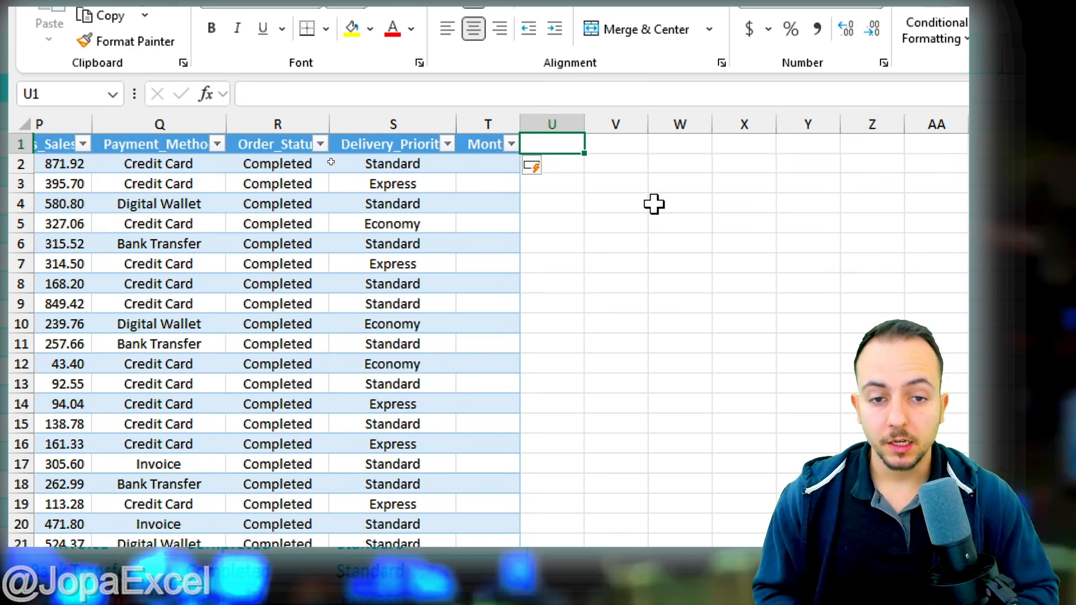
type("Year")
key("Return")
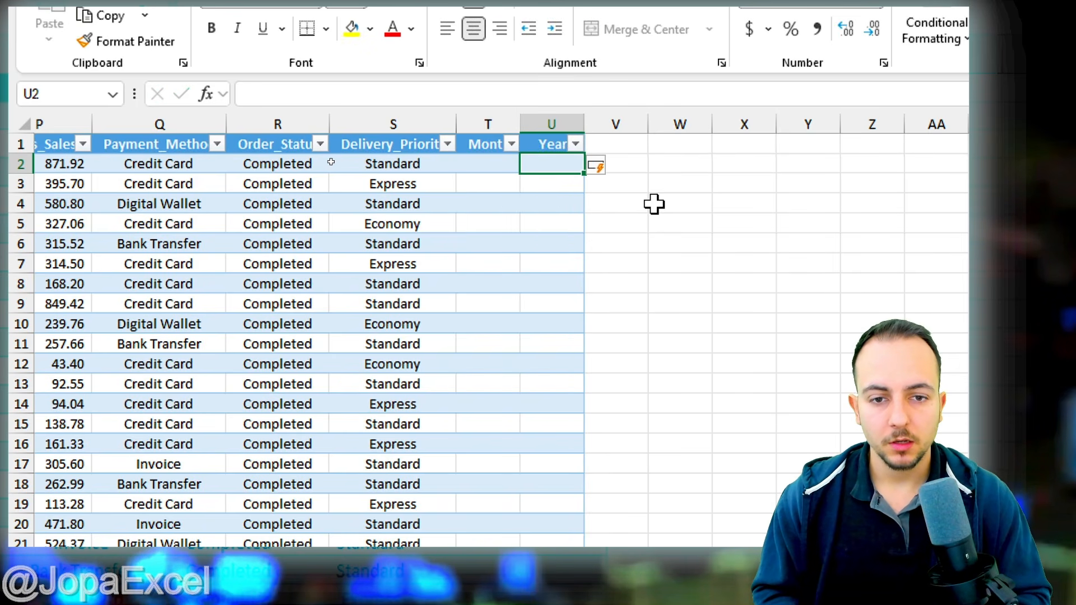
left_click_drag(473, 123, 554, 123)
Step: Fill the Month column with the formula =MONTH([@[Order_Date]]), entered in cell T2
left_click(497, 163)
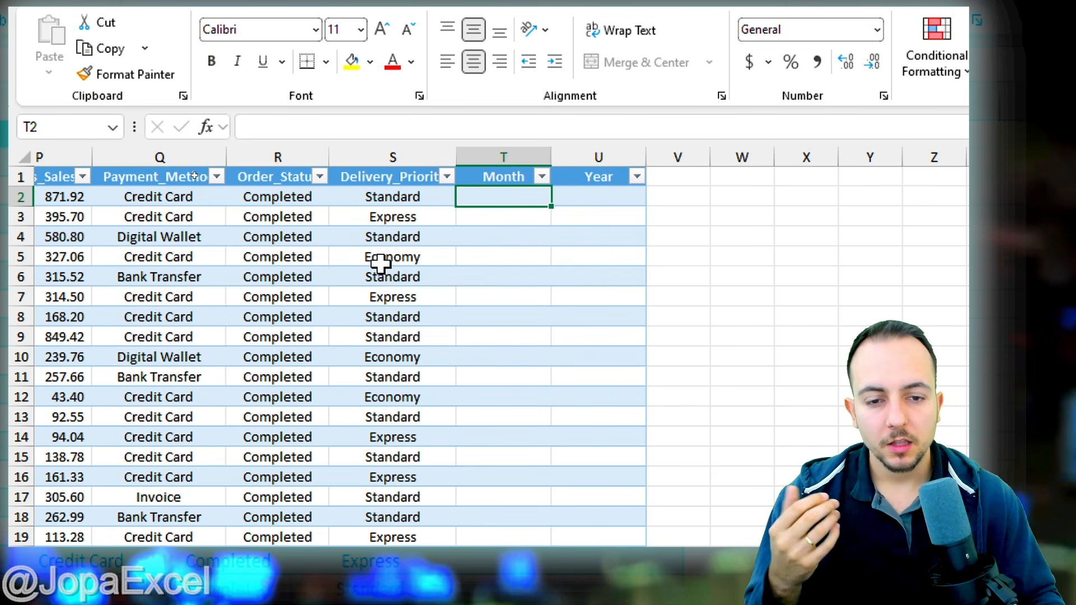
type("=mon")
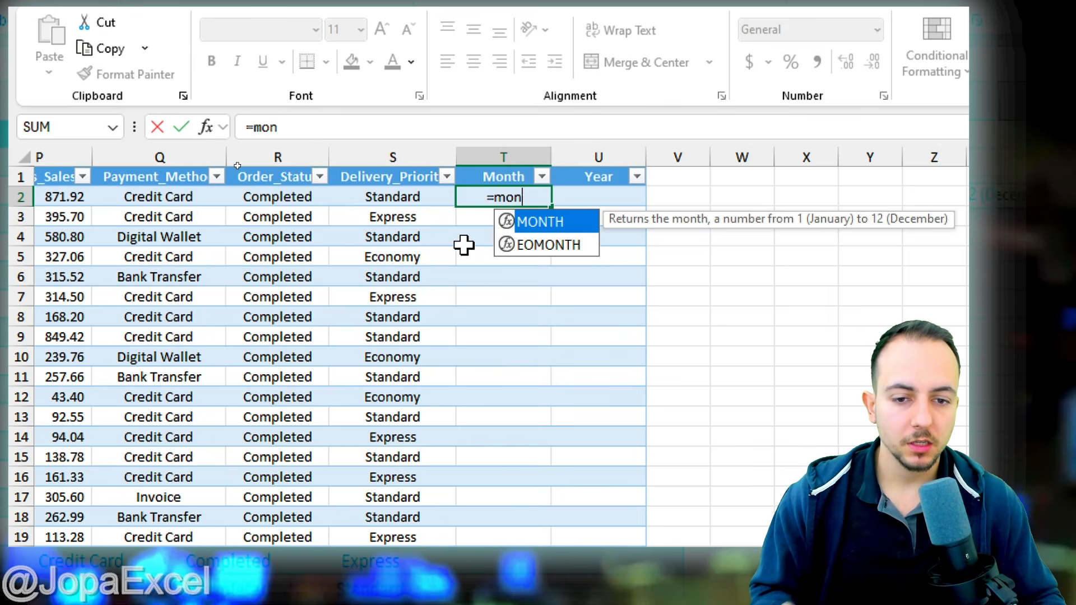
double_click(537, 221)
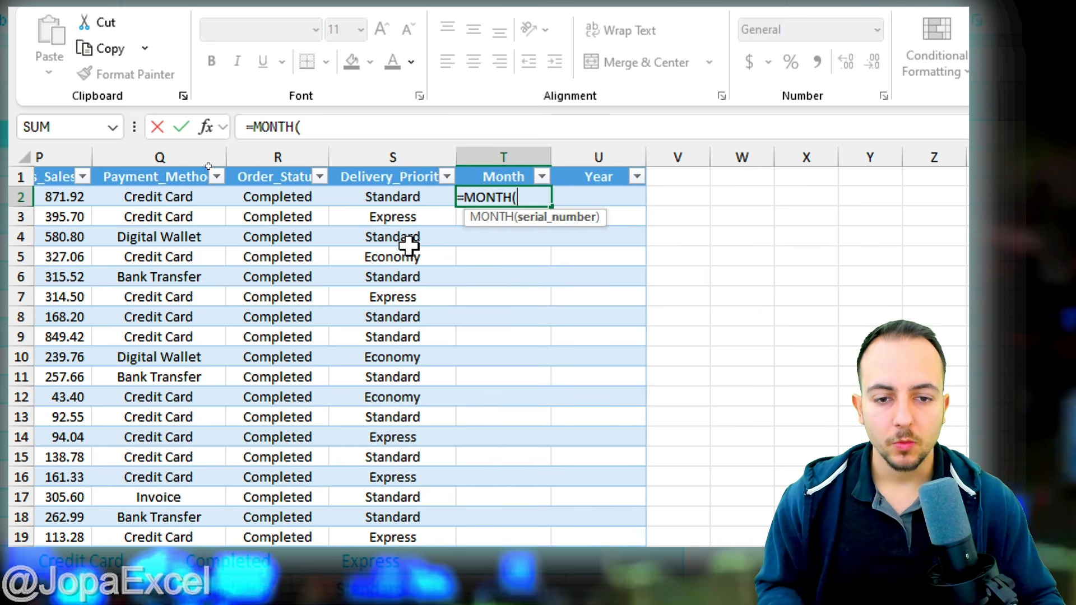
scroll(403, 244, "left", 5)
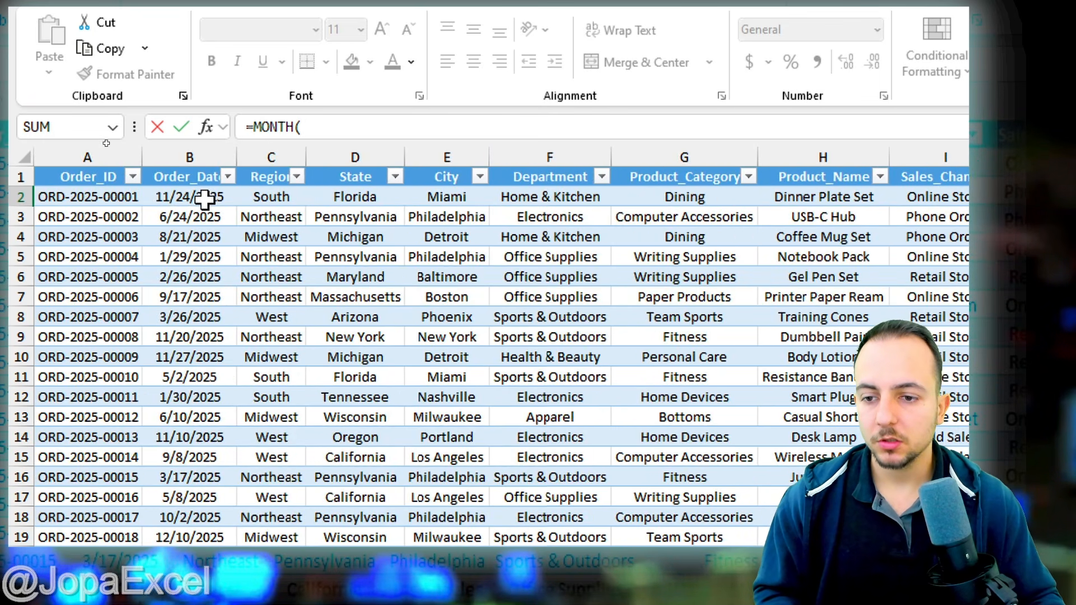
left_click(205, 199)
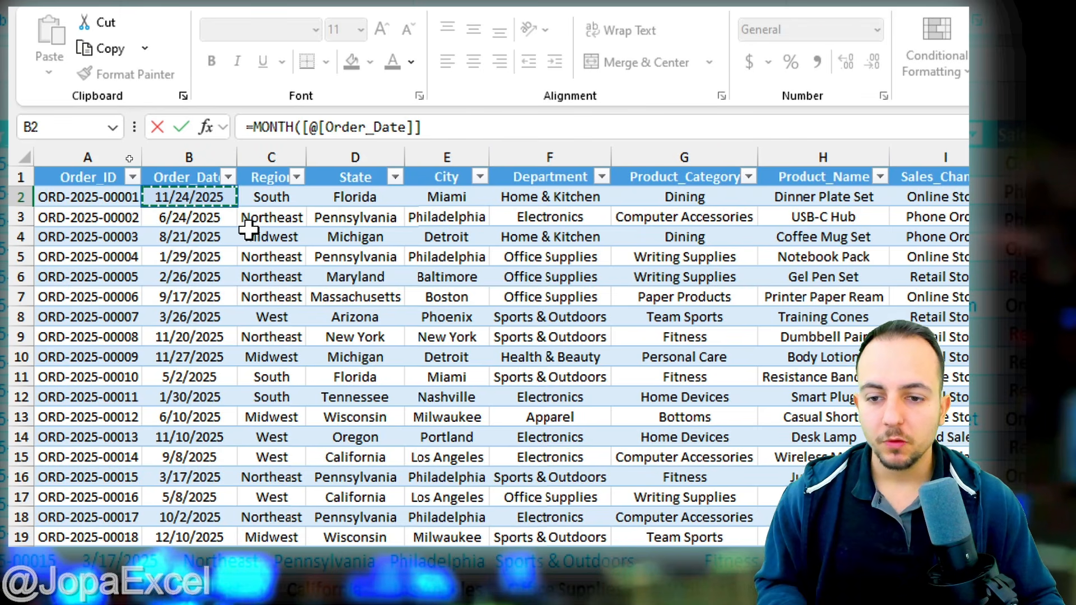
scroll(249, 230, "right", 5)
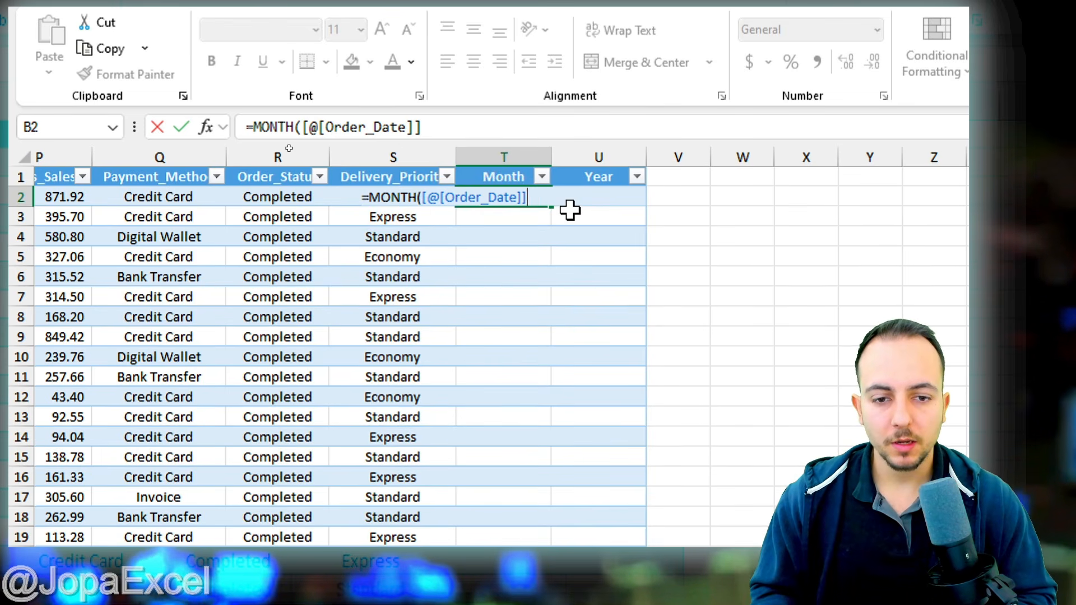
key("Return")
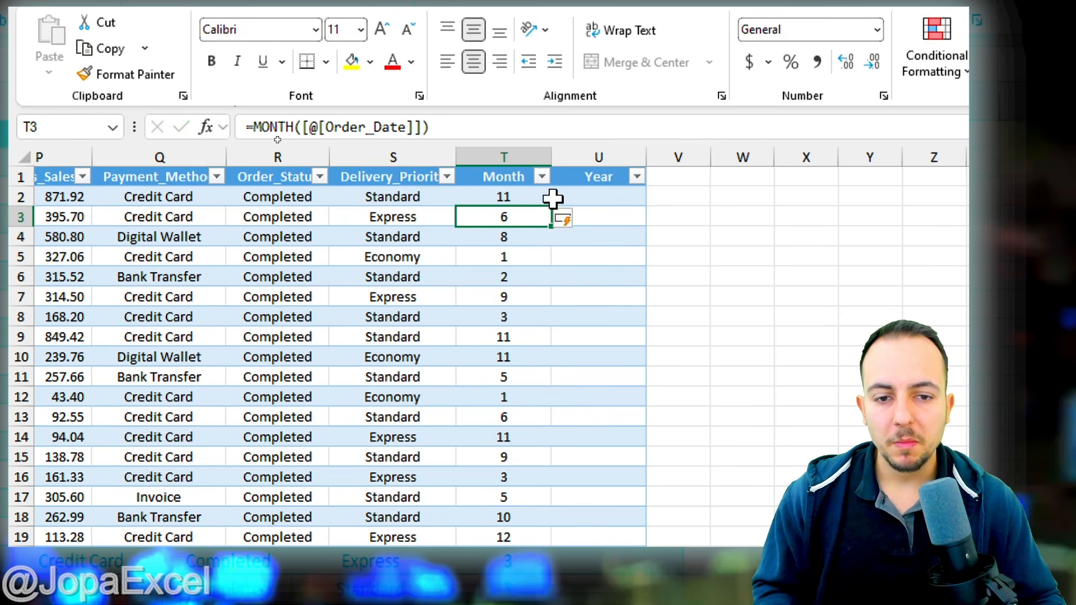
Step: Check the calculated month numbers and their formula down the Month column
left_click(512, 198)
left_click(524, 212)
left_click(522, 236)
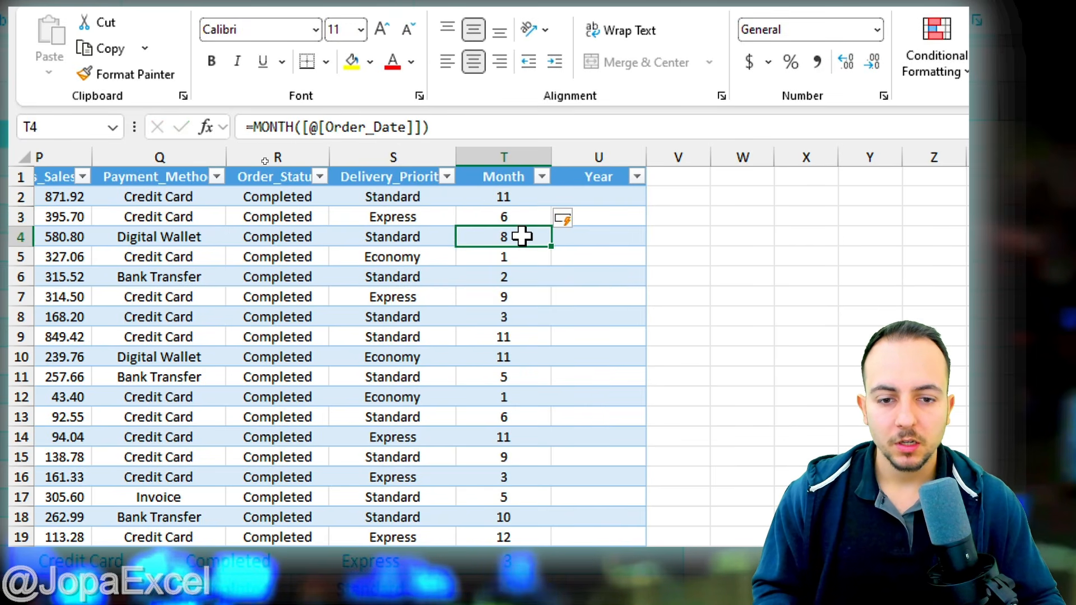
left_click(518, 256)
left_click(512, 276)
left_click(512, 296)
left_click(514, 315)
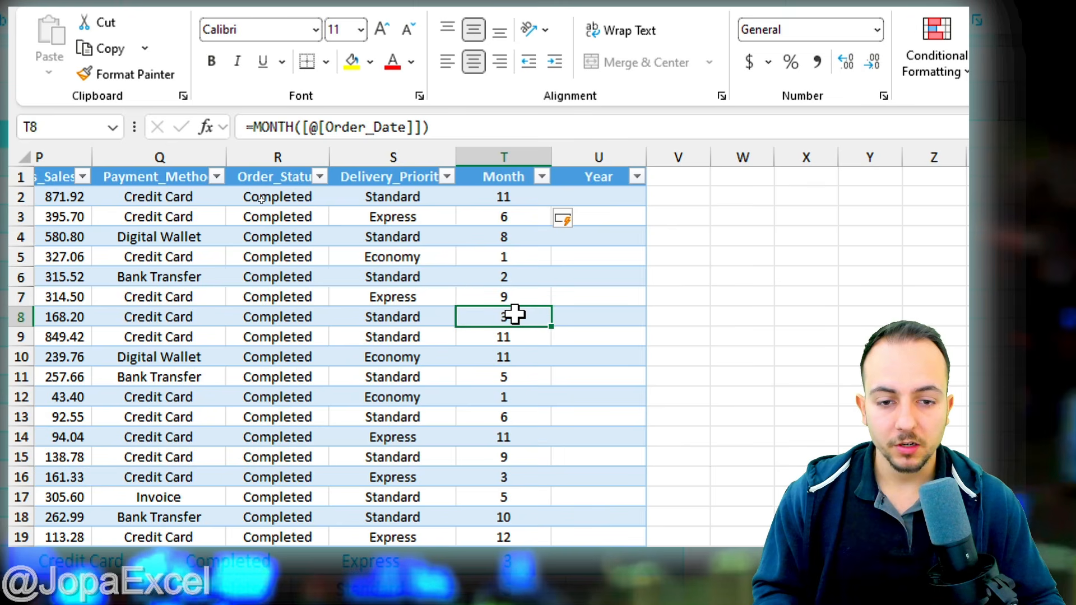
scroll(520, 225, "down", 15)
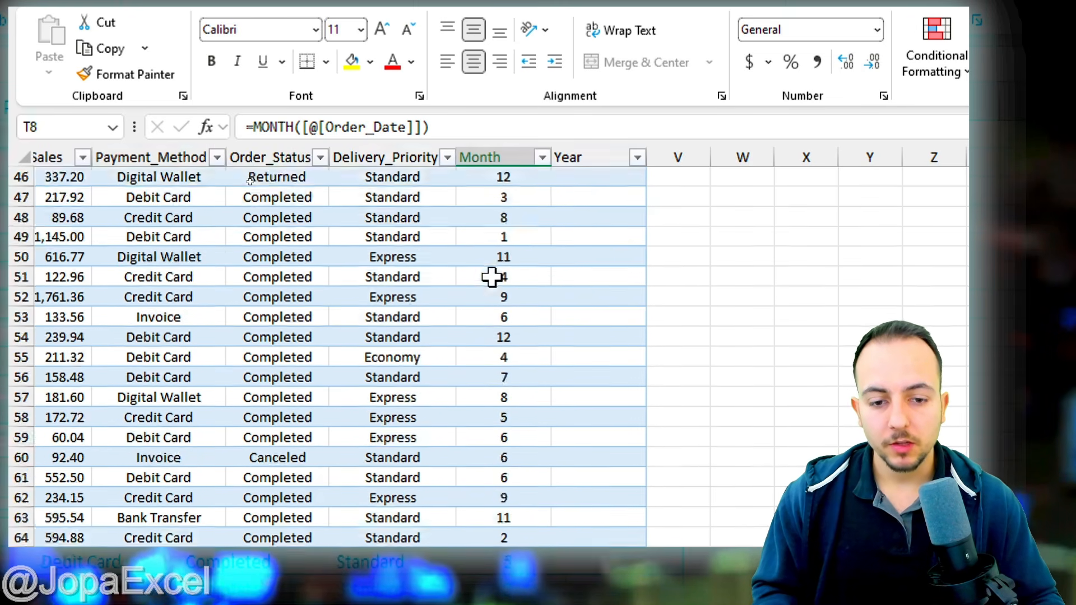
scroll(493, 277, "up", 10)
scroll(490, 278, "up", 5)
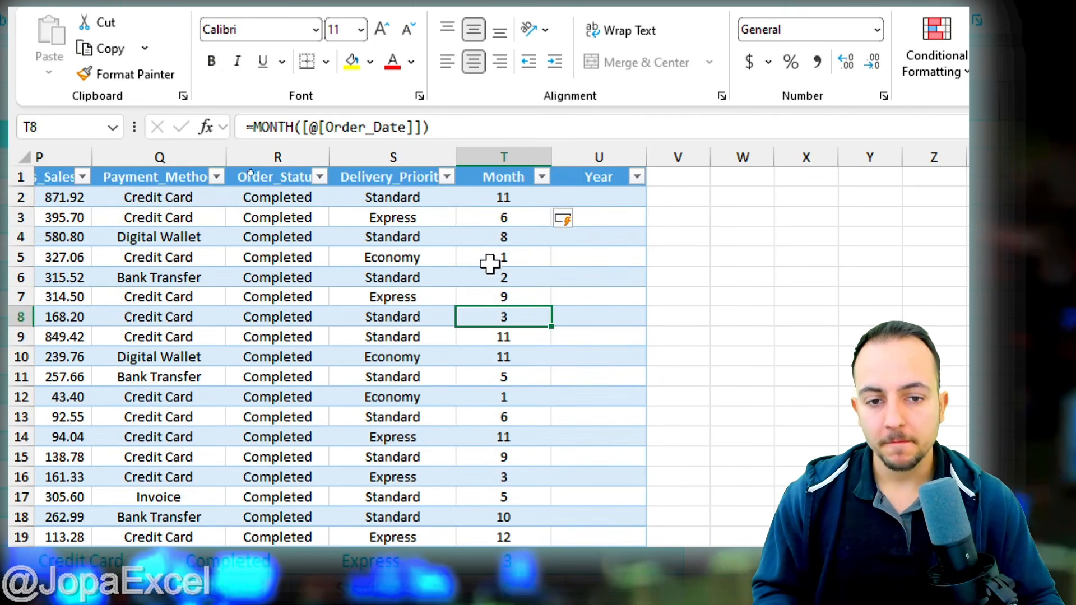
Step: Examine the last row of the sales data table and the empty rows beneath it where new records would go
left_click(602, 149)
left_click(408, 177)
key("ctrl+Down")
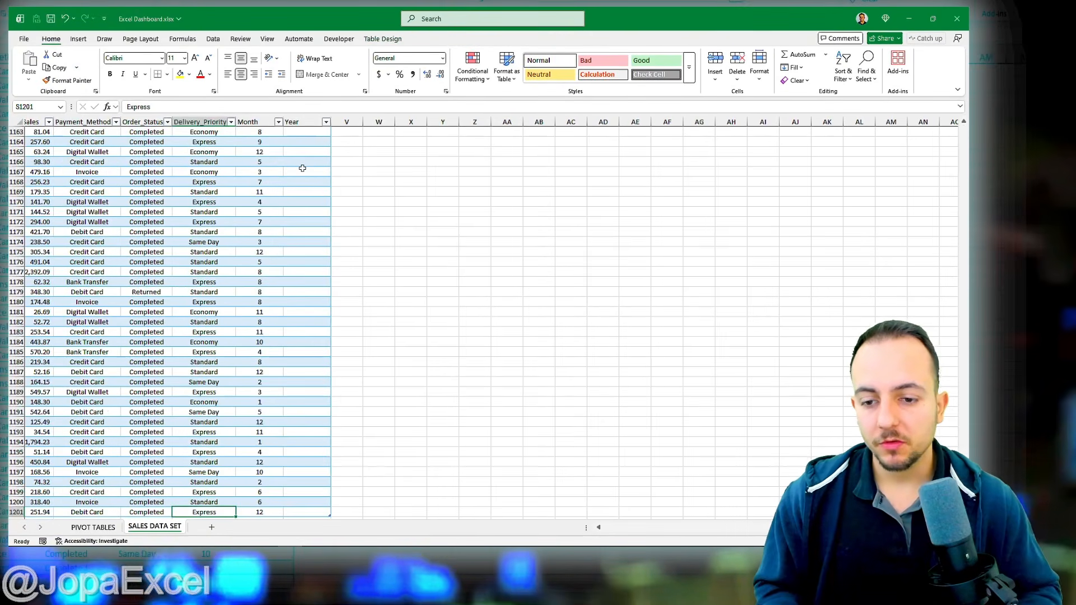
scroll(295, 173, "down", 3)
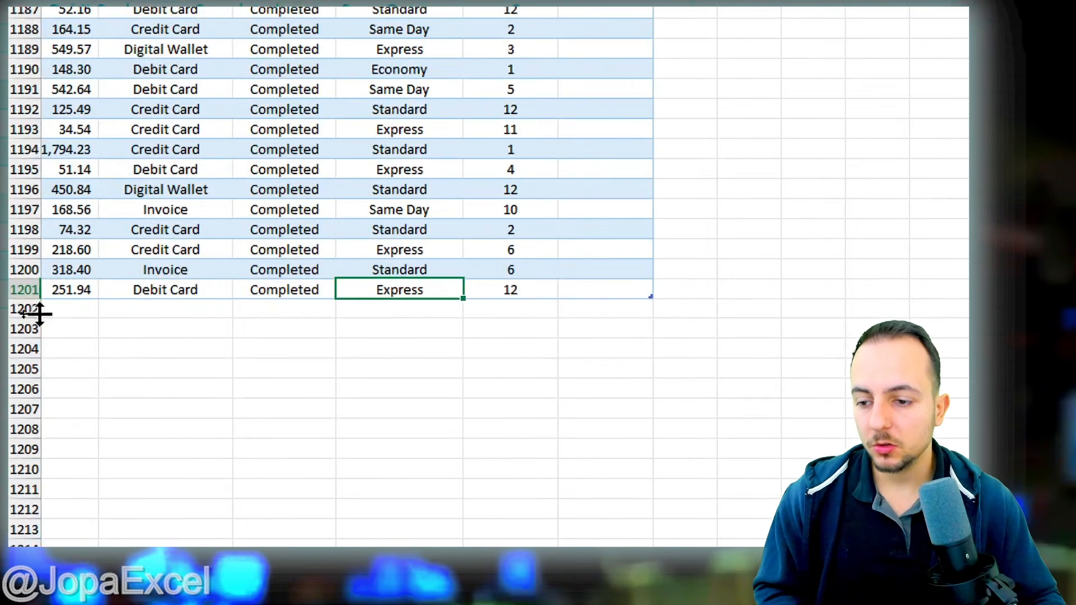
left_click(20, 313)
left_click(16, 329)
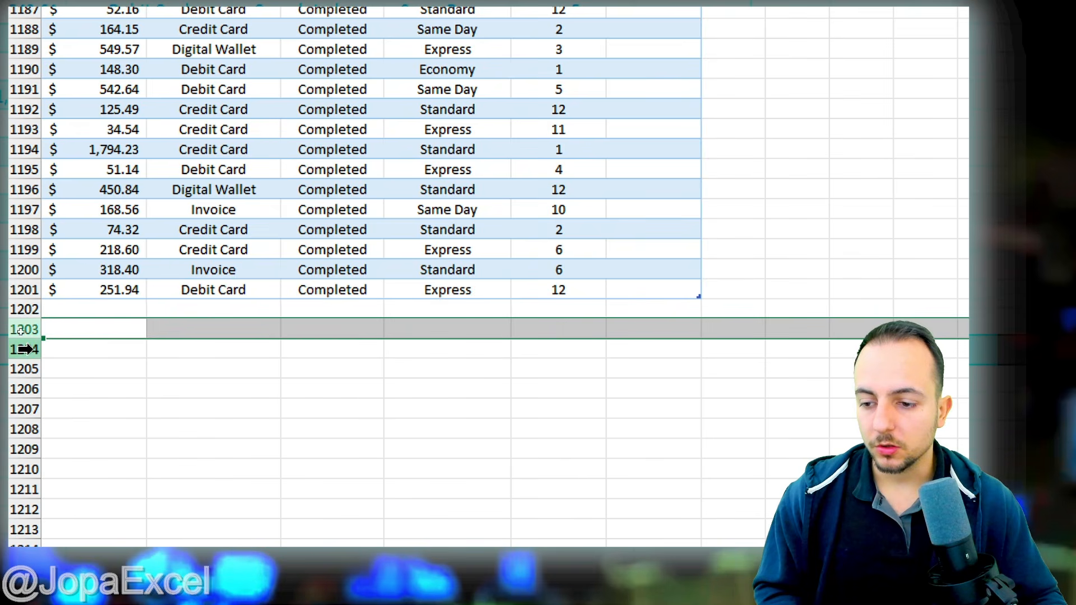
left_click(19, 346)
left_click_drag(26, 309, 40, 432)
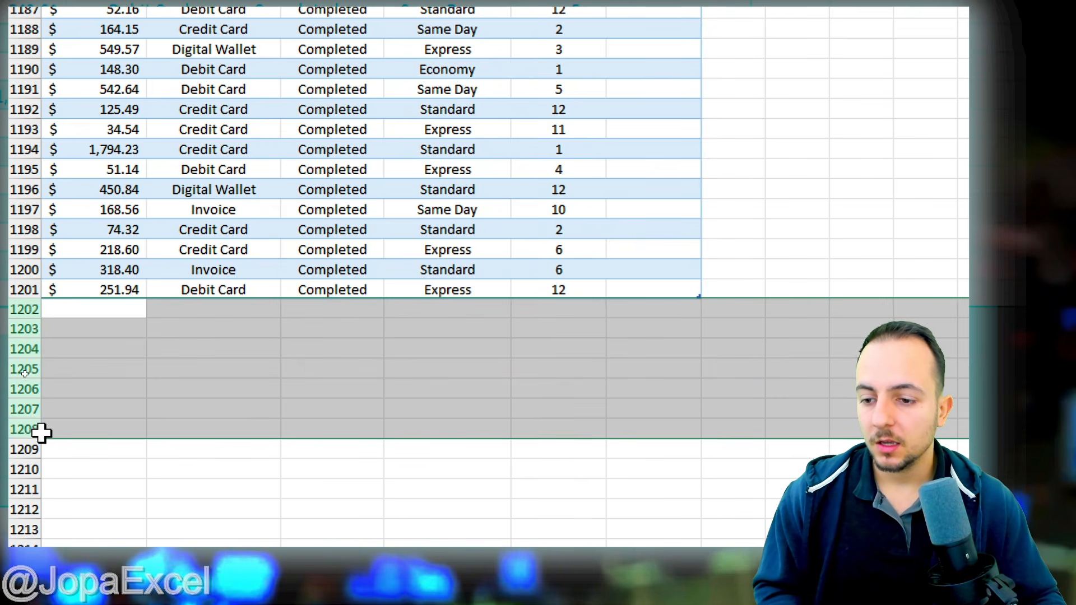
left_click(574, 312)
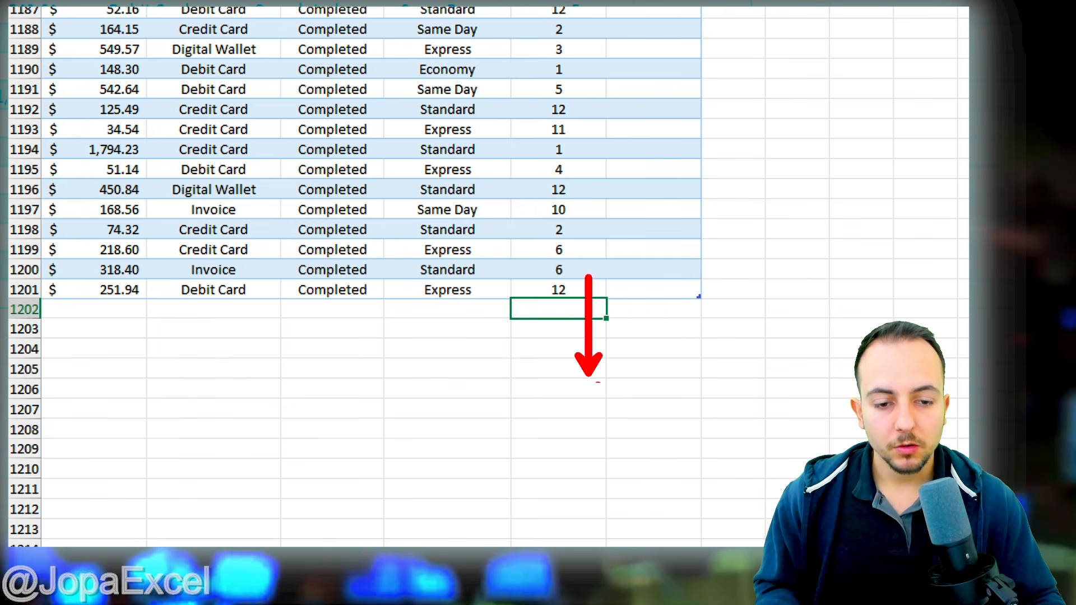
Step: Fill the Year column with the formula =YEAR([@[Order_Date]]), entered in cell U2
key("ctrl+Up")
key("ctrl+Up")
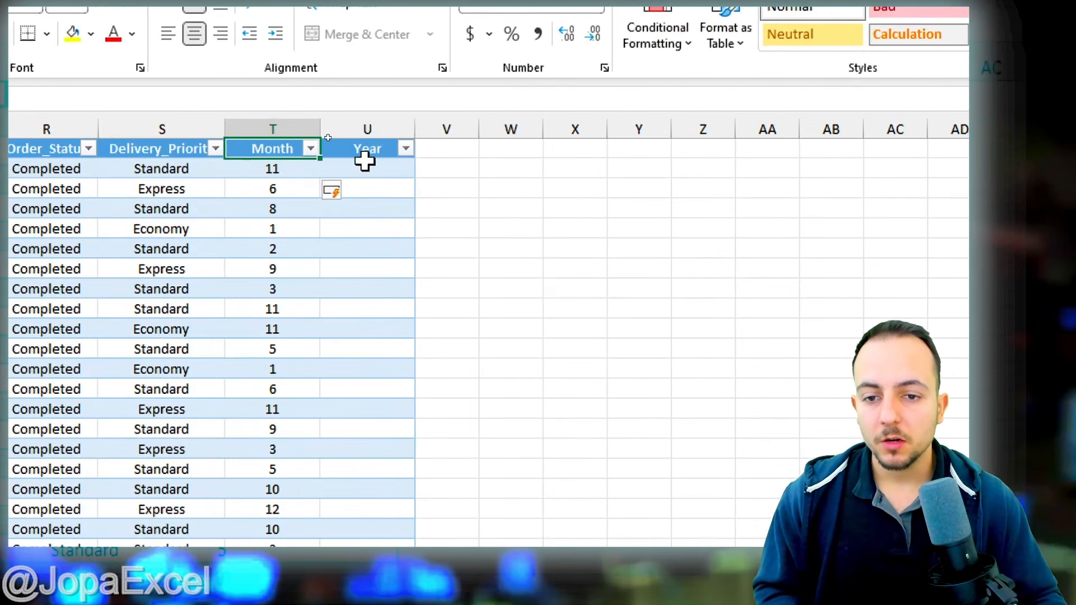
left_click(328, 140)
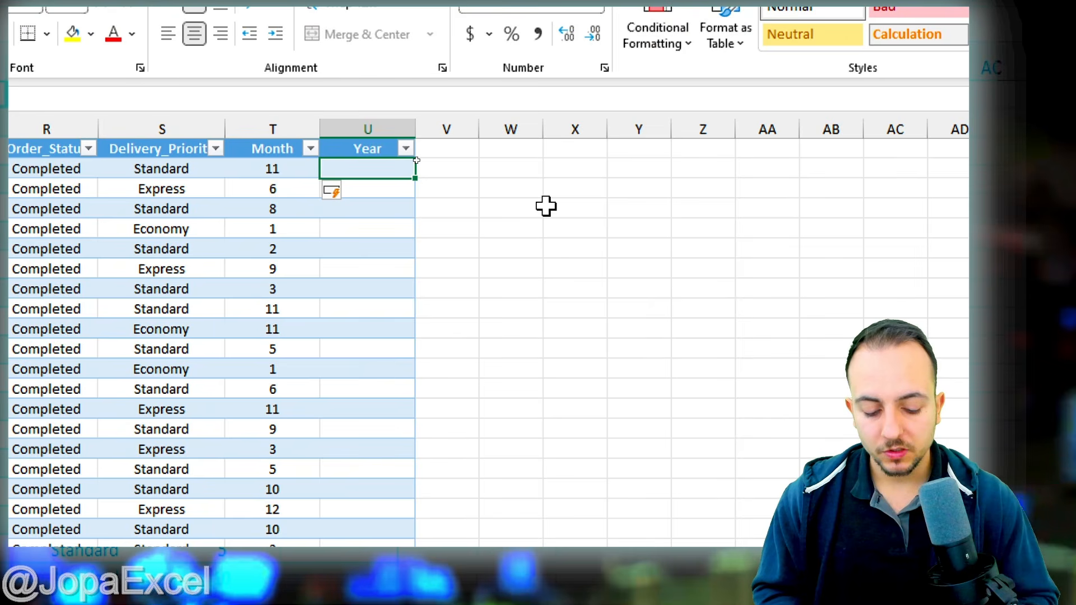
type("=")
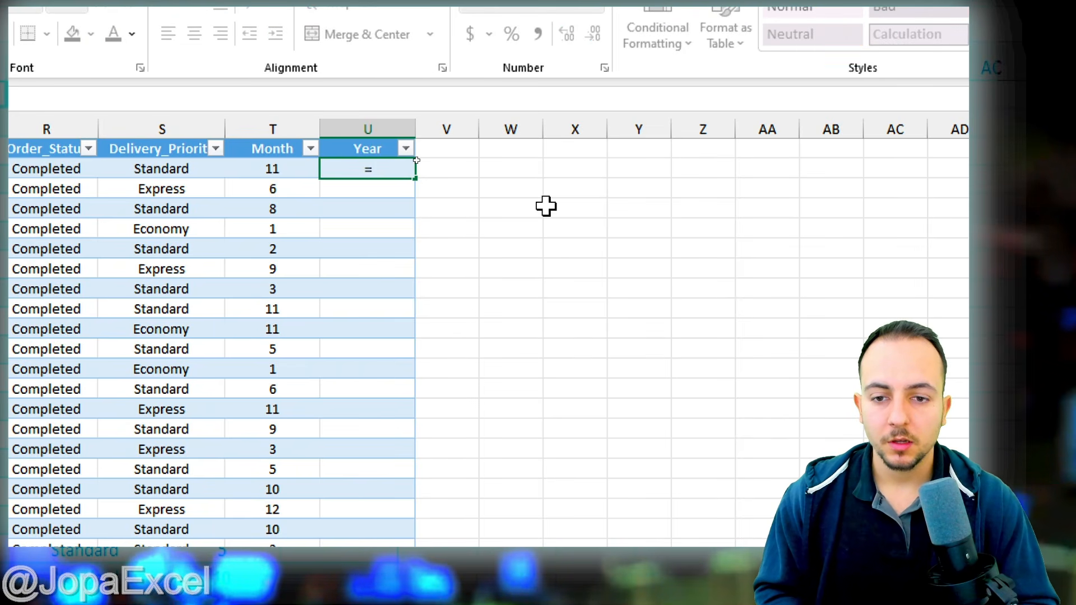
type("mon")
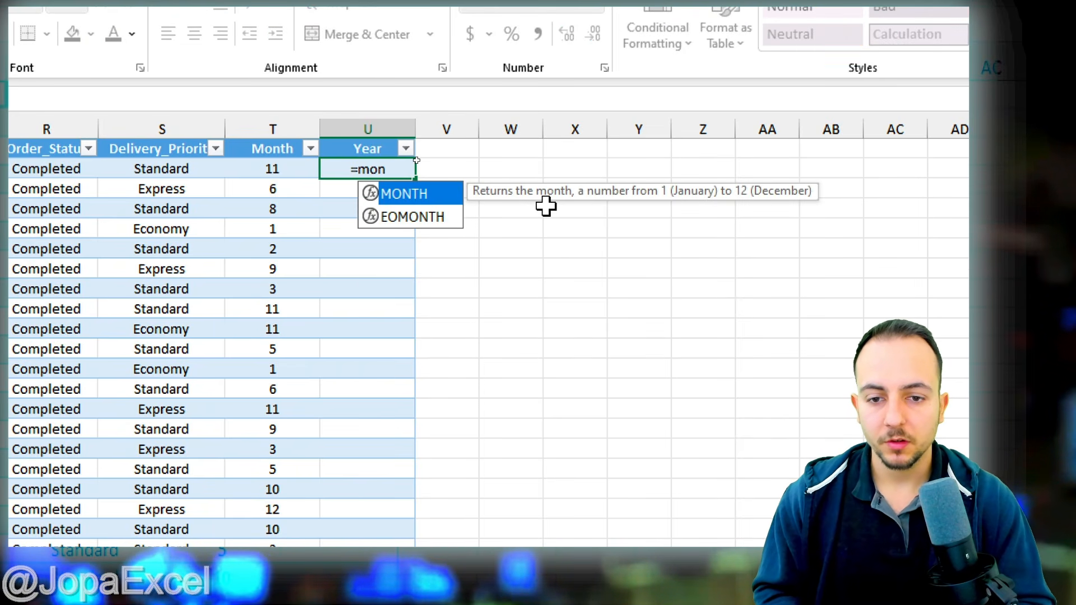
key("BackSpace")
key("BackSpace")
key("BackSpace")
type("year")
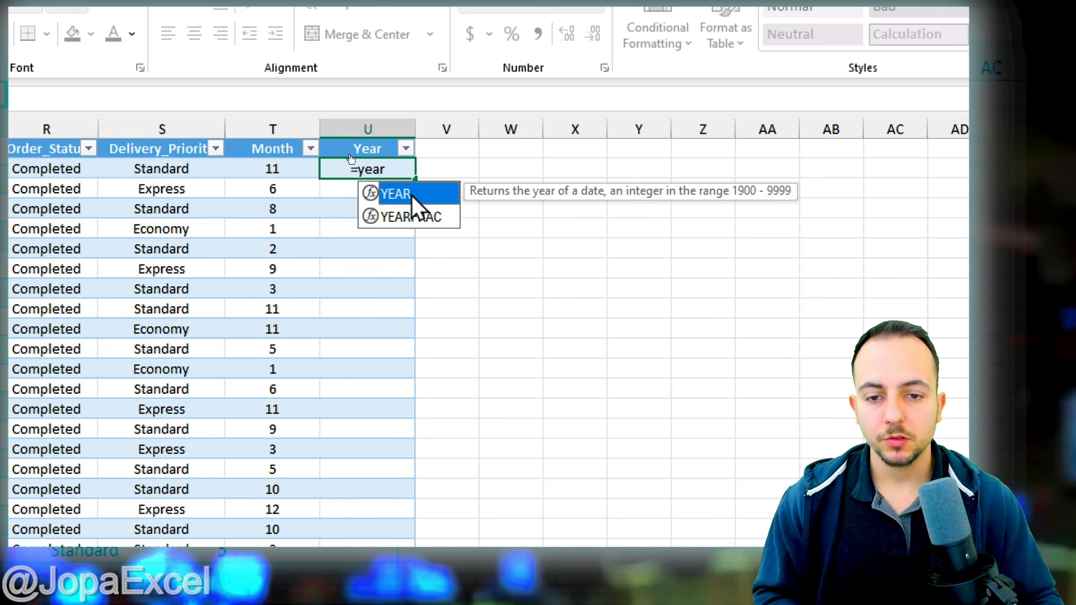
double_click(399, 194)
scroll(154, 281, "left", 5)
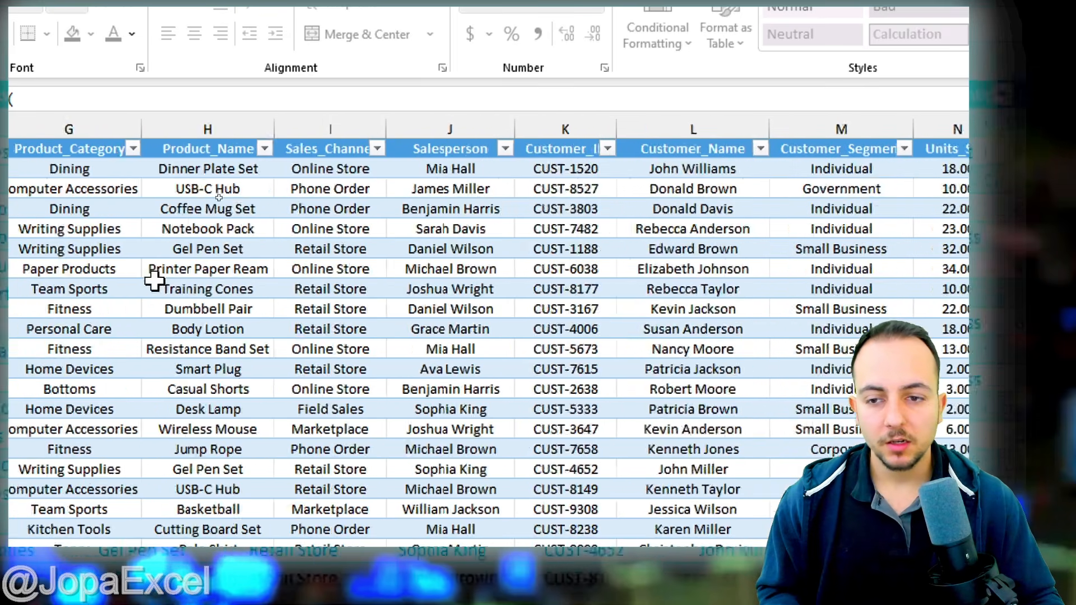
scroll(155, 280, "left", 3)
scroll(143, 194, "left", 2)
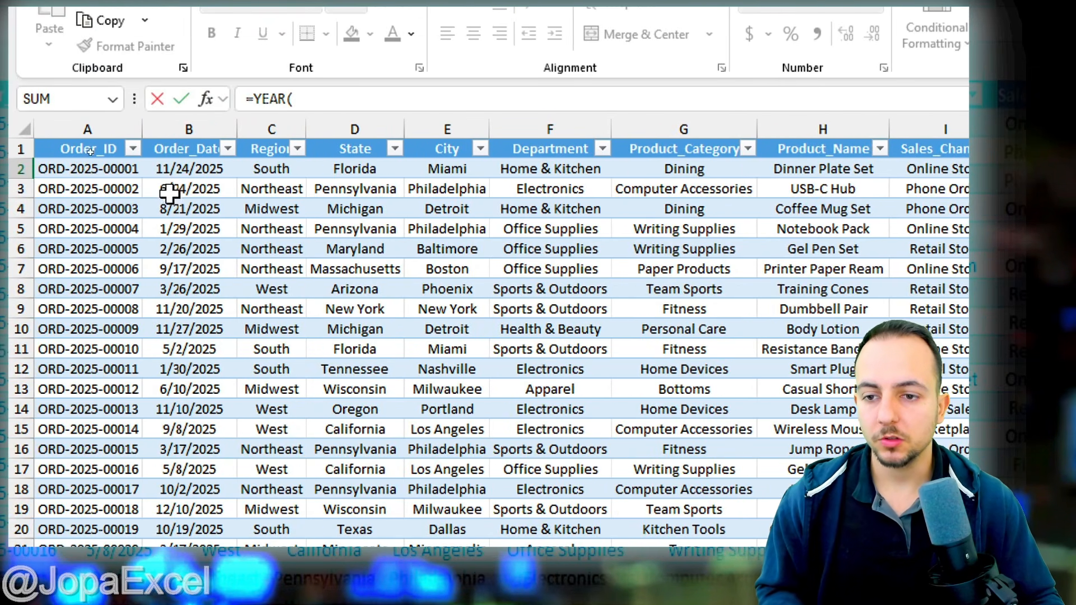
left_click(188, 169)
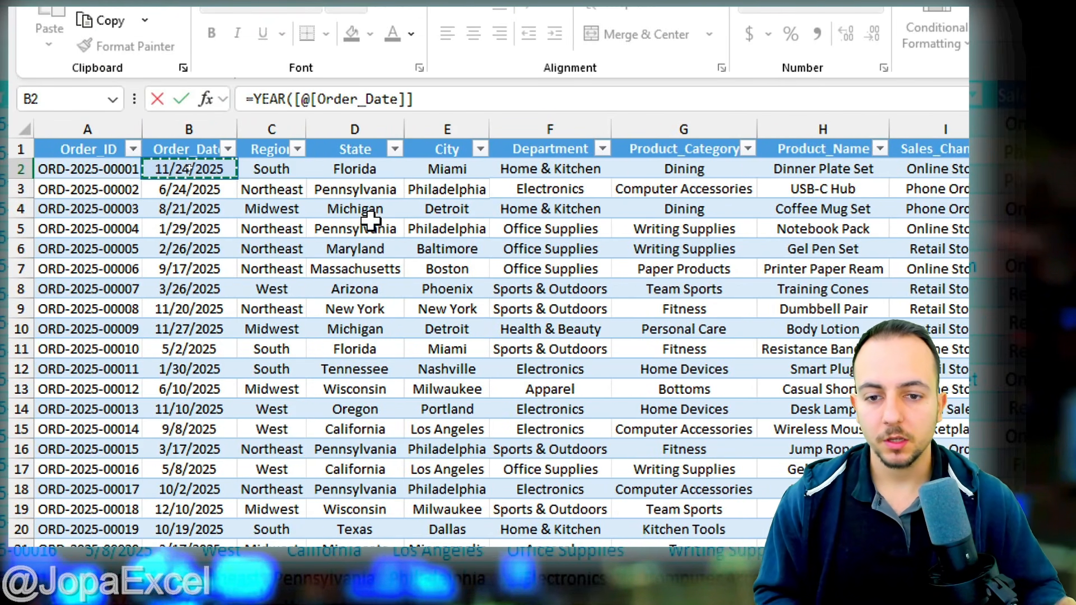
key("Return")
scroll(367, 221, "right", 10)
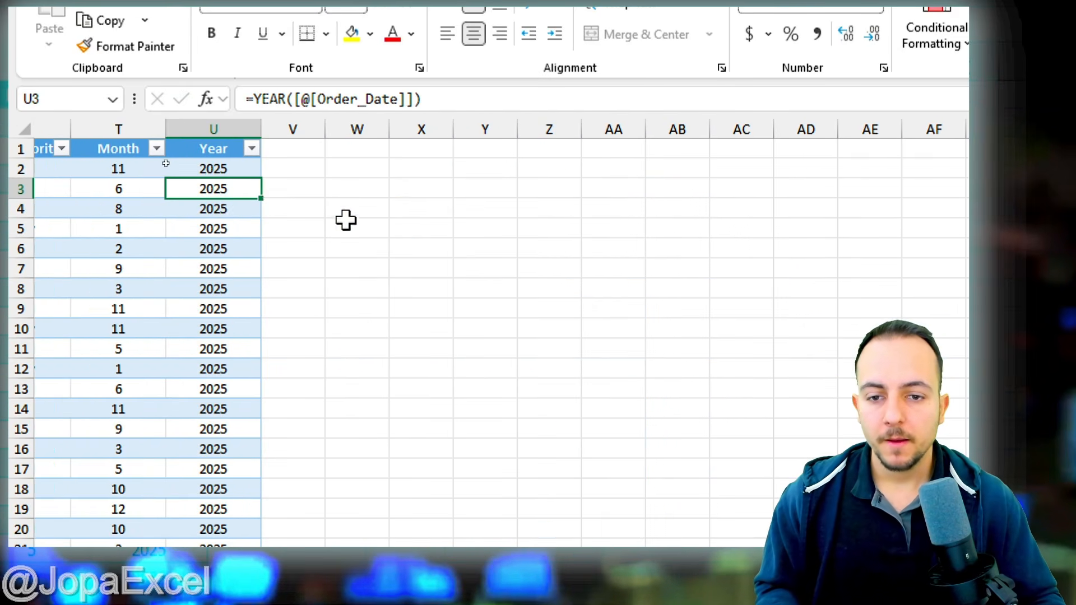
scroll(253, 219, "left", 2)
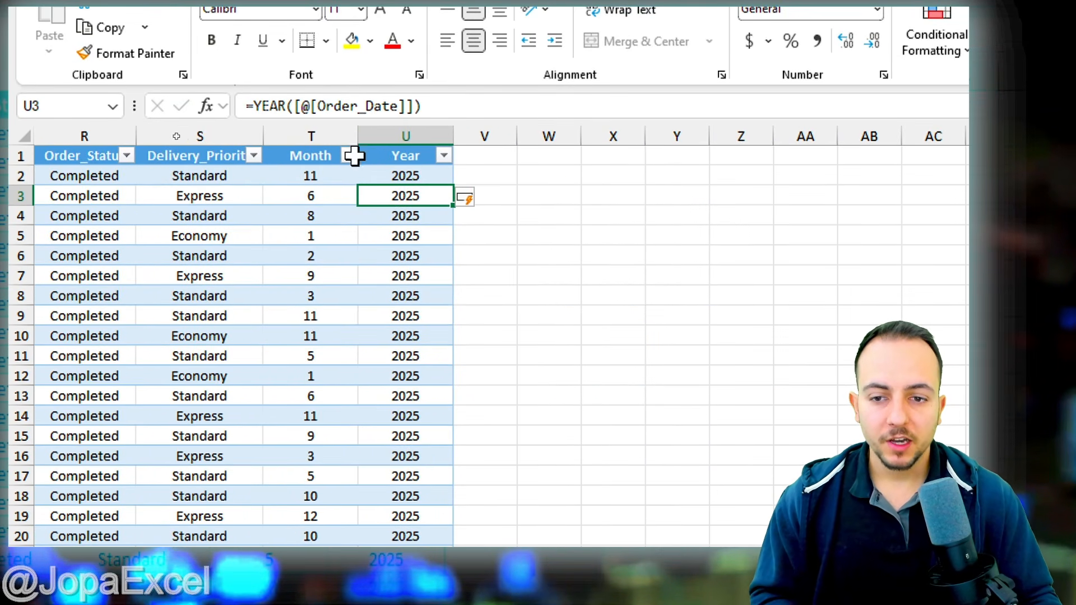
left_click(308, 133)
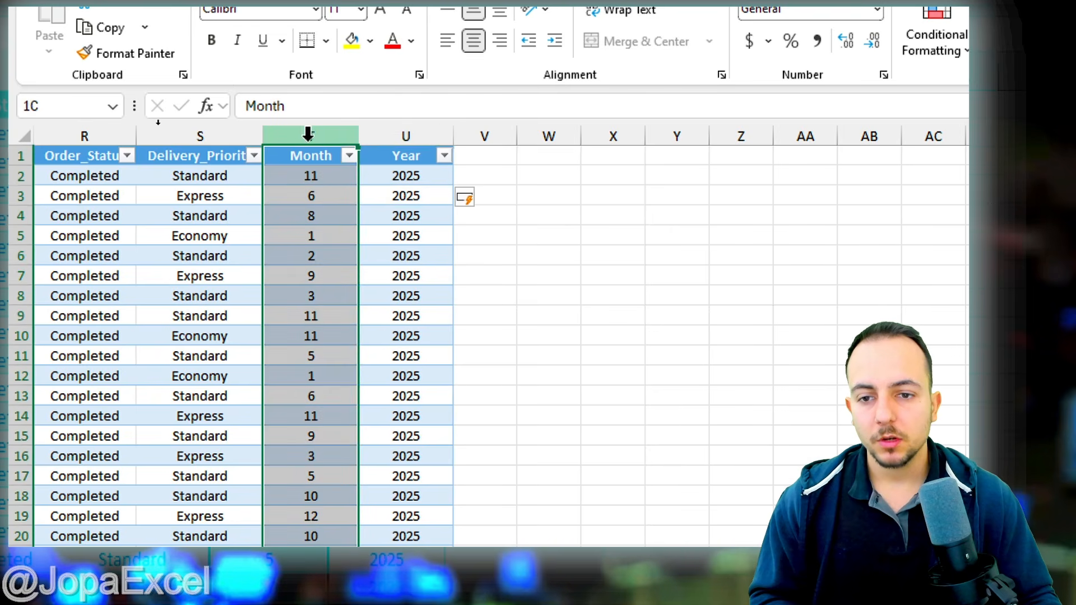
left_click(396, 136)
left_click(318, 135)
left_click(392, 136)
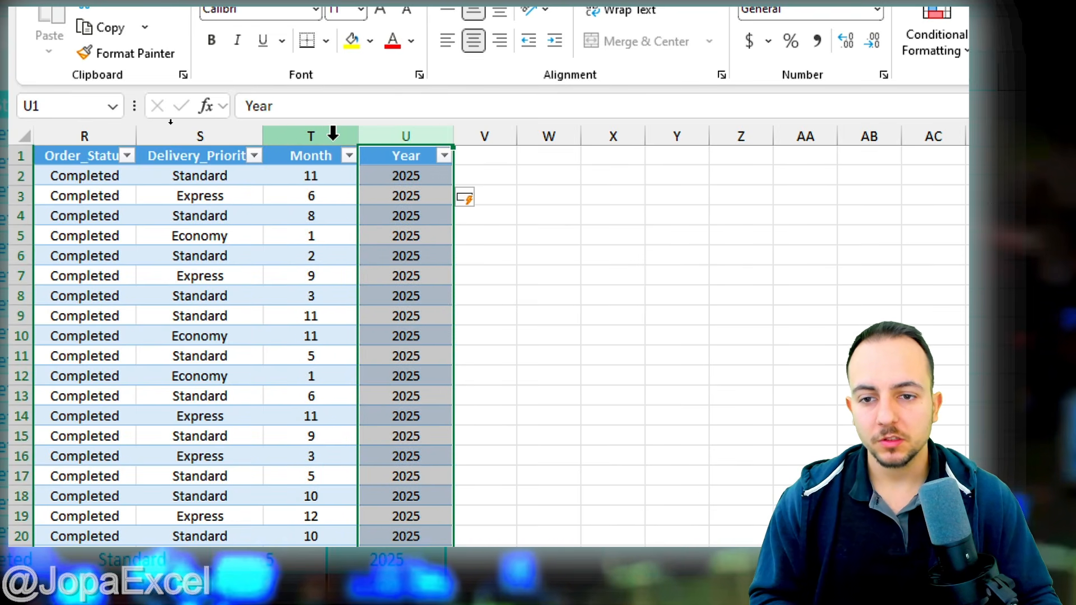
left_click(333, 133)
left_click(367, 133)
left_click(331, 134)
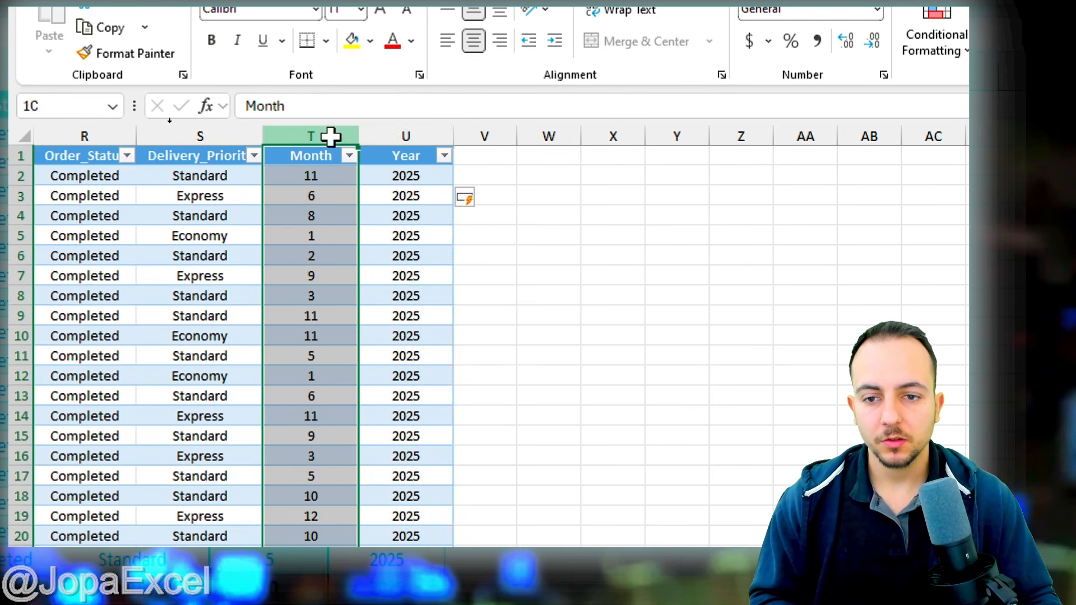
left_click(394, 128)
left_click(373, 133)
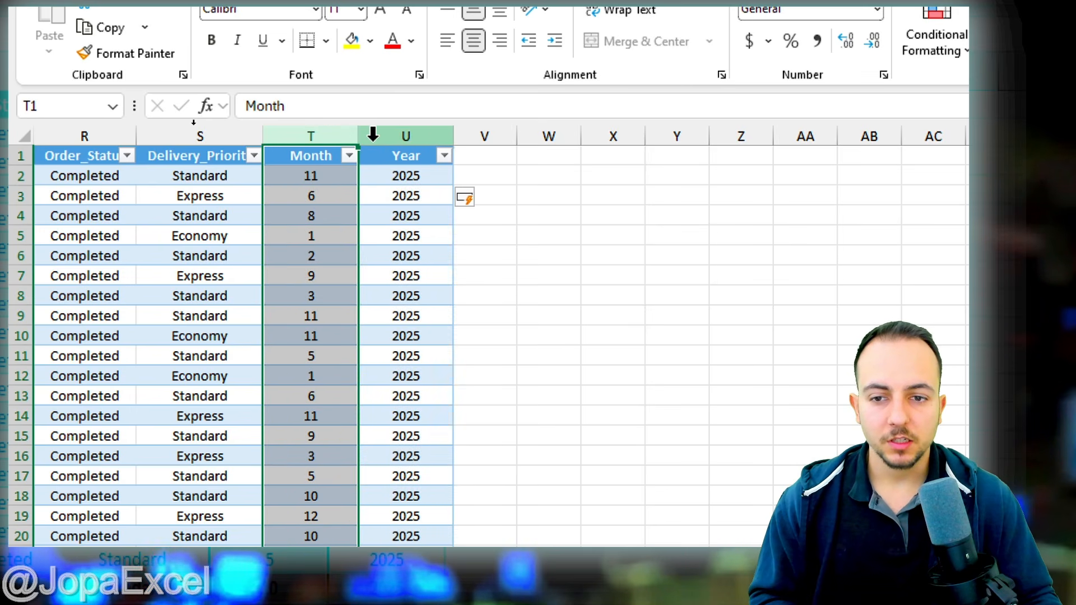
left_click(372, 134)
left_click(380, 191)
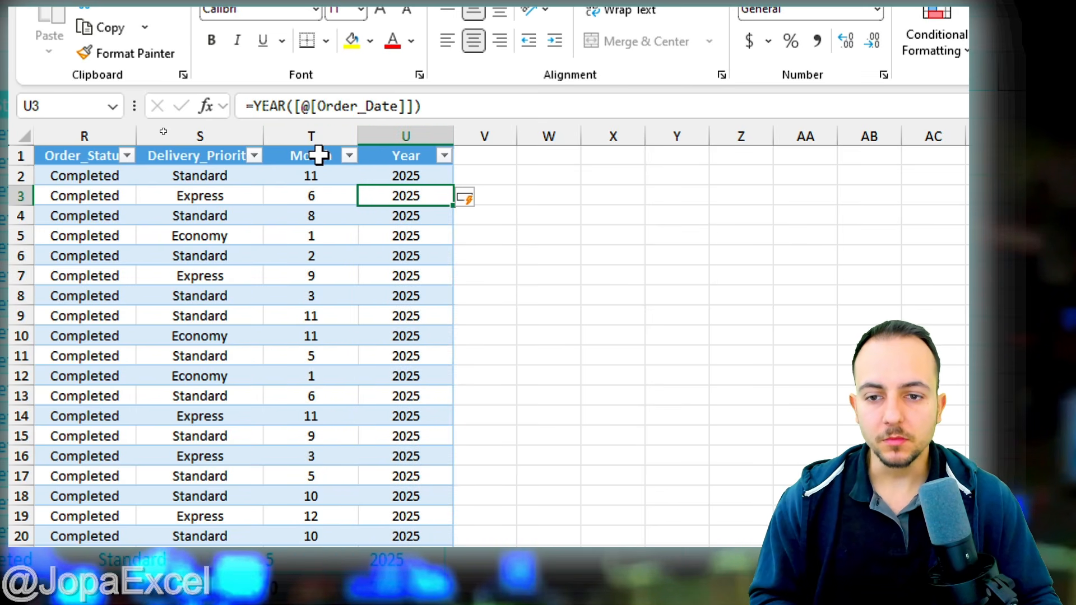
Step: Select all data cells of the Month and Year columns in the table, starting from T2
left_click_drag(319, 143, 369, 150)
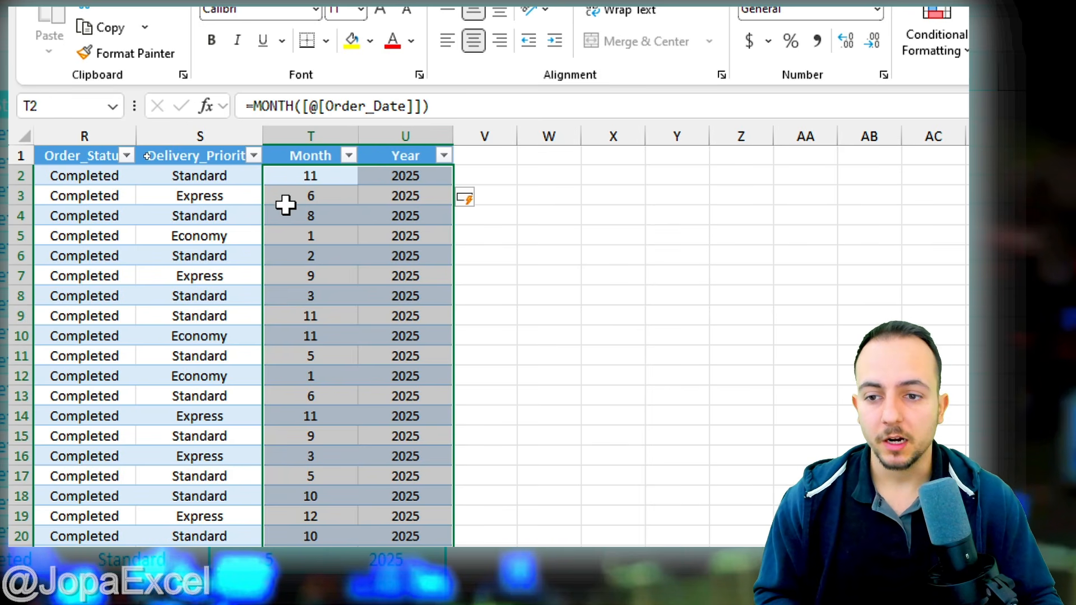
scroll(286, 207, "left", 2)
scroll(286, 207, "right", 2)
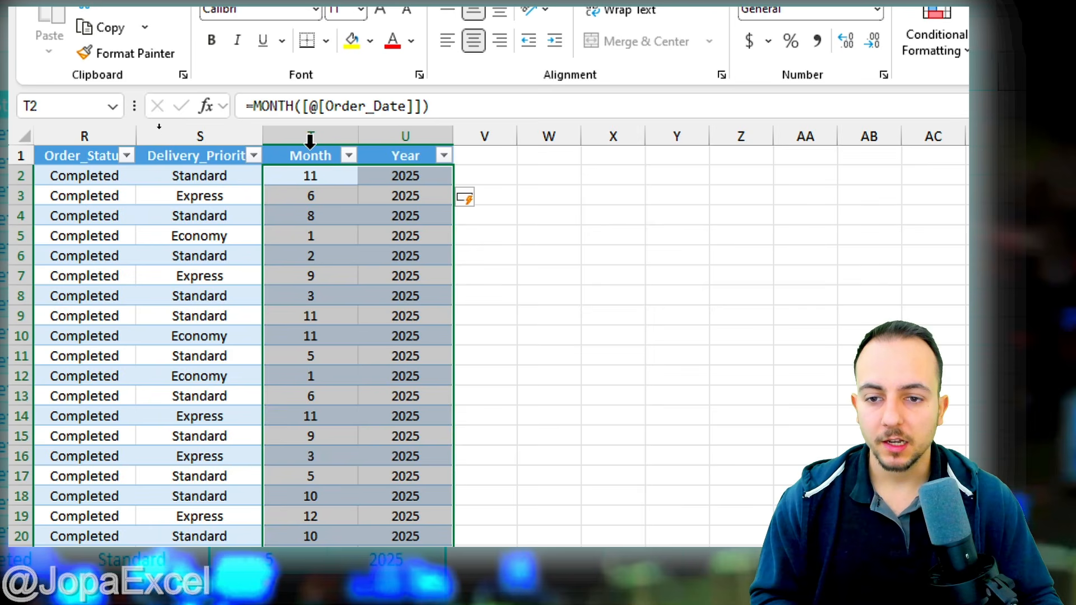
left_click_drag(310, 142, 384, 148)
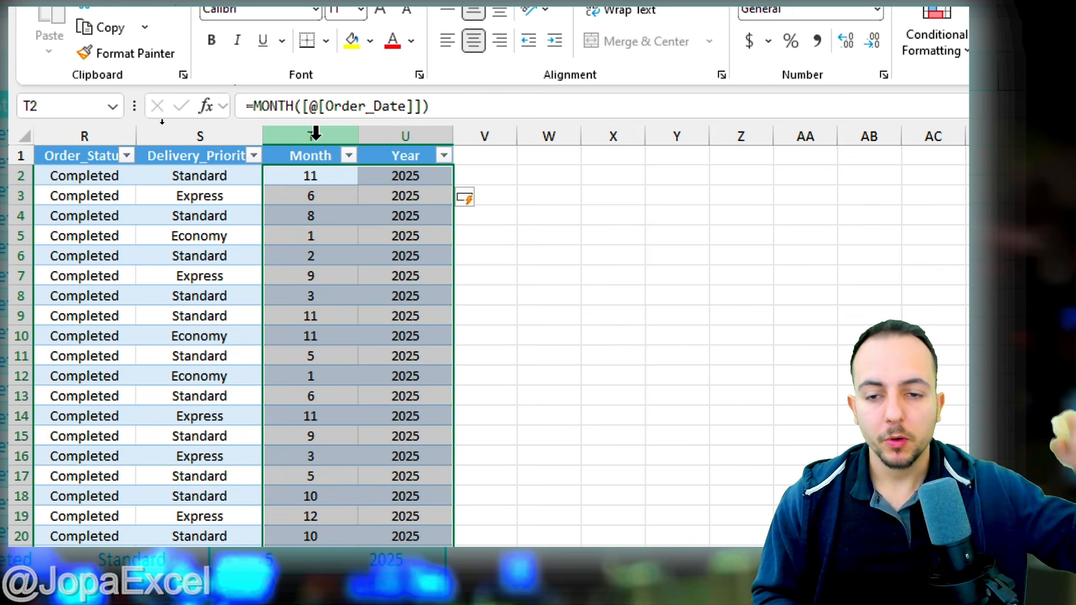
left_click(315, 133)
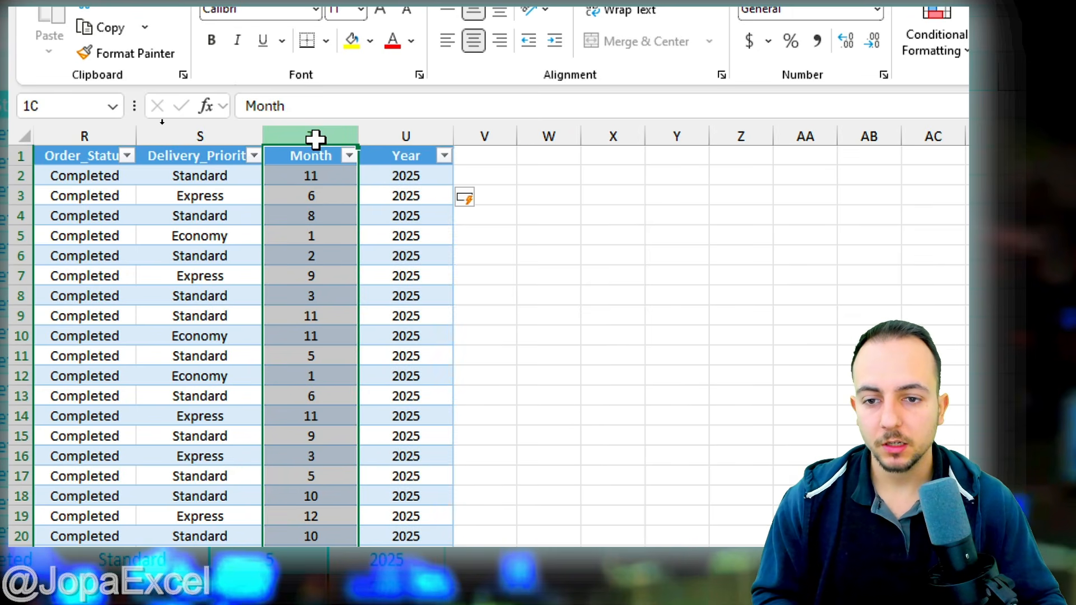
left_click(322, 180)
left_click_drag(318, 141, 368, 147)
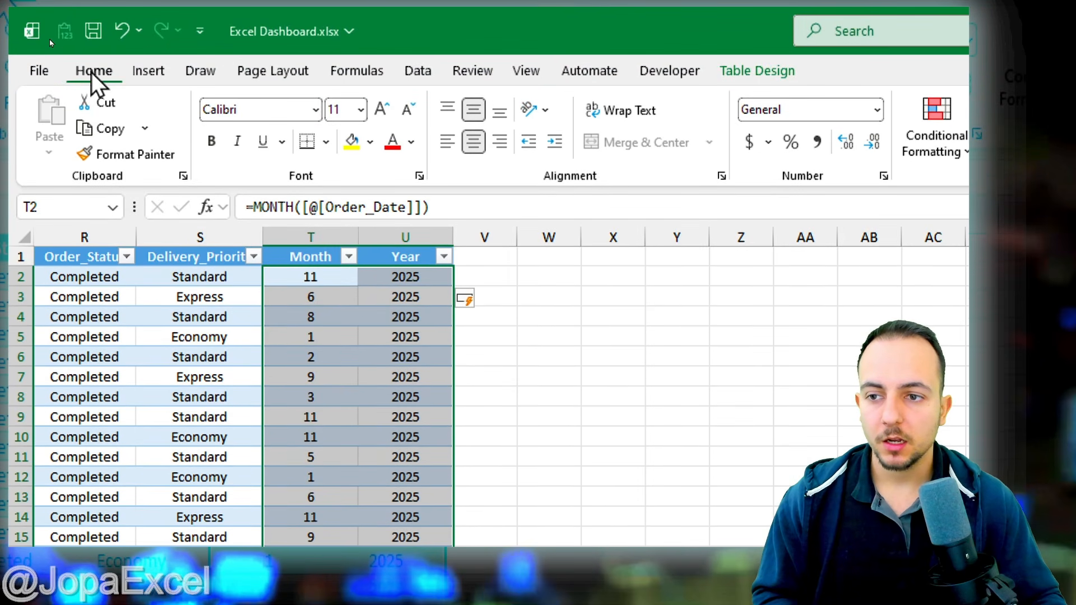
Step: Fill the data cells of the Month and Year columns with gray
left_click(370, 142)
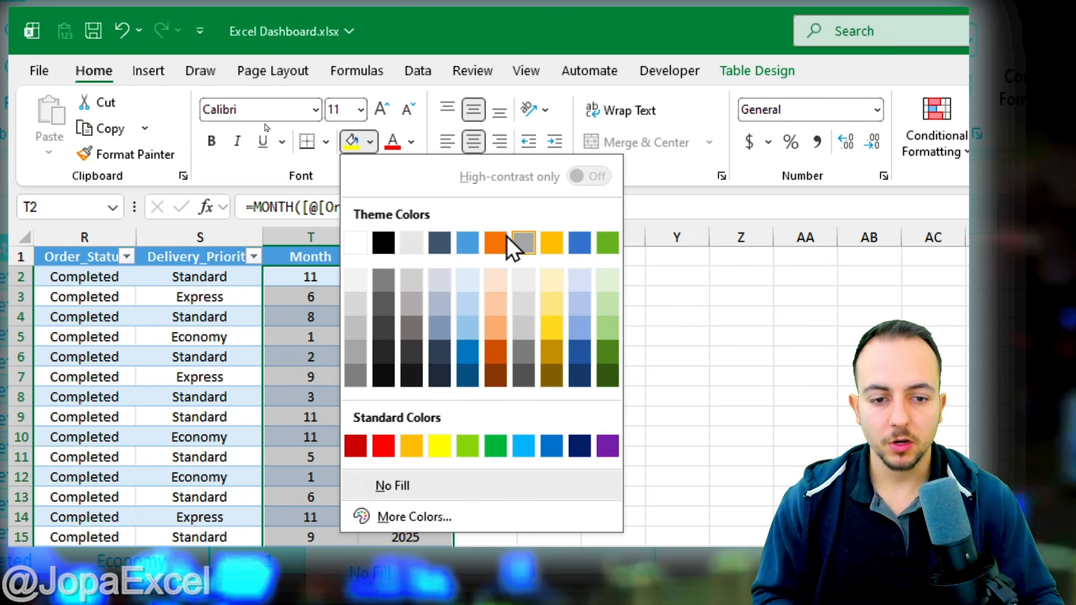
left_click(353, 328)
left_click(389, 320)
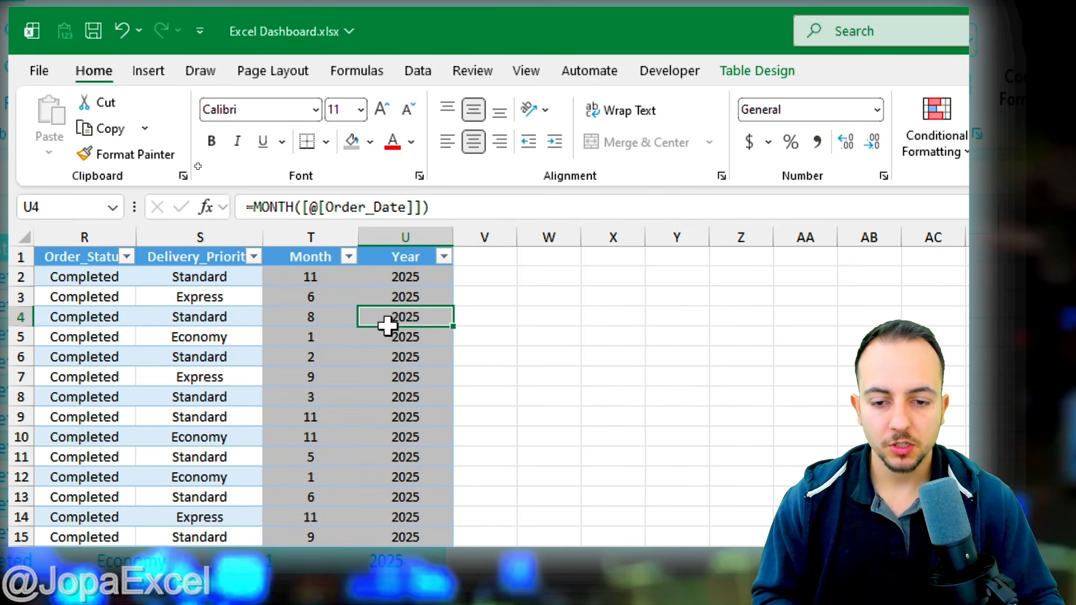
left_click(403, 396)
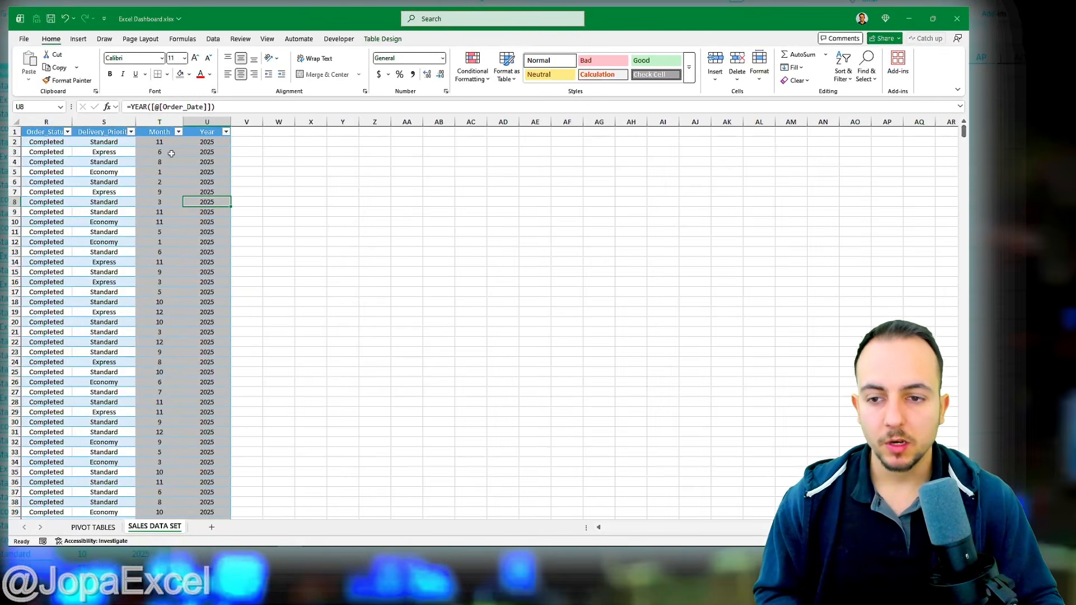
Step: Review the sales table's columns across the sheet, including the added Month and Year columns
scroll(216, 175, "left", 6)
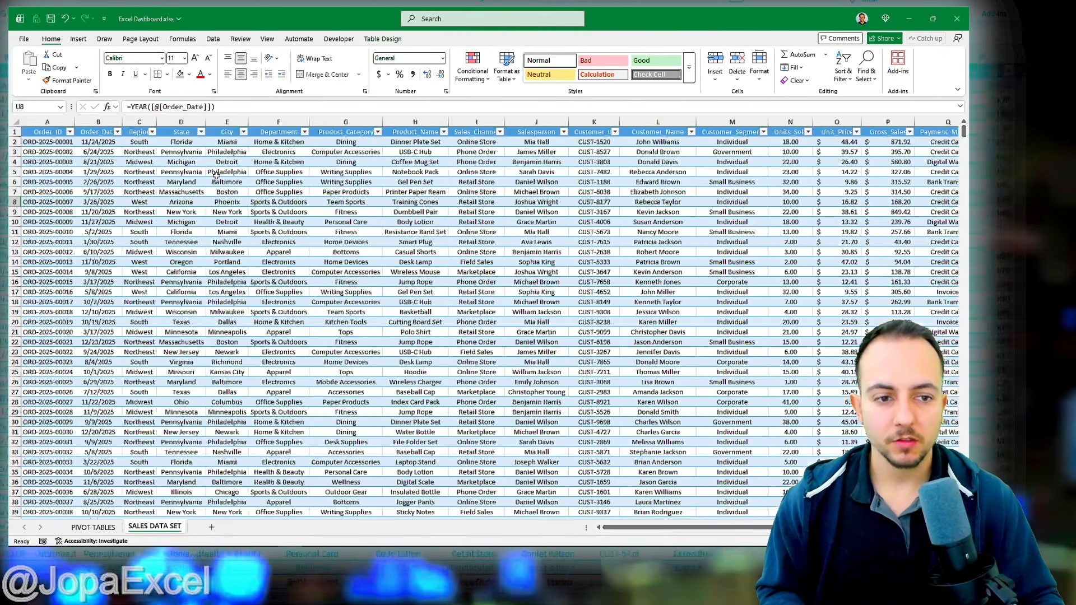
scroll(216, 175, "right", 5)
left_click(356, 121)
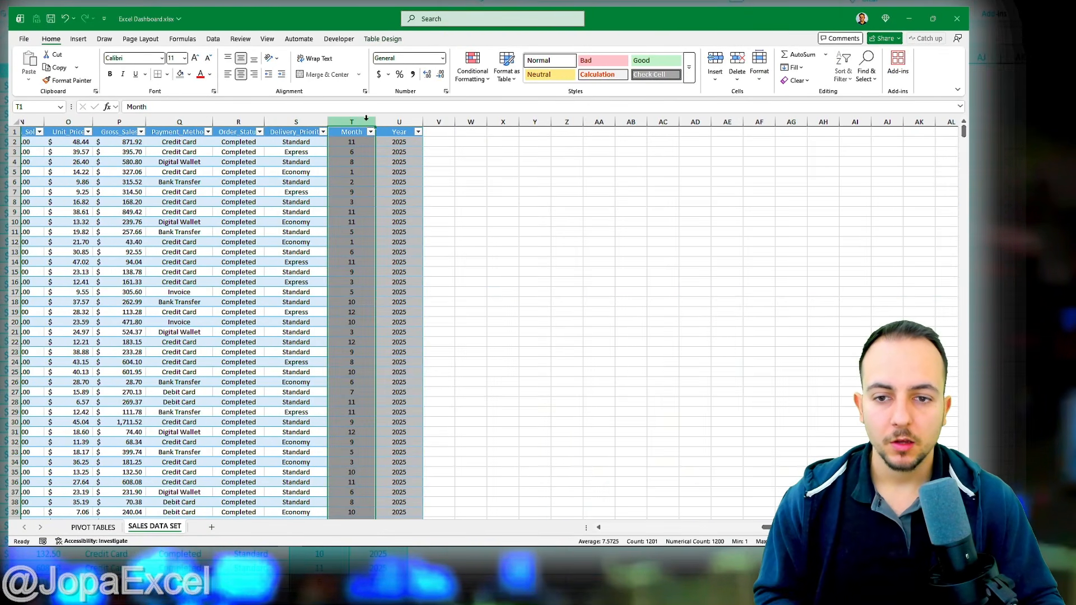
left_click(387, 121)
left_click(362, 121)
left_click(387, 121)
scroll(209, 210, "left", 5)
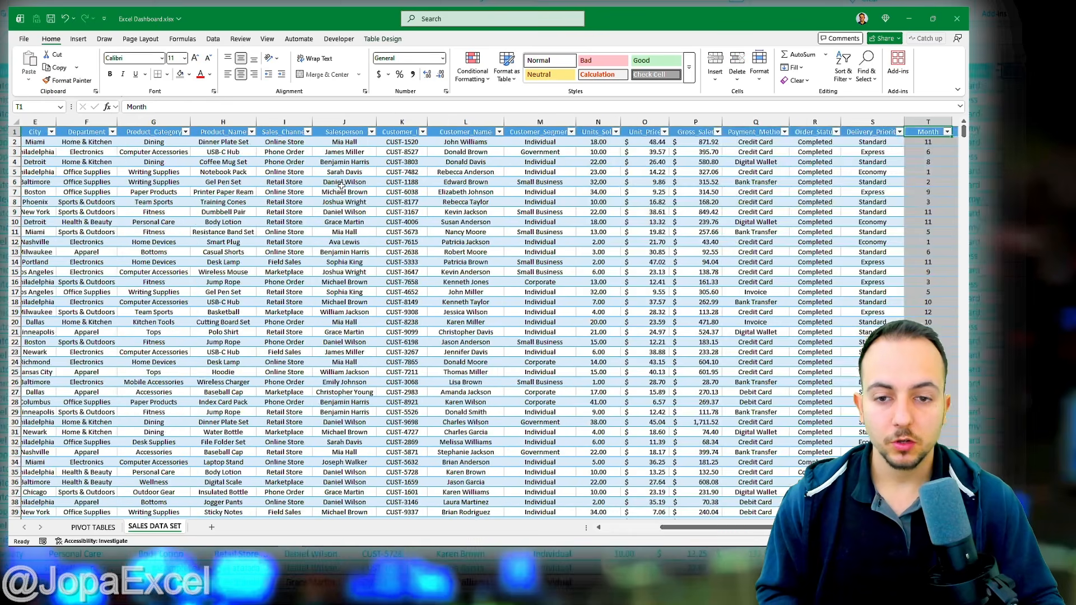
Step: Check the pivot table's field list on the PIVOT TABLES sheet for Month and Year, and return to the SALES DATA SET sheet
left_click(95, 528)
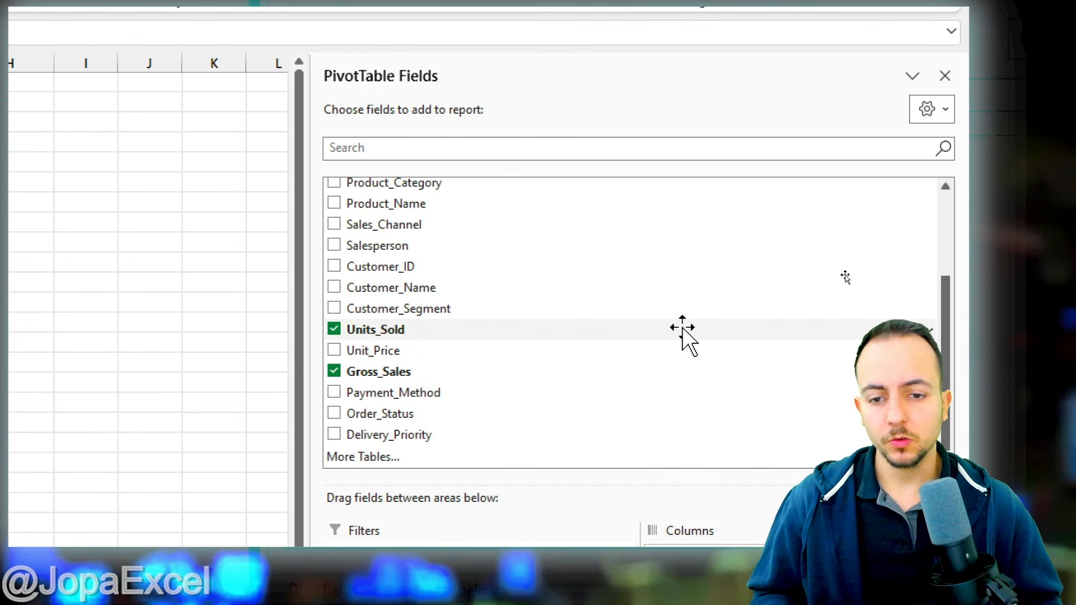
scroll(796, 297, "up", 2)
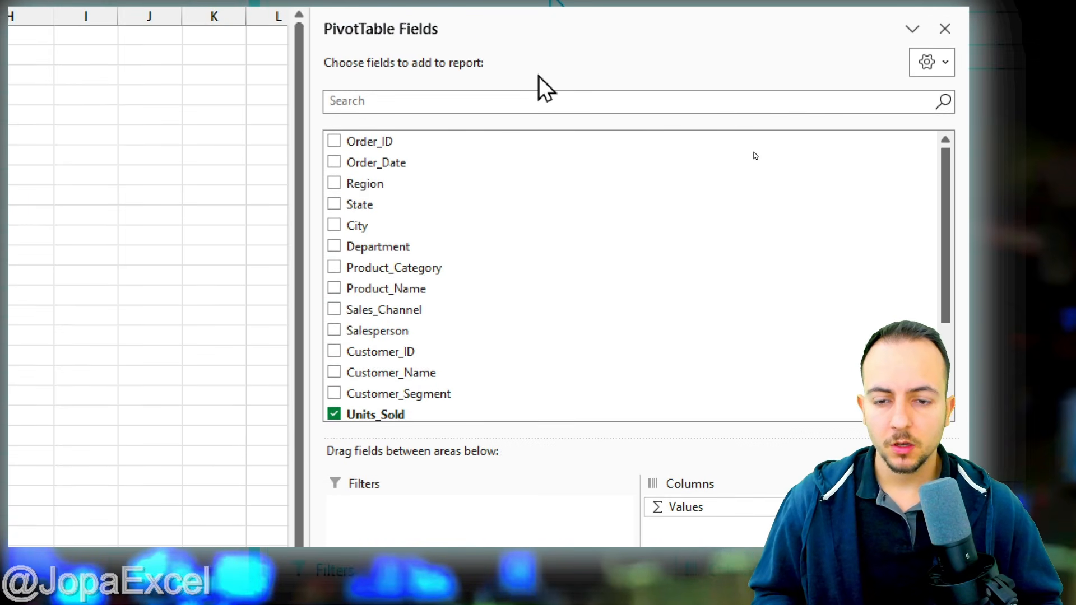
scroll(561, 224, "down", 3)
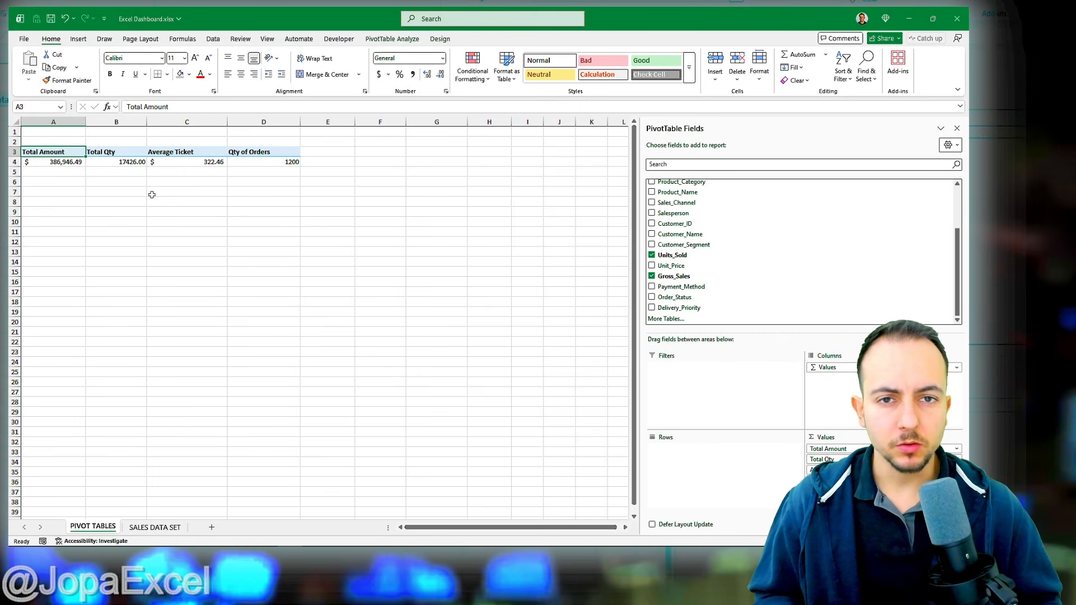
left_click(148, 527)
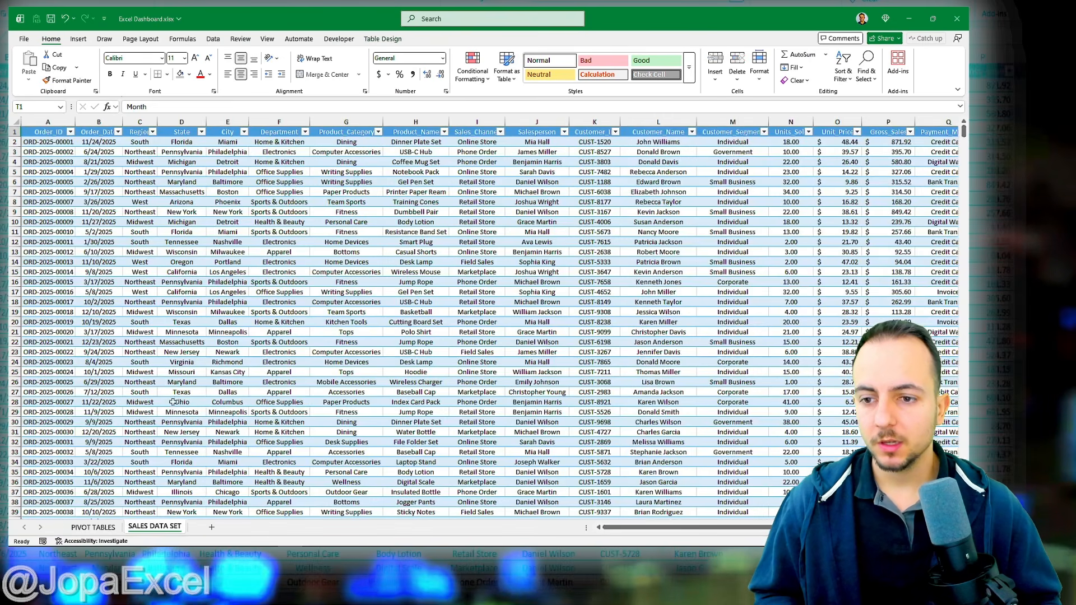
Step: Refresh all data sources of the workbook from the PIVOT TABLES sheet
left_click(93, 528)
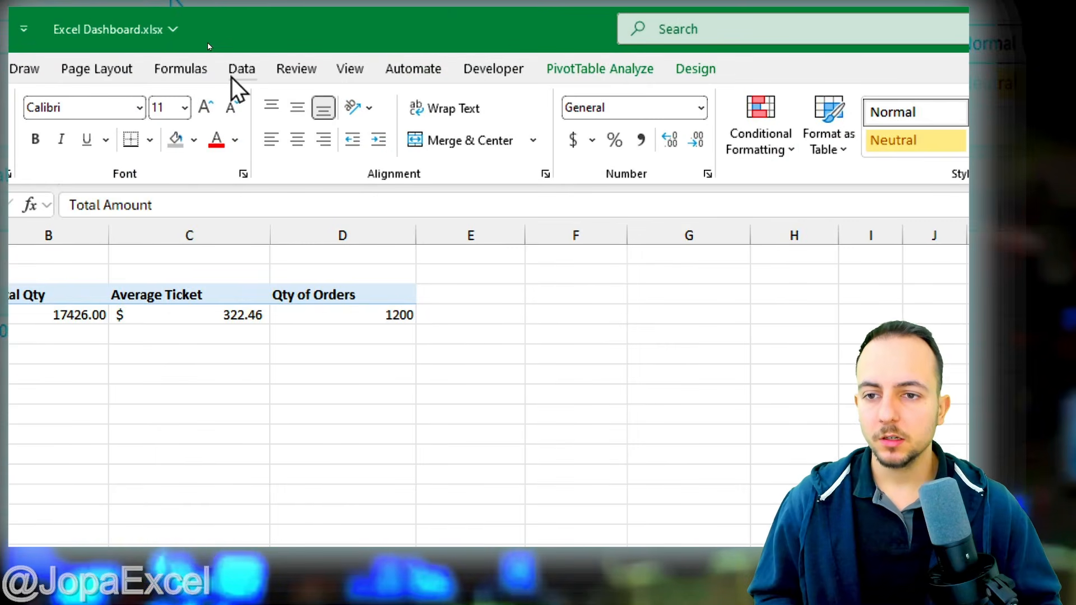
left_click(211, 40)
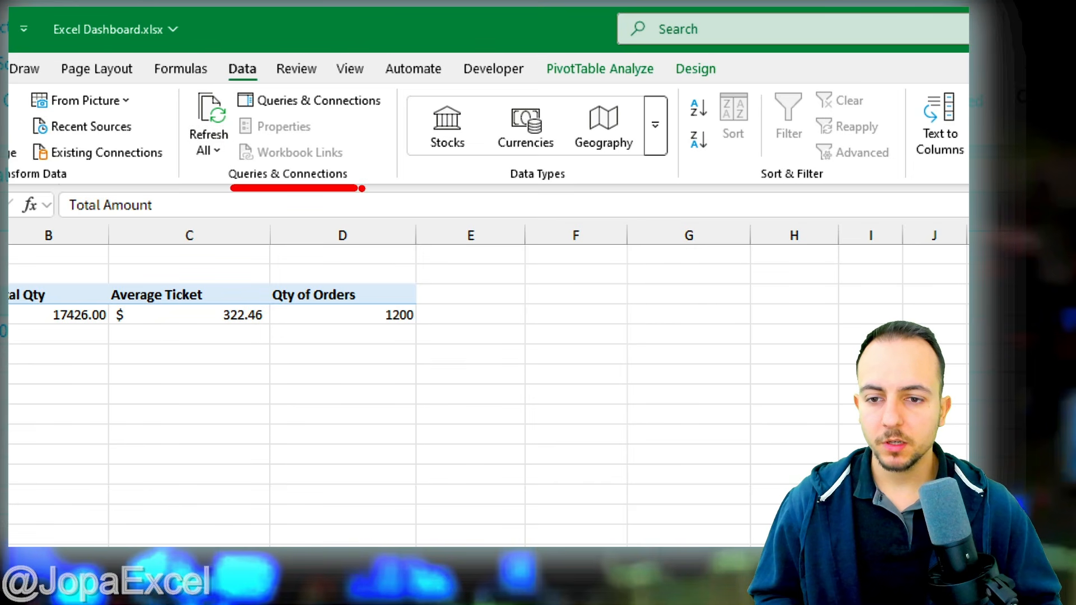
left_click(218, 159)
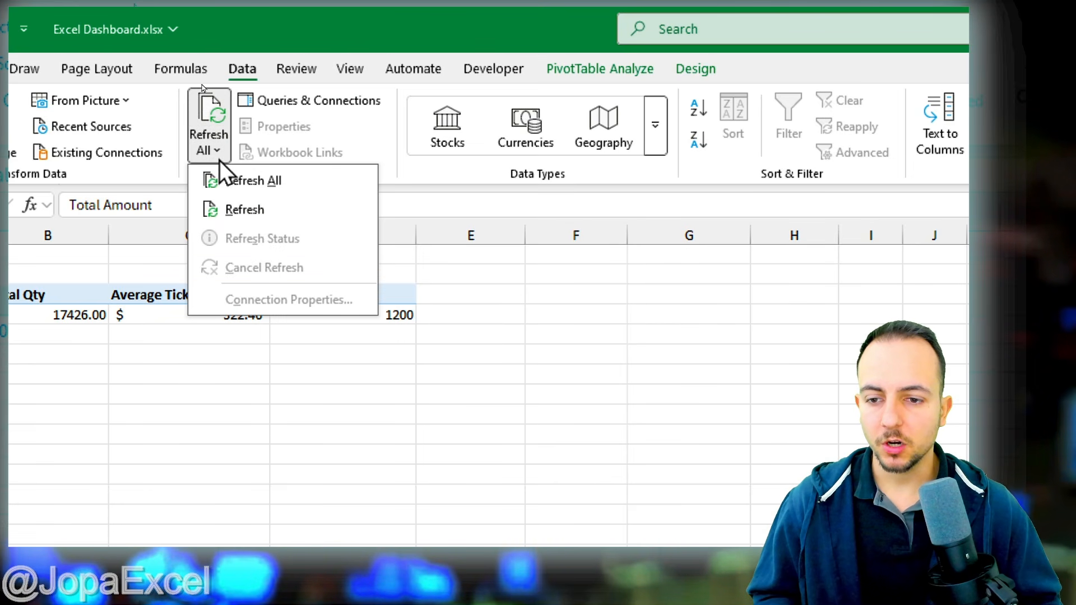
left_click(243, 186)
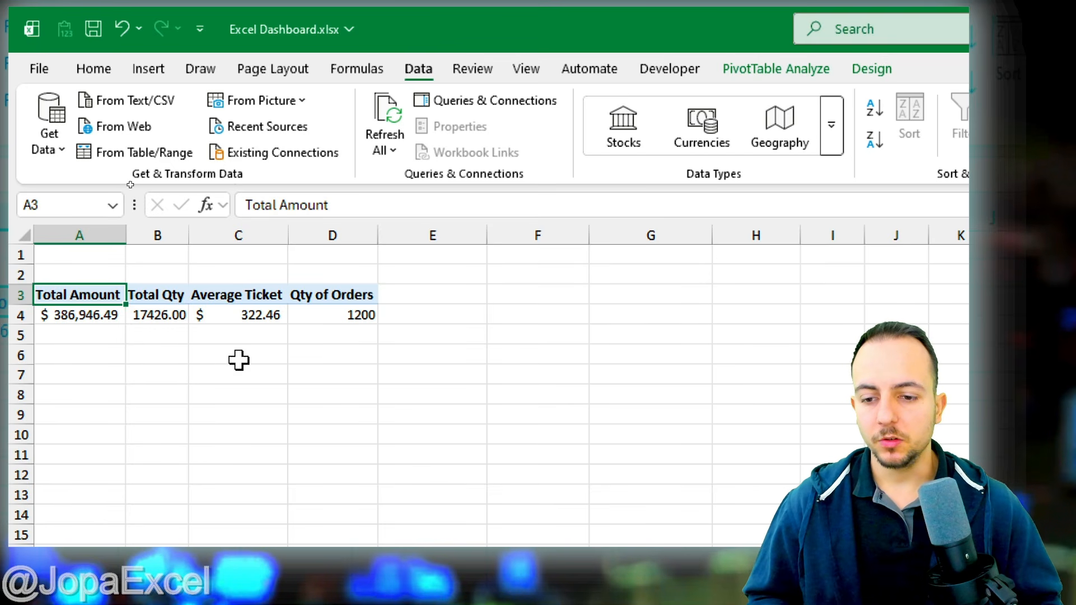
Step: Inspect the pivot table's values and look for the Month and Year fields in its field list
left_click_drag(59, 333, 356, 334)
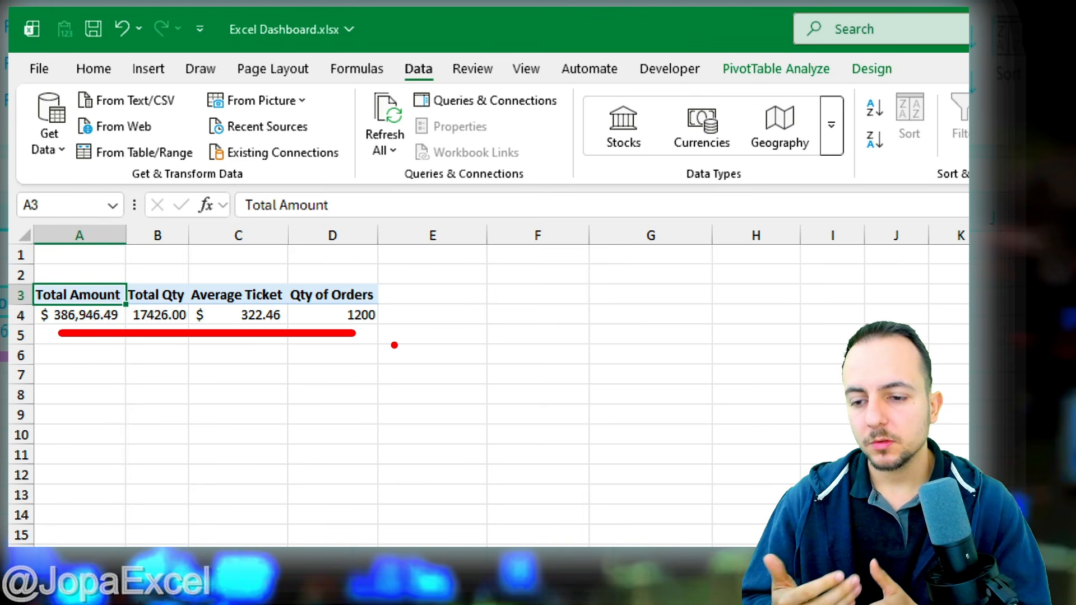
key("Escape")
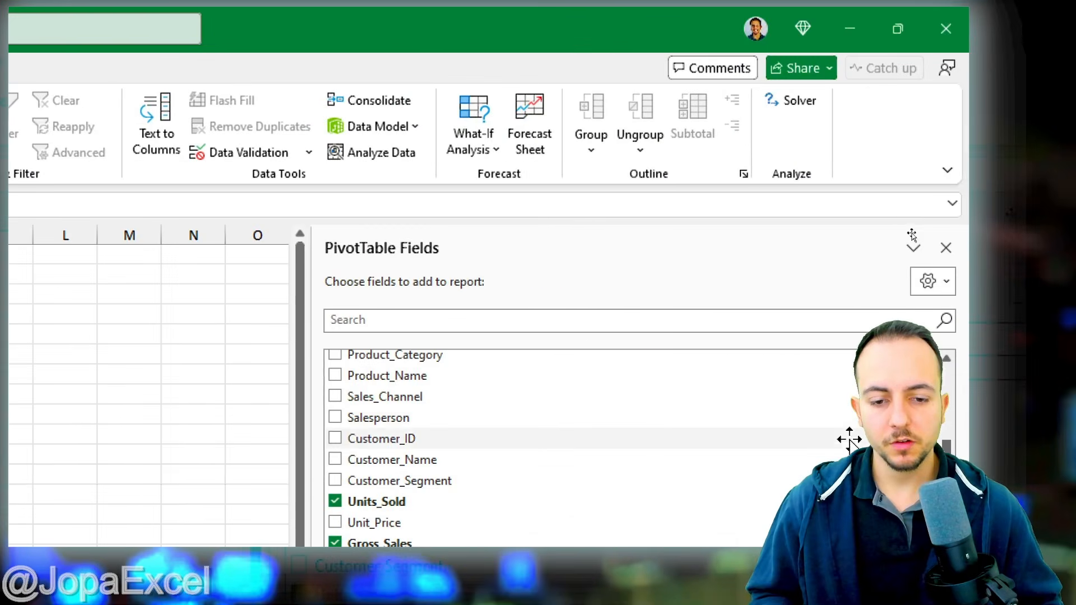
scroll(610, 280, "down", 1)
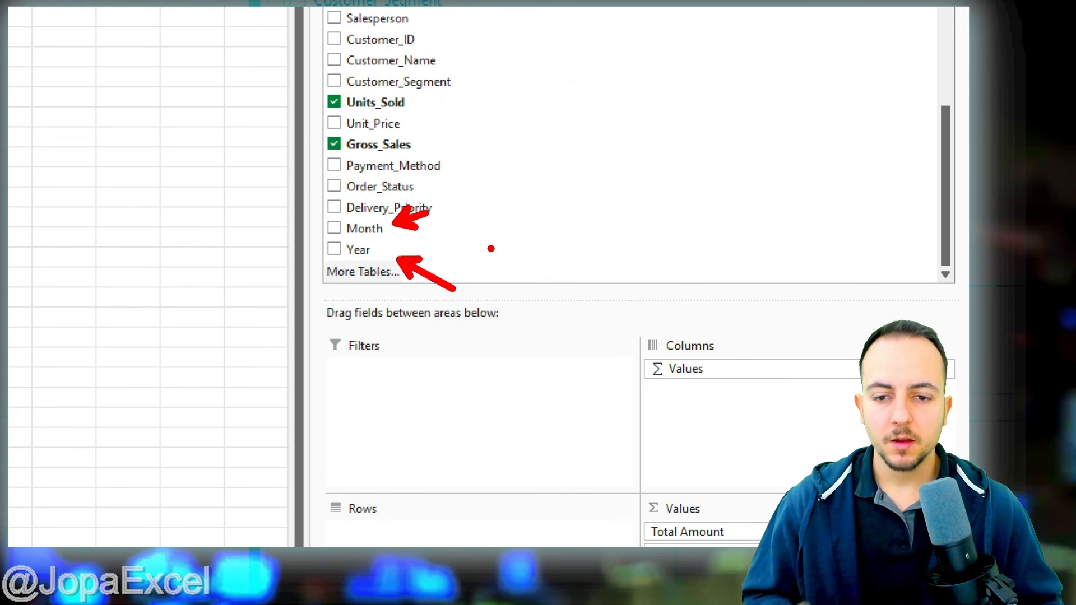
key("Escape")
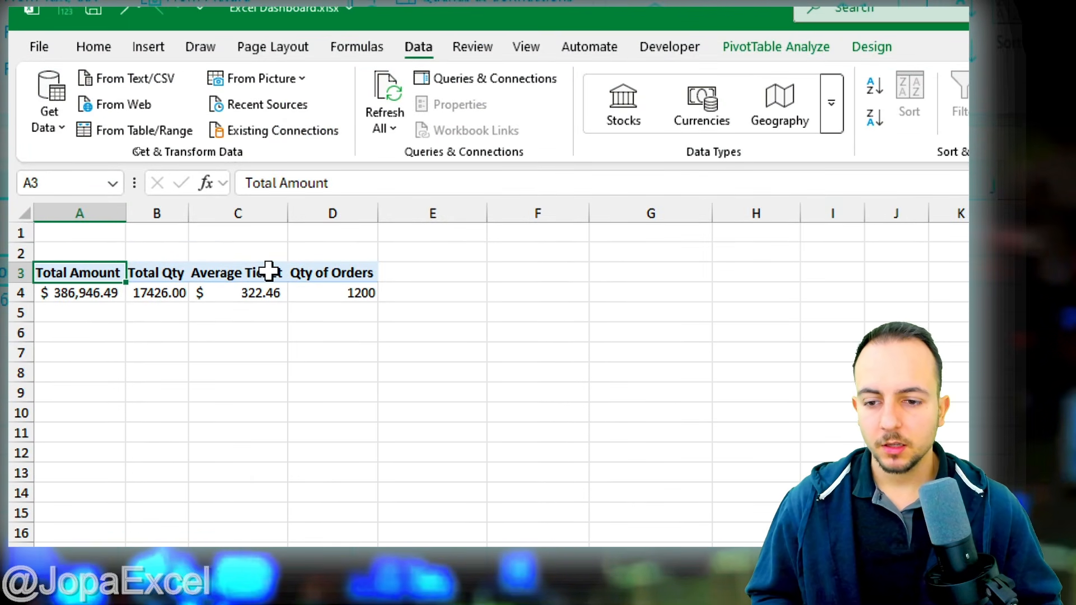
left_click(269, 272)
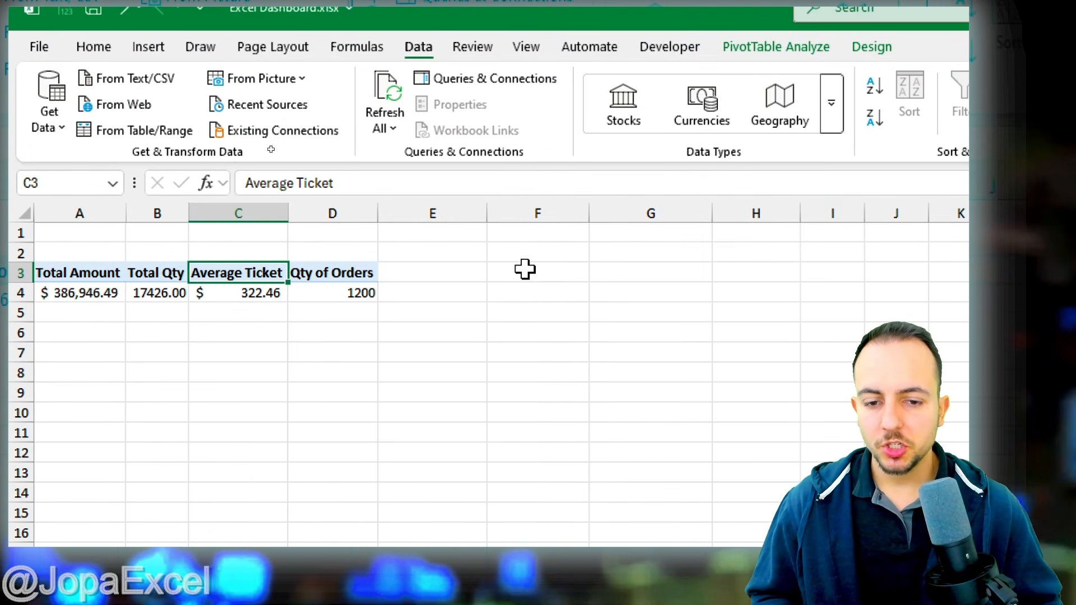
left_click(769, 295)
left_click(651, 433)
left_click(161, 387)
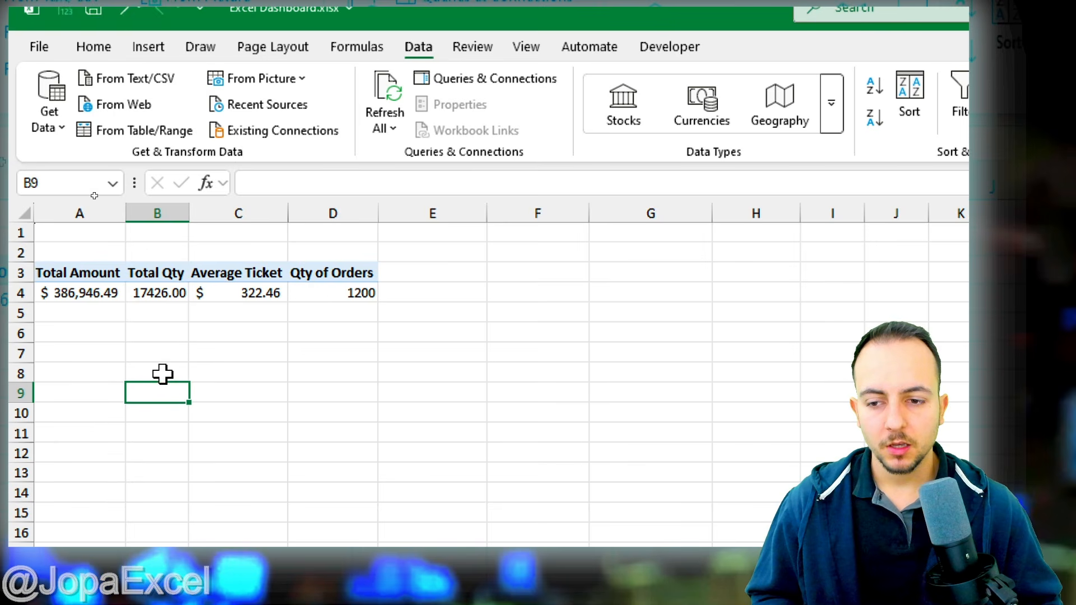
left_click(392, 147)
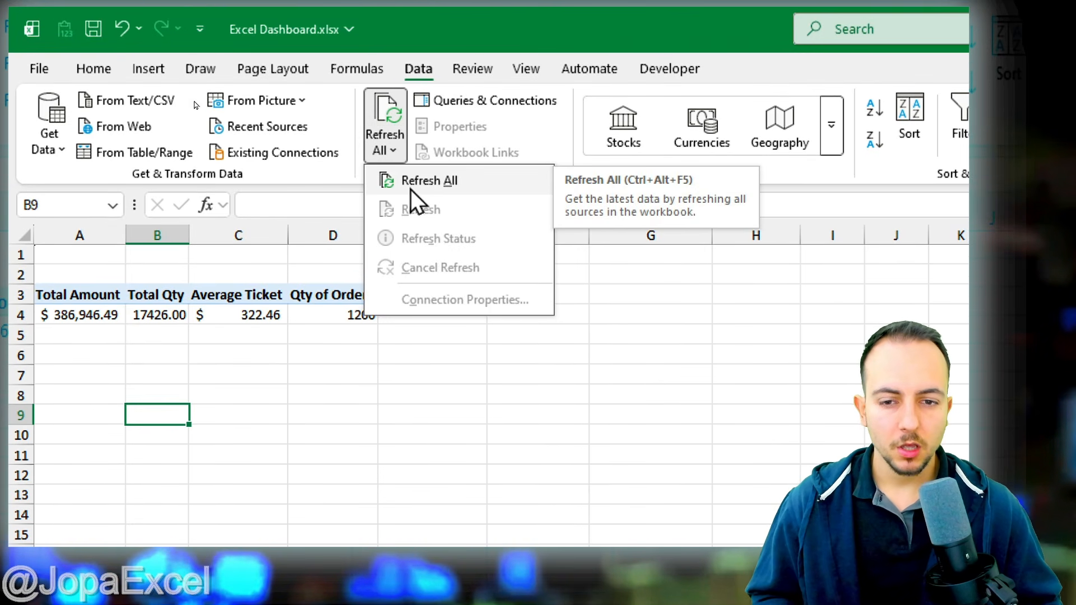
left_click(267, 366)
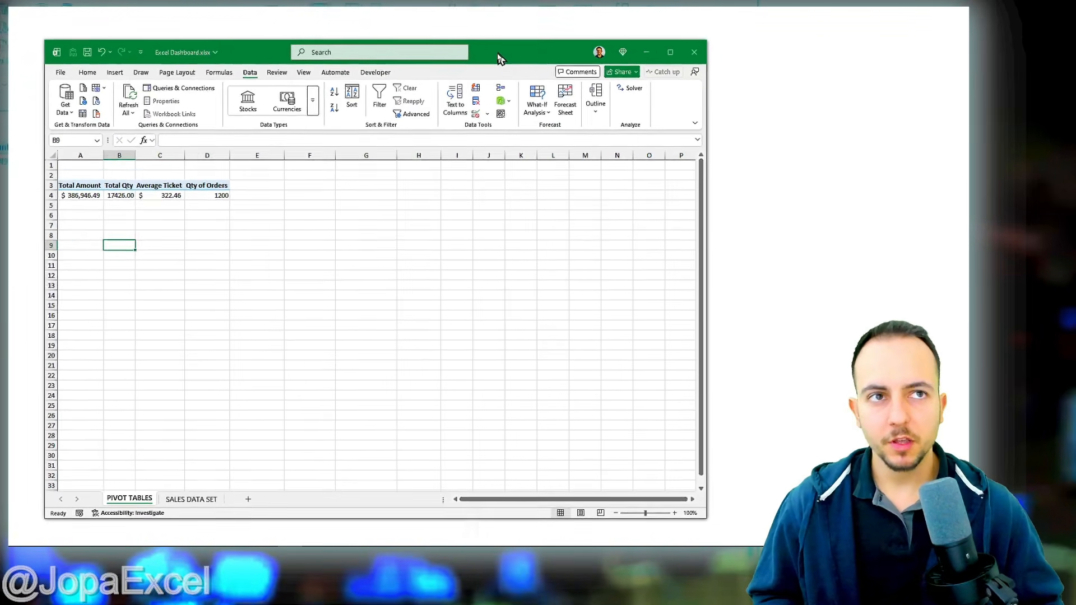
left_click(671, 53)
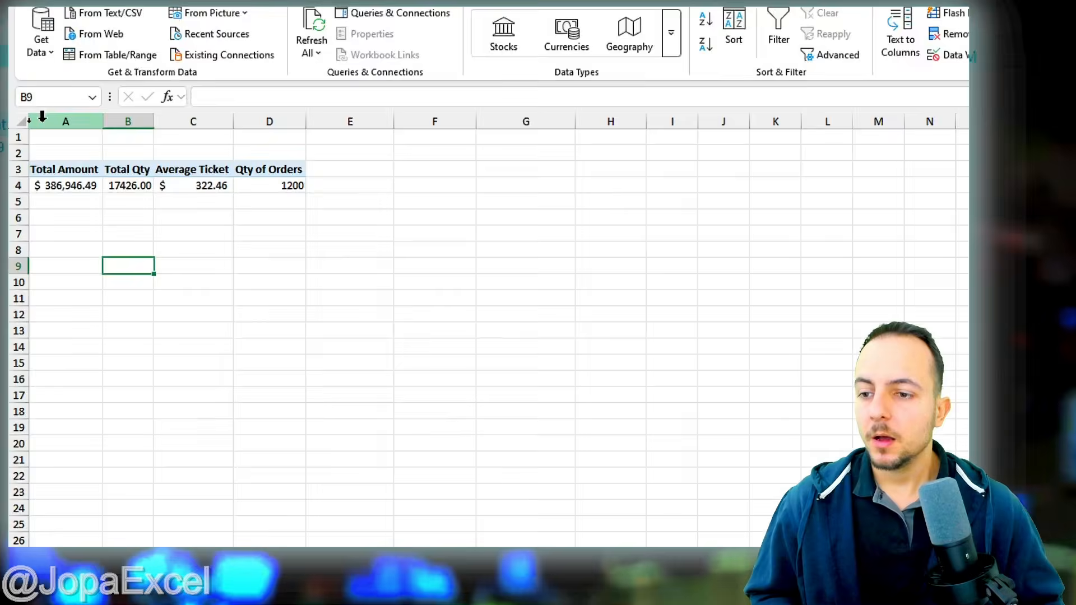
Step: Add the Month and Year fields to the pivot table as report filters
left_click(52, 153)
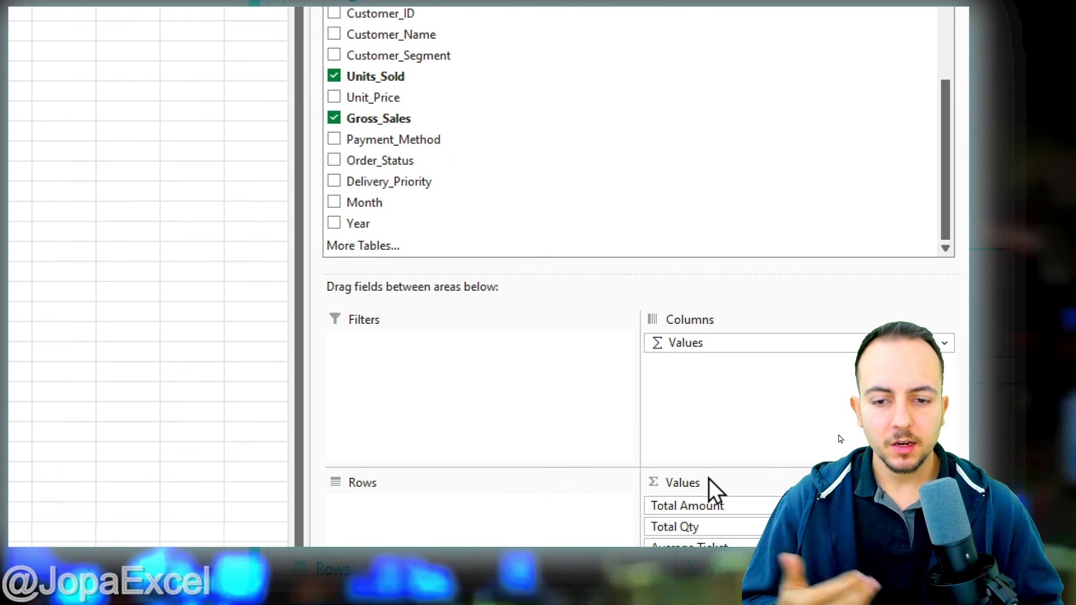
left_click_drag(367, 203, 428, 367)
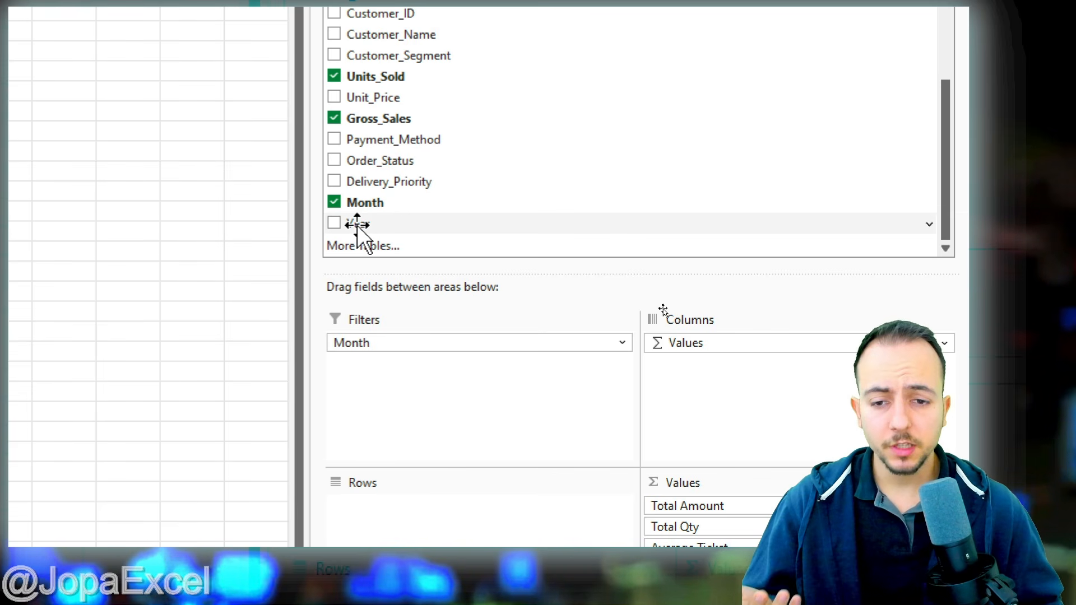
left_click_drag(356, 224, 426, 386)
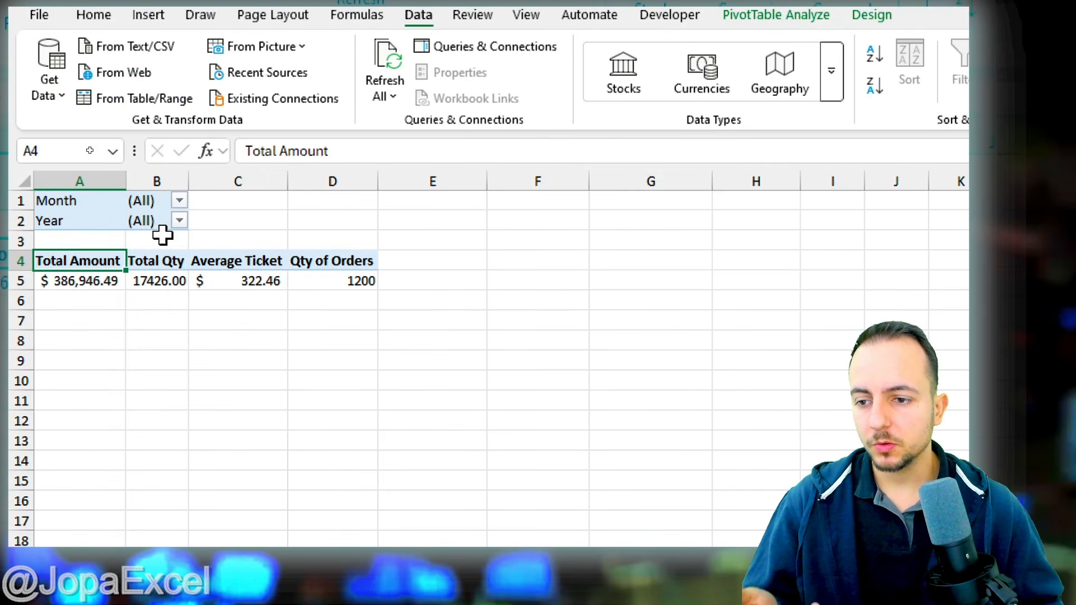
left_click(179, 223)
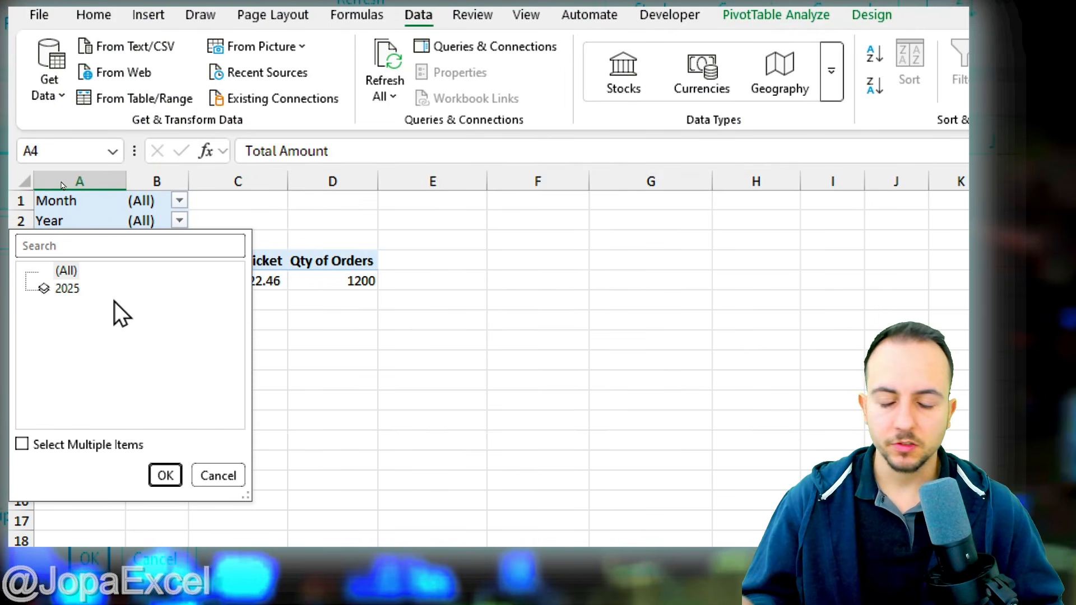
left_click(68, 296)
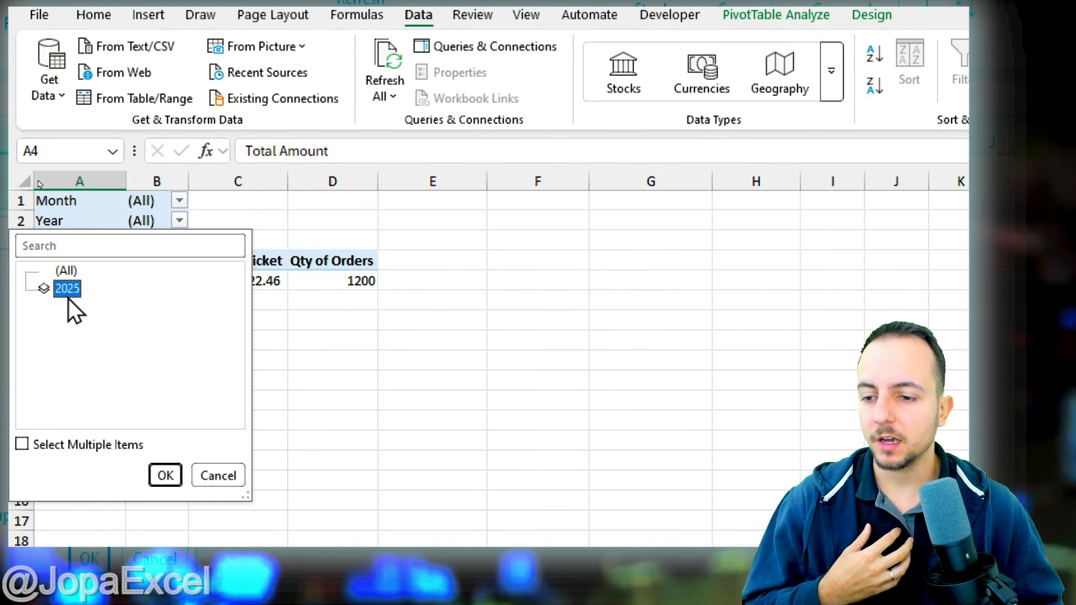
left_click(152, 208)
Step: Filter the pivot table to month 3
left_click(179, 200)
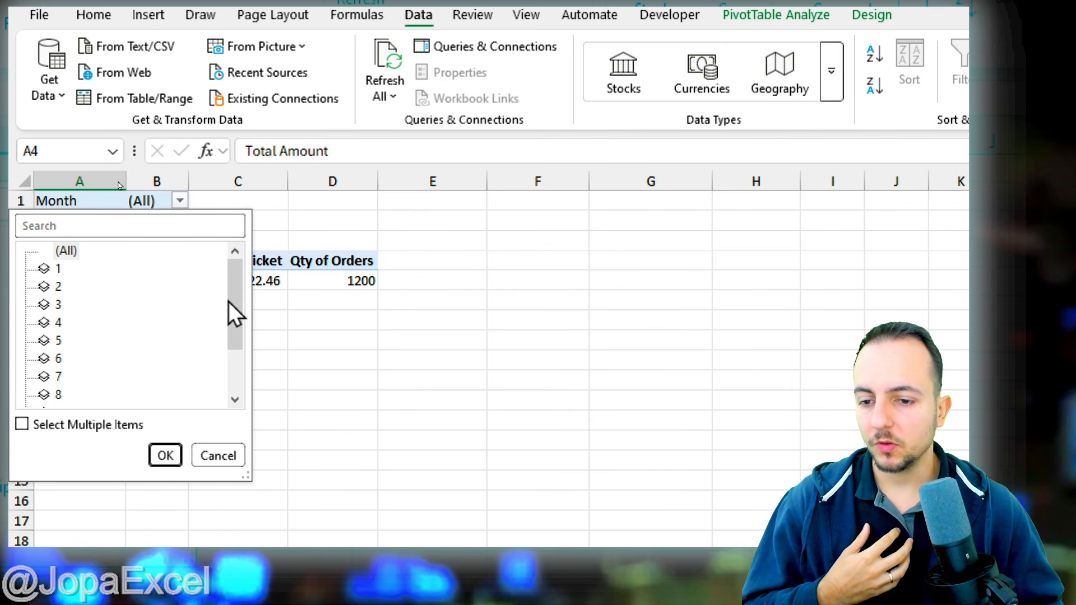
mouse_move(227, 301)
left_mouse_down()
mouse_move(231, 354)
mouse_move(238, 298)
left_mouse_up()
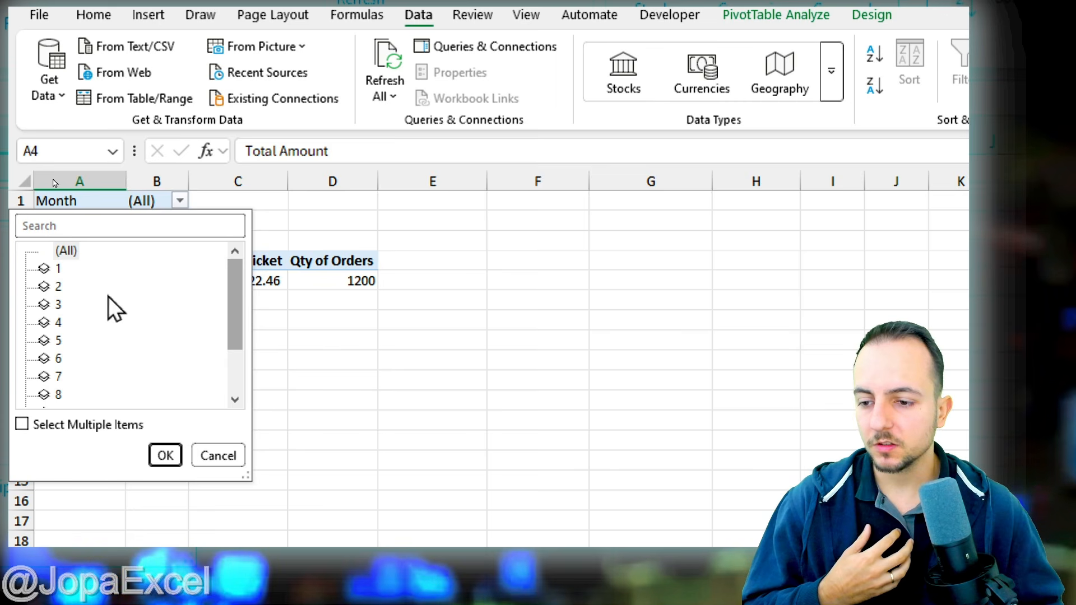
left_click(56, 304)
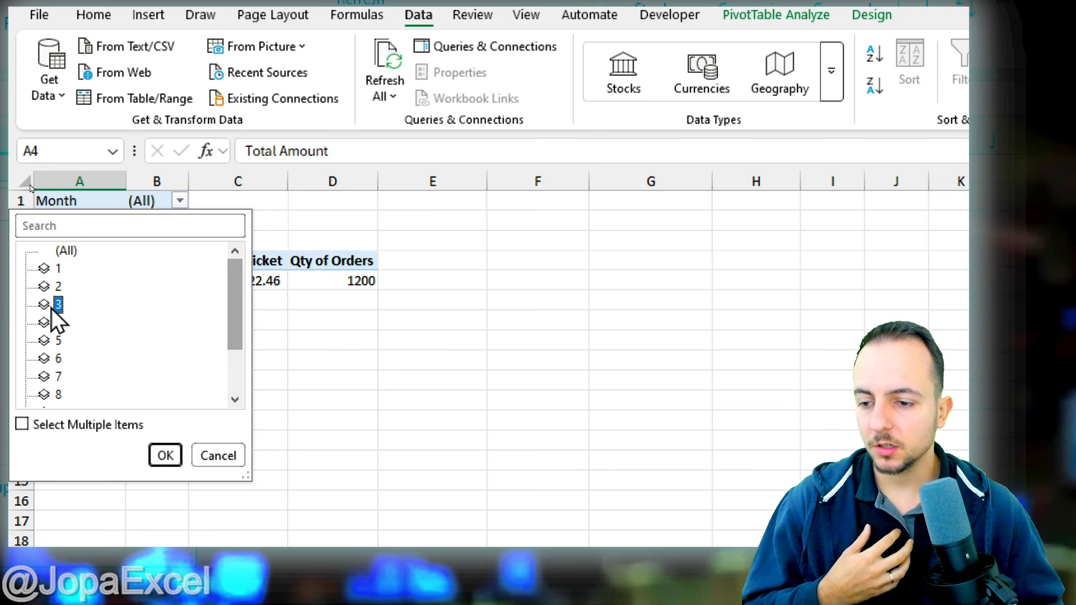
left_click(177, 460)
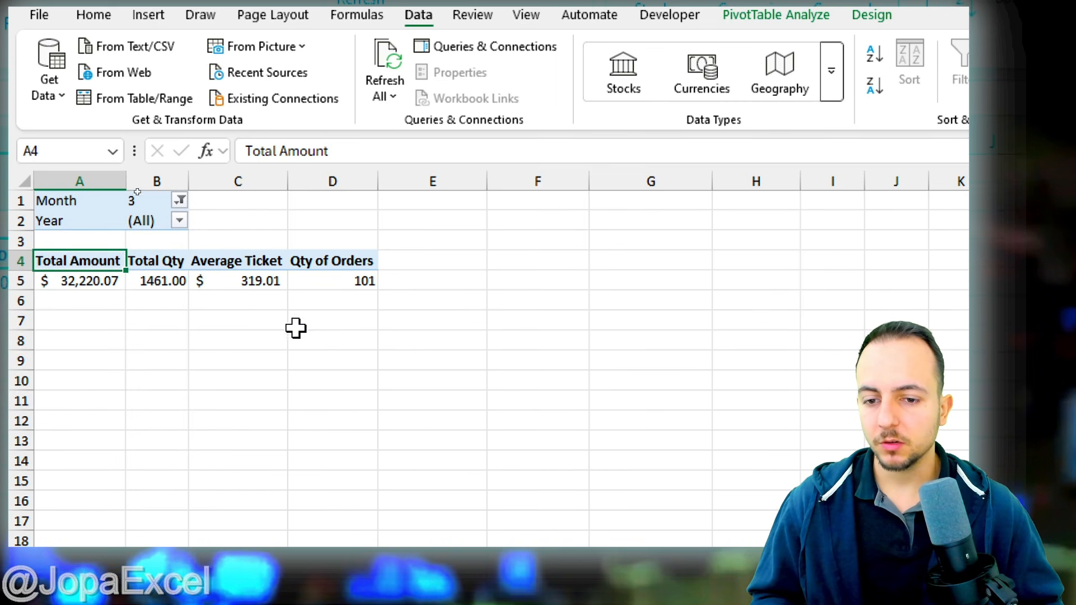
Step: Filter the pivot table to month 12
left_click(177, 203)
left_click_drag(236, 314, 235, 364)
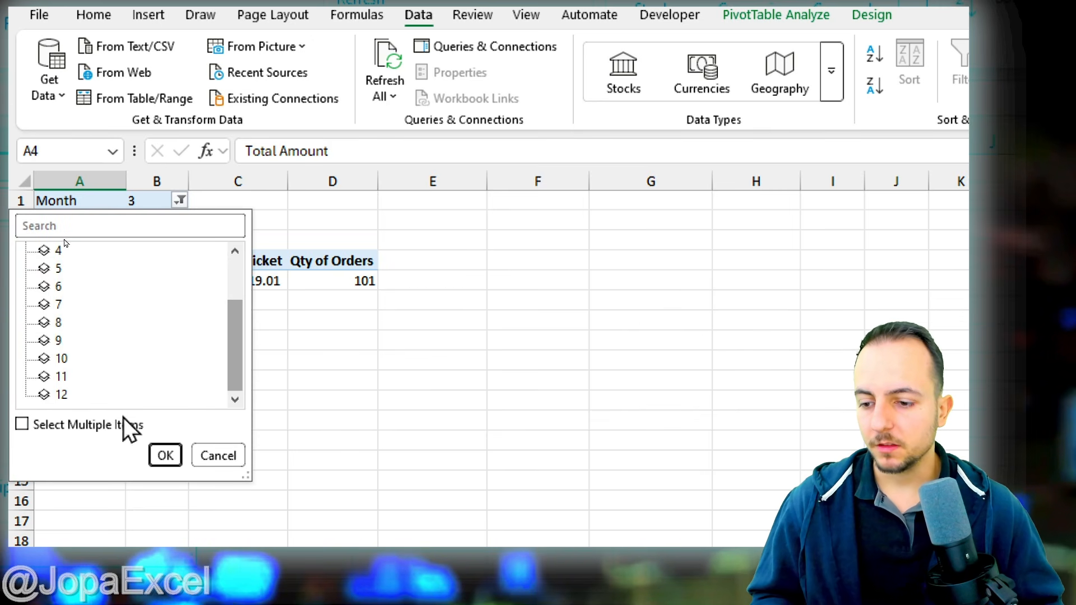
left_click(66, 395)
left_click(168, 453)
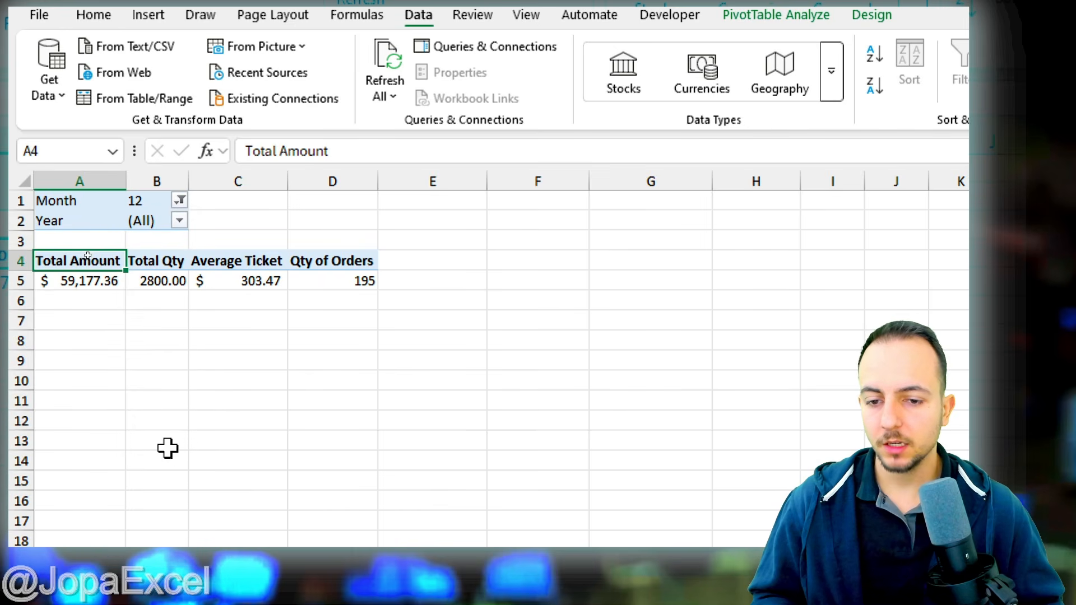
Step: Reset the pivot table's Month filter to all months
left_click(179, 201)
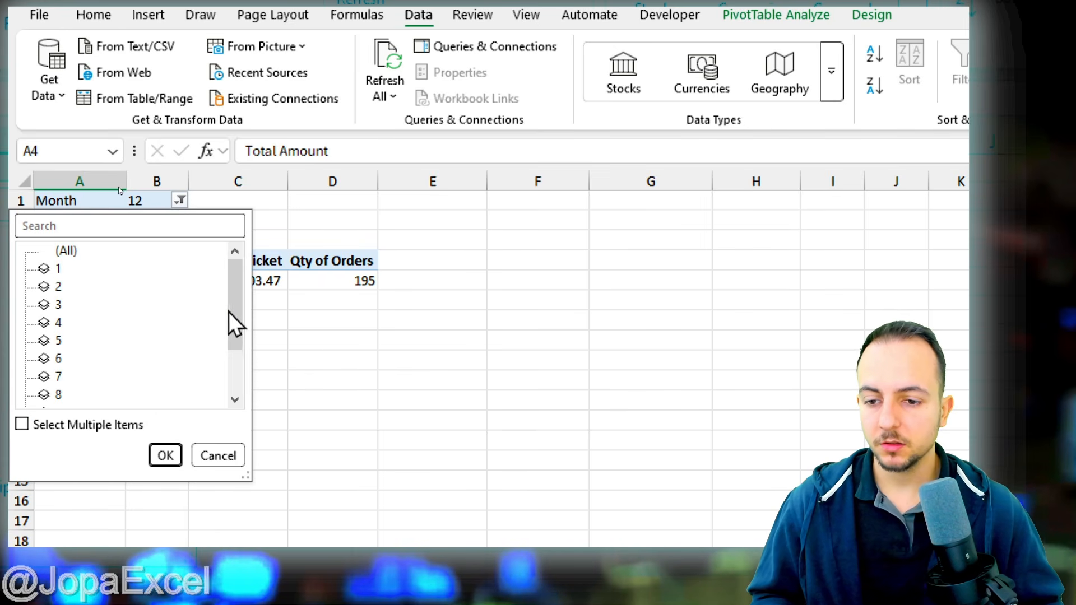
left_click(67, 251)
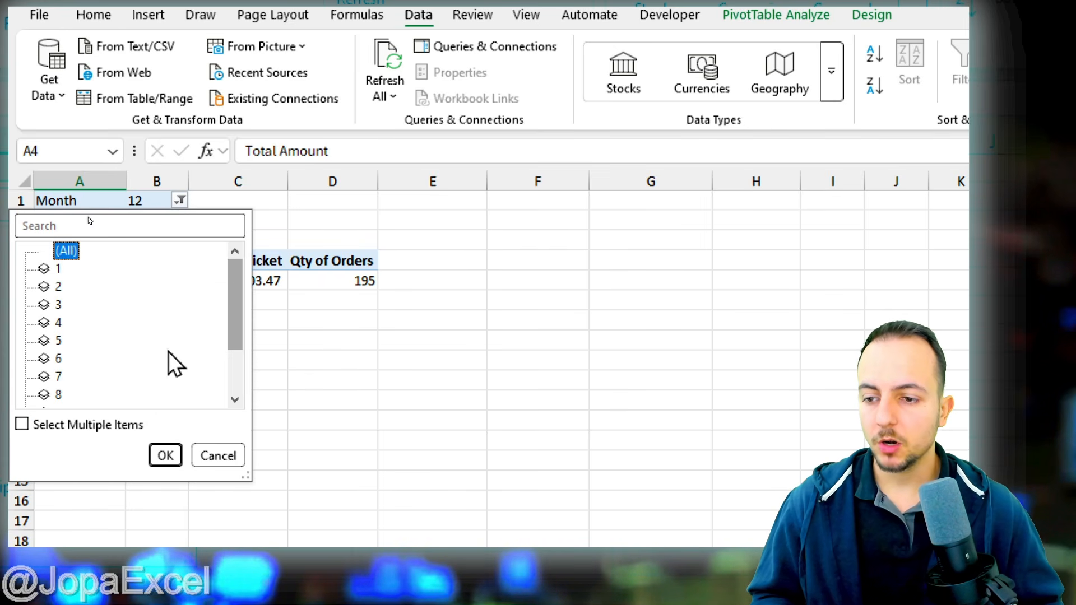
left_click(169, 456)
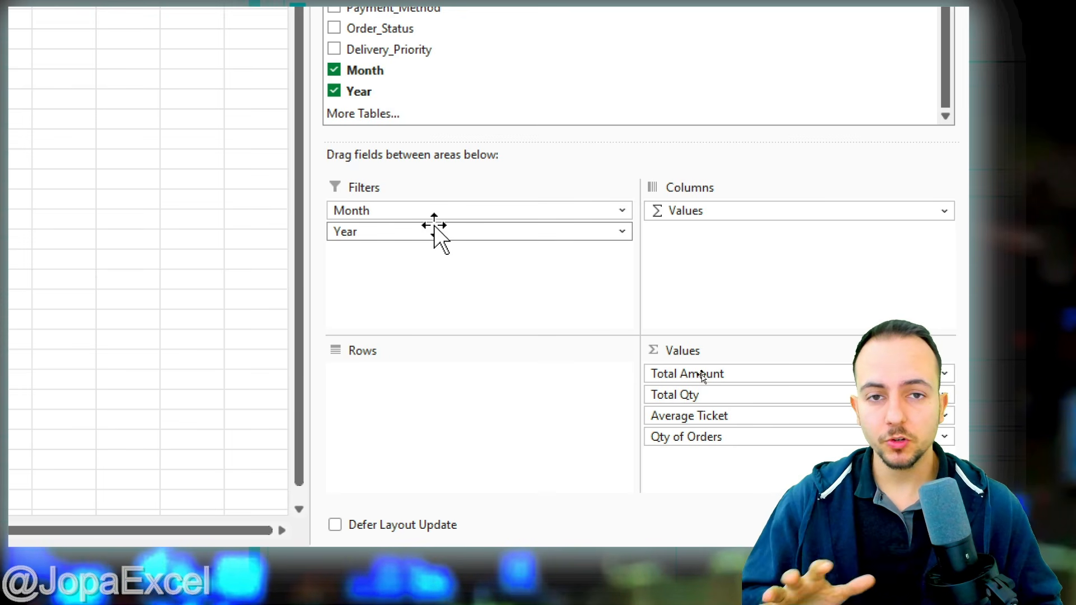
Step: Remove the Month and Year fields from the pivot table's report filters
left_click(392, 212)
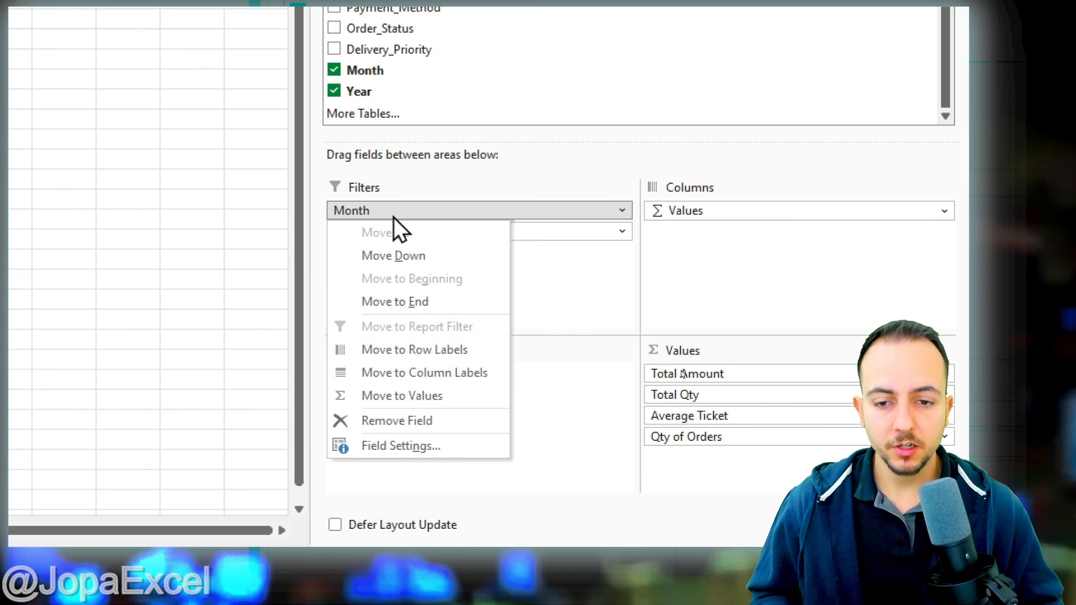
left_click(404, 426)
left_click(393, 213)
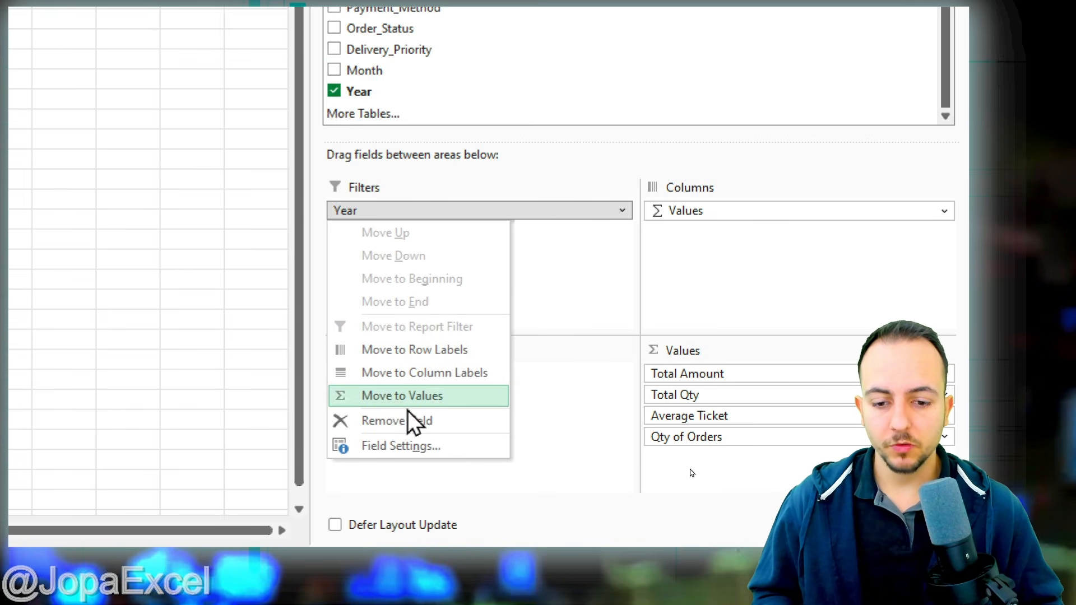
left_click(421, 423)
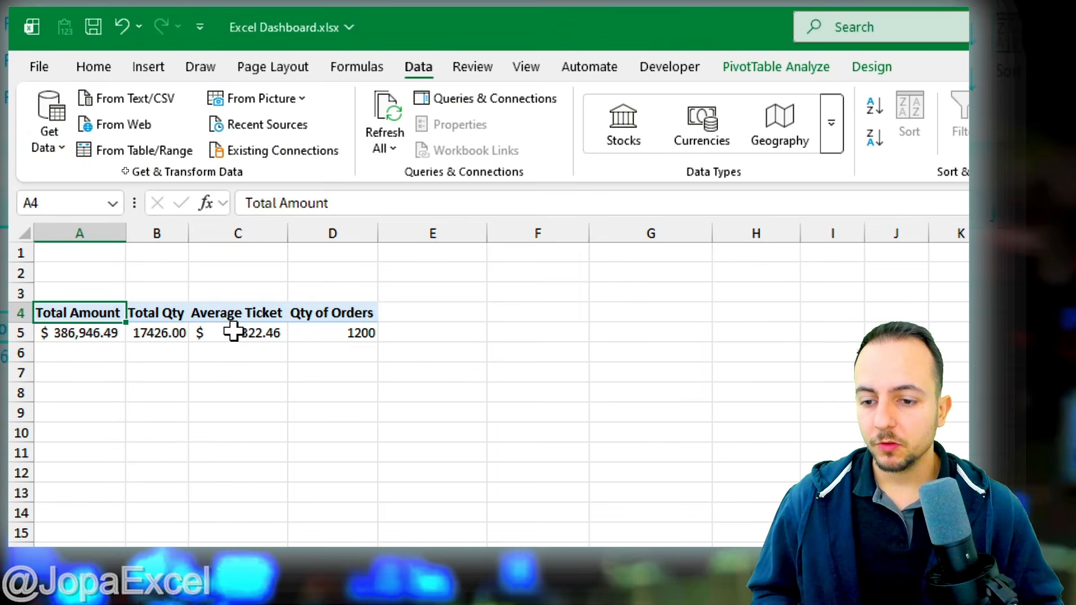
Step: Insert a Month slicer for the pivot table and place it beside the table, over columns E and F
left_click(245, 314)
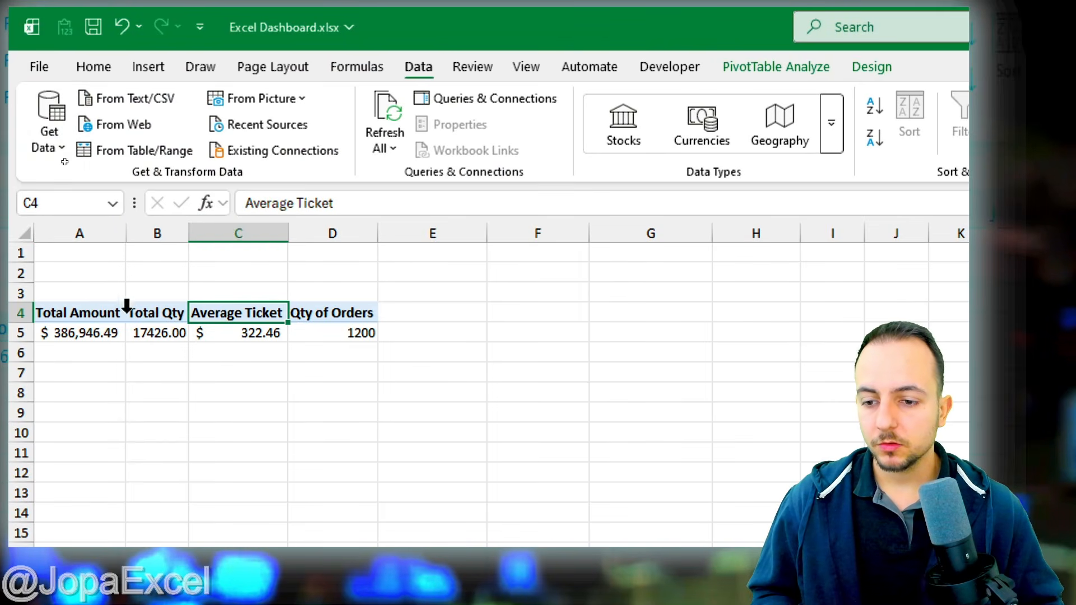
left_click(109, 314)
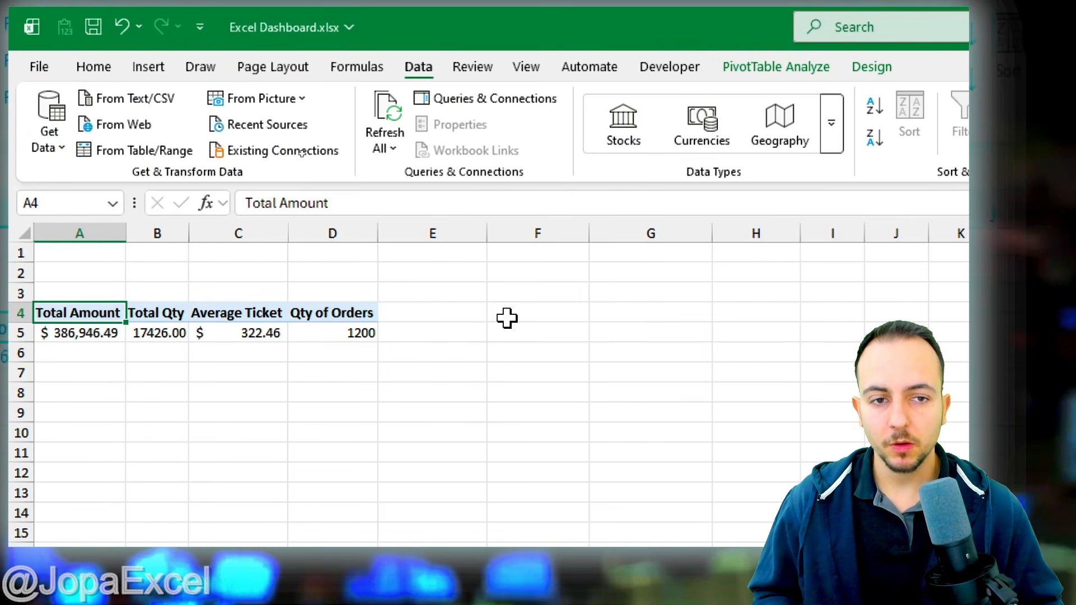
left_click(796, 66)
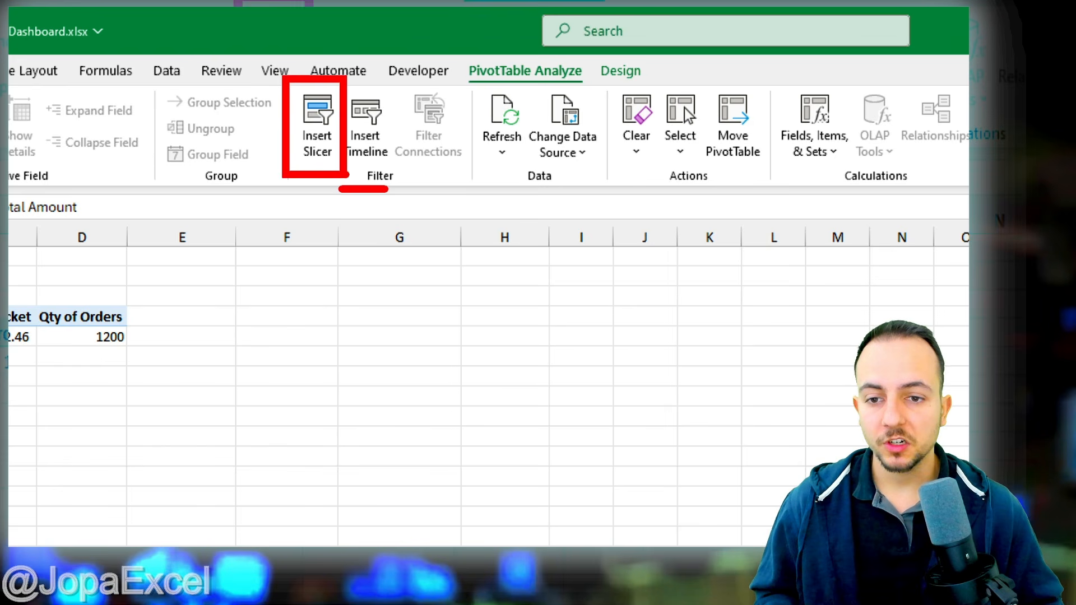
left_click(324, 147)
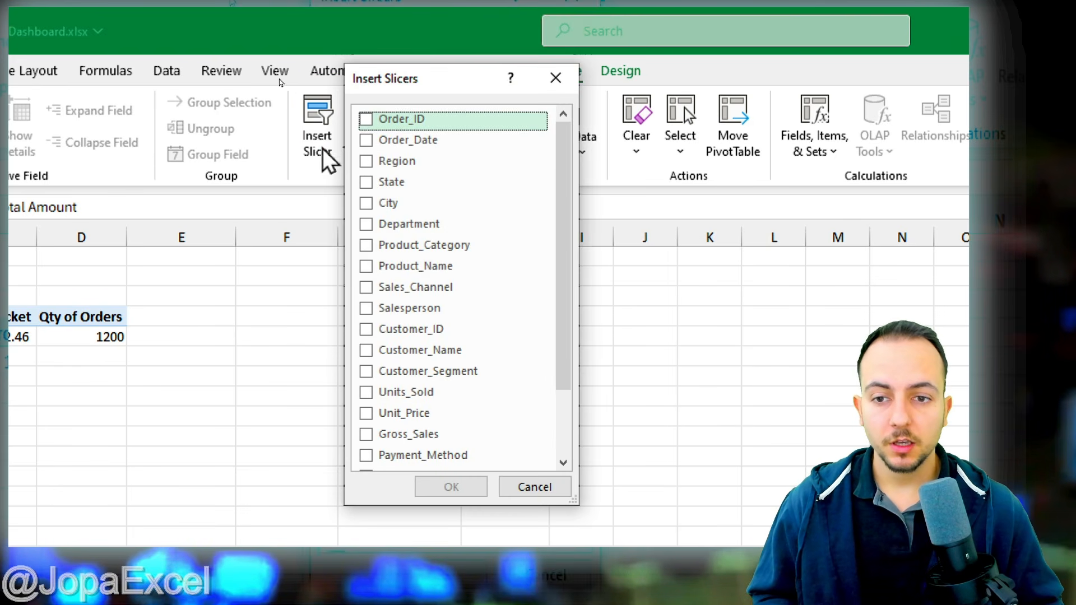
left_click_drag(666, 84, 464, 88)
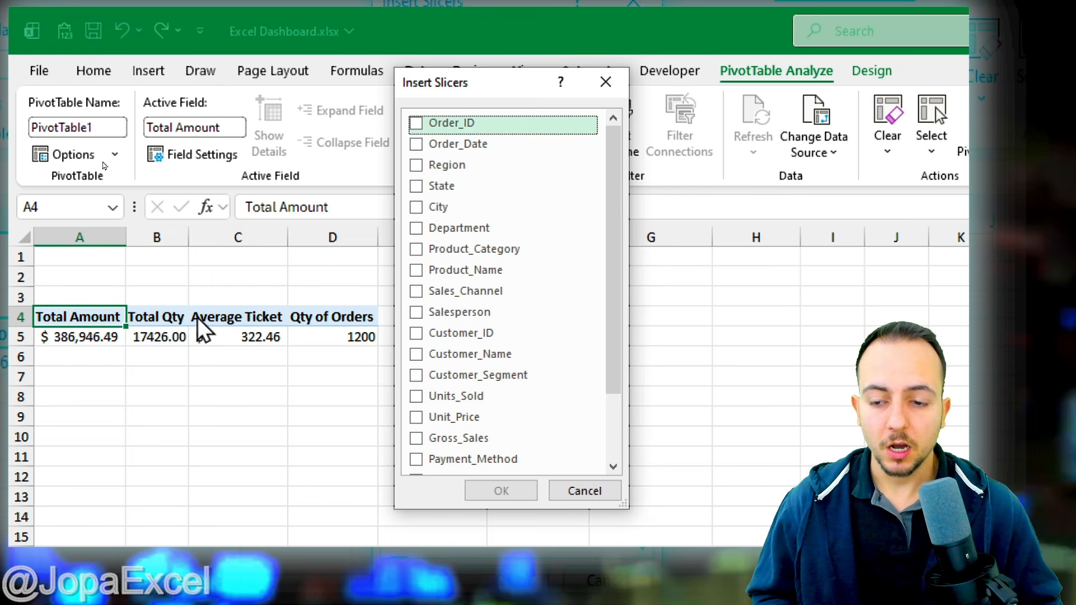
left_click_drag(617, 257, 588, 423)
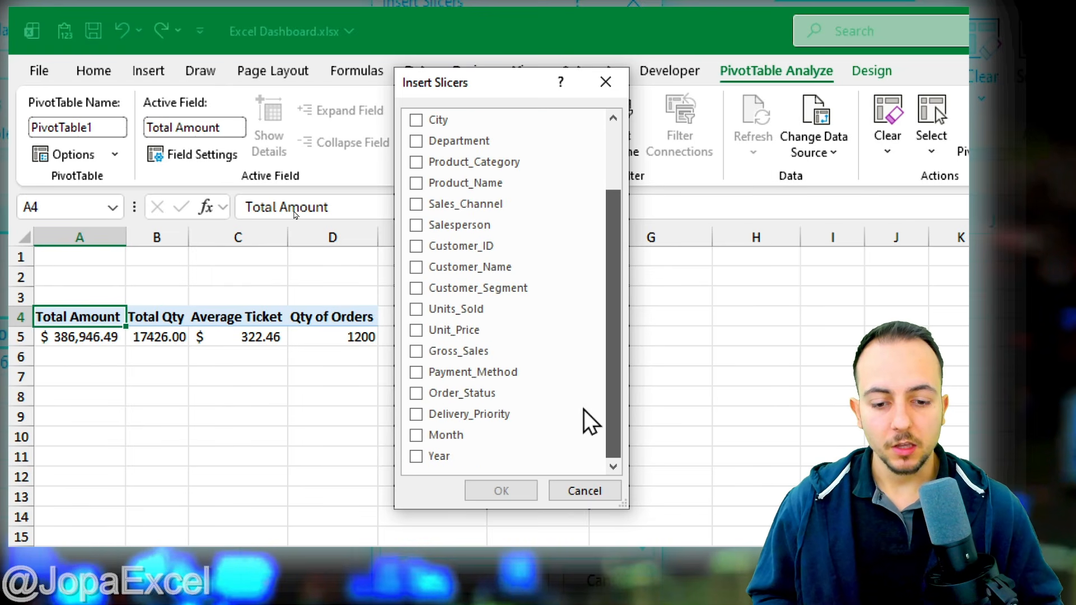
left_click(416, 442)
left_click(416, 453)
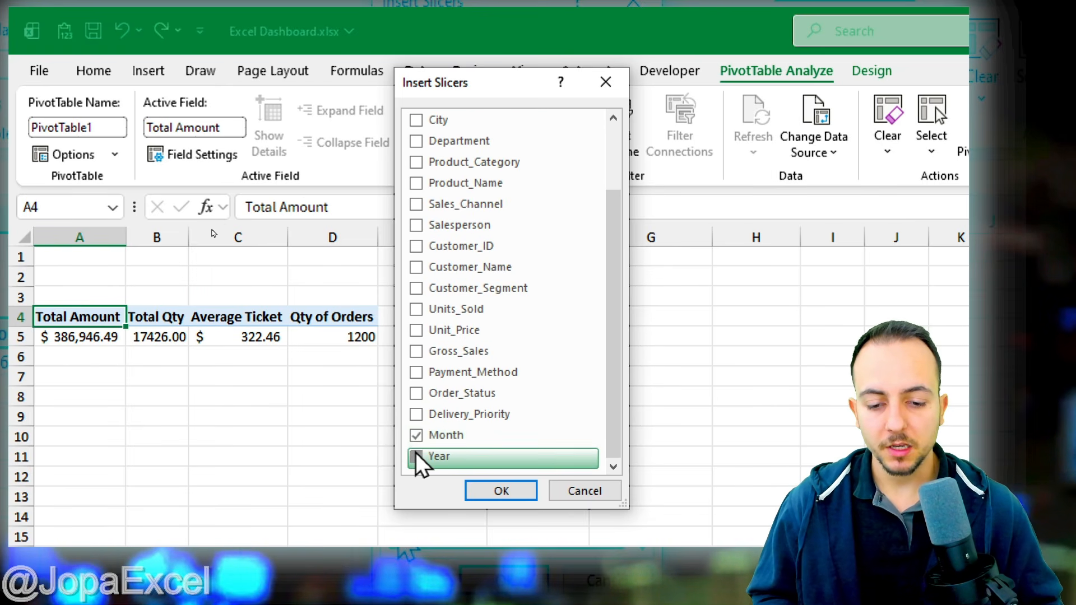
left_click(418, 455)
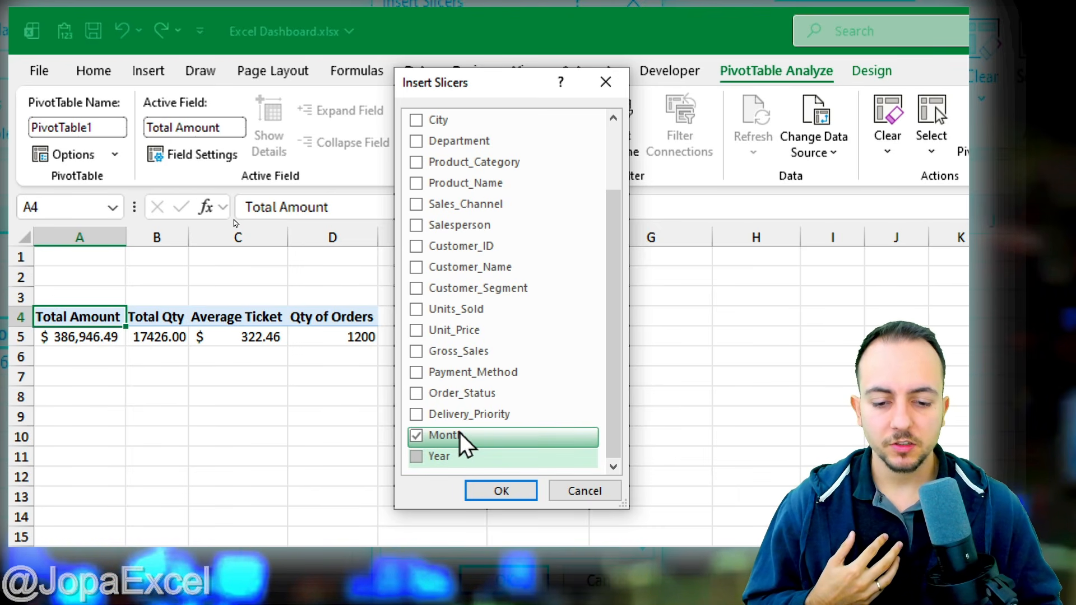
left_click(499, 492)
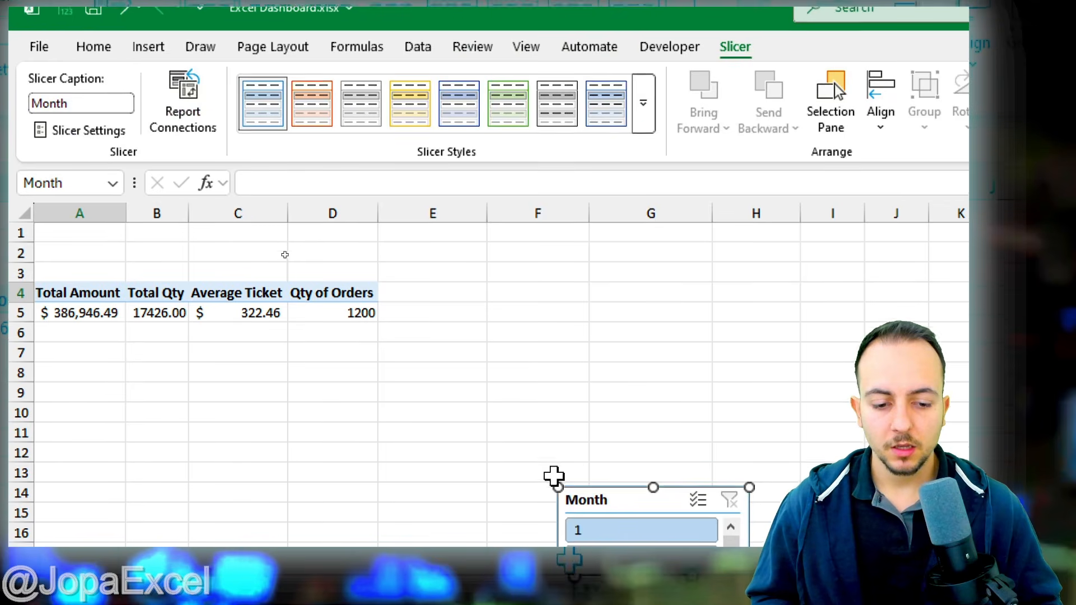
left_click_drag(554, 475, 459, 228)
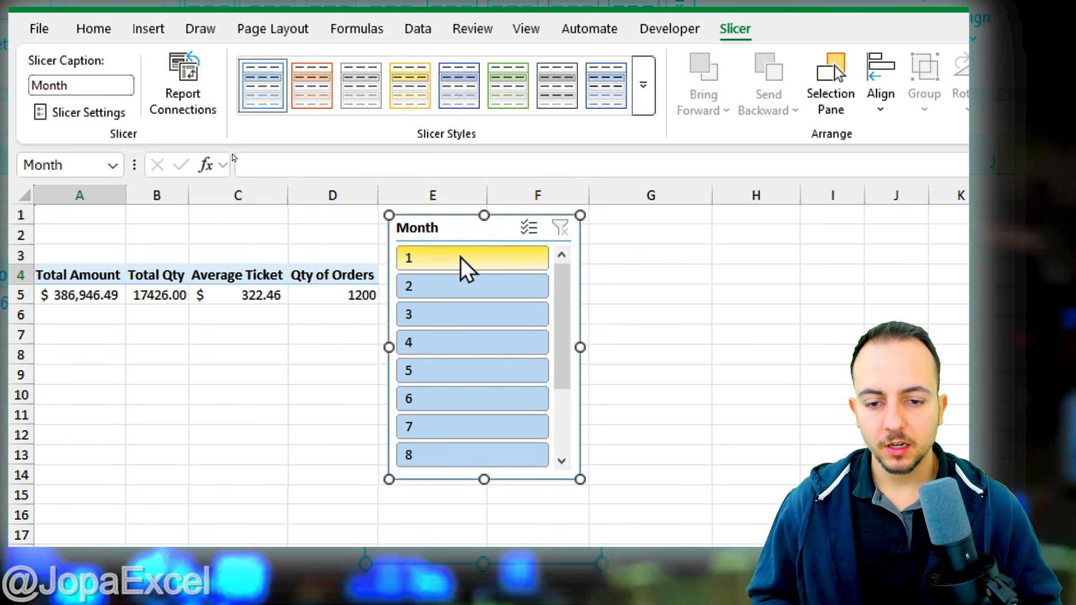
Step: Try the Month slicer by filtering the pivot table to single months between 1 and 5, and clear the slicer's filter
left_click(424, 291)
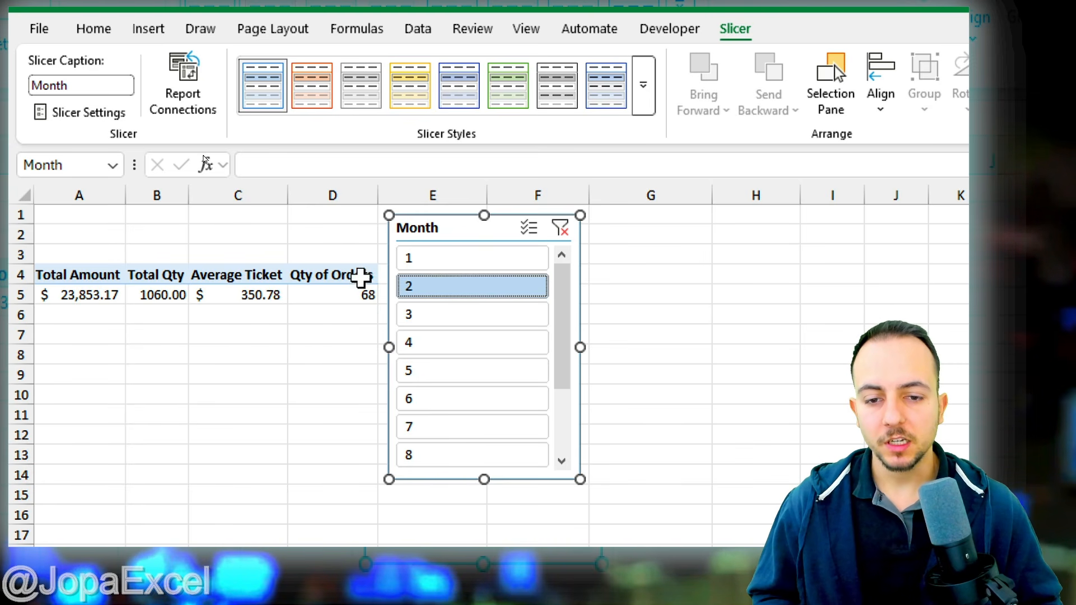
mouse_move(438, 229)
left_mouse_down()
mouse_move(386, 238)
mouse_move(472, 291)
mouse_move(446, 230)
mouse_move(427, 228)
mouse_move(439, 225)
left_mouse_up()
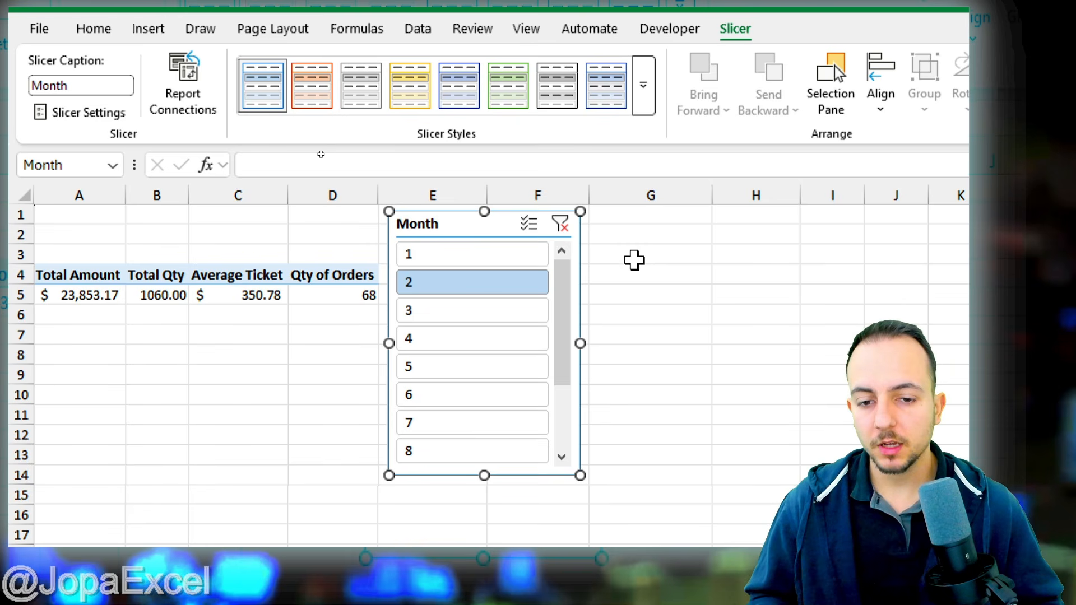
left_click(470, 254)
left_click(451, 282)
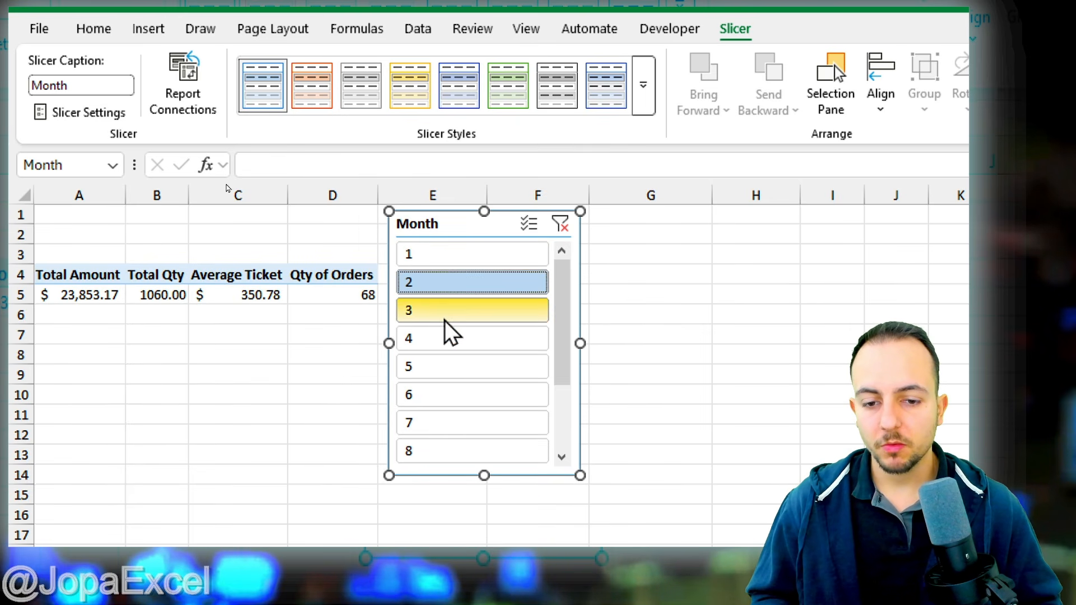
left_click(448, 310)
left_click(448, 338)
left_click(448, 367)
left_click(443, 395)
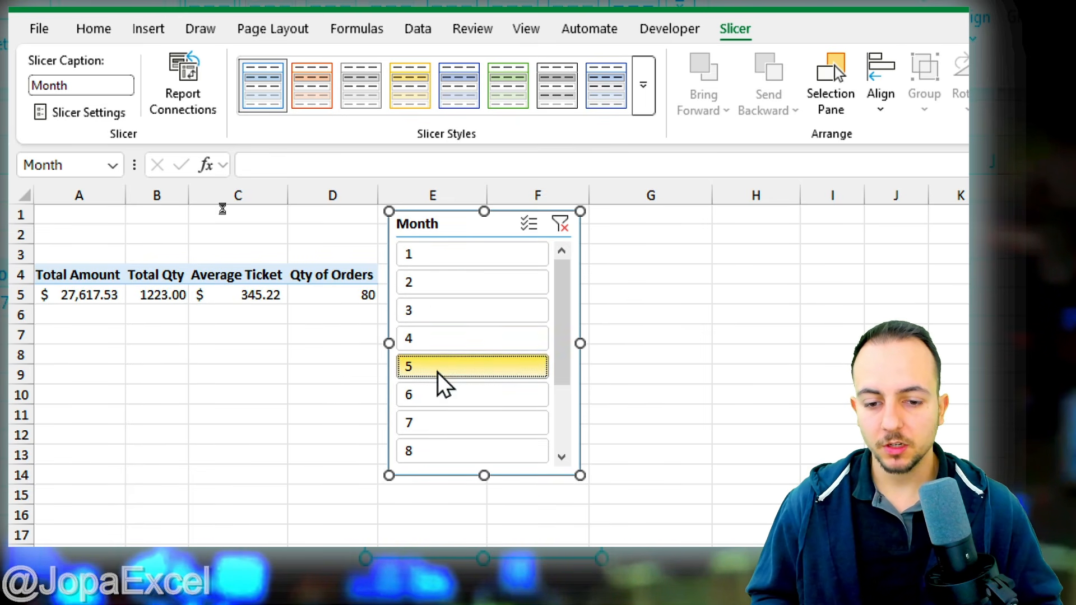
left_click(442, 339)
left_click(468, 311)
left_click(458, 280)
left_click(443, 254)
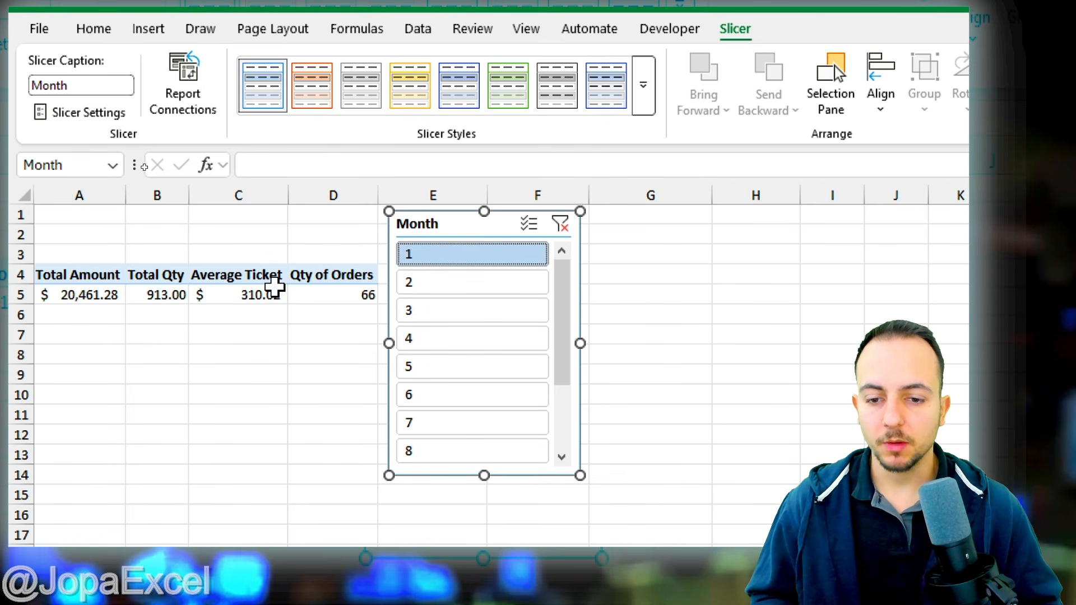
left_click(560, 224)
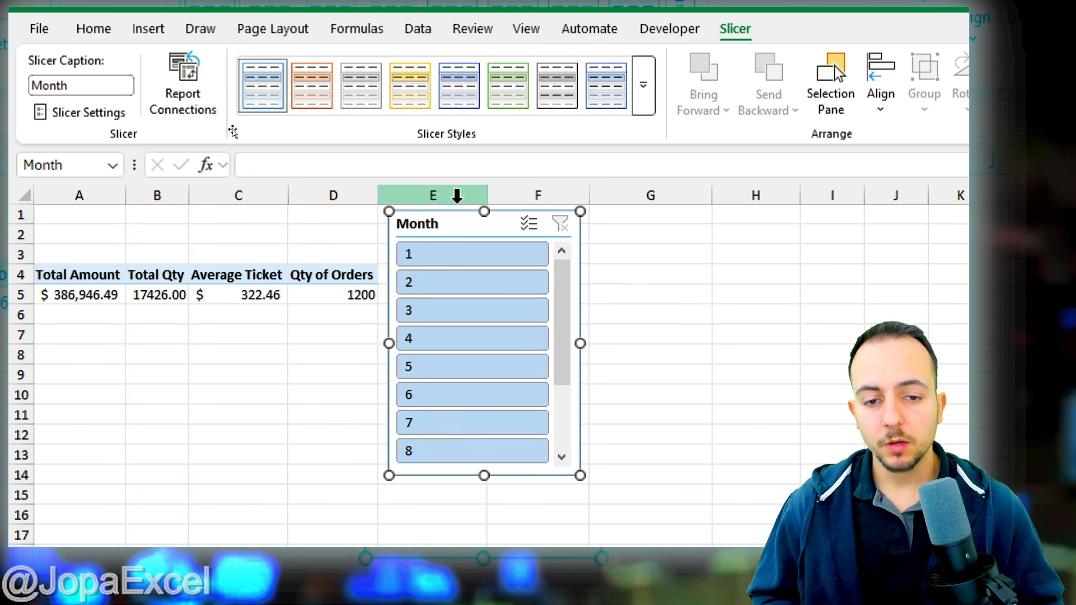
Step: Arrange the Month slicer's buttons in three columns
mouse_move(438, 224)
left_mouse_down()
mouse_move(447, 219)
mouse_move(439, 230)
left_mouse_up()
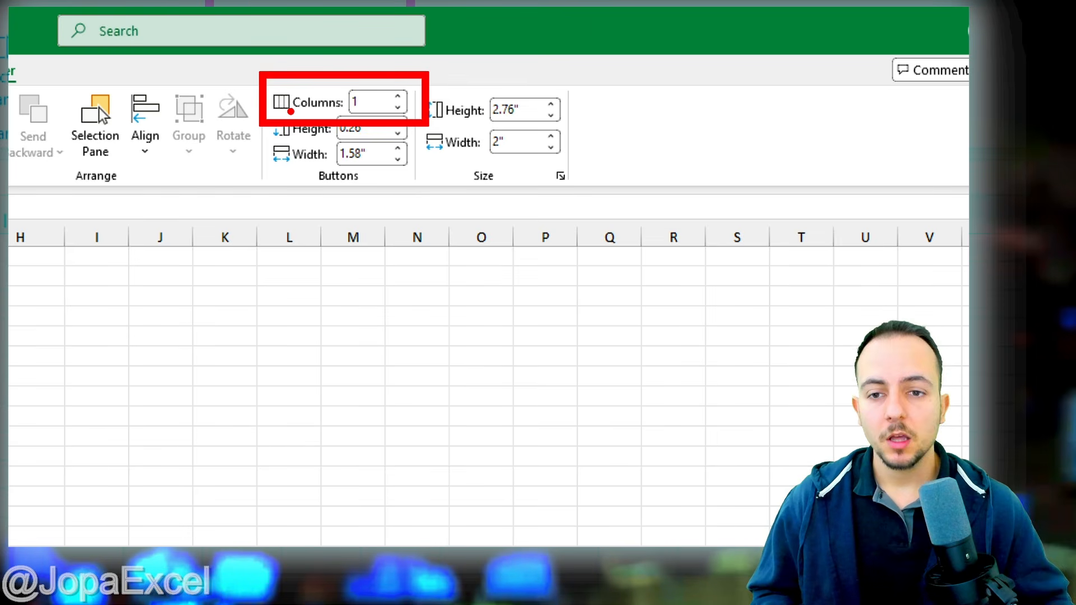
left_click(398, 97)
left_click(398, 97)
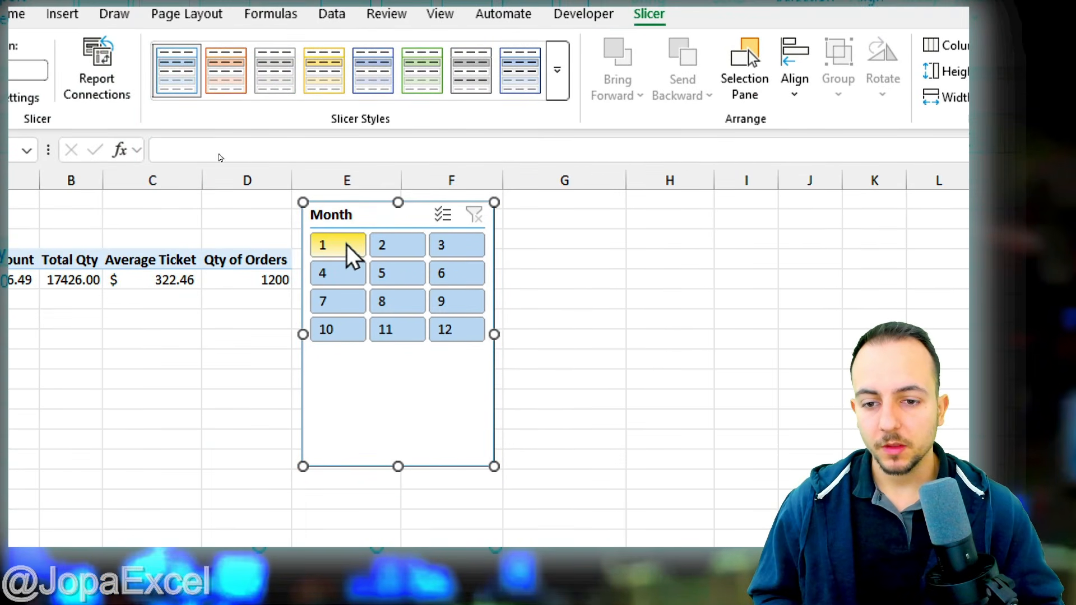
left_click_drag(284, 223, 574, 272)
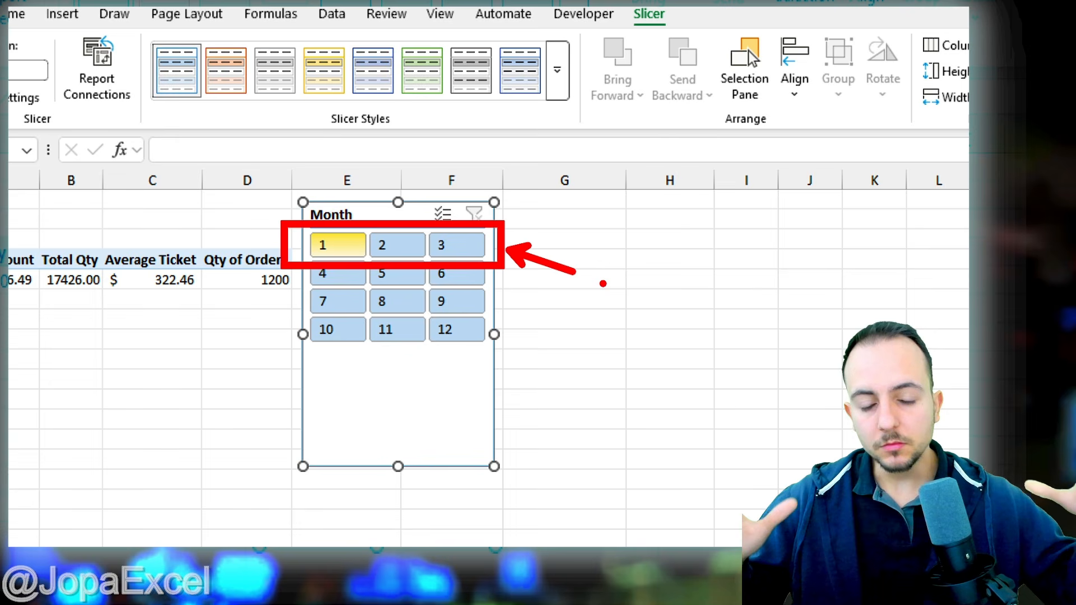
key("Escape")
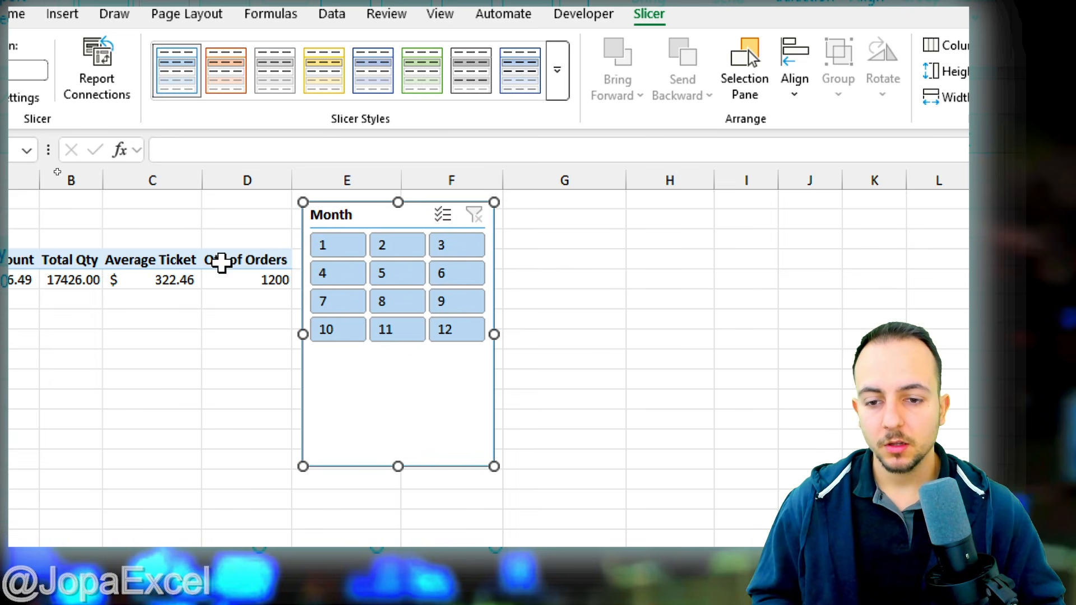
Step: Try the three-column slicer by filtering the pivot table to different months, including month 3 and ending on month 1
left_click(336, 247)
left_click(459, 248)
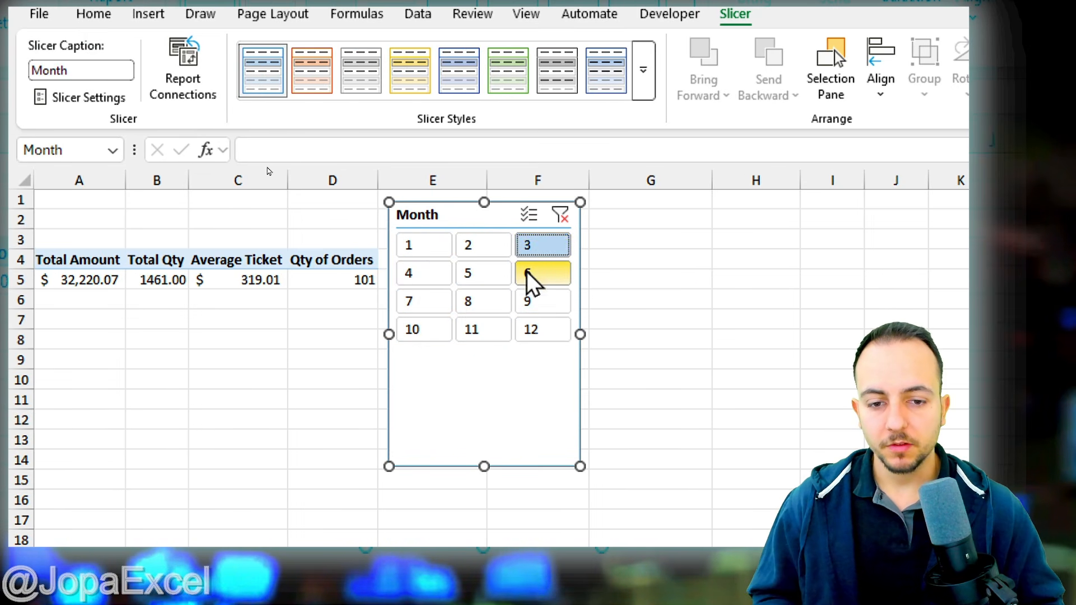
left_click(484, 273)
left_click(426, 247)
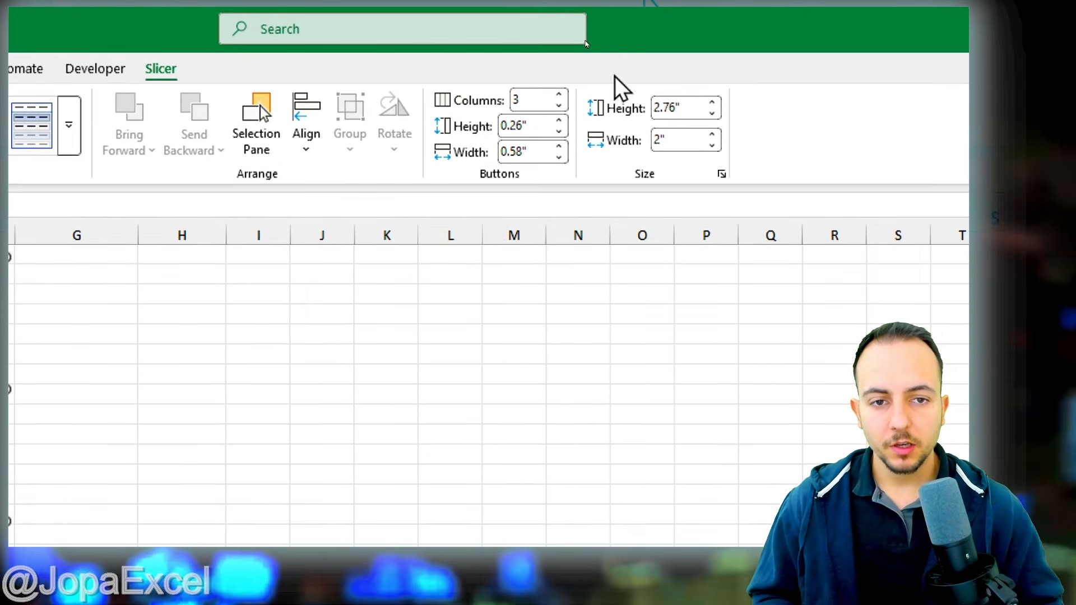
Step: Arrange the Month slicer's buttons in four columns and increase the button height
left_click(559, 94)
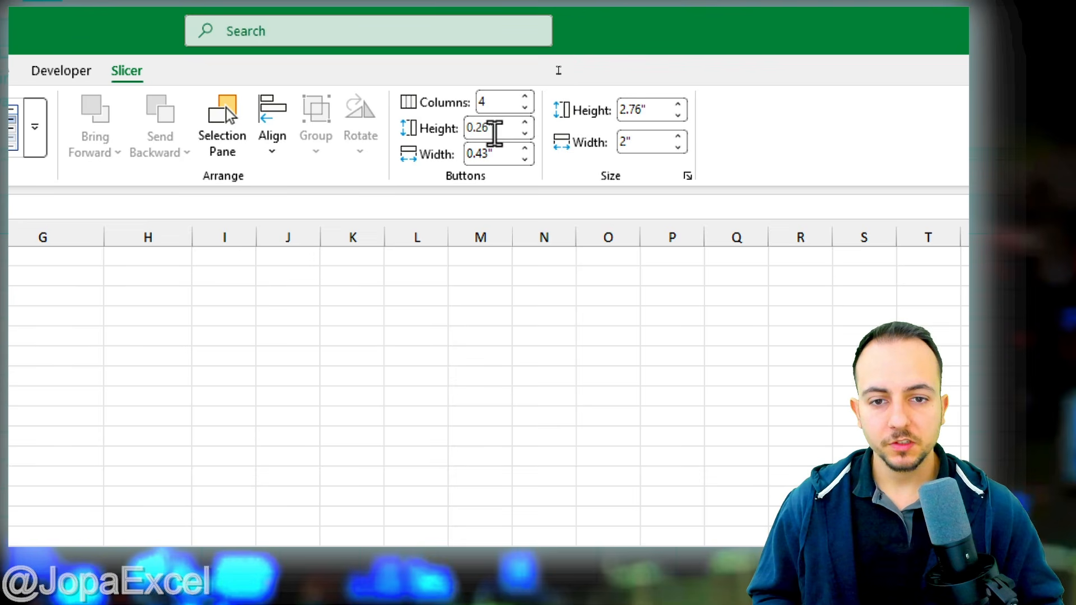
left_click(525, 123)
left_click(527, 123)
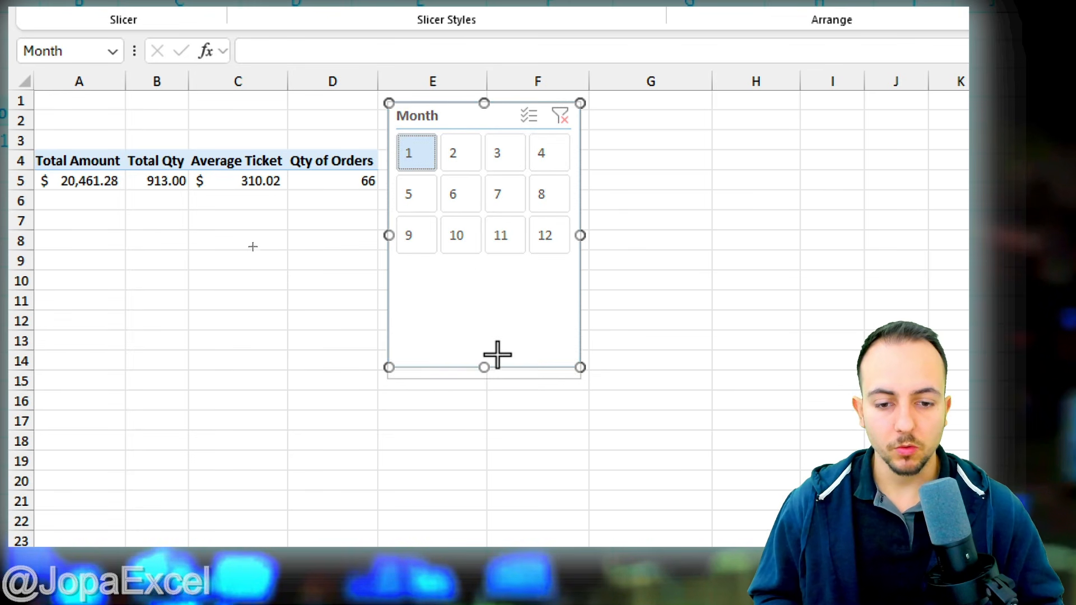
Step: Shorten the Month slicer to fit its three rows of buttons and widen it to span columns E to G
left_click_drag(498, 355, 497, 279)
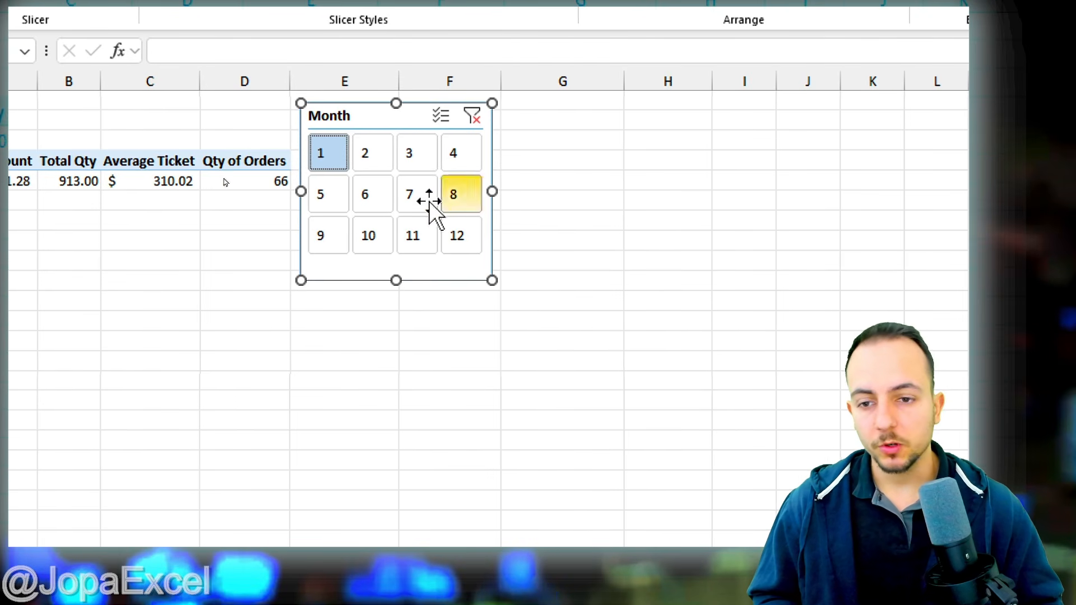
left_click_drag(581, 279, 711, 266)
left_click_drag(472, 112, 481, 109)
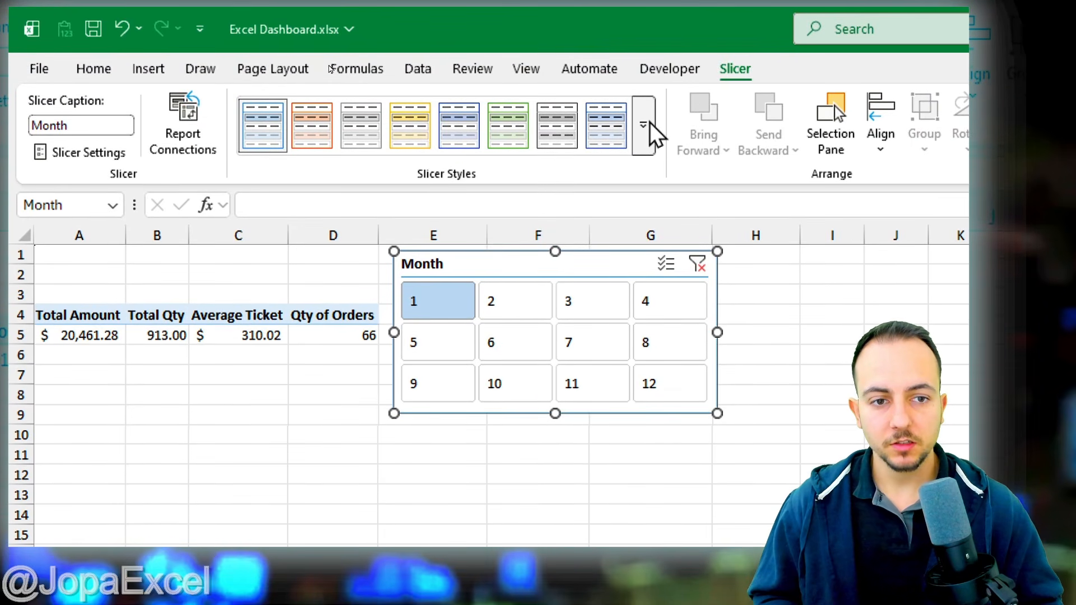
Step: Apply the dark blue style to the Month slicer and use it to filter the pivot table to month 10
left_click(643, 125)
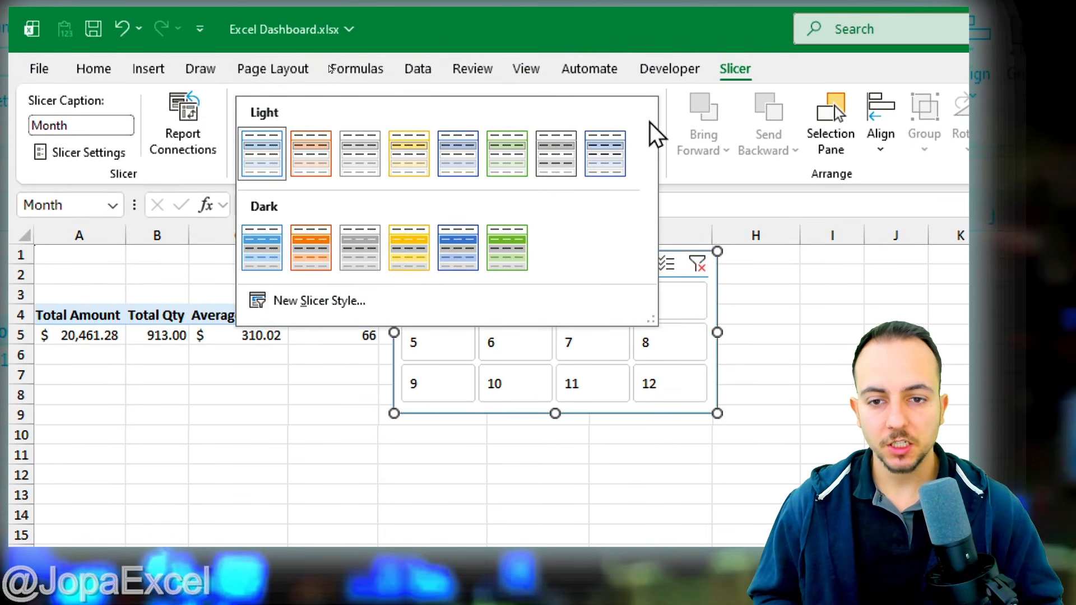
left_click(452, 278)
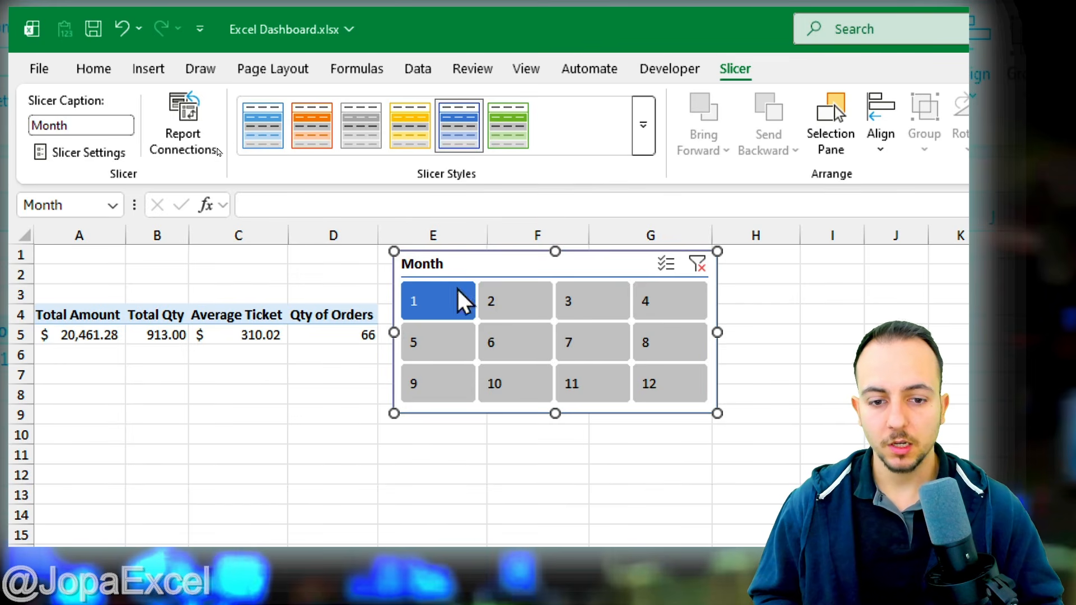
left_click(237, 474)
left_click(502, 350)
left_click(522, 387)
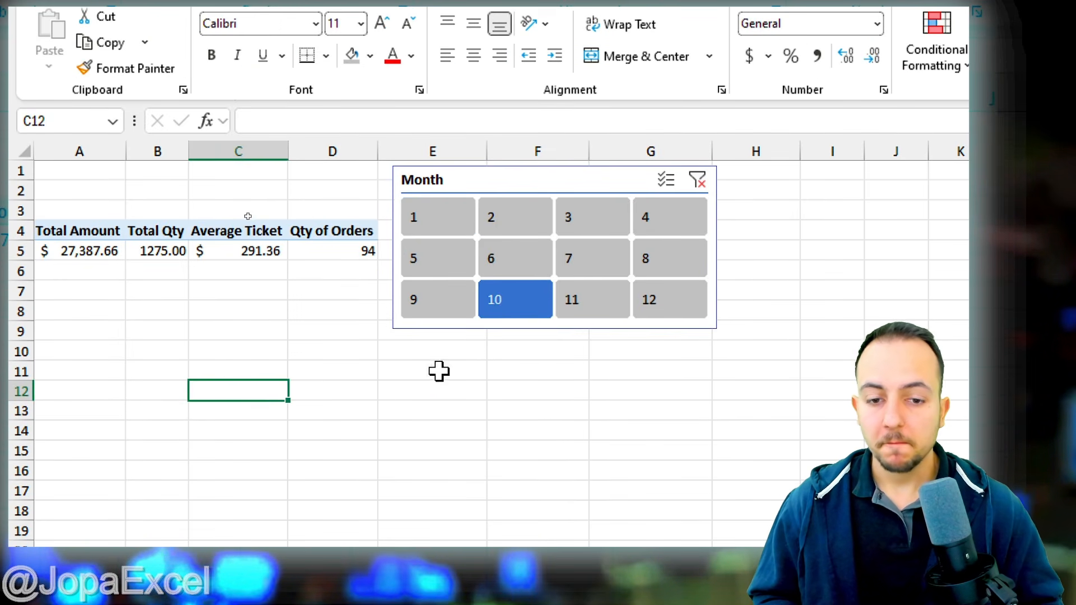
Step: Try the styled Month slicer by filtering the pivot table to several months, including 9, 2 and 5, ending on month 6
left_click(584, 255)
left_click(507, 259)
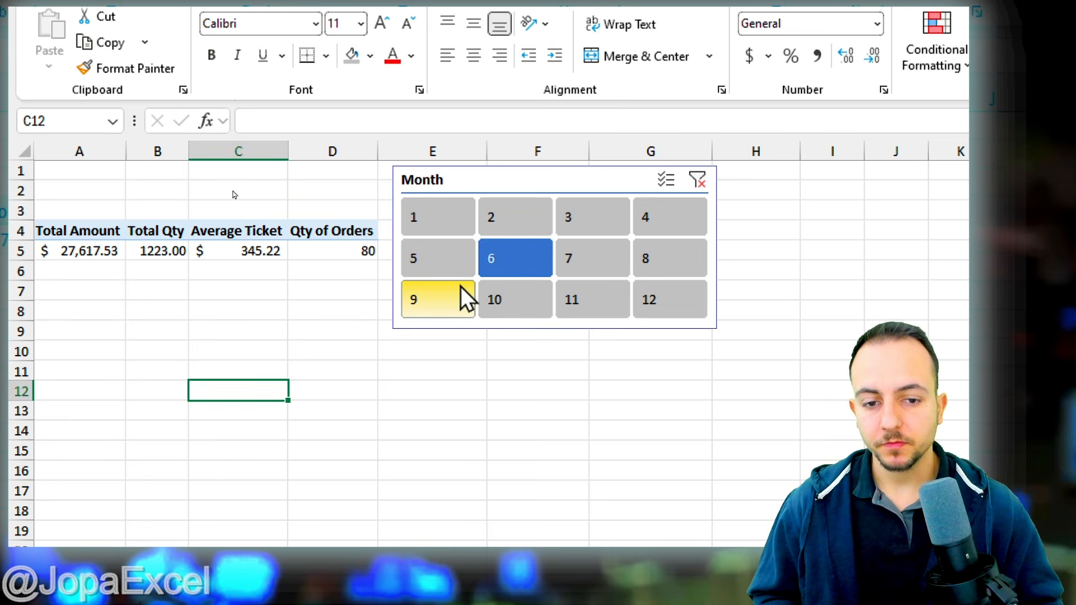
left_click(455, 298)
left_click(504, 221)
left_click(440, 258)
left_click(445, 227)
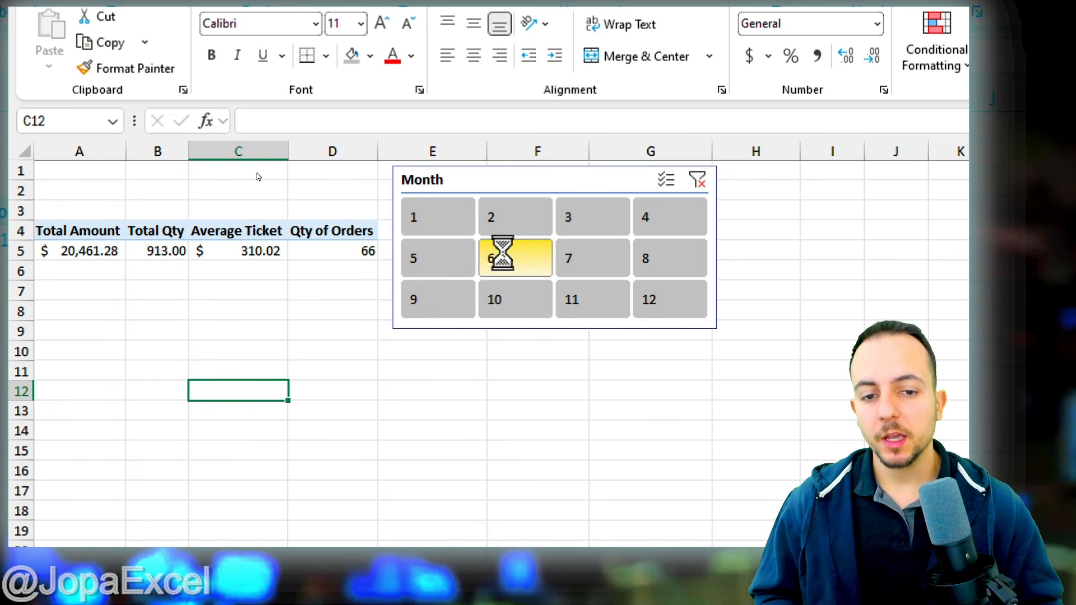
left_click(501, 258)
left_click(178, 324)
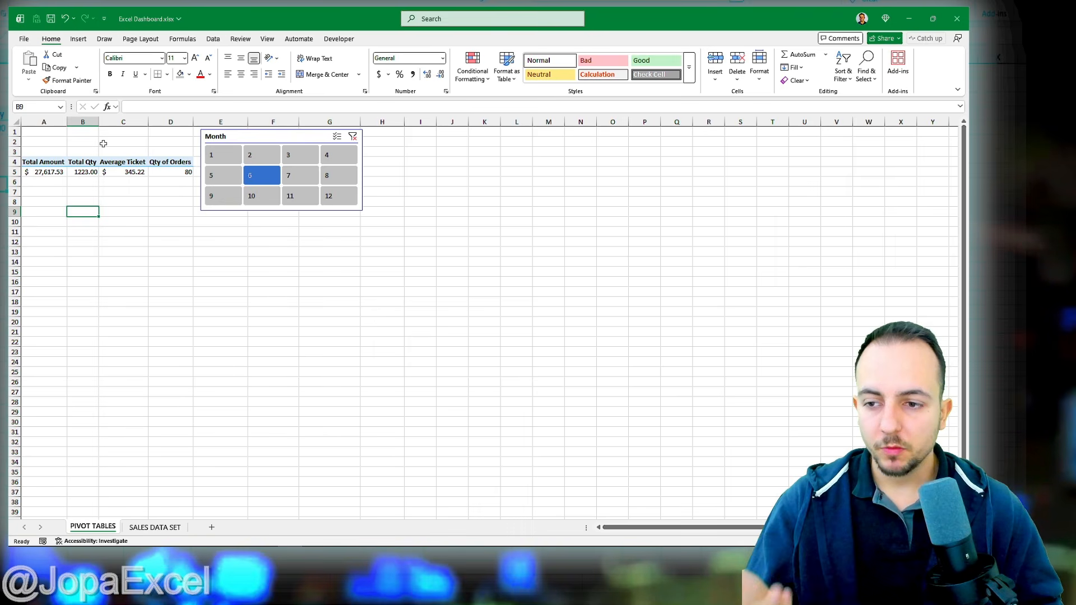
left_click(226, 140)
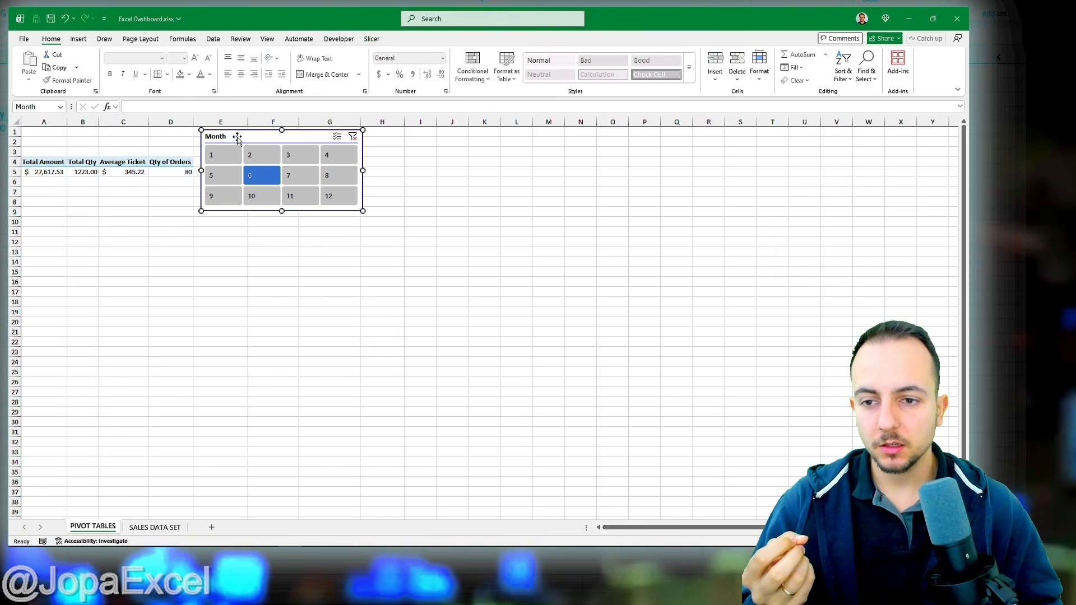
left_click(155, 192)
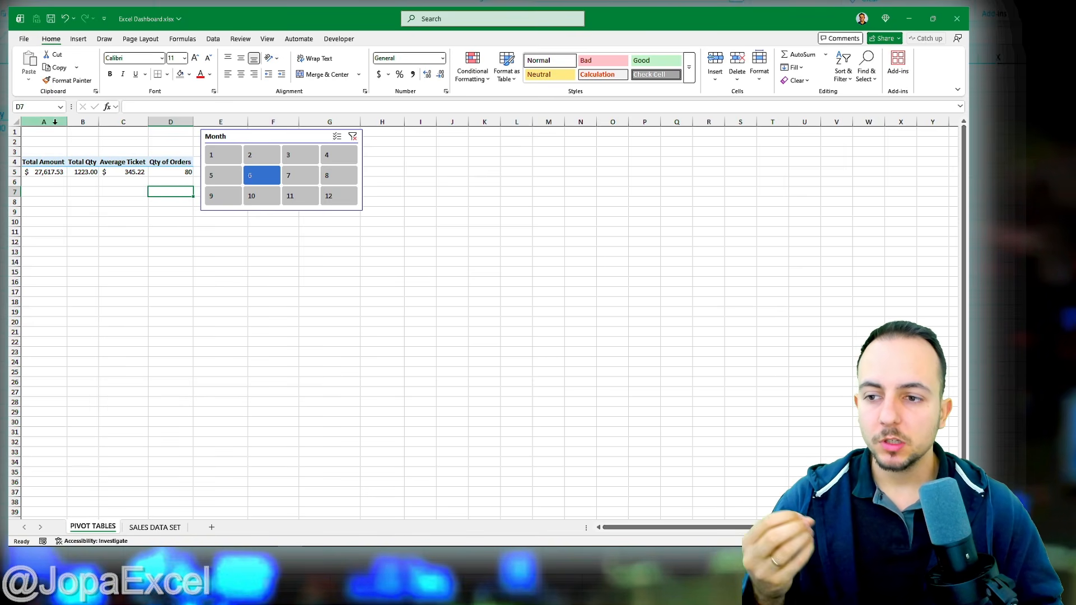
left_click_drag(55, 122, 168, 122)
left_click(173, 162)
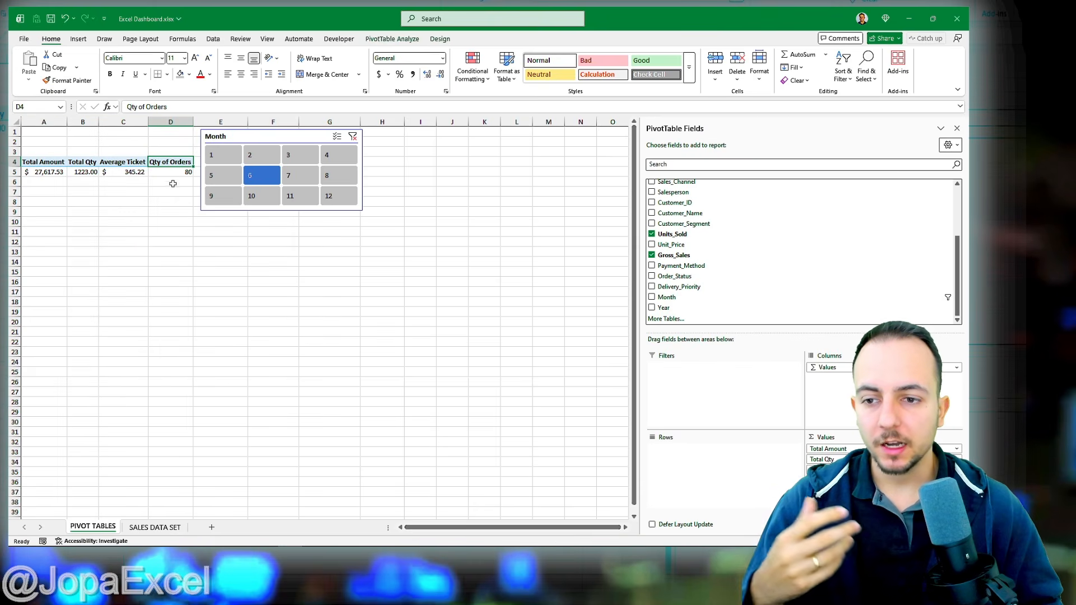
left_click(287, 262)
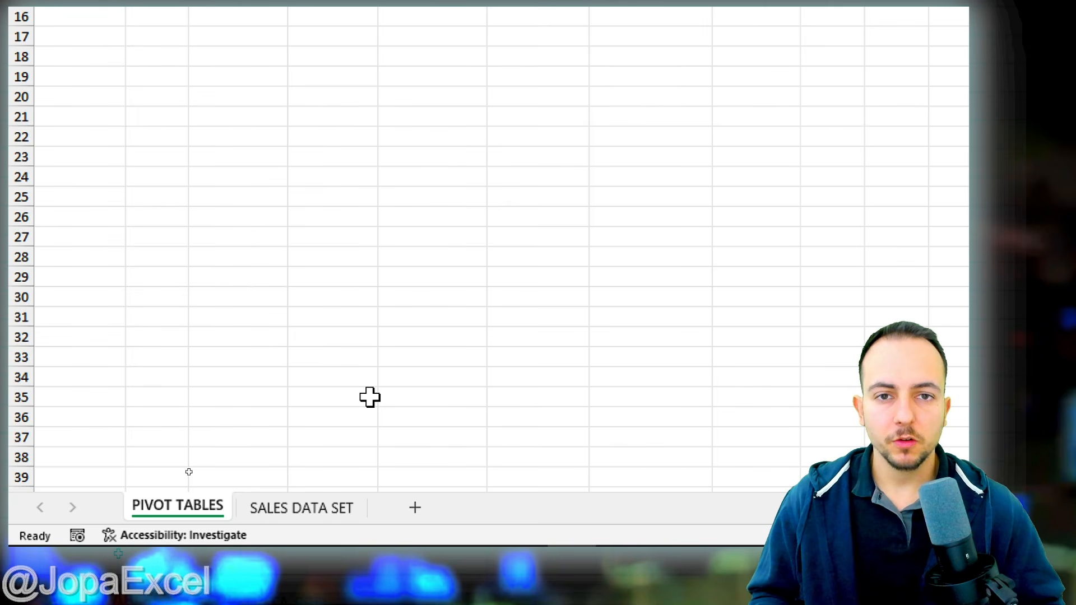
Step: Add a new worksheet after the PIVOT TABLES sheet and name it DASHBOARD
left_click(413, 512)
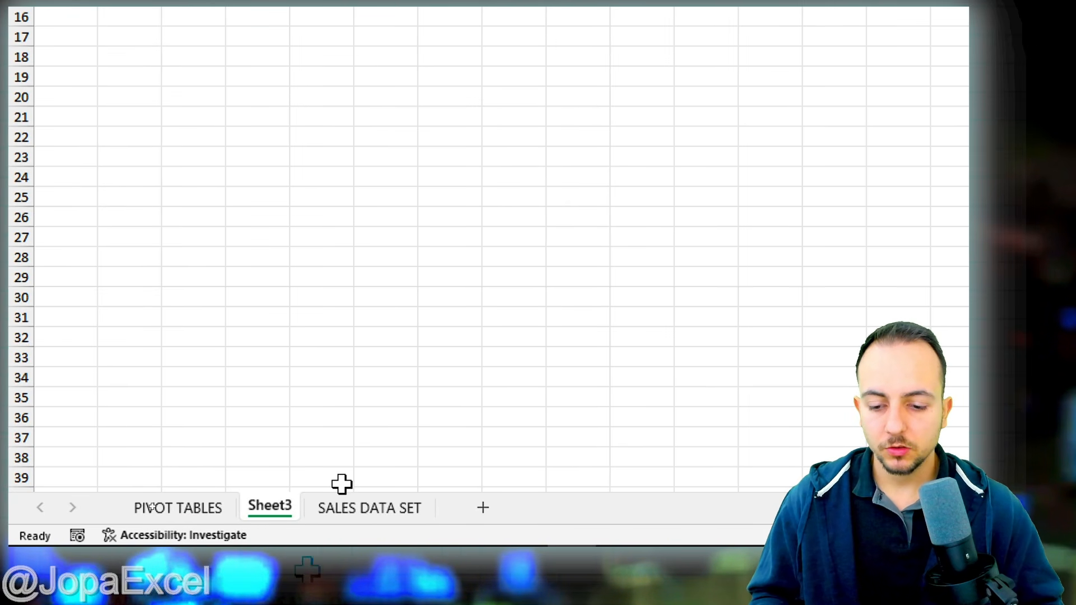
right_click(278, 503)
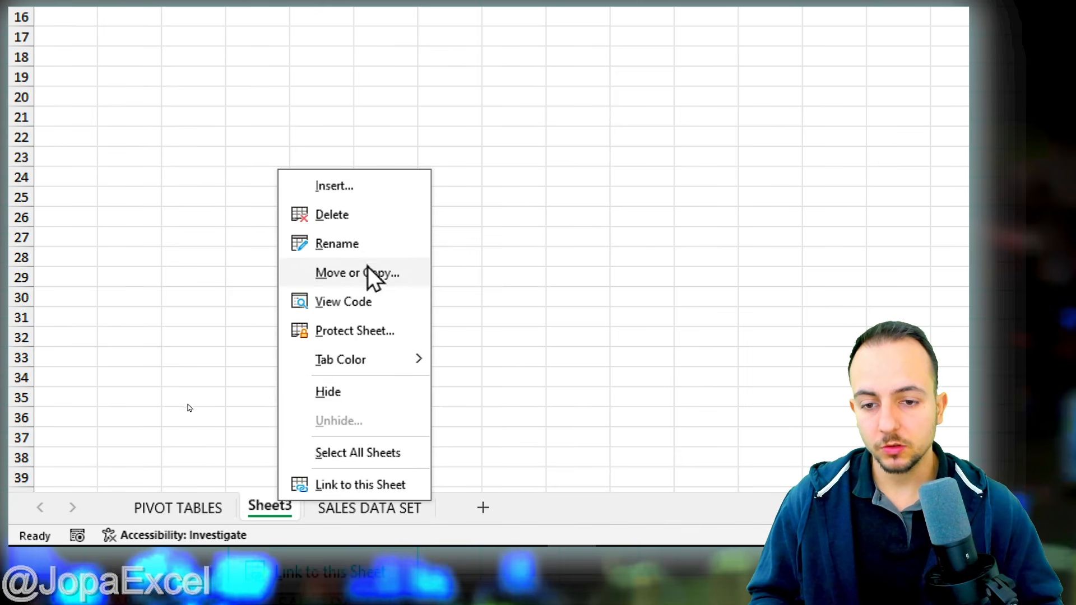
left_click(368, 245)
type("DASHBOARD")
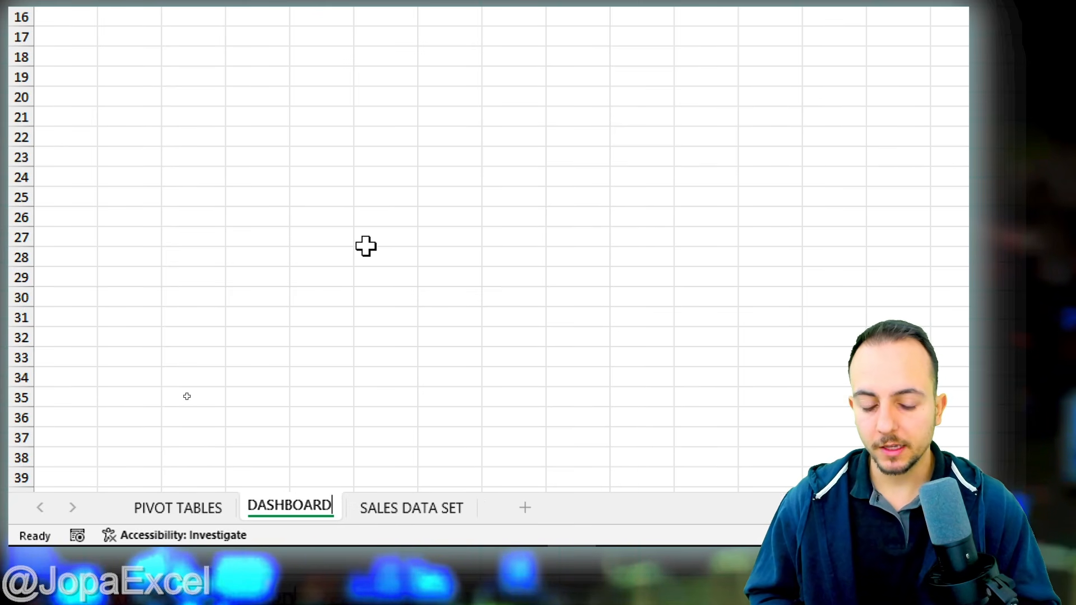
key("Return")
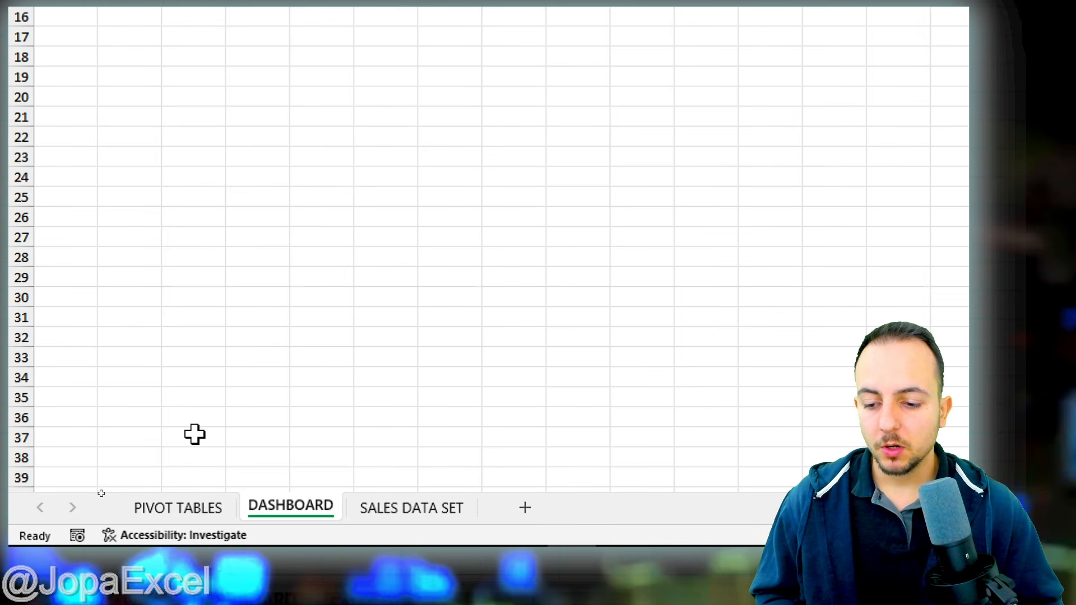
Step: Move the Month slicer from the PIVOT TABLES sheet to cell B2 of the DASHBOARD sheet by cutting and pasting it
left_click(204, 510)
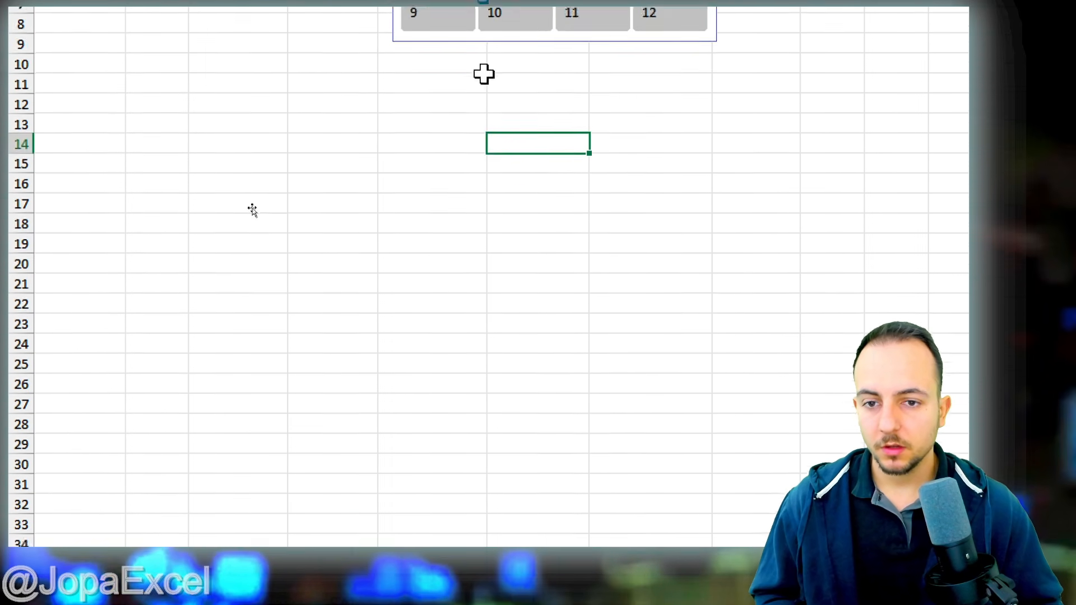
left_click(474, 138)
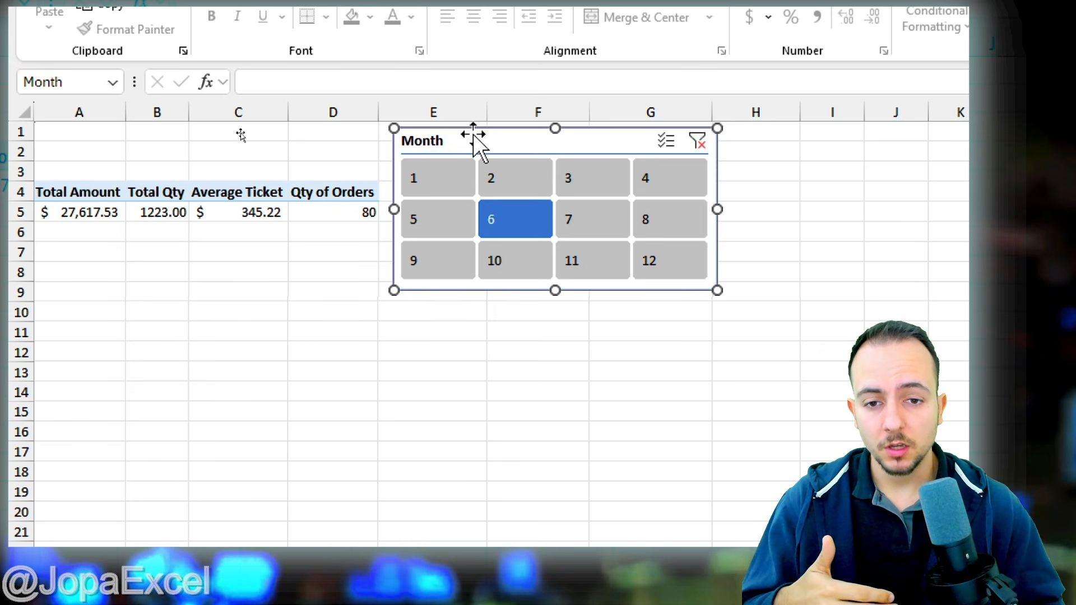
right_click(474, 144)
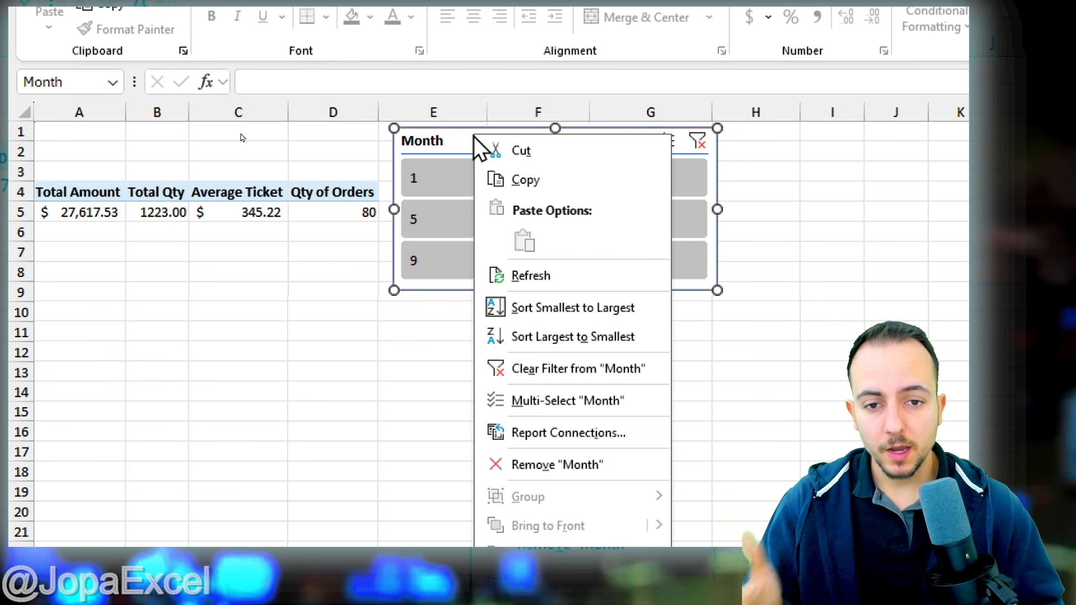
left_click(557, 149)
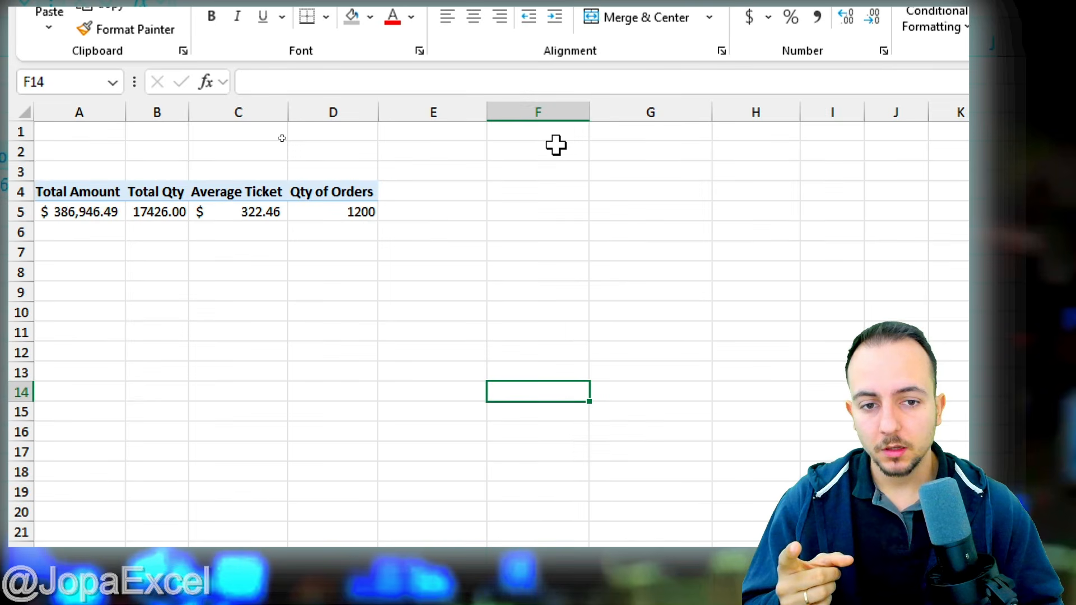
left_click(303, 508)
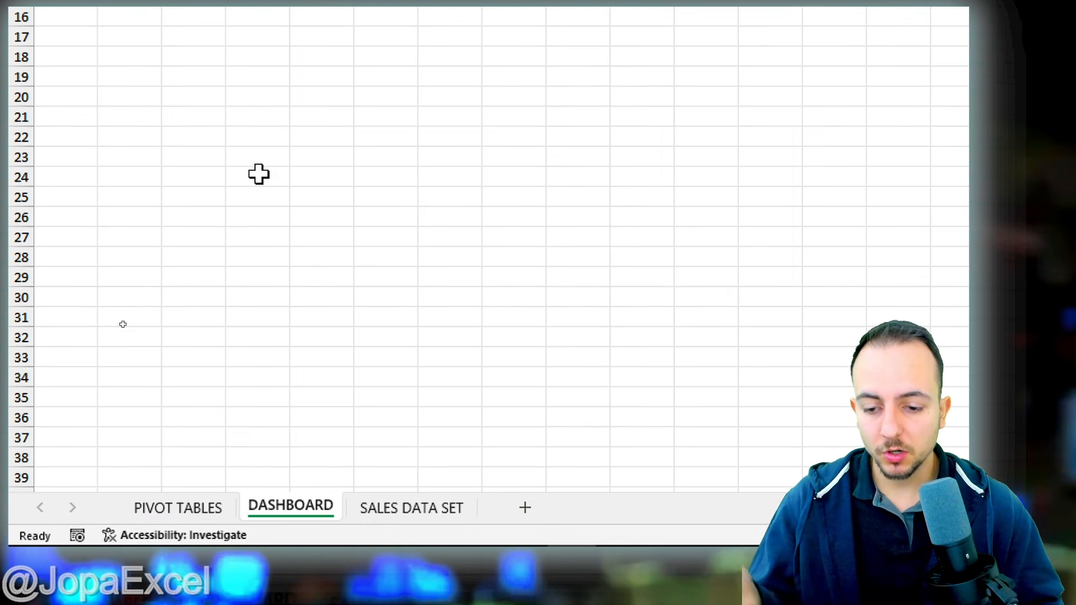
left_click(142, 100)
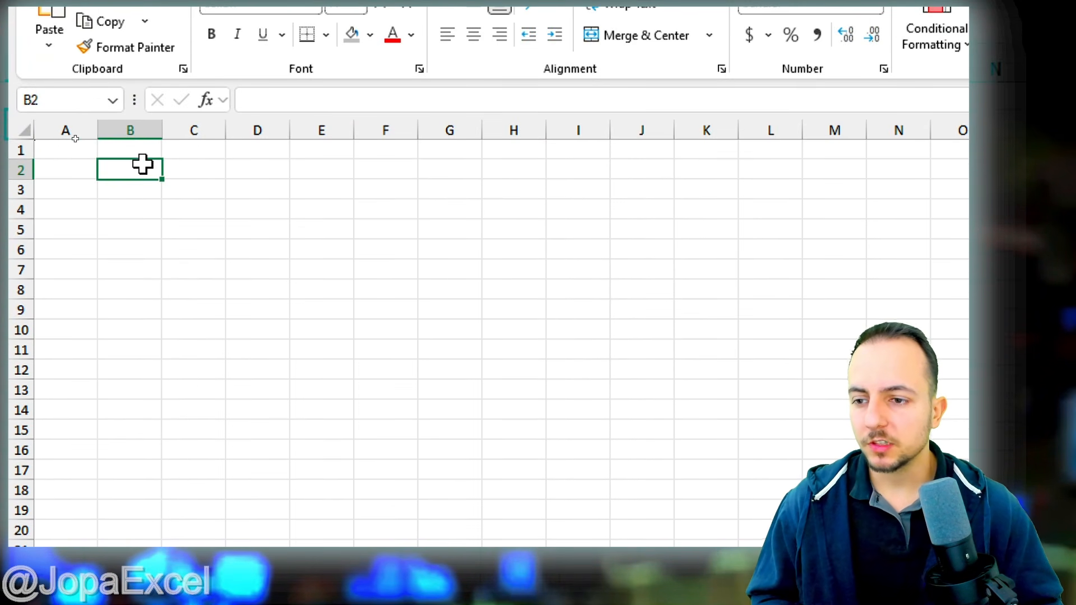
right_click(143, 164)
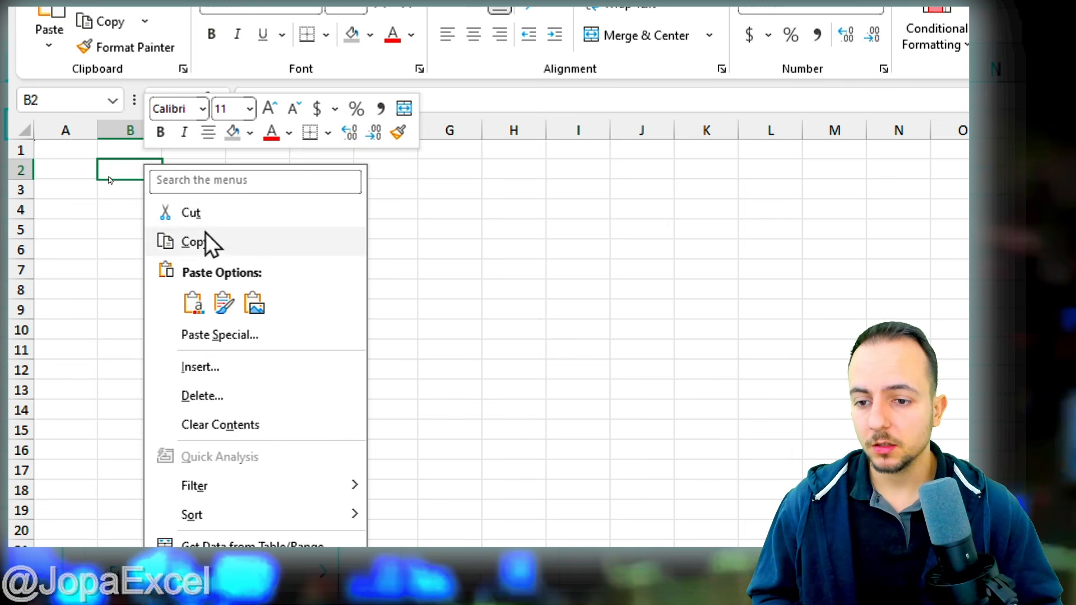
left_click(194, 304)
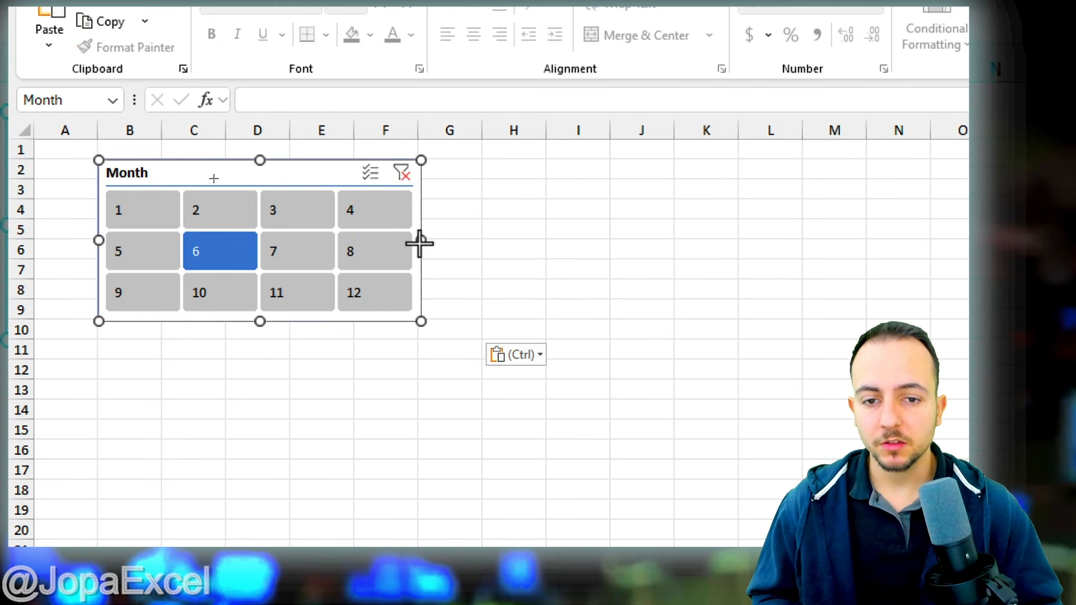
Step: Narrow the Month slicer slightly to fit columns B to F and extend its height down to row 11
left_click_drag(419, 244, 417, 244)
left_click_drag(261, 321, 256, 363)
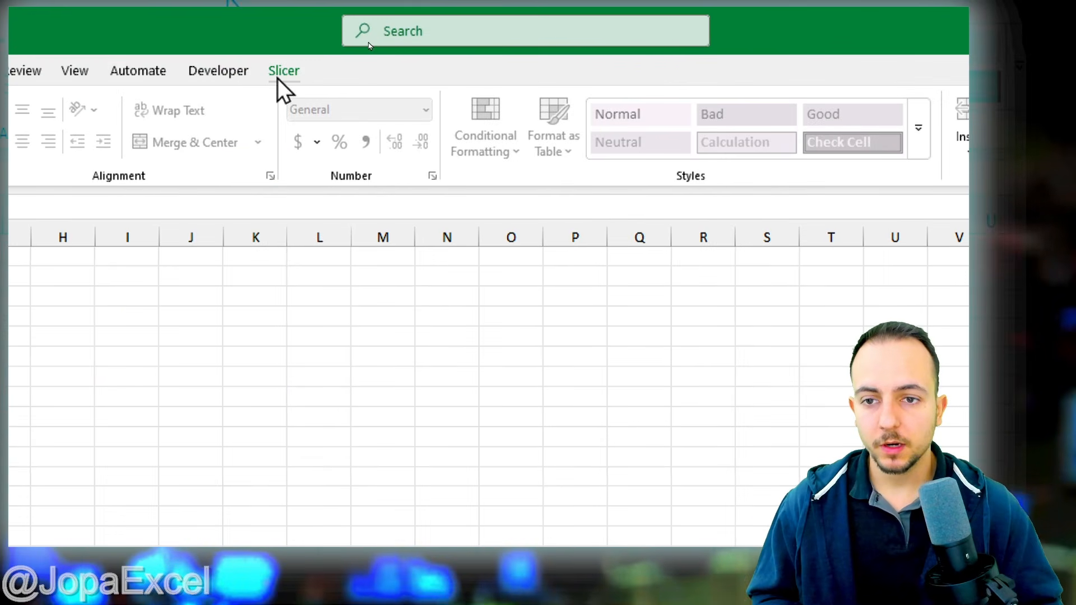
left_click(278, 74)
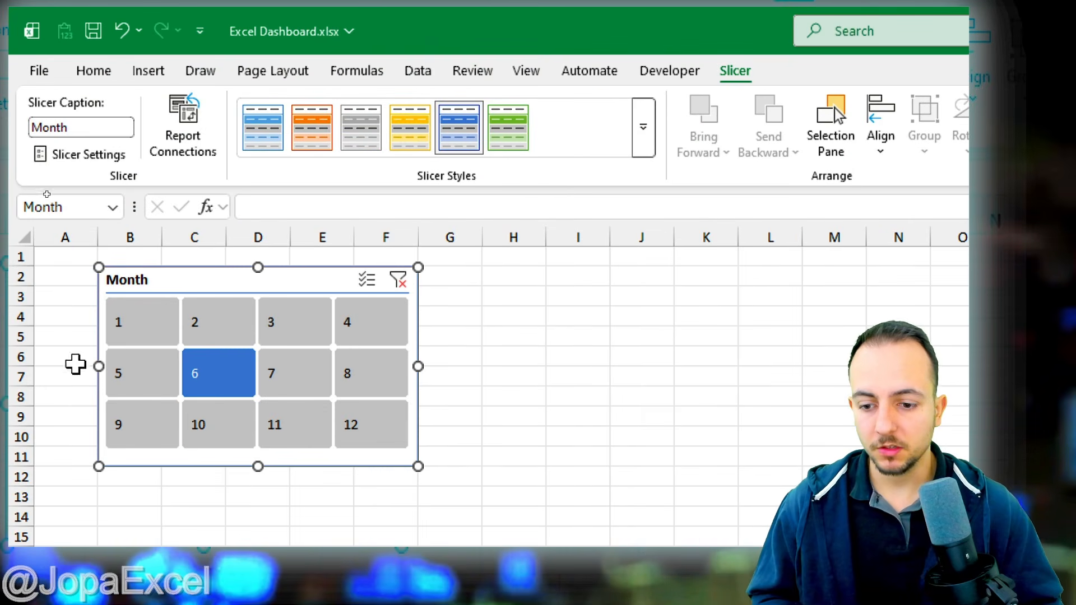
left_click(206, 535)
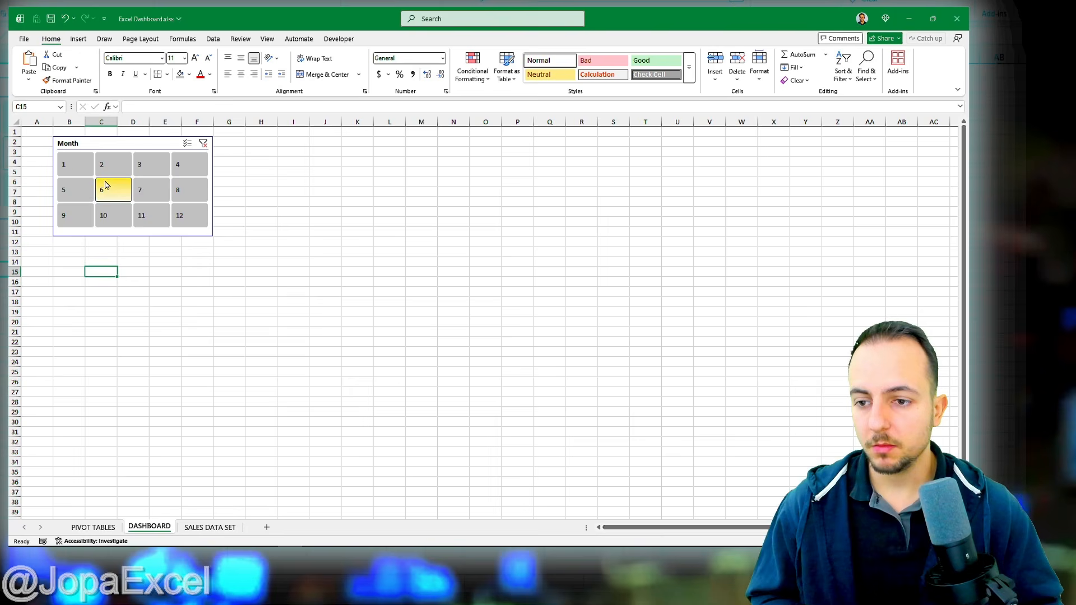
left_click(105, 185)
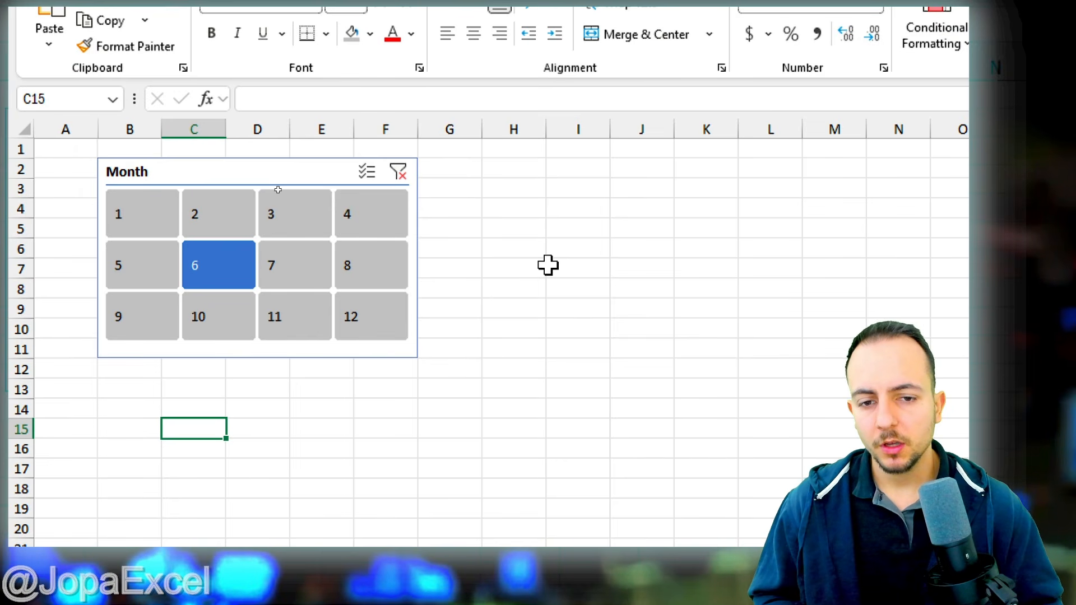
Step: Merge and center cells H2:J3 for a card header and cells H4:J6 for the card body beneath it
left_click_drag(519, 165, 662, 224)
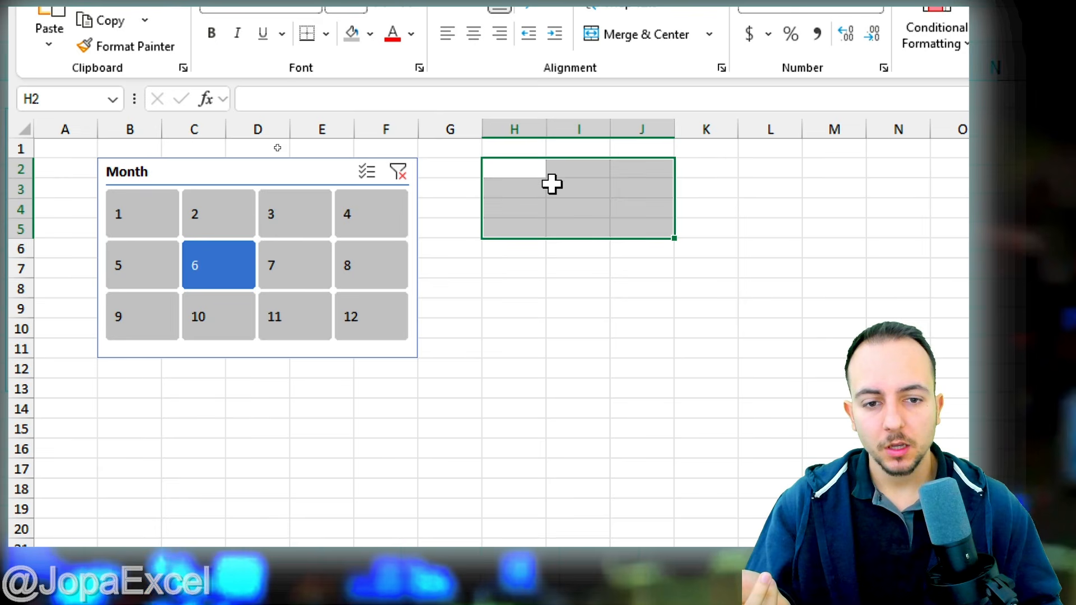
left_click_drag(542, 168, 655, 185)
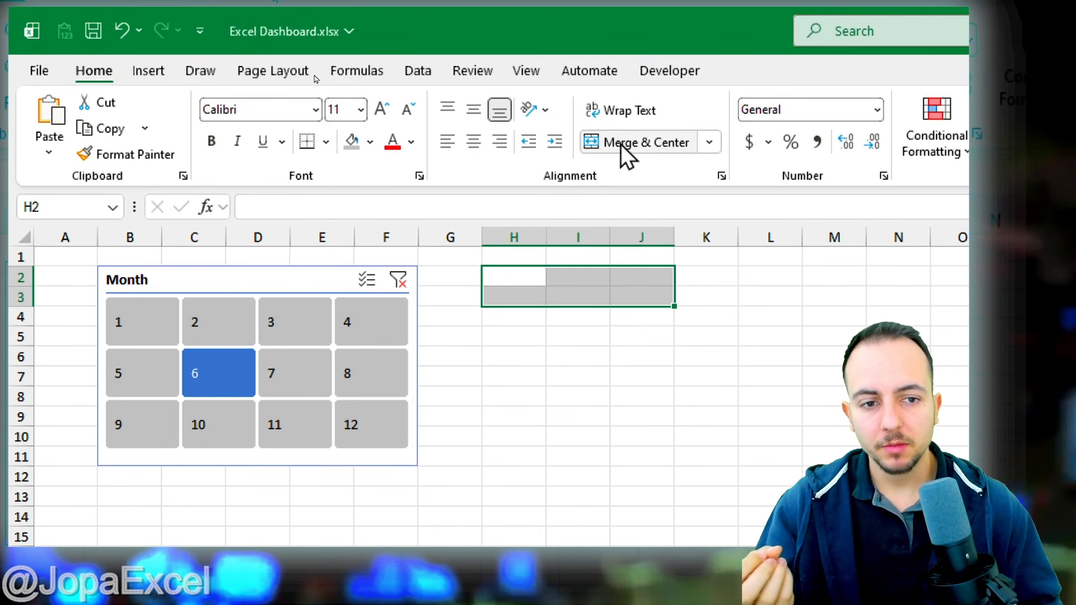
left_click(633, 151)
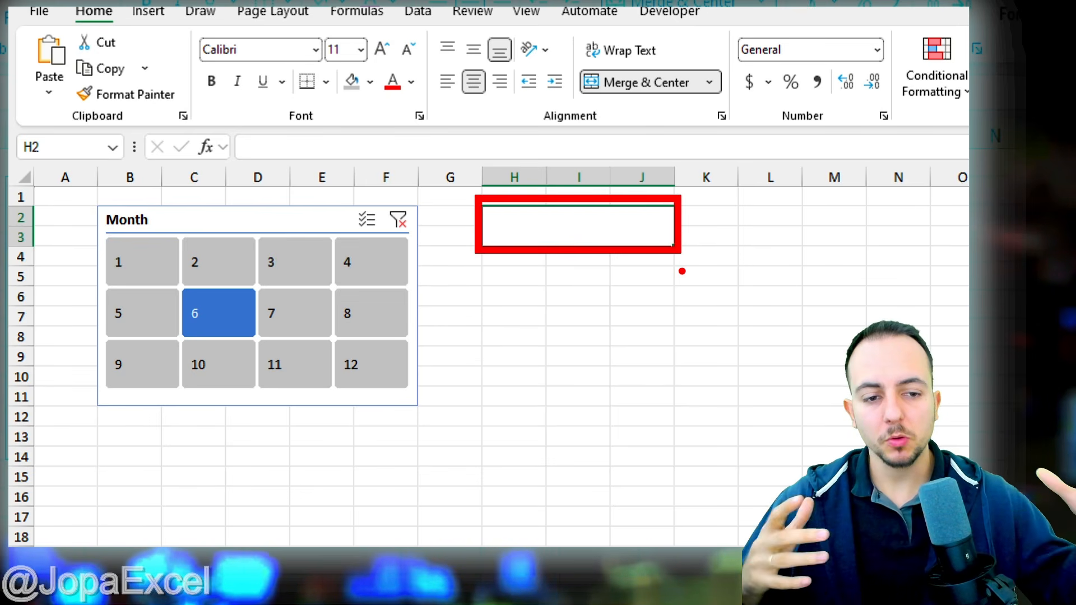
left_click_drag(538, 255, 620, 298)
left_click(628, 89)
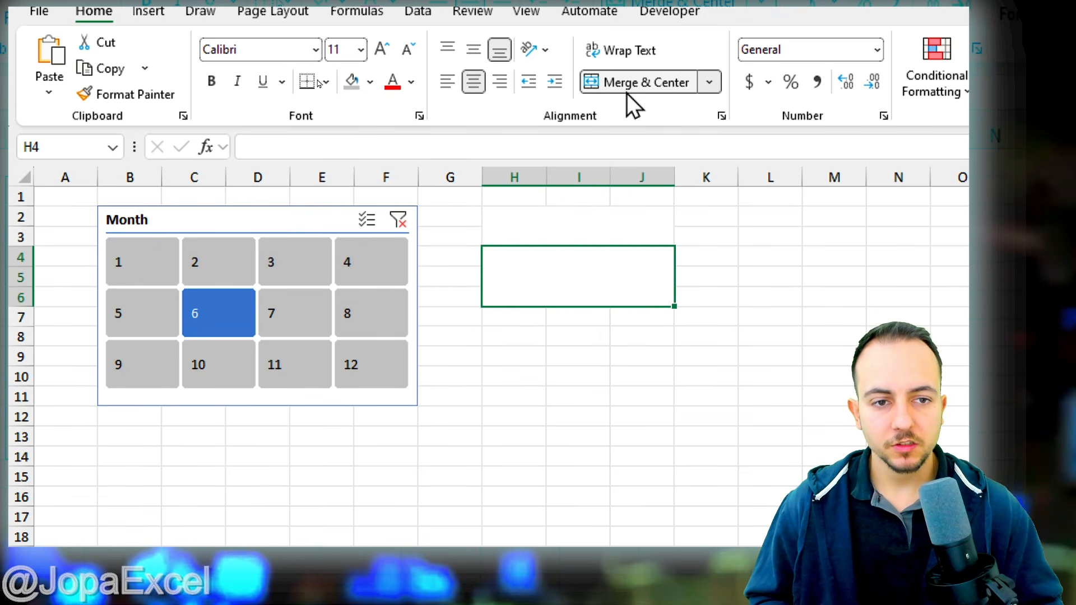
Step: Apply all borders to the two merged card cells in H2:J6
left_click_drag(571, 216, 567, 250)
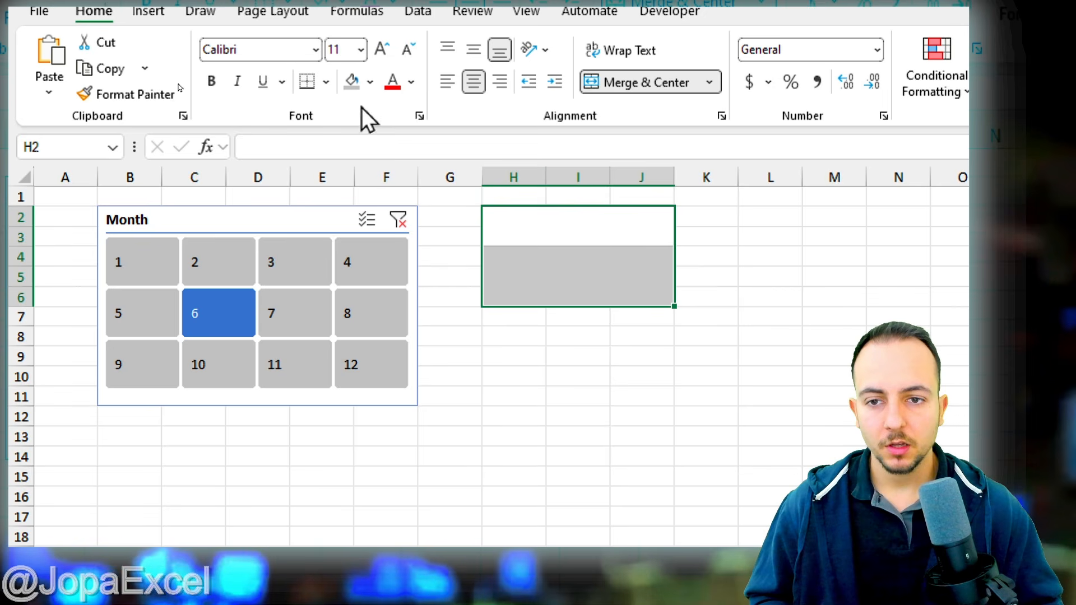
left_click(326, 81)
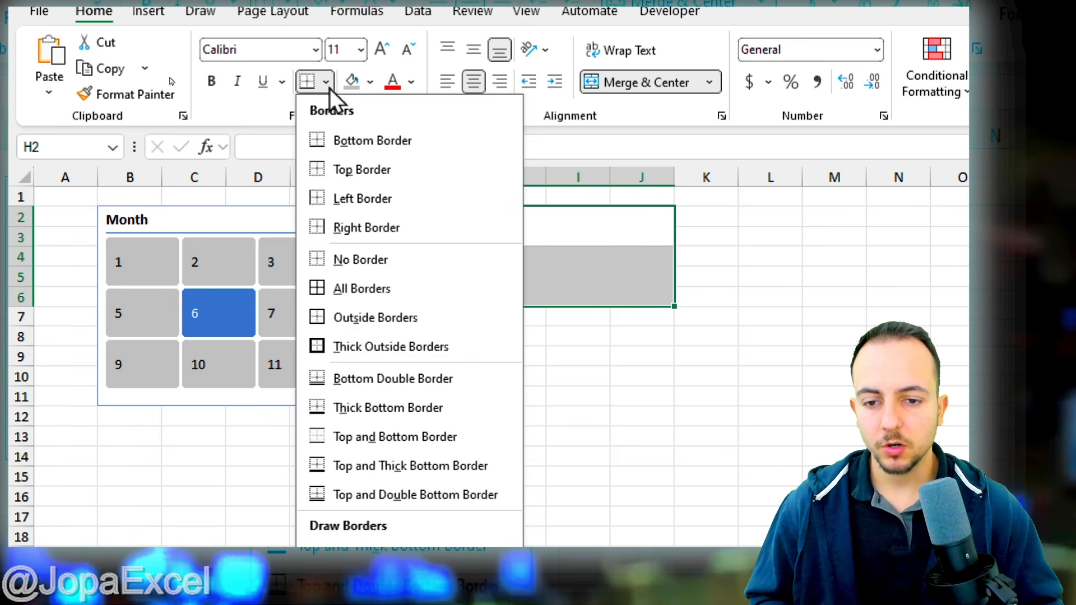
left_click(385, 286)
Step: Fill the merged header cell H2:J3 with standard dark blue and set its font color to white
left_click(511, 236)
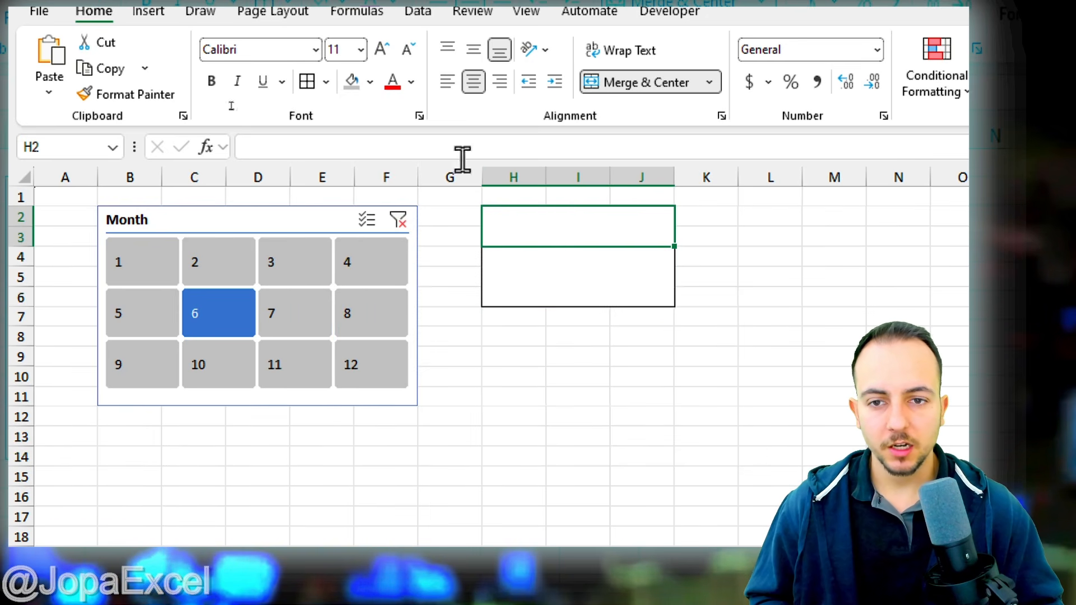
left_click(370, 110)
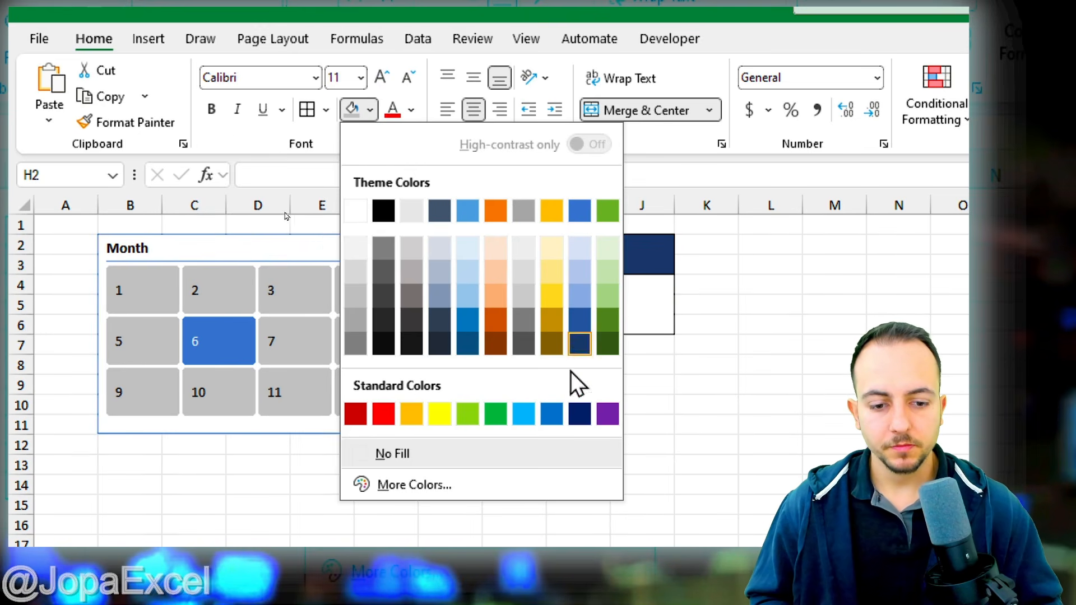
left_click(579, 413)
left_click(411, 110)
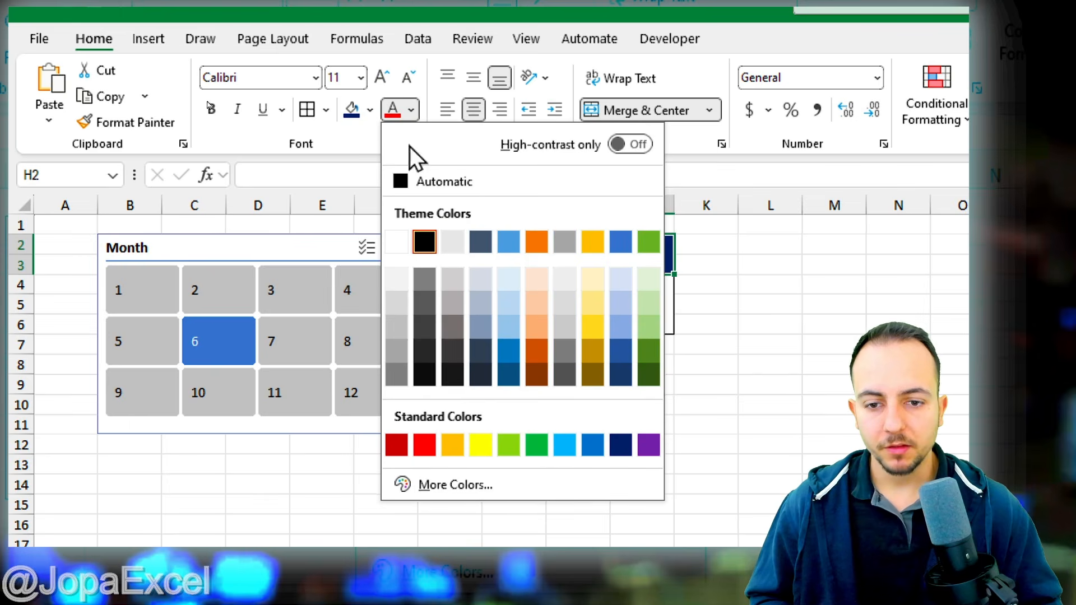
left_click(400, 242)
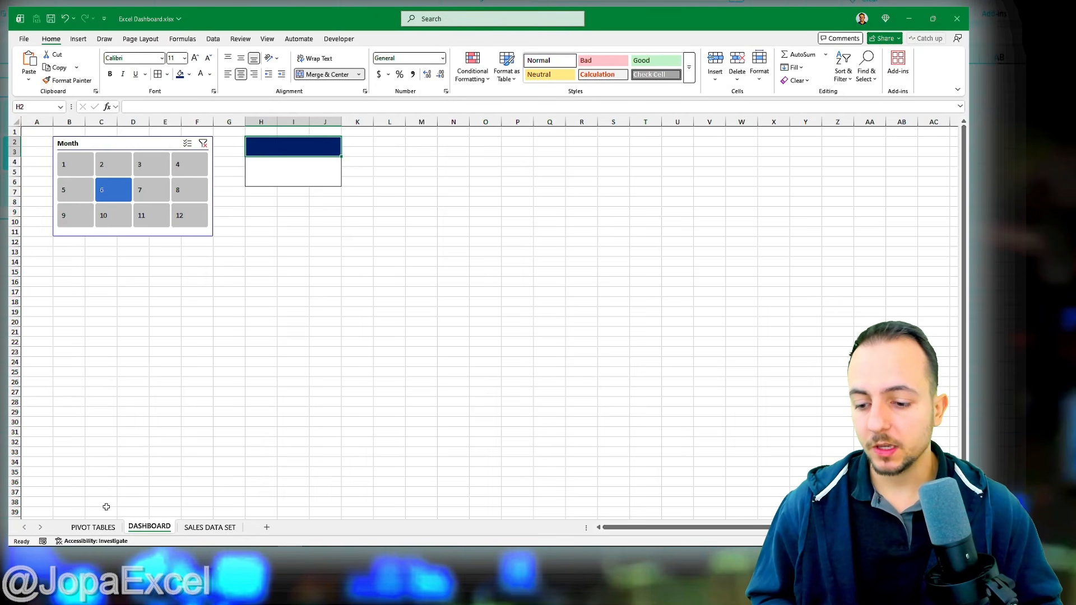
Step: Check the pivot table's column headings on the PIVOT TABLES sheet and return to the DASHBOARD sheet
left_click(93, 528)
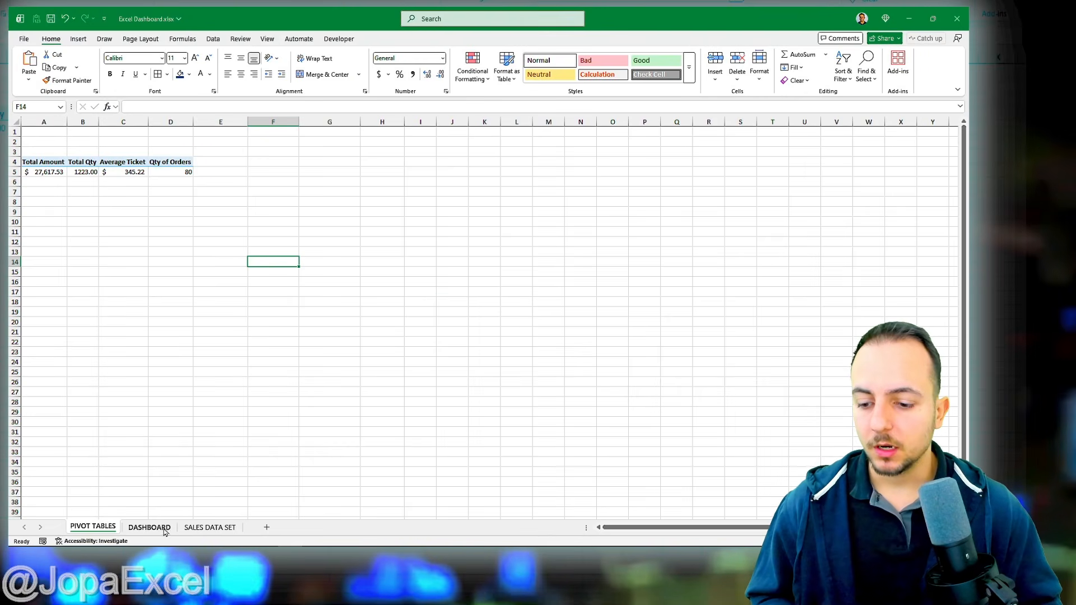
left_click(149, 527)
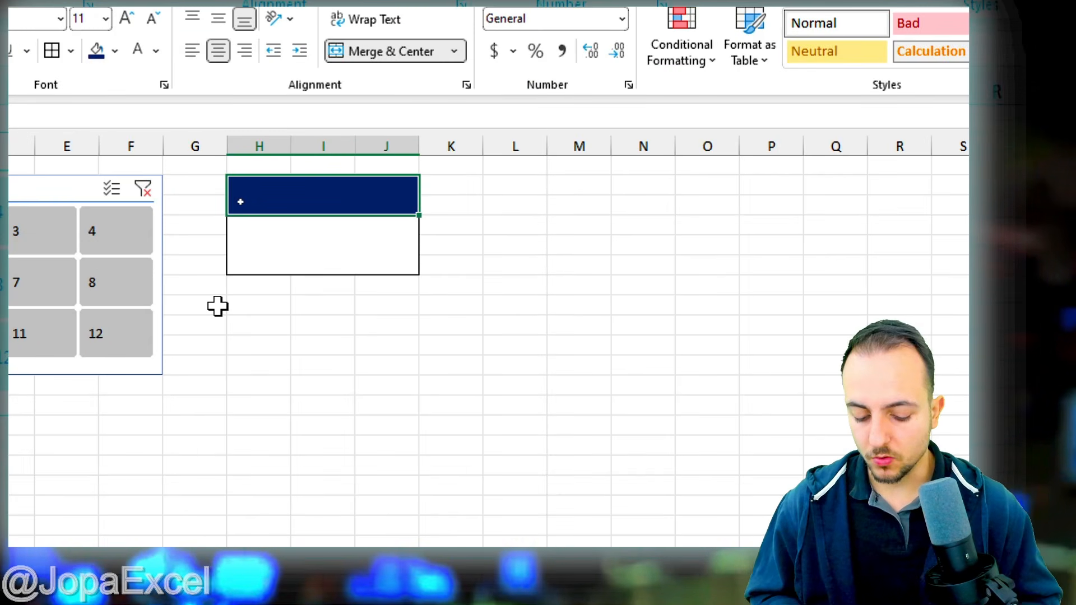
Step: Enter "Total Amount" in the merged card header H2:J3, set its font size to 18 and middle-align it vertically
type("total Amoun")
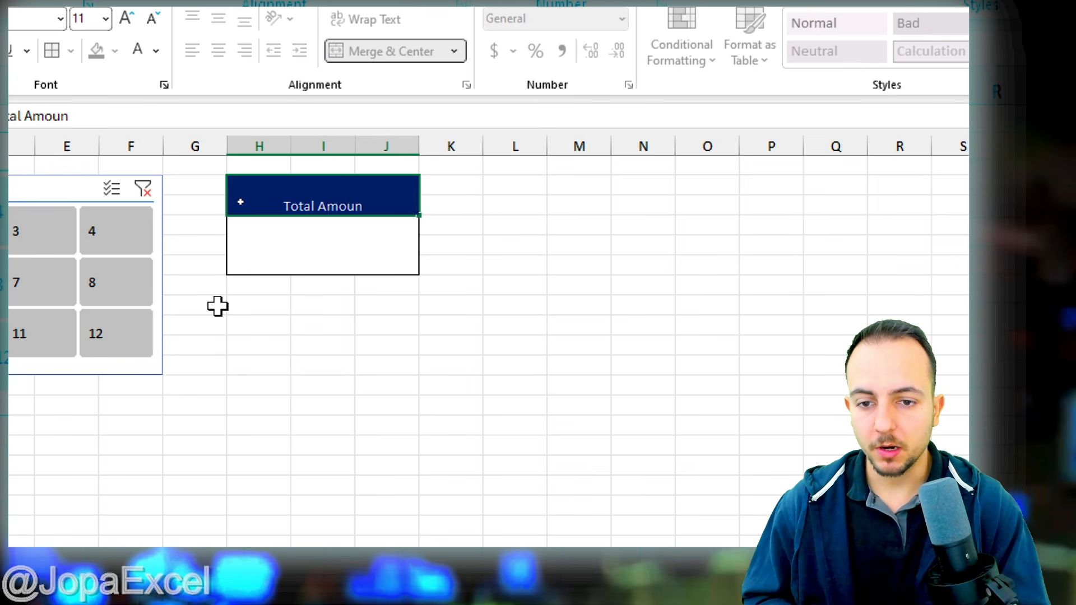
type("t")
key("ctrl+Return")
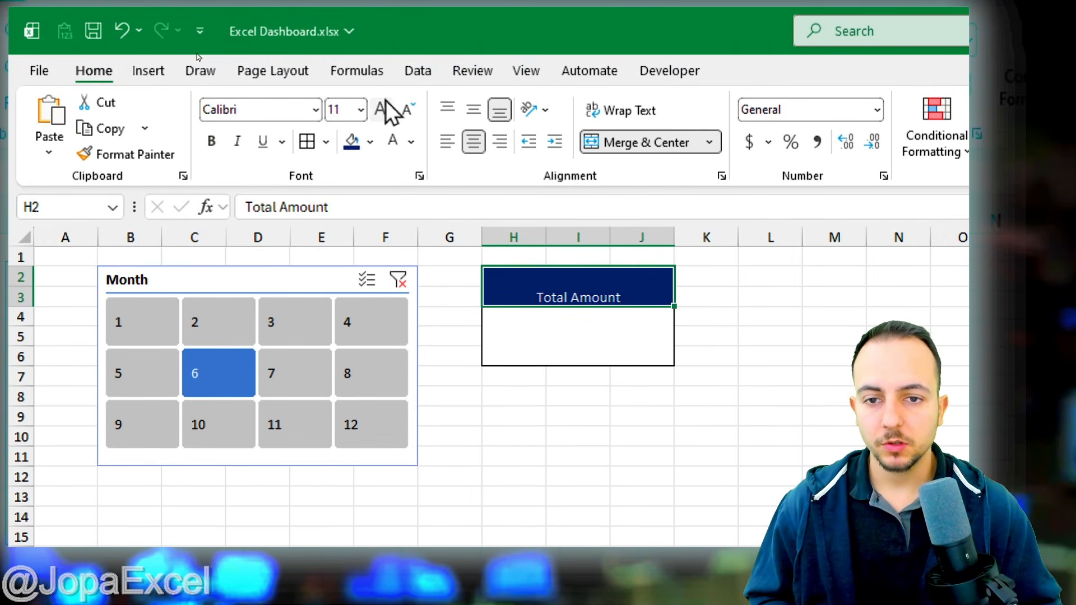
left_click(384, 28)
left_click(383, 28)
left_click(478, 114)
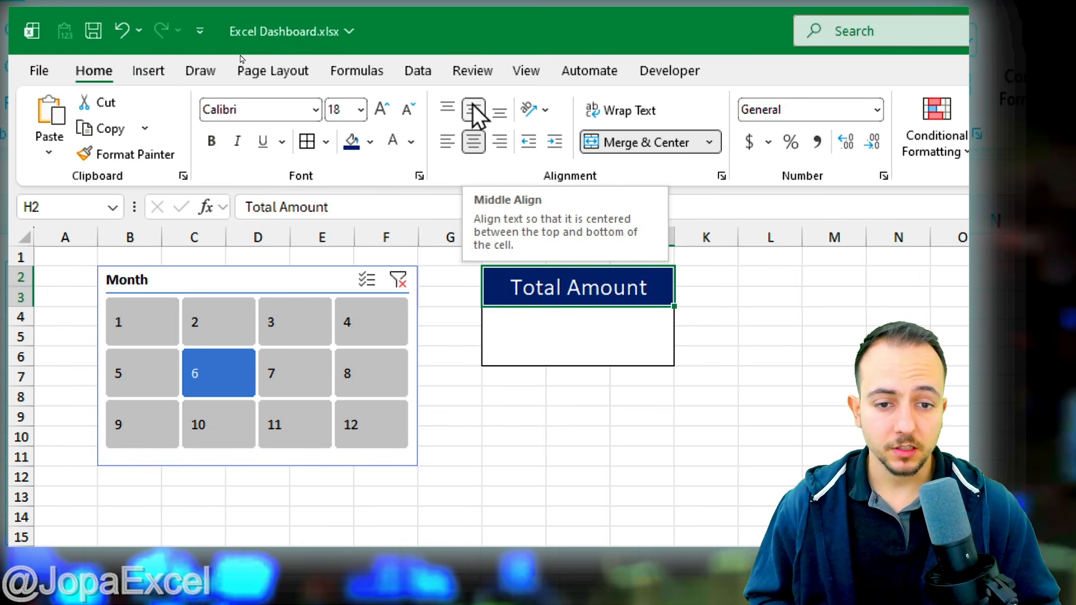
Step: Make the Total Amount header text bold and italic
left_click(212, 142)
left_click(239, 143)
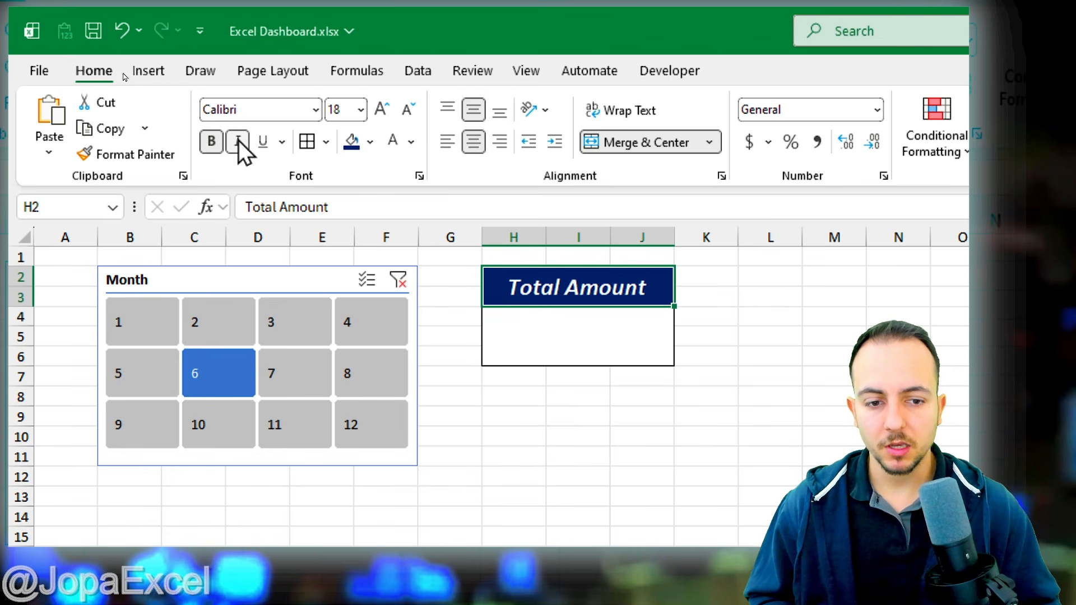
left_click(239, 143)
left_click(239, 143)
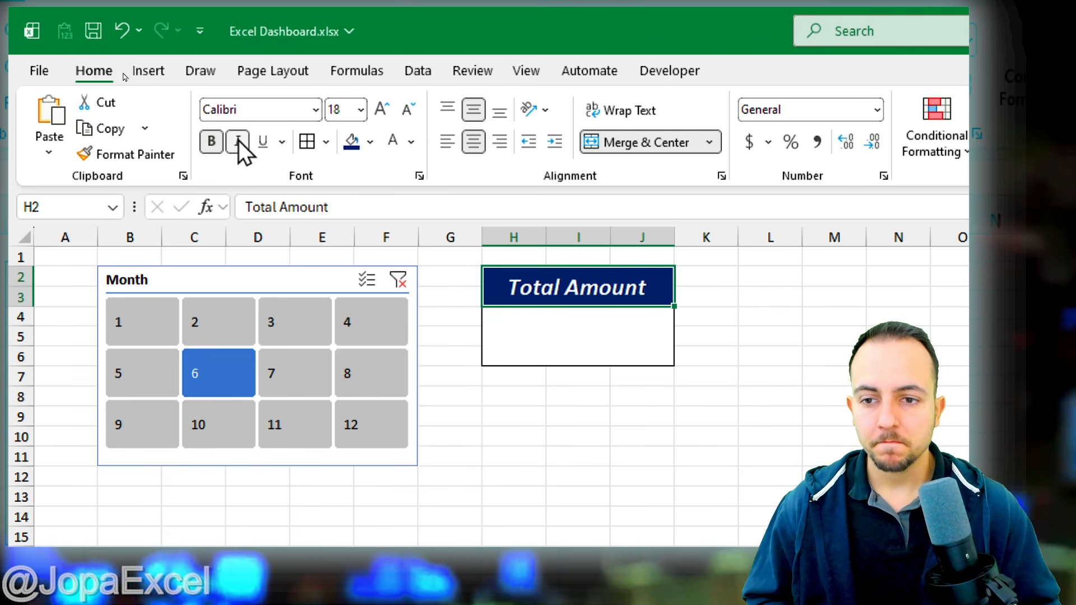
left_click(240, 143)
left_click(239, 143)
left_click(578, 419)
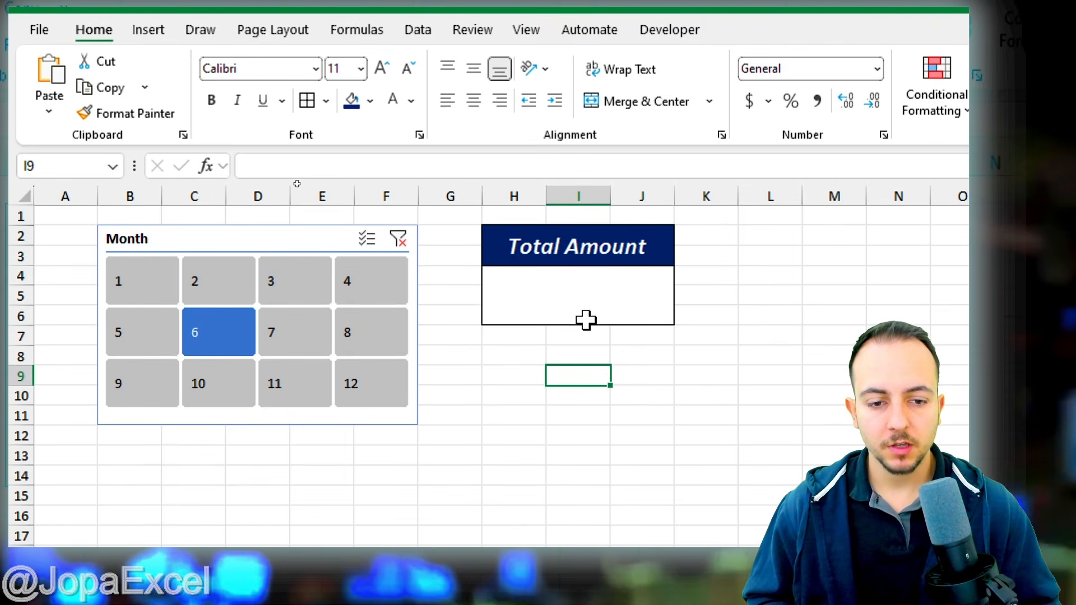
Step: Link the card body H4:J6 to the pivot table's Total Amount value in cell A5 of the PIVOT TABLES sheet
left_click(586, 320)
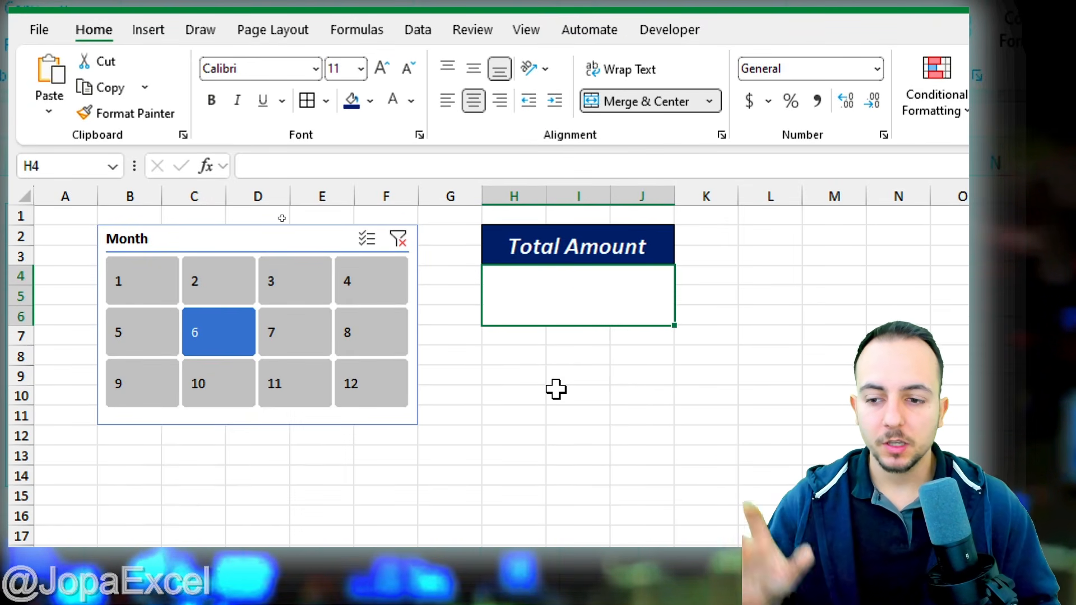
mouse_move(409, 456)
left_mouse_down()
mouse_move(525, 320)
mouse_move(603, 259)
left_mouse_up()
key("Escape")
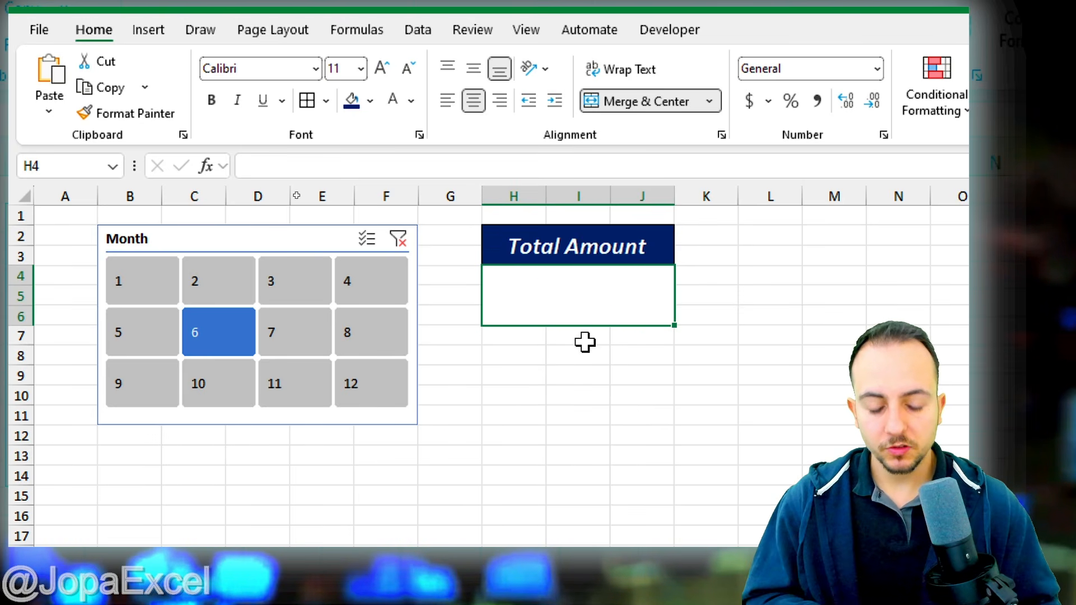
type("=")
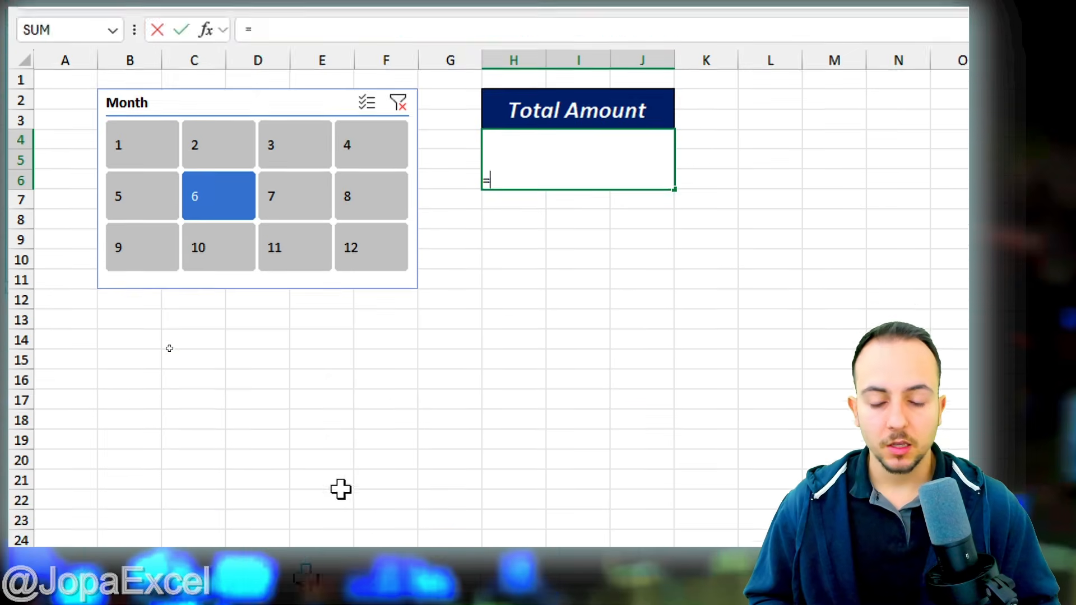
left_click(205, 536)
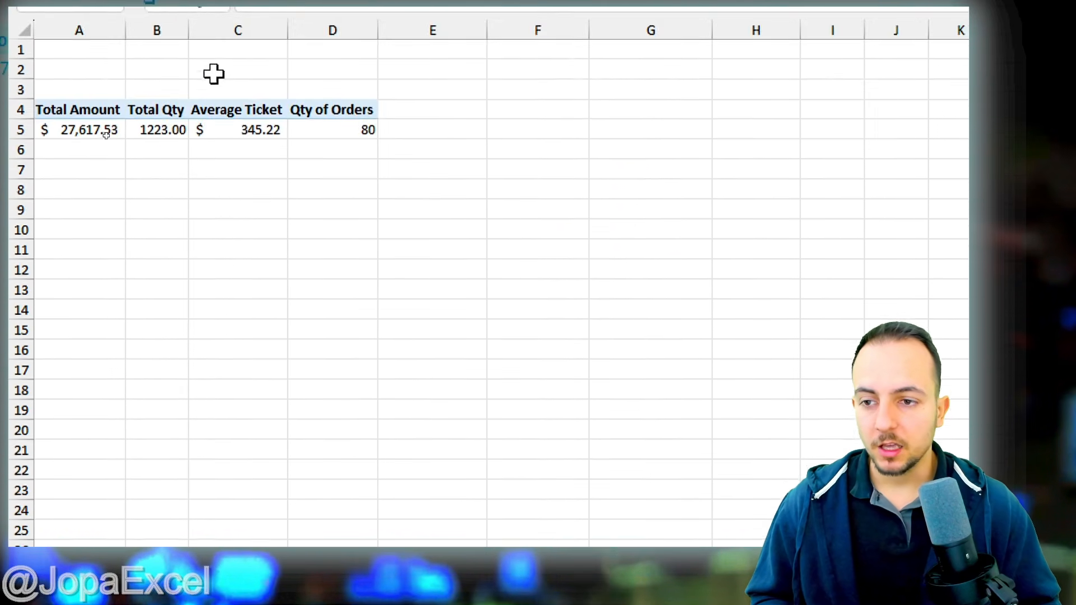
left_click(93, 125)
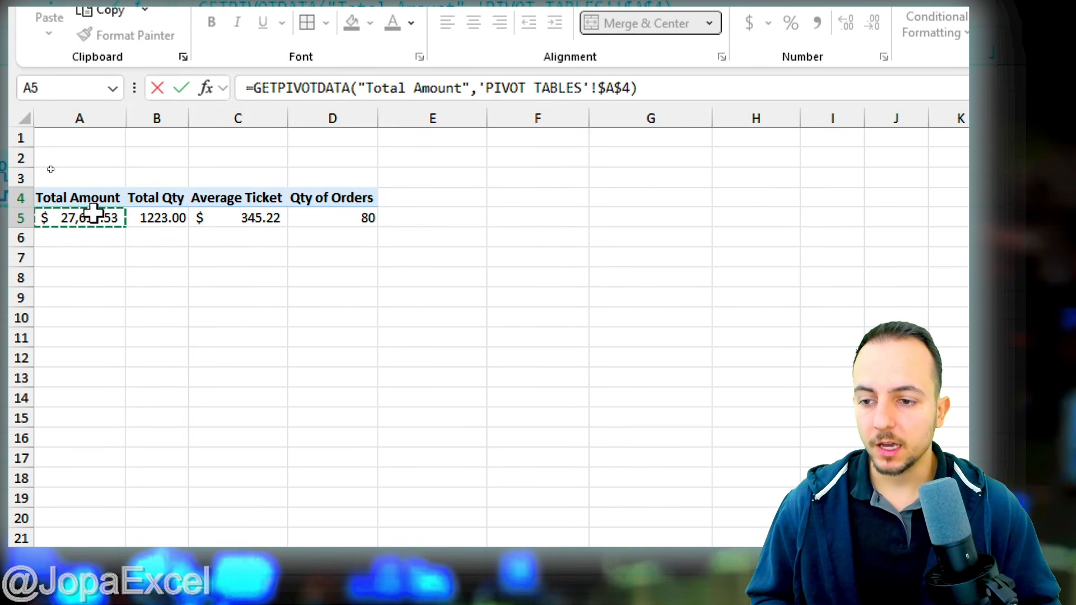
key("Return")
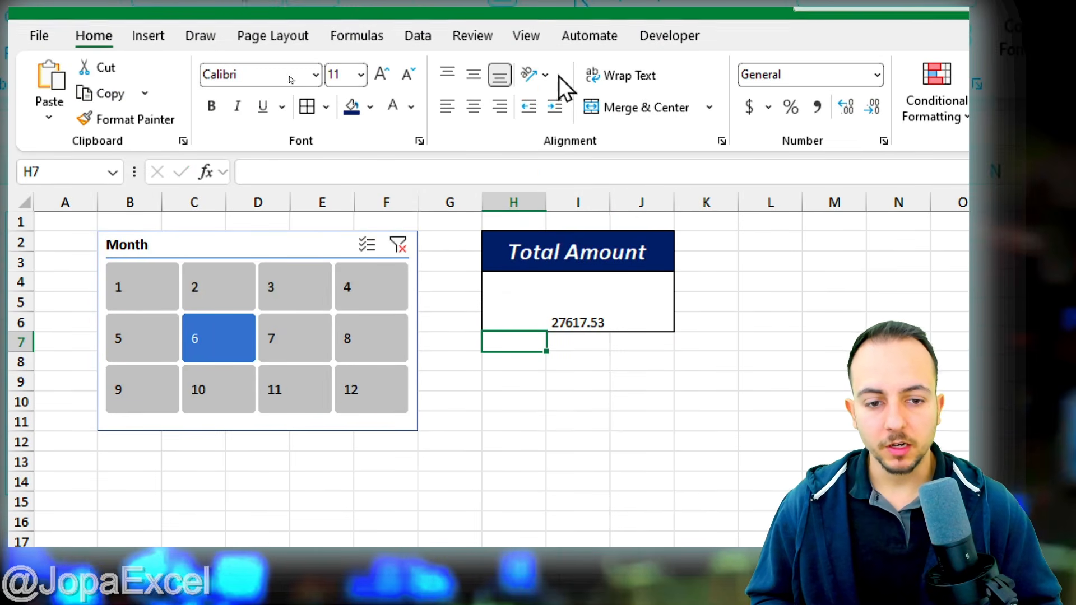
Step: Apply the Accounting number format to the card's value in H4:J6
left_click(577, 259)
left_click(621, 213)
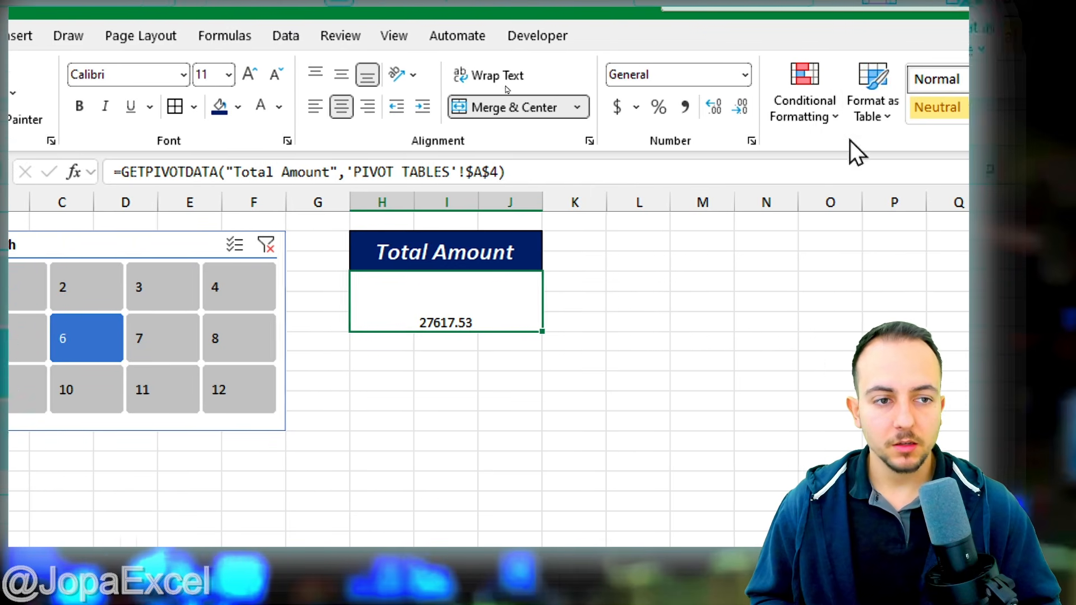
left_click(701, 75)
left_click(691, 259)
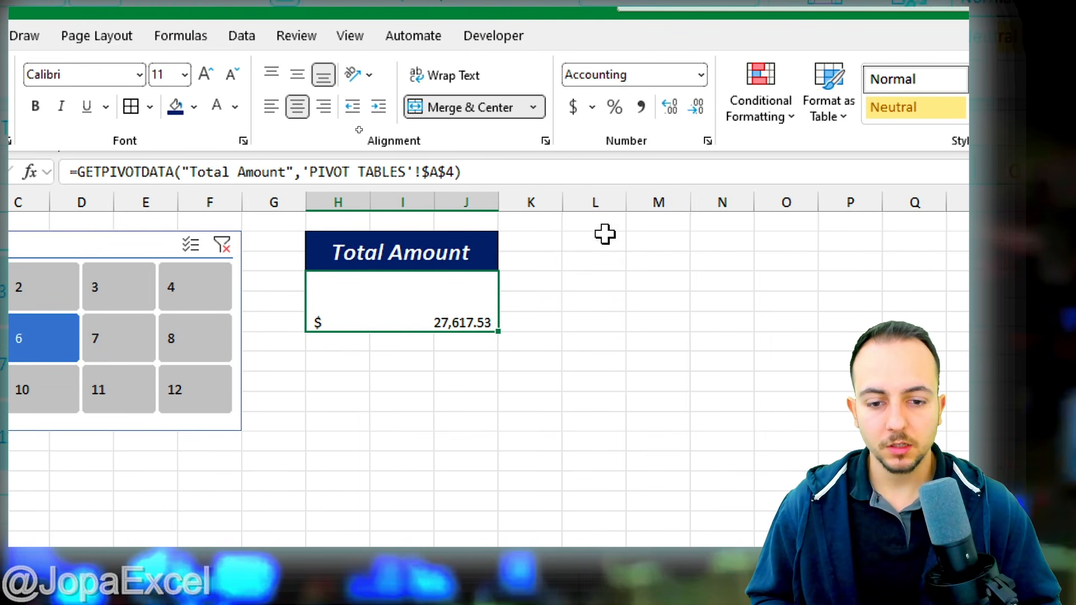
Step: Set the card value's font size to 20 and middle-align it vertically in H4:J6
left_click(290, 107)
left_click(289, 106)
left_click(290, 106)
left_click(290, 106)
left_click(290, 106)
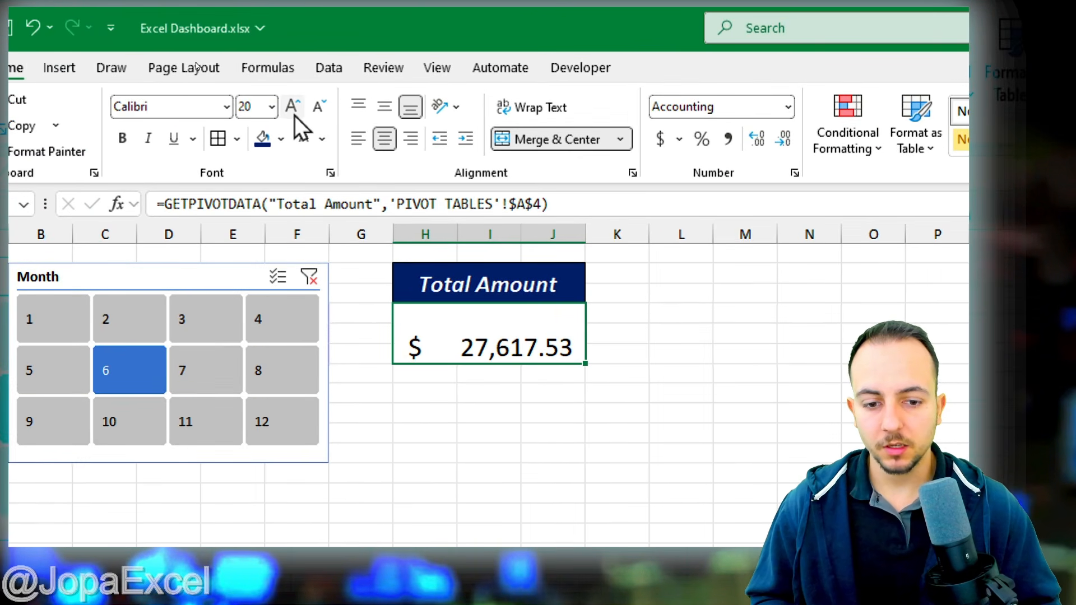
left_click(384, 107)
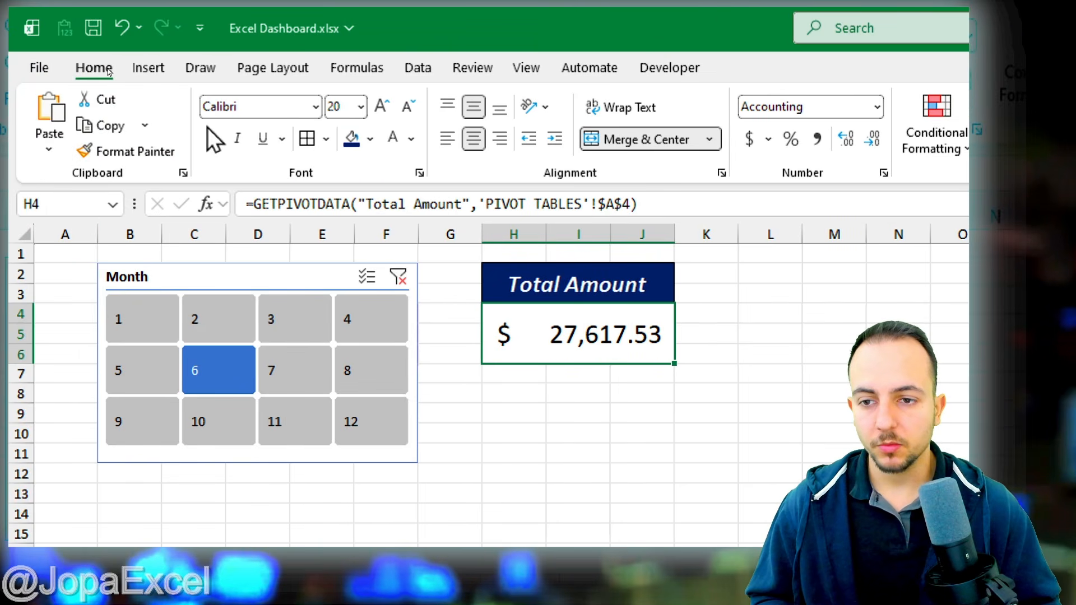
Step: Make the card value bold and italic and fill H4:J6 with the lightest gray theme shade of white
left_click(122, 138)
left_click(237, 139)
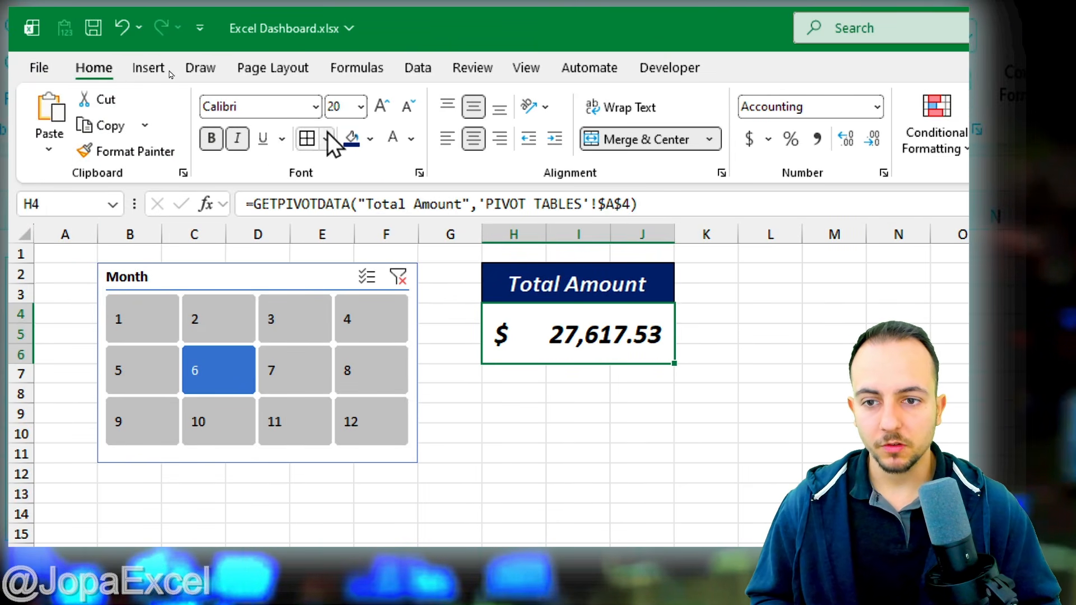
left_click(371, 139)
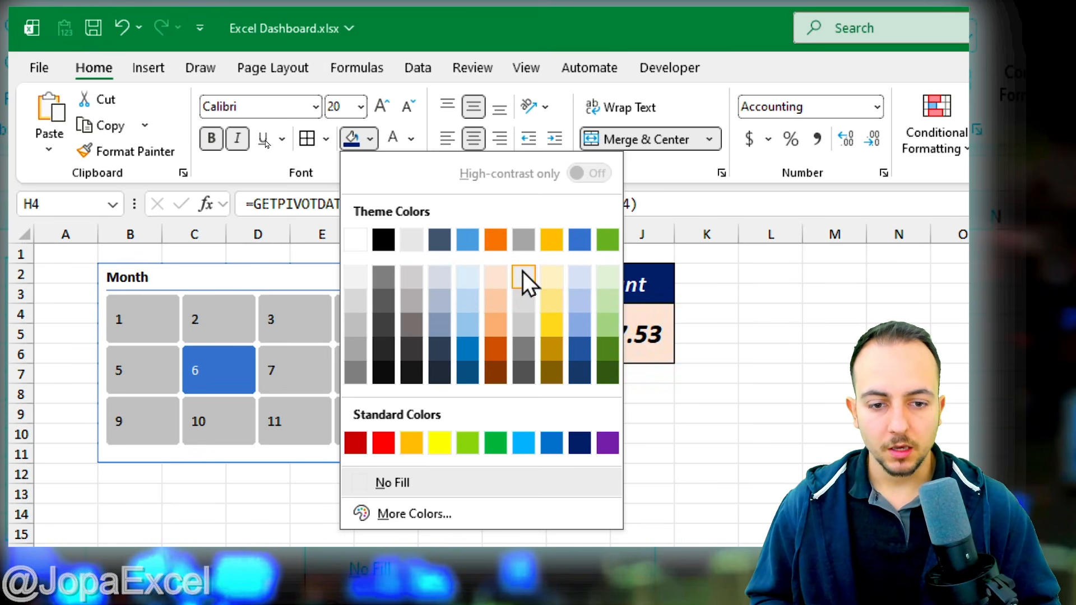
left_click(357, 275)
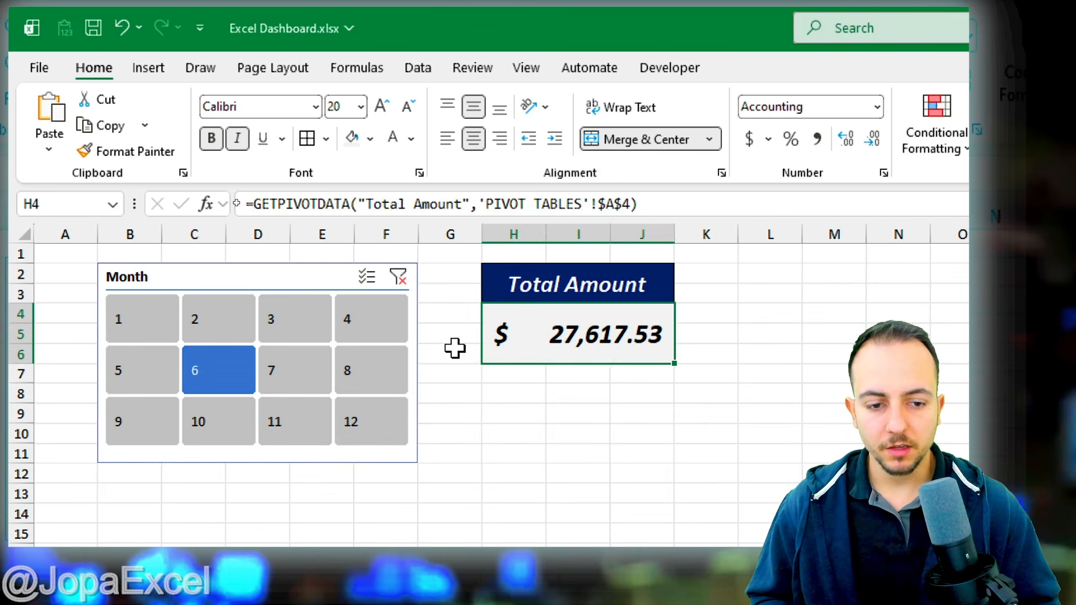
left_click(466, 437)
left_click(365, 533)
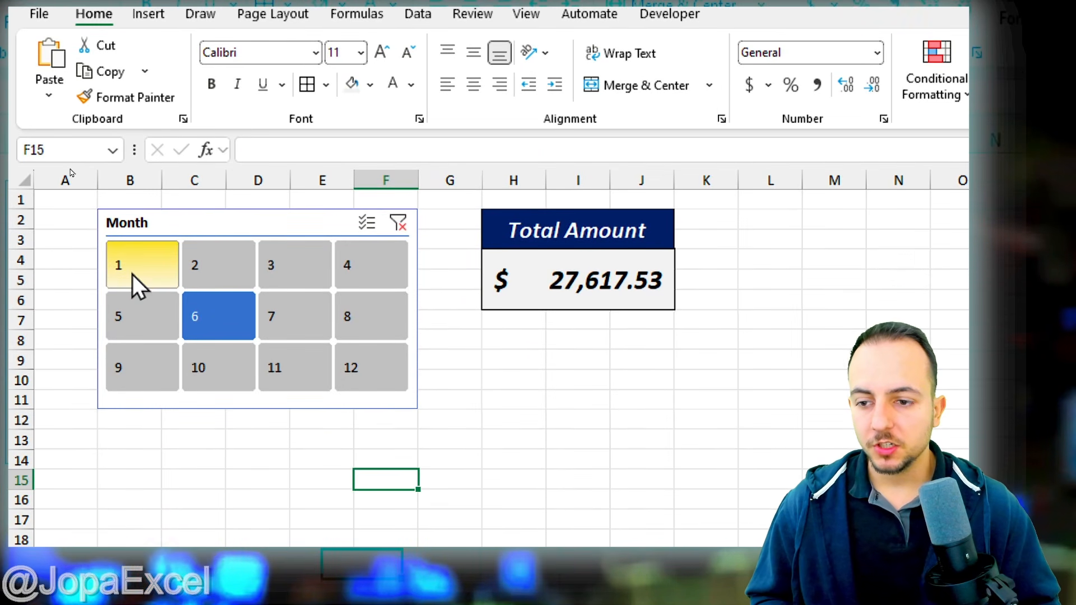
Step: Test the Total Amount card by filtering the Month slicer to various single months and clearing the filter
left_click(132, 275)
left_click(221, 277)
left_click(281, 275)
left_click(297, 314)
left_click(359, 314)
left_click(338, 362)
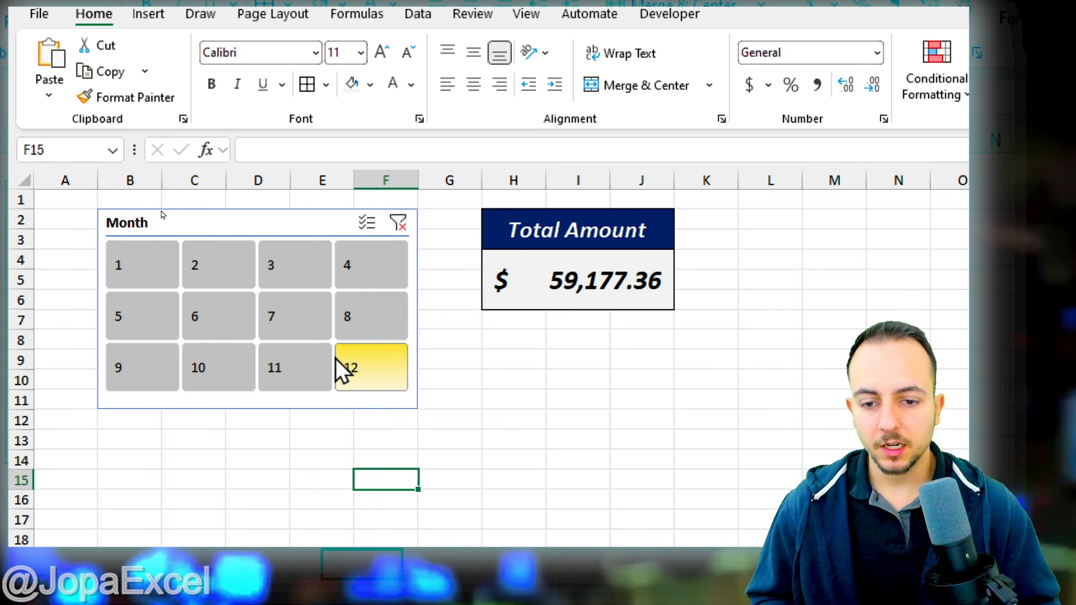
left_click(301, 323)
left_click(218, 317)
left_click(210, 358)
left_click(146, 314)
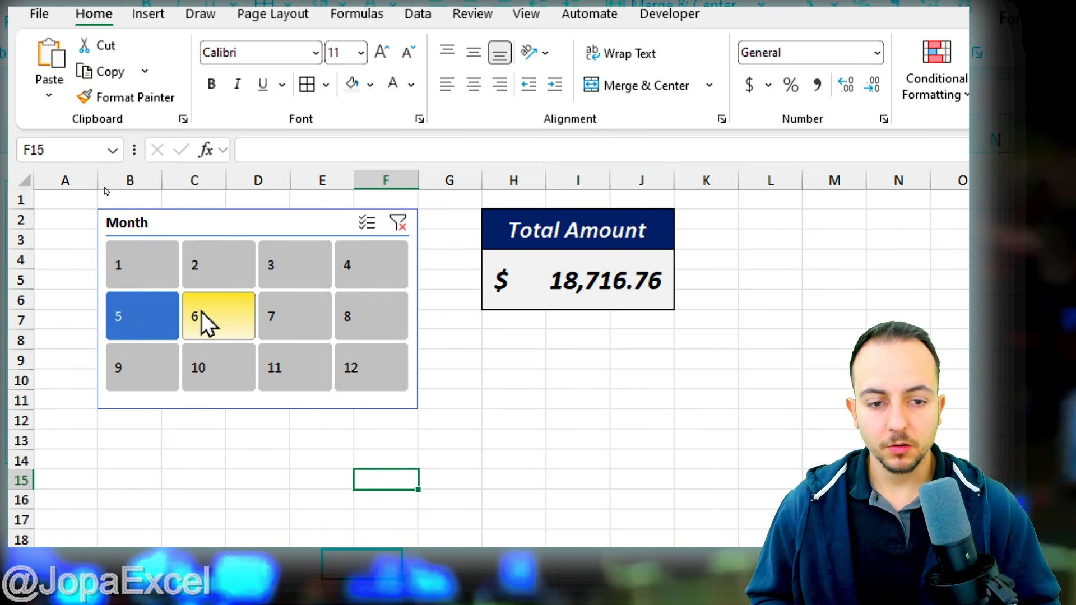
left_click(206, 320)
left_click(284, 311)
left_click(360, 270)
left_click(364, 317)
left_click(361, 359)
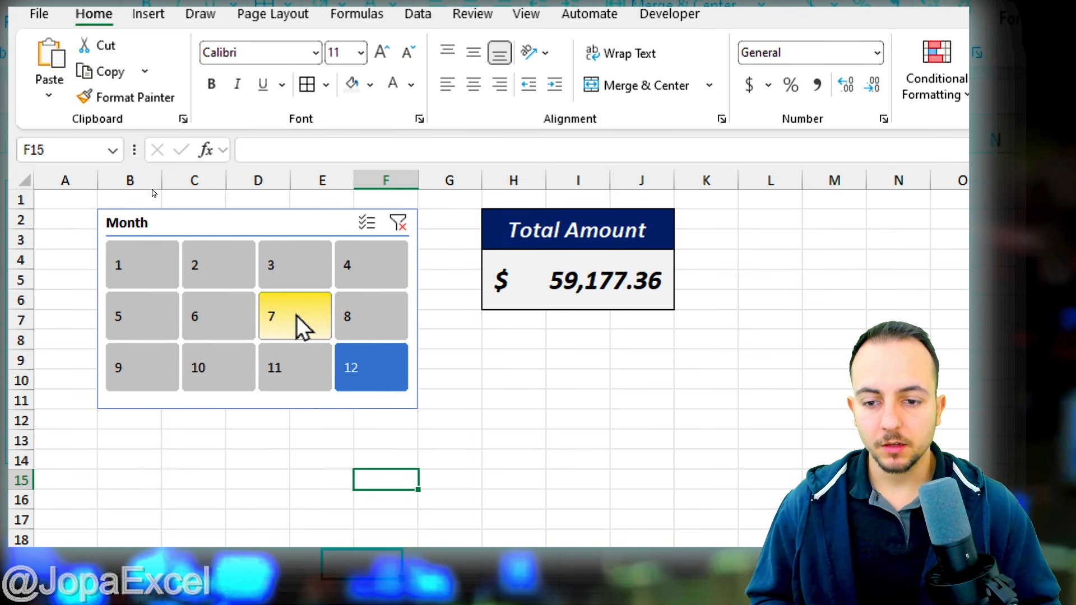
left_click(296, 315)
left_click(400, 224)
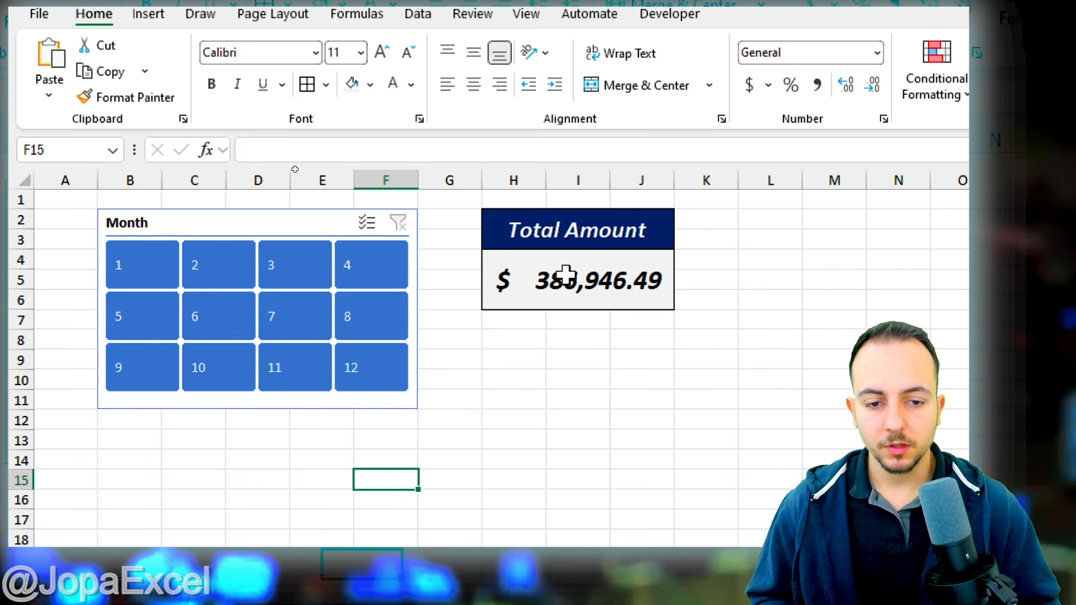
Step: Filter the Month slicer to months 8, 7 and 11 in turn, finishing on month 12
left_click(345, 315)
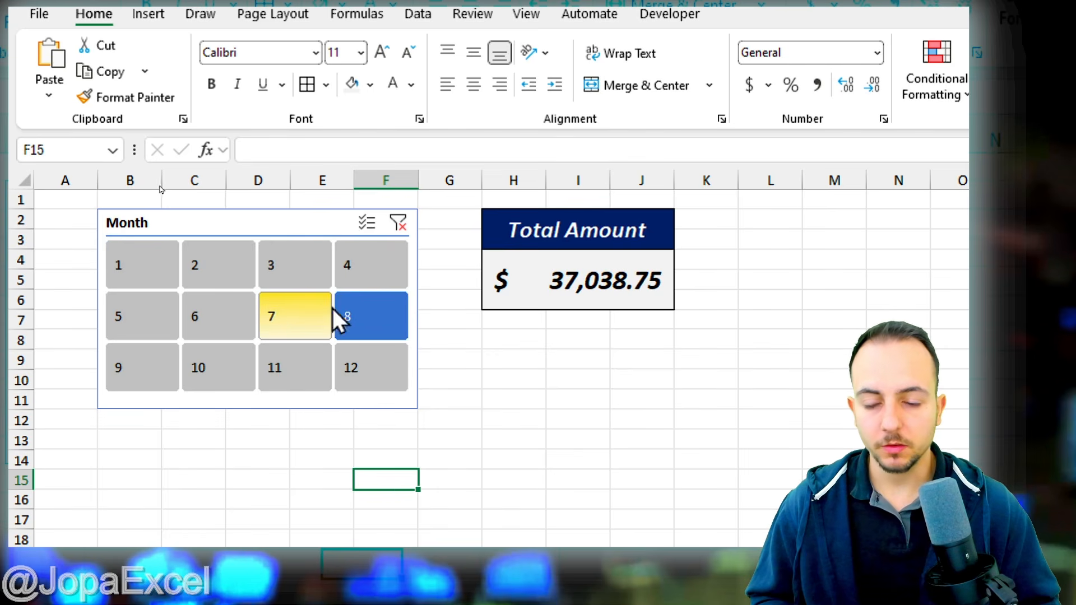
left_click(293, 314)
left_click(294, 367)
left_click(399, 377)
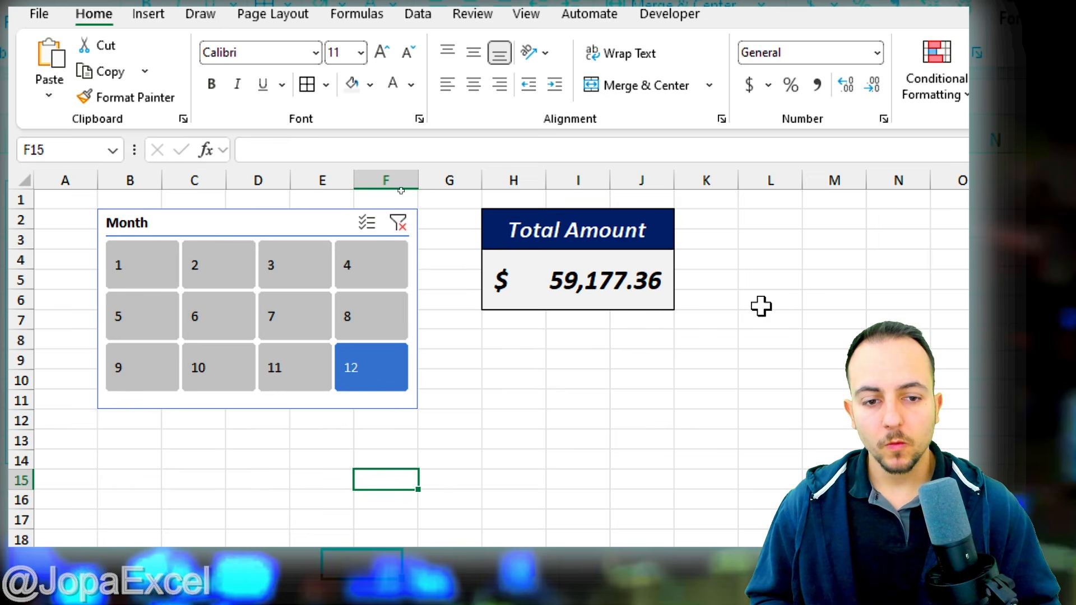
Step: Select the card H2:J6, review the four value columns of the pivot table on the PIVOT TABLES sheet, and return to the DASHBOARD sheet
left_click_drag(484, 234, 459, 280)
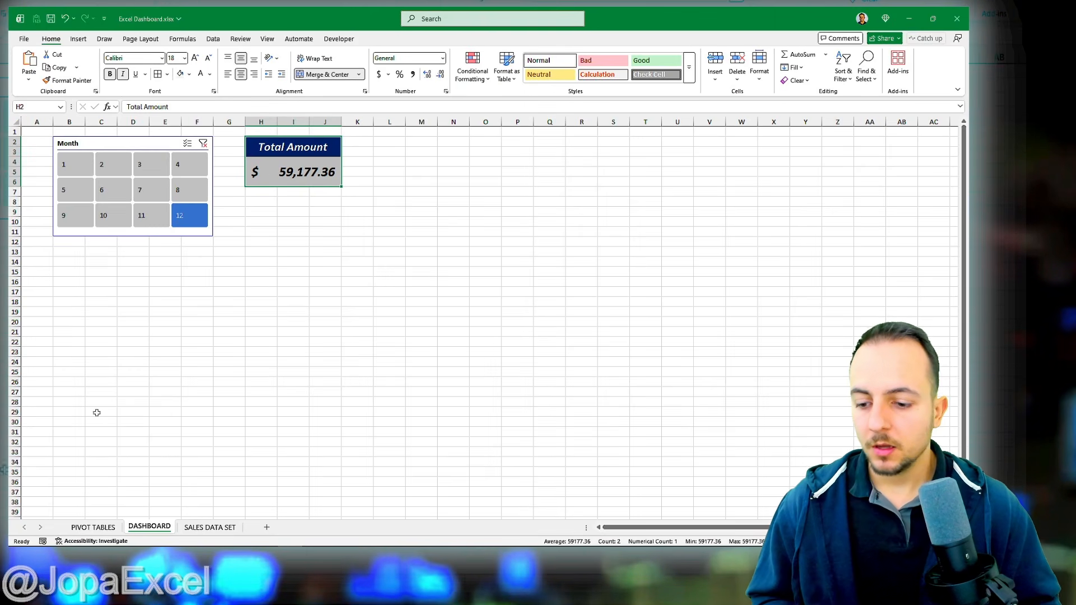
left_click(95, 527)
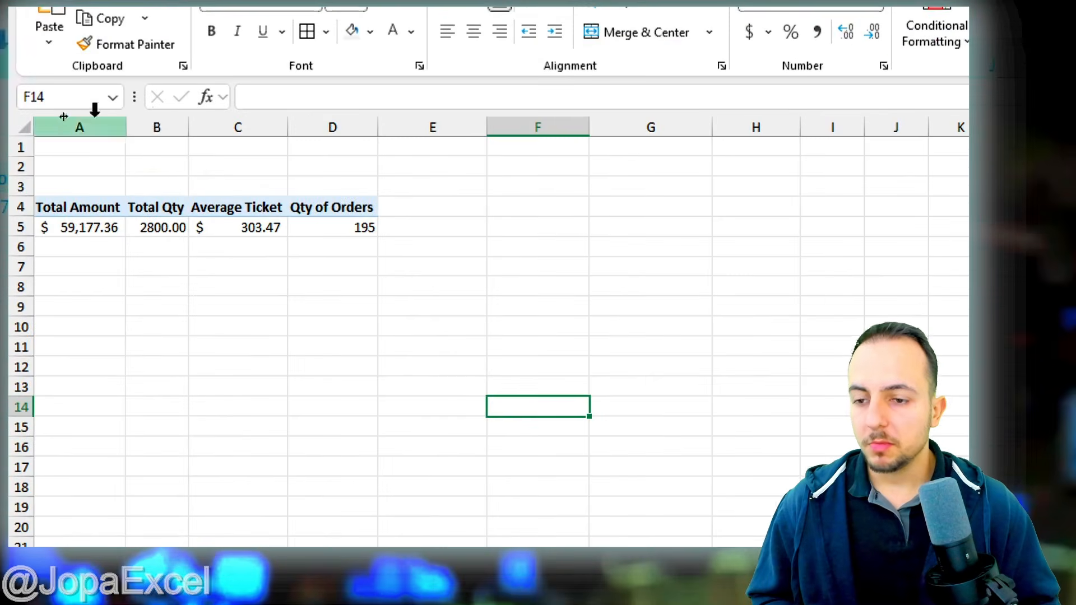
left_click(171, 115)
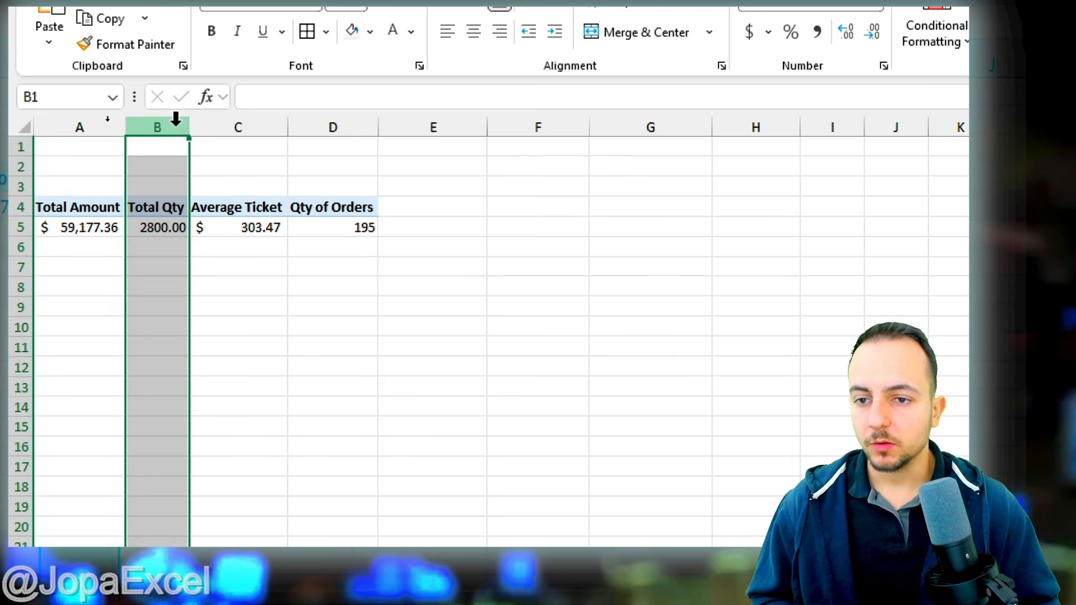
left_click(337, 115)
left_click(94, 120)
left_click(163, 121)
left_click(238, 121)
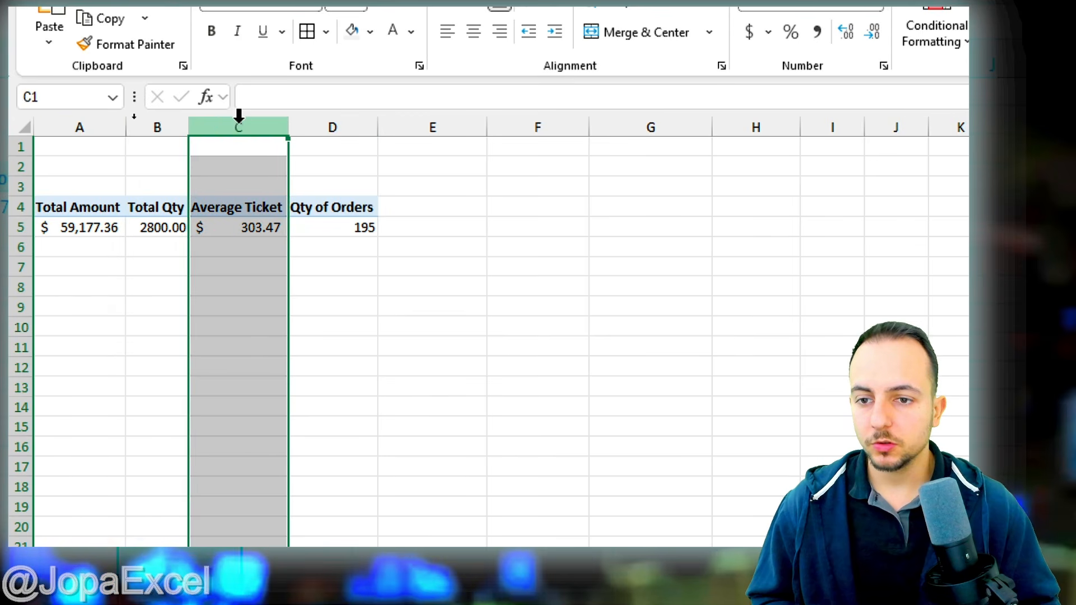
left_click(331, 121)
double_click(63, 212)
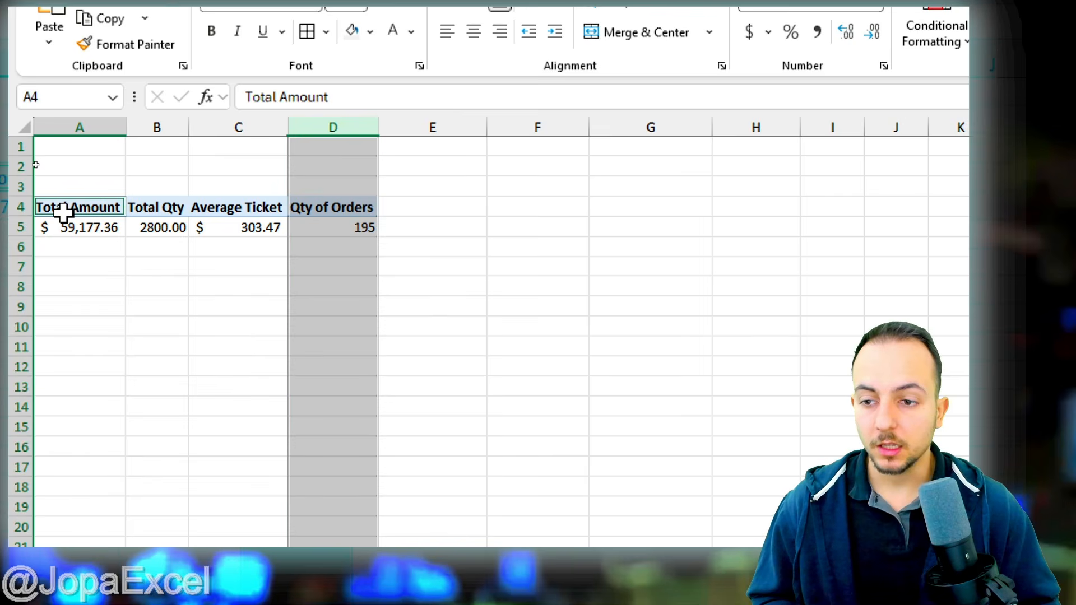
key("Escape")
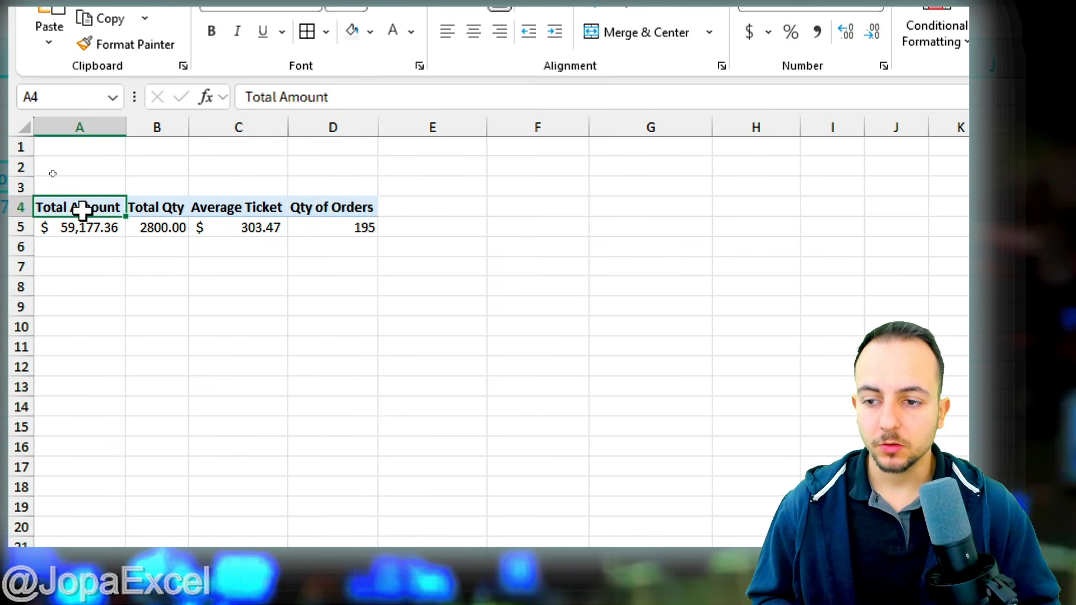
left_click(149, 528)
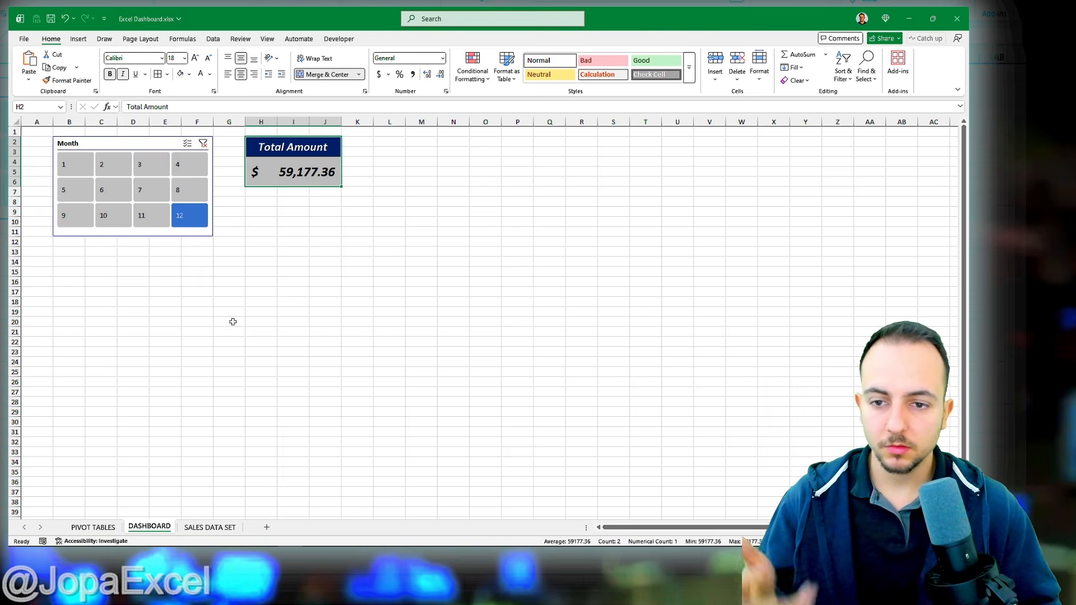
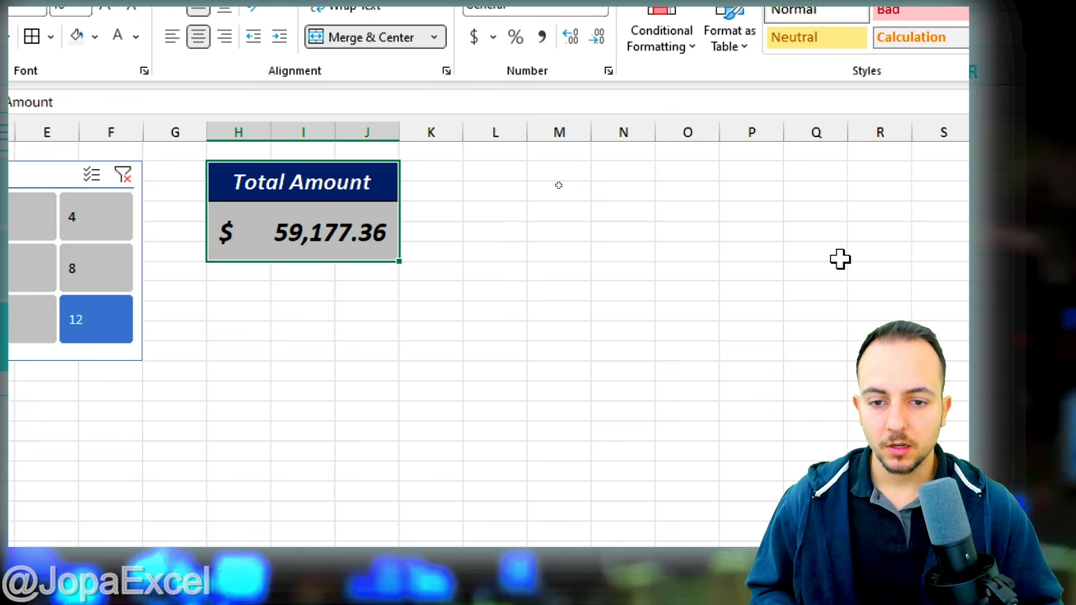
Step: Copy the Total Amount card H2:J6 and paste three copies below it, starting at H8, H14 and H20
key("ctrl+c")
left_click(245, 271)
left_click(245, 288)
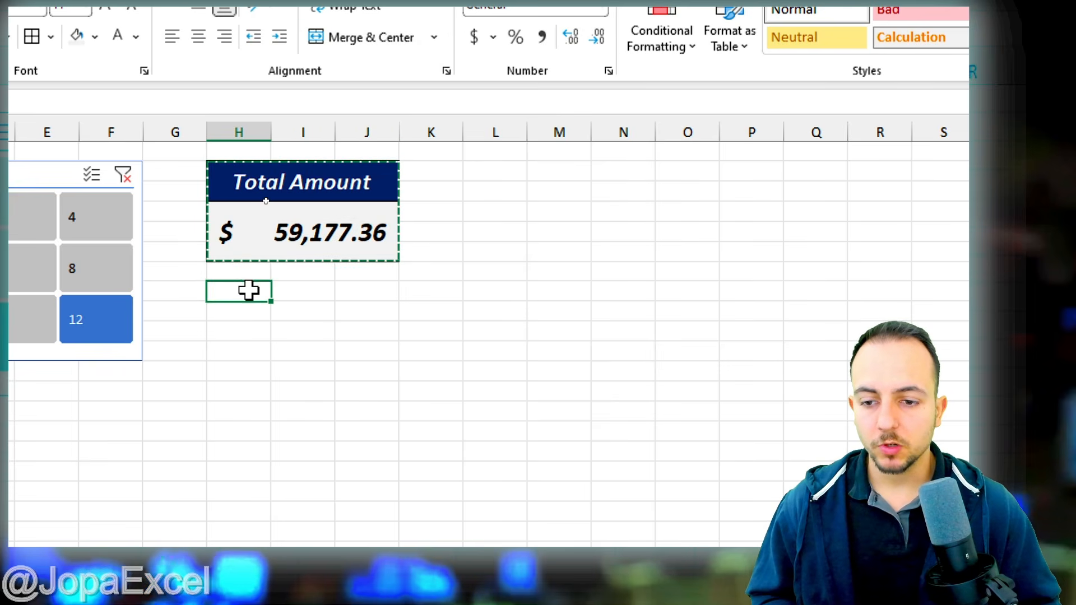
key("ctrl+v")
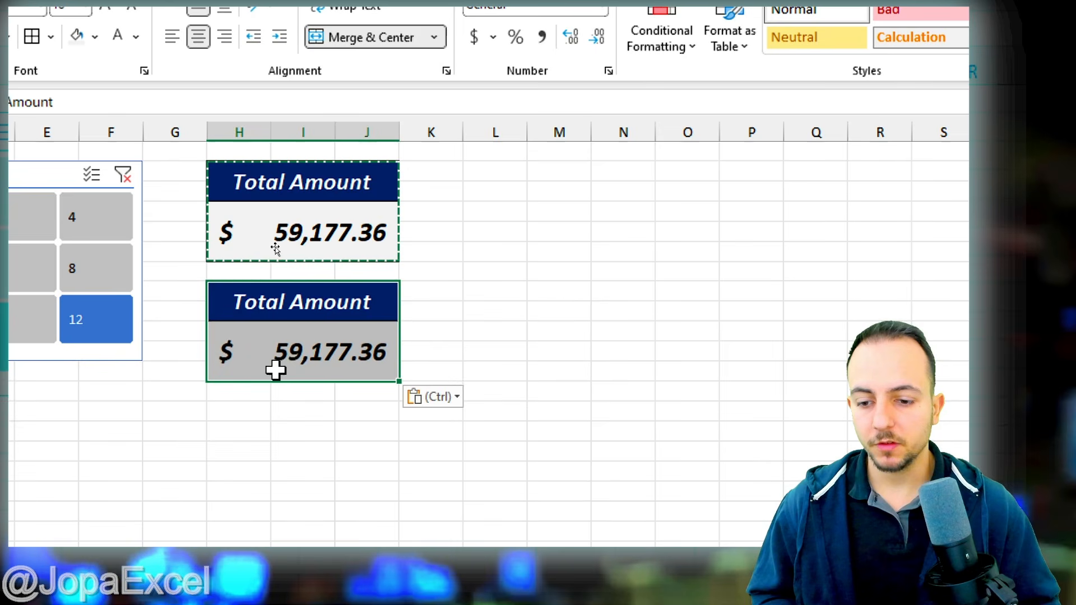
left_click(244, 418)
key("ctrl+v")
left_click(244, 524)
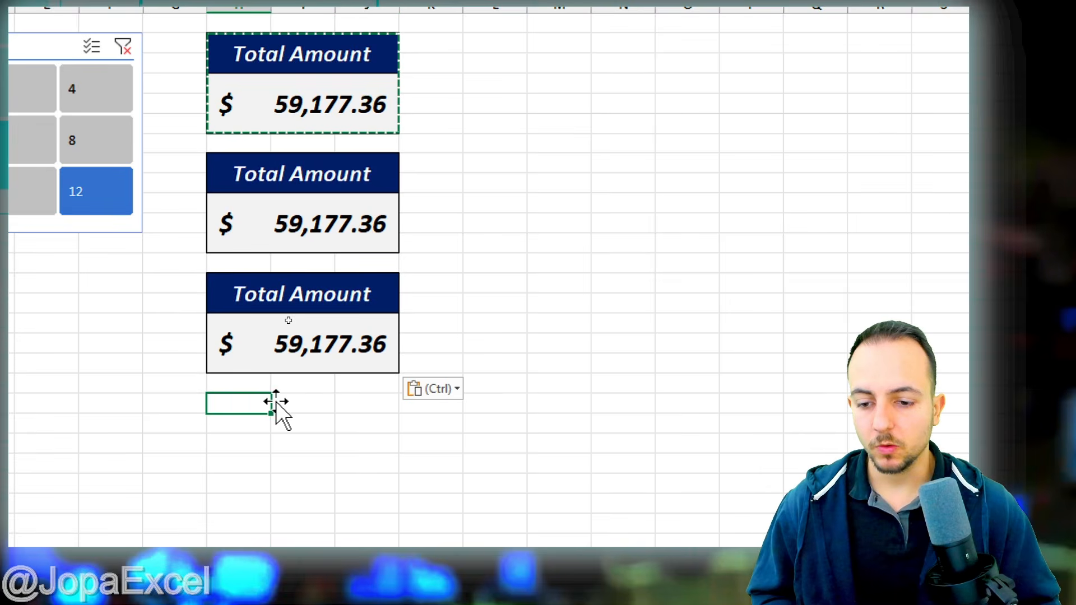
key("ctrl+v")
key("Escape")
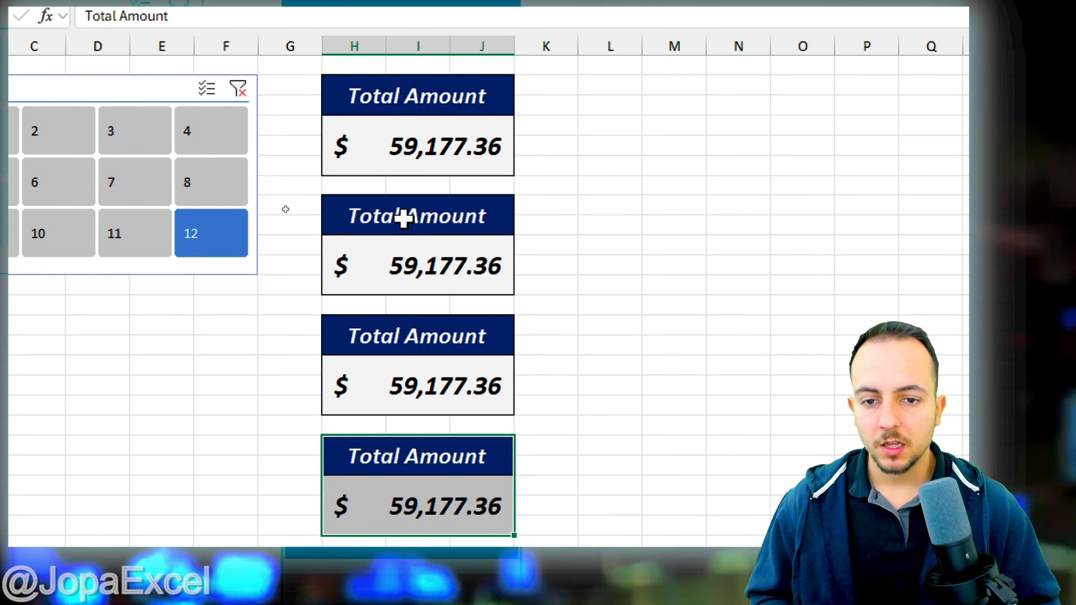
Step: Link the second card's value cell H10 to the Total Qty figure of the pivot table on the PIVOT TABLES sheet
left_click(289, 190)
left_click(413, 257)
type("=")
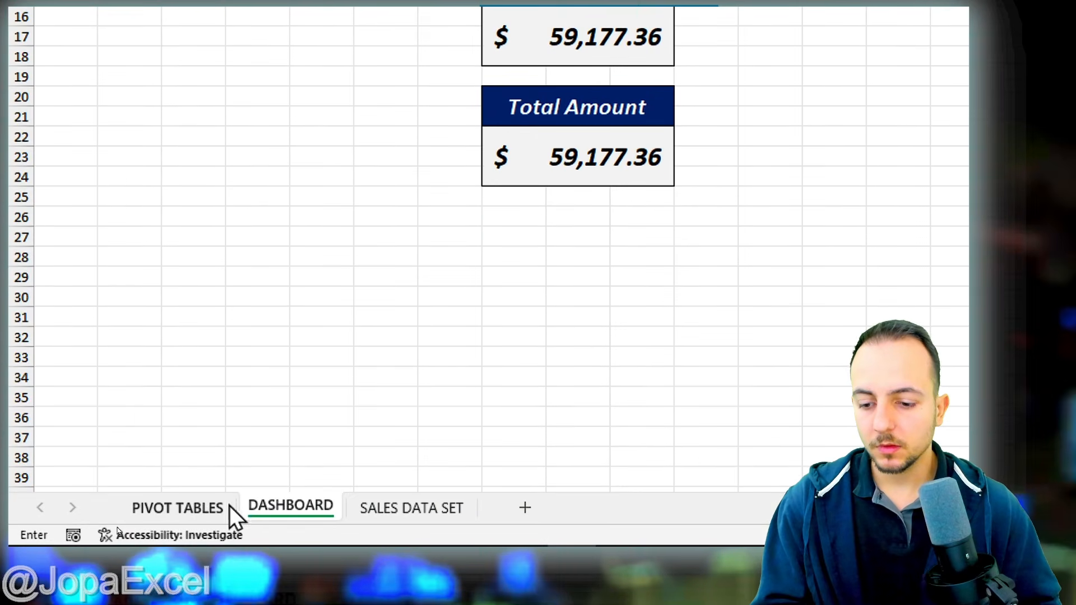
left_click(230, 509)
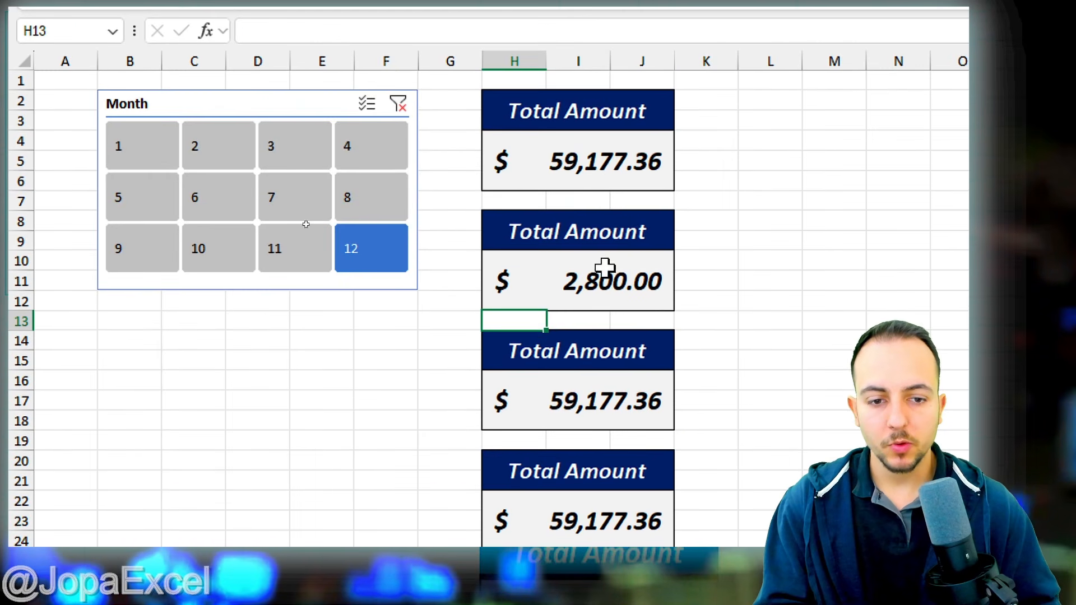
Step: Rename the second card's header in H8 to Total Qty
left_click(577, 327)
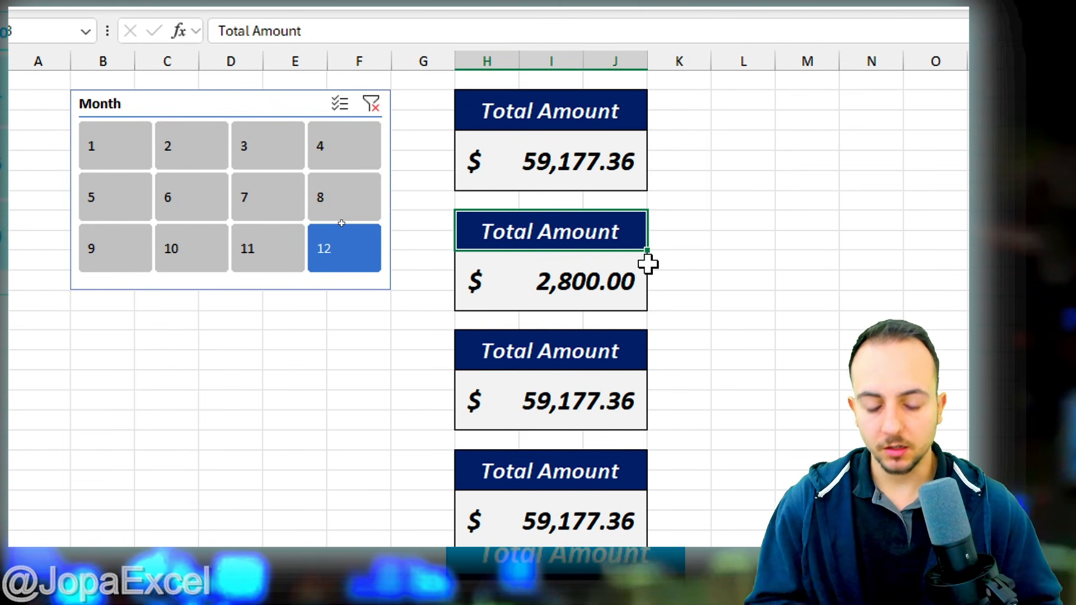
key("F2")
key("ctrl+shift+Left")
type("Qty")
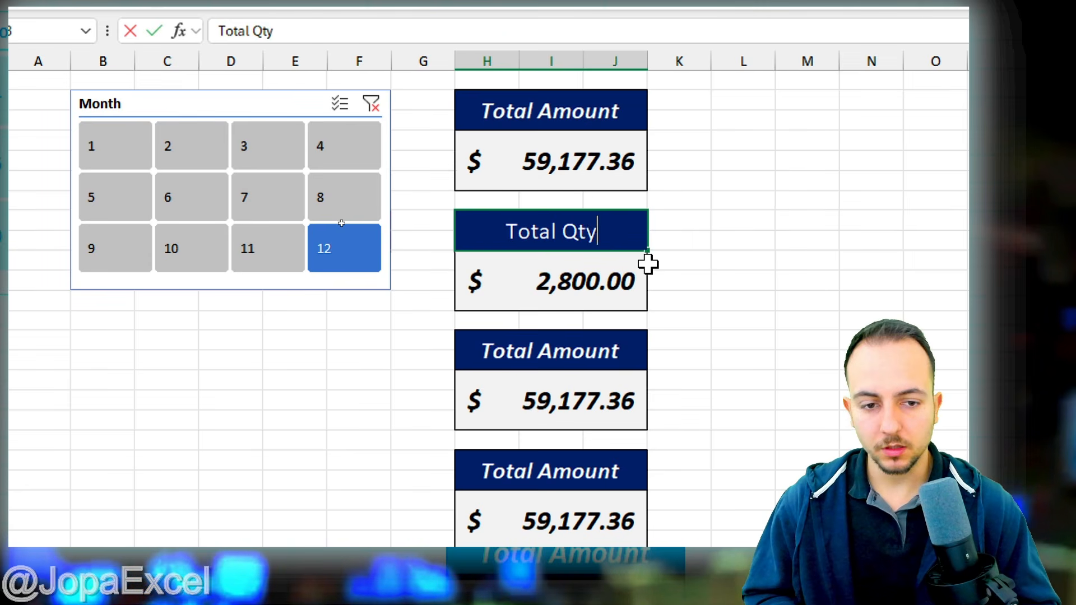
key("Return")
key("Up")
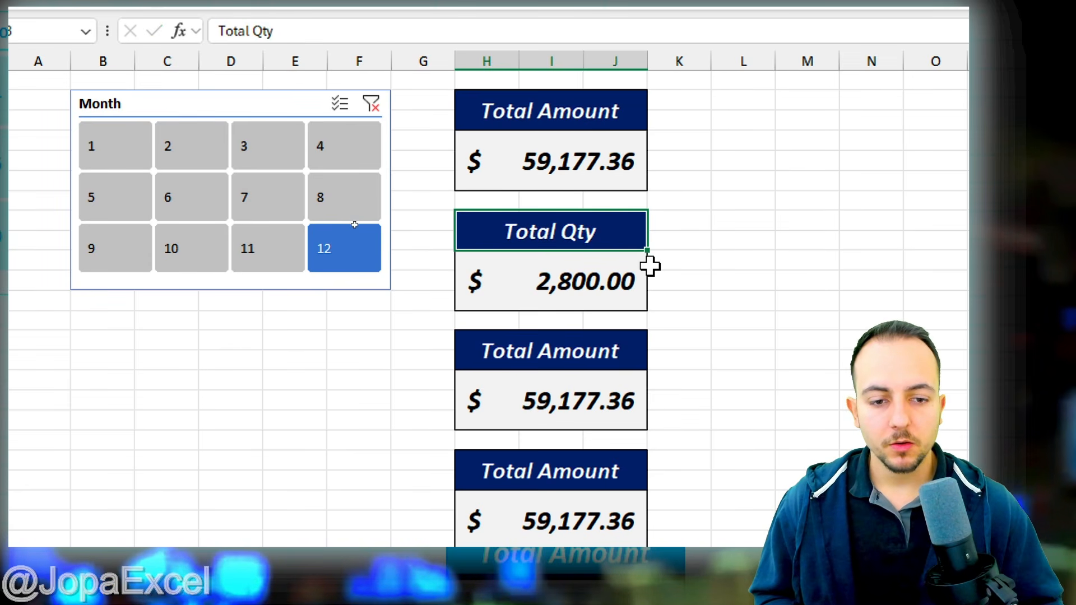
Step: Format the Total Qty card's value as Number with no decimal places
left_click(645, 280)
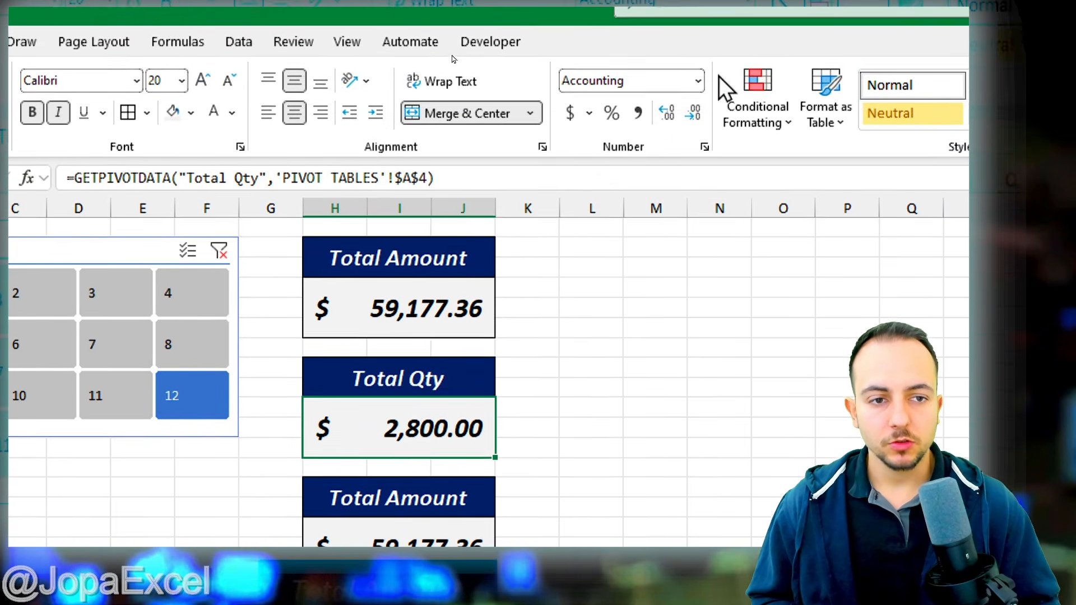
left_click(698, 82)
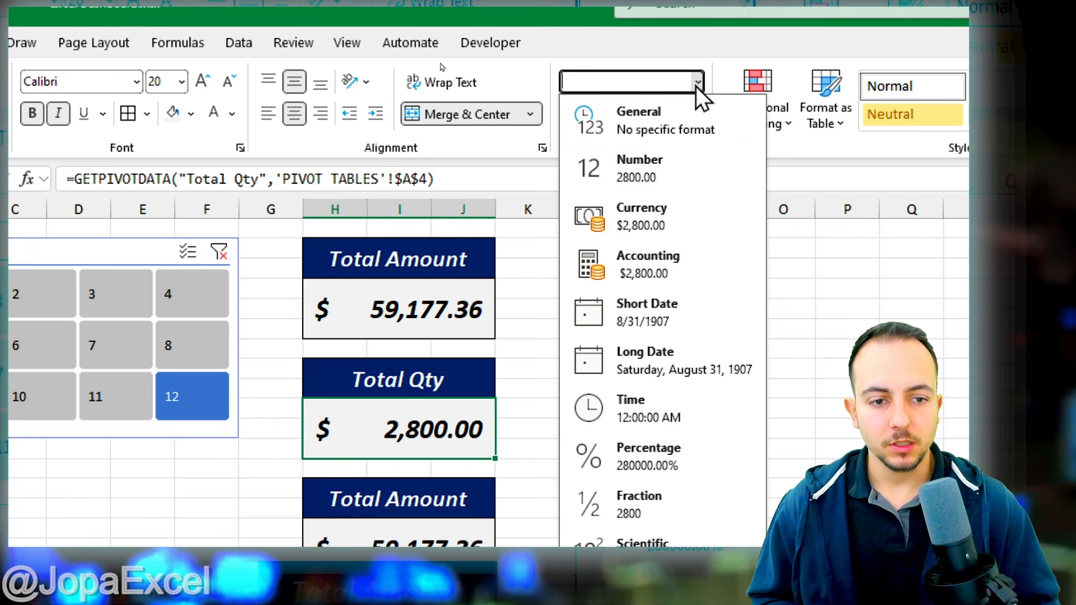
left_click(677, 176)
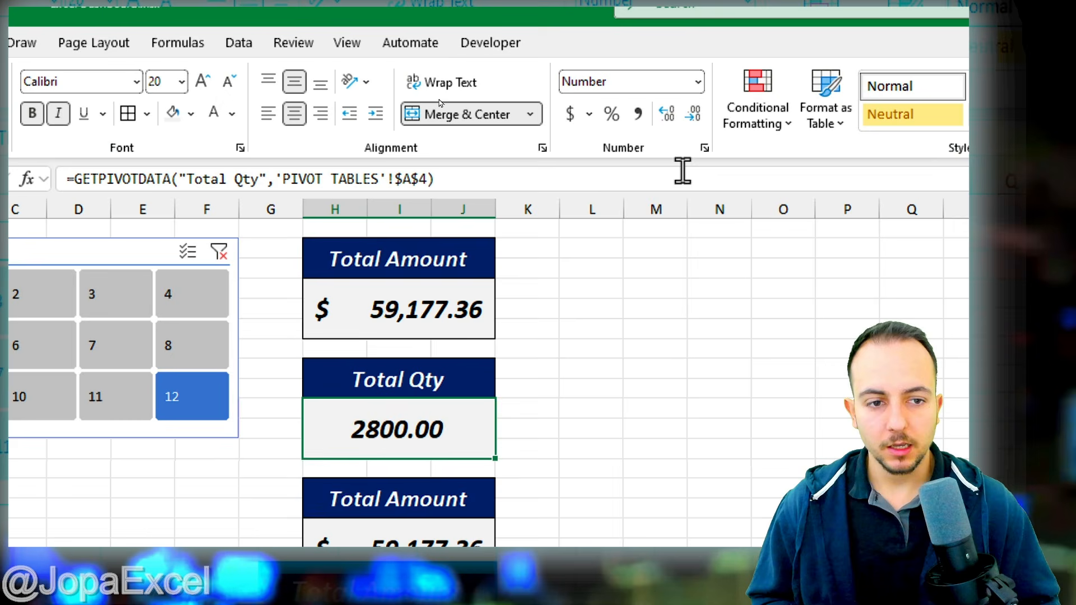
left_click(694, 115)
left_click(694, 115)
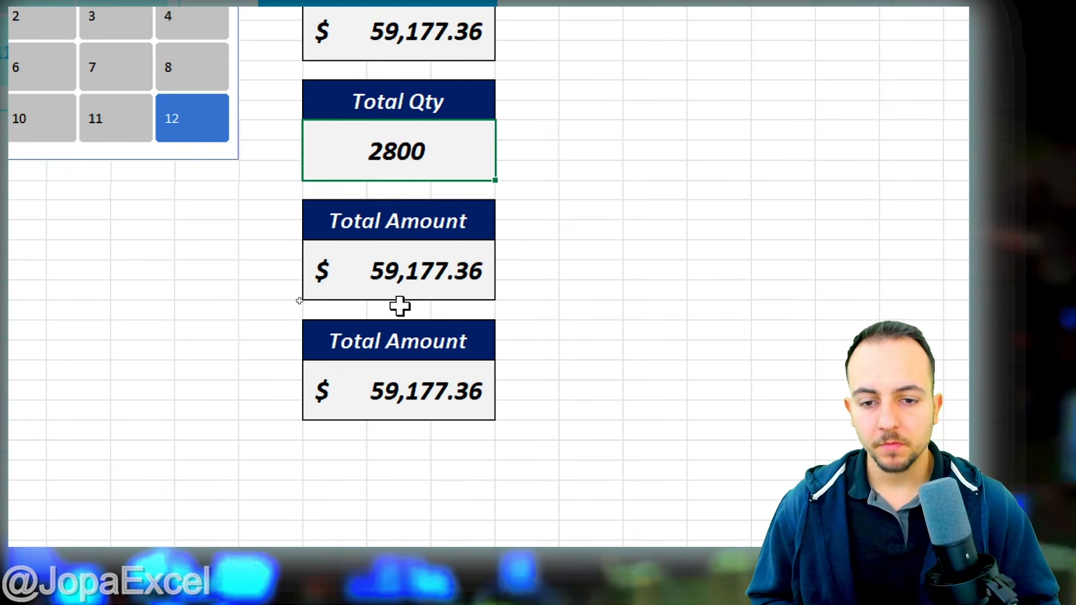
Step: Link the third card's value cell H16 to the pivot table's Average Ticket figure on the PIVOT TABLES sheet
left_click(428, 538)
type("=")
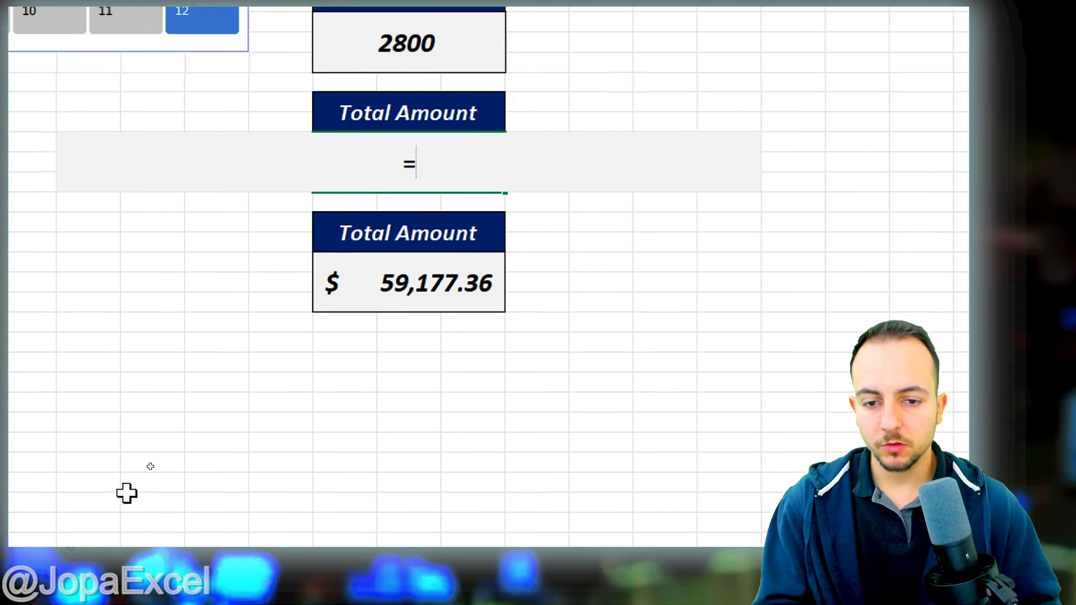
left_click(173, 509)
left_click(234, 233)
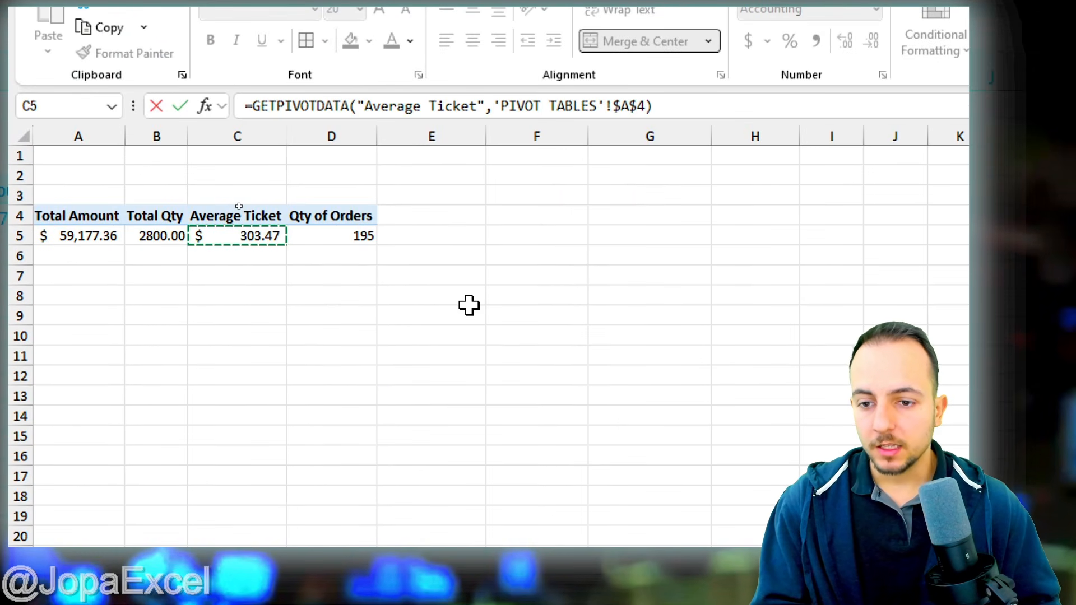
key("Return")
Step: Rename the third card's header in H14 to Average Ticket
left_click(601, 192)
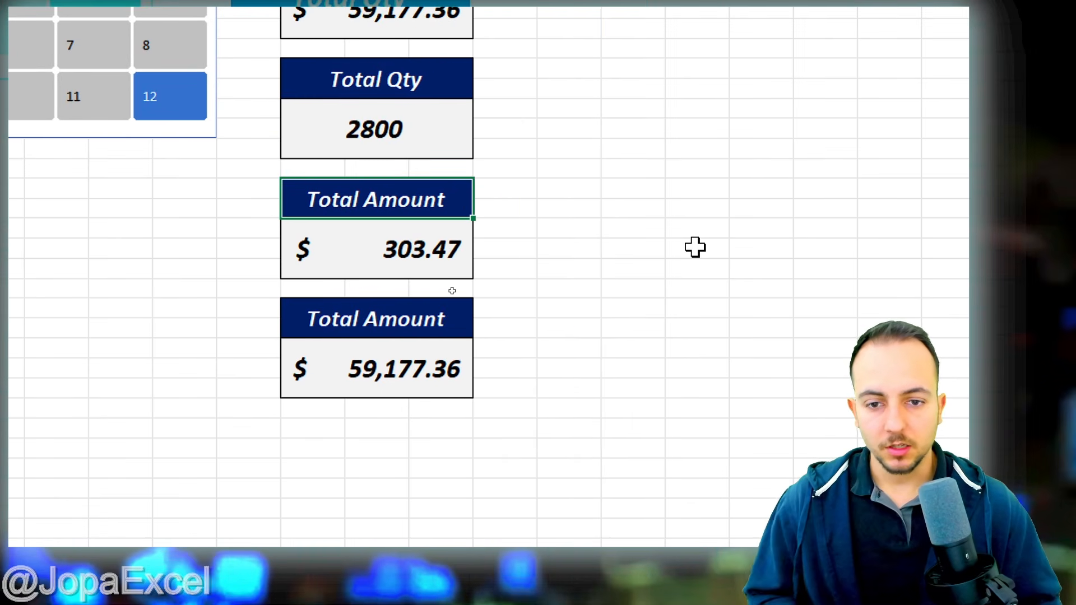
type("Aver")
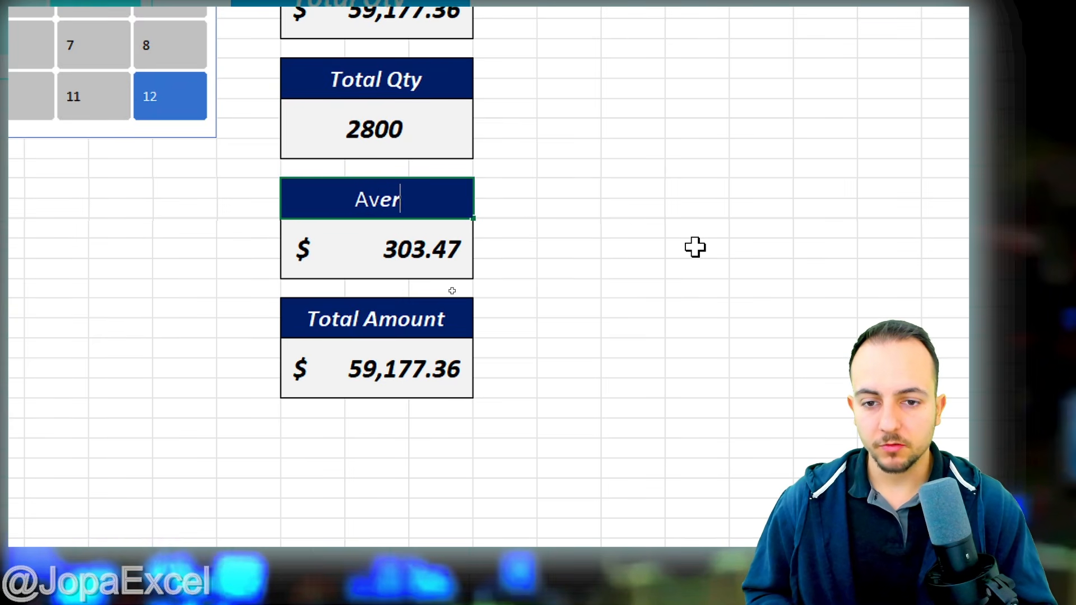
type("age Ticket")
key("Return")
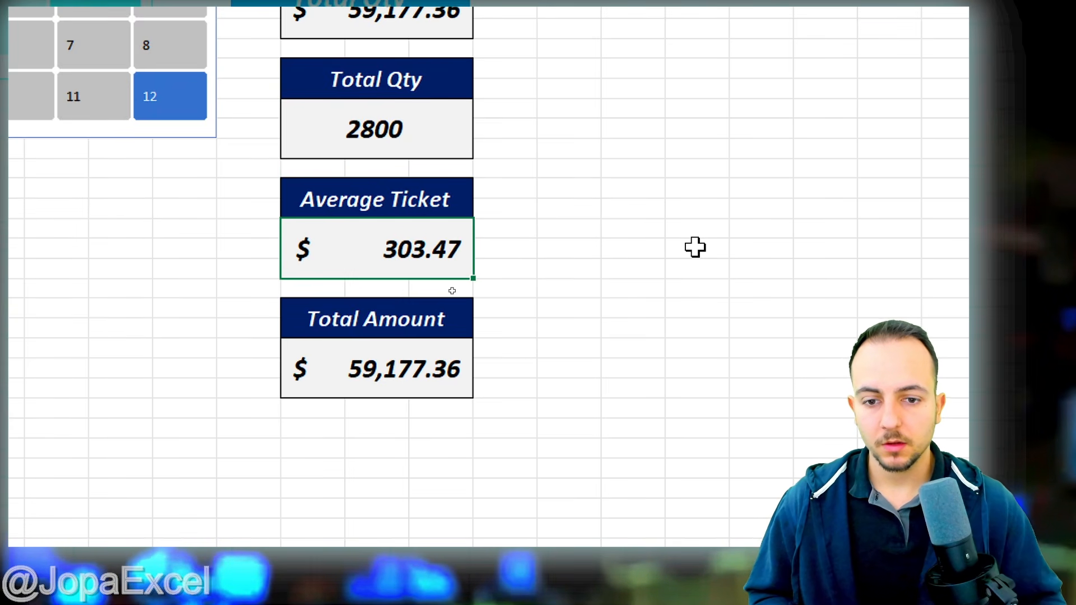
Step: Link the fourth card's value cell H22 to the pivot table's Qty of Orders figure on the PIVOT TABLES sheet
left_click(385, 370)
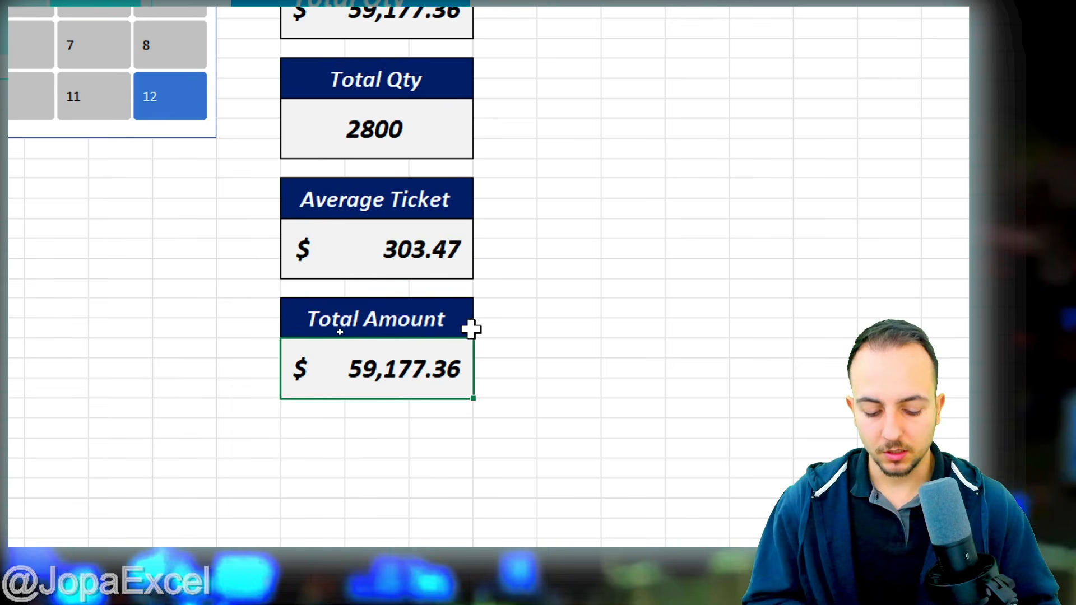
type("=")
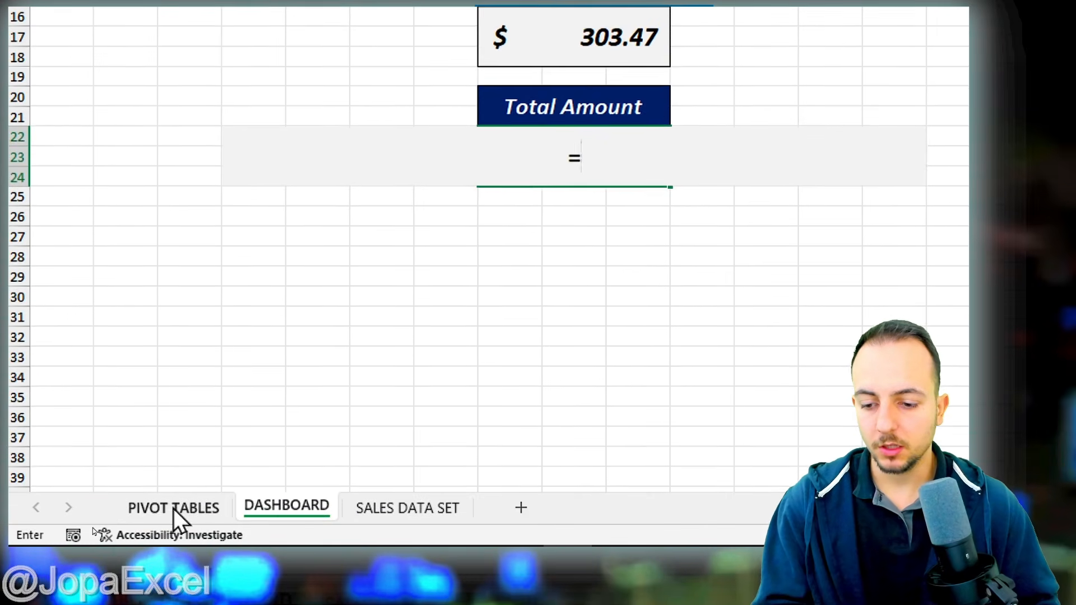
left_click(169, 541)
left_click(308, 201)
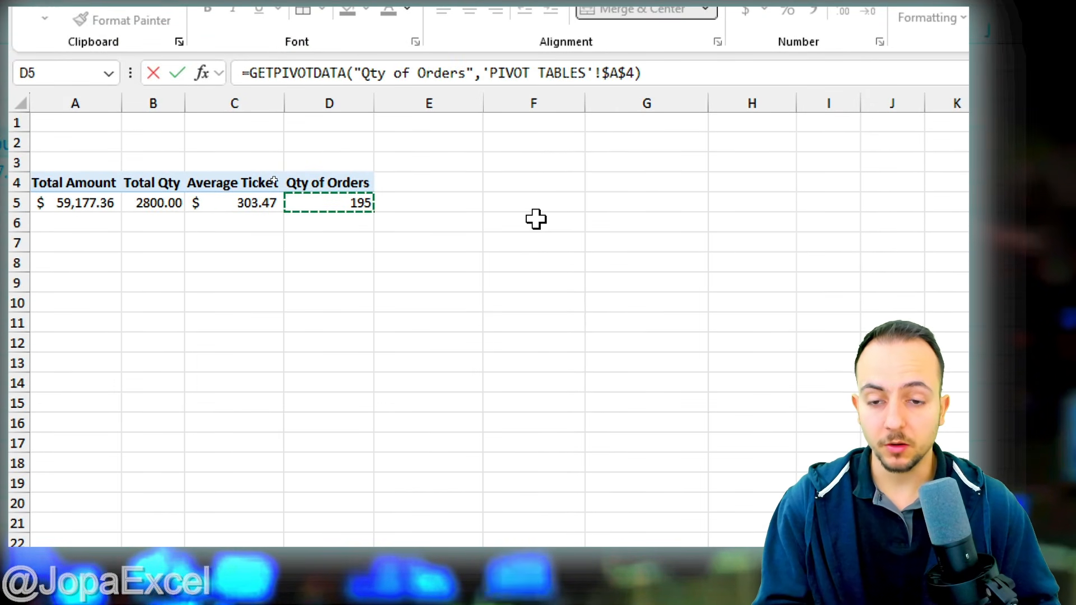
key("Return")
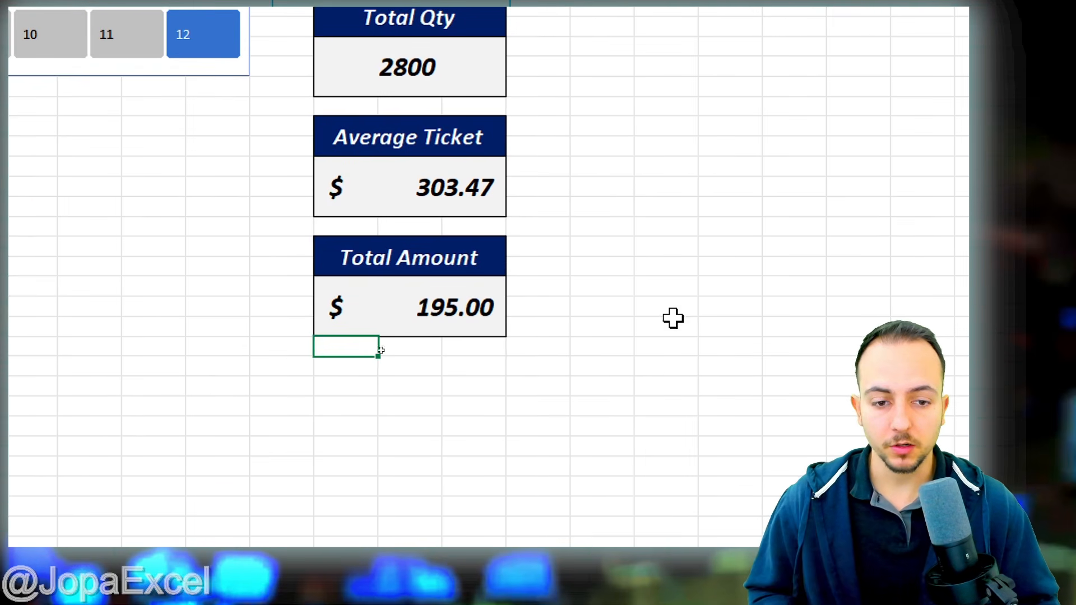
Step: Rename the fourth card's header in H20 to Qty of Orders
left_click(632, 509)
type("Q")
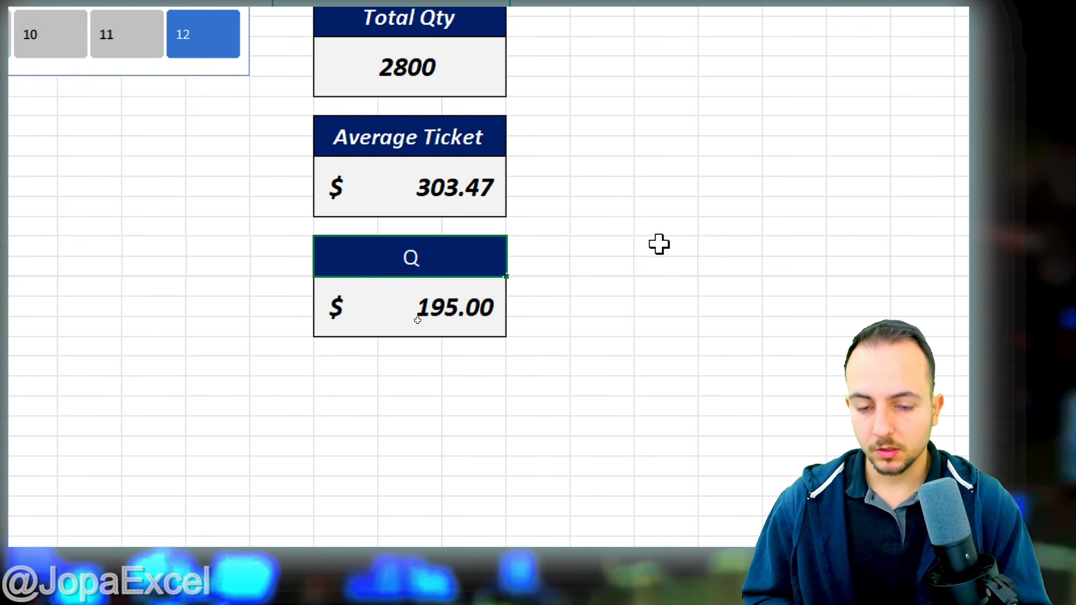
type("ty of Orders")
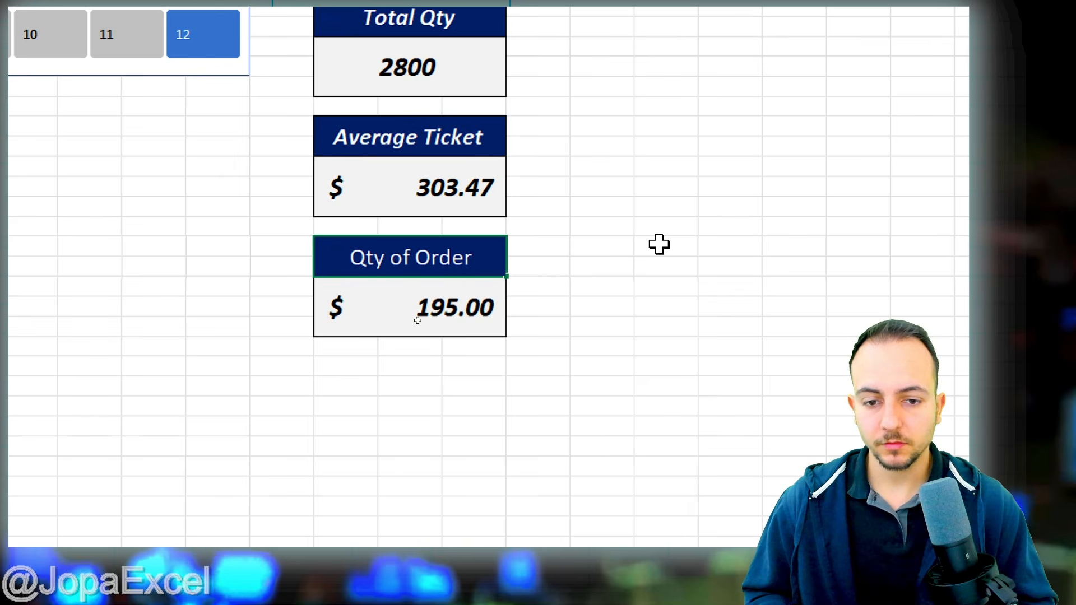
key("Return")
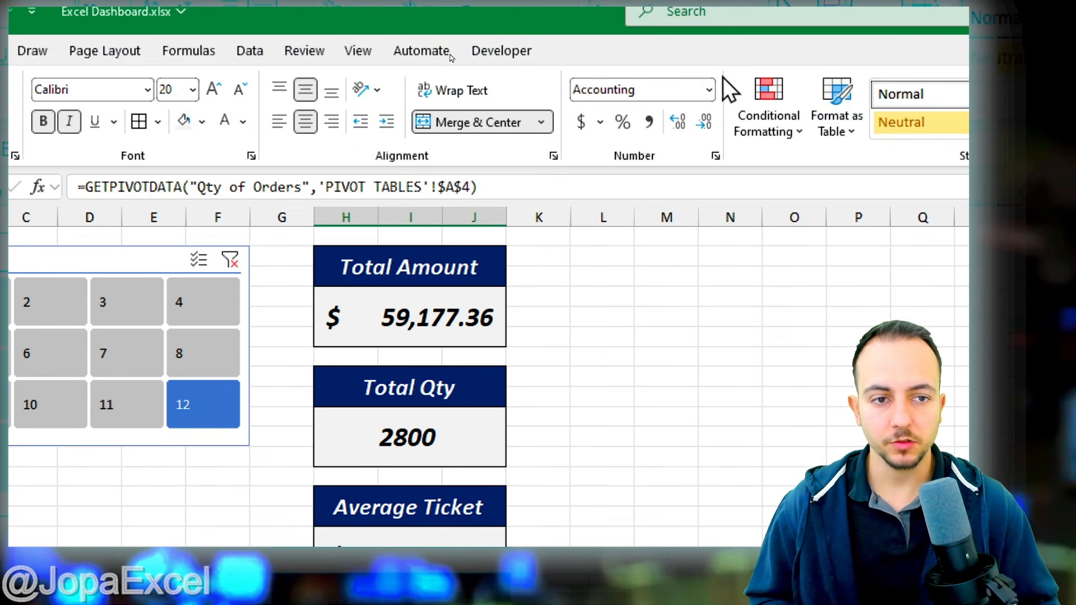
Step: Format the Qty of Orders card's value as Number with no decimal places and deselect the card
left_click(709, 89)
left_click(684, 185)
left_click(704, 123)
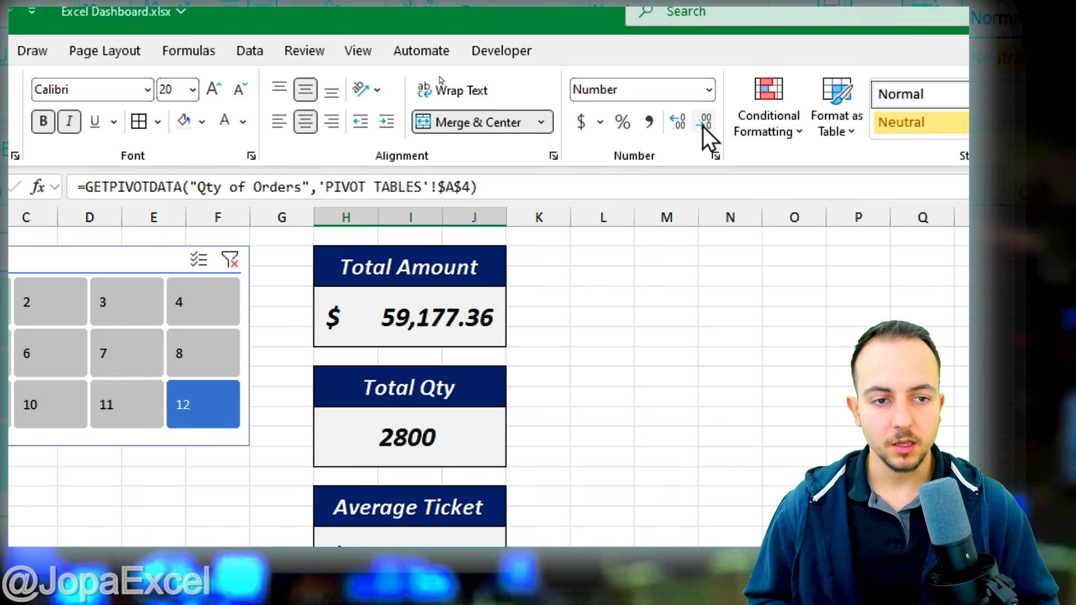
left_click(704, 124)
left_click(73, 287)
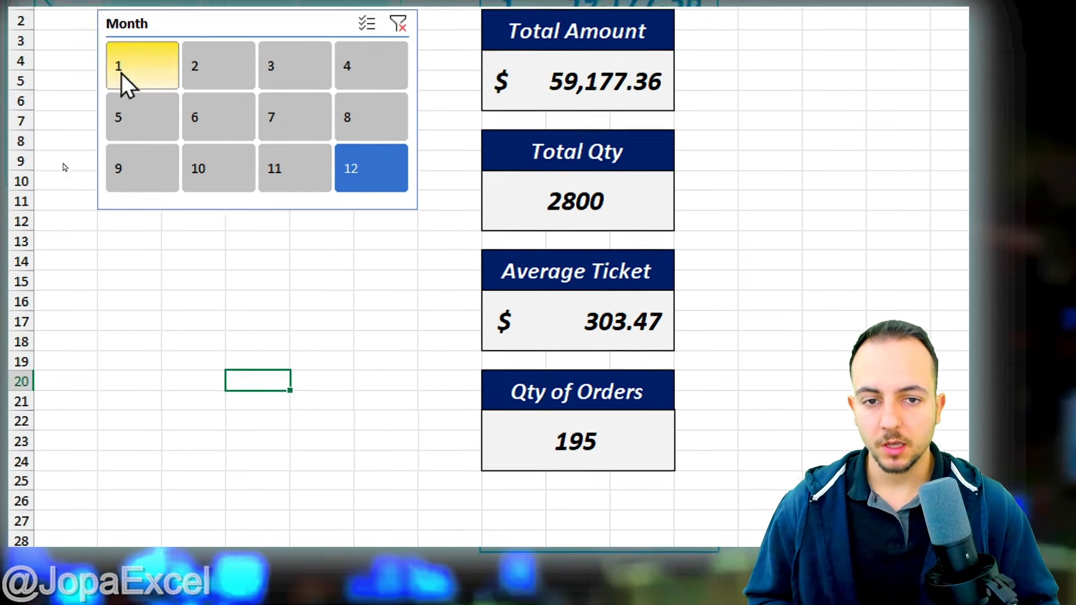
Step: Test all four cards by filtering the Month slicer to various single months, finishing on month 12
left_click(42, 25)
left_click(287, 160)
left_click(219, 209)
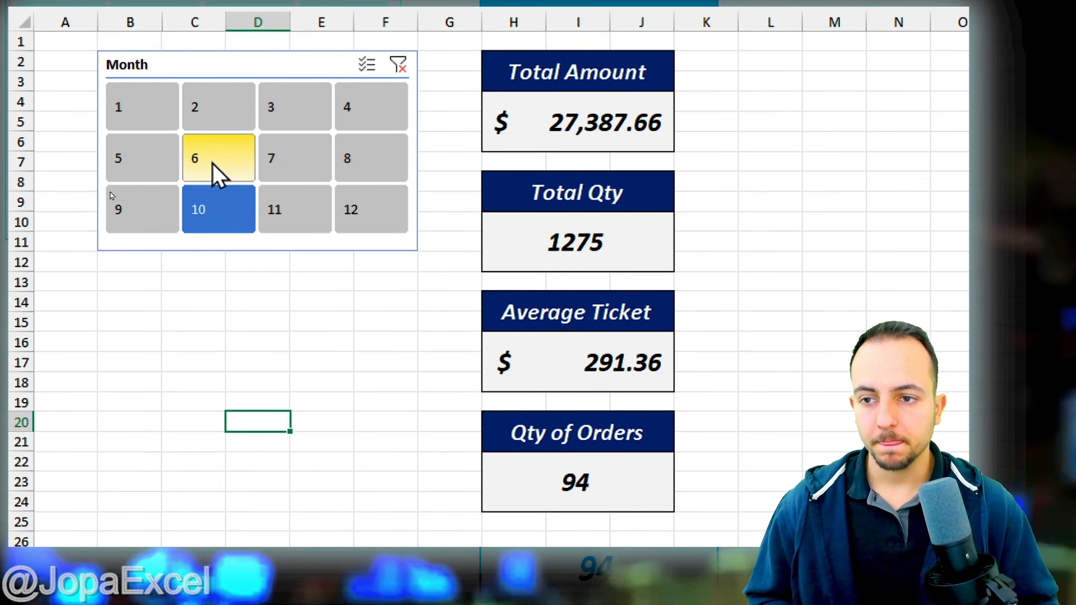
left_click(294, 160)
left_click(364, 202)
left_click(296, 168)
left_click(169, 168)
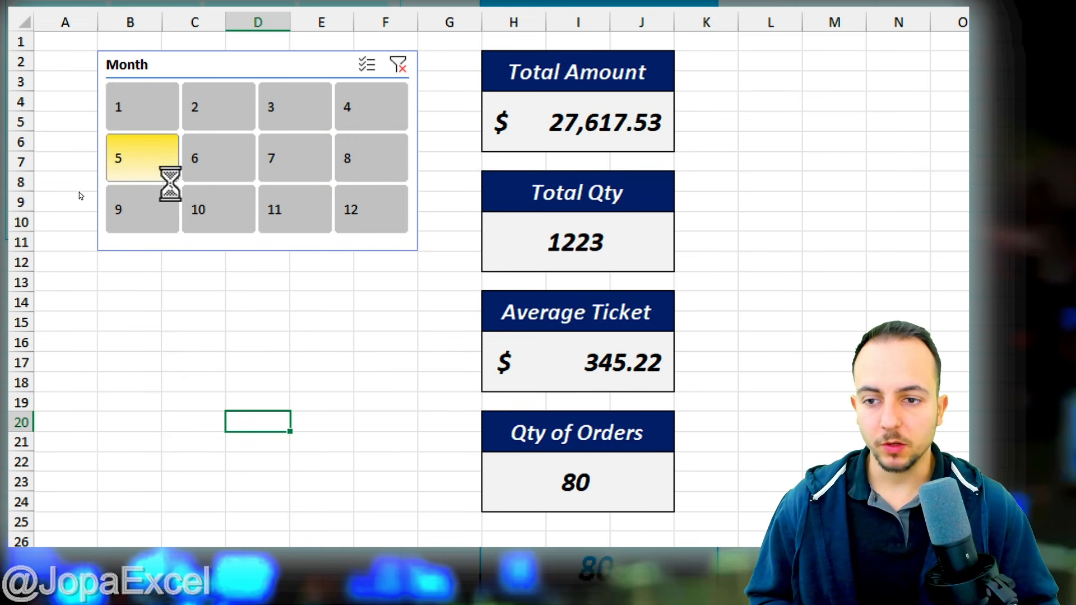
left_click(218, 208)
left_click(372, 197)
left_click(290, 163)
left_click(367, 208)
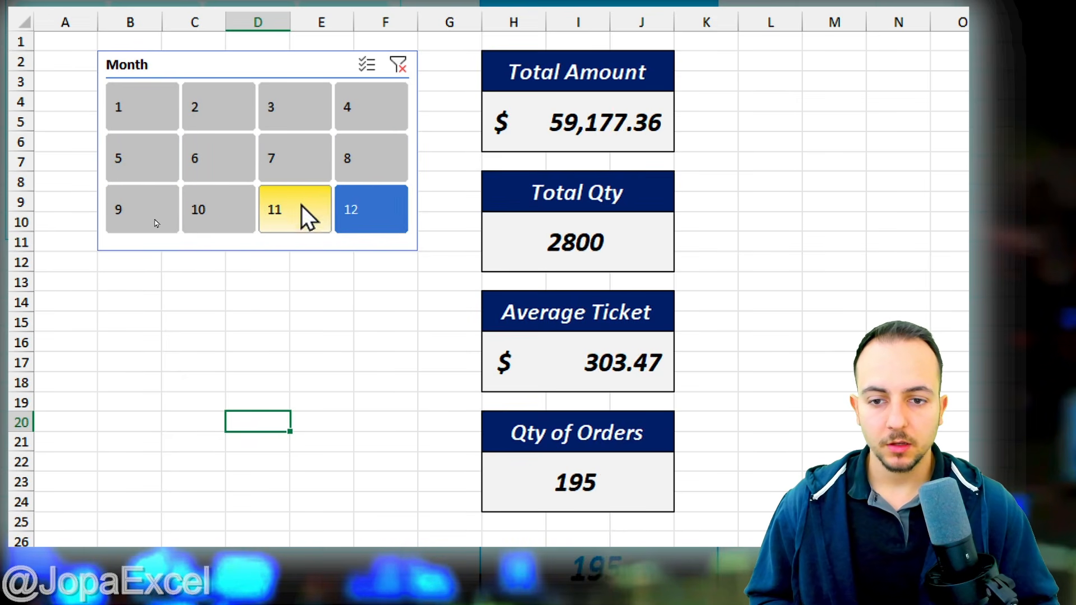
left_click(375, 169)
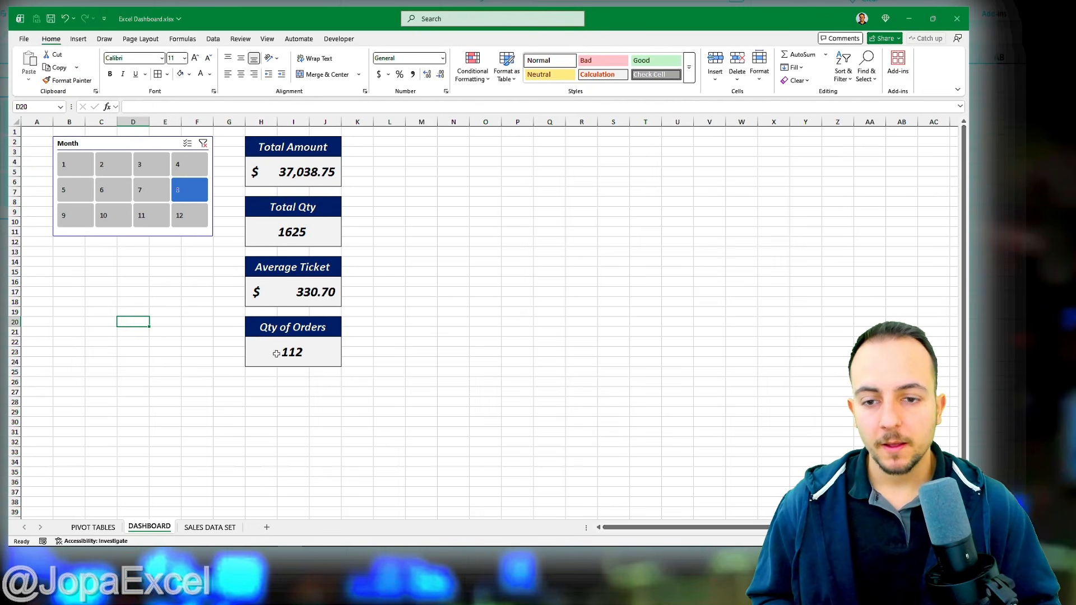
left_click(152, 190)
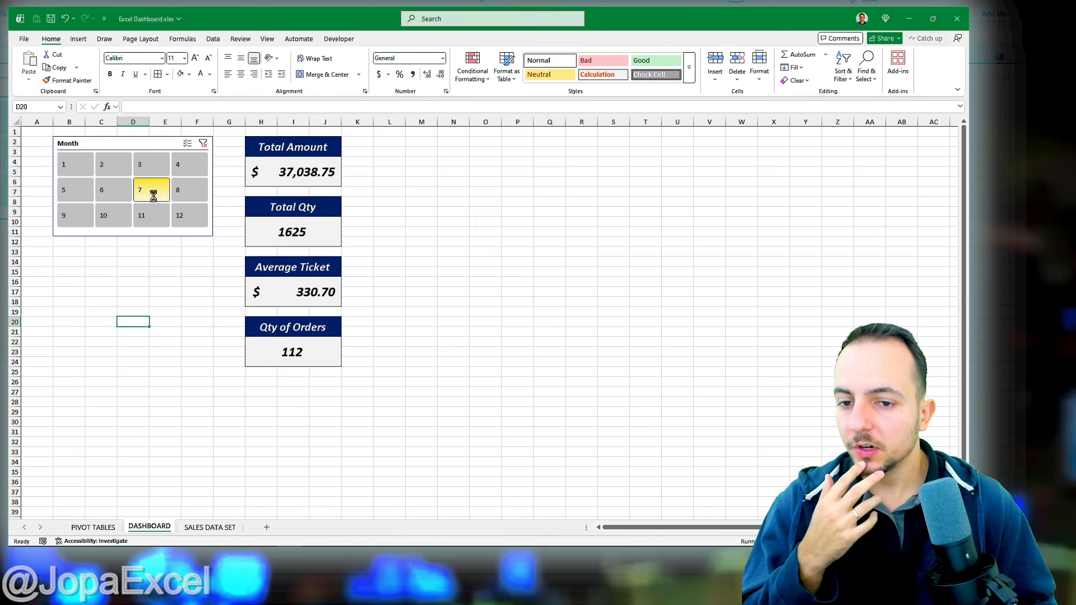
left_click(113, 190)
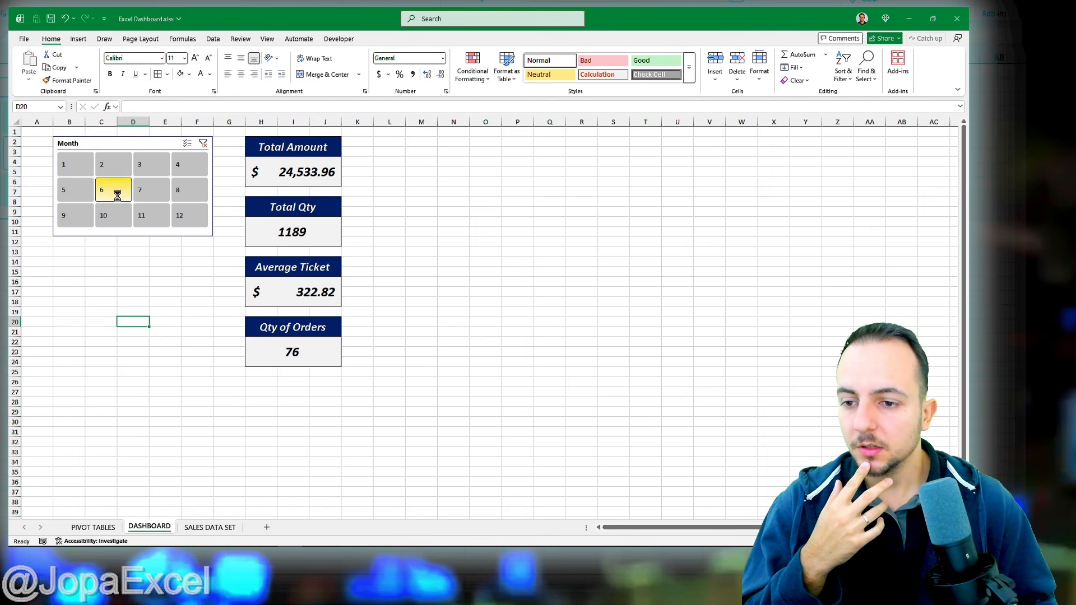
left_click(155, 219)
left_click(190, 222)
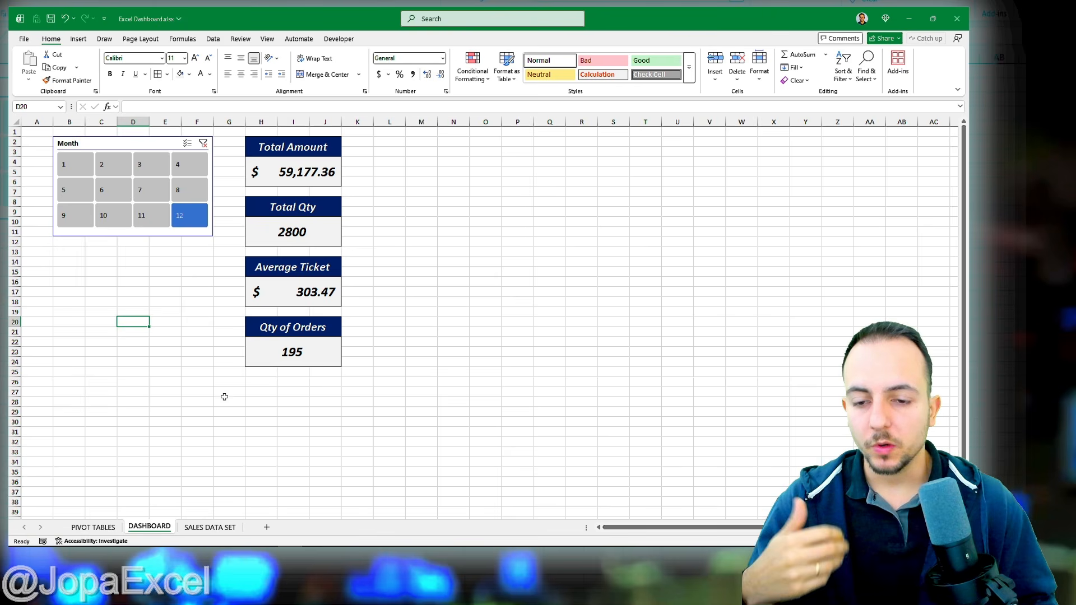
Step: On the PIVOT TABLES sheet, copy the summary pivot table A4:D5 to F4, narrowing column E as a spacer between them
left_click(93, 527)
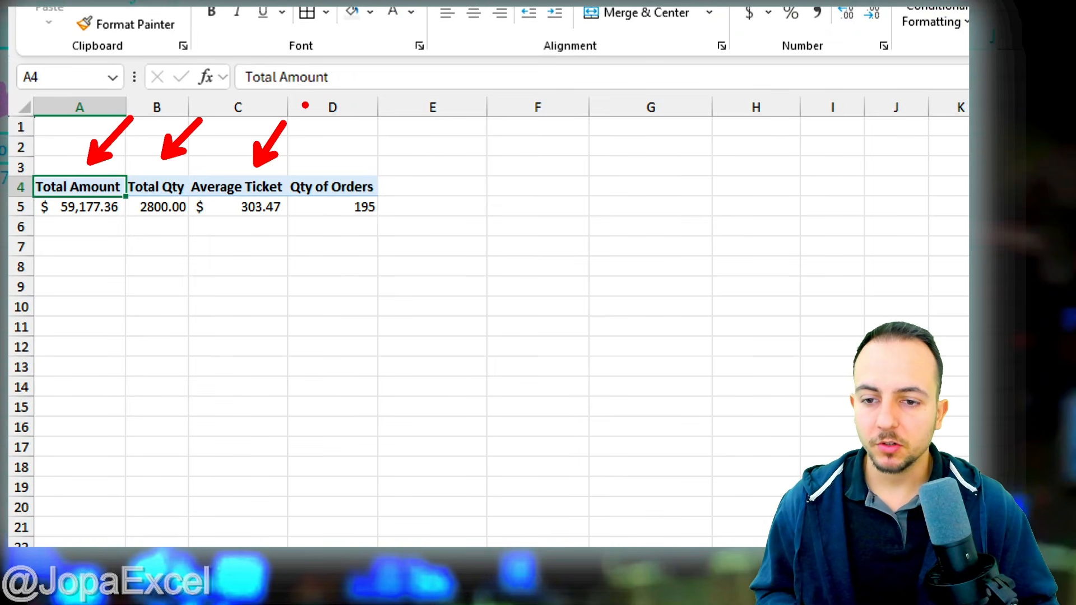
left_click_drag(352, 164, 394, 110)
key("Escape")
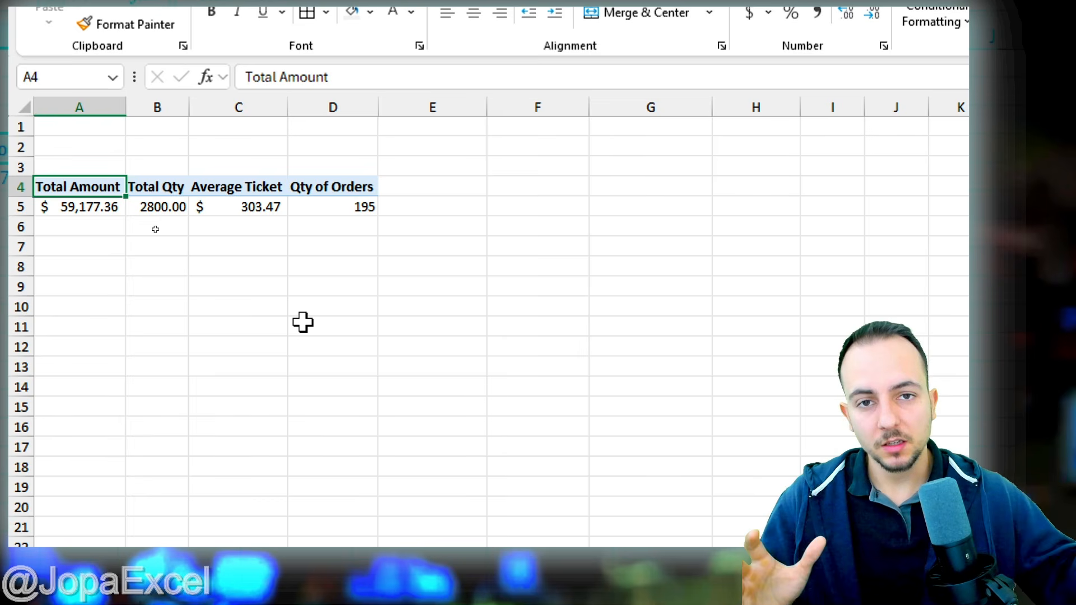
left_click_drag(85, 166, 115, 119)
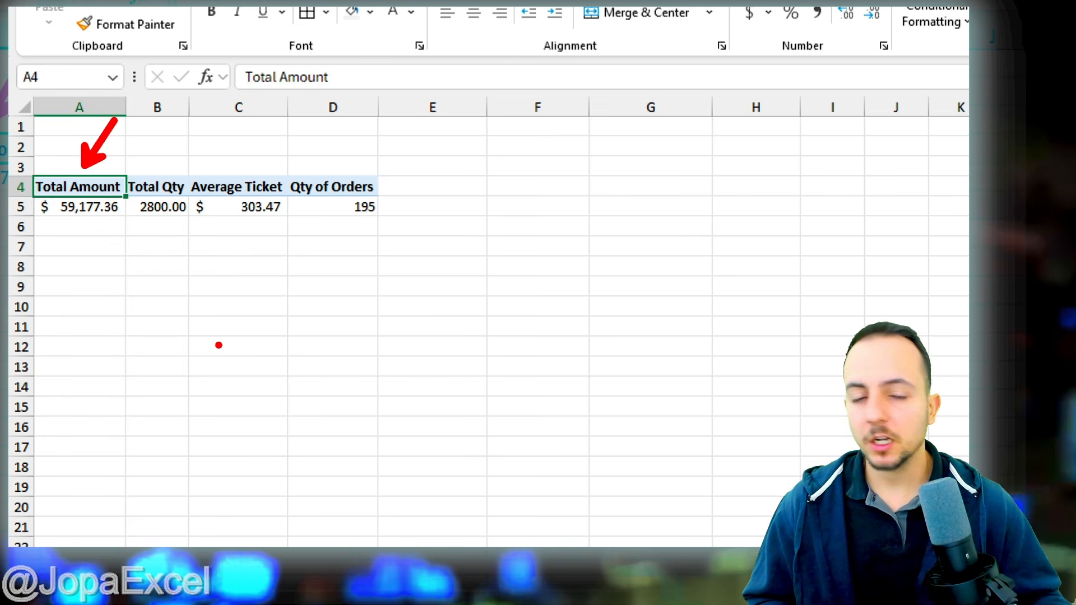
key("Escape")
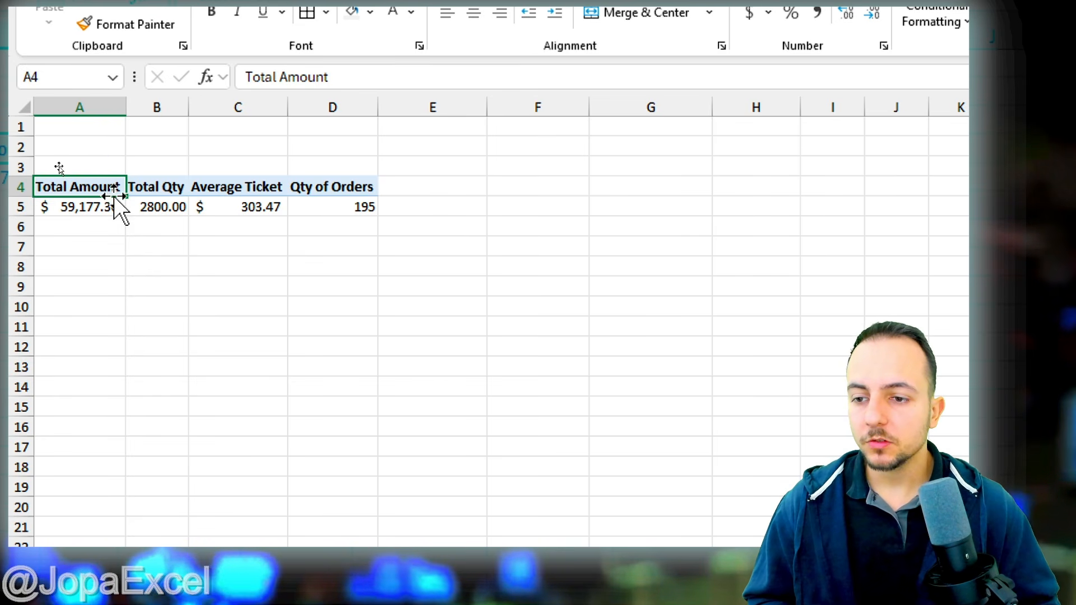
left_click_drag(93, 191, 306, 206)
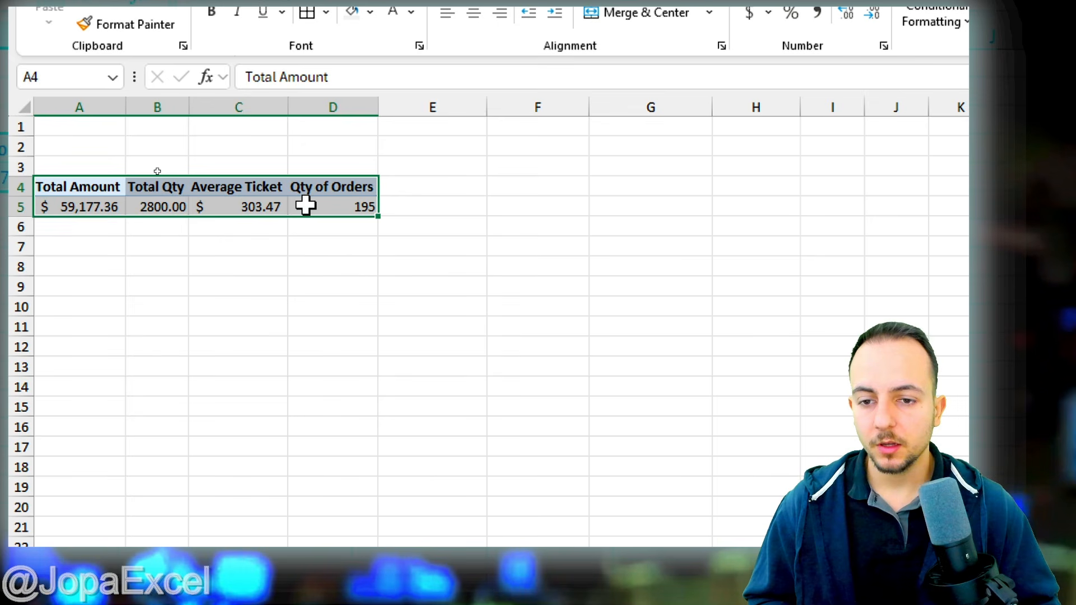
key("ctrl+c")
left_click(466, 107)
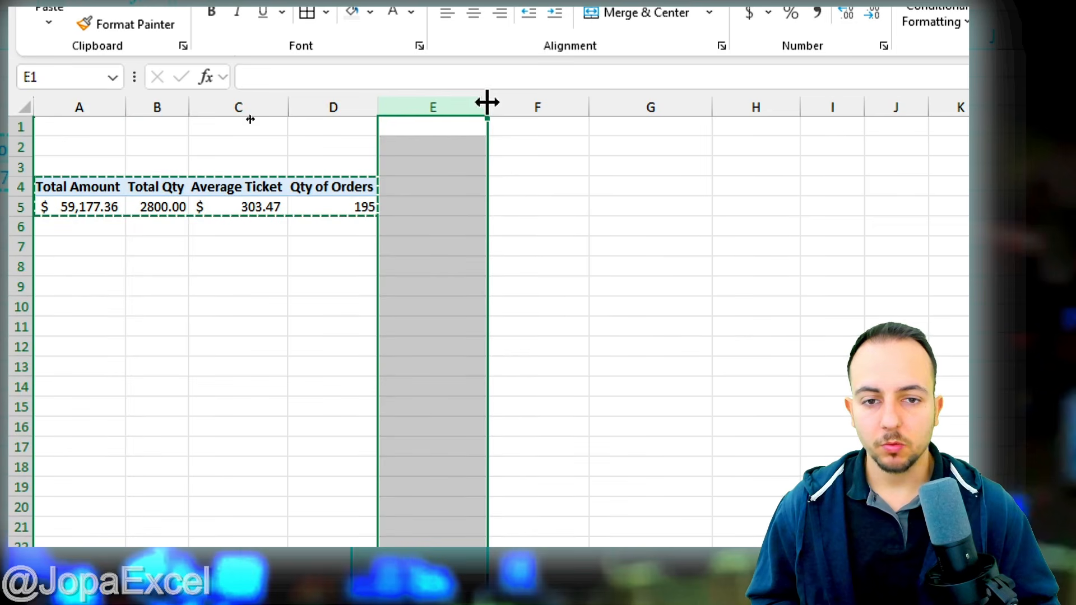
left_click_drag(488, 104, 415, 113)
left_click(469, 185)
key("ctrl+v")
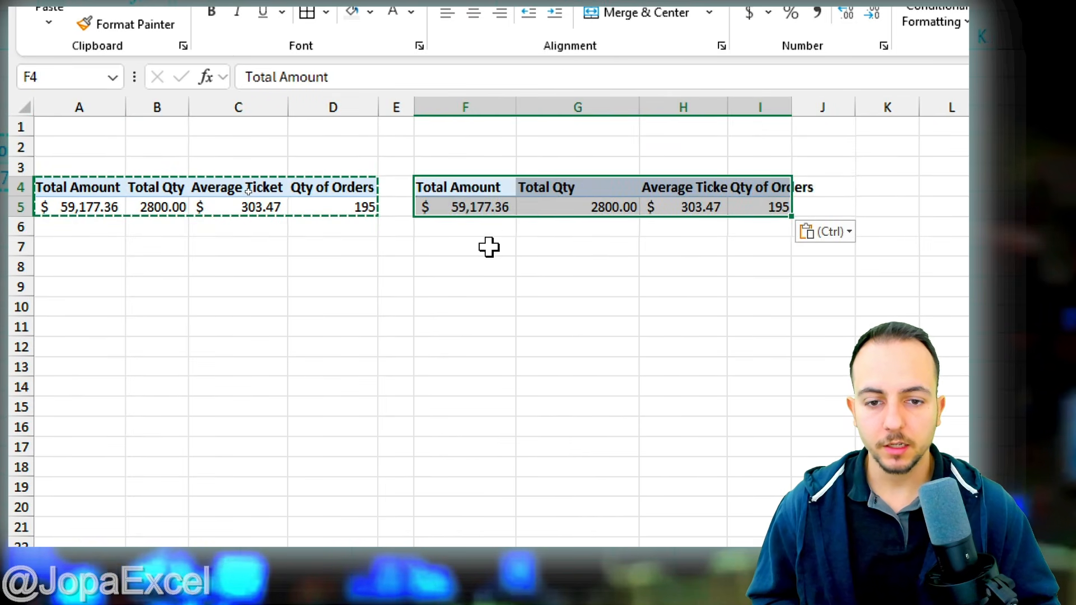
key("Escape")
Step: Remove Total Qty, Average Ticket and Qty of Orders from the copied pivot table's values and add Product_Name to its rows
left_click(468, 188)
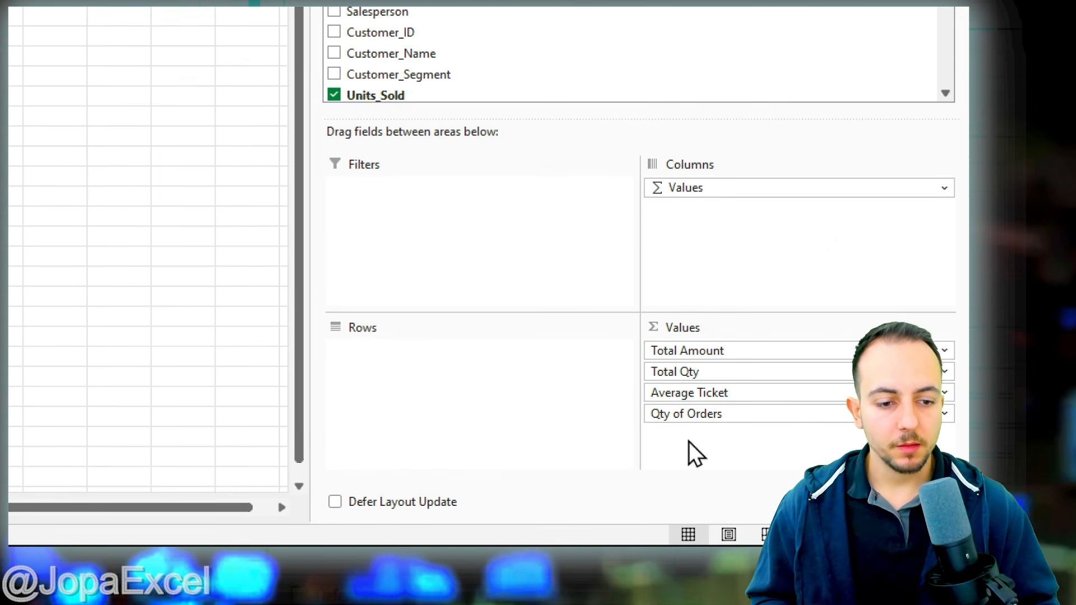
left_click(683, 372)
left_click(712, 336)
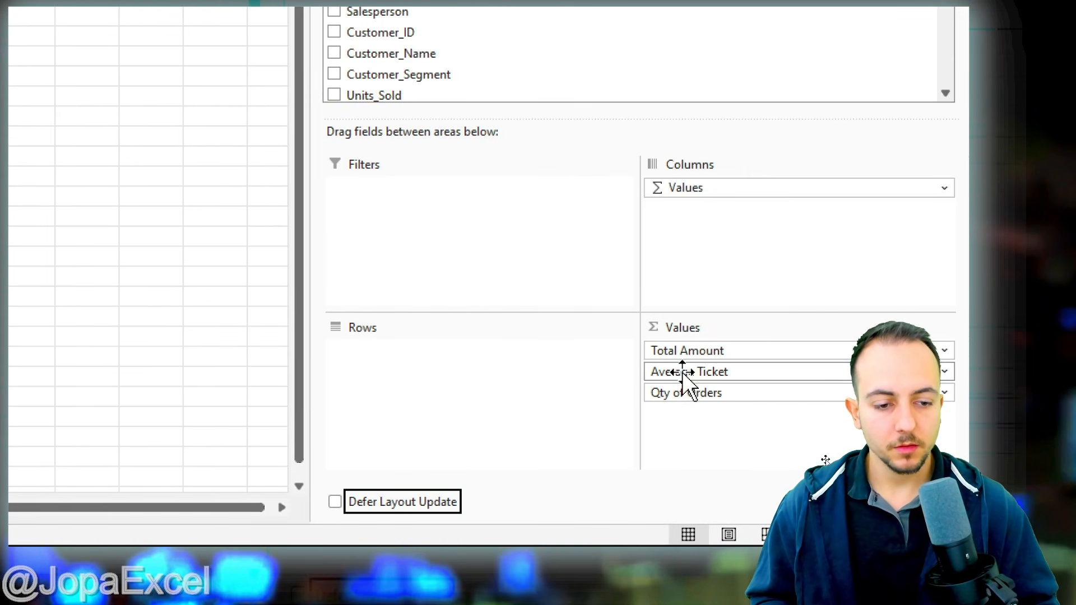
left_click(683, 371)
left_click(720, 327)
left_click(700, 375)
left_click(738, 317)
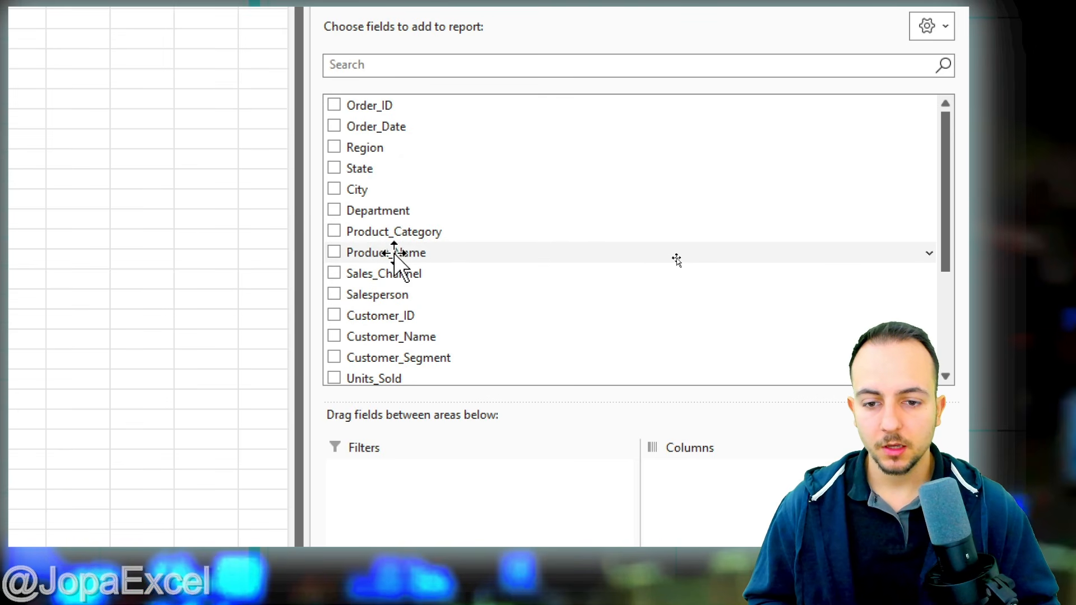
left_click_drag(395, 255, 436, 449)
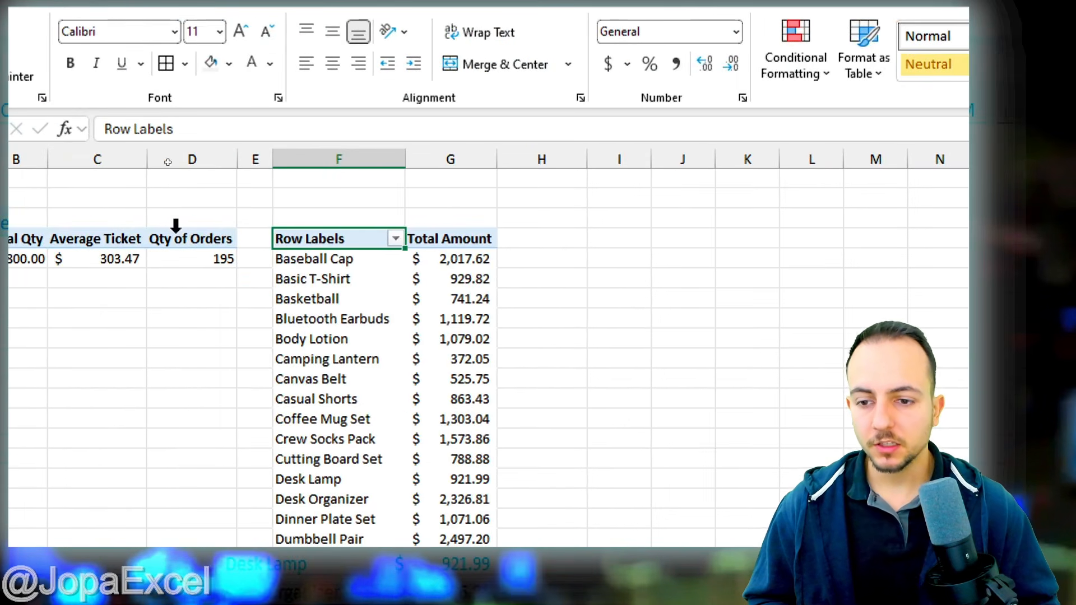
Step: Look through the copied pivot table's product list and its Total Amount values down to the Grand Total row
scroll(190, 315, "down", 2)
scroll(190, 314, "down", 14)
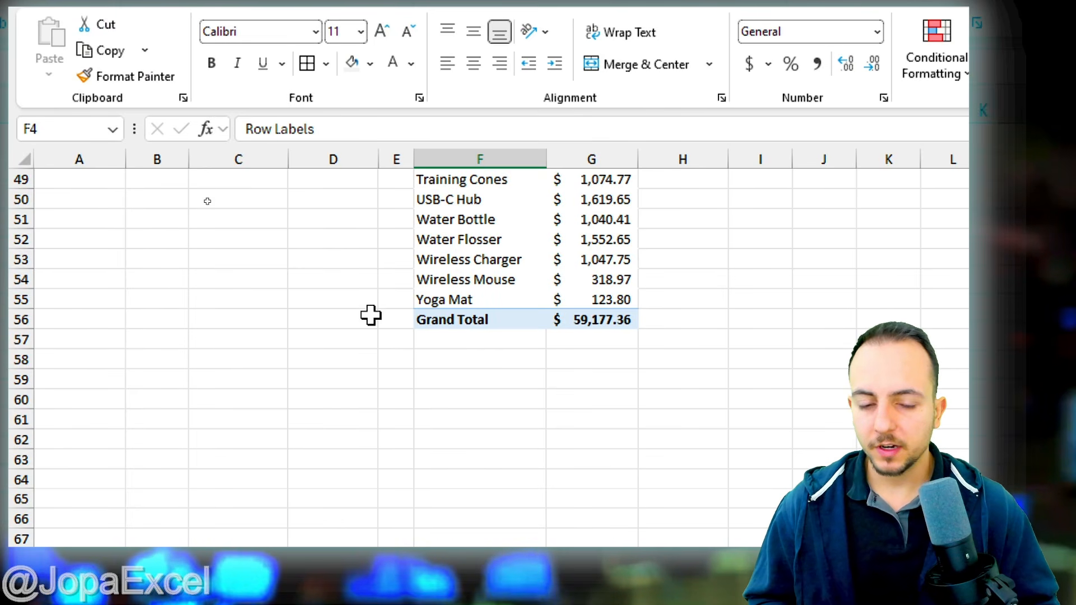
scroll(371, 316, "up", 16)
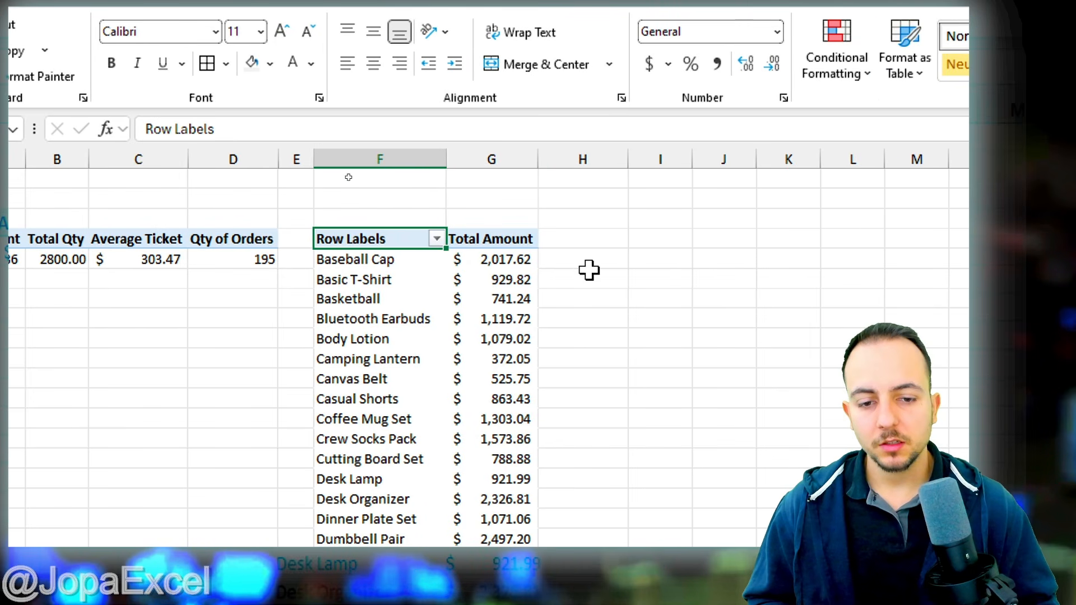
scroll(552, 307, "down", 9)
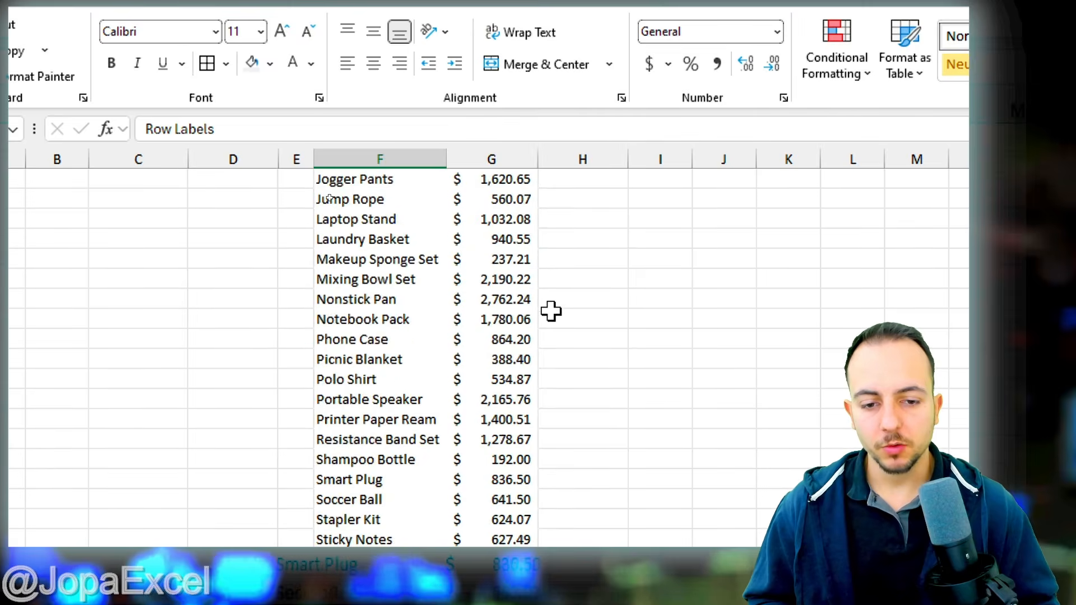
scroll(551, 312, "down", 8)
scroll(570, 314, "up", 6)
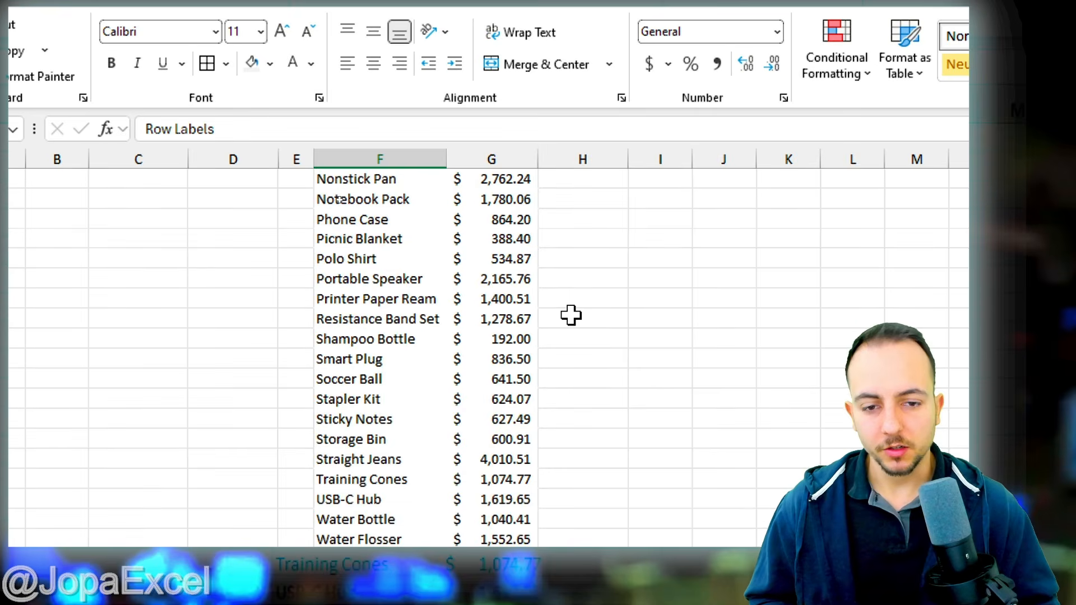
scroll(572, 308, "up", 11)
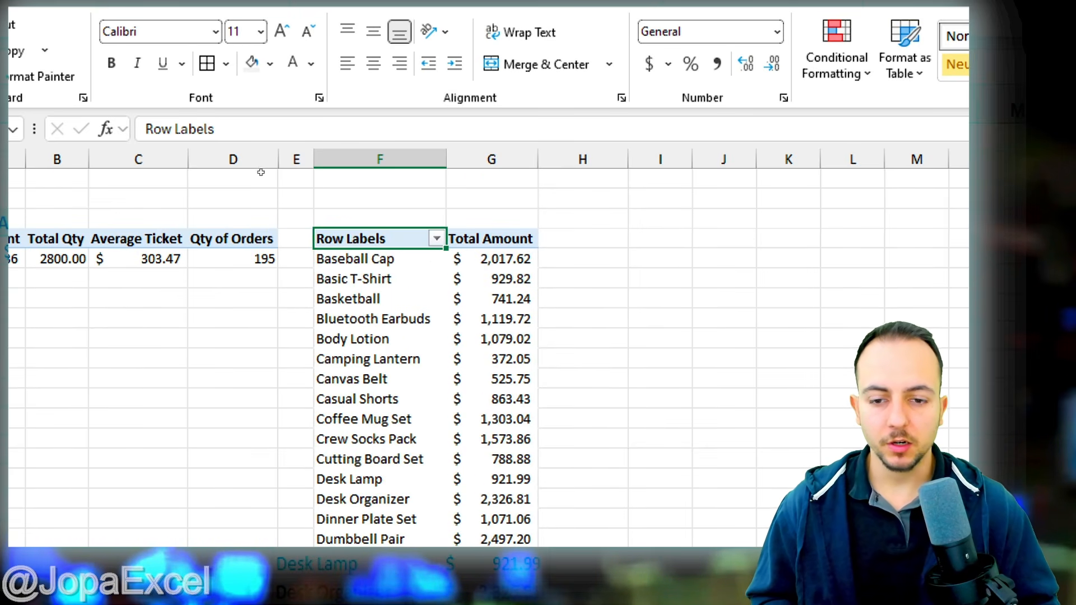
left_click_drag(306, 246, 439, 402)
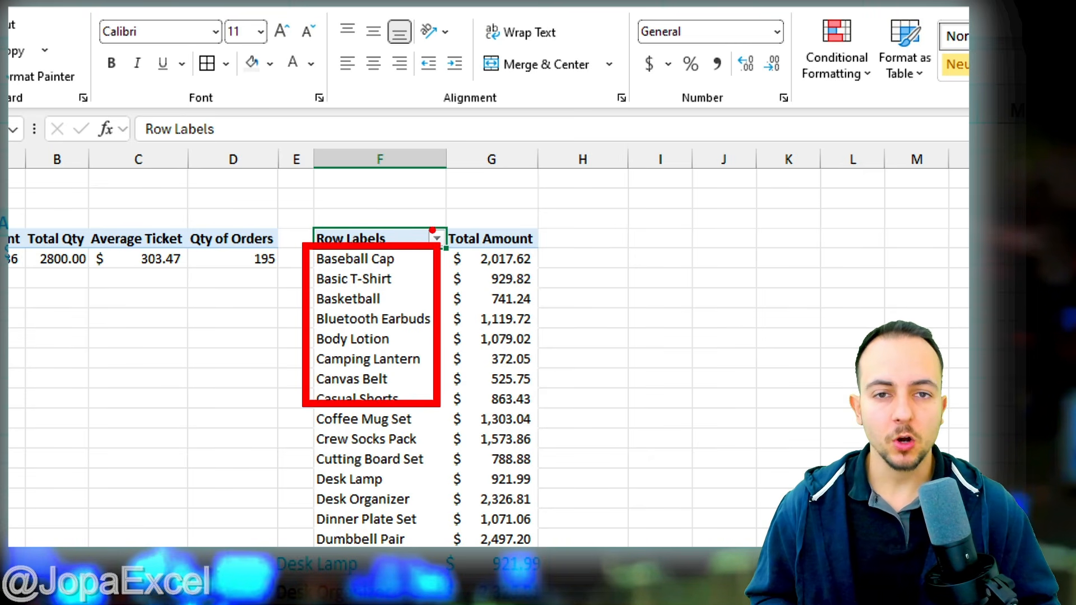
key("Escape")
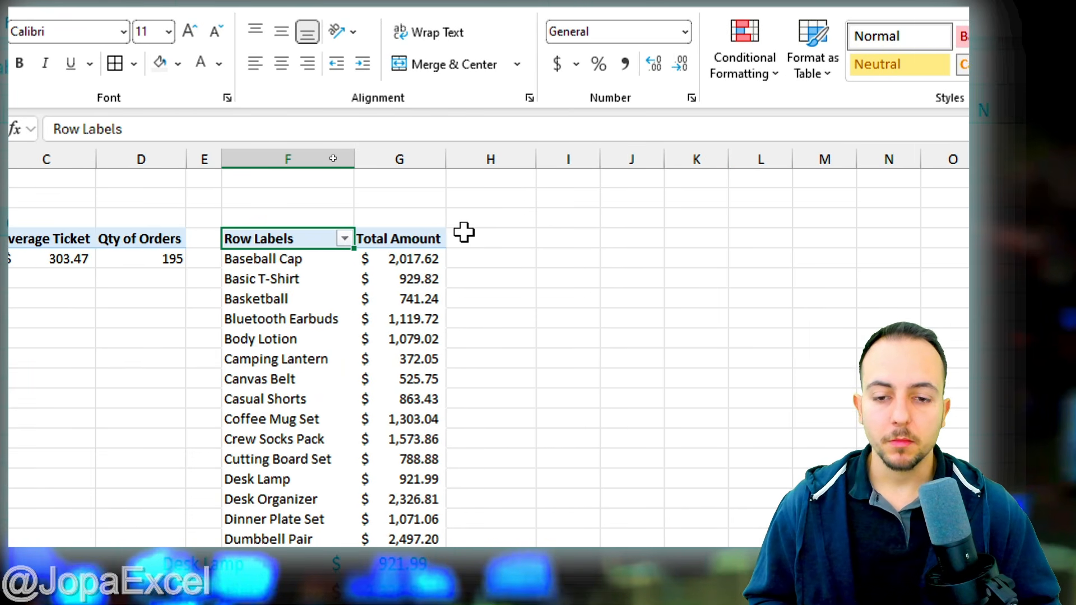
left_click_drag(452, 255, 606, 193)
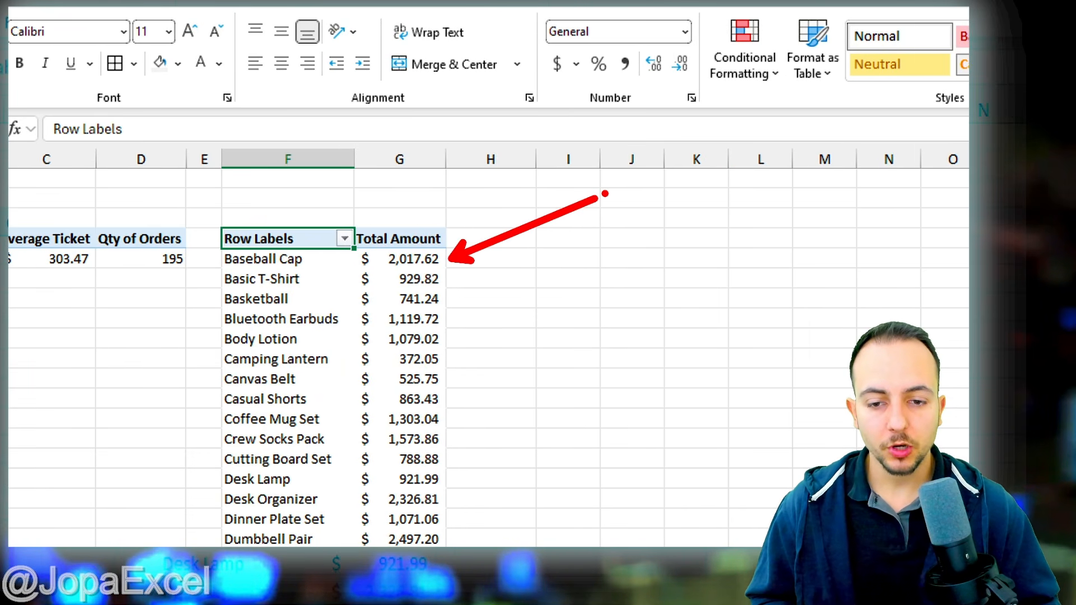
key("Escape")
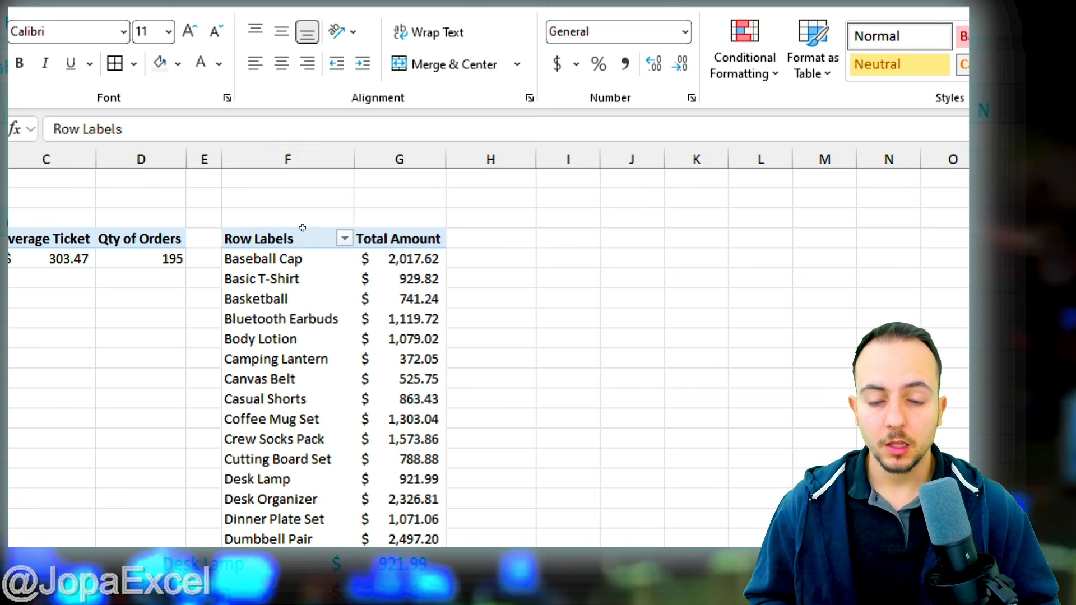
left_click_drag(353, 212, 361, 204)
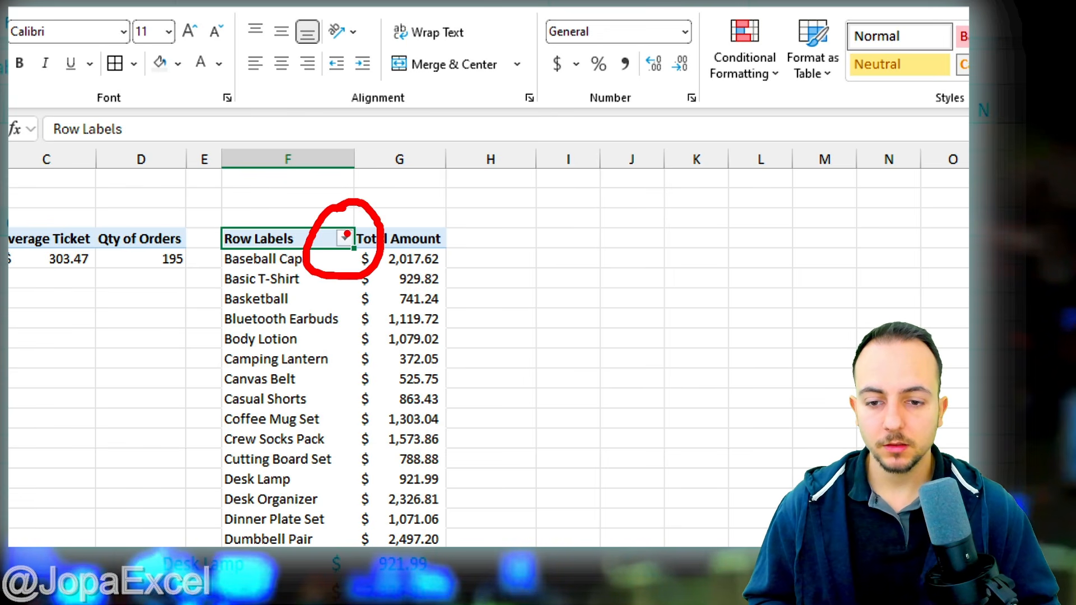
key("Escape")
Step: Sort the product pivot table's Product_Name rows in descending order by Total Amount
left_click(344, 239)
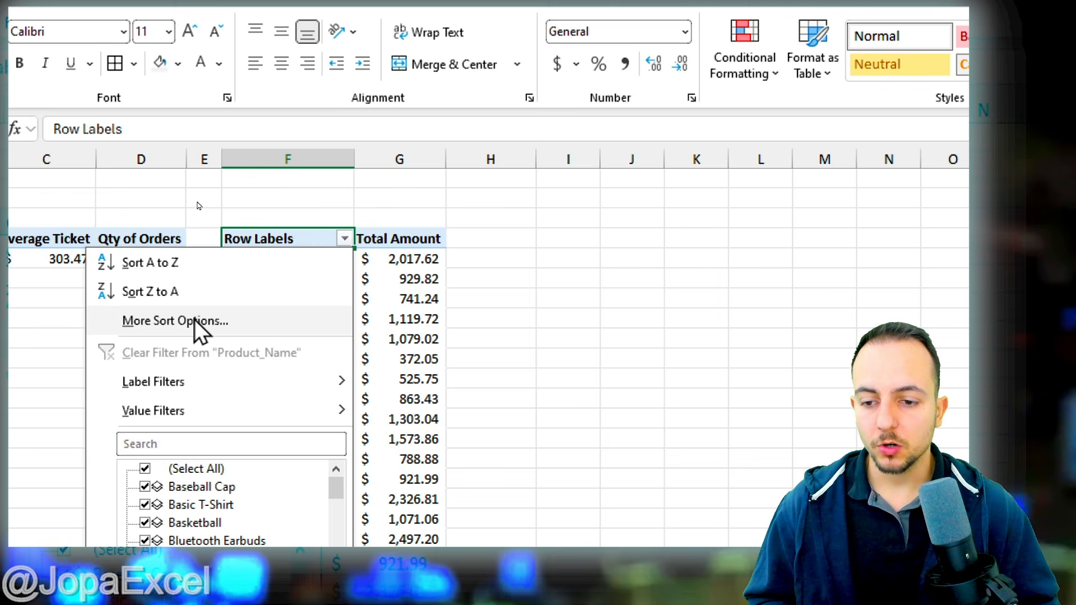
left_click(194, 319)
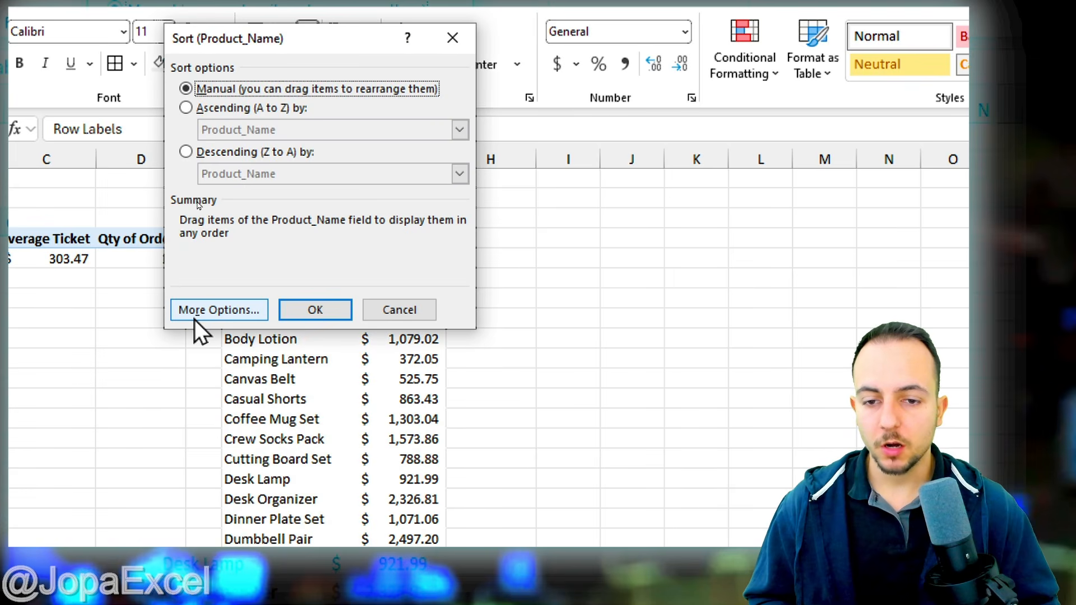
left_click(227, 157)
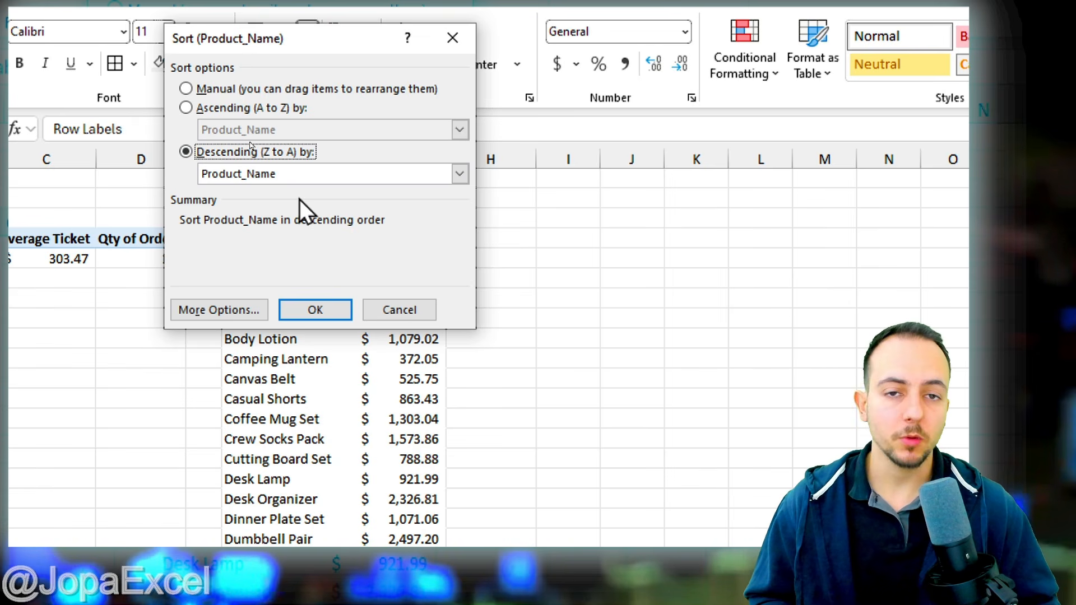
left_click(255, 177)
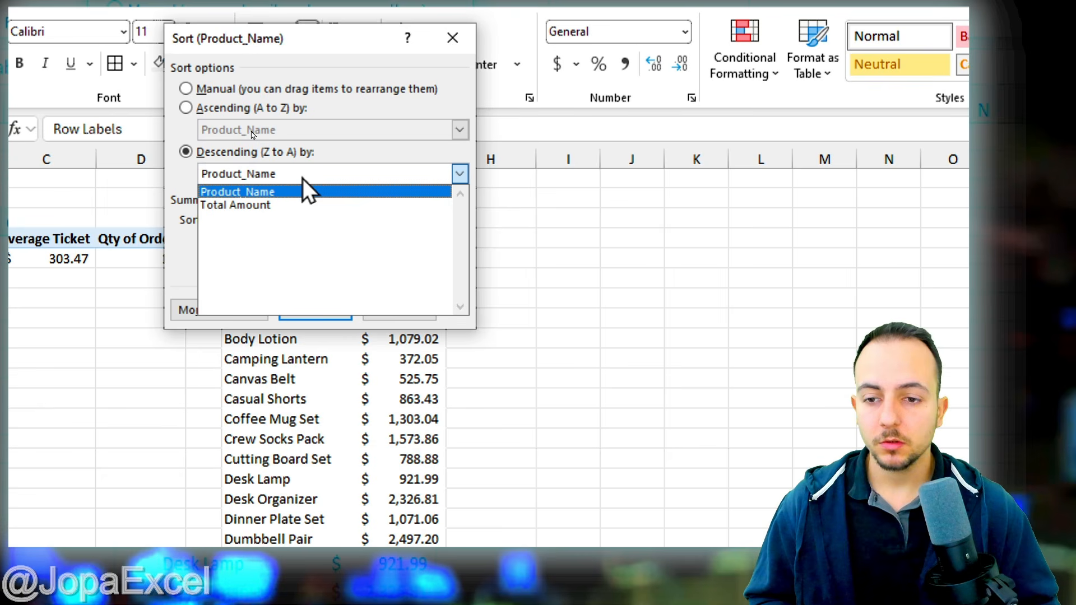
left_click(243, 206)
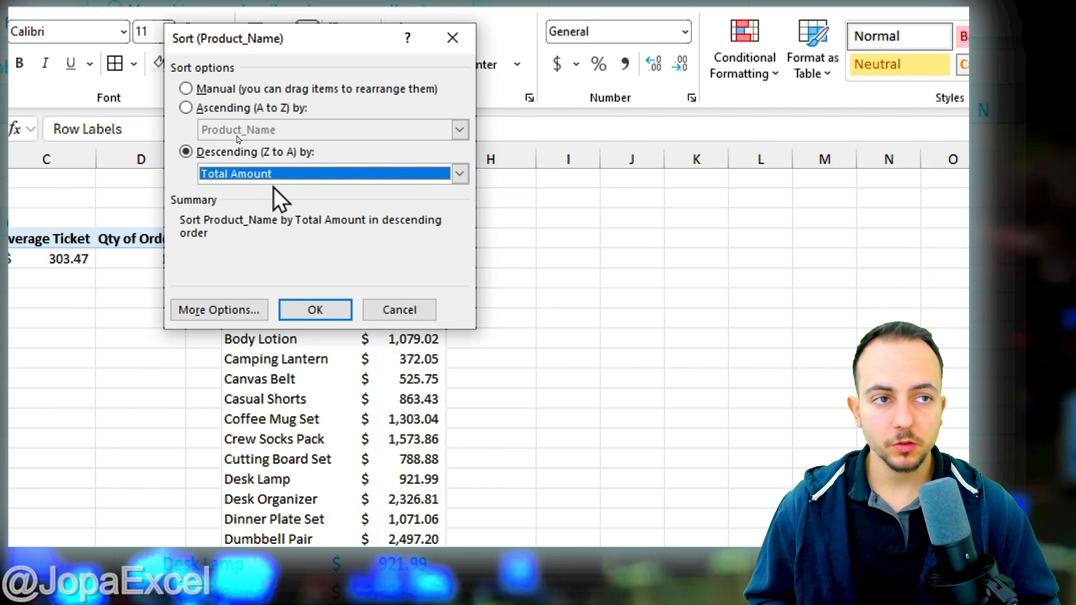
left_click(324, 315)
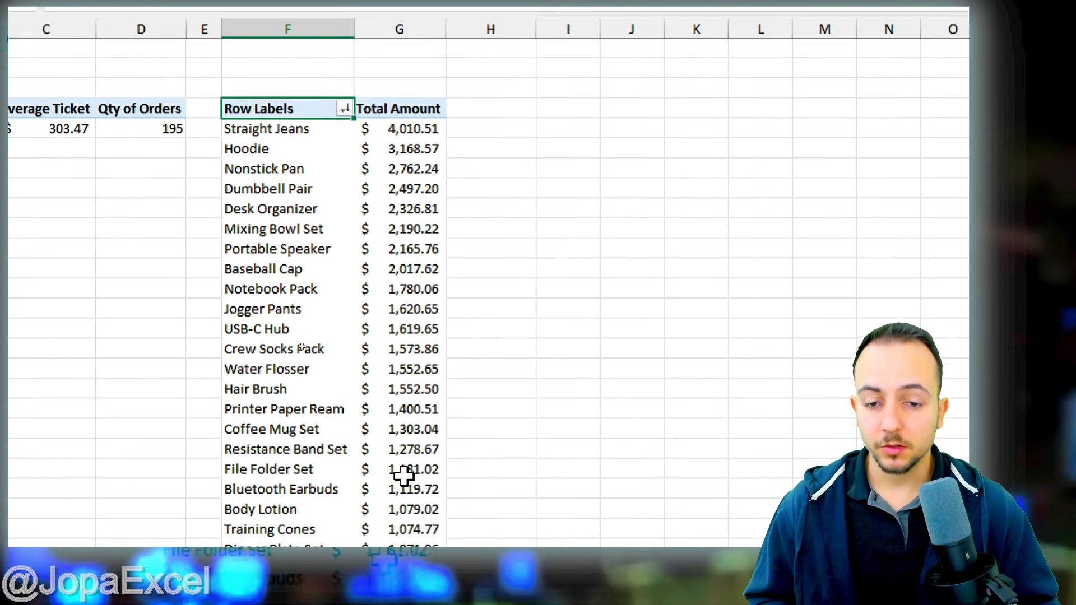
Step: Review the sorted product list from the highest to the lowest Total Amount, returning to its Row Labels header
left_click_drag(404, 129, 328, 128)
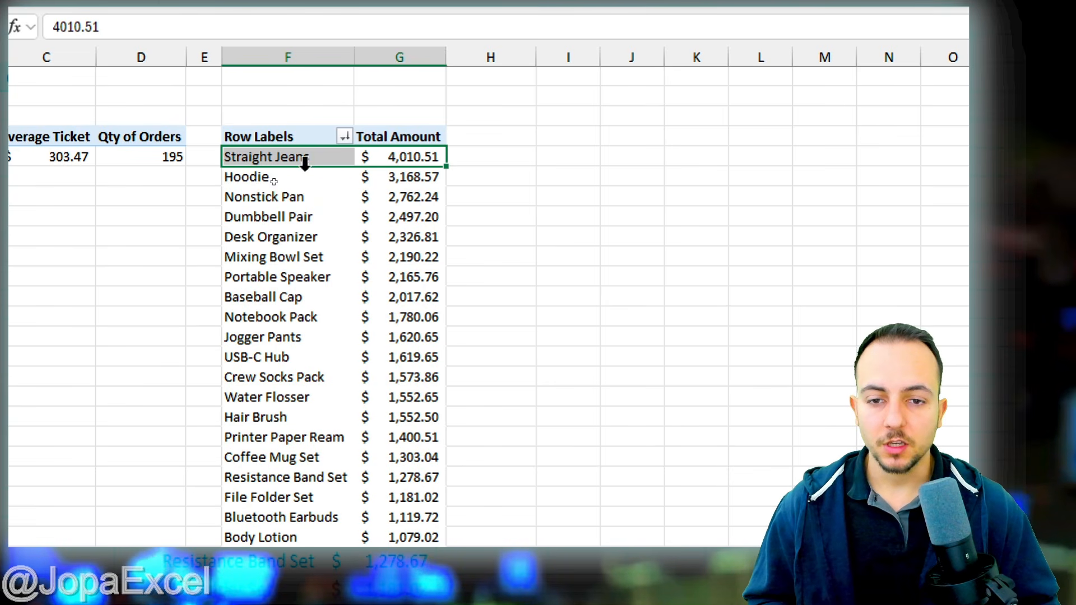
scroll(415, 215, "down", 14)
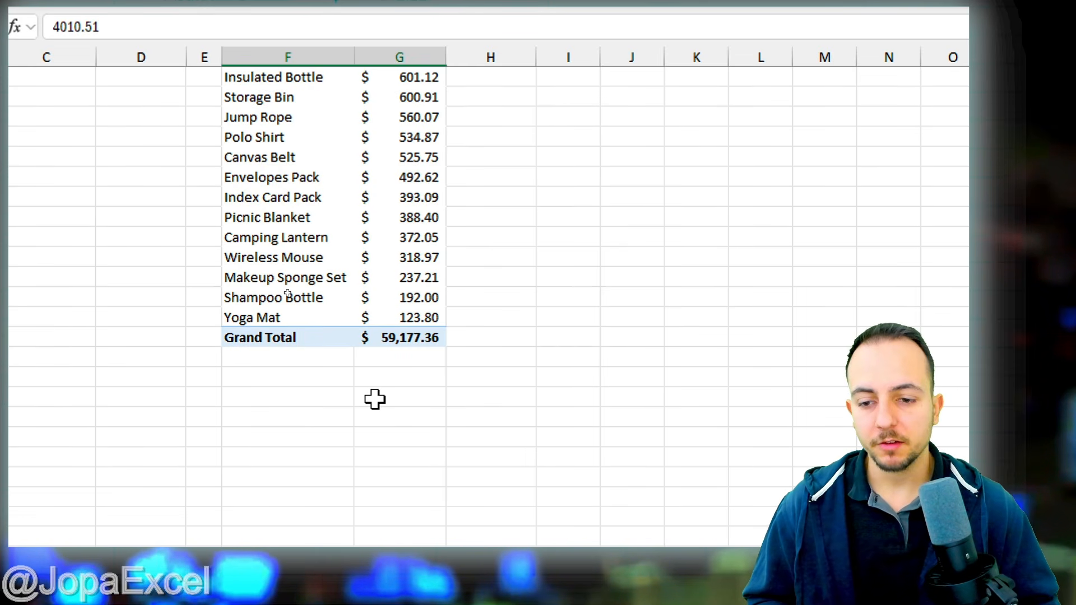
left_click_drag(279, 320, 402, 318)
left_click(400, 380)
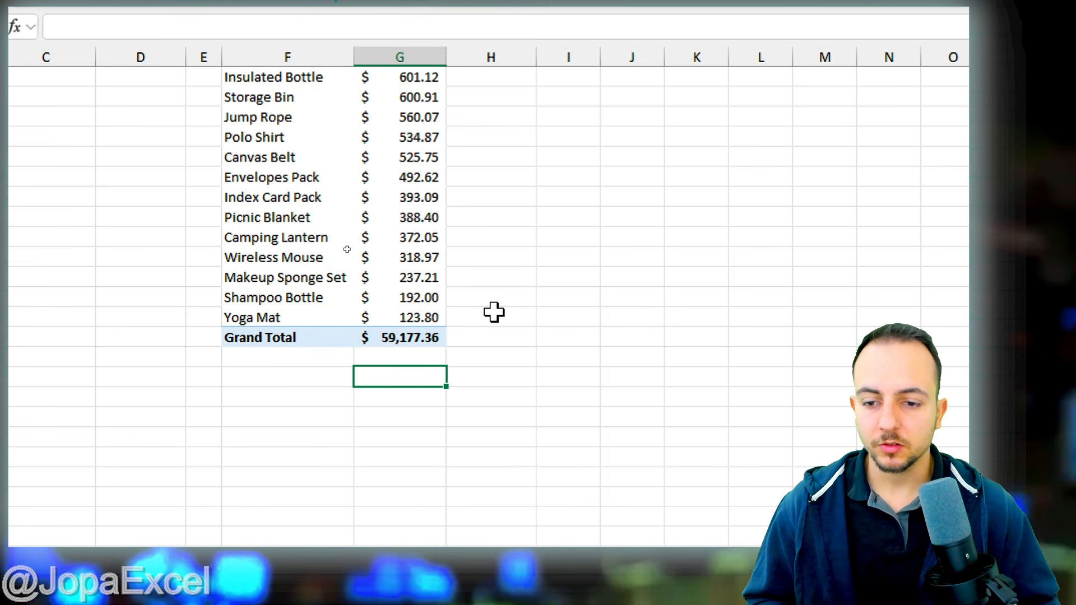
scroll(494, 312, "up", 15)
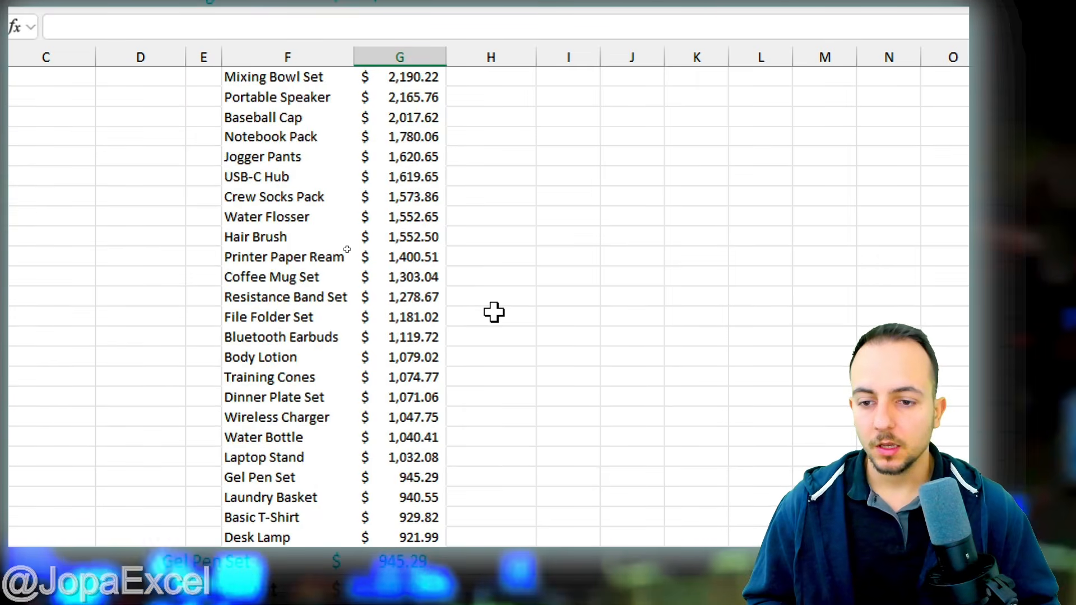
left_click(288, 207)
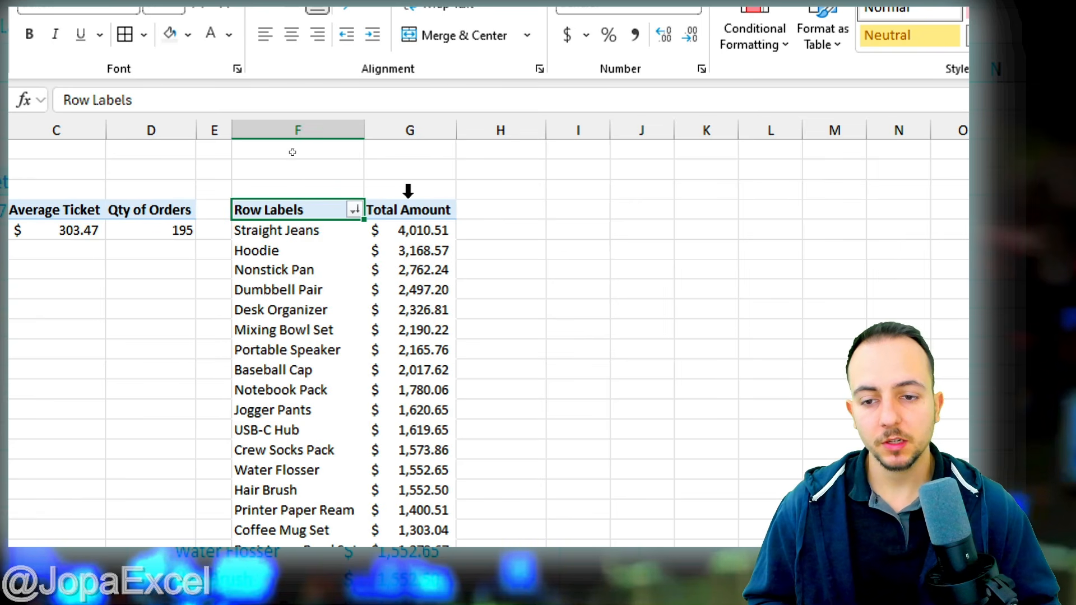
left_click_drag(325, 140, 399, 133)
left_click(329, 206)
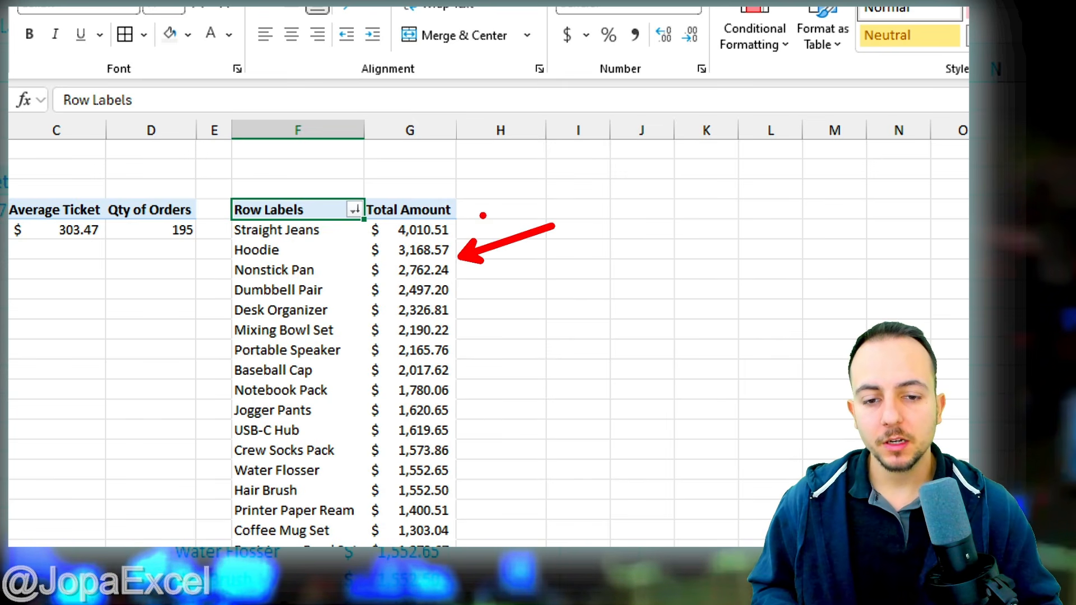
scroll(528, 407, "down", 5)
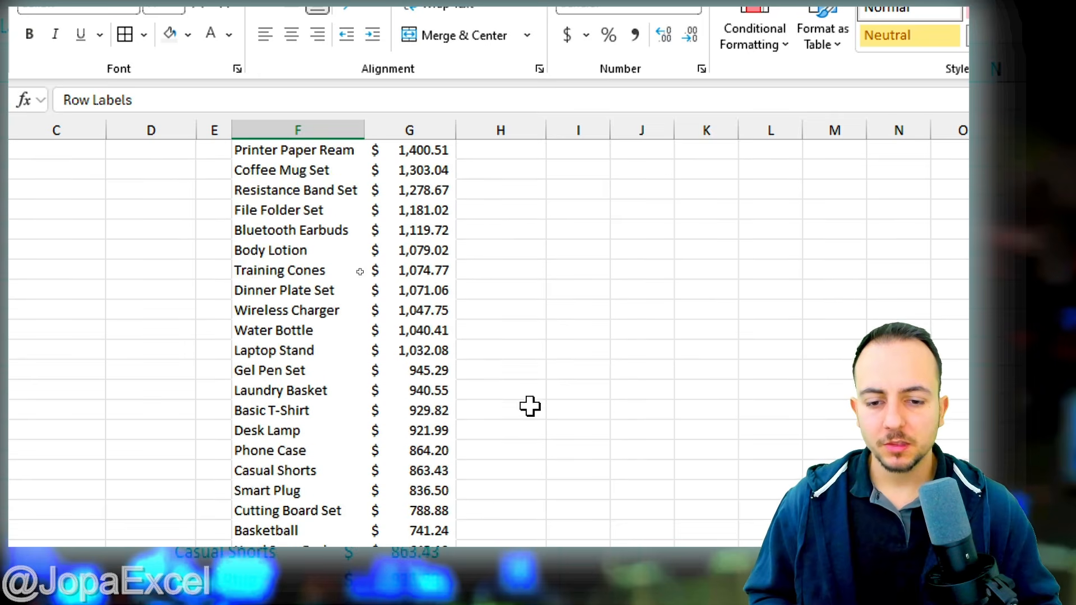
scroll(548, 542, "up", 6)
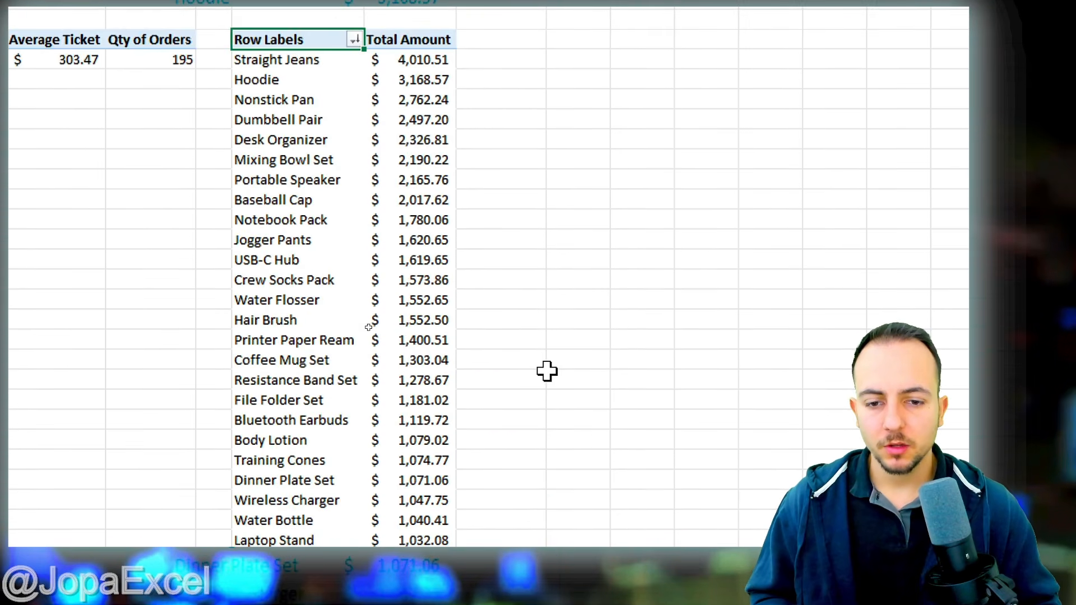
Step: Scan the ranked products and their Total Amount values once more, down to the lowest sellers and back up
scroll(547, 371, "down", 8)
scroll(548, 370, "up", 6)
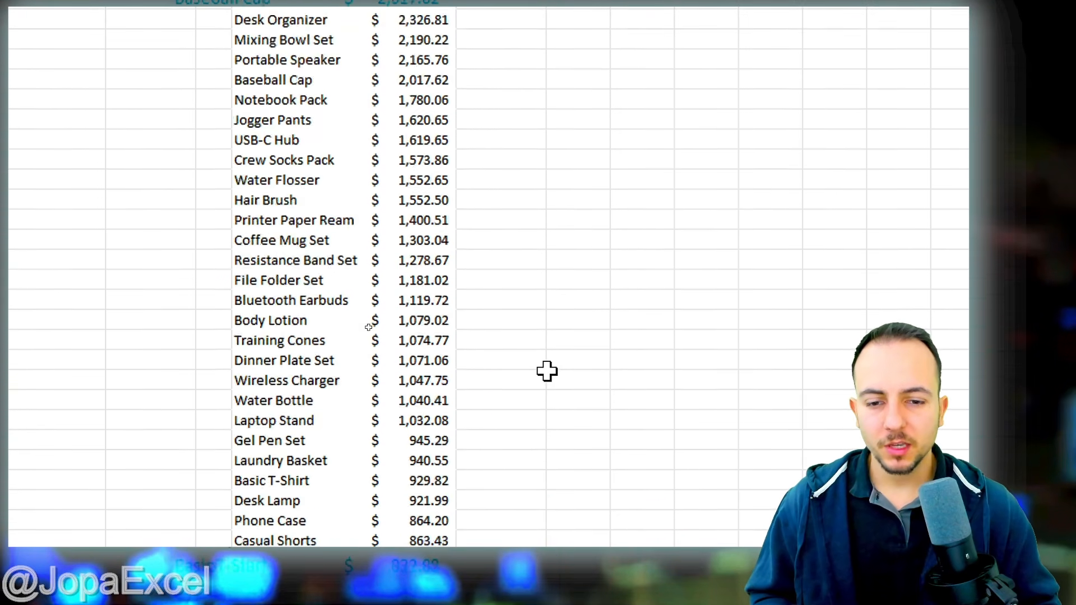
scroll(552, 348, "down", 5)
scroll(558, 323, "up", 2)
scroll(555, 297, "up", 5)
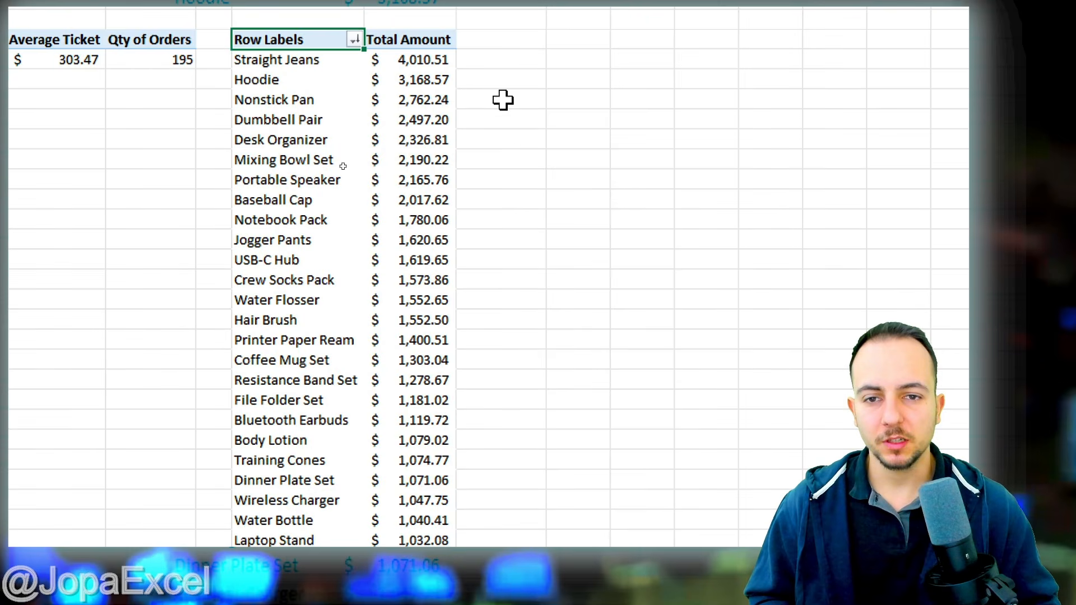
scroll(486, 313, "down", 10)
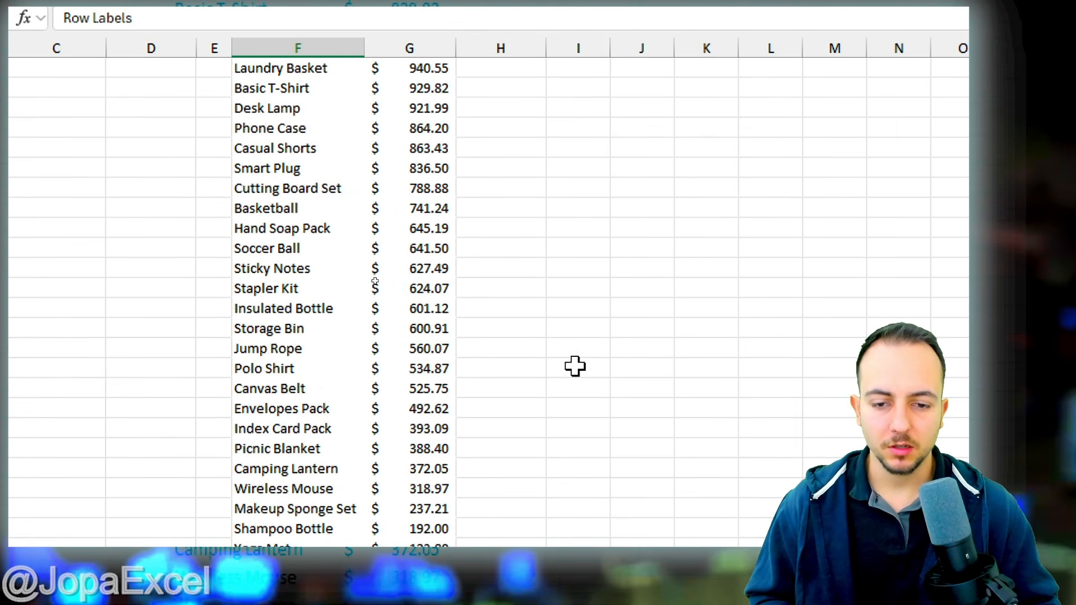
scroll(575, 367, "up", 10)
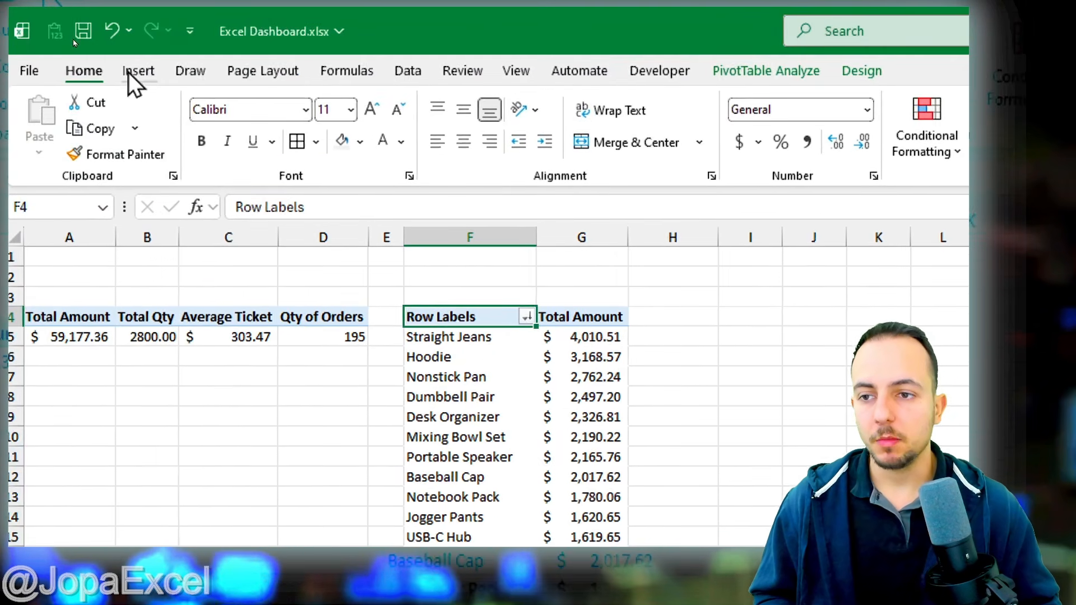
Step: Insert a horizontal bar PivotChart of Total Amount by Product_Name and place it beside the product pivot table, starting at column H
left_click(135, 71)
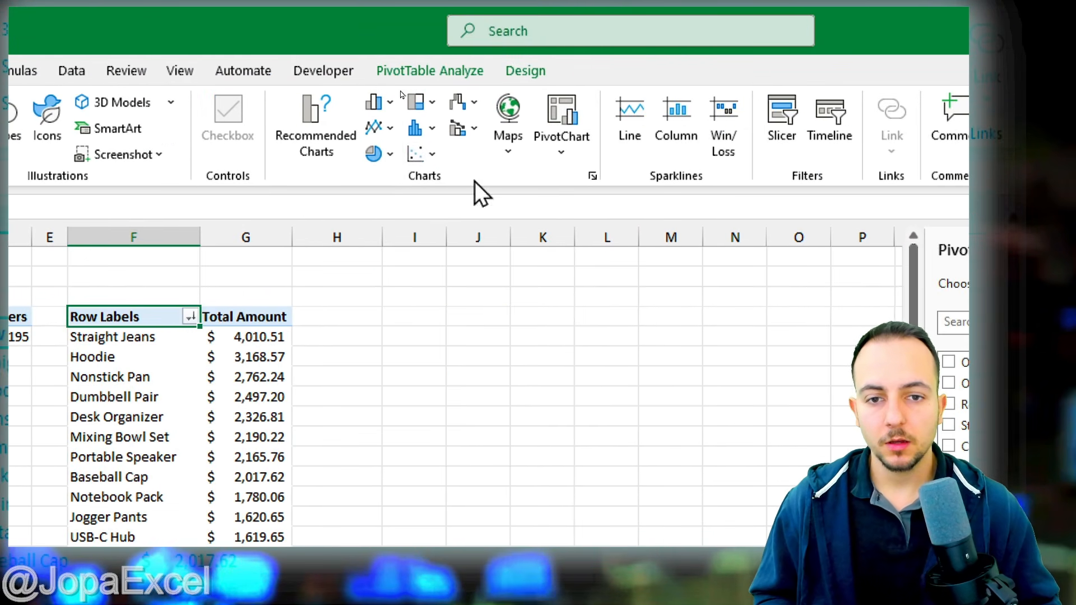
left_click(712, 102)
left_click(728, 360)
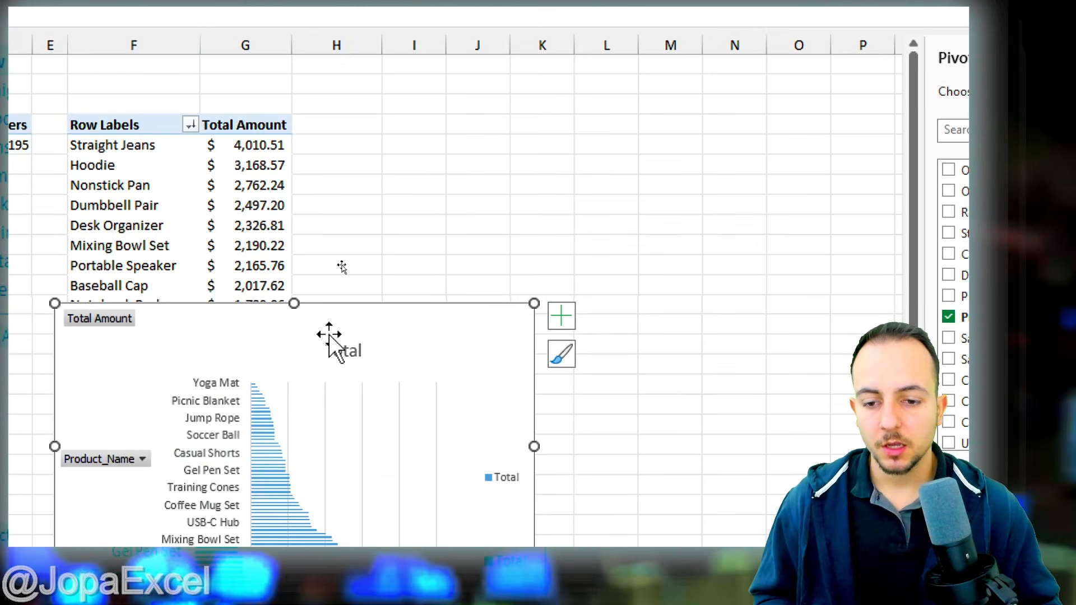
left_click_drag(337, 522, 573, 282)
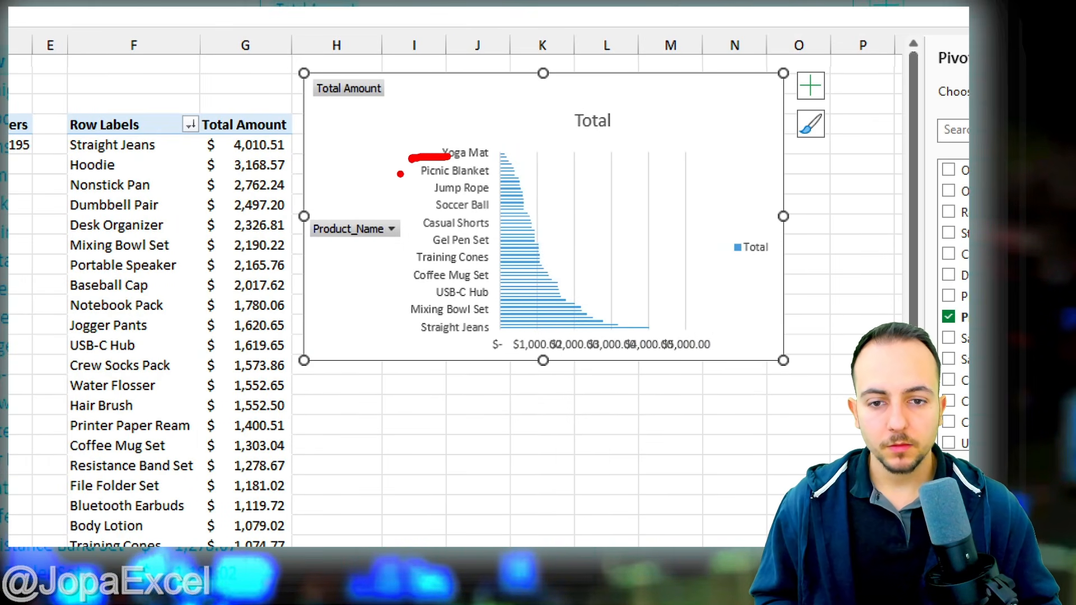
left_click_drag(400, 231, 501, 238)
left_click_drag(422, 268, 476, 265)
left_click_drag(402, 294, 415, 293)
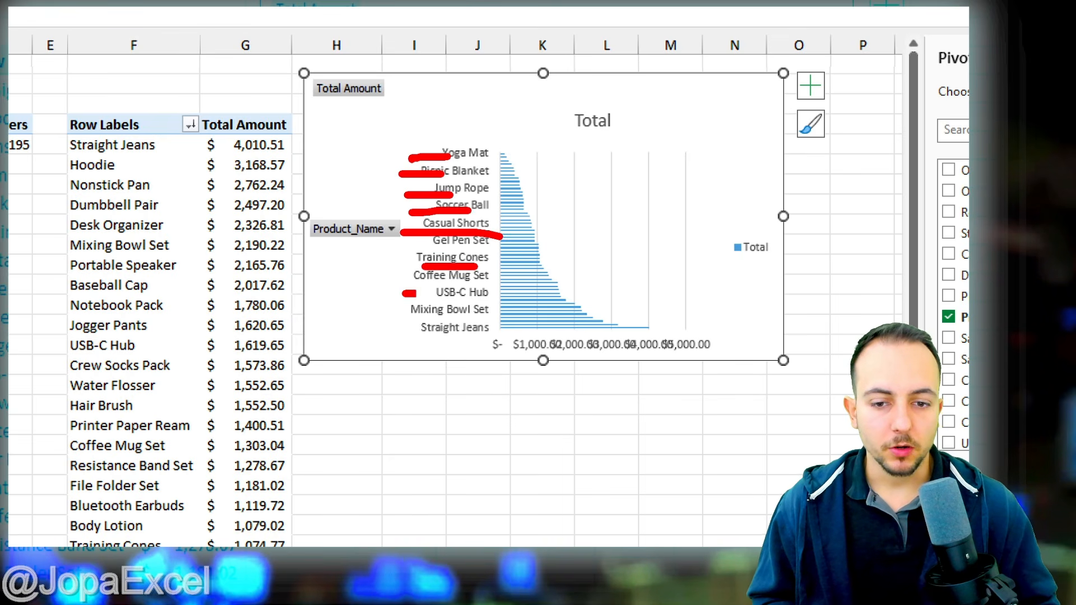
left_click_drag(639, 324, 513, 158)
key("ctrl+z")
key("ctrl+z")
key("ctrl+z")
key("ctrl+z")
key("ctrl+z")
key("ctrl+z")
key("ctrl+z")
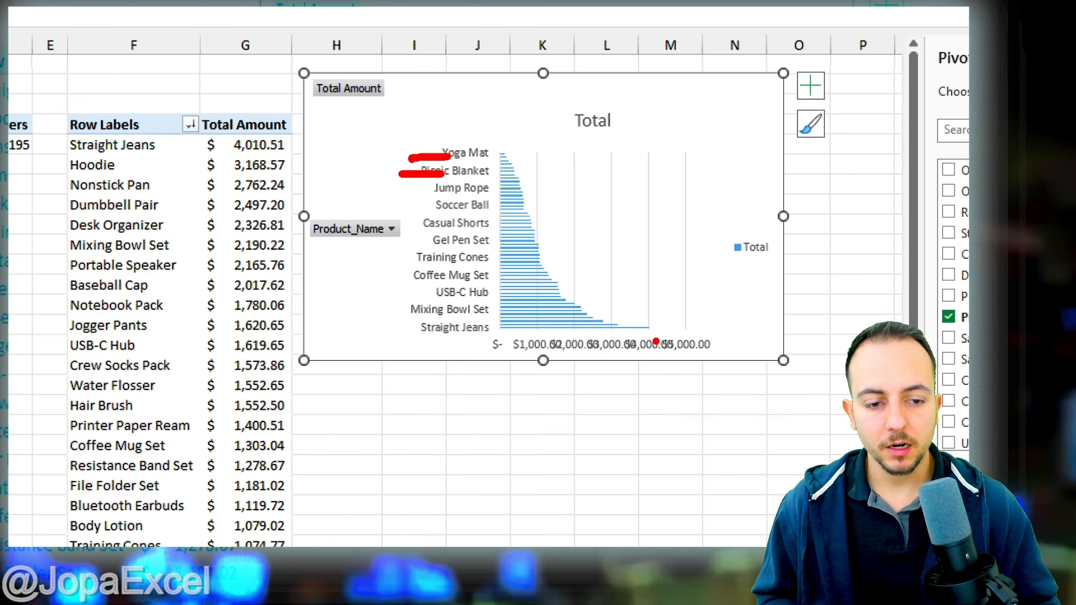
left_click_drag(643, 335, 665, 355)
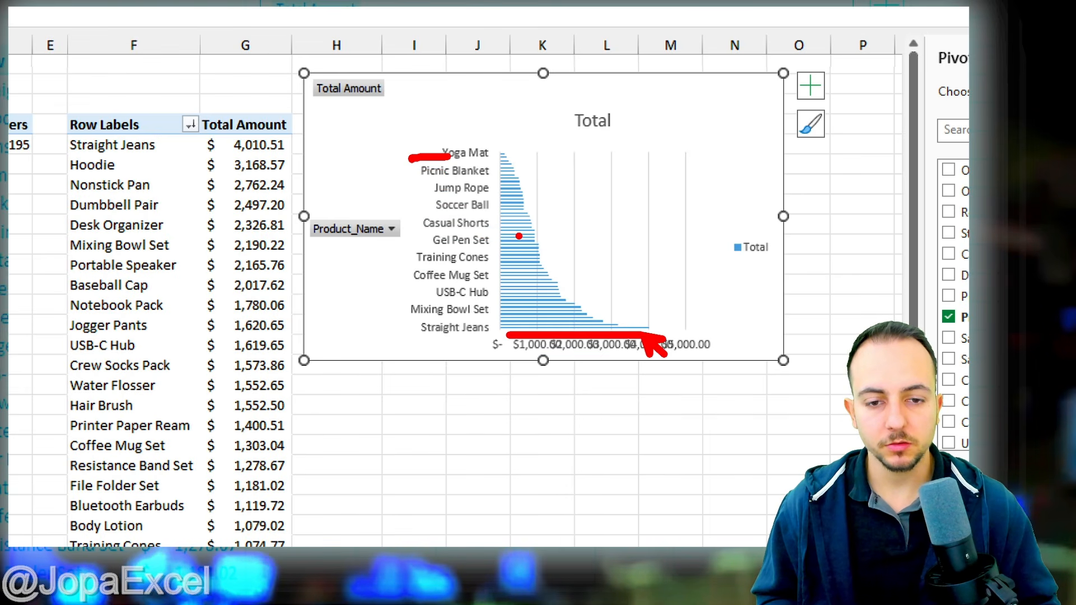
key("Escape")
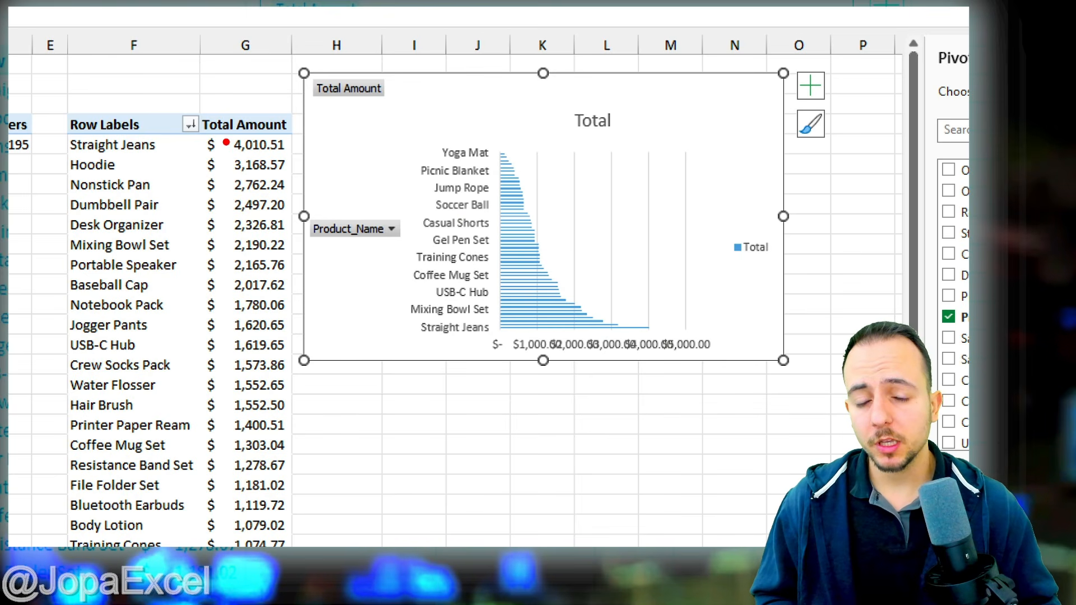
left_click_drag(188, 127, 302, 159)
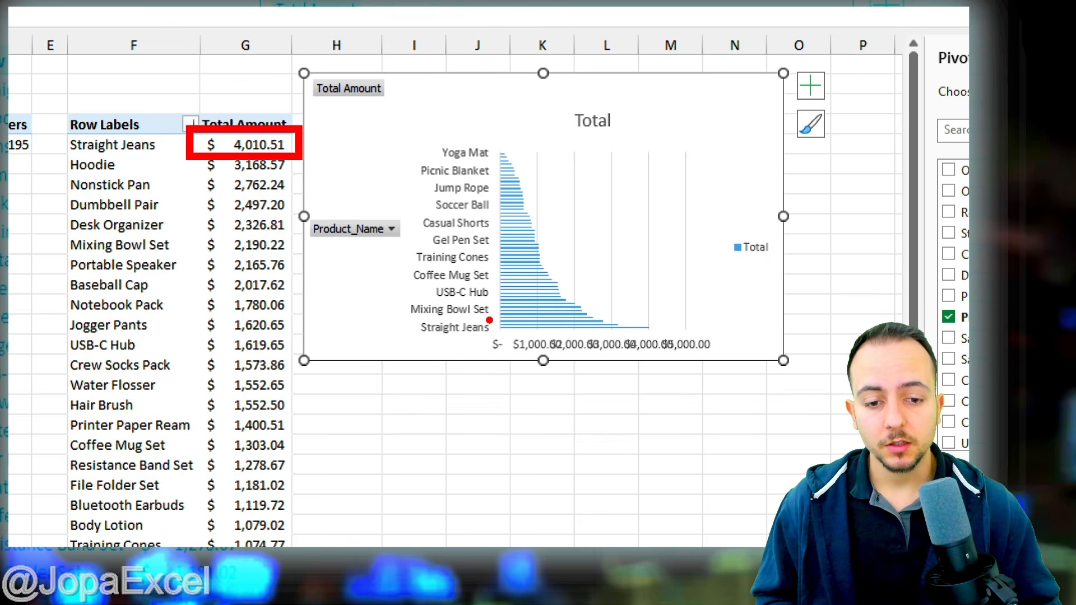
mouse_move(490, 320)
left_mouse_down()
mouse_move(692, 343)
mouse_move(729, 384)
left_mouse_up()
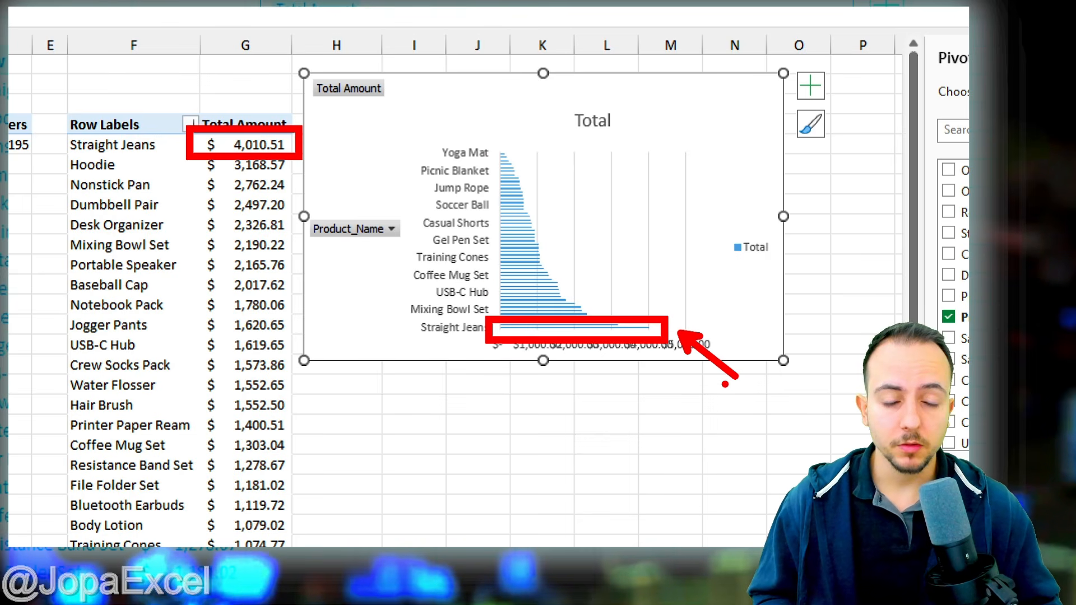
key("Escape")
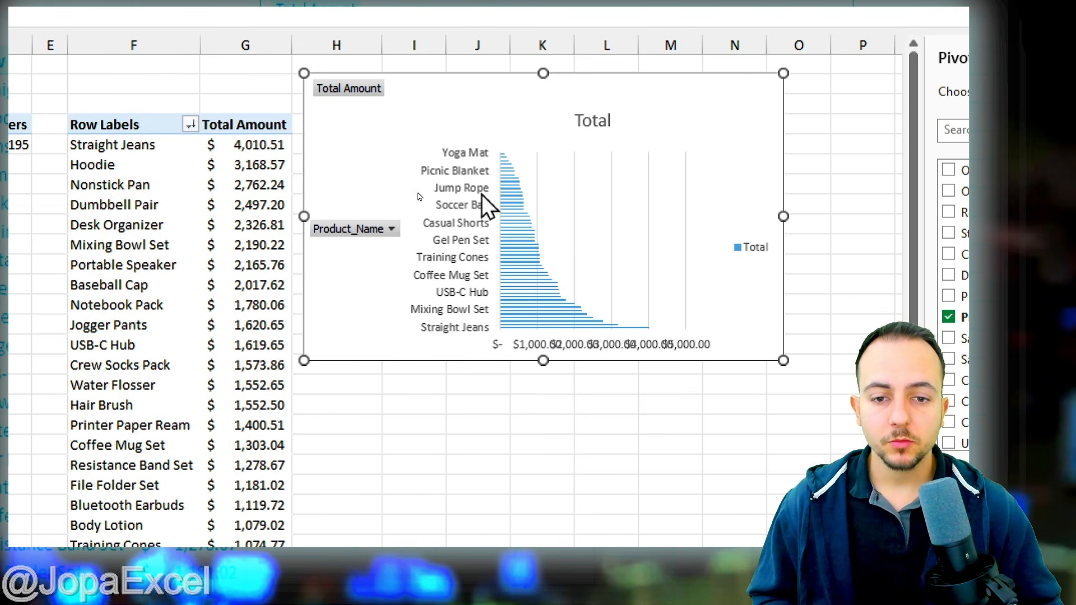
key("ctrl+2")
mouse_move(449, 160)
left_mouse_down()
mouse_move(450, 328)
mouse_move(433, 176)
left_mouse_up()
key("Escape")
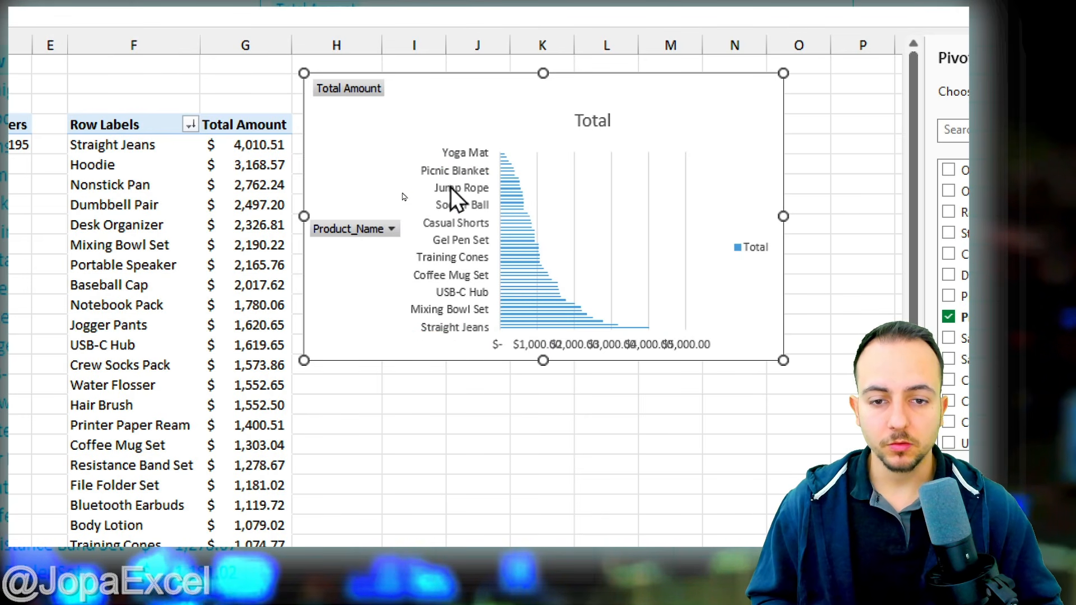
Step: Format the chart's product axis to show its categories in reverse order
right_click(451, 187)
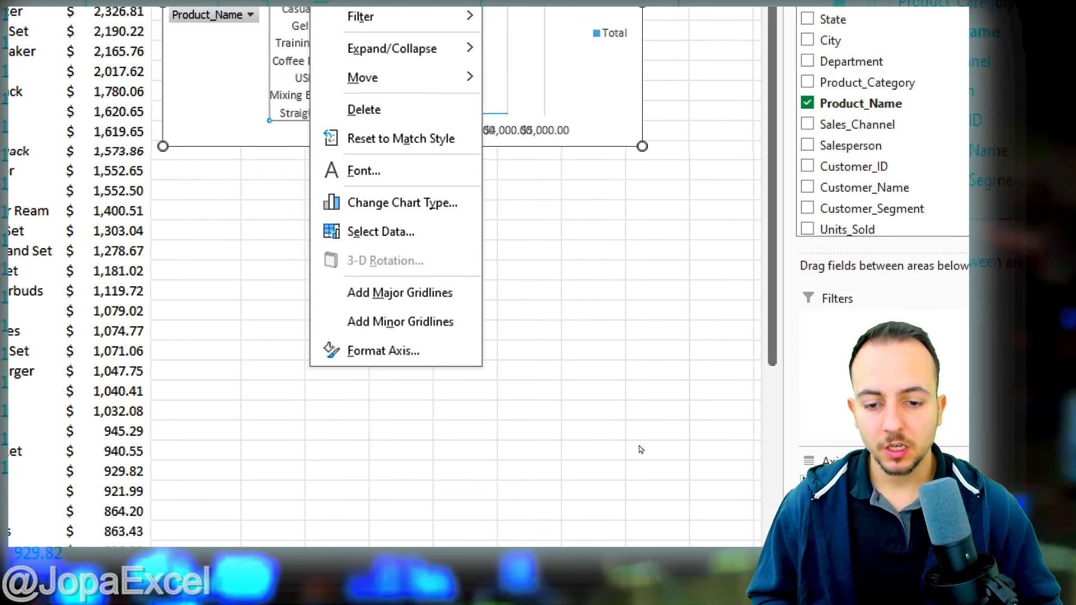
left_click(403, 352)
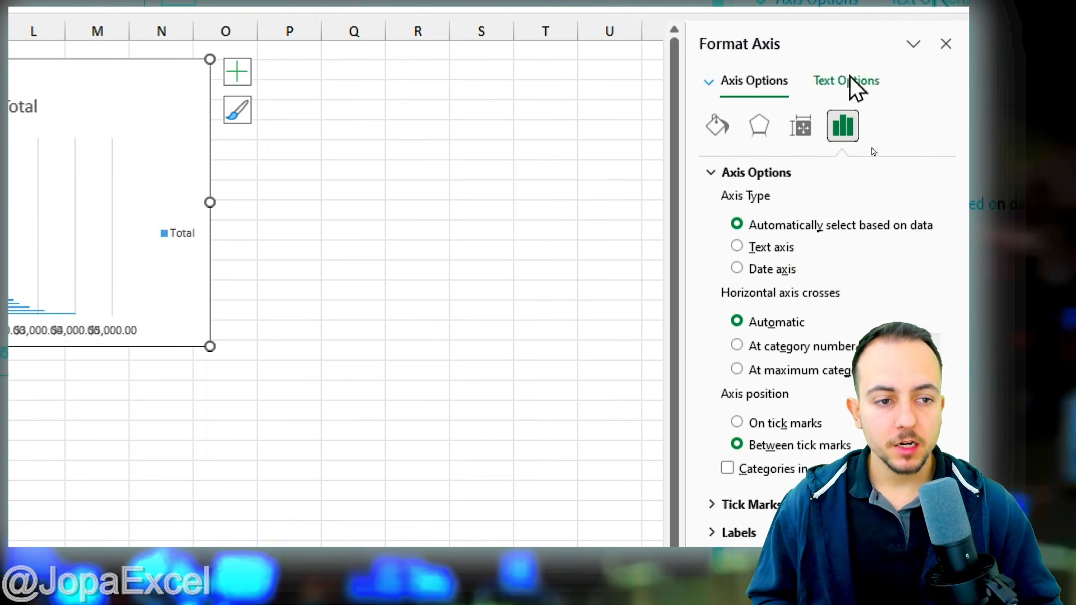
left_click_drag(688, 139, 348, 149)
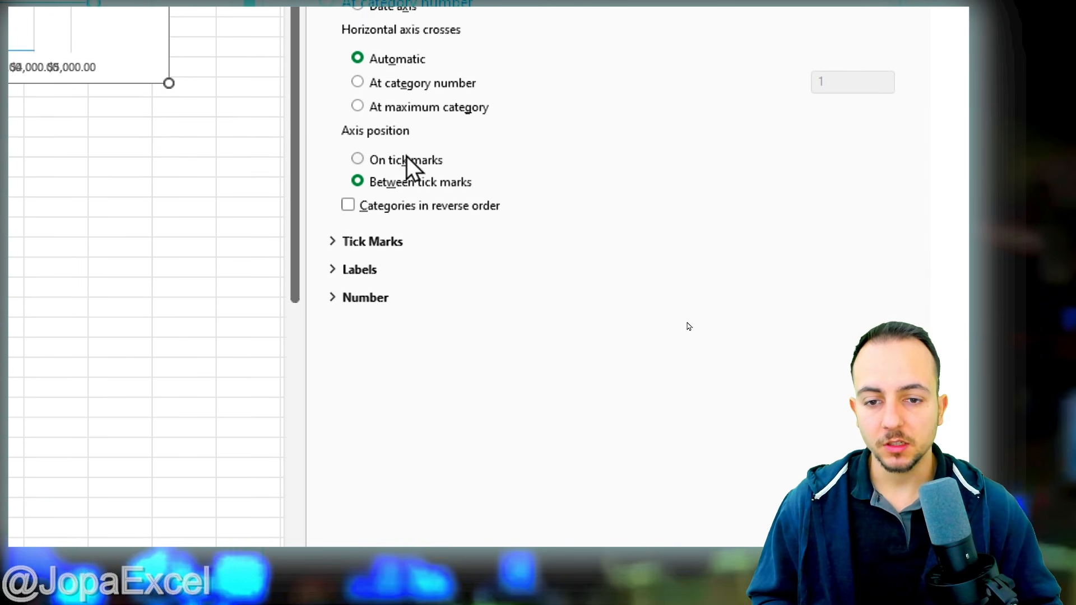
left_click(371, 211)
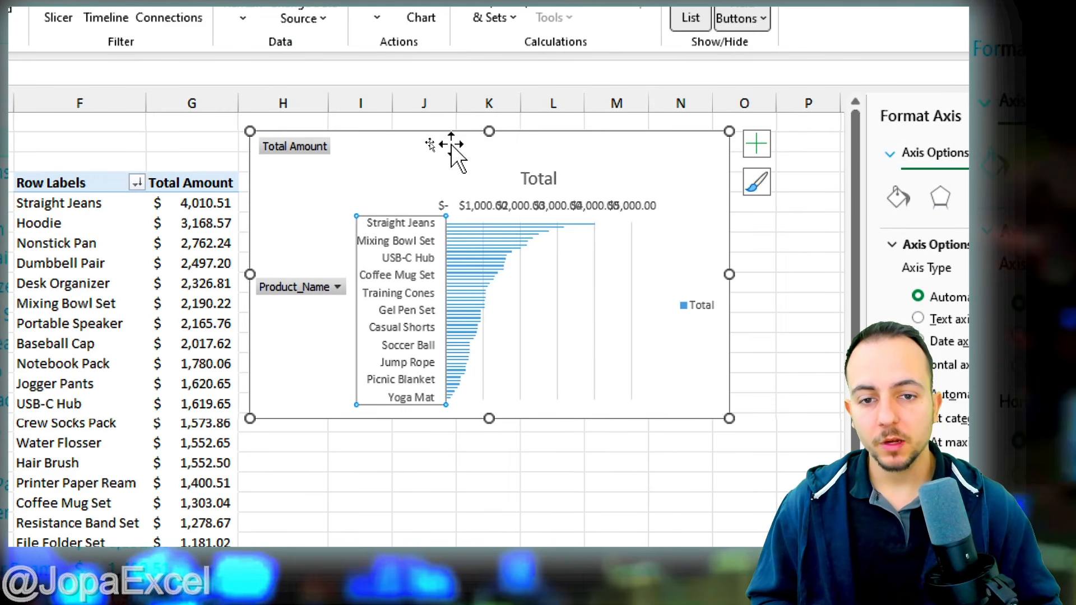
Step: Cut the product bar chart from the pivot tables sheet and paste it at cell L2 of the DASHBOARD sheet
right_click(560, 86)
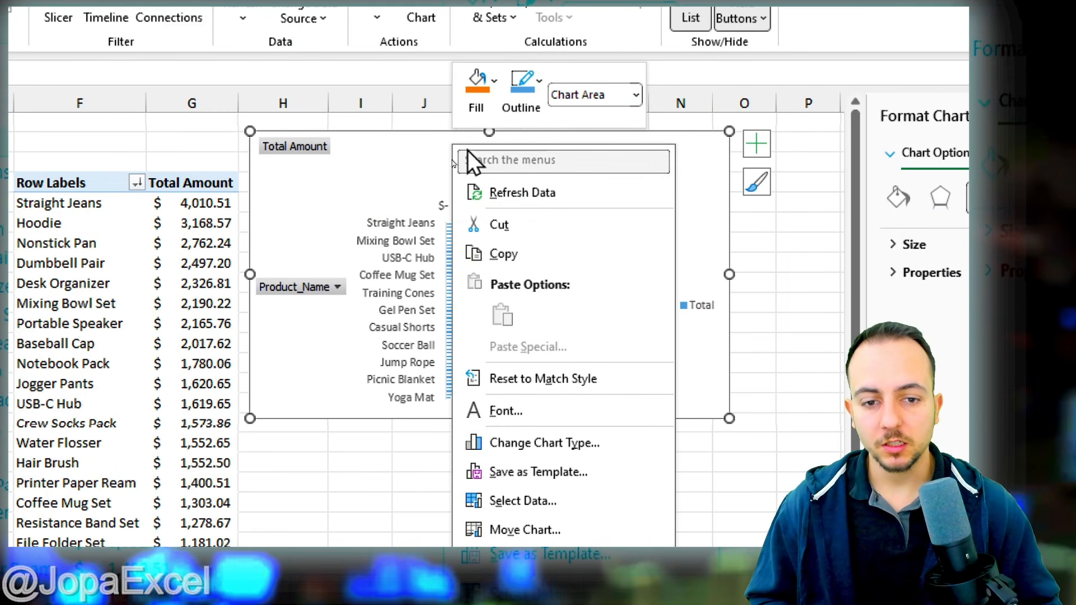
left_click(518, 227)
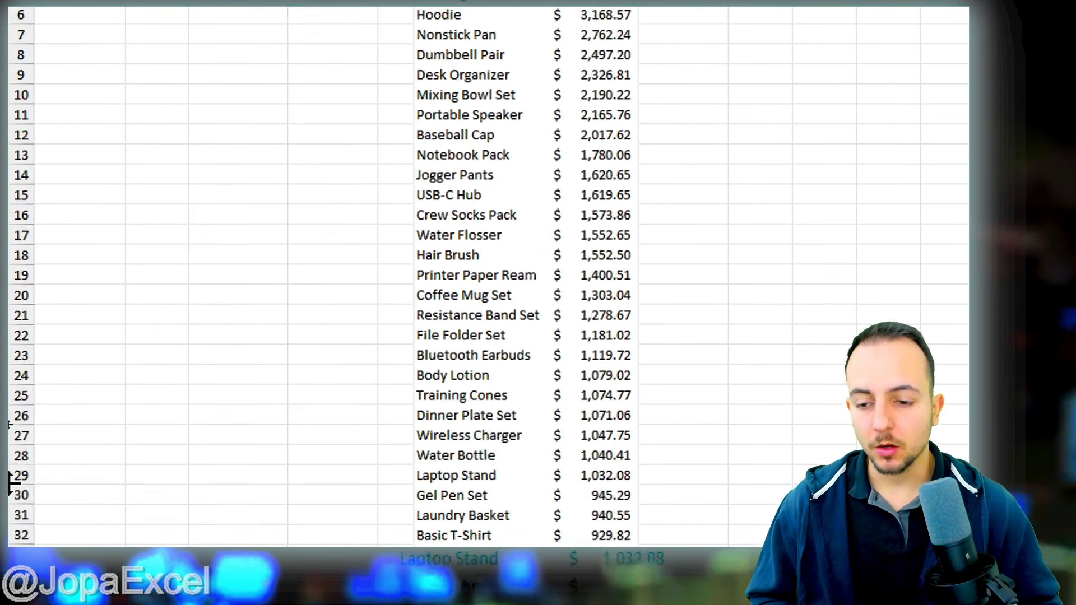
left_click(283, 507)
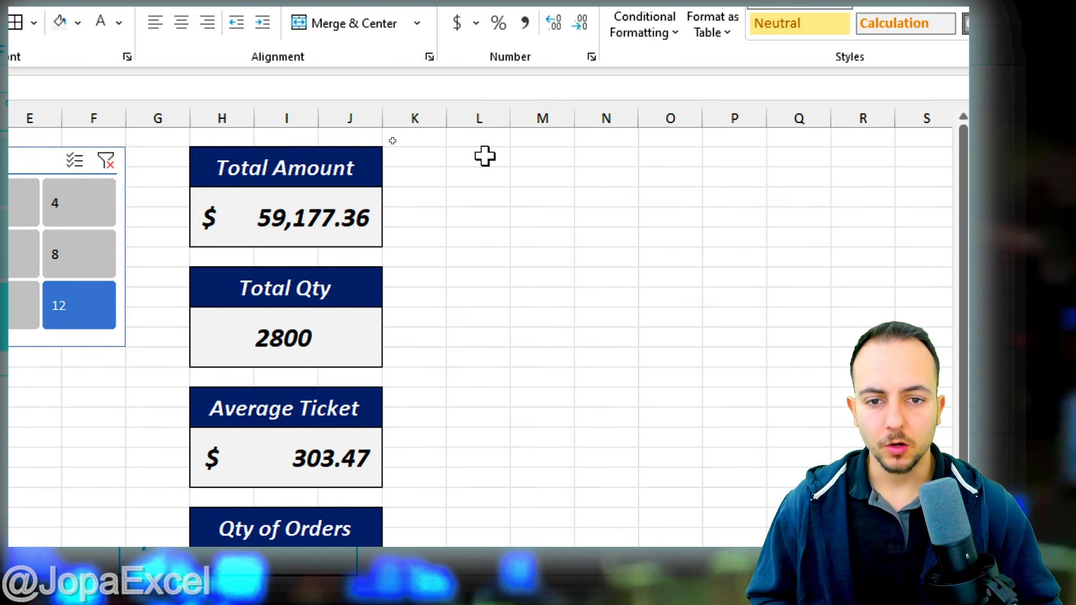
left_click(484, 156)
right_click(485, 158)
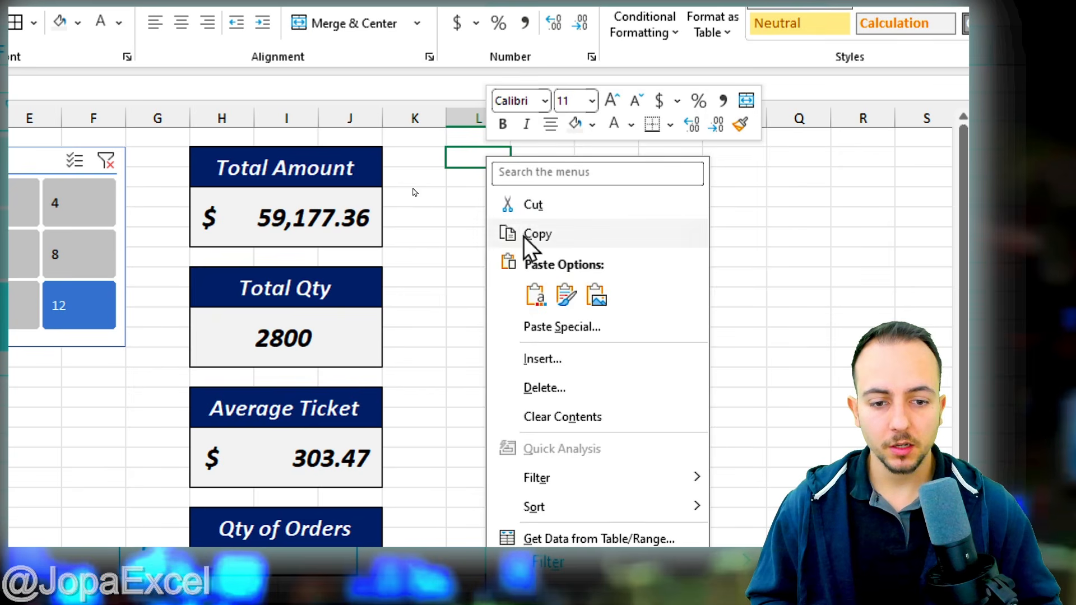
left_click(535, 295)
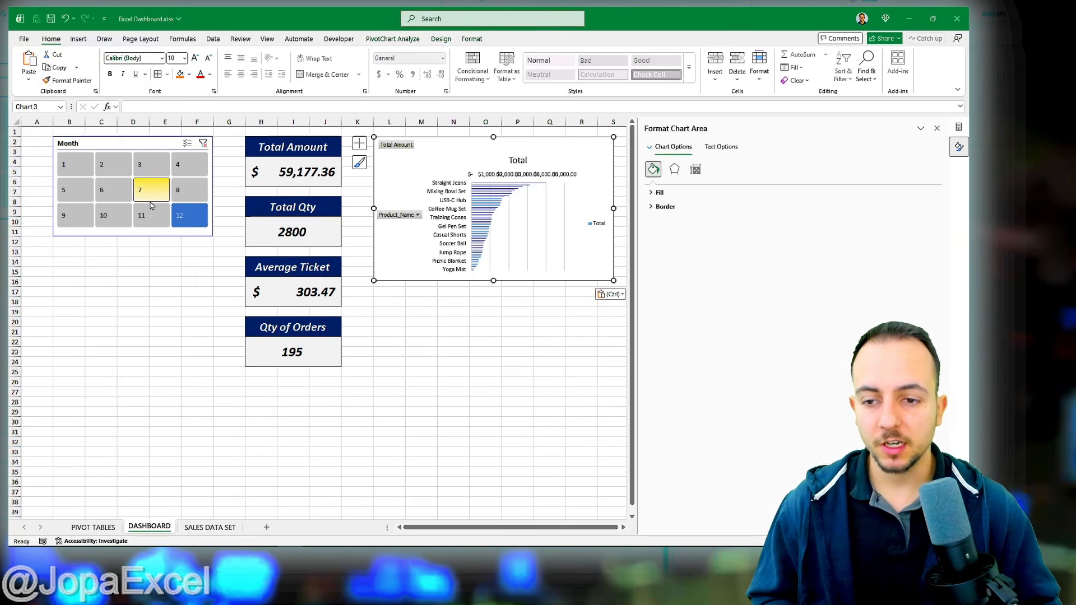
Step: Test the pasted chart with the Month slicer by switching among months 6, 7, 8, 10, 11 and 12, finishing on month 8
left_click(145, 220)
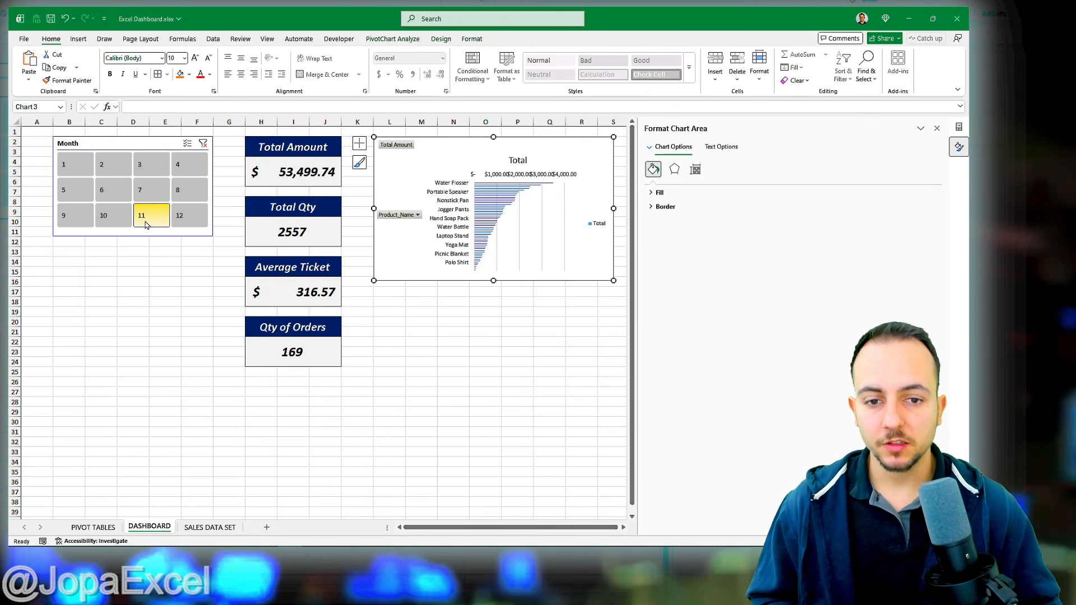
left_click(112, 216)
left_click(110, 195)
left_click(153, 191)
left_click(189, 191)
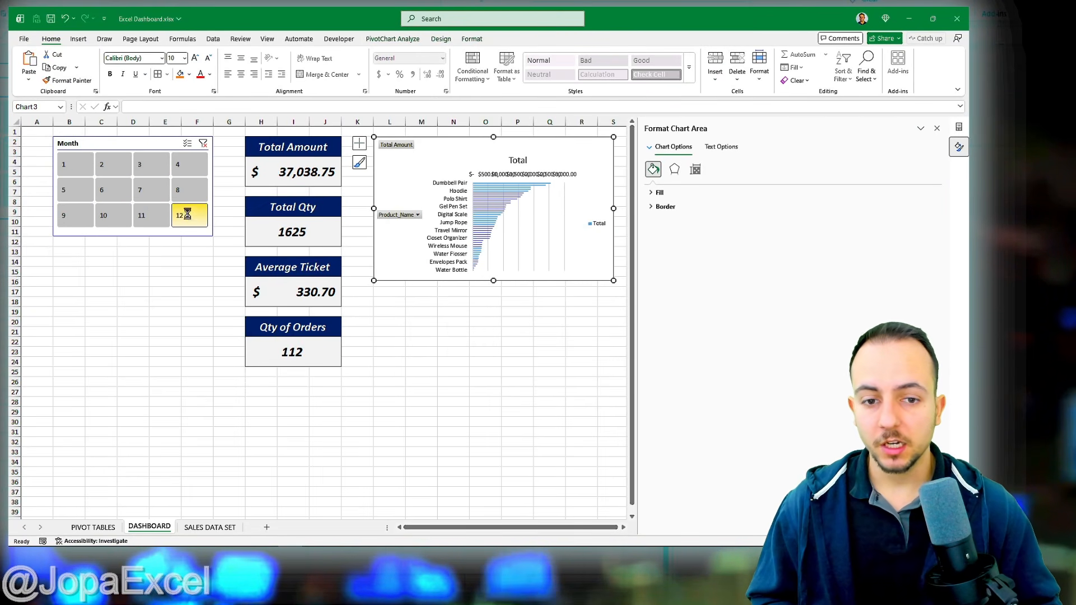
left_click(150, 217)
left_click(188, 217)
left_click(150, 216)
left_click(189, 191)
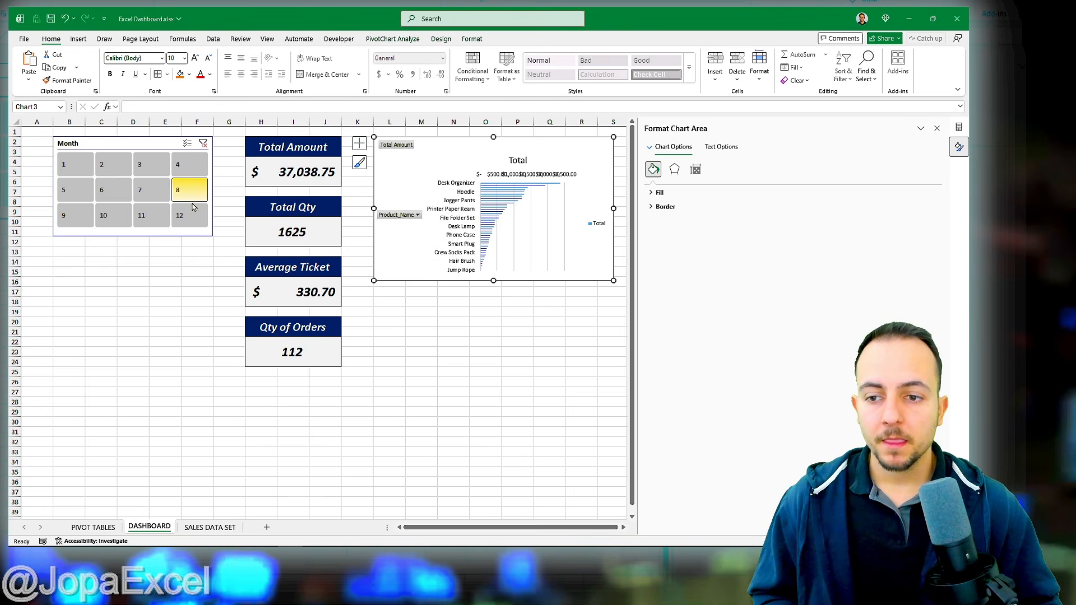
left_click(150, 217)
left_click(191, 198)
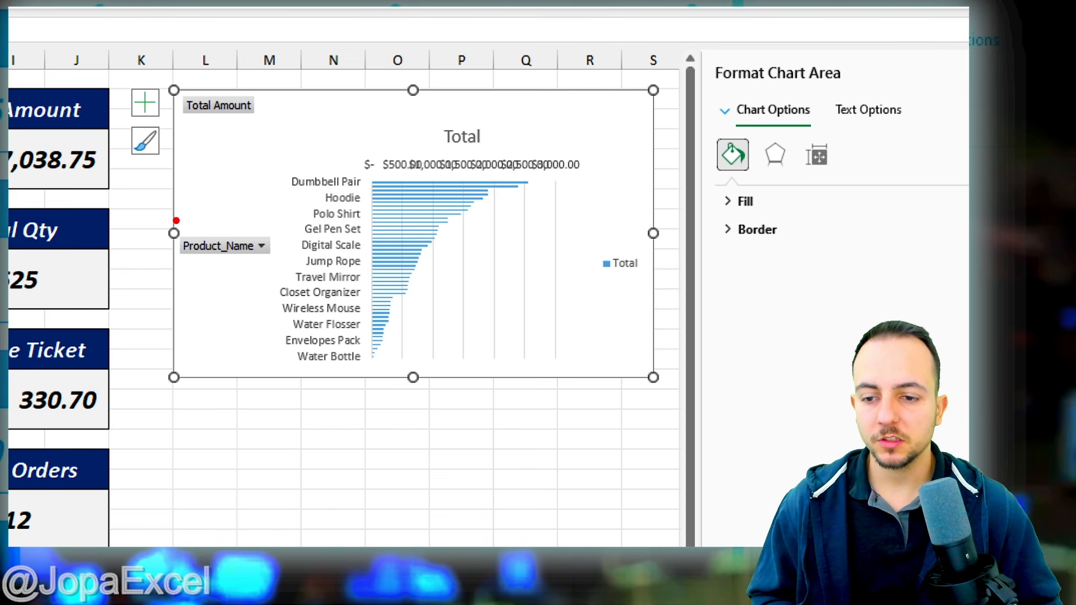
Step: Examine the sort and filter options of the chart's Product_Name field button, leaving them as they are
mouse_move(176, 220)
left_mouse_down()
mouse_move(281, 267)
mouse_move(332, 316)
left_mouse_up()
key("Escape")
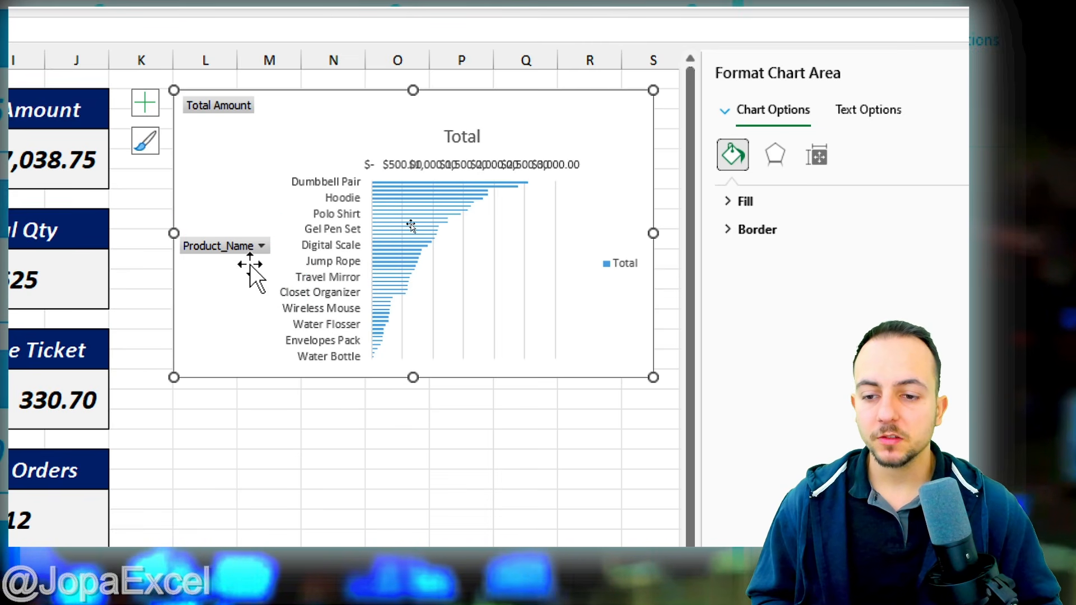
left_click(261, 246)
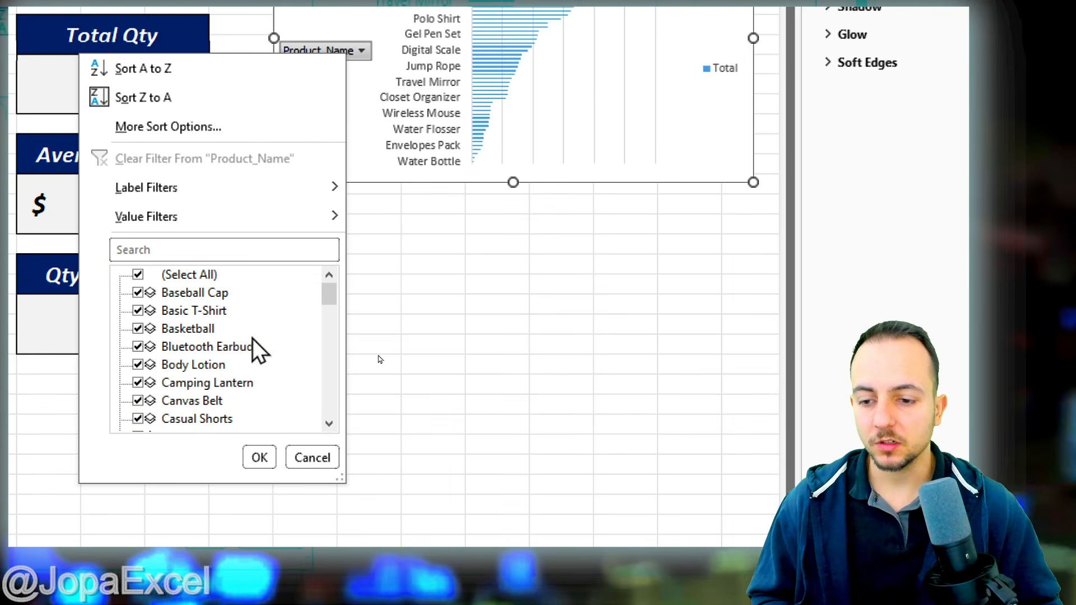
mouse_move(328, 301)
left_mouse_down()
mouse_move(336, 404)
mouse_move(342, 293)
left_mouse_up()
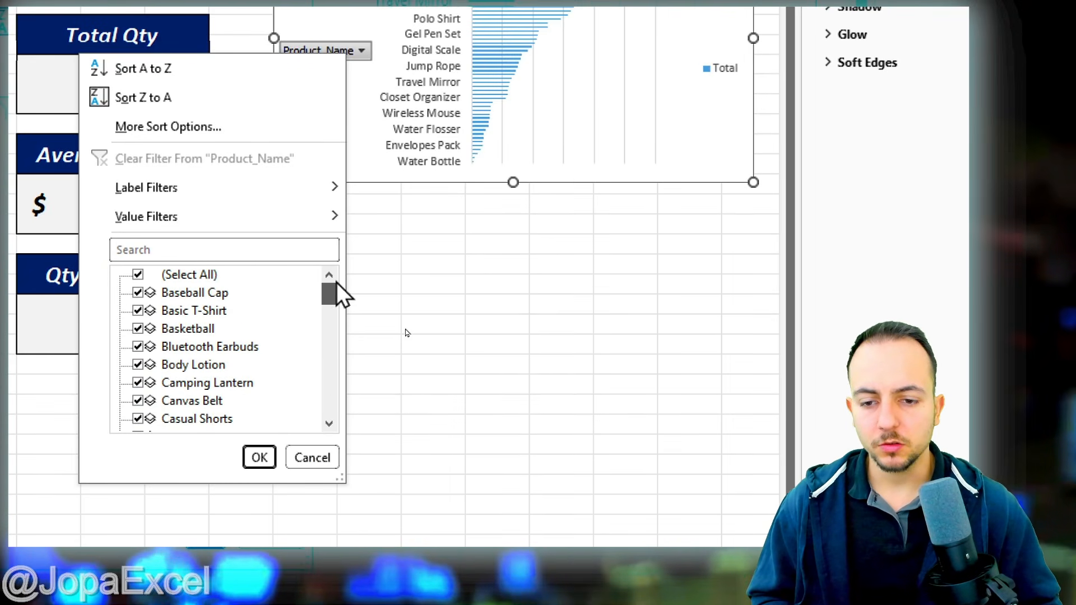
left_click(491, 127)
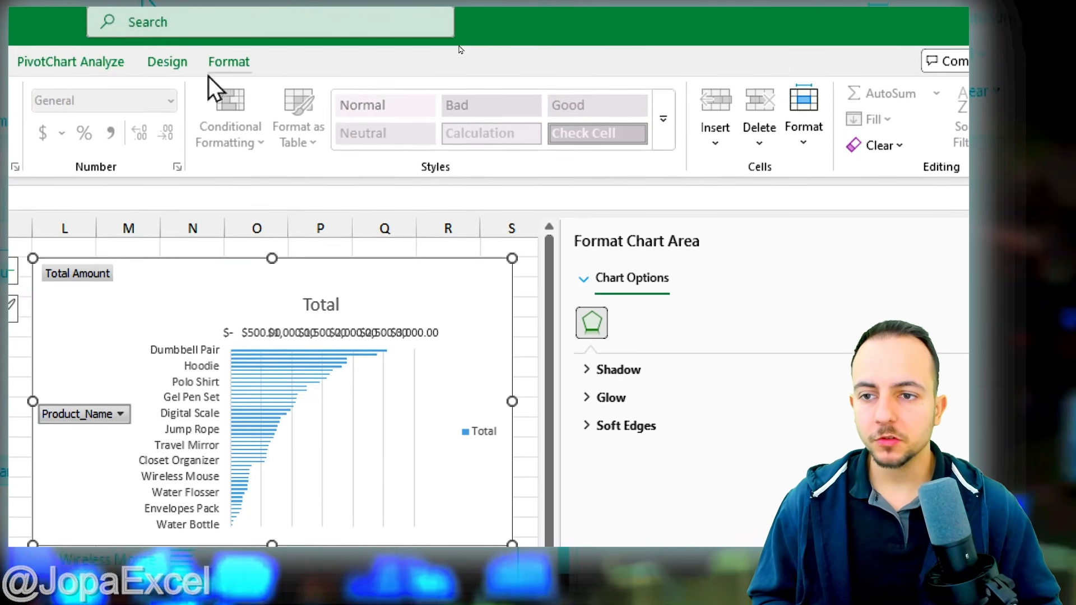
Step: Hide all field buttons on the dashboard's product bar chart
left_click(130, 79)
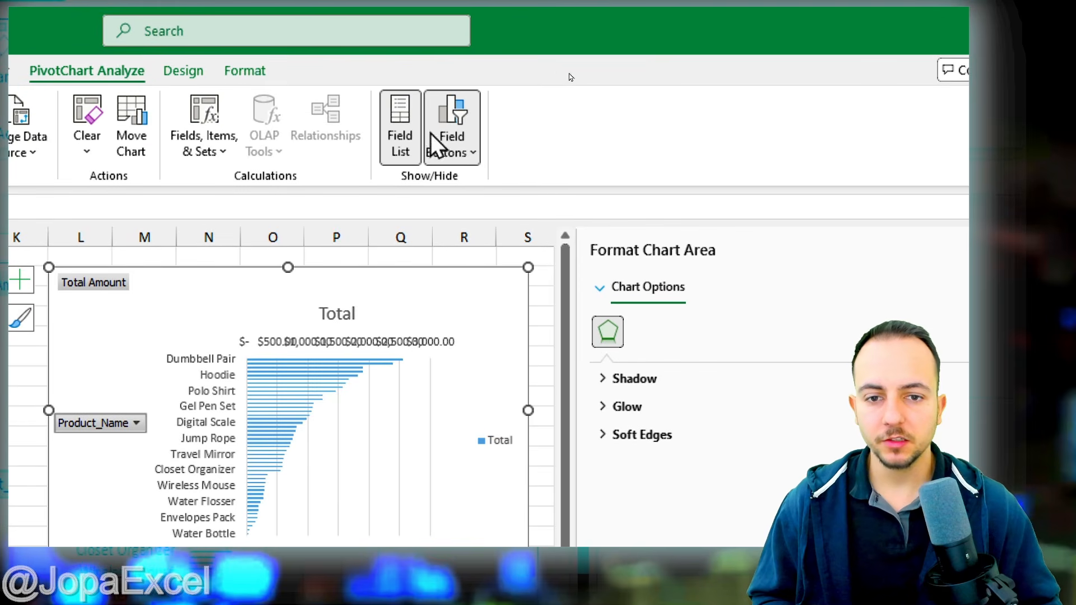
left_click(453, 152)
left_click(485, 334)
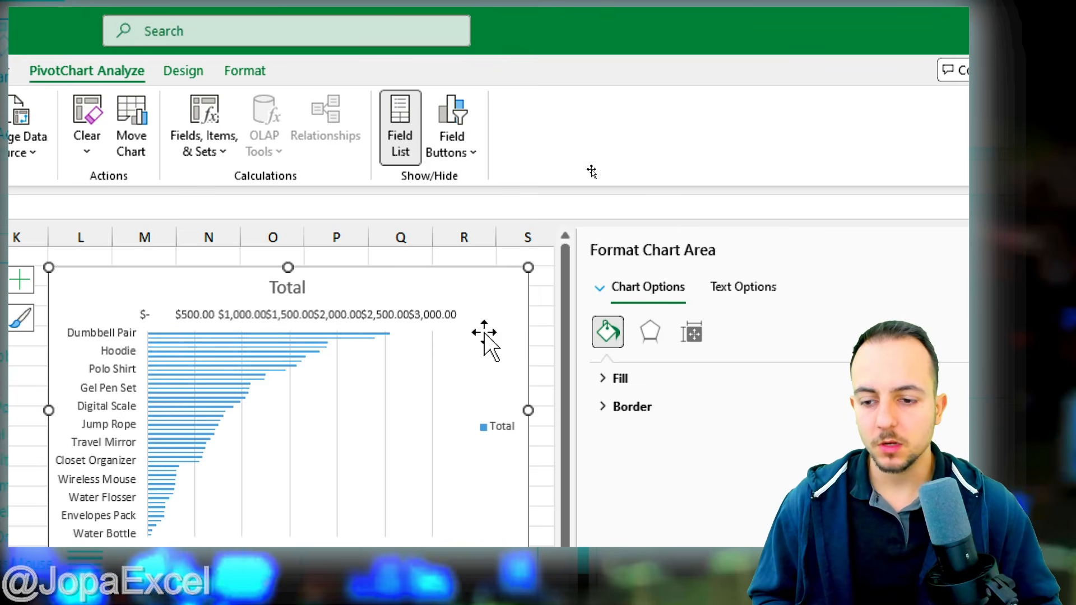
Step: Remove the legend, the major gridlines and the dollar value axis from the product bar chart
left_click(499, 268)
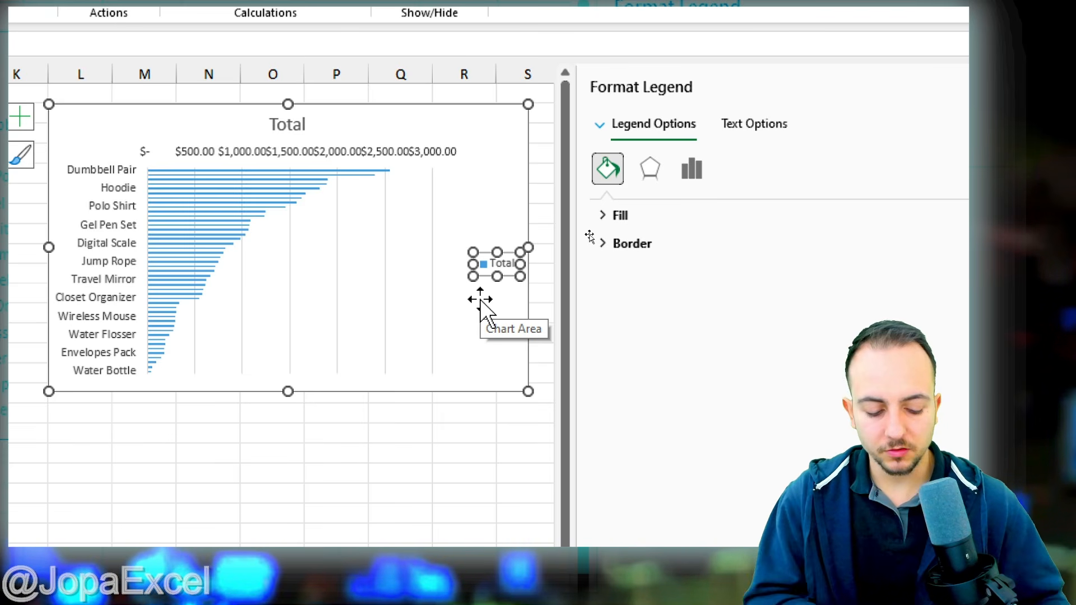
key("Delete")
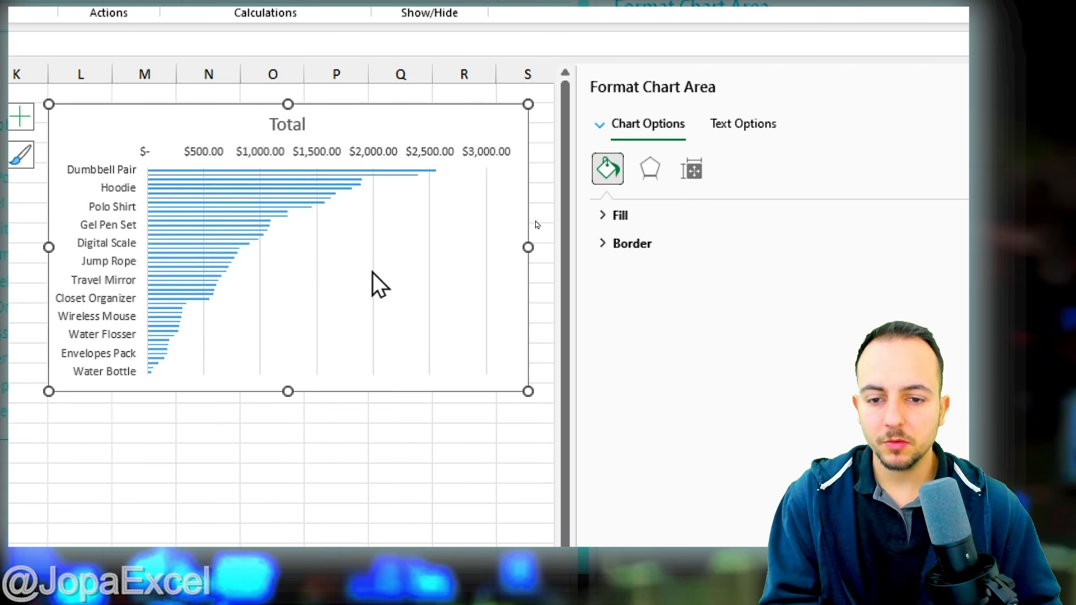
left_click(373, 306)
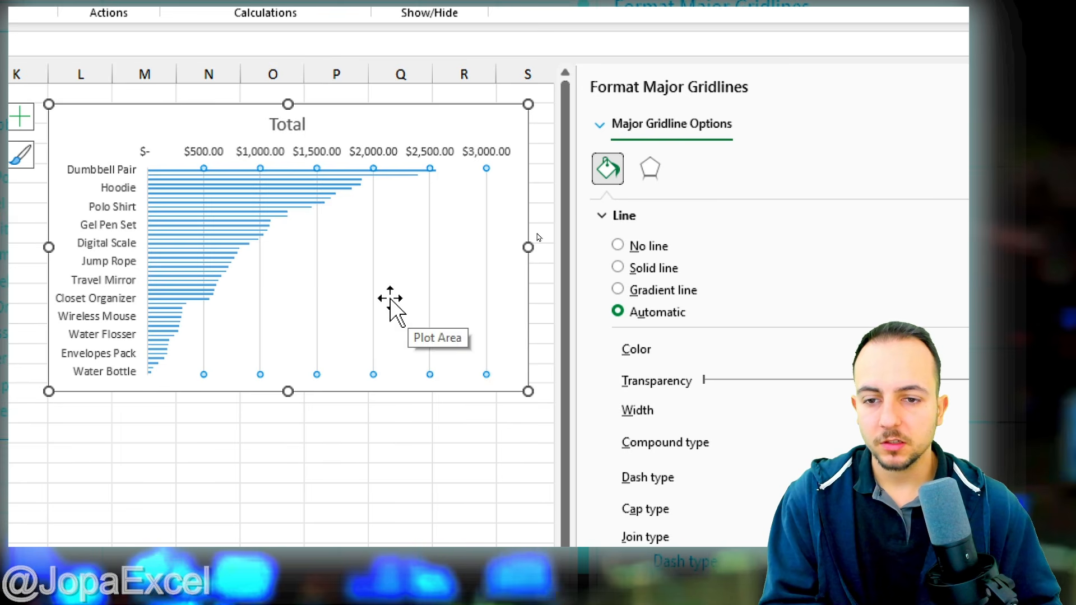
key("Delete")
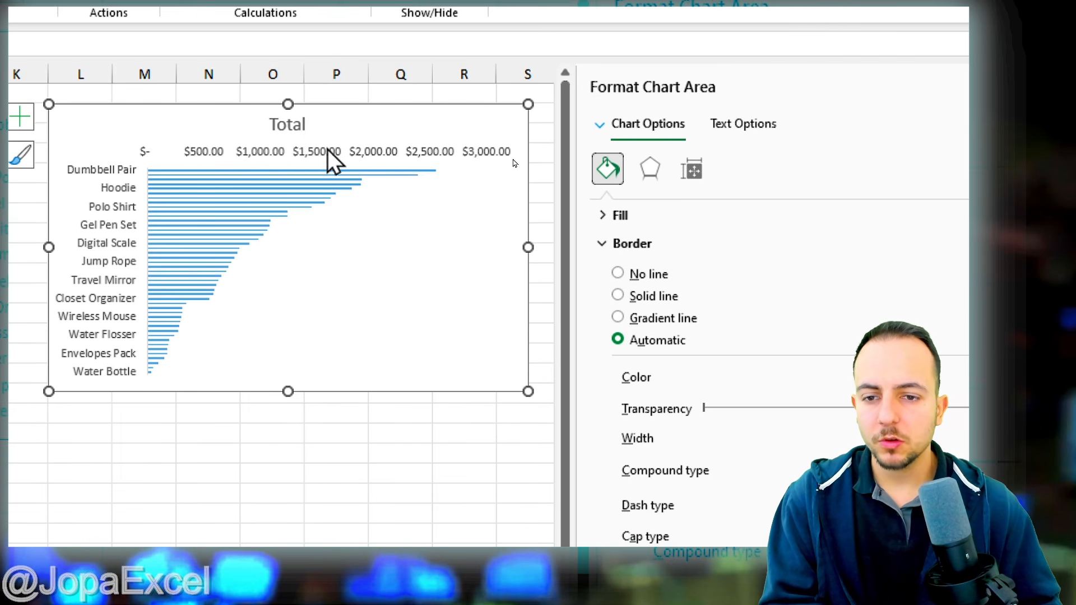
left_click(328, 151)
key("Delete")
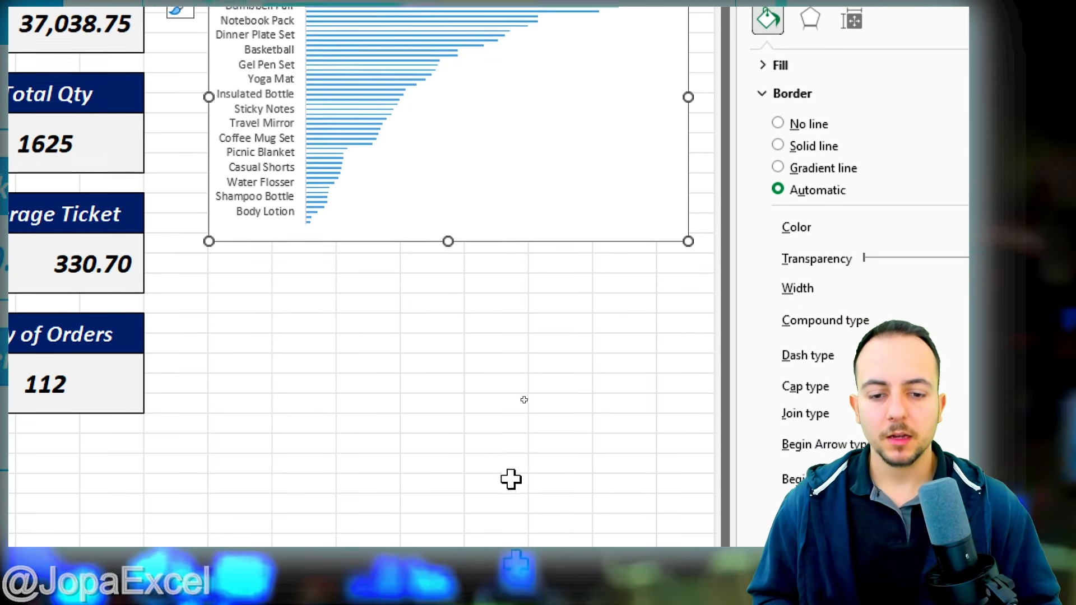
Step: Stretch the chart's lower edge downward until every product name has room for its own label
left_click_drag(442, 235, 464, 566)
left_click_drag(463, 477, 460, 602)
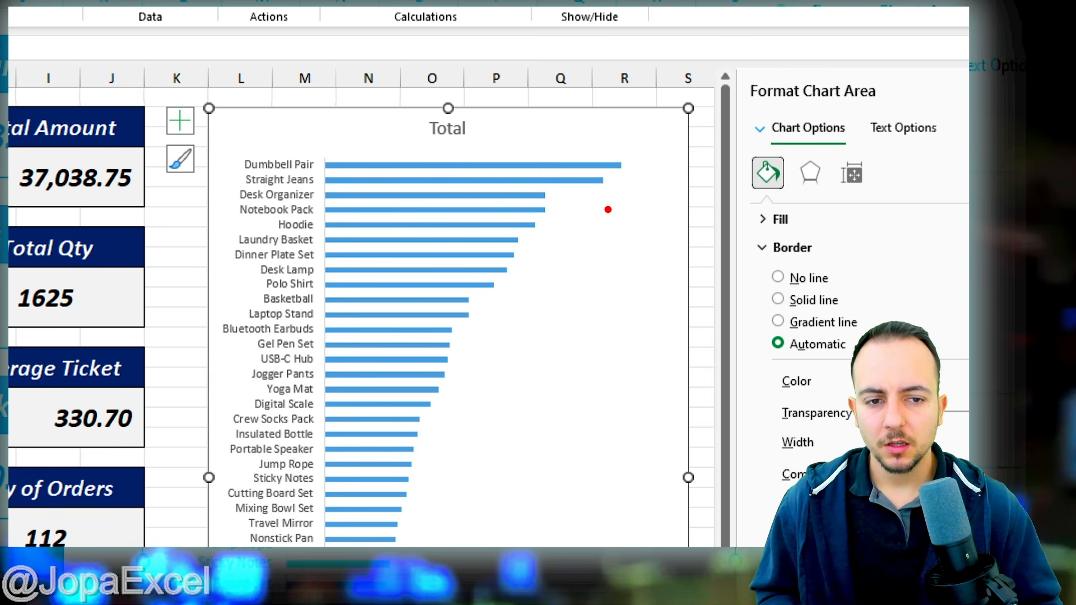
left_click_drag(631, 177, 293, 177)
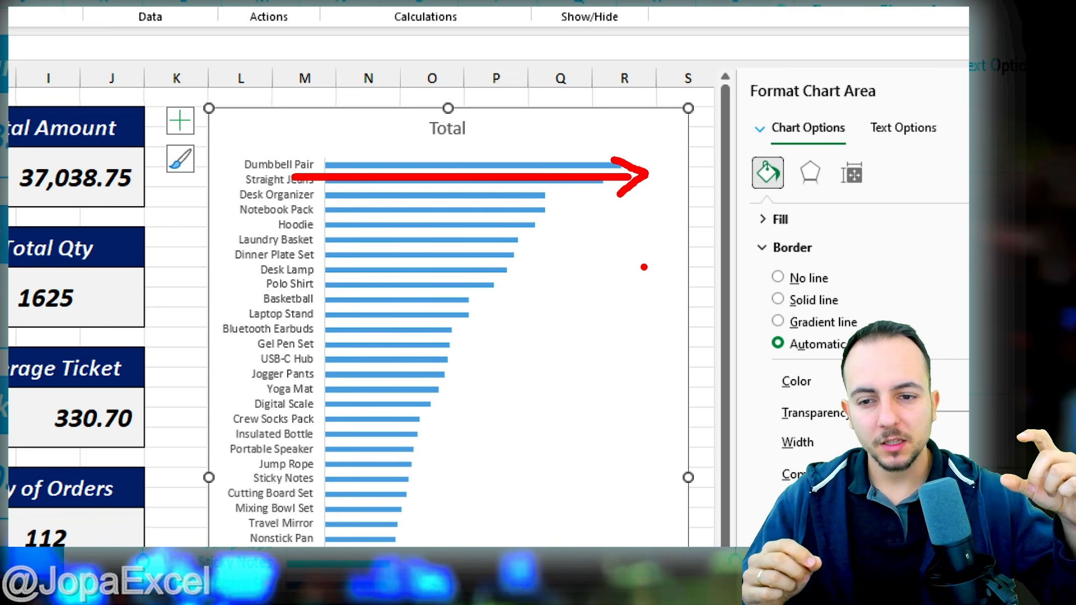
key("Escape")
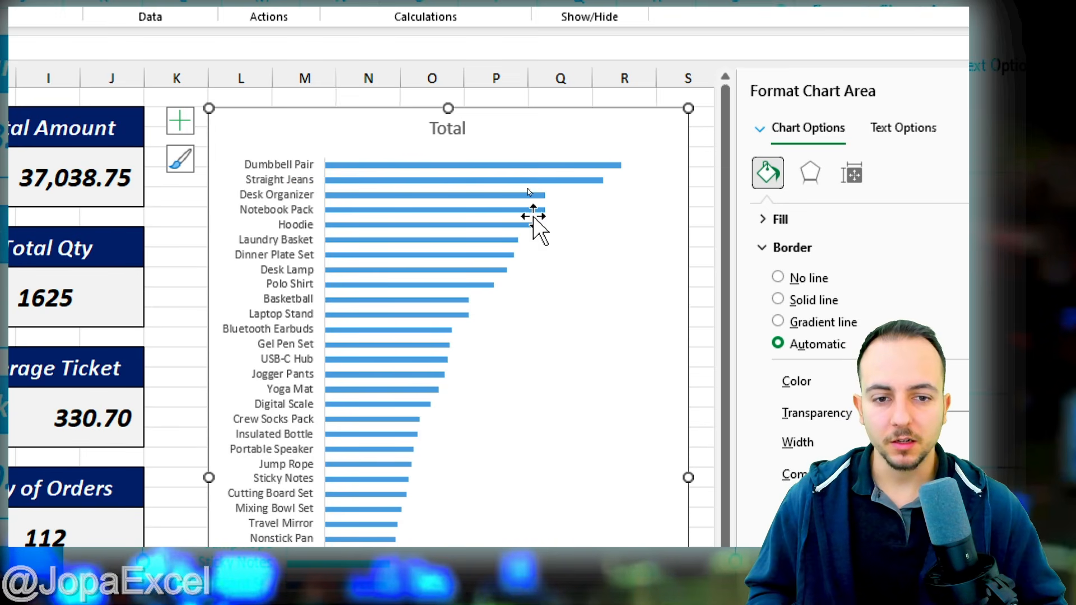
Step: Thicken the bars by setting the Total data series' gap width to 27%
left_click(443, 166)
right_click(441, 167)
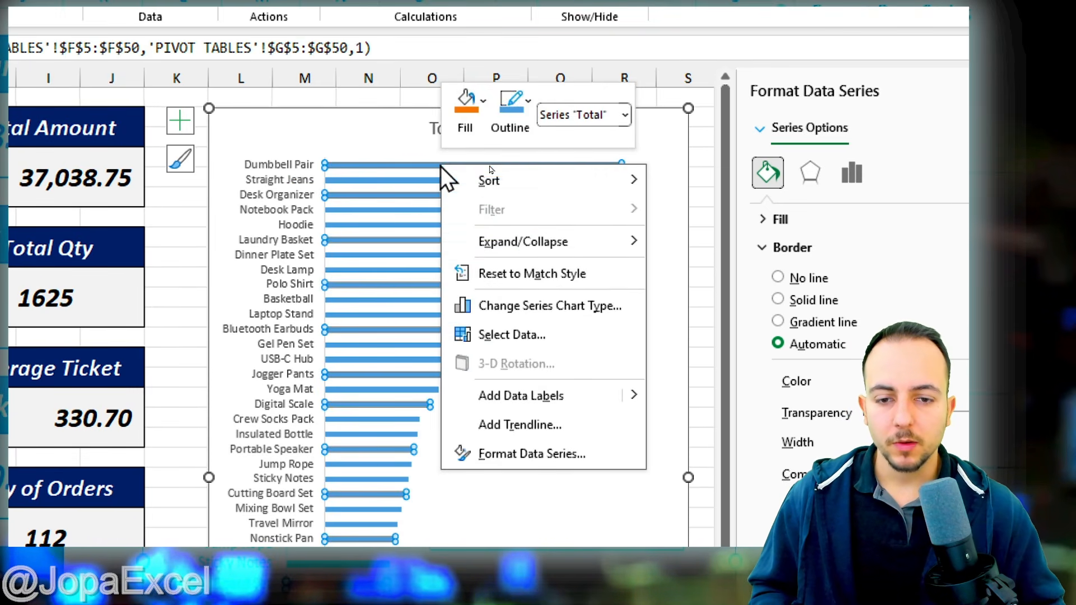
left_click(519, 464)
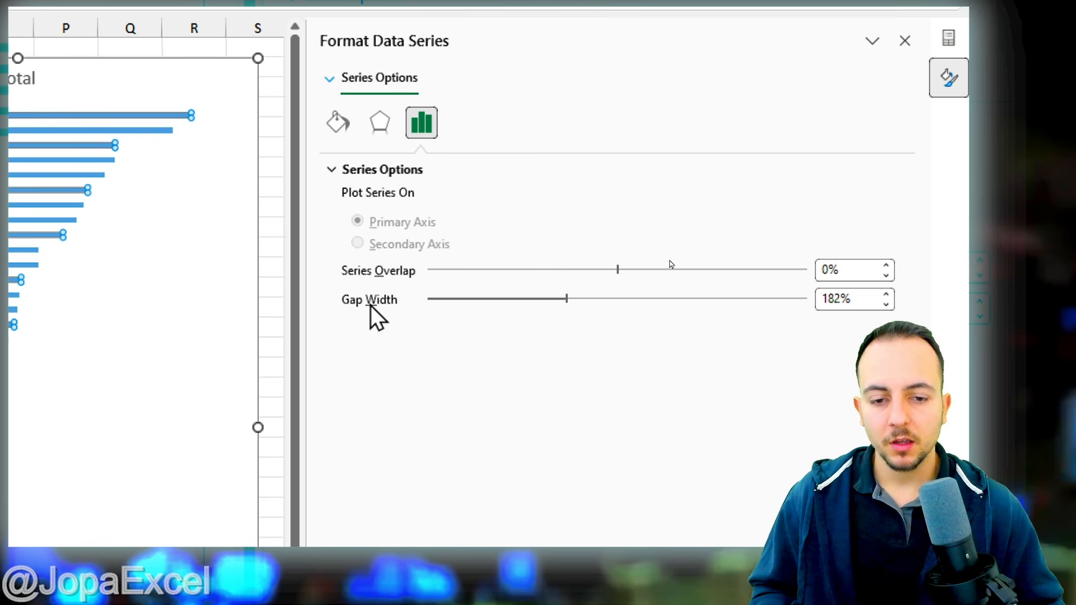
left_click_drag(568, 300, 449, 302)
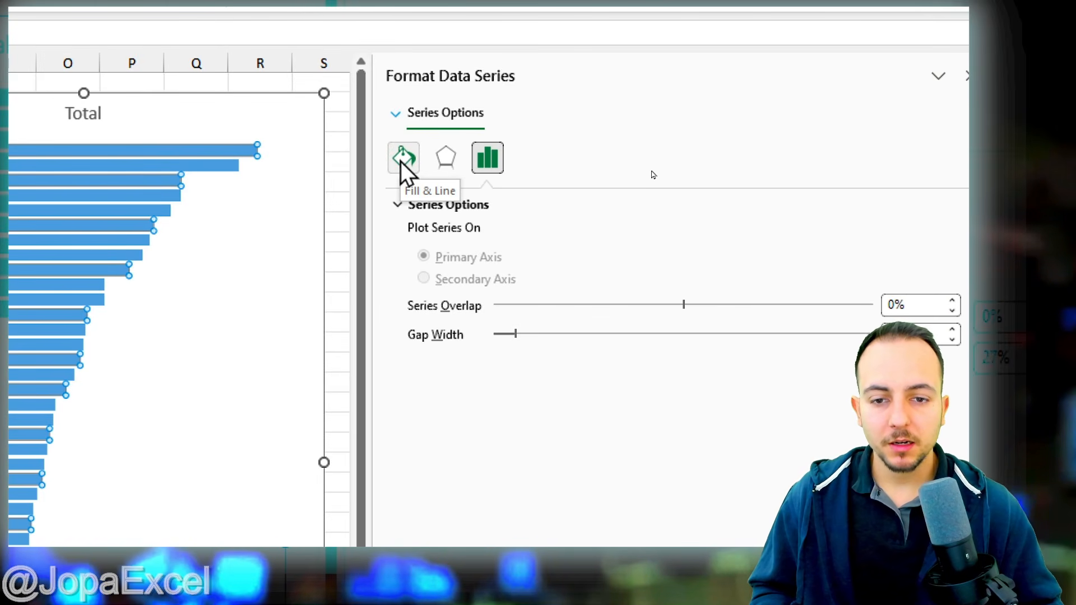
Step: Try a solid dark navy blue fill on the chart's bars
left_click(402, 159)
left_click(418, 204)
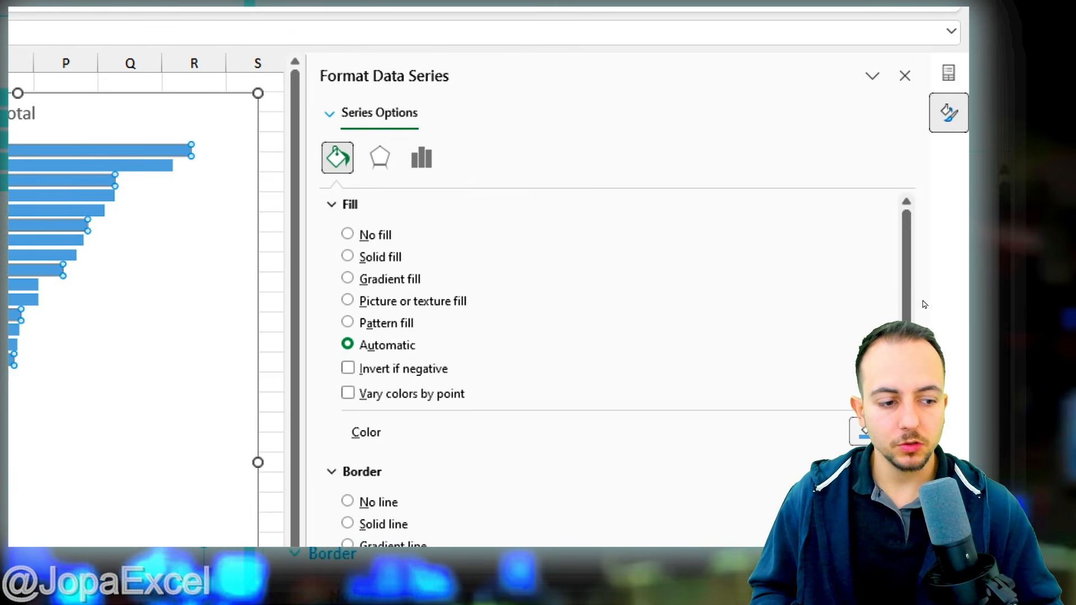
left_click(937, 433)
left_click(922, 380)
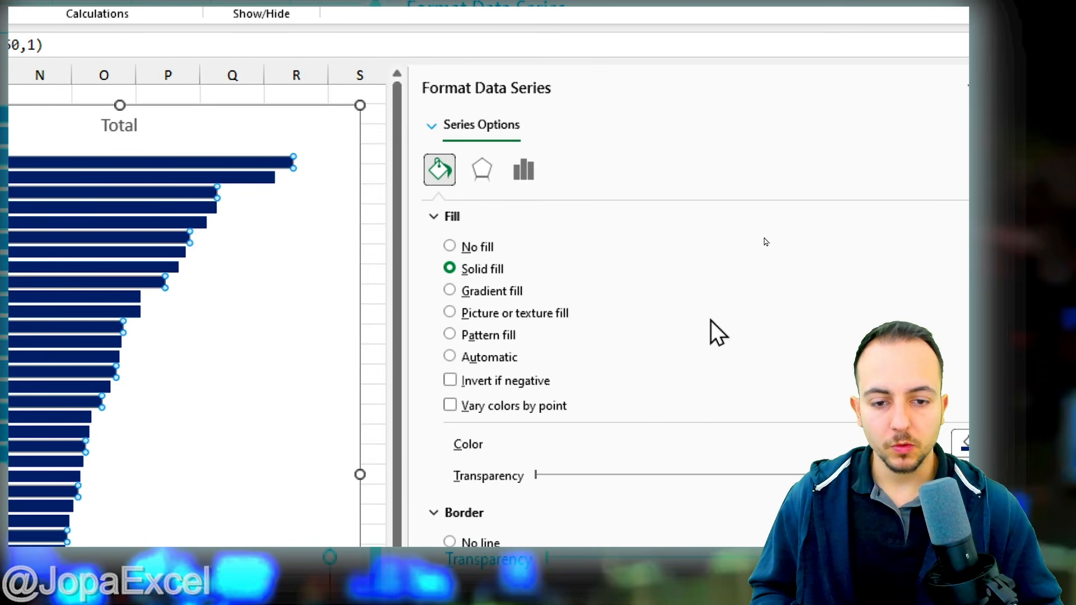
Step: Apply a gradient fill to the bars, using the royal blue preset in the last row of preset gradients
left_click(500, 294)
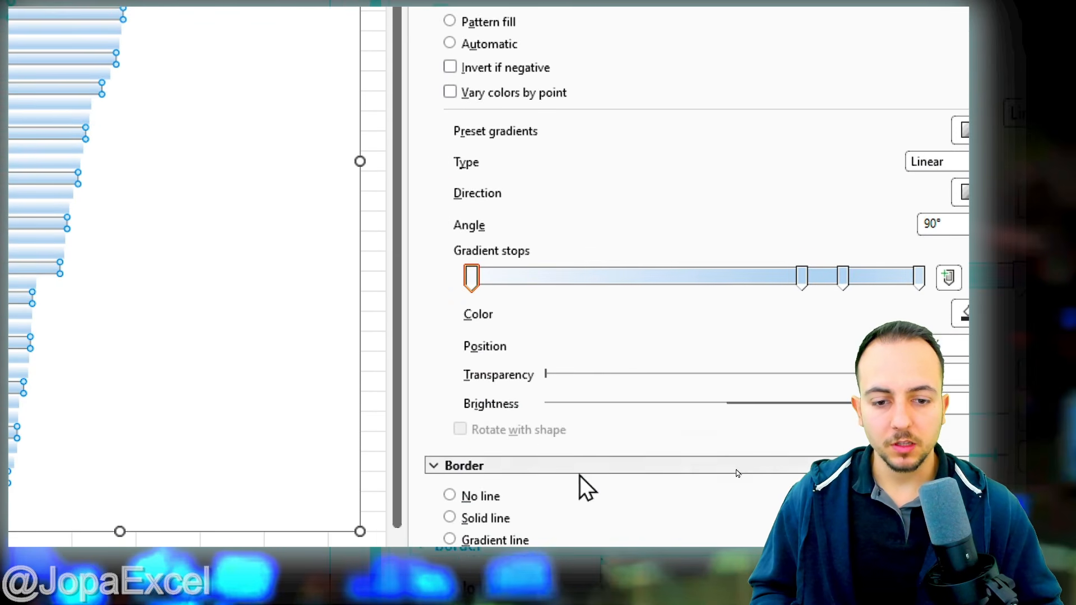
scroll(513, 284, "down", 1)
scroll(513, 284, "down", 1)
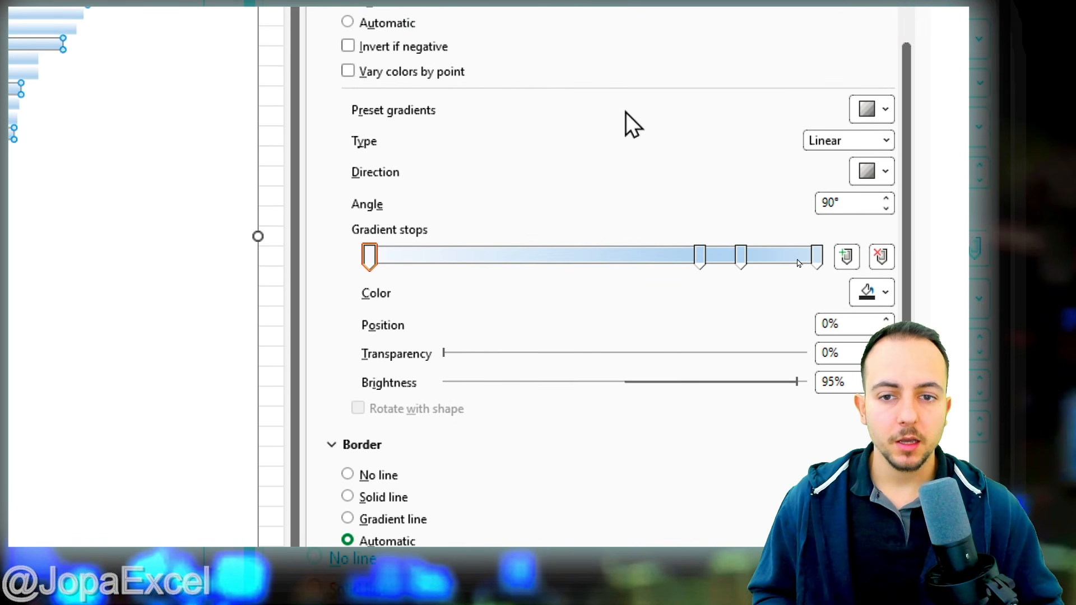
left_click(867, 109)
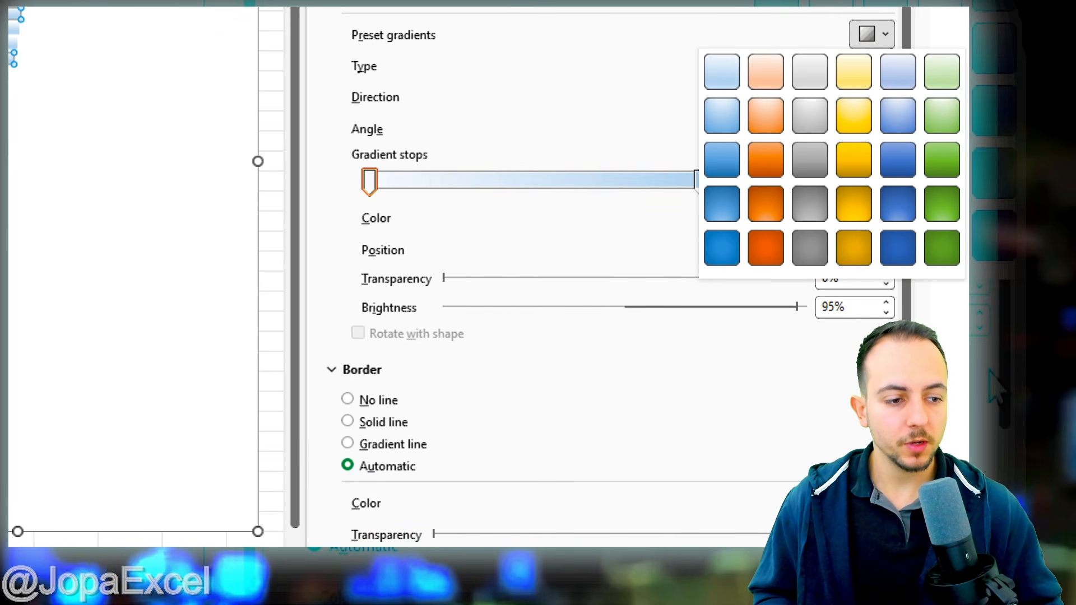
left_click(900, 247)
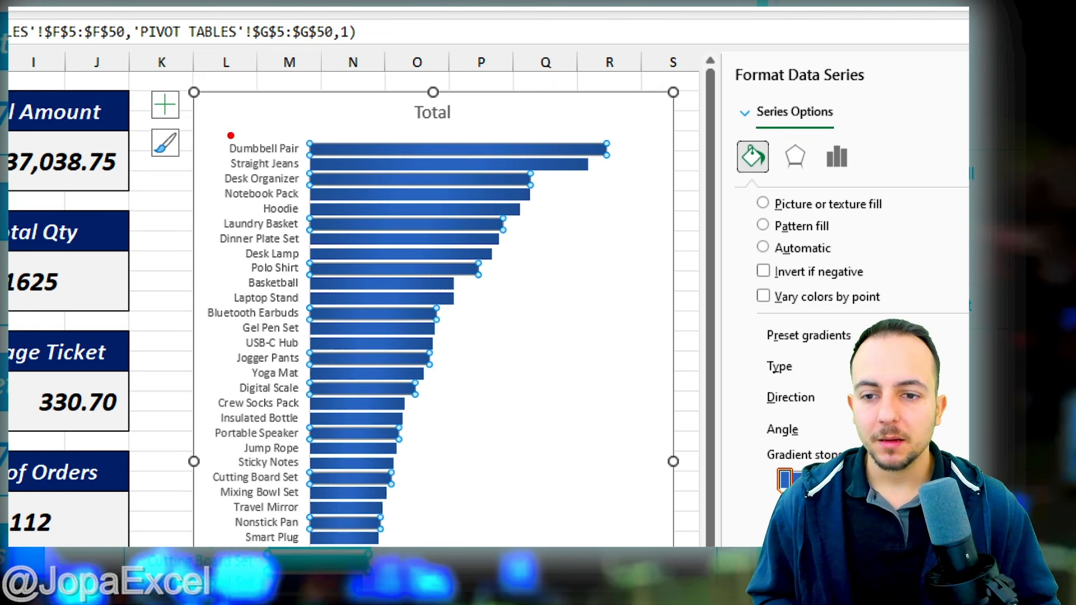
left_click_drag(217, 130, 620, 167)
key("Escape")
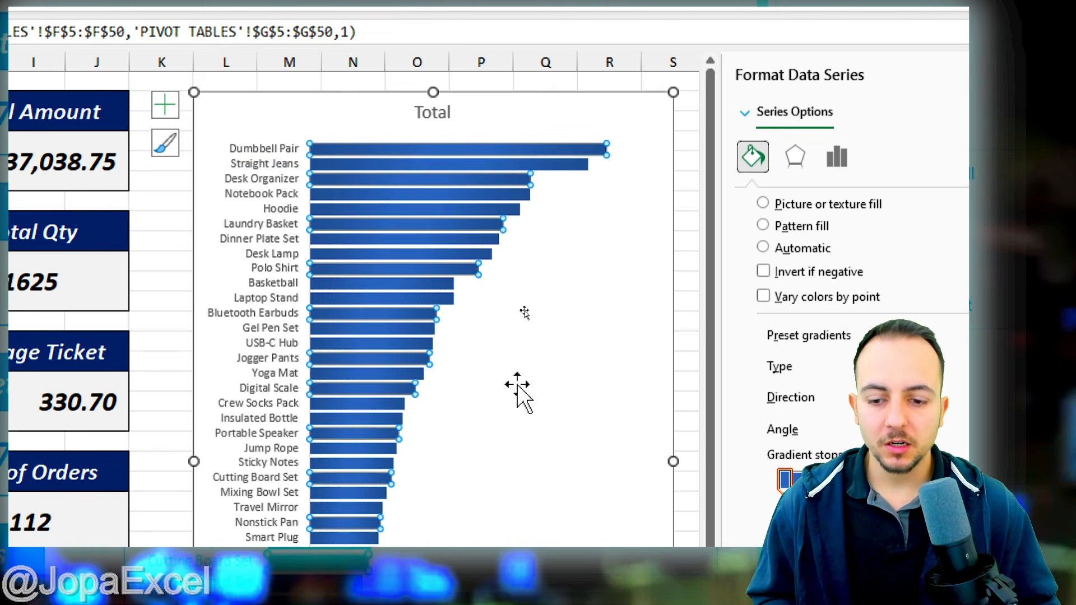
key("ctrl+2")
left_click_drag(218, 419, 354, 465)
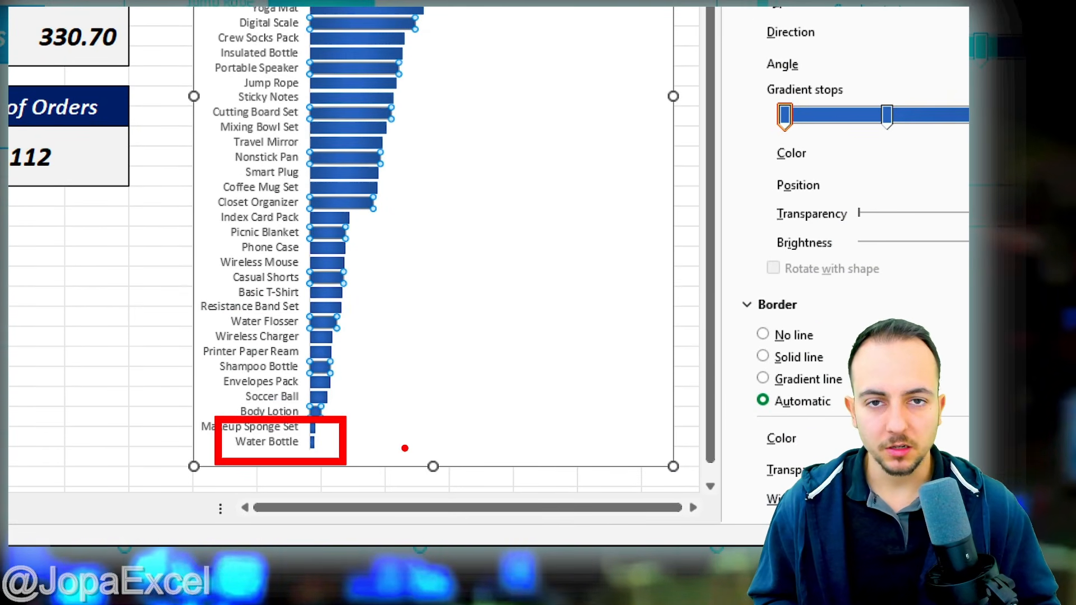
key("Escape")
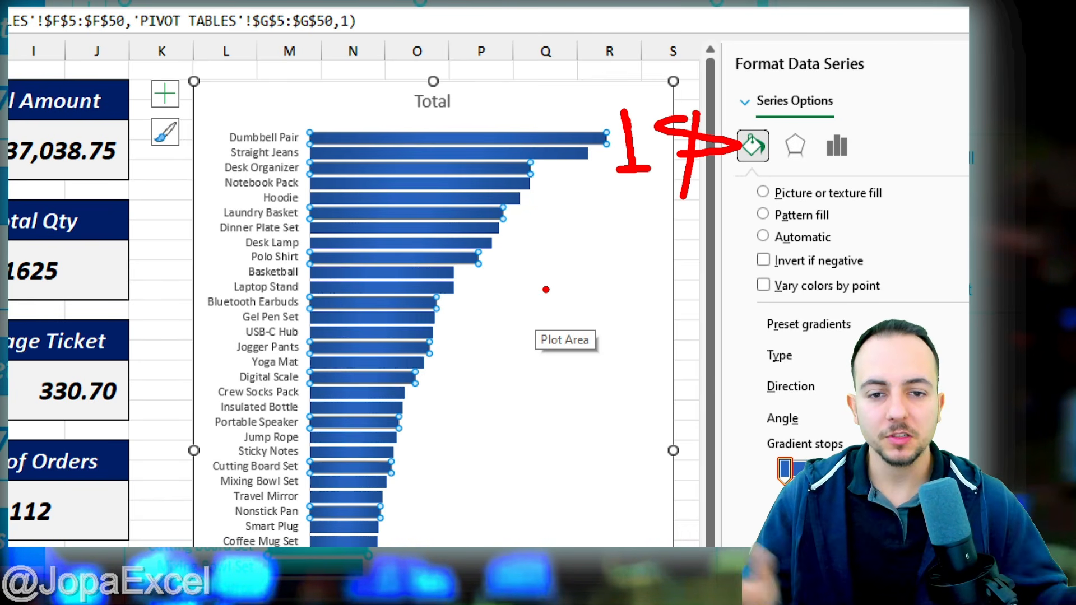
key("Escape")
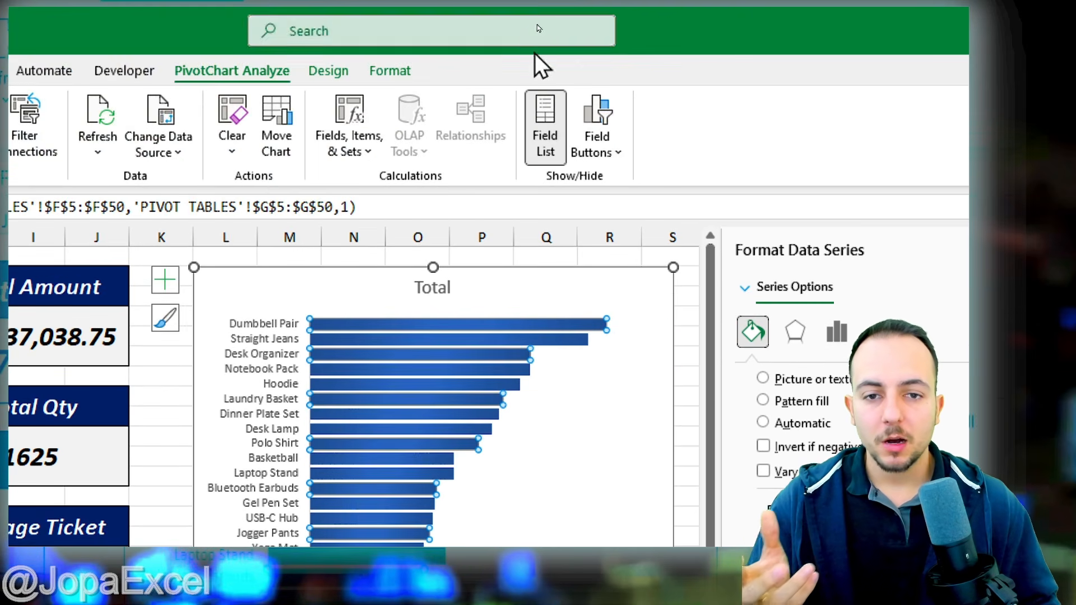
Step: Add data labels to the chart's bars at the Outside End position
left_click(328, 71)
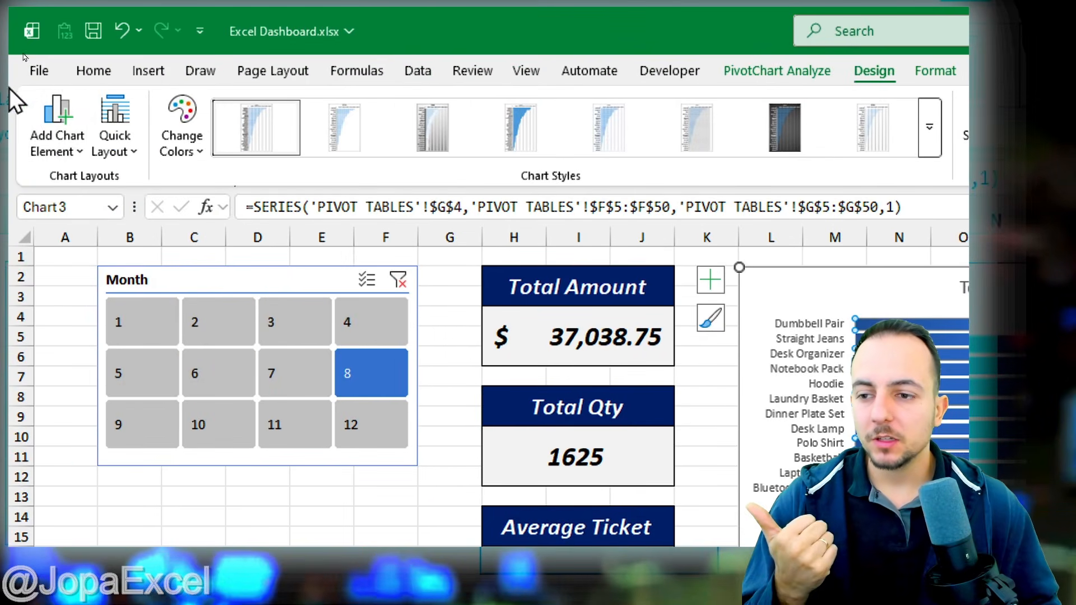
left_click(76, 144)
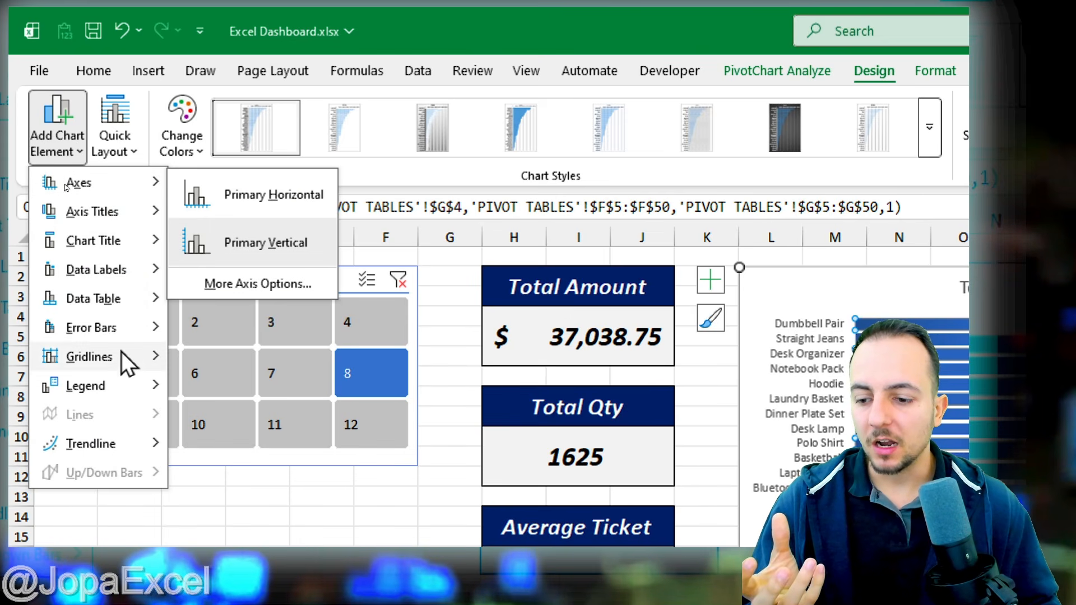
mouse_move(117, 447)
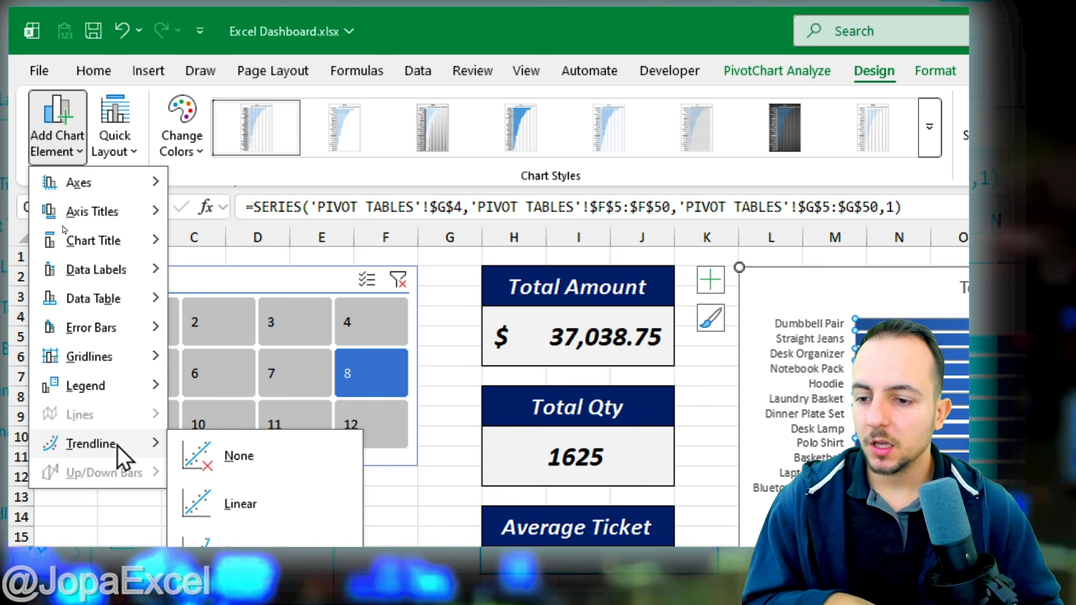
mouse_move(118, 279)
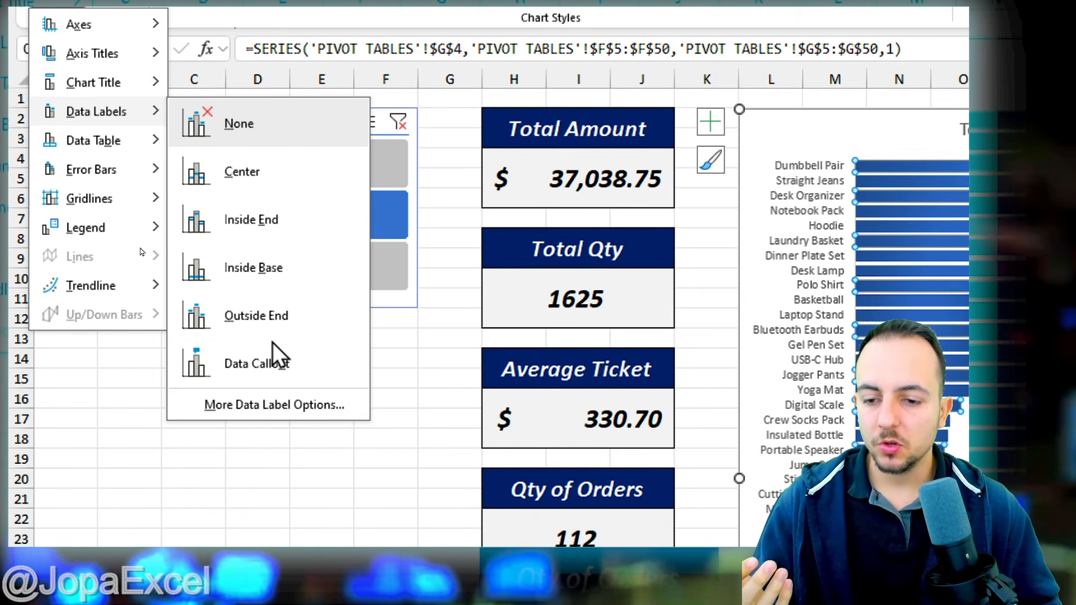
left_click(314, 319)
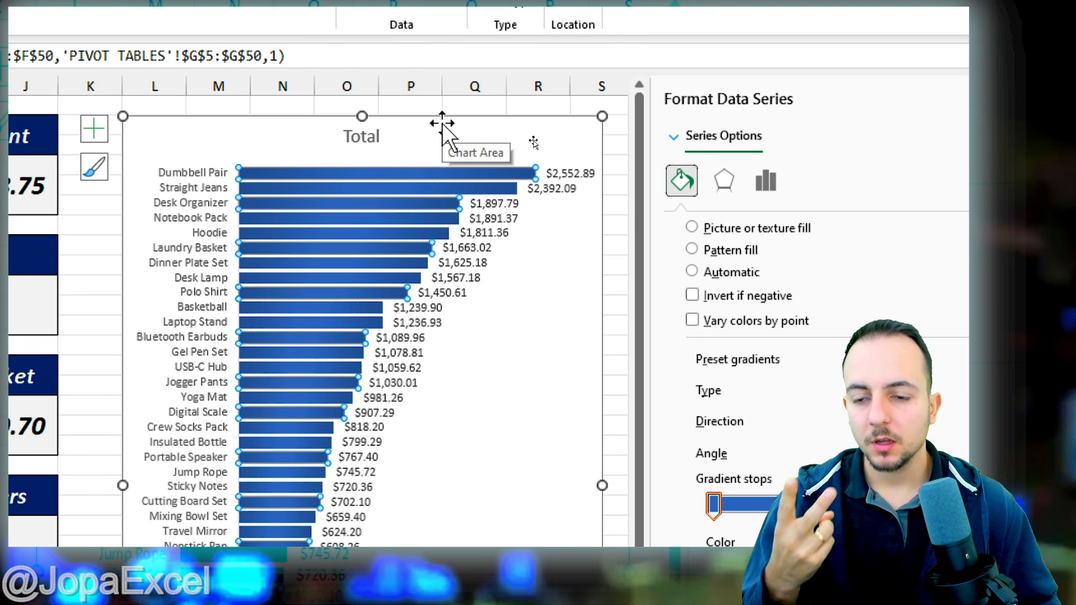
Step: Give the chart area a solid black border and close its formatting settings
left_click(426, 117)
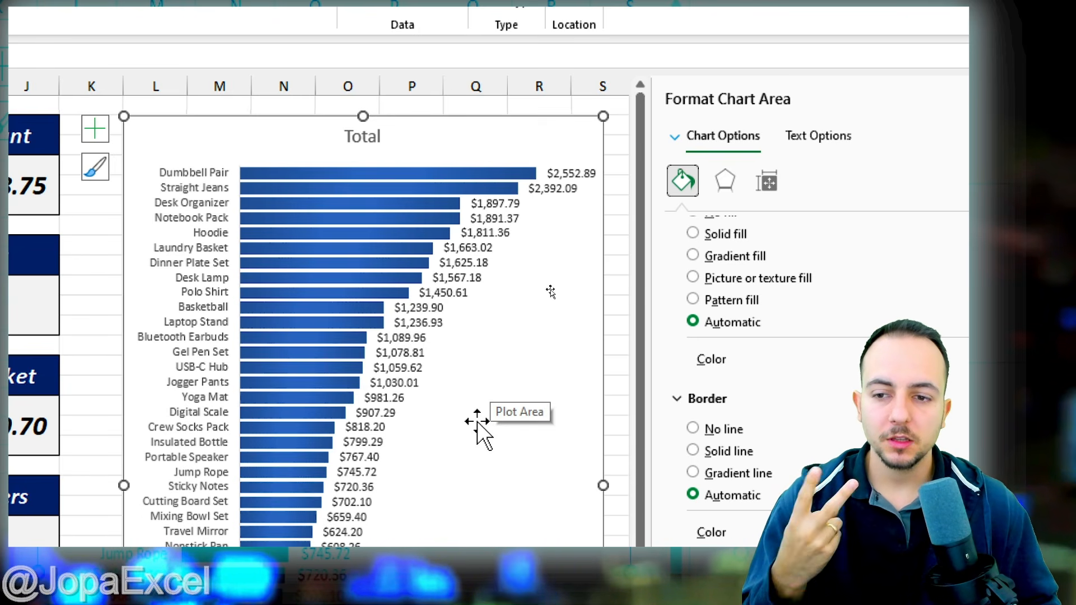
left_click(483, 391)
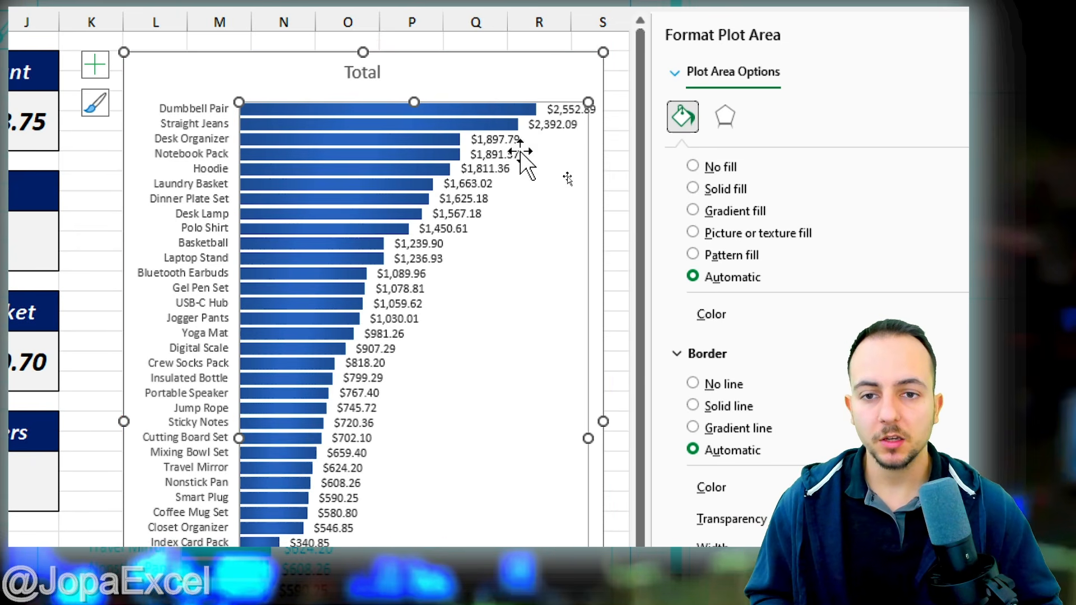
left_click(454, 52)
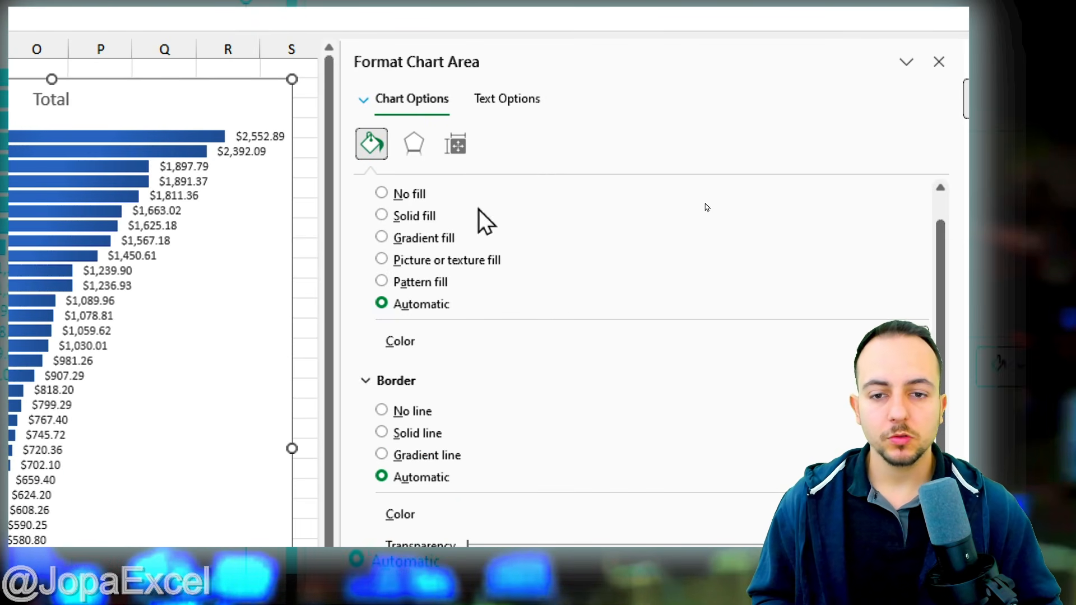
scroll(479, 209, "up", 1)
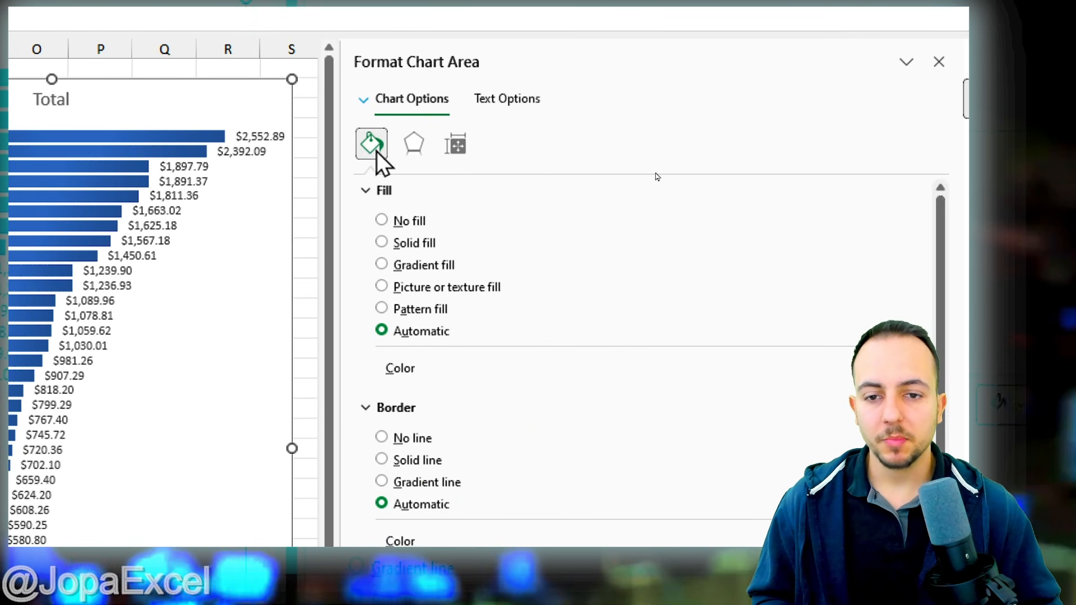
left_click(382, 194)
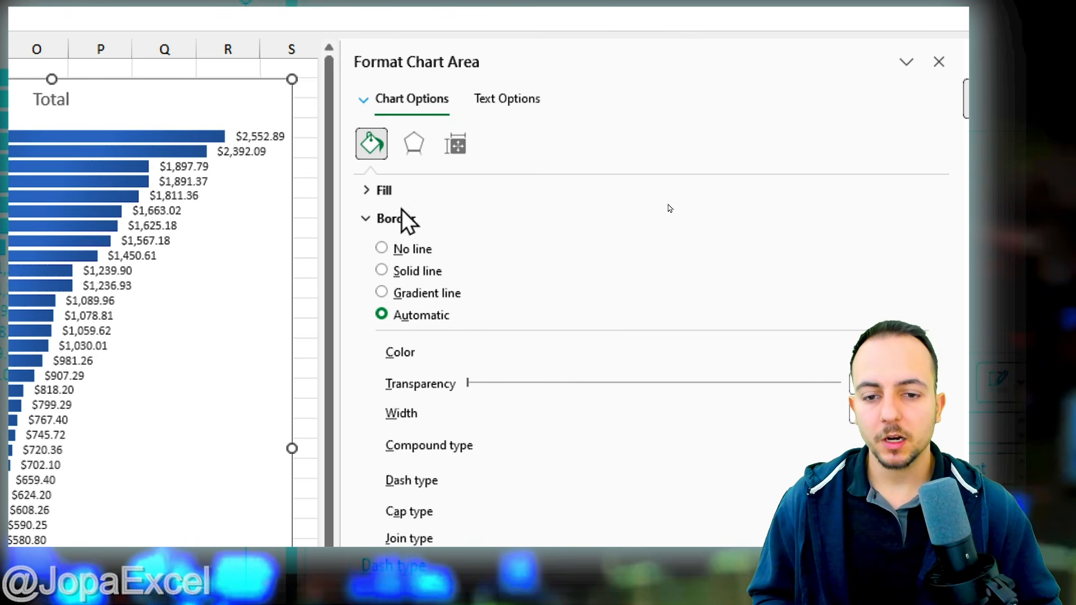
left_click(417, 272)
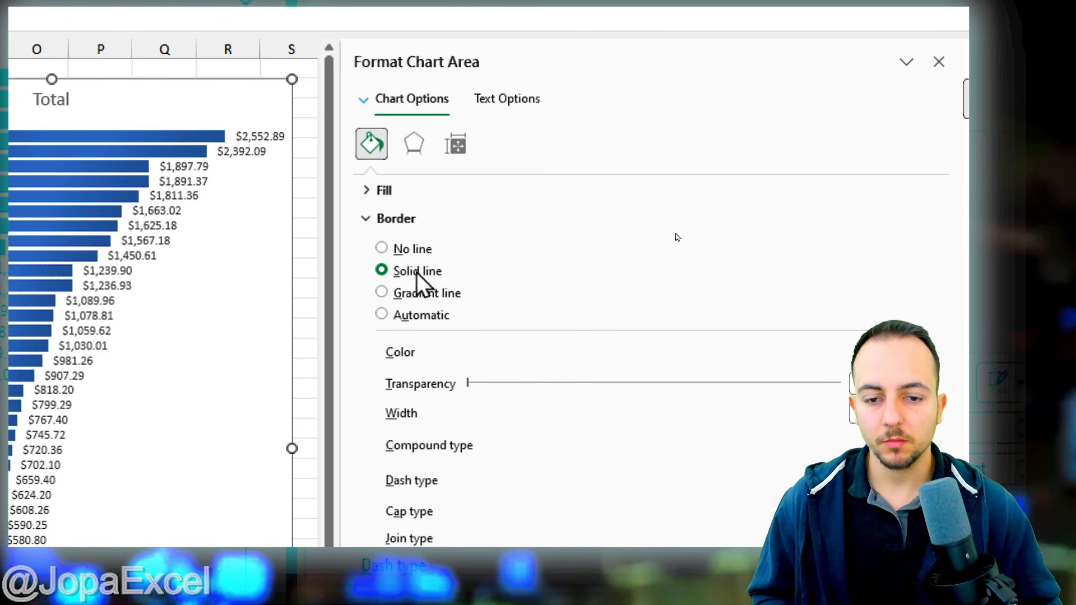
left_click(906, 352)
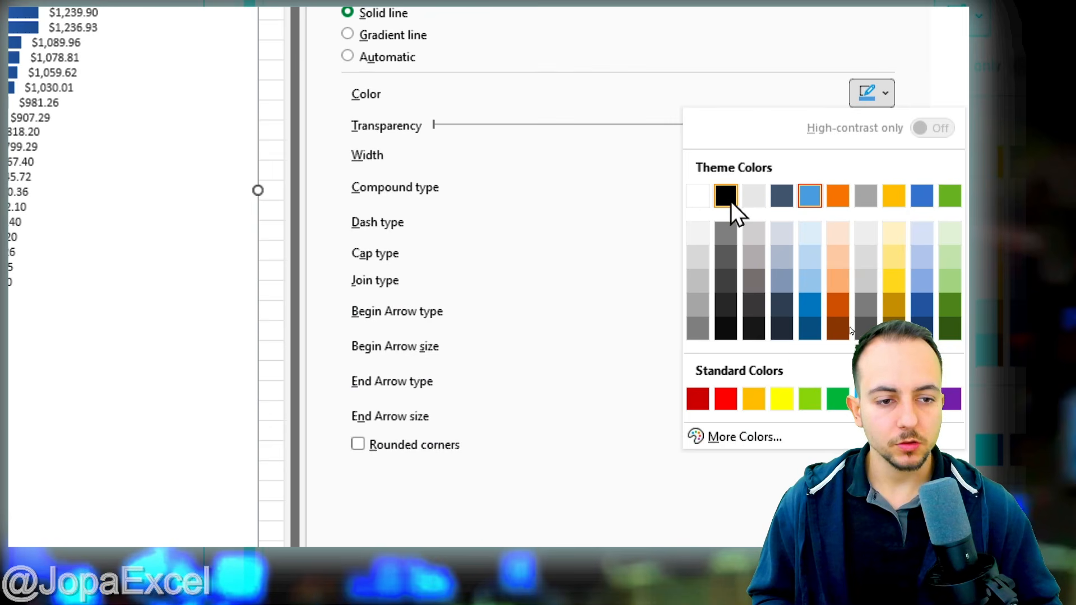
left_click(729, 199)
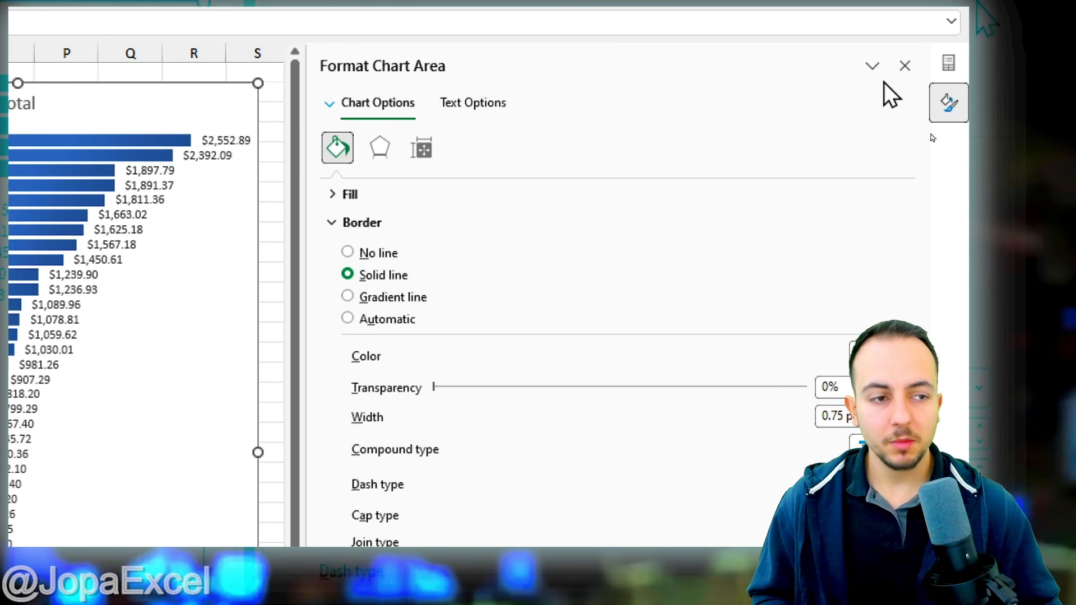
left_click(905, 66)
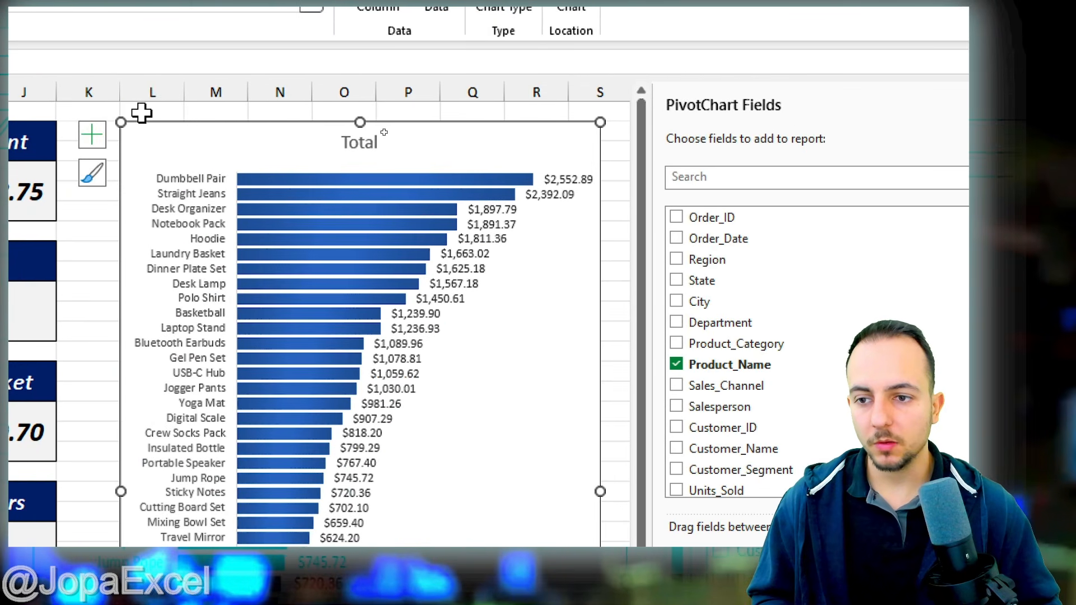
Step: Change the bar chart's title to "Total Amount per Product"
left_click(141, 113)
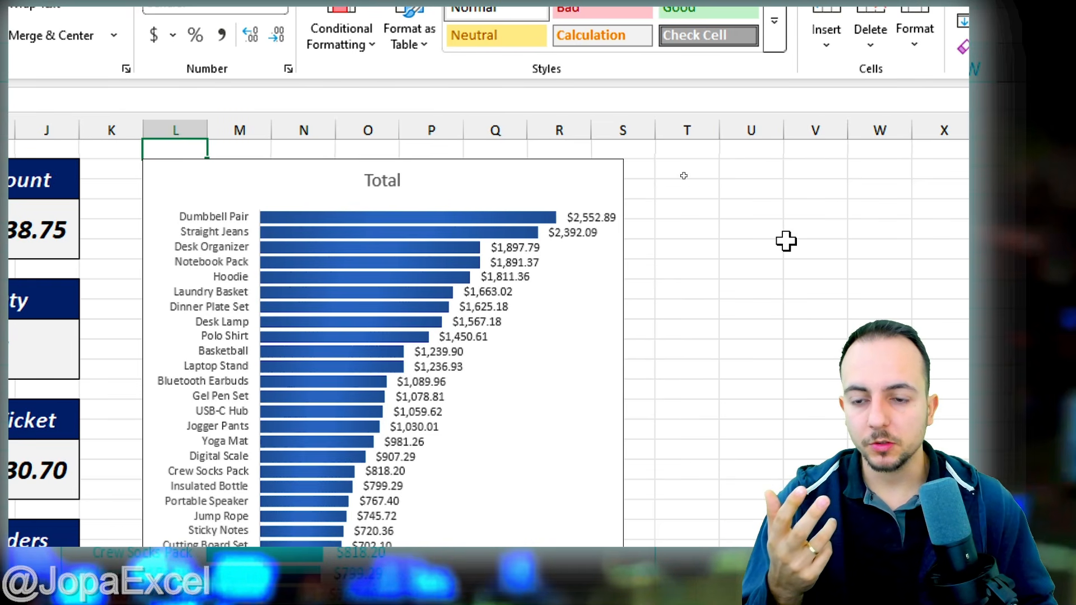
left_click(390, 179)
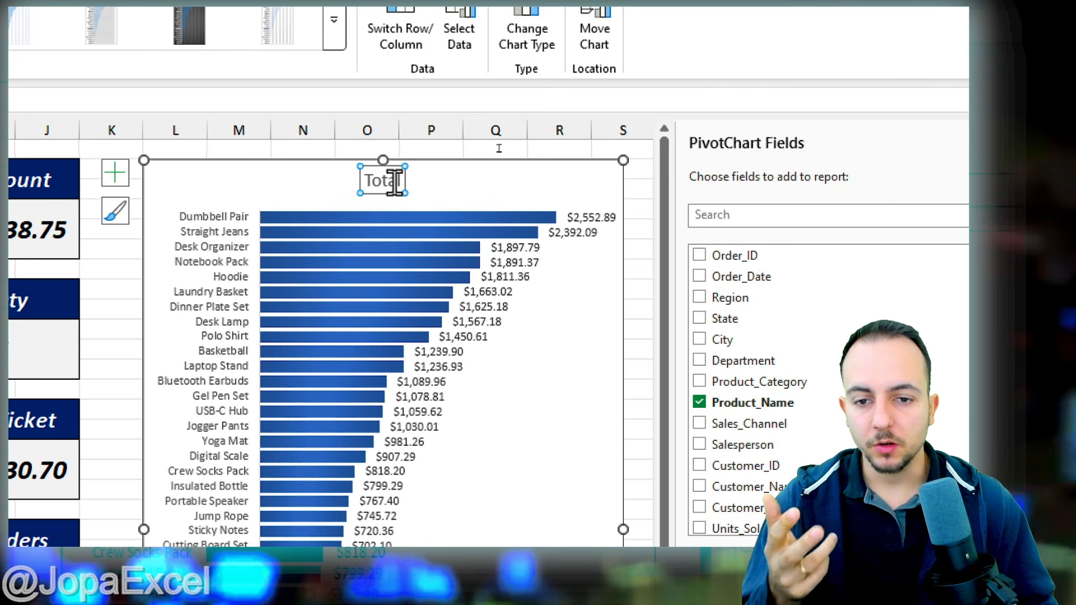
left_click(394, 181)
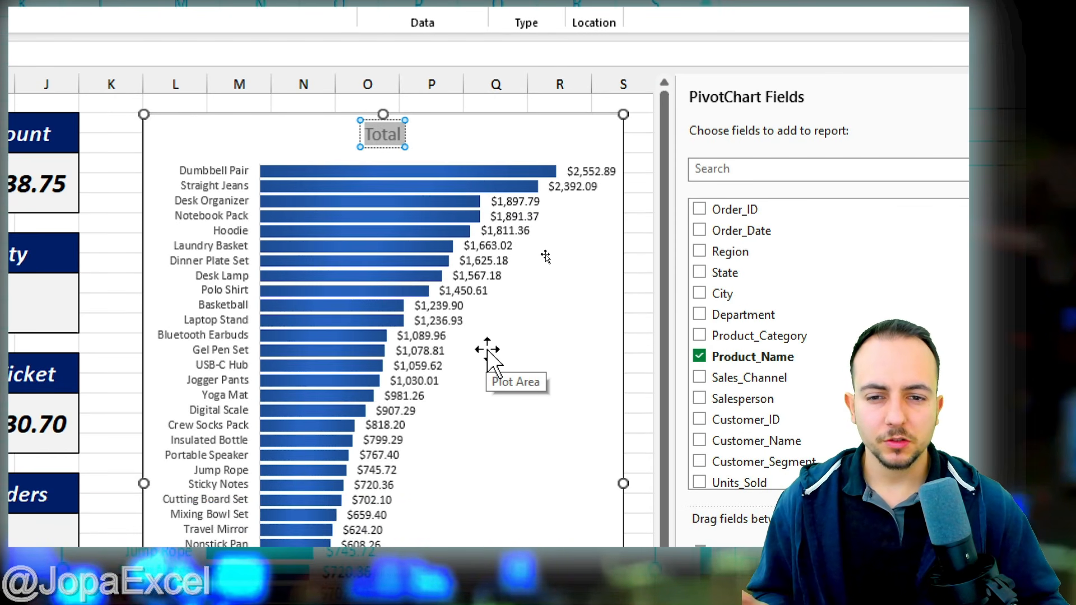
type("T")
type("Amount")
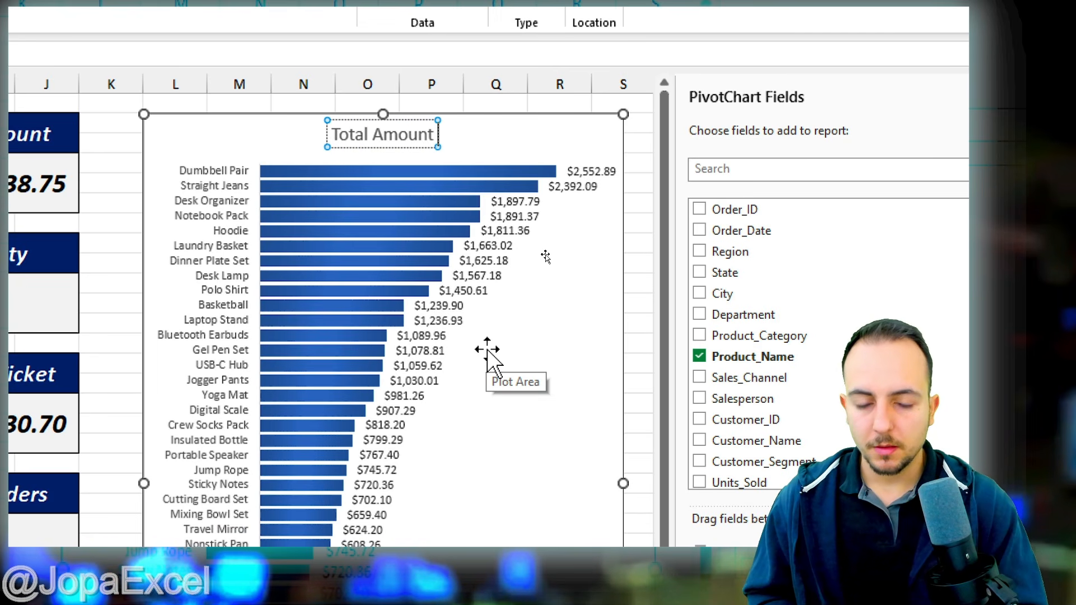
type(" per")
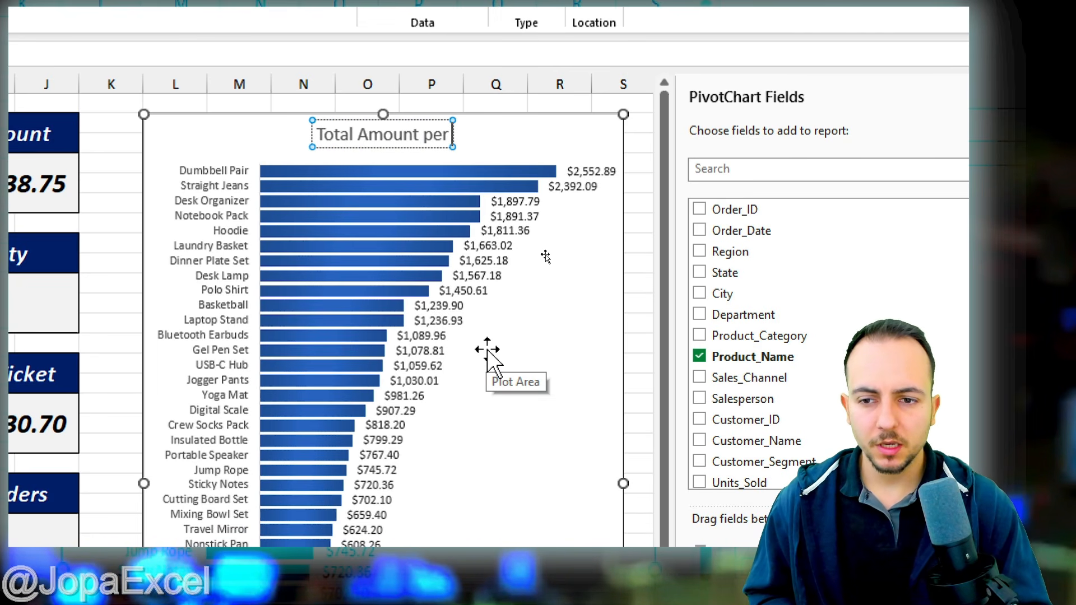
type(" Product")
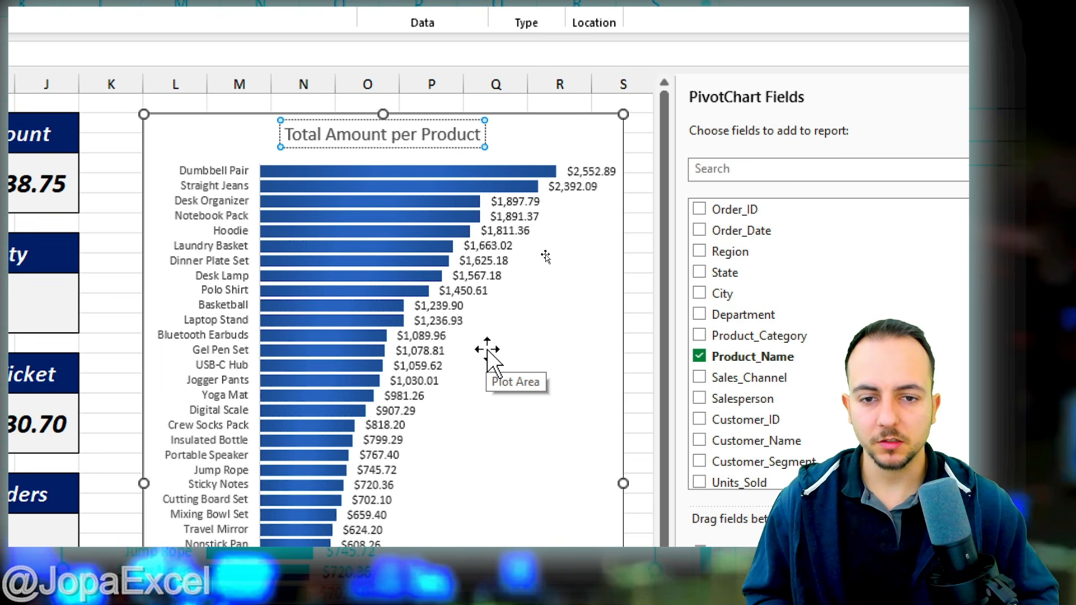
left_click(115, 106)
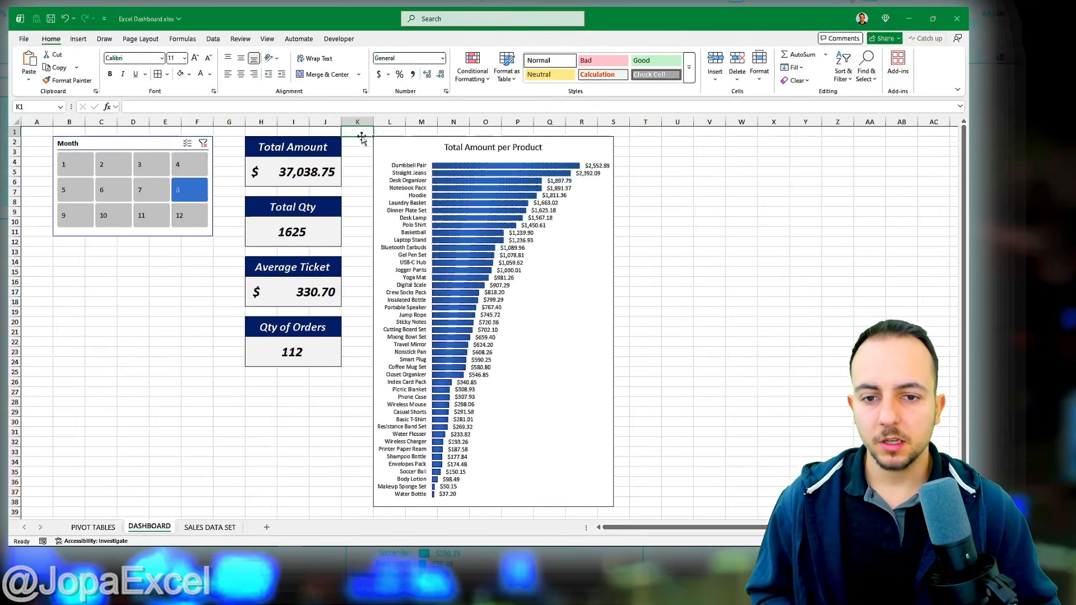
Step: Test the Month slicer by switching between several months, finishing on month 3
left_click(149, 193)
left_click(113, 191)
left_click(145, 215)
left_click(116, 215)
left_click(151, 187)
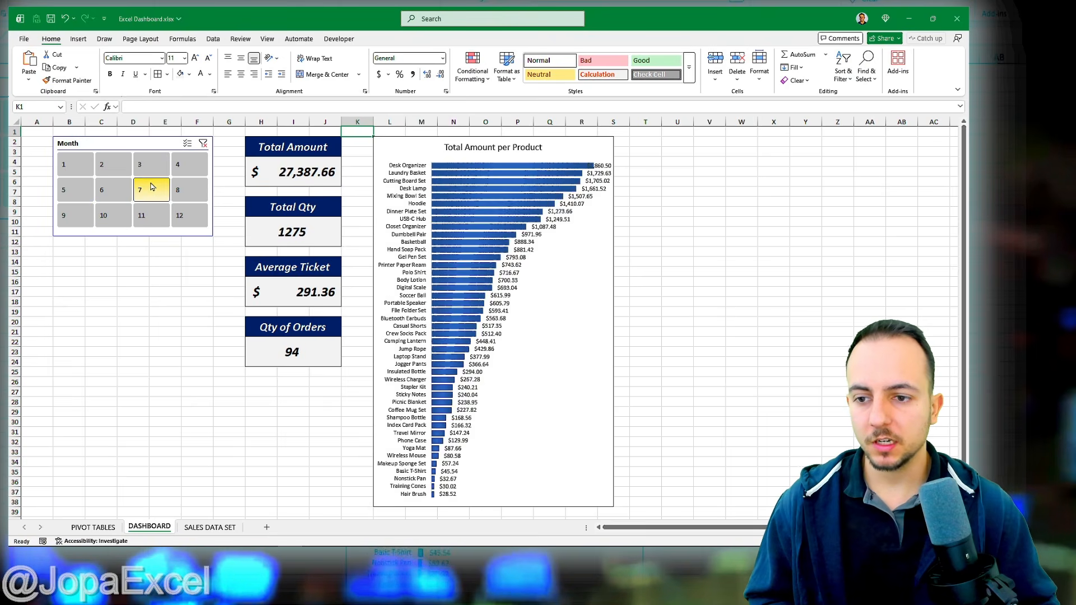
left_click(189, 164)
left_click(150, 164)
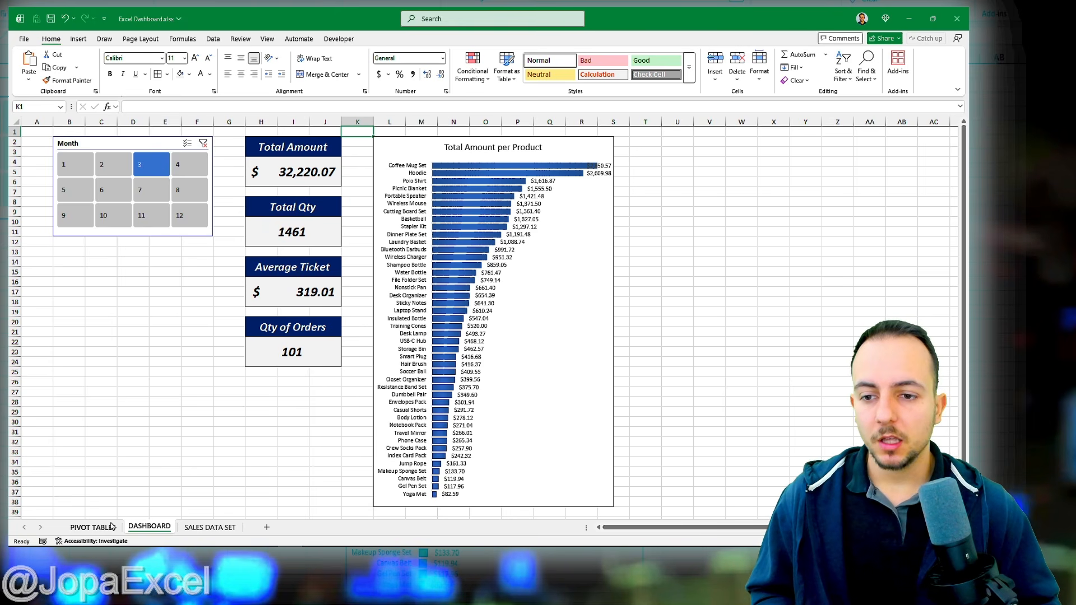
Step: Insert a Product_Category slicer from the Total Amount summary pivot table on the PIVOT TABLES sheet
left_click(93, 528)
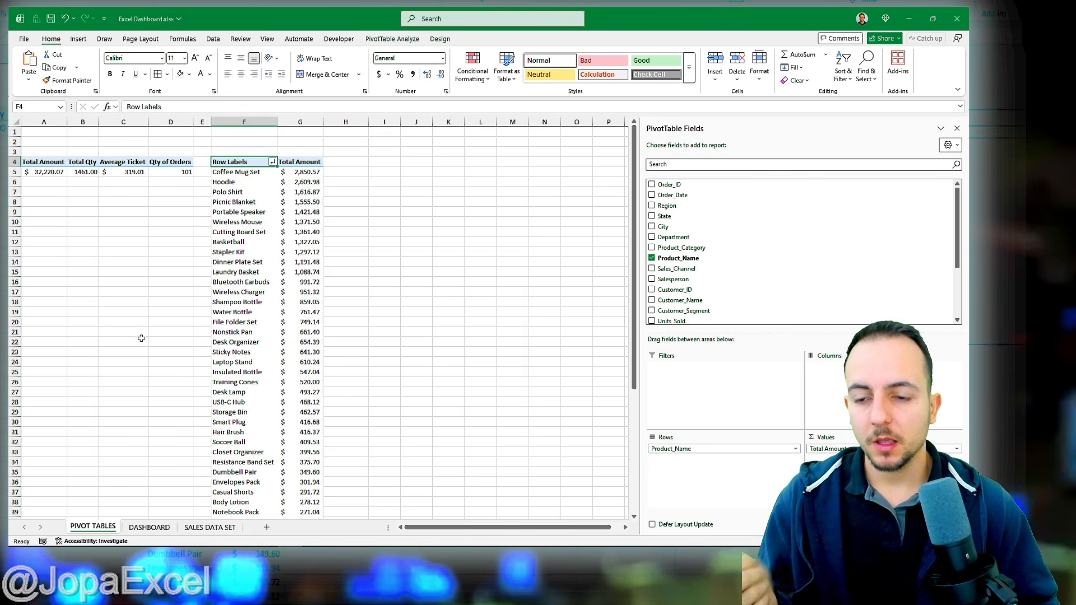
left_click(124, 162)
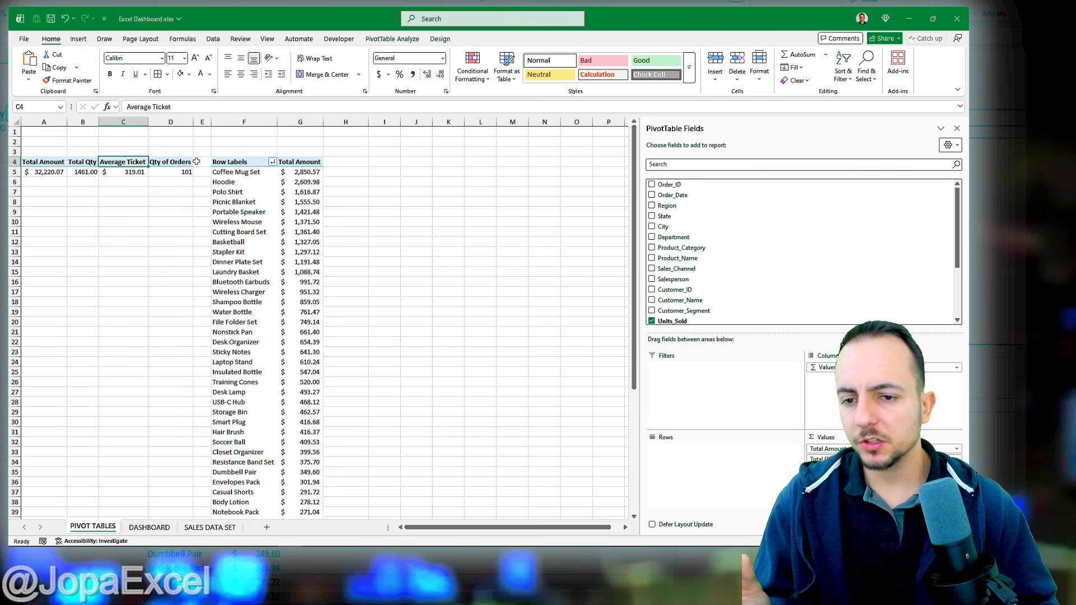
left_click(224, 162)
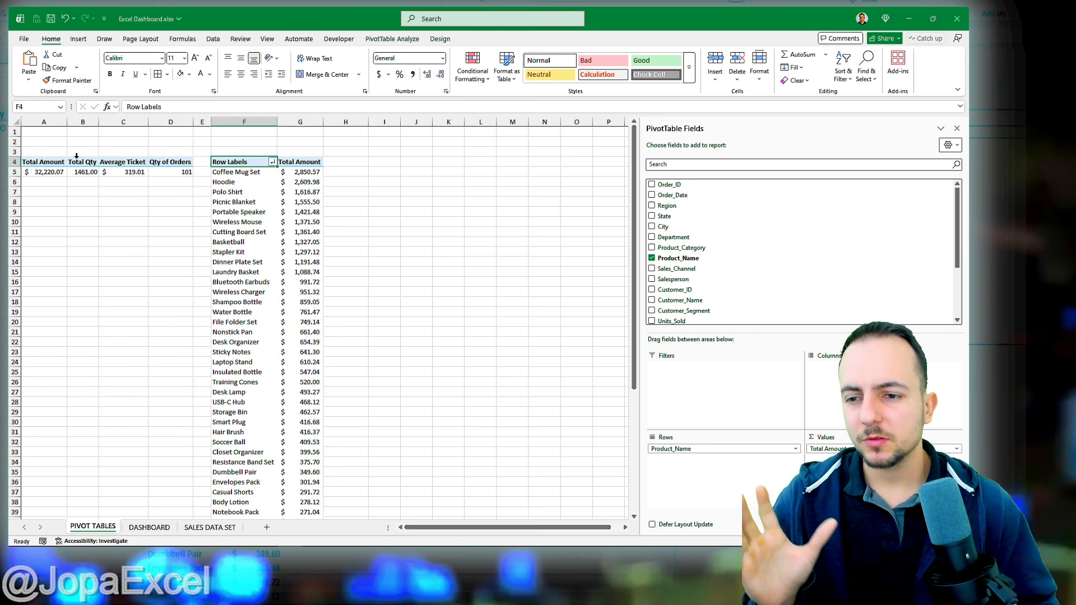
left_click(42, 163)
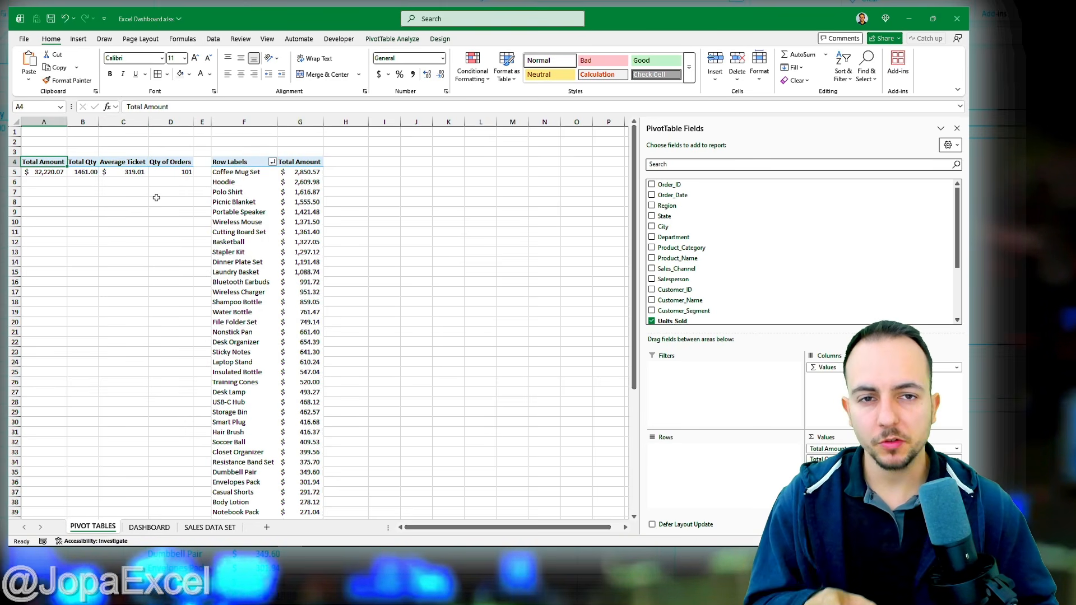
left_click(383, 39)
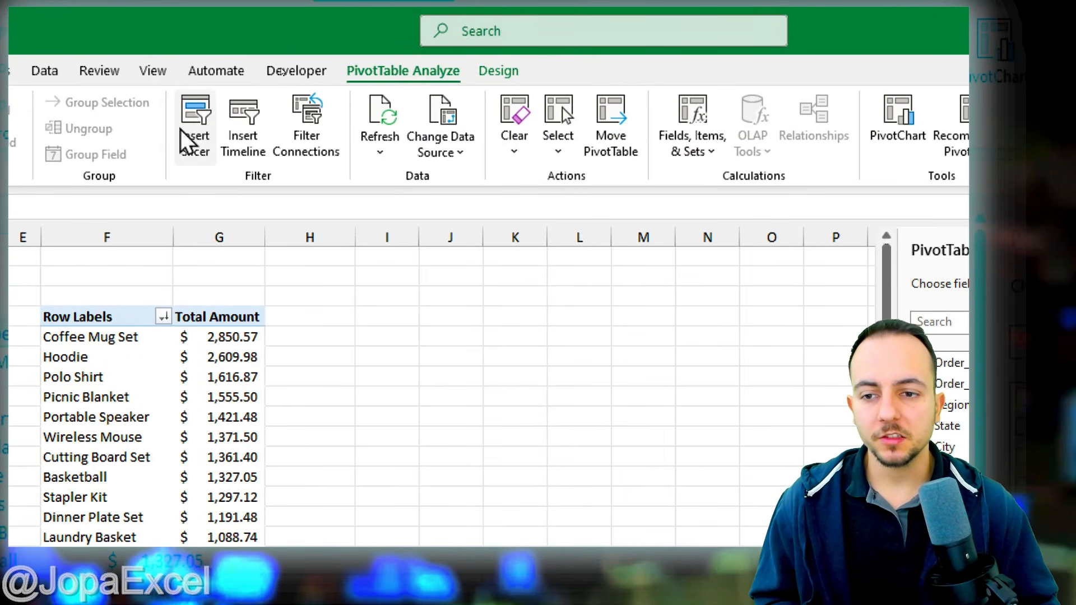
left_click(185, 131)
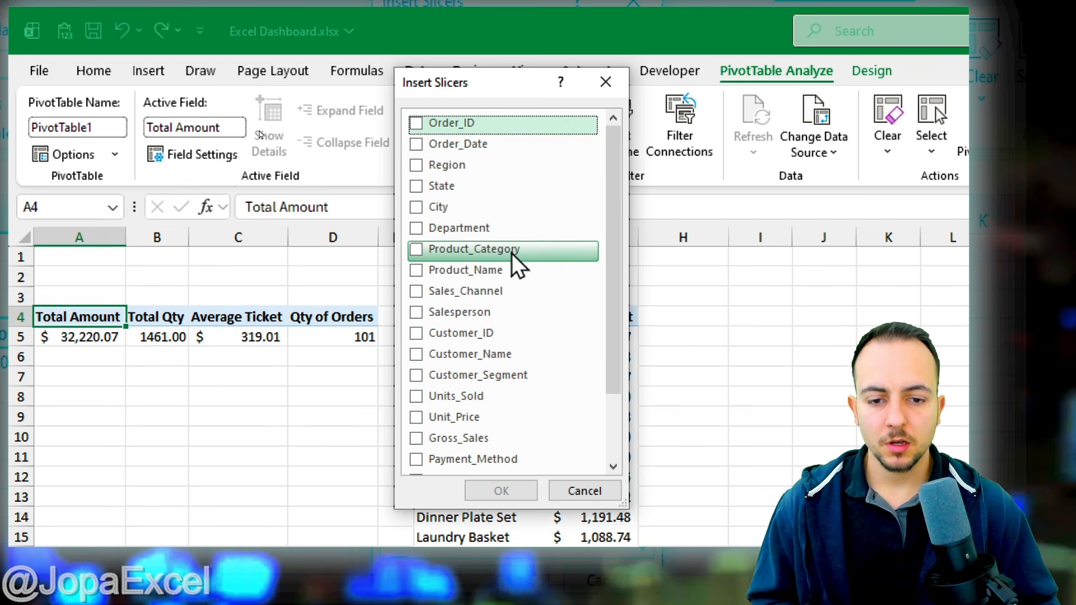
left_click(418, 250)
left_click(501, 491)
Step: Cut the Product_Category slicer from the PIVOT TABLES sheet and paste it at cell B13 of the DASHBOARD sheet, below the Month slicer
left_click_drag(647, 426, 226, 169)
left_click_drag(300, 228, 311, 200)
left_click_drag(188, 170, 217, 191)
right_click(219, 191)
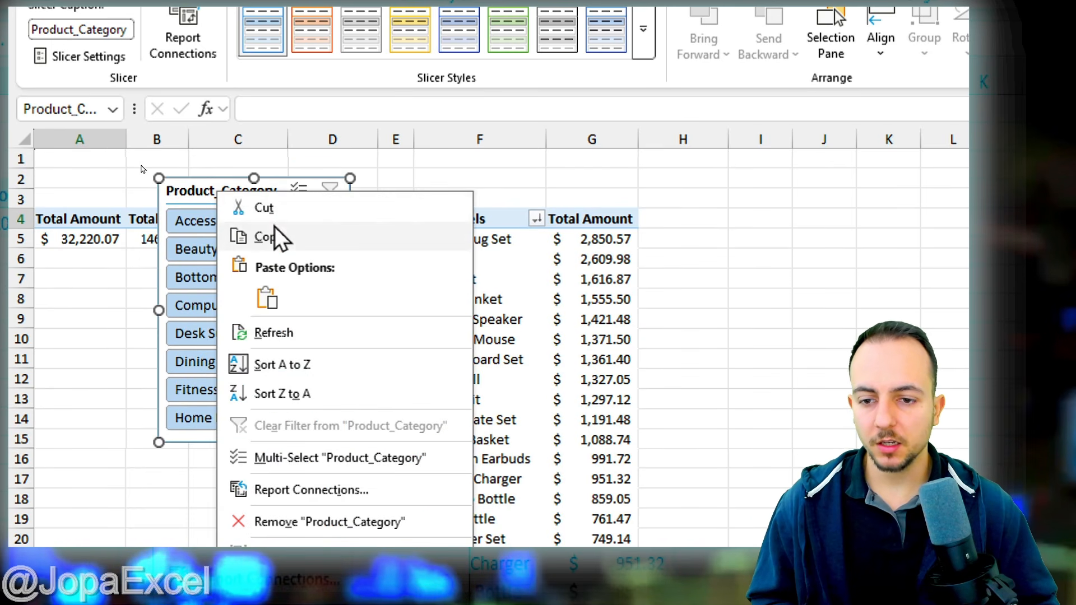
left_click(276, 207)
left_click(277, 515)
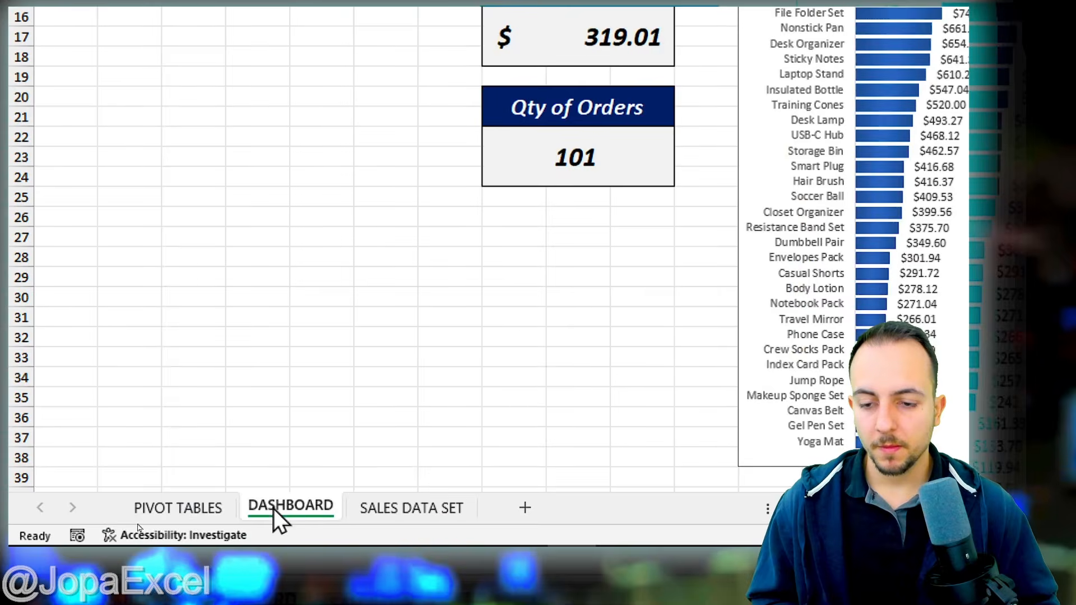
left_click(132, 282)
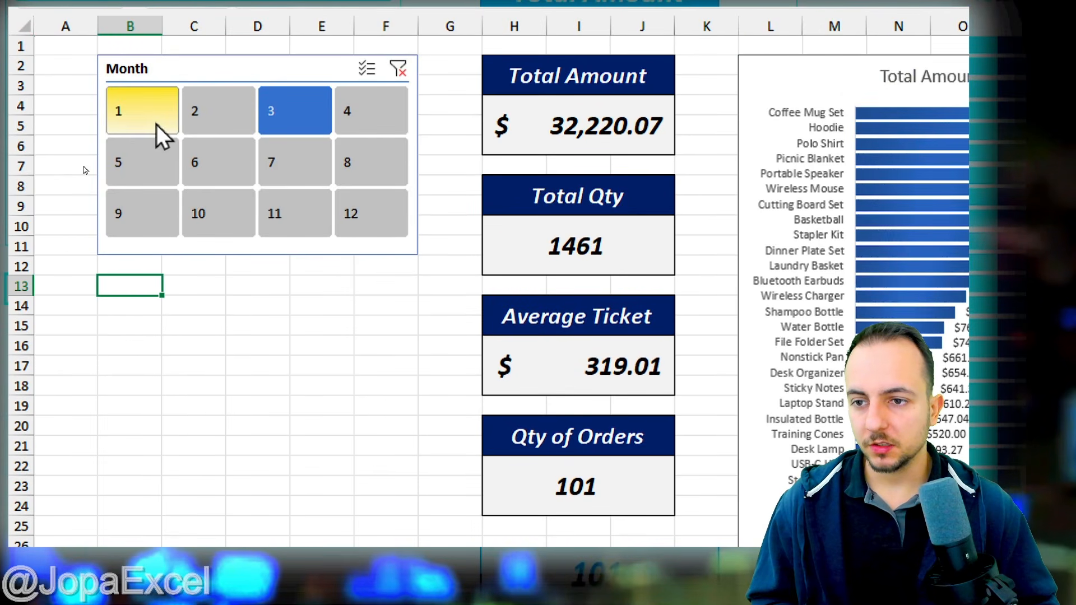
right_click(132, 282)
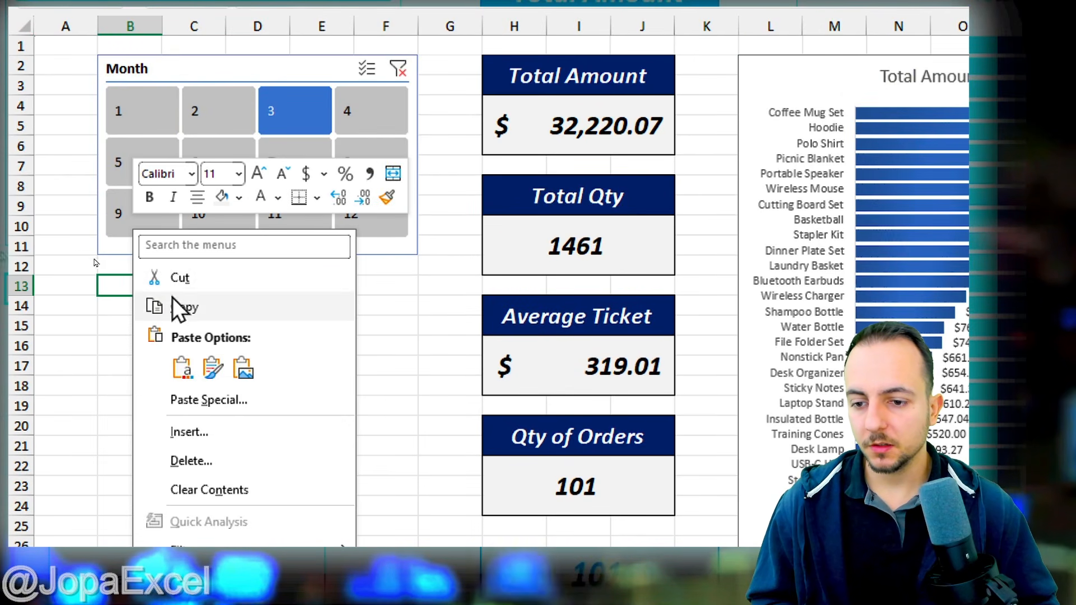
left_click(190, 374)
Step: Widen the Product_Category slicer to match the Month slicer and extend its height down to about row 30
left_click_drag(290, 407, 420, 415)
scroll(270, 476, "down", 4)
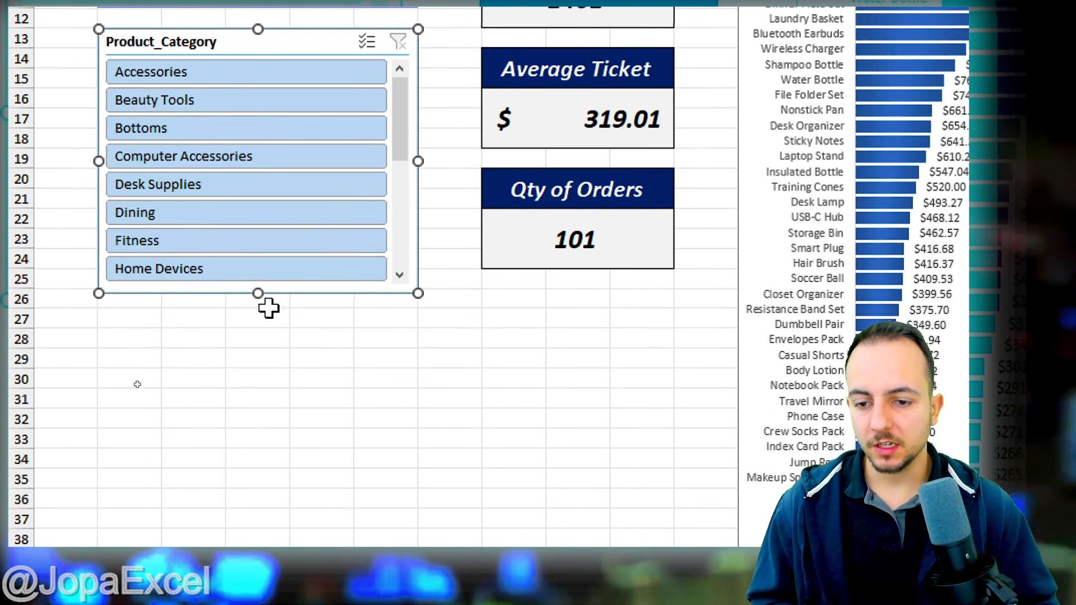
left_click_drag(258, 294, 263, 387)
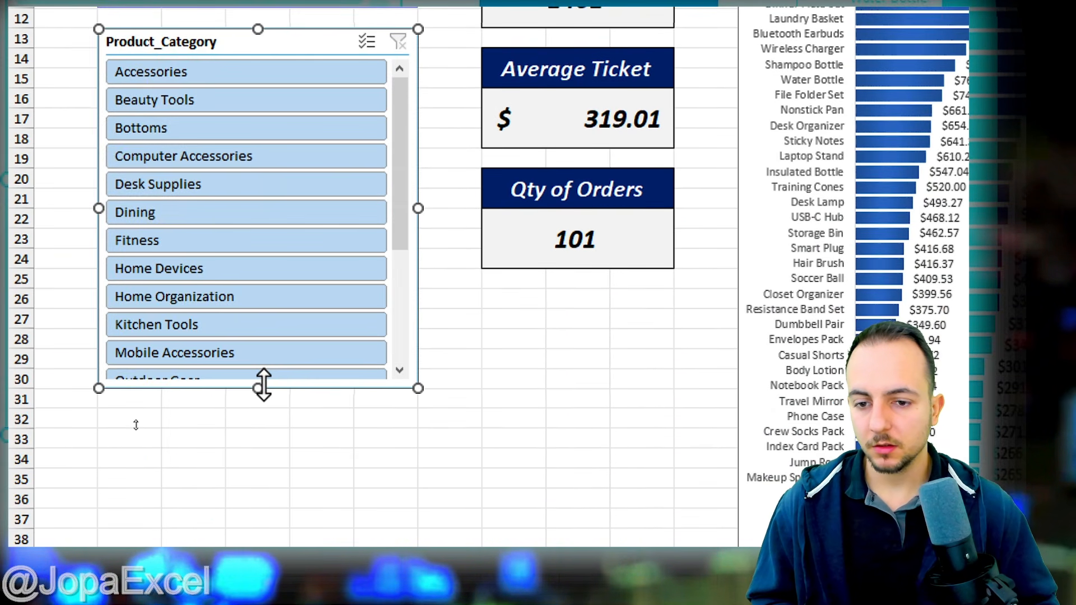
Step: Arrange the Product_Category slicer in two columns, make its buttons taller, and extend the slicer downward to fit every category
scroll(263, 387, "up", 2)
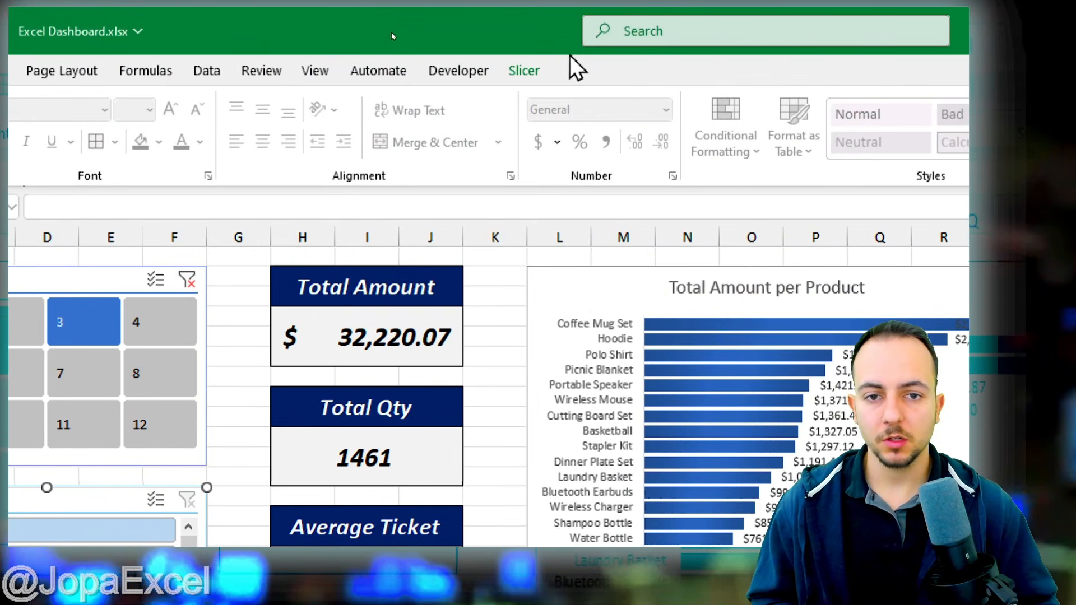
left_click(524, 71)
left_click(922, 96)
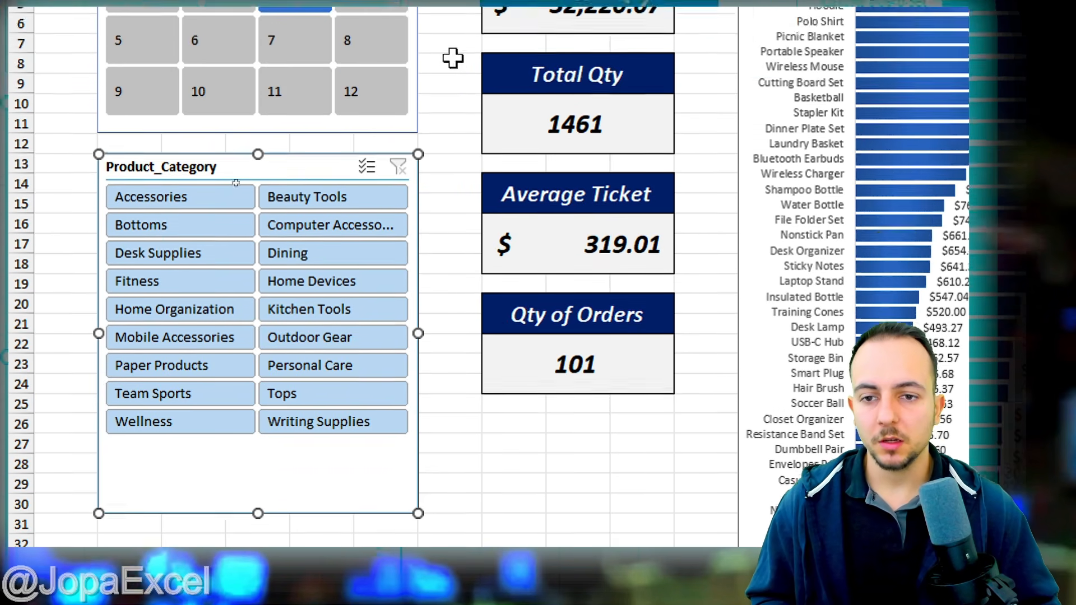
left_click(819, 50)
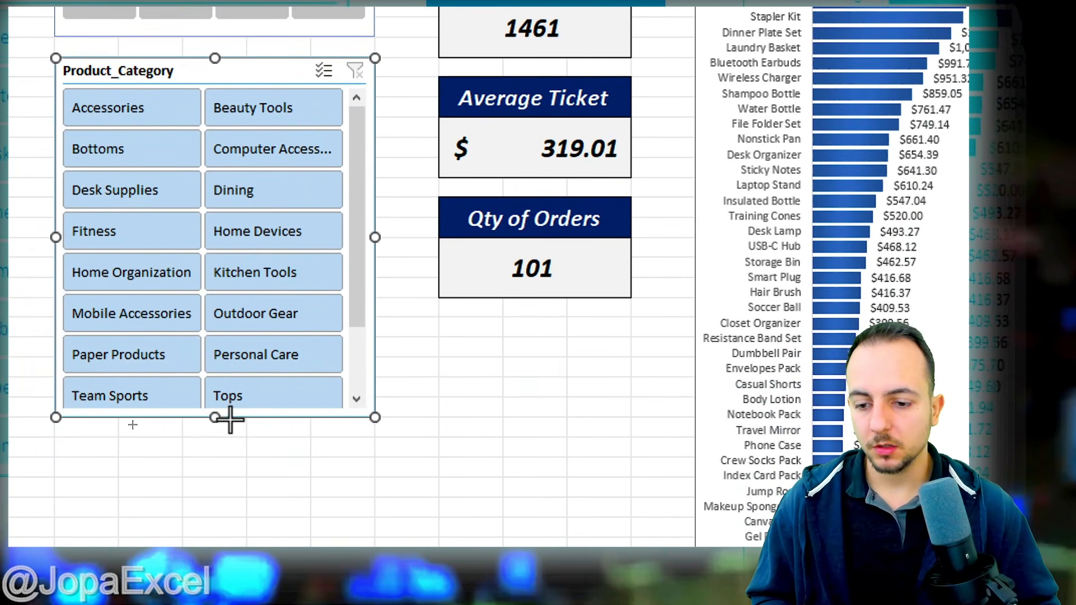
left_click_drag(229, 418, 266, 520)
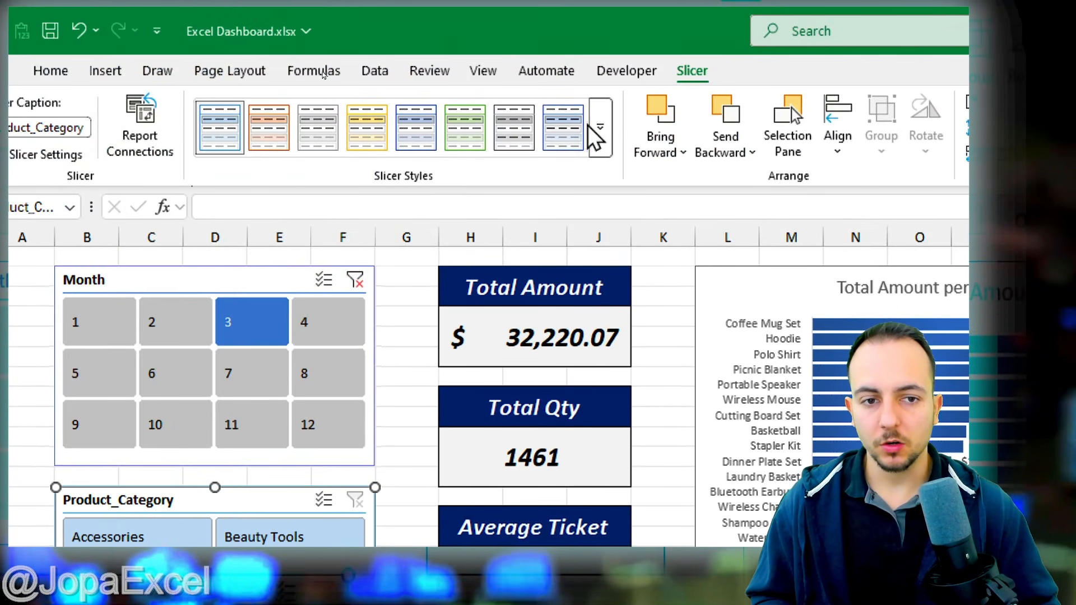
Step: Apply the dark blue slicer style to the Product_Category slicer and deselect it
left_click(596, 130)
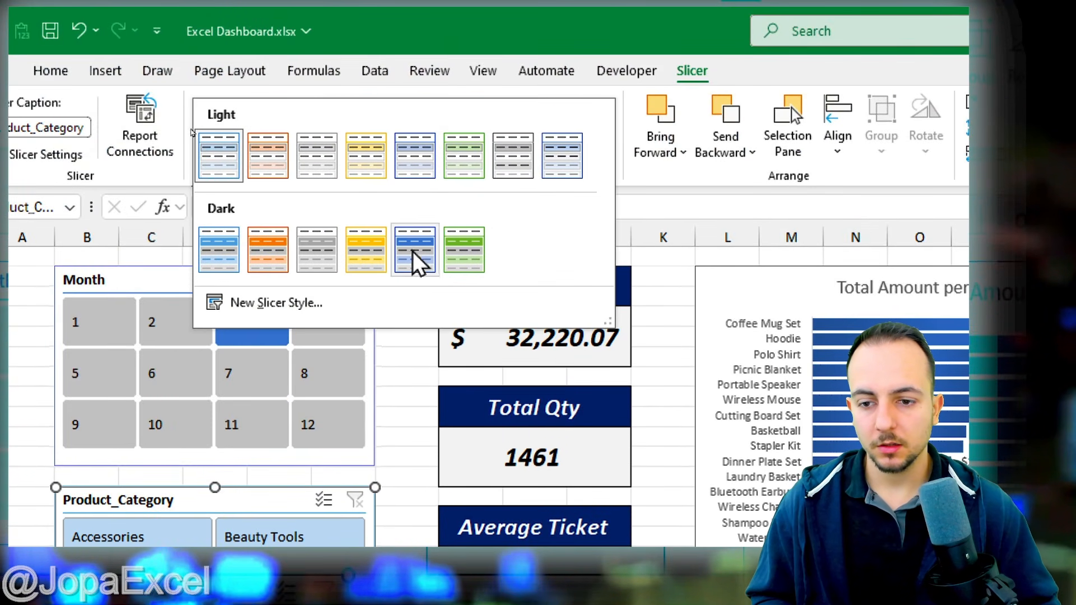
left_click(422, 262)
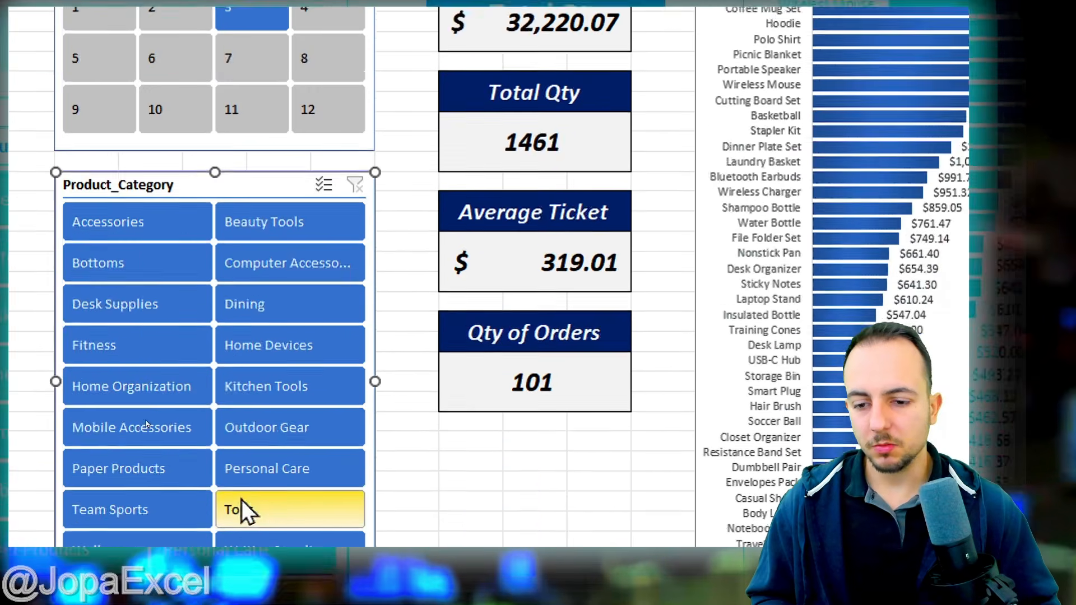
left_click(432, 472)
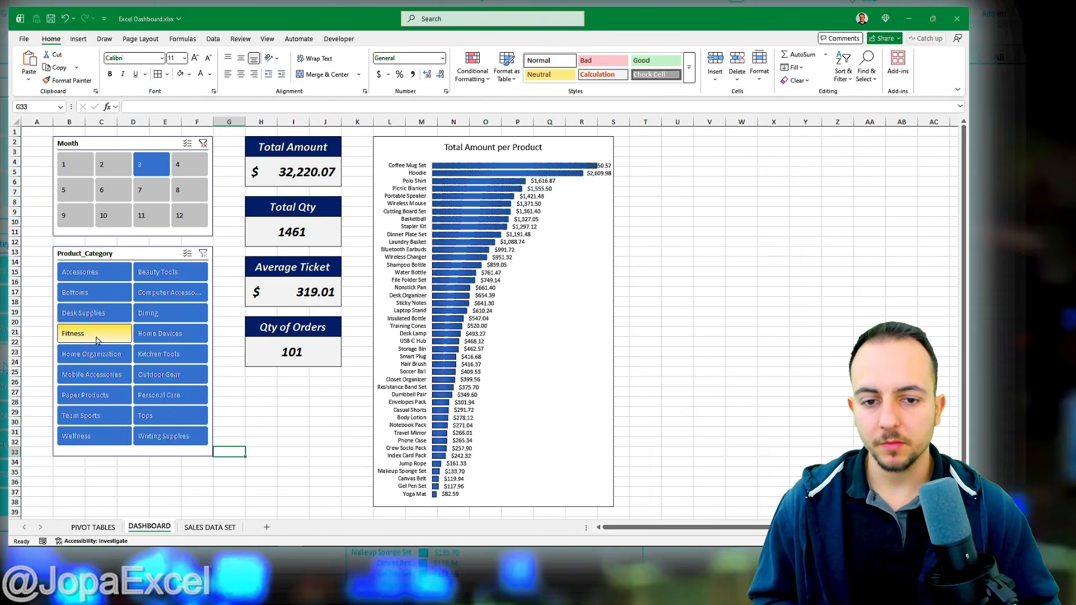
Step: Test the Product_Category slicer by switching between several categories, finishing on Fitness
left_click(98, 340)
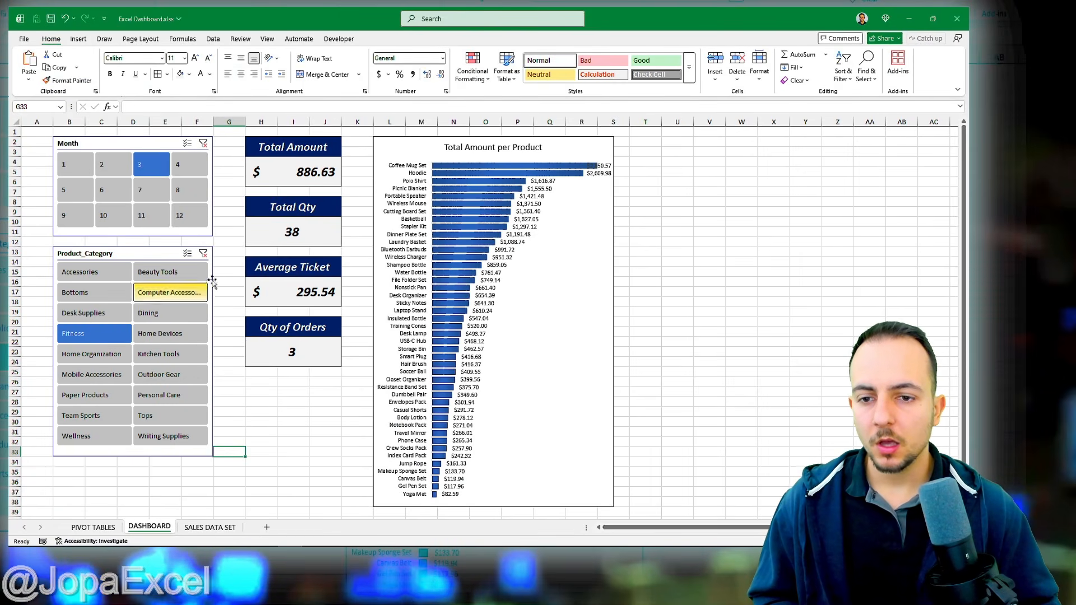
left_click(168, 334)
left_click(166, 381)
left_click(90, 376)
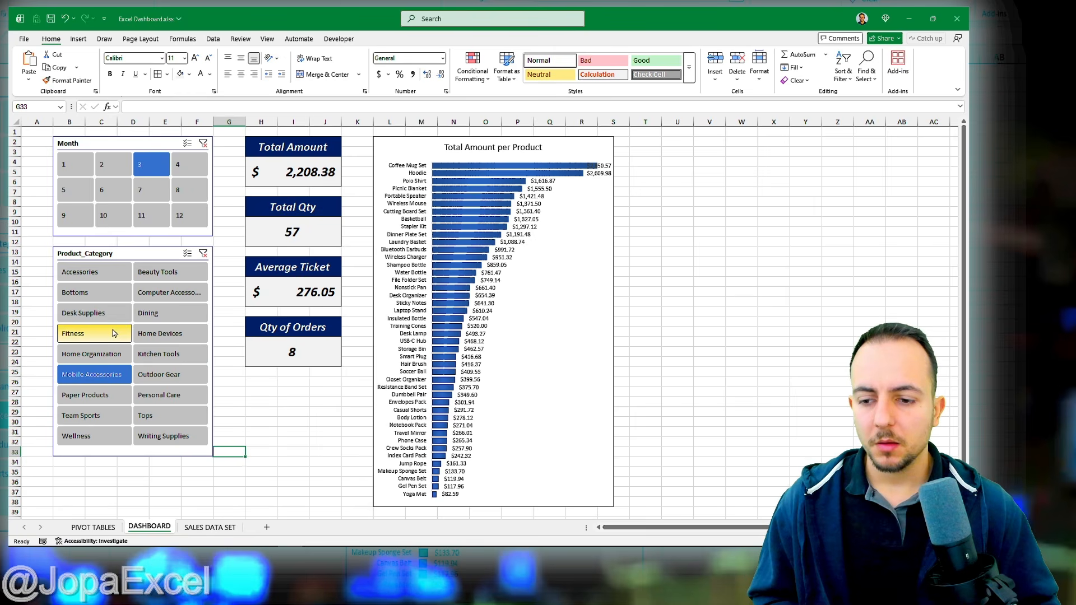
left_click(89, 334)
left_click(104, 315)
left_click(90, 335)
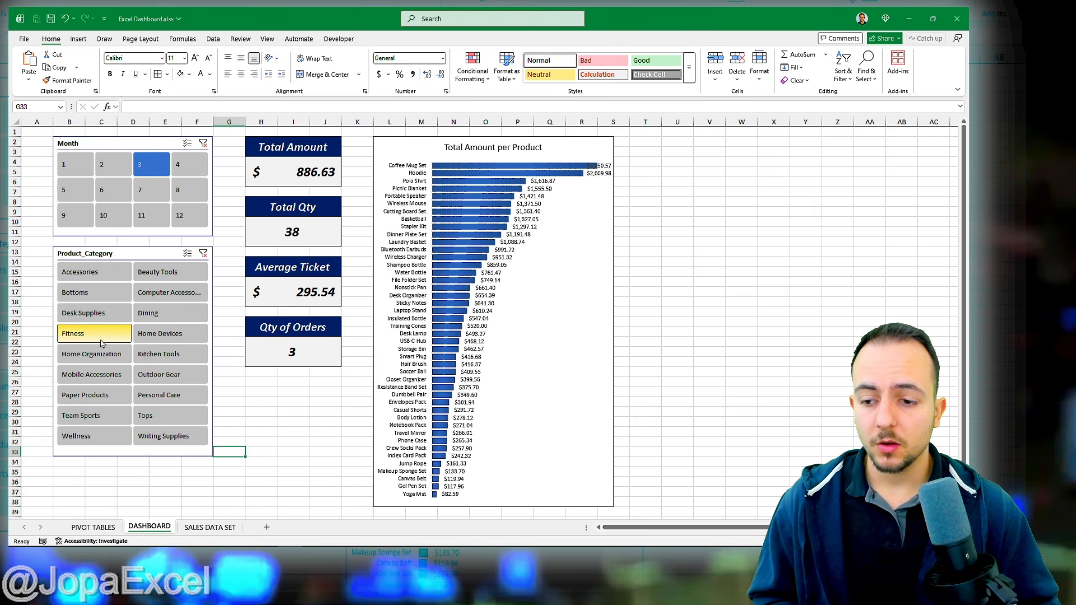
left_click(115, 253)
key("Escape")
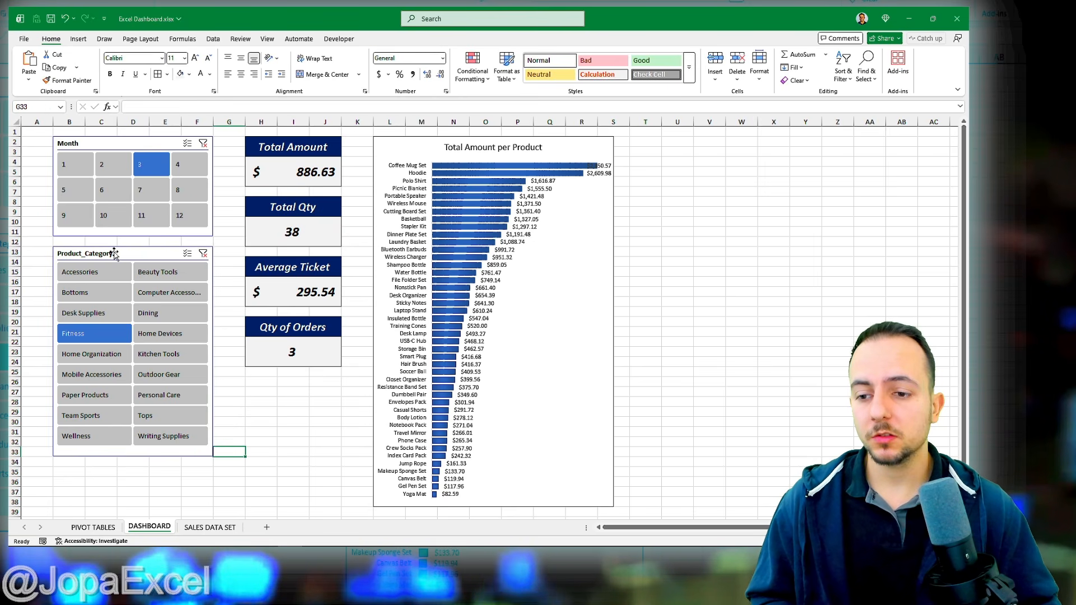
left_click(115, 253)
key("Escape")
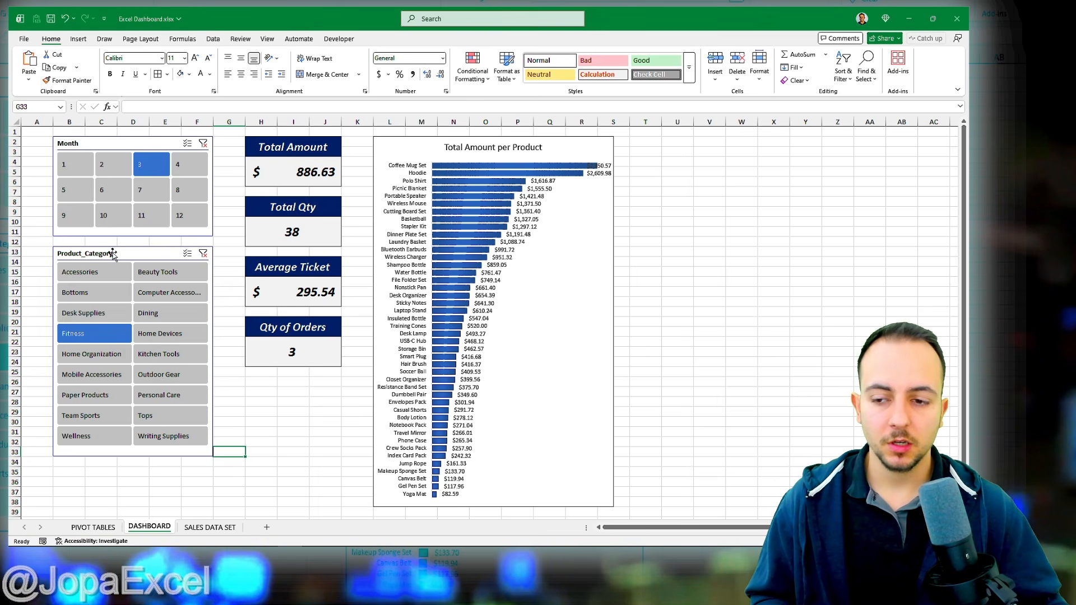
Step: Switch the Month slicer to other months with Fitness selected, comparing how the cards and chart respond
left_click(109, 164)
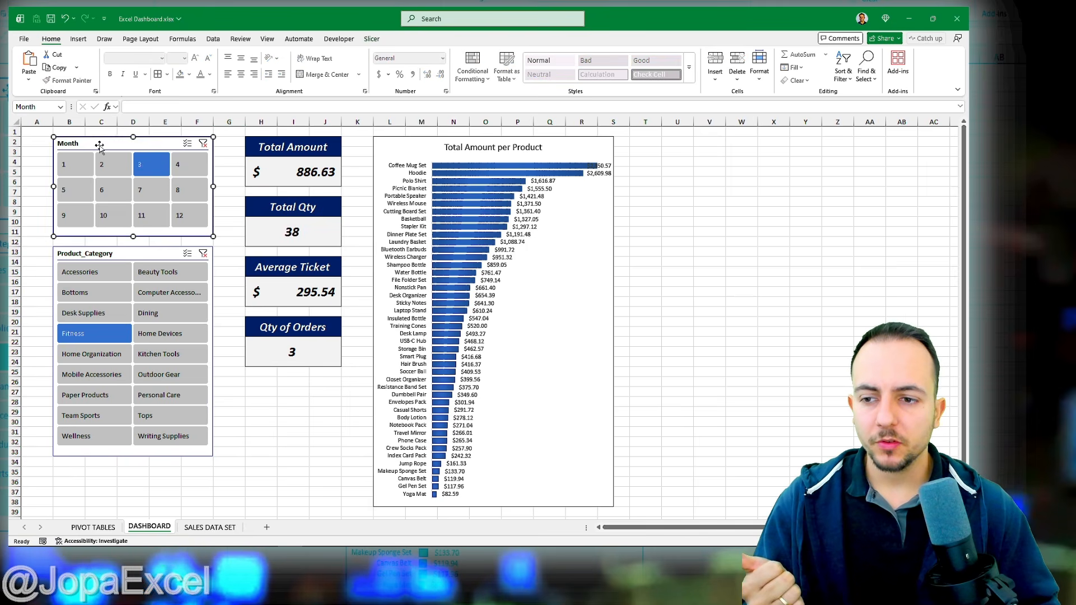
left_click(109, 164)
left_click(147, 192)
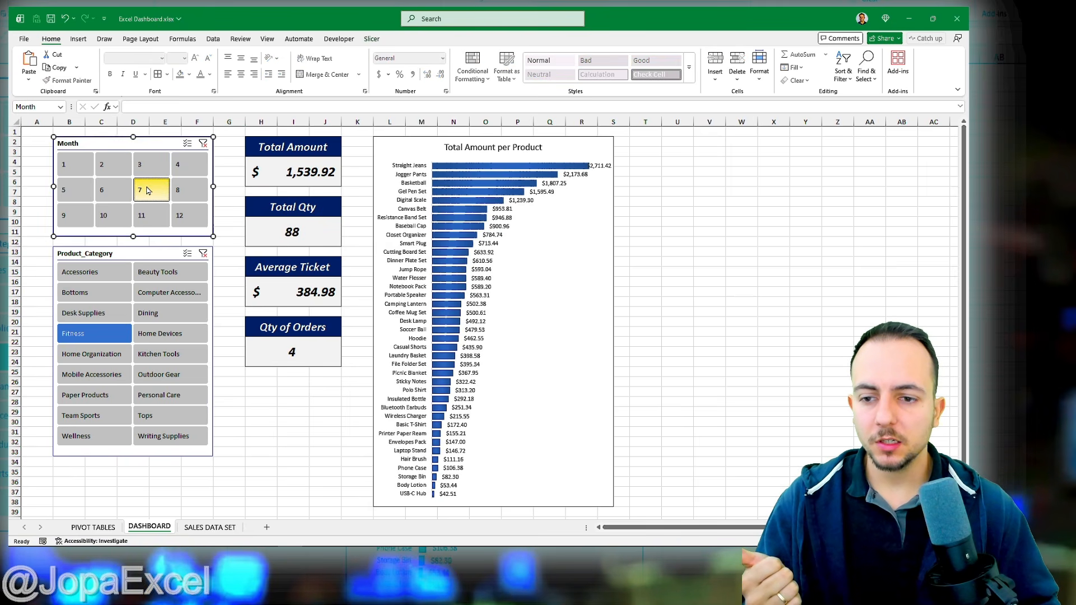
Step: Test the Month slicer on months 4, 3 and 8 in turn, leaving month 8 active and the slicer deselected
left_click(178, 169)
left_click(153, 164)
left_click(185, 189)
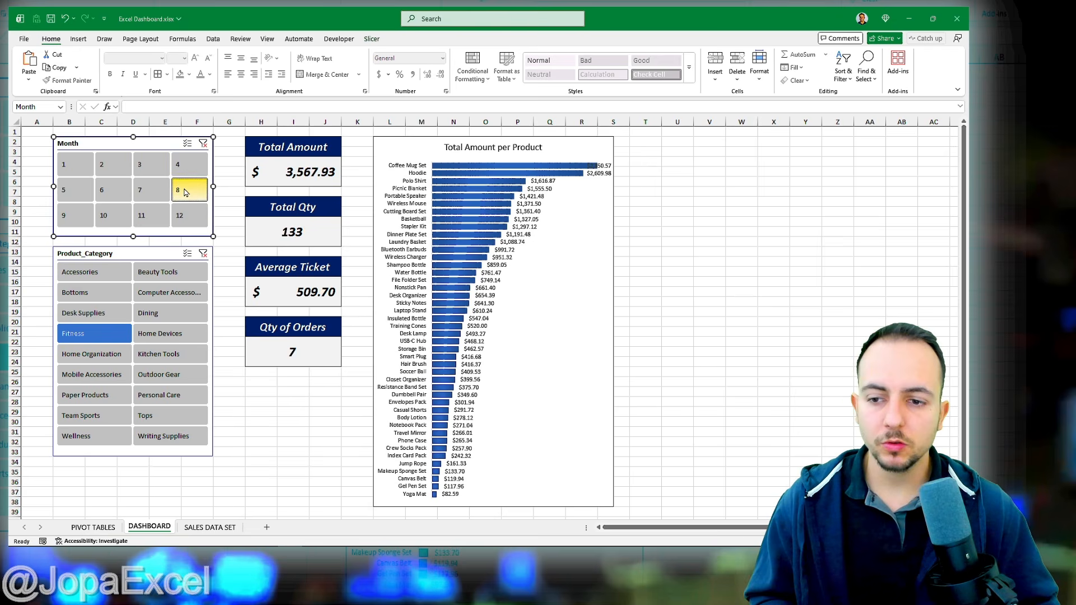
key("Escape")
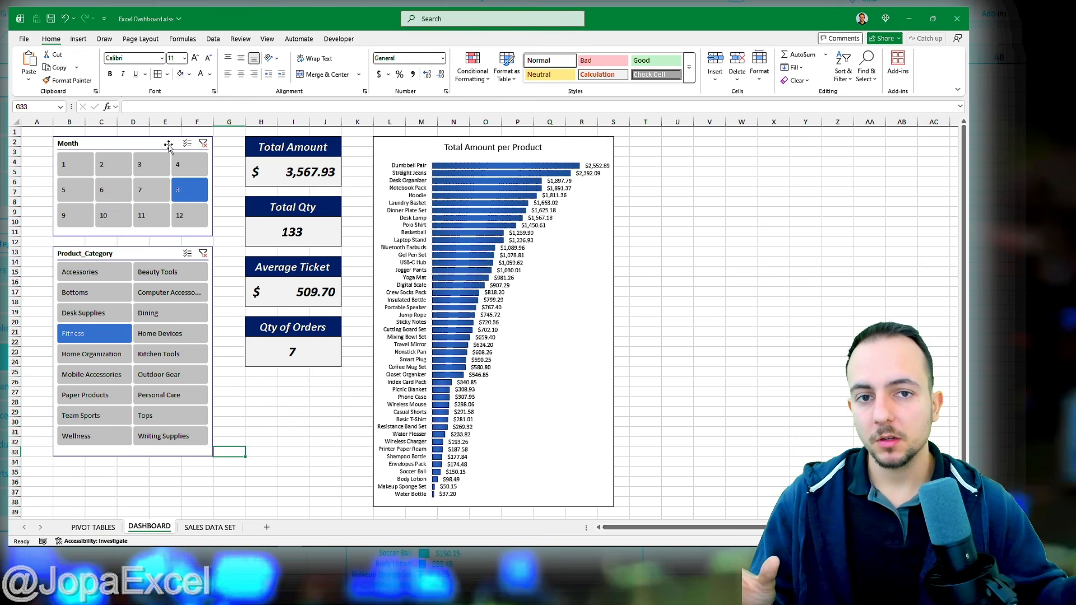
Step: Connect the Product_Category slicer to PivotTable2 as well through its report connections so it also filters the chart
left_click(157, 255)
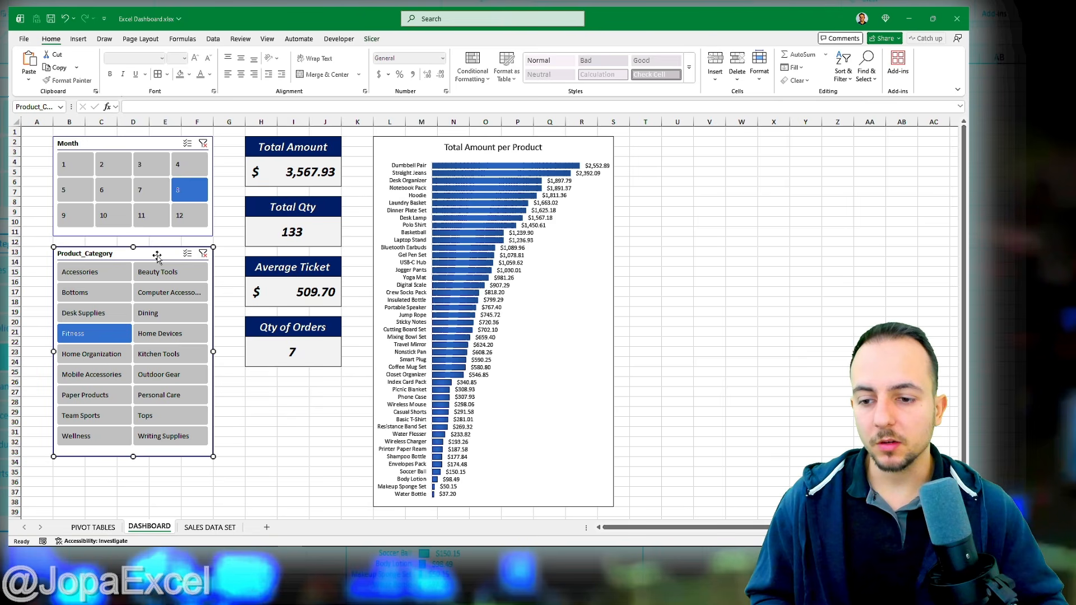
key("Escape")
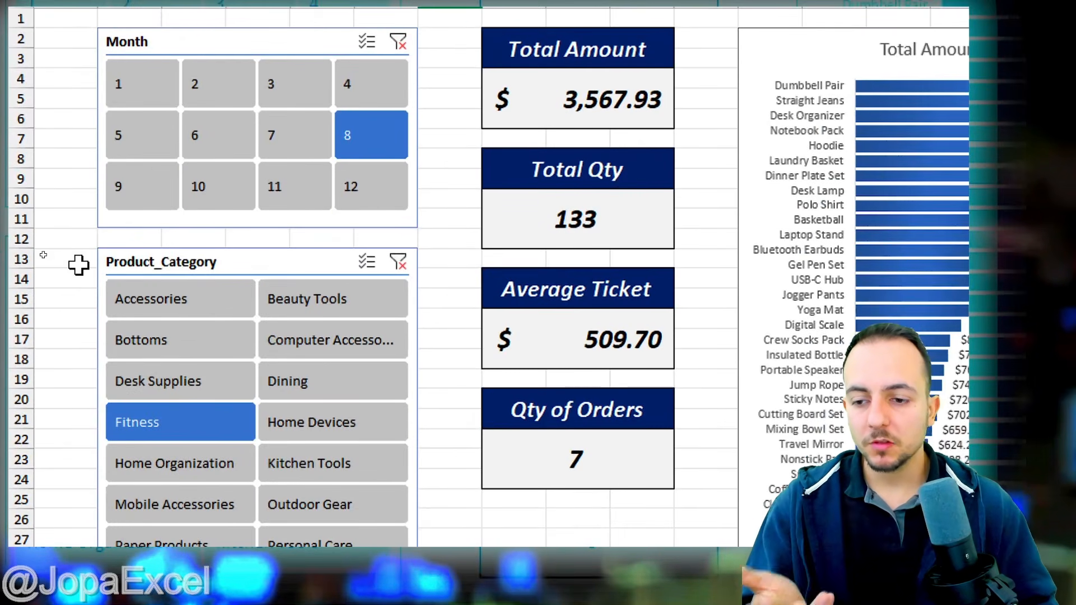
right_click(171, 262)
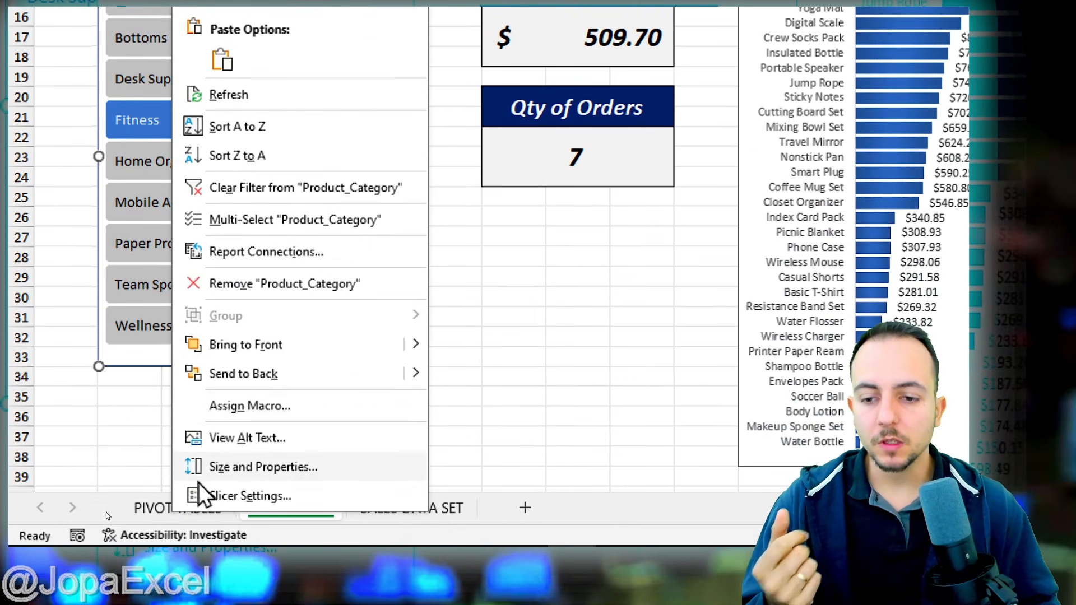
left_click(305, 256)
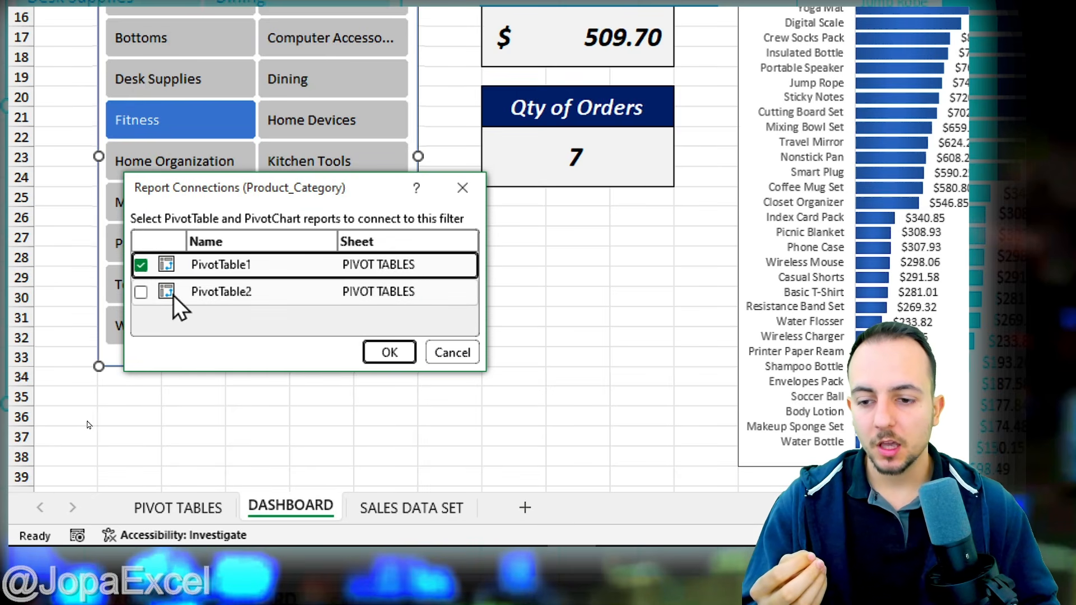
left_click(141, 292)
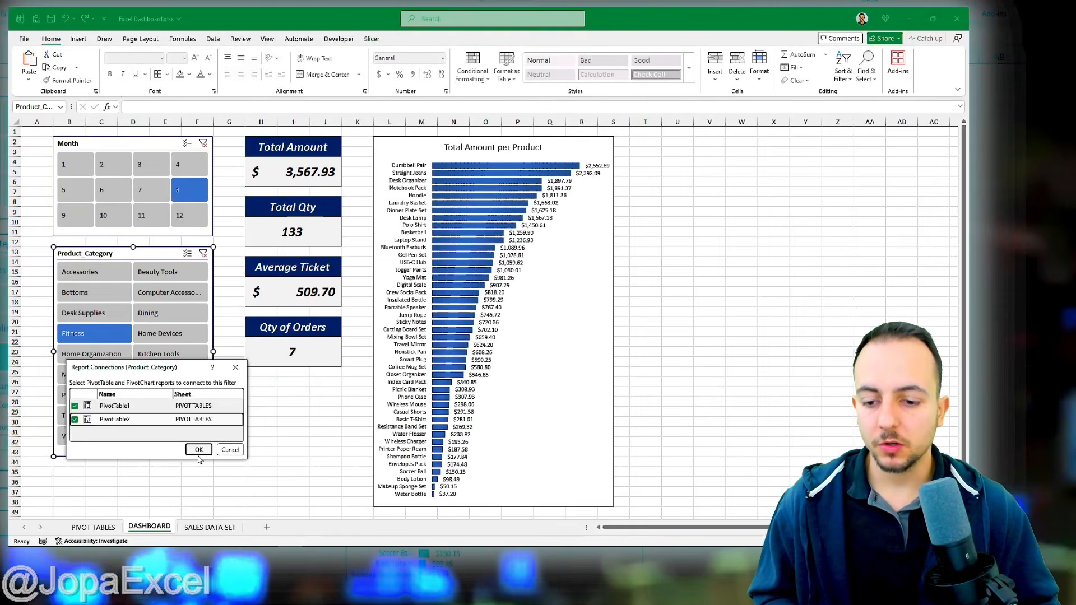
left_click(199, 451)
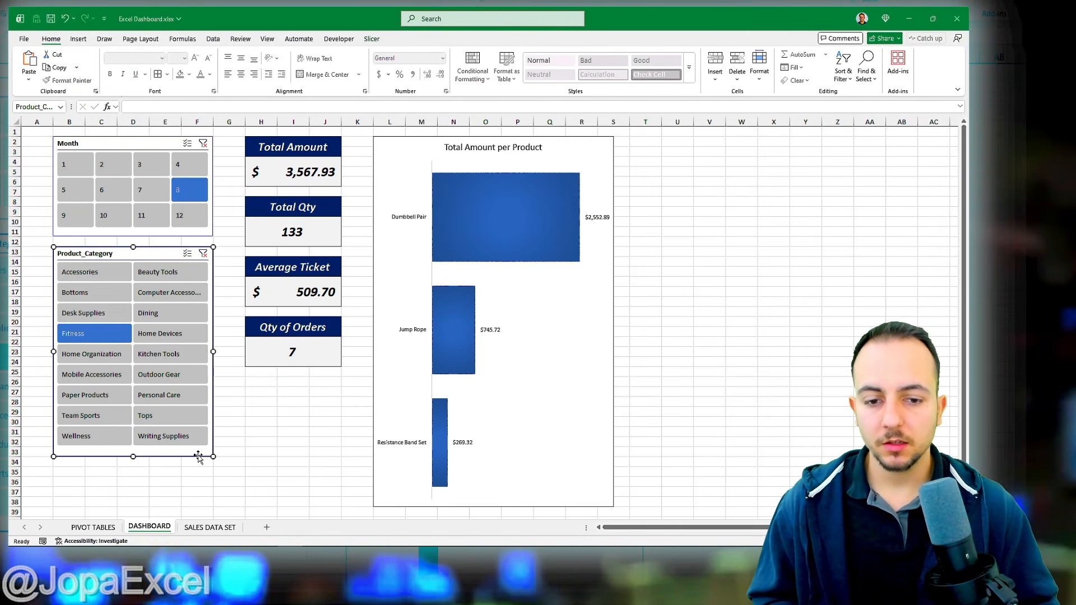
Step: Test the connected Product_Category slicer with Home Devices and other categories, finishing on Kitchen Tools
left_click(261, 402)
left_click(167, 338)
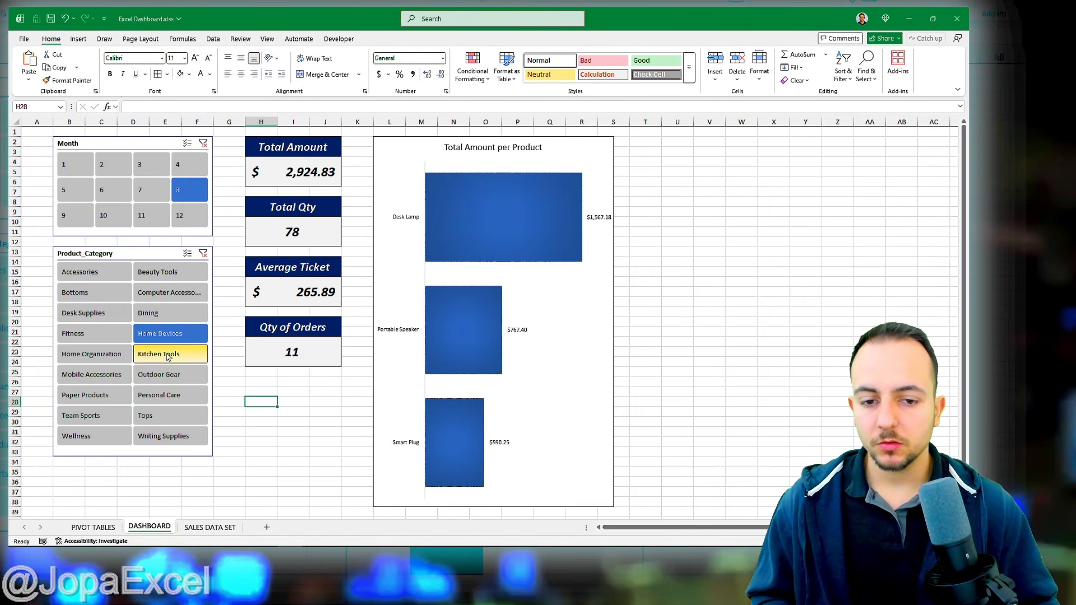
left_click(168, 354)
left_click(168, 375)
left_click(130, 350)
left_click(162, 313)
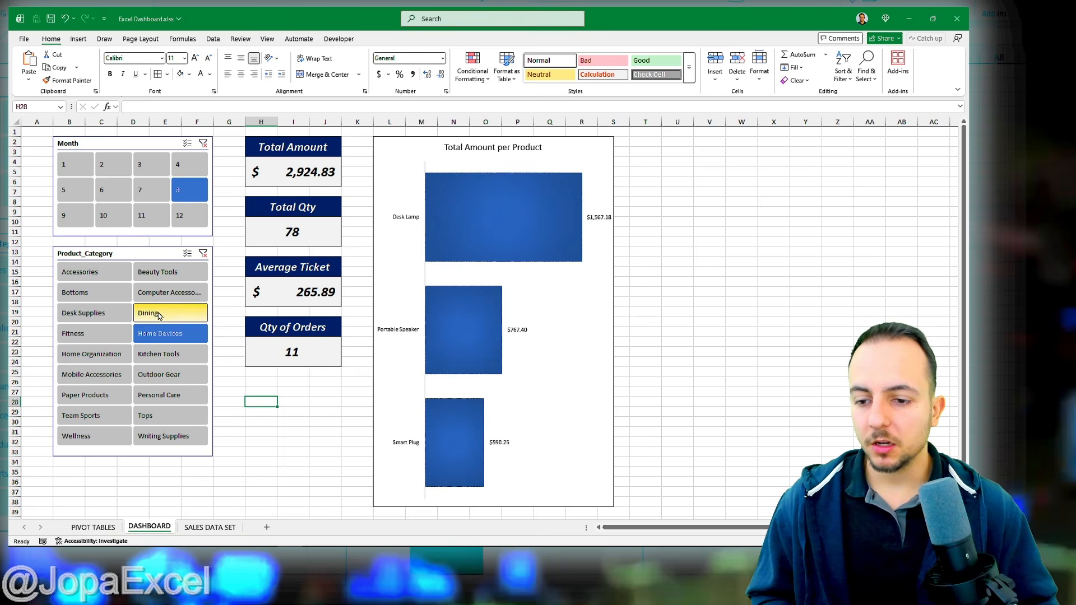
left_click(162, 334)
left_click(162, 354)
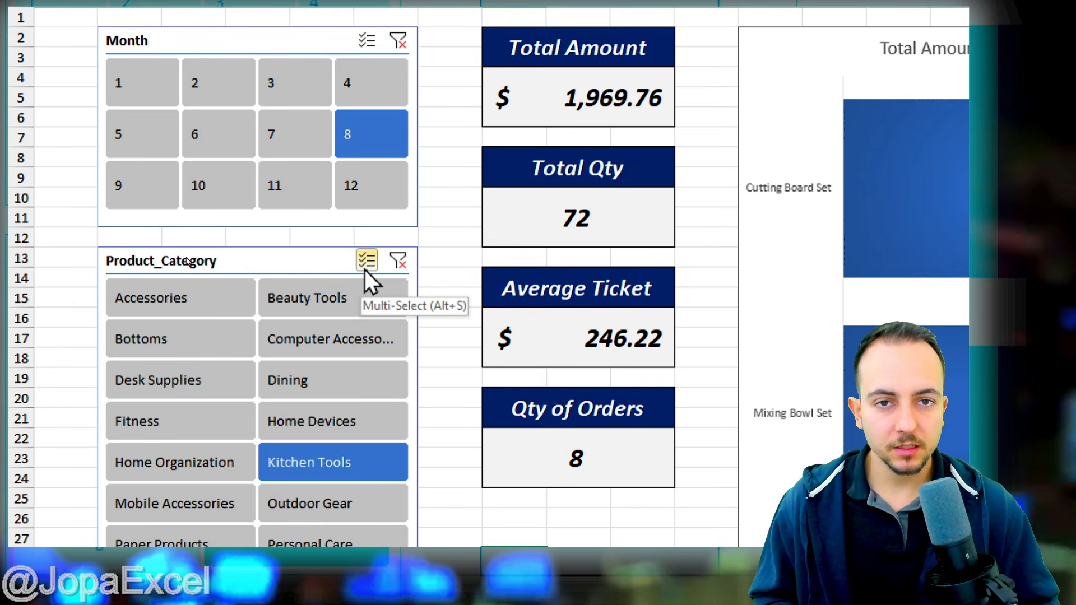
Step: Enable multi-select on the Product_Category slicer and add Home Devices, Fitness, Home Organization and Dining to the selection
left_click(365, 261)
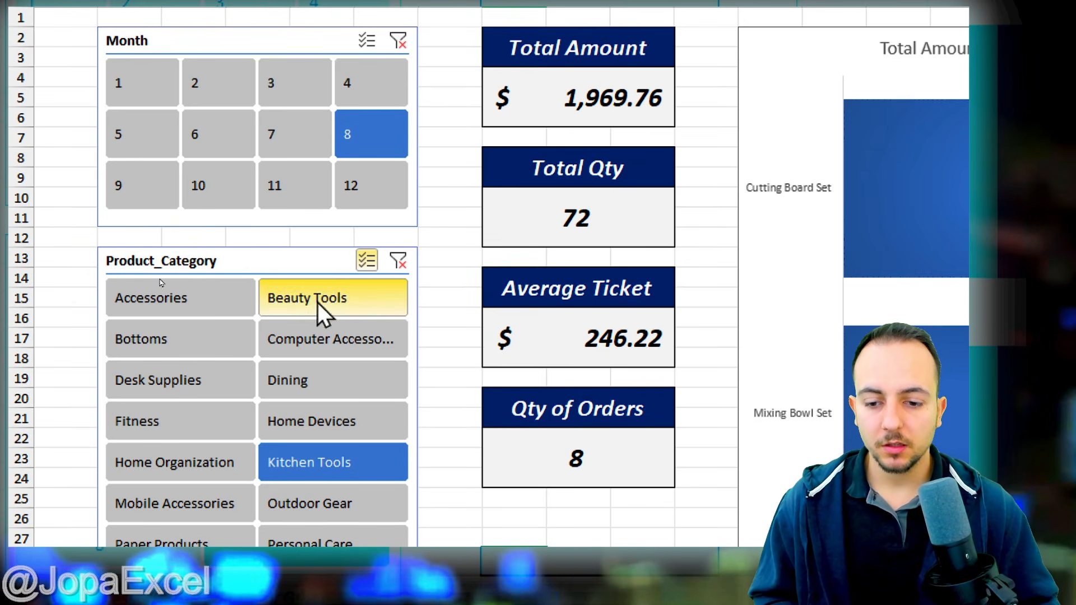
left_click(278, 427)
left_click(227, 421)
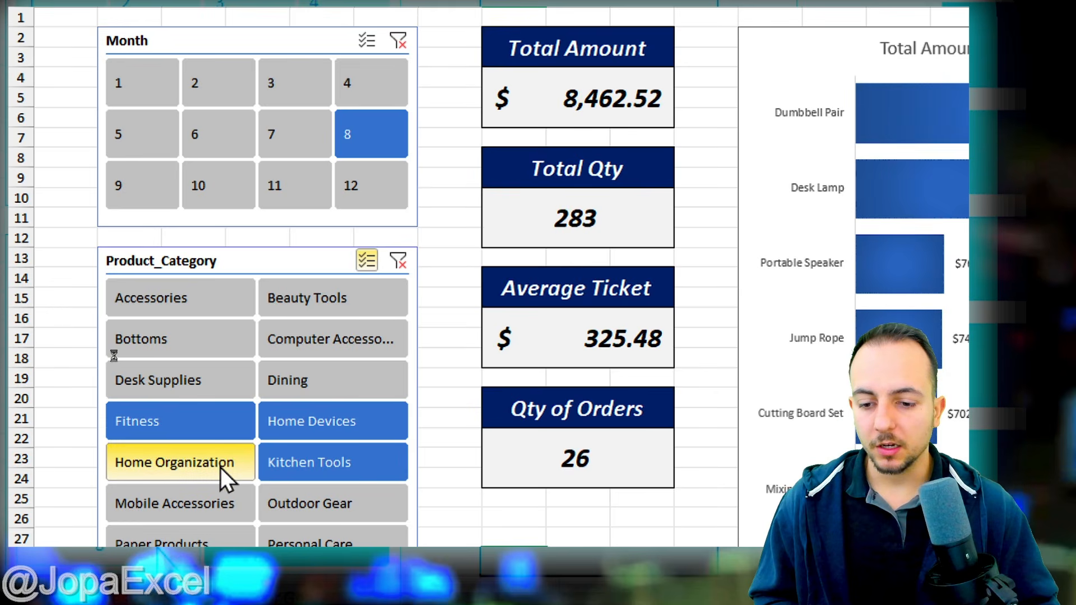
left_click(222, 468)
left_click(294, 386)
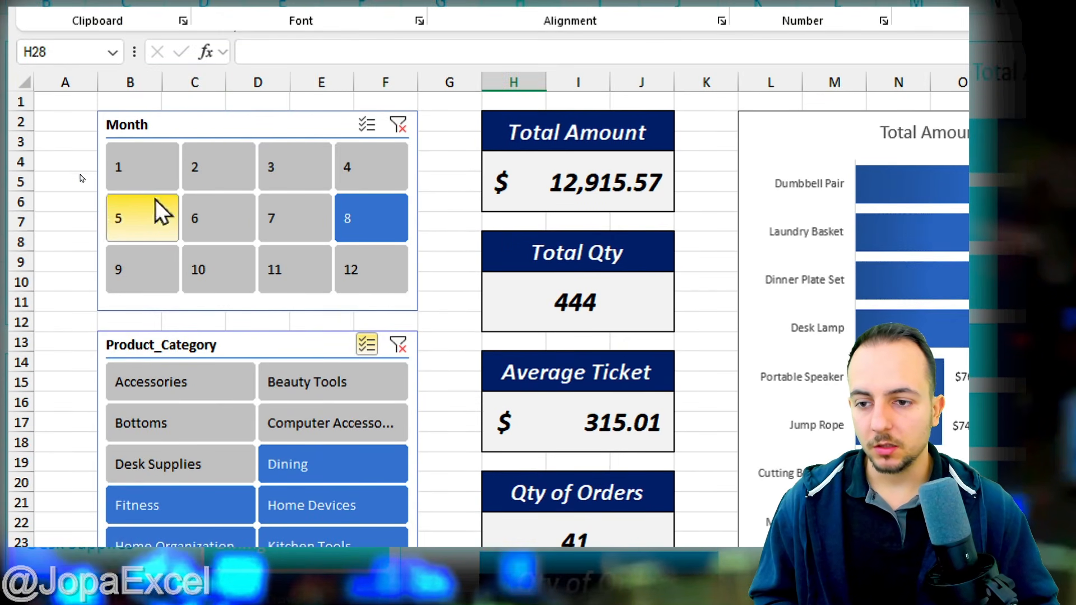
Step: Filter the Month slicer to month 1, enable its multi-select, and add months 2 and 3
left_click(149, 107)
left_click(366, 124)
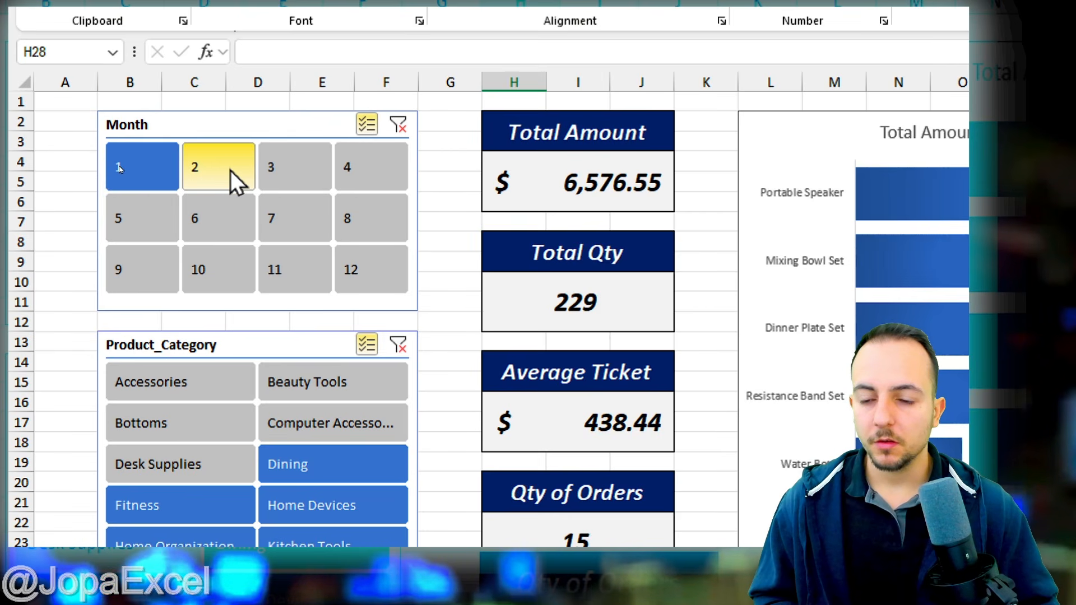
left_click(236, 179)
left_click(290, 180)
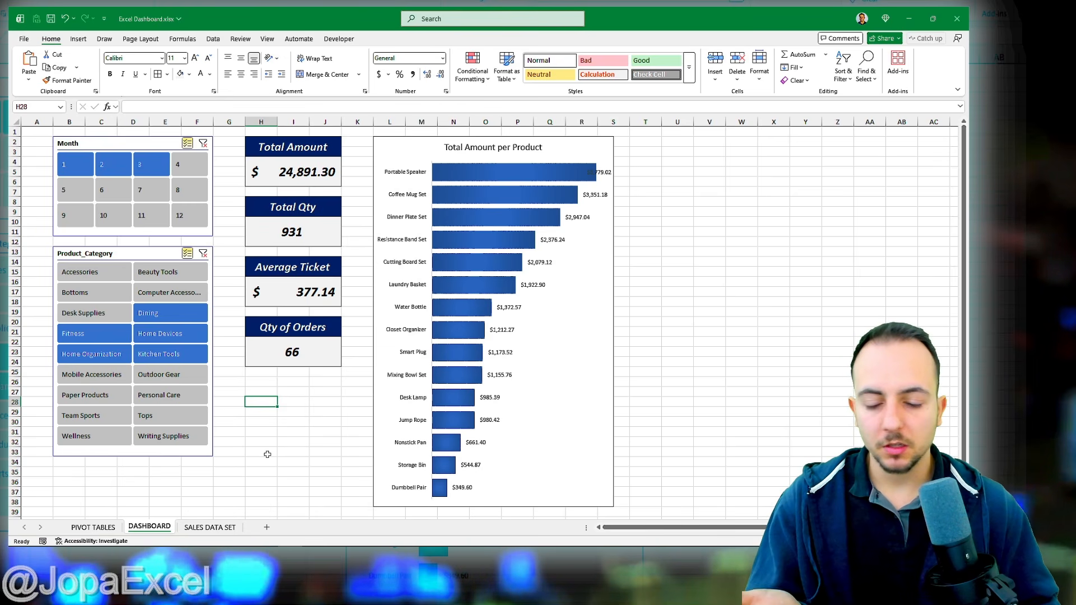
Step: Review the SALES DATA SET and PIVOT TABLES sheets behind the dashboard, then return to the DASHBOARD sheet
left_click(210, 528)
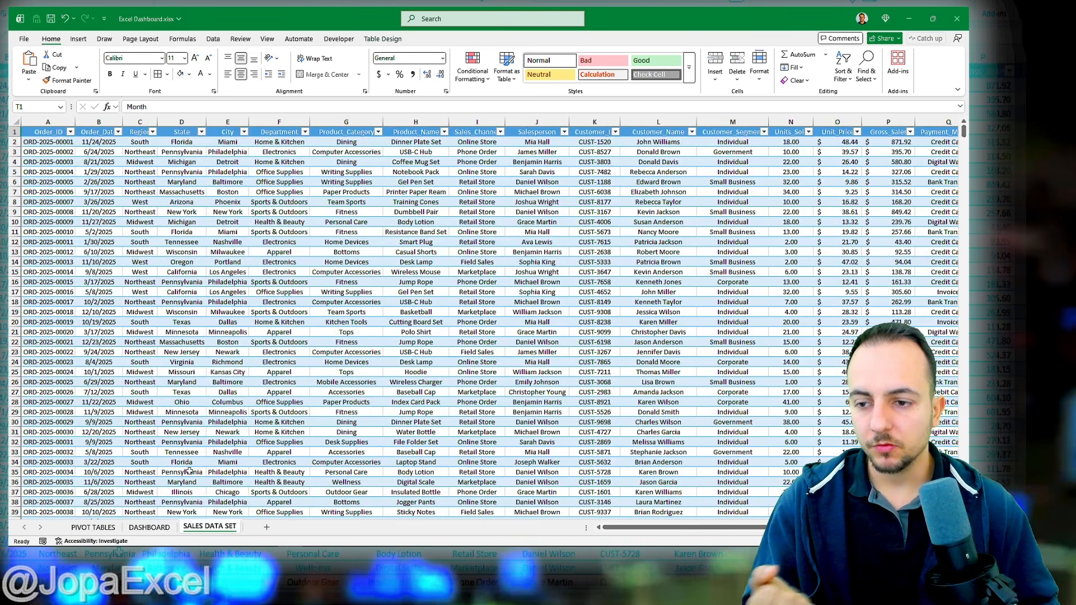
left_click(111, 527)
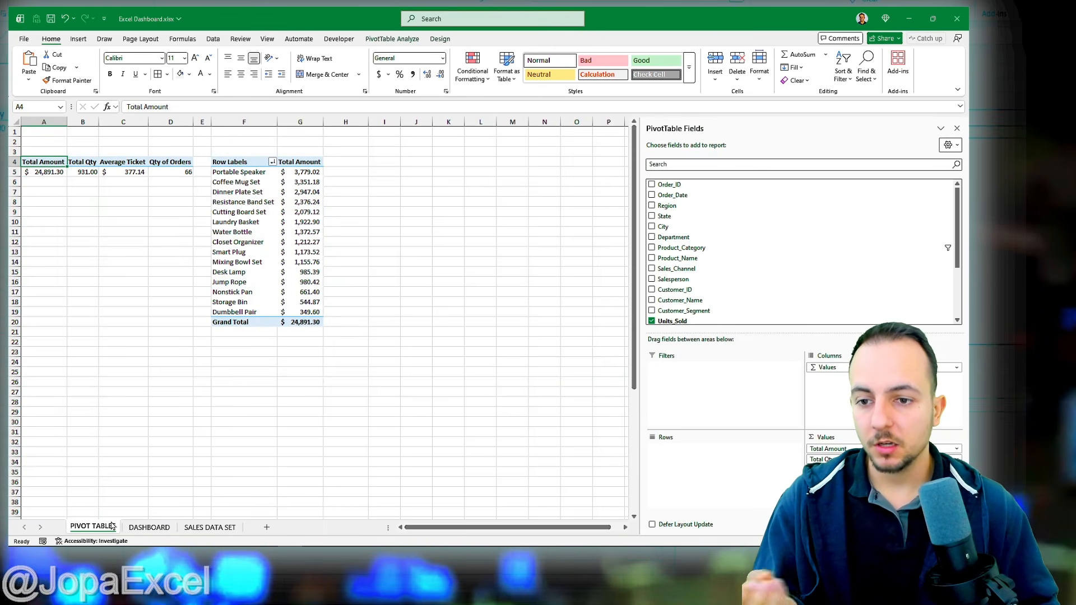
left_click(149, 528)
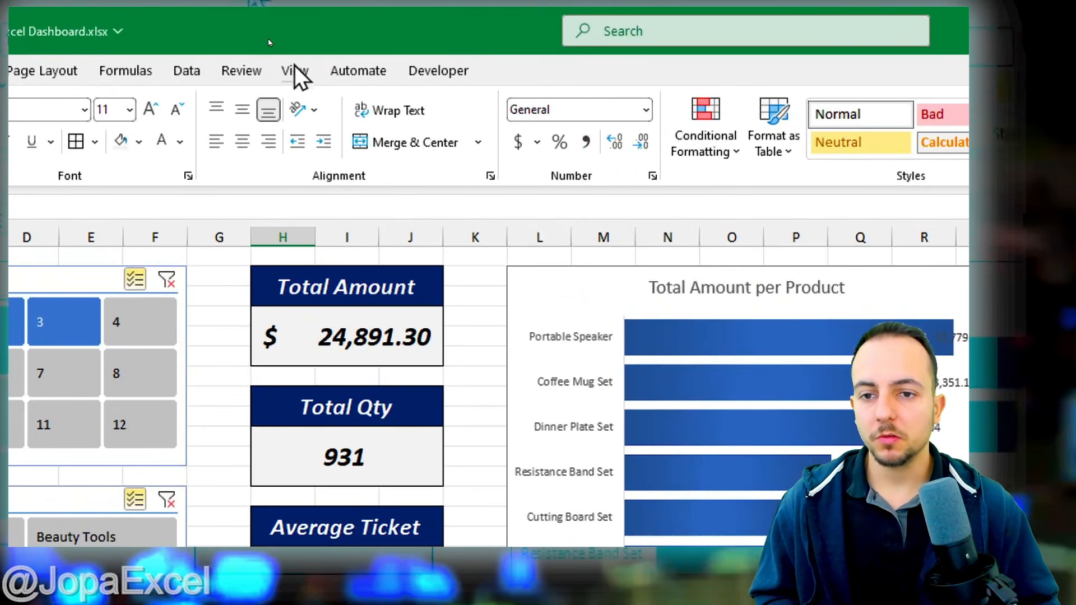
Step: Hide the gridlines on the DASHBOARD sheet
left_click(267, 39)
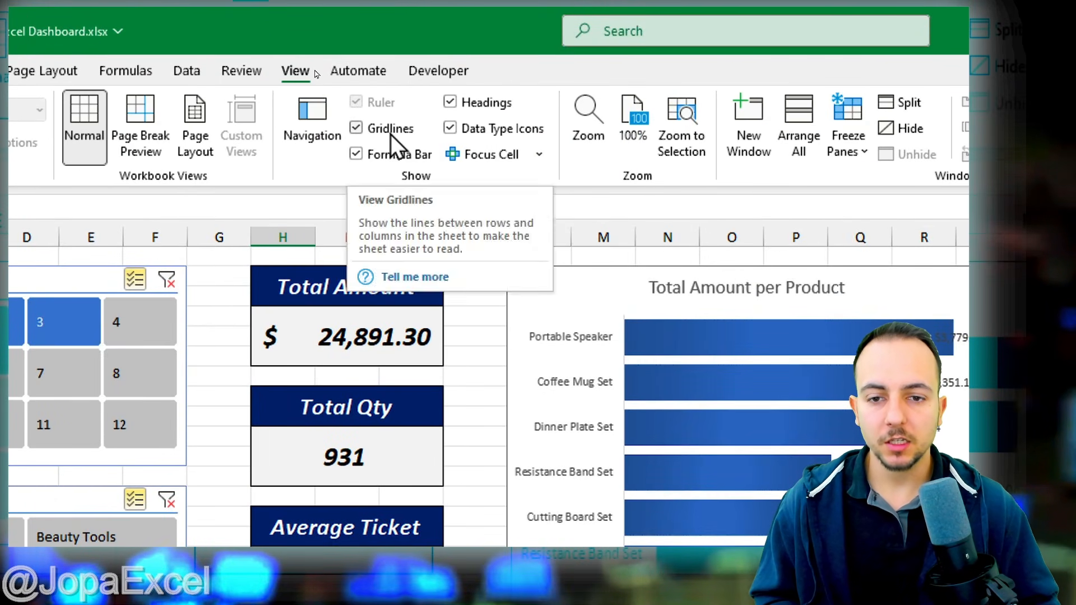
left_click(392, 130)
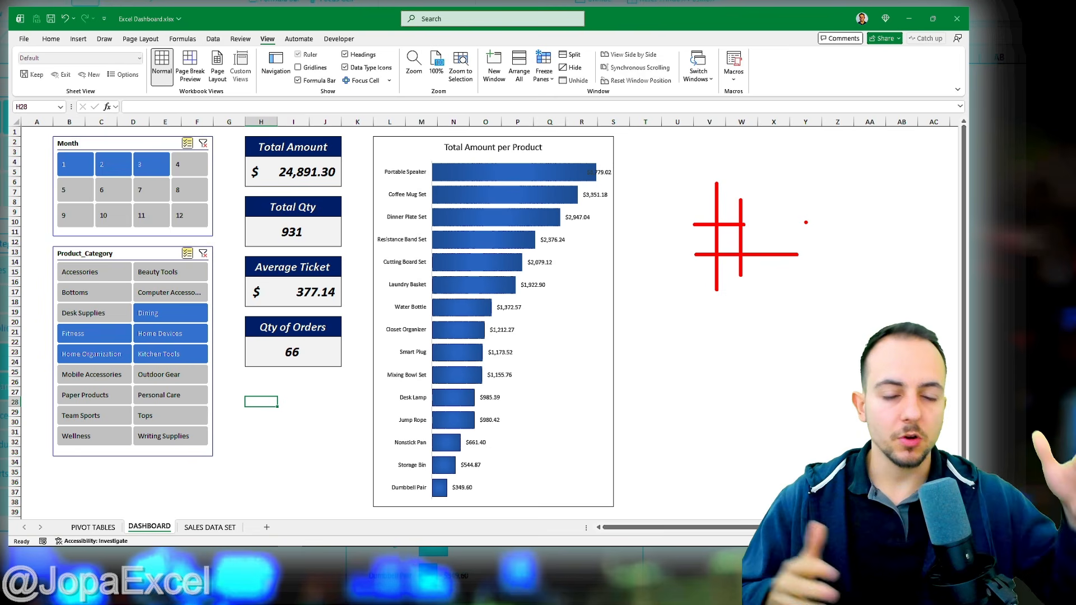
key("Escape")
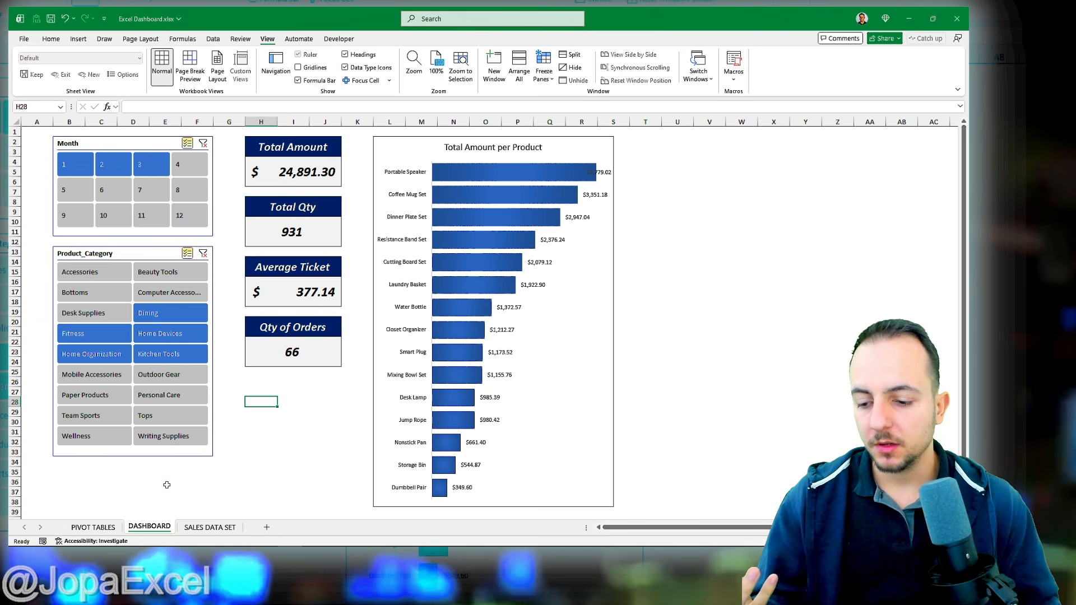
Step: Check the pivot tables feeding the dashboard once more and go back to the DASHBOARD sheet
left_click(119, 528)
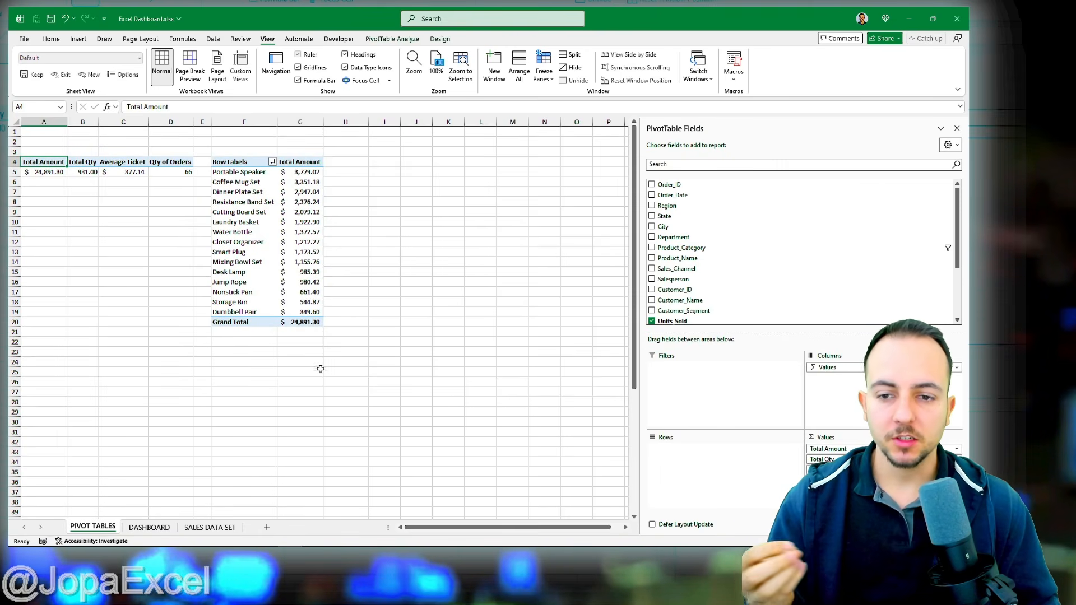
left_click(161, 528)
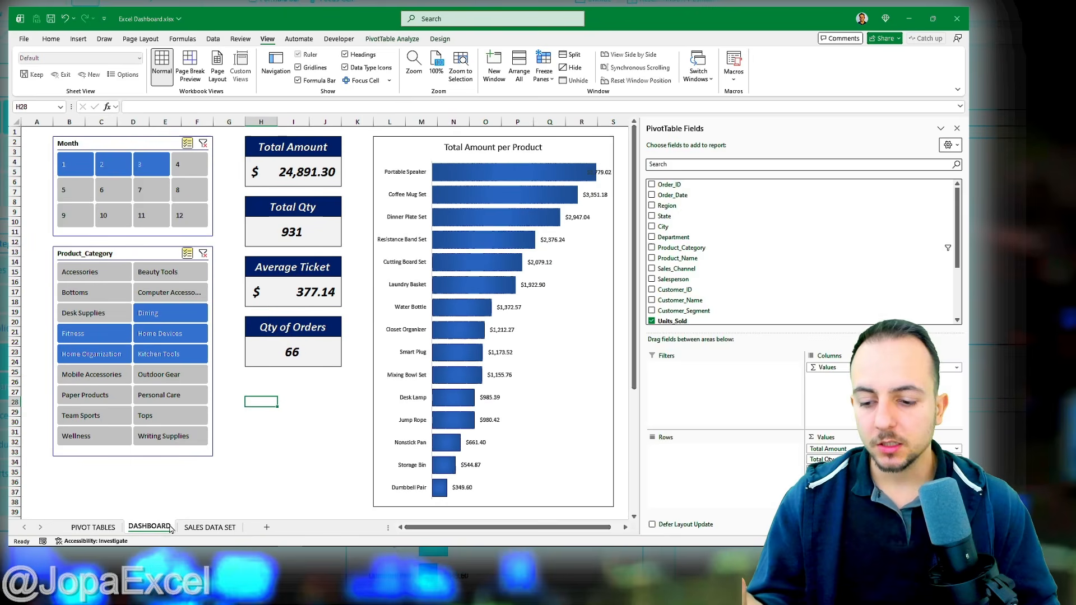